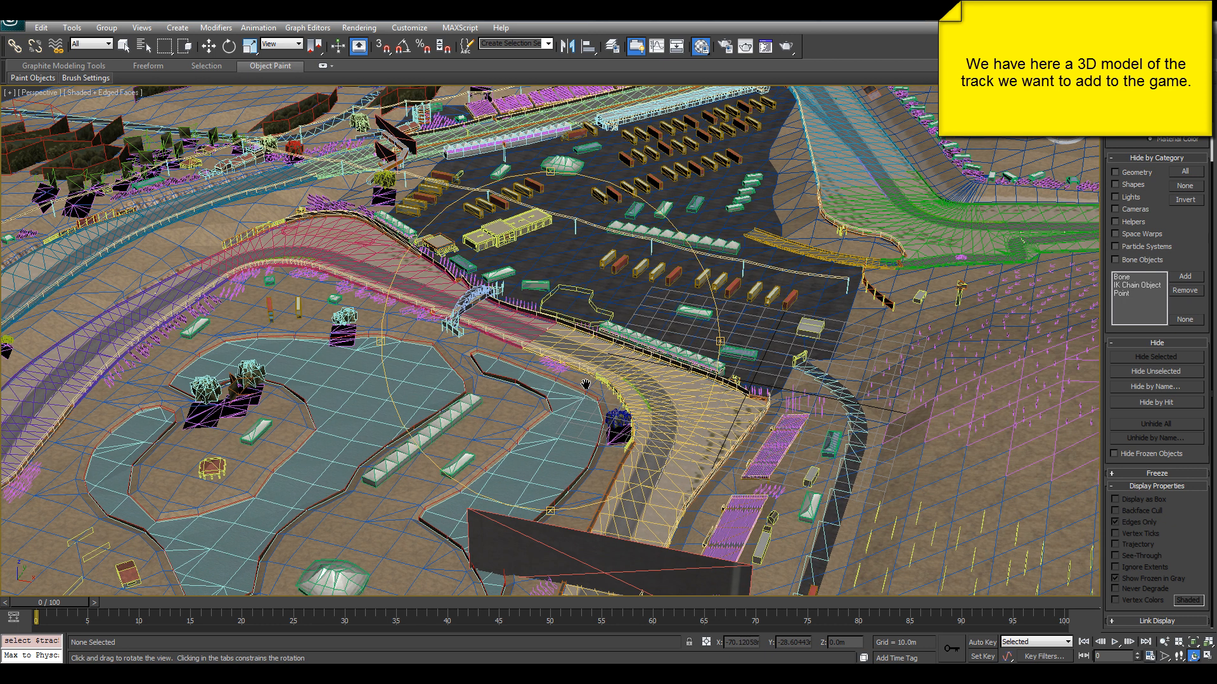
Delete the large dark wall panel standing across the track next to the water
click(124, 46)
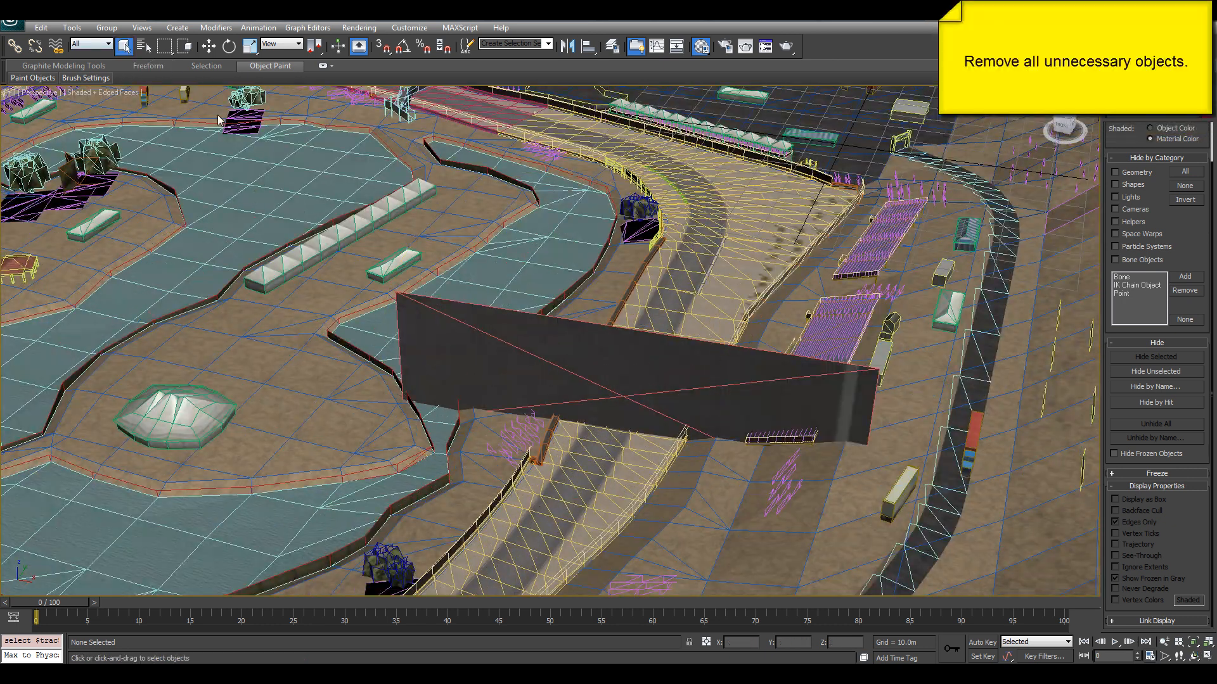
click(507, 343)
key(Delete)
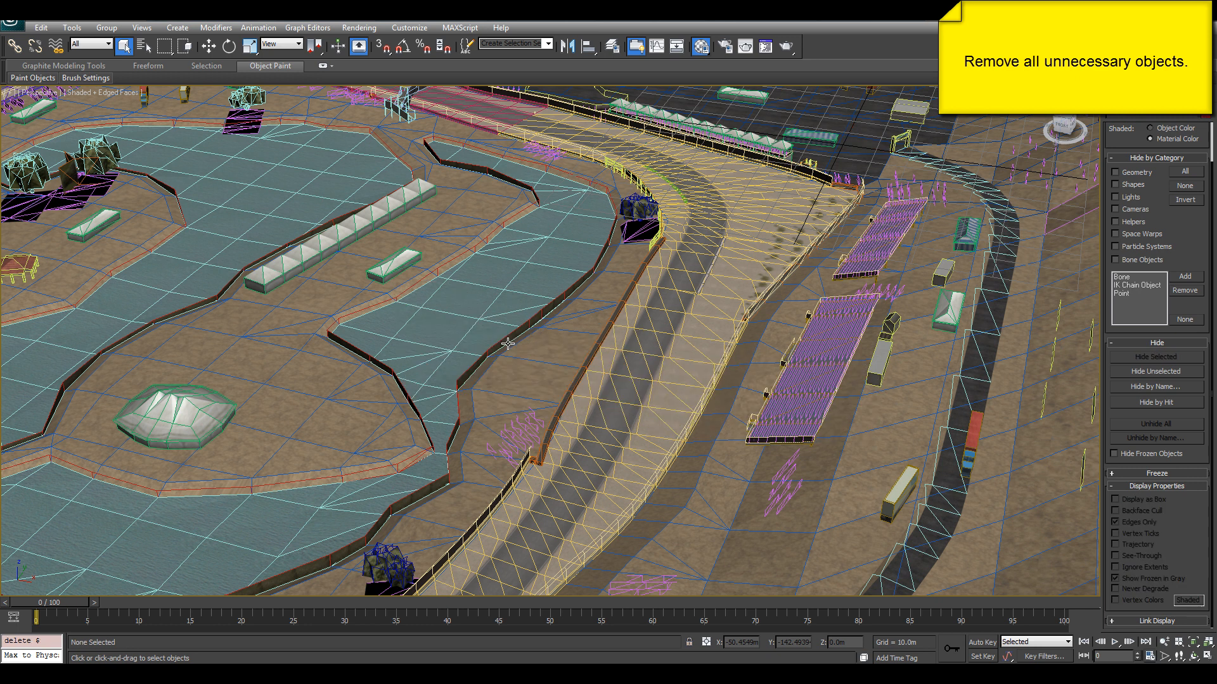
Open the detach.ms script from the documents folder in the MAXScript editor
click(460, 28)
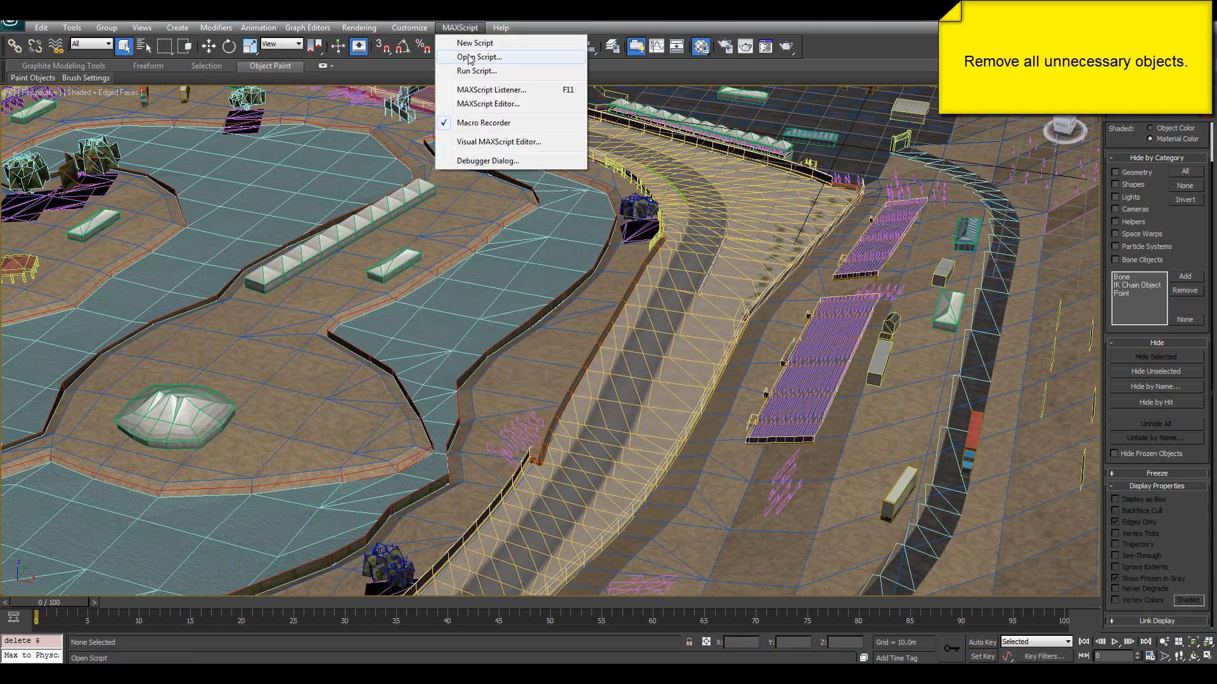
click(469, 57)
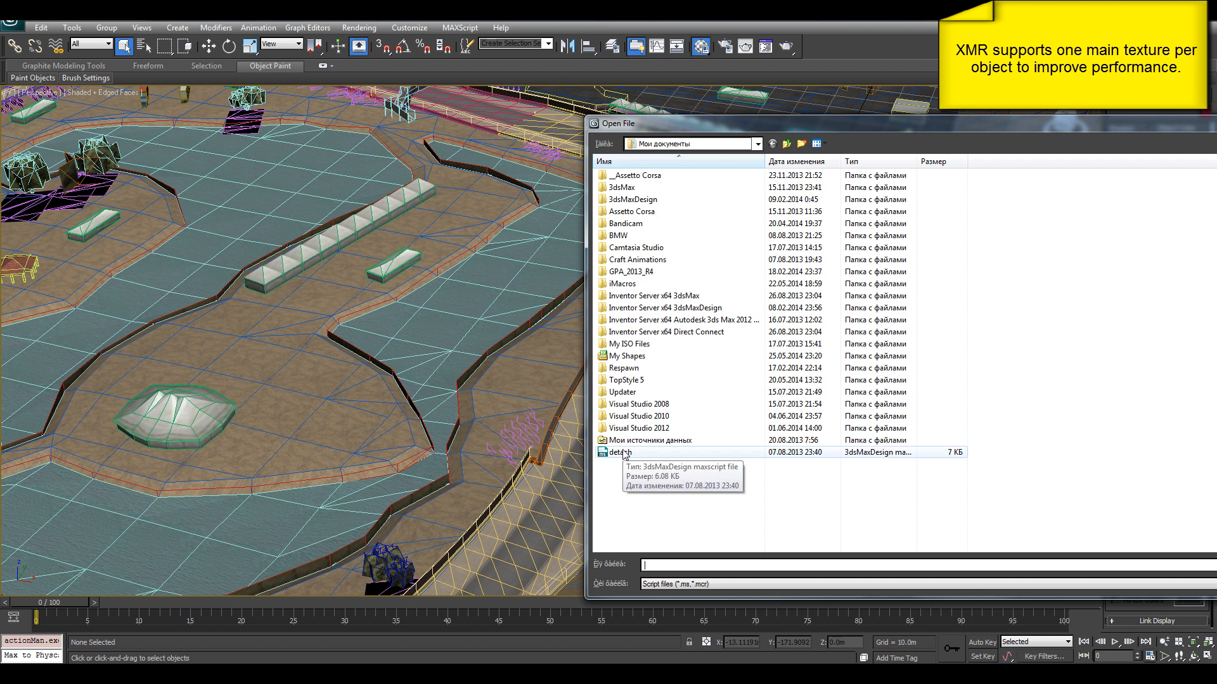
double_click(624, 454)
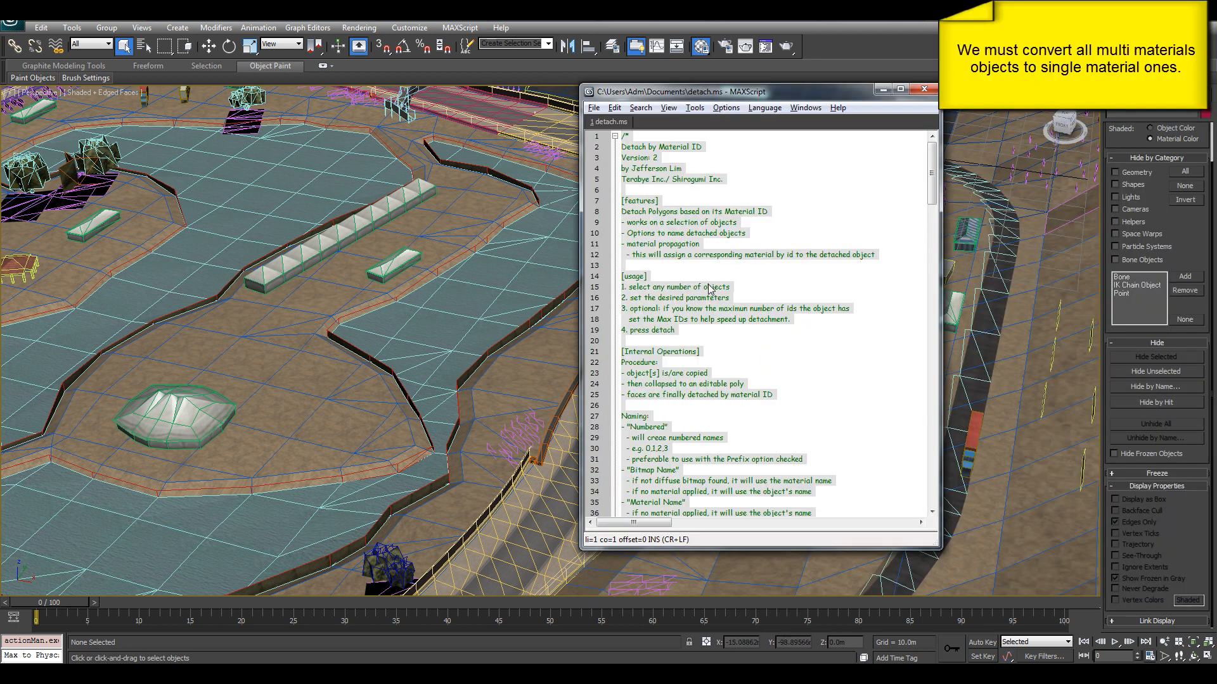
Add the entire detach.ms script code to the main toolbar as a macro button
click(765, 374)
right_click(765, 374)
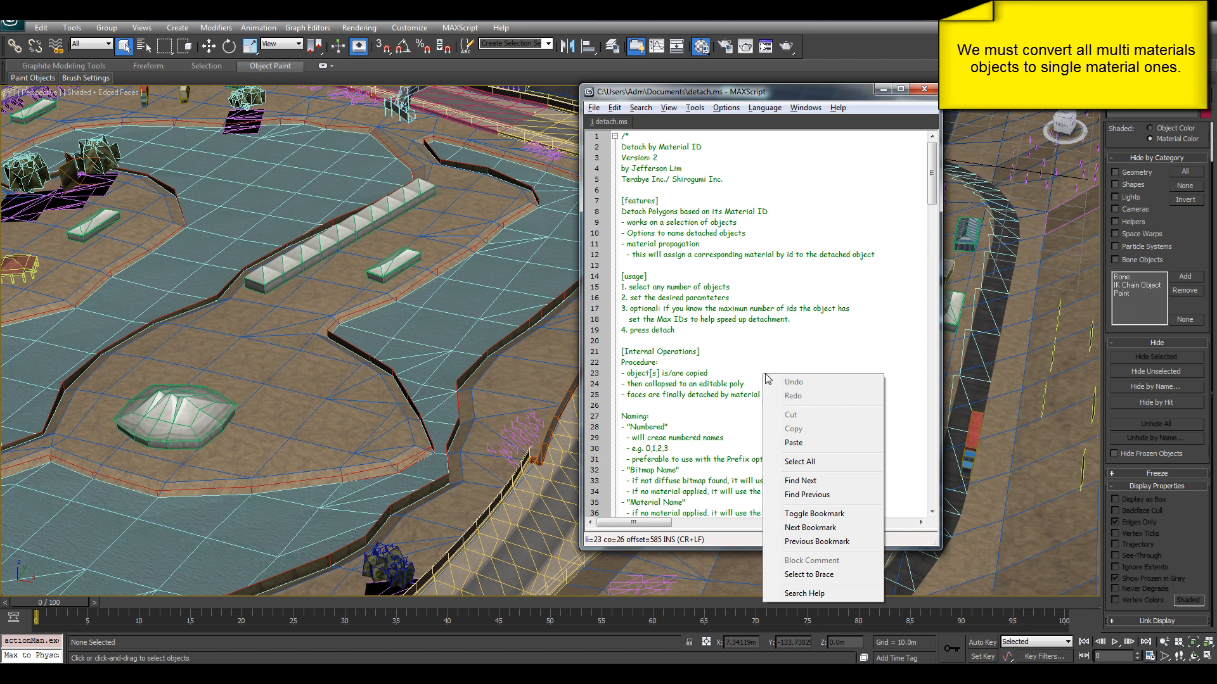
click(800, 462)
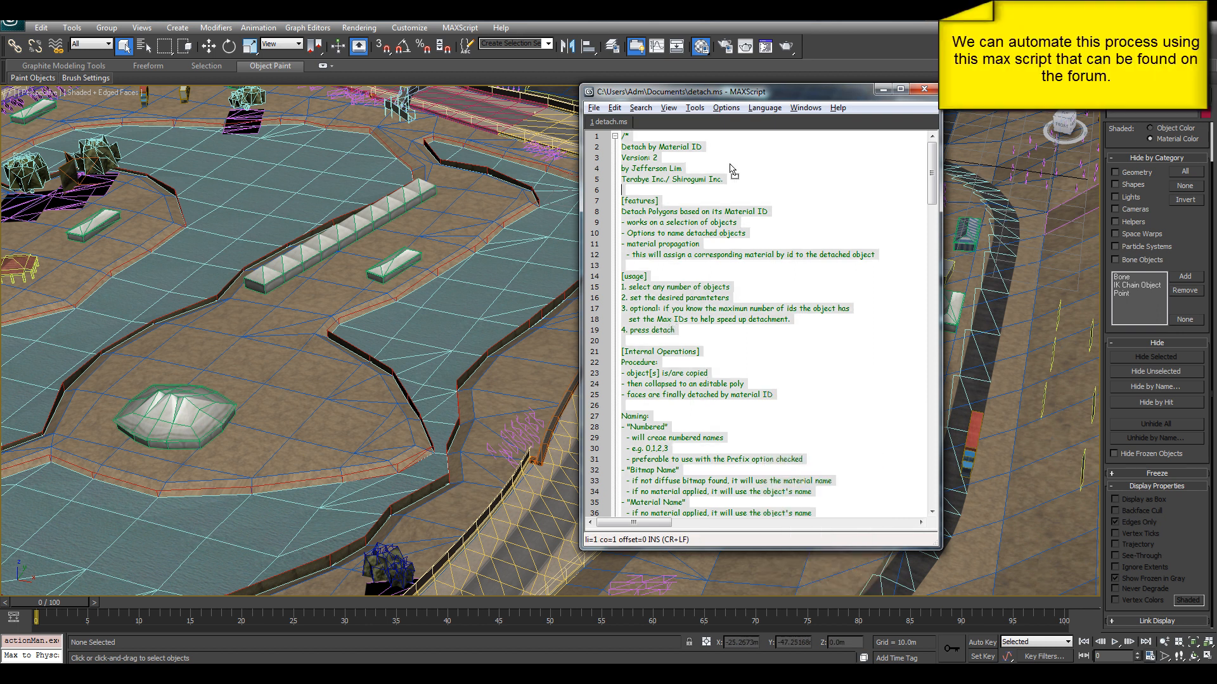
drag(766, 60, 766, 49)
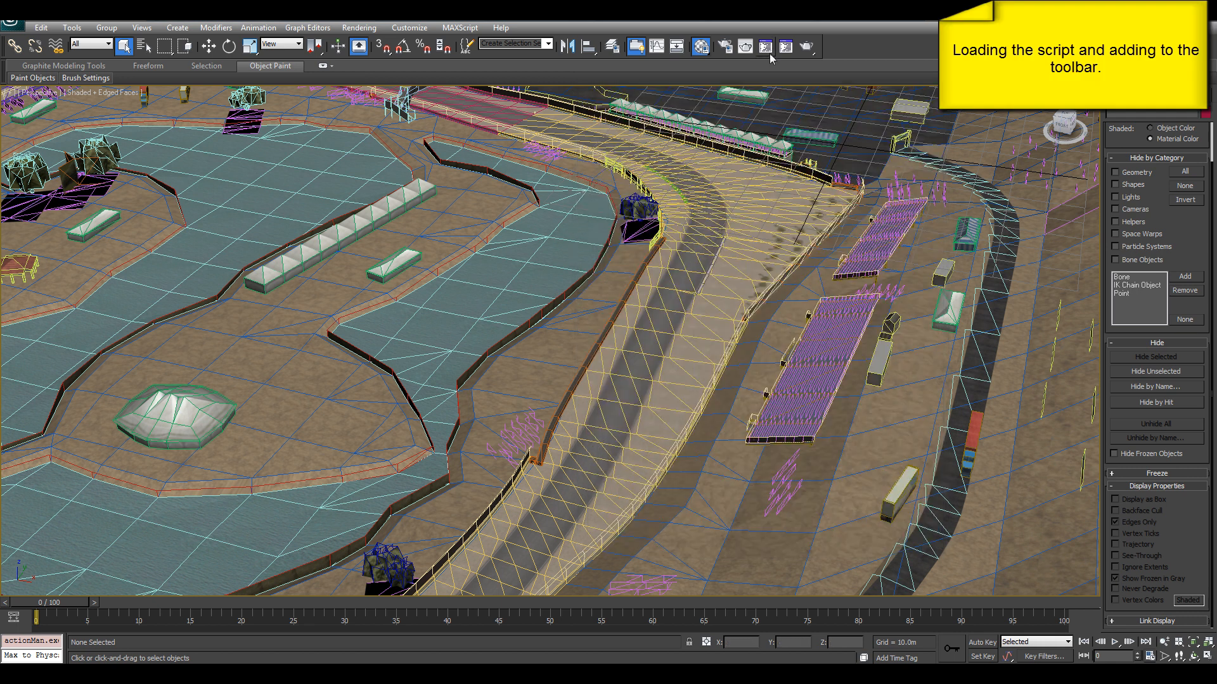
Launch the Detach by ID script from its new macro and select the straight track section beside the water
click(766, 47)
drag(600, 255, 938, 260)
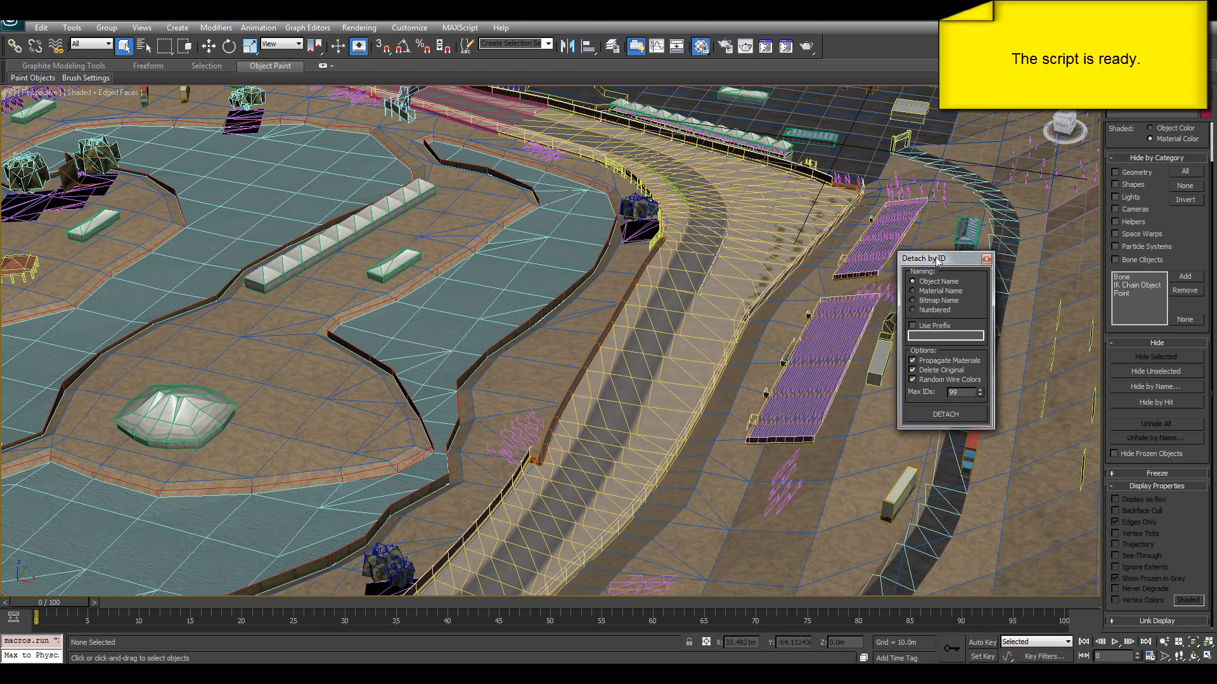
click(684, 303)
scroll(659, 285, up, 4)
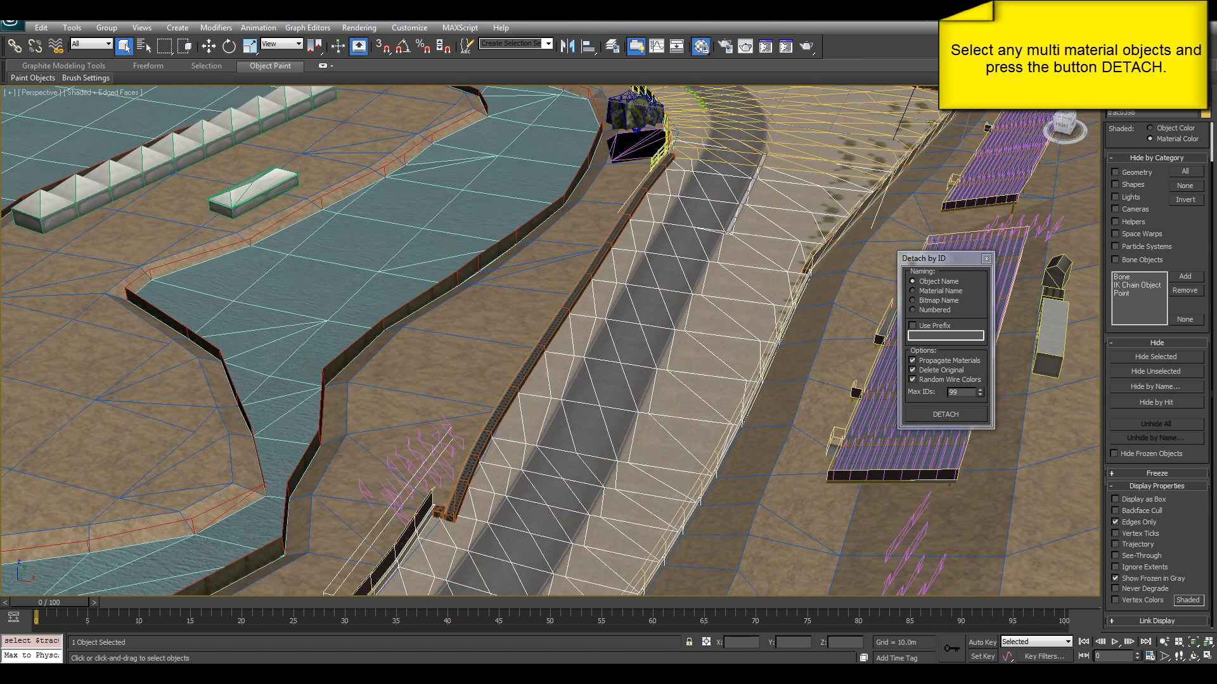
Sample the selected track section's material in the Material Editor and examine its sub-materials
key(m)
drag(751, 101, 419, 104)
click(411, 294)
click(656, 262)
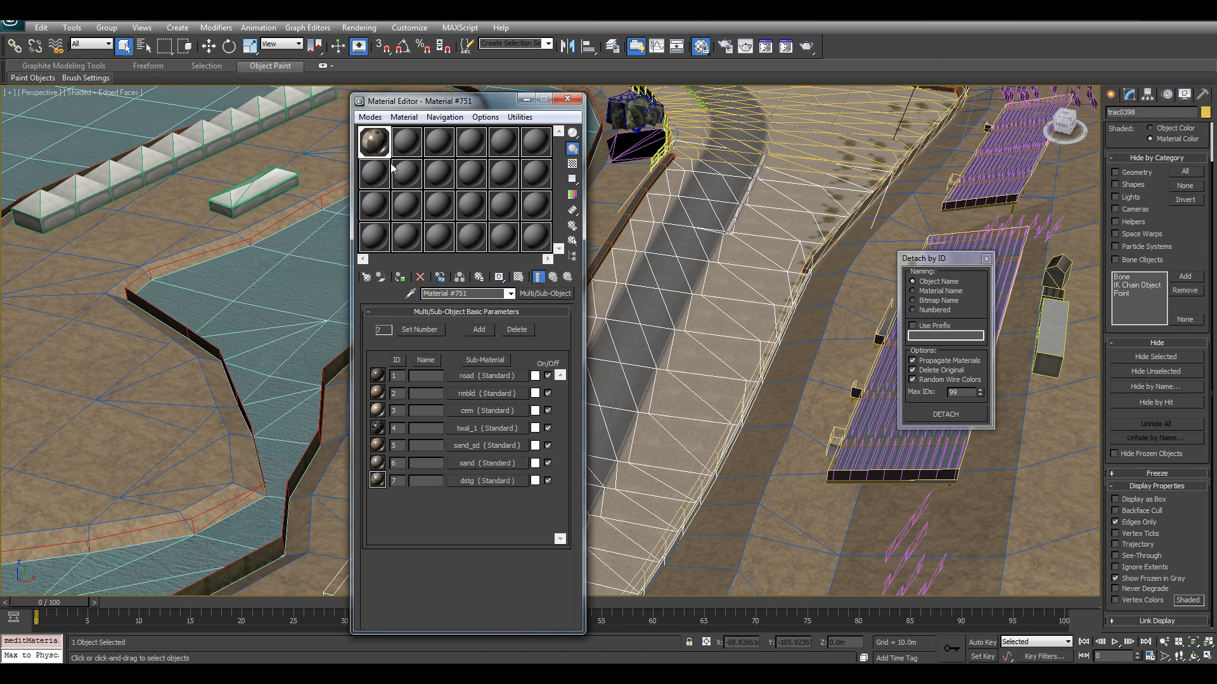
click(567, 98)
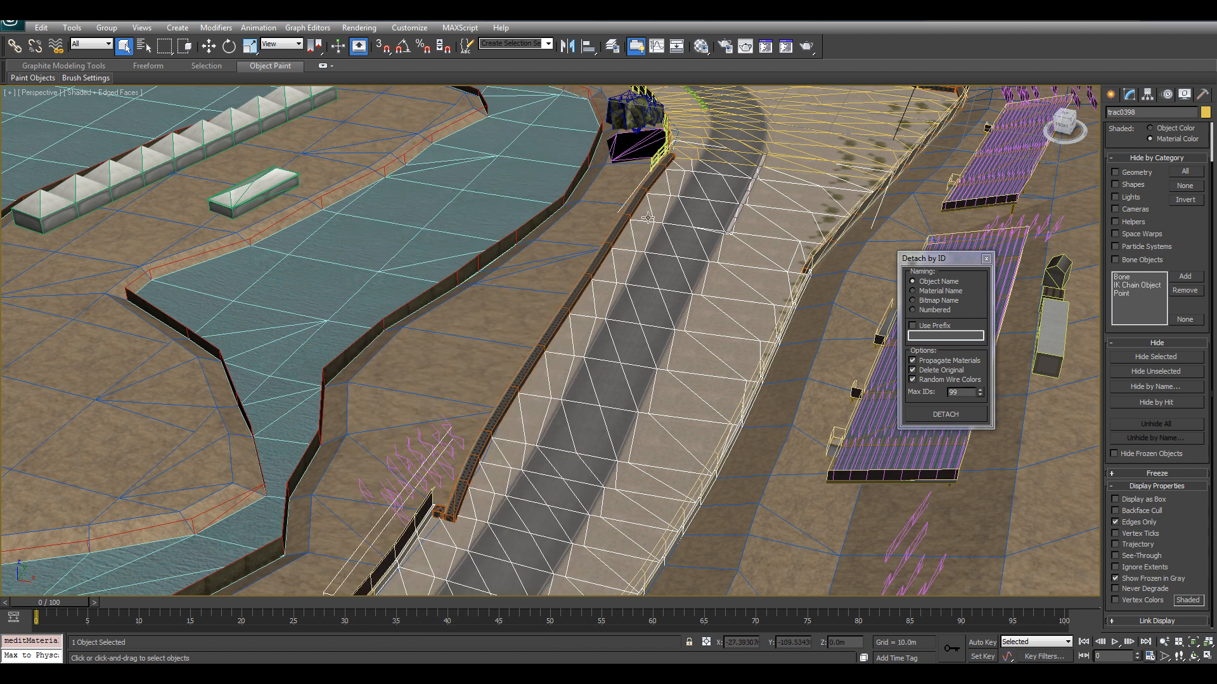
Detach the straight track section and the adjoining curved section by material ID, keeping the default options
click(949, 415)
click(703, 247)
middle_drag(735, 170, 683, 331)
click(759, 308)
click(937, 415)
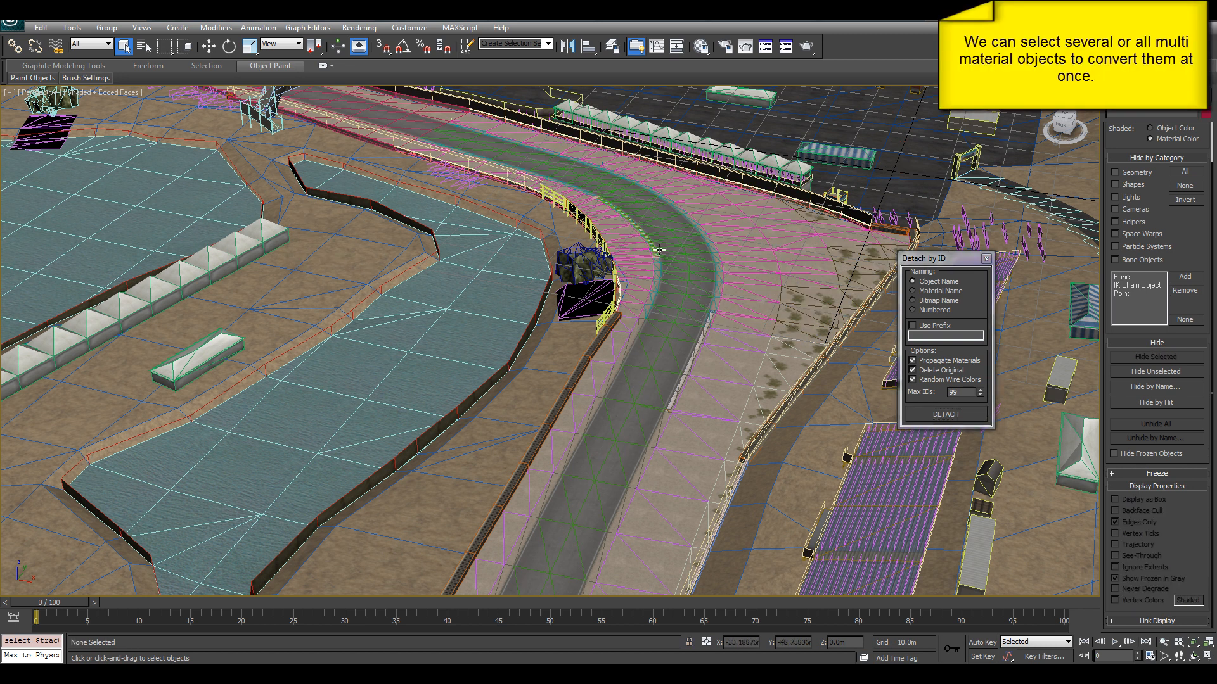
Select further multi-material track sections one by one, from the Yokohama arch around the hairpin and along the far straight
middle_drag(705, 299, 802, 462)
click(515, 295)
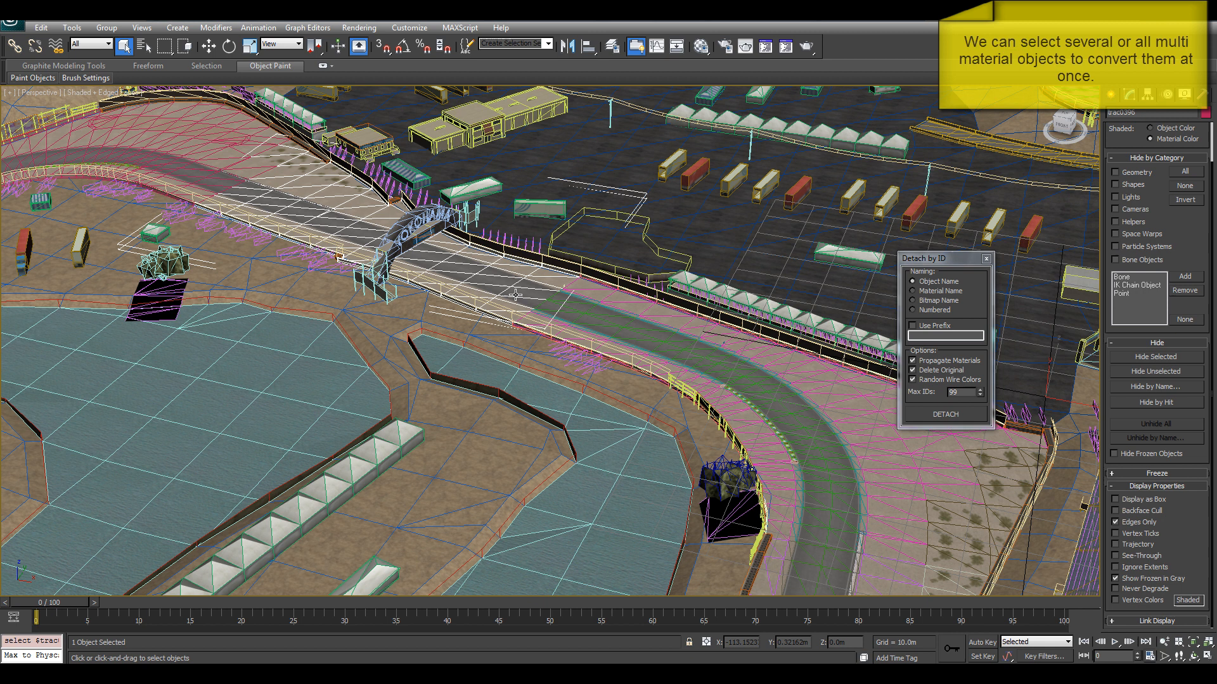
ctrl+click(220, 171)
middle_drag(191, 185, 671, 258)
scroll(671, 258, down, 2)
middle_drag(381, 330, 644, 283)
ctrl+click(467, 269)
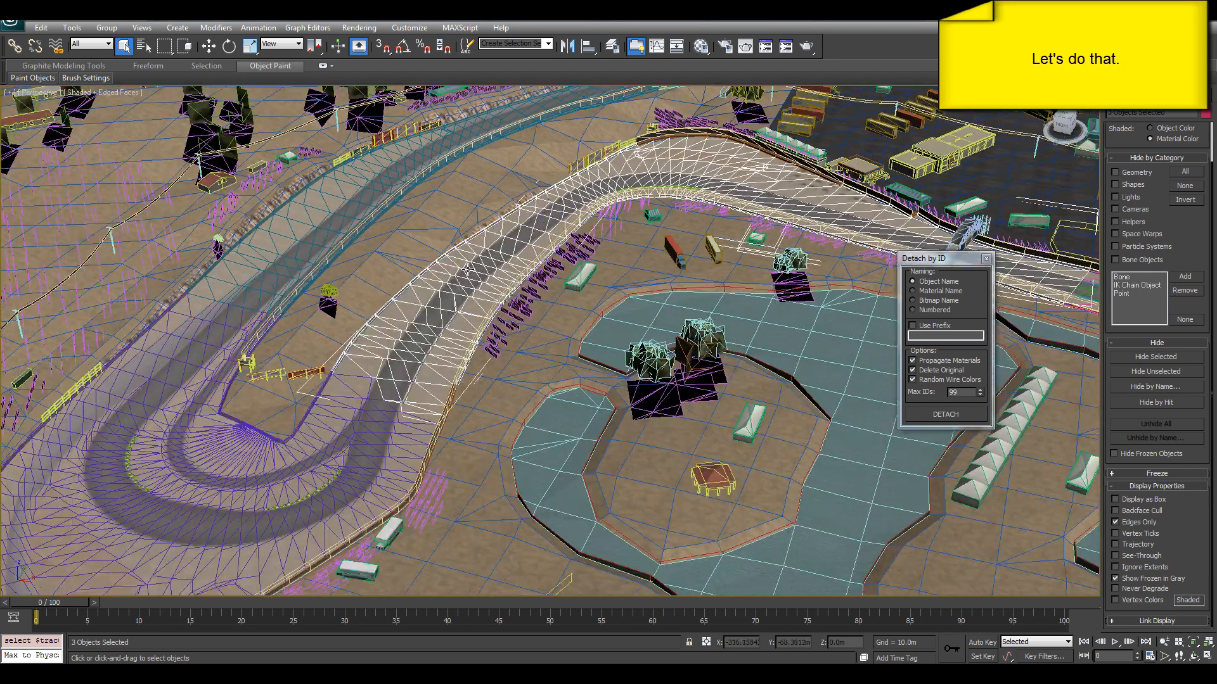
ctrl+click(355, 460)
ctrl+click(120, 418)
ctrl+click(403, 223)
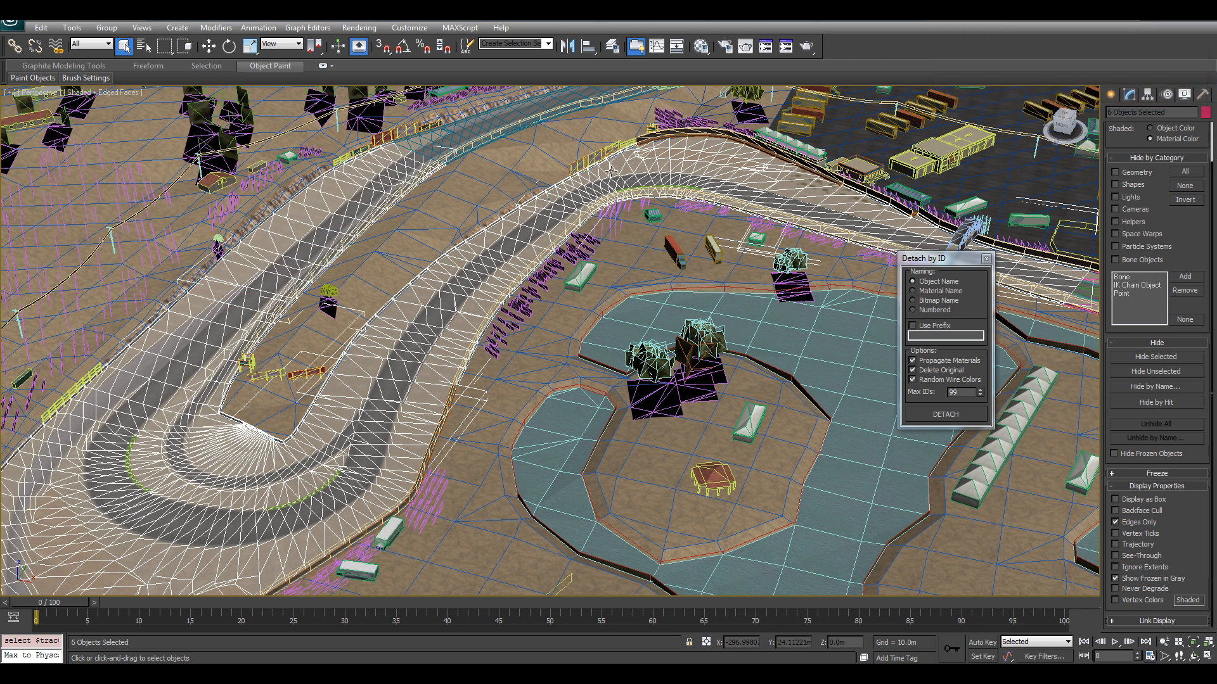
middle_drag(403, 223, 500, 393)
ctrl+click(468, 265)
ctrl+click(597, 215)
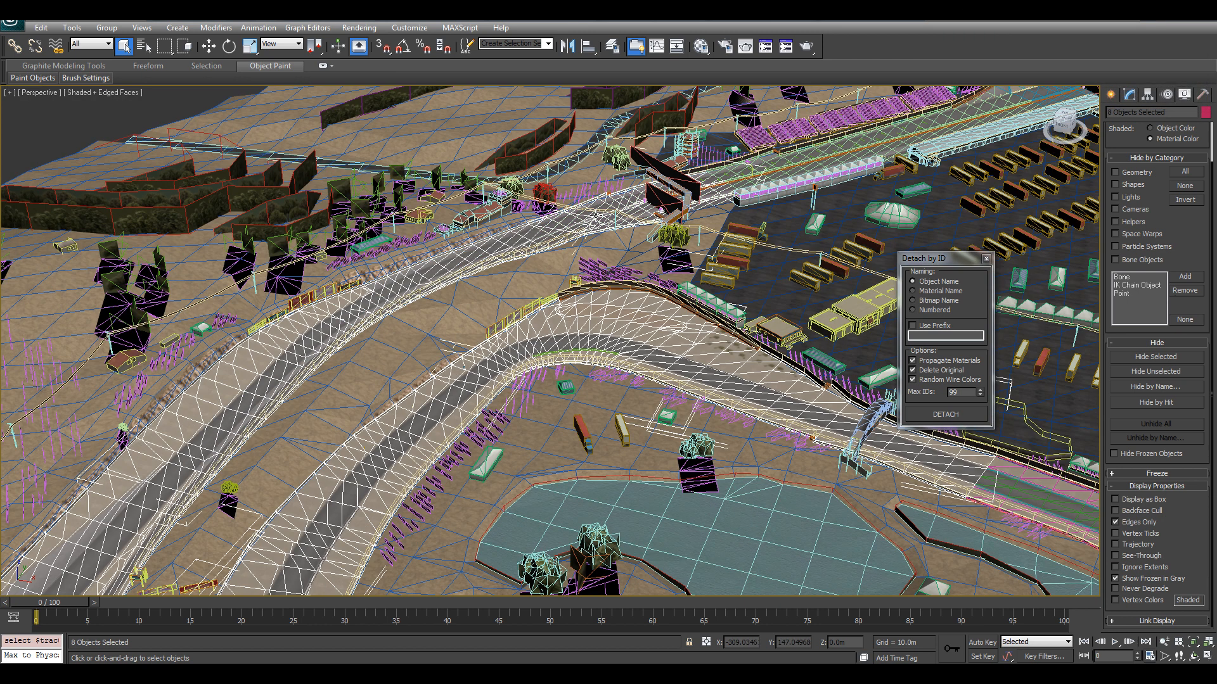
middle_drag(724, 189, 612, 286)
ctrl+click(511, 321)
middle_drag(511, 321, 399, 305)
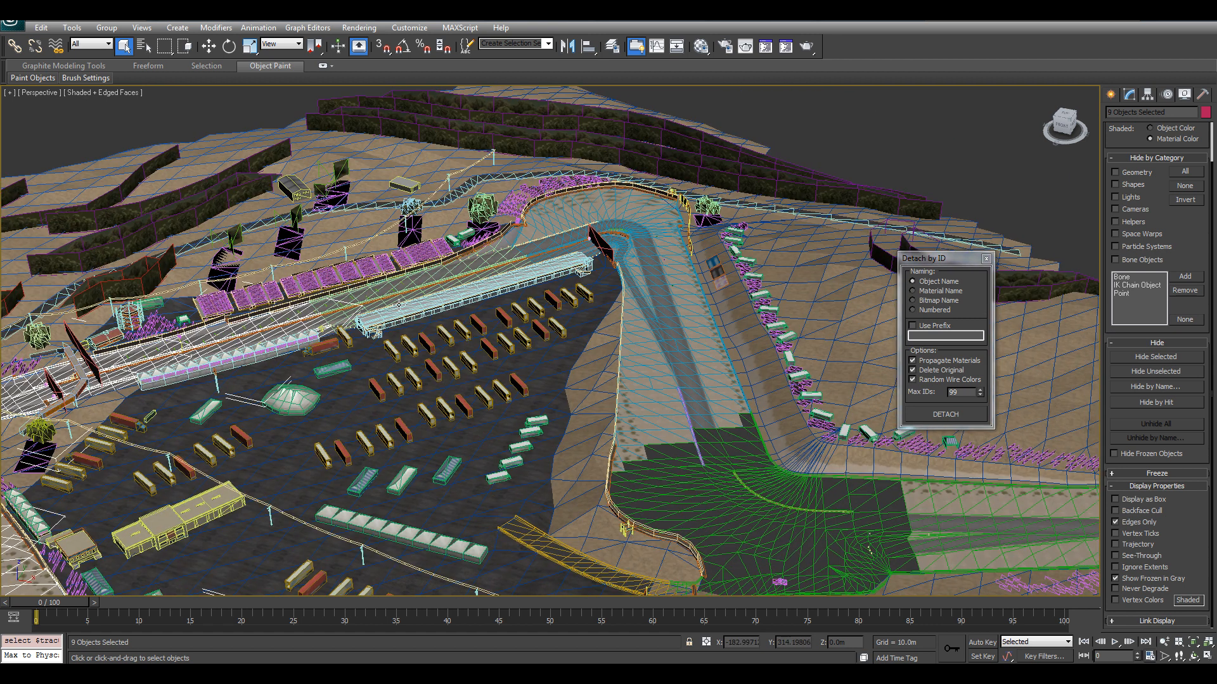
ctrl+click(399, 305)
scroll(399, 304, down, 5)
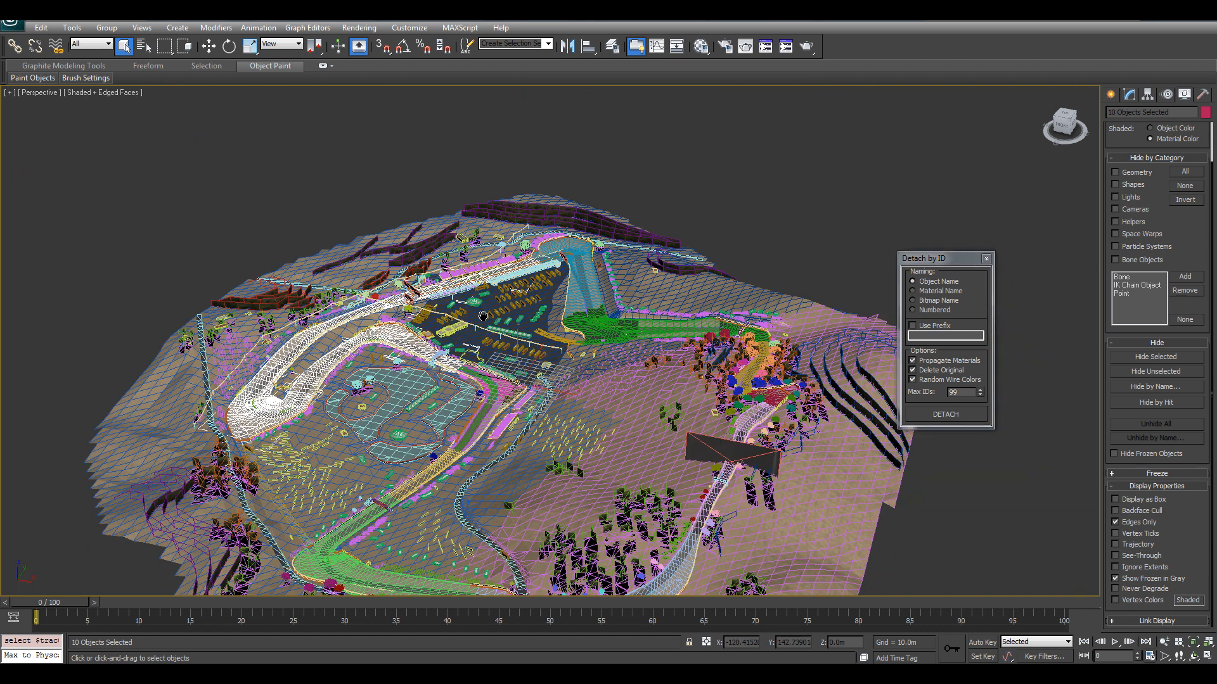
Select every object in the scene, detach them all by material ID, and close the script dialog
scroll(482, 315, down, 5)
drag(330, 212, 729, 511)
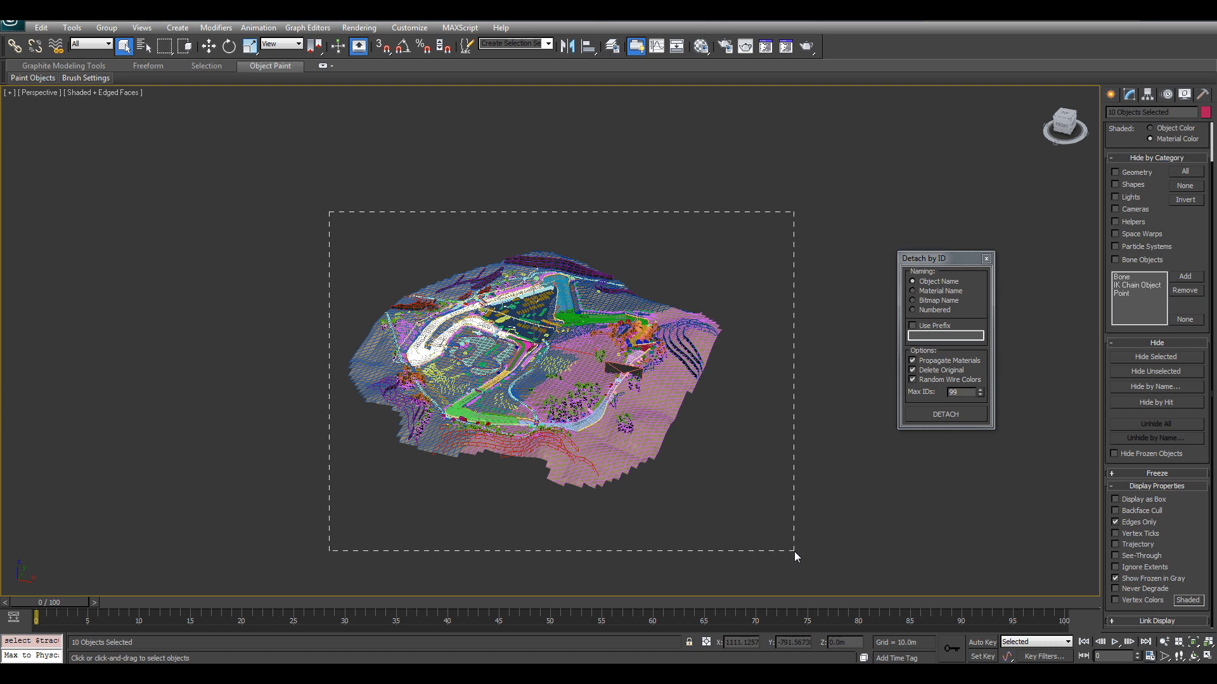
drag(795, 551, 796, 552)
click(945, 415)
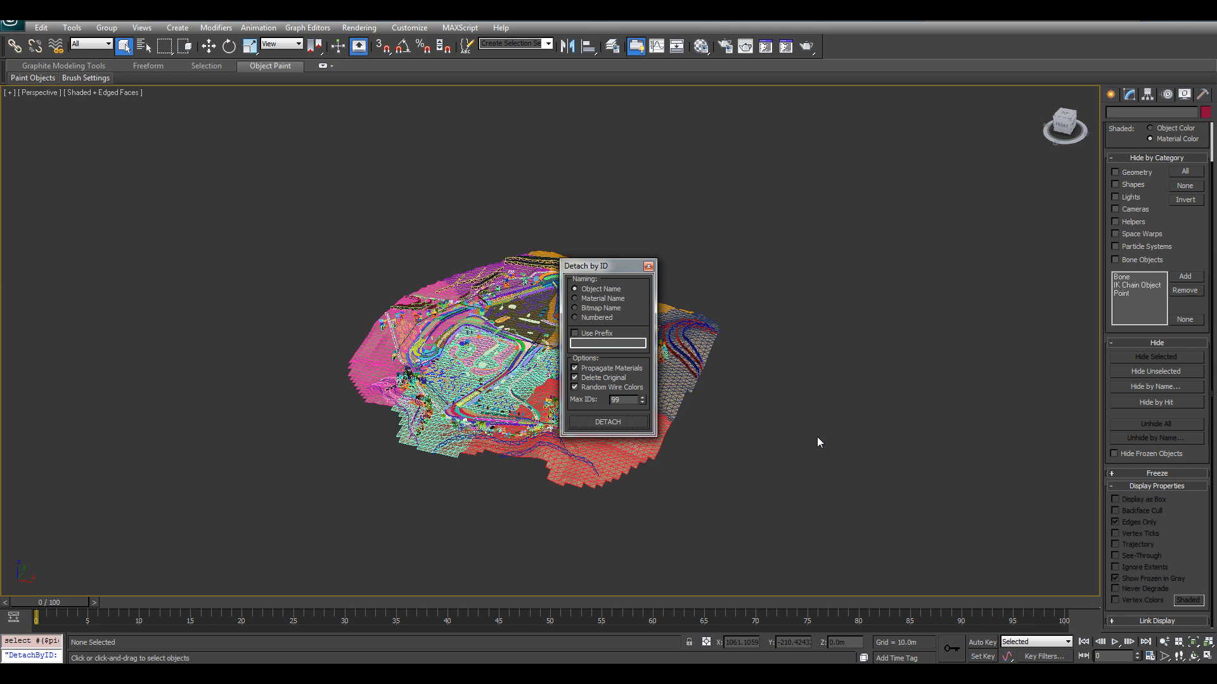
click(649, 267)
Inspect individual terrain and track pieces across the model to check how they were separated
scroll(683, 310, up, 6)
click(711, 308)
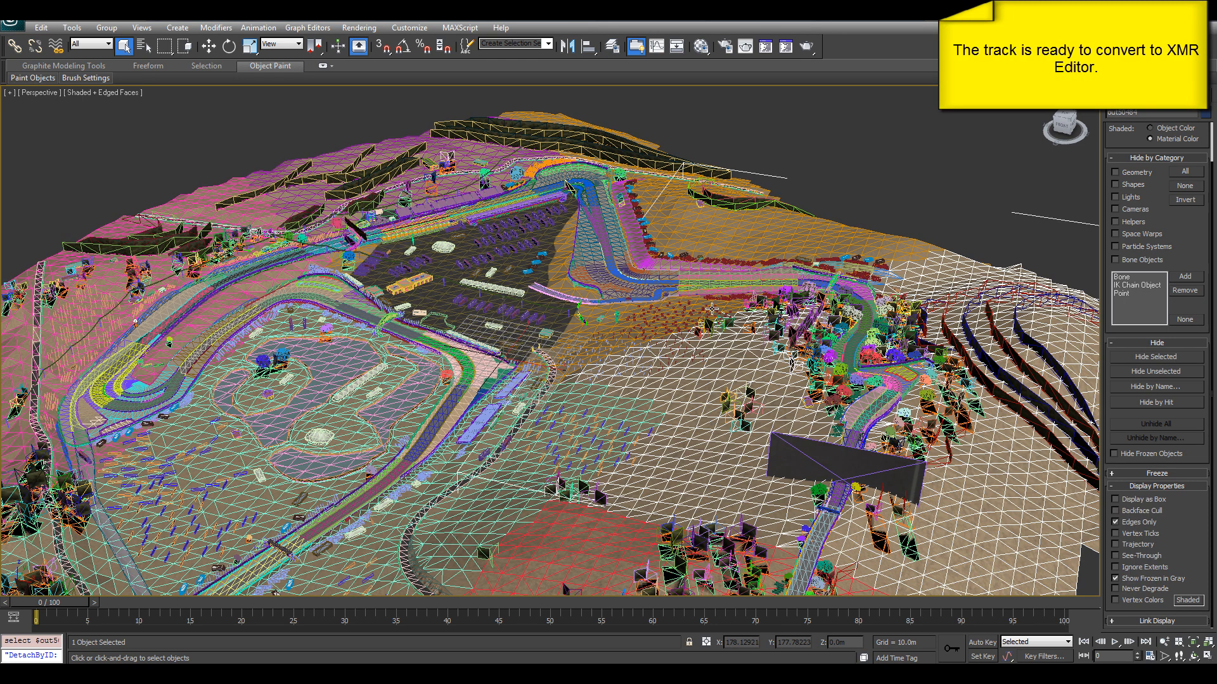
click(607, 238)
middle_drag(471, 286, 863, 259)
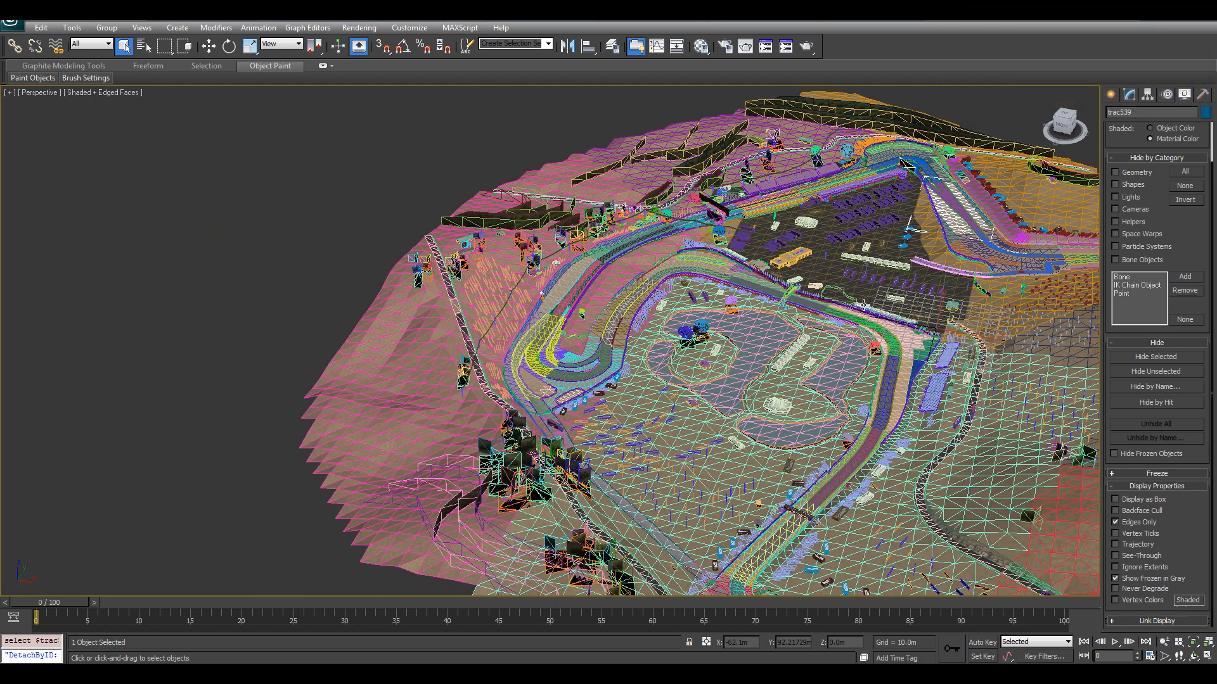
scroll(538, 342, up, 10)
click(539, 343)
scroll(657, 279, down, 10)
middle_drag(745, 431, 493, 210)
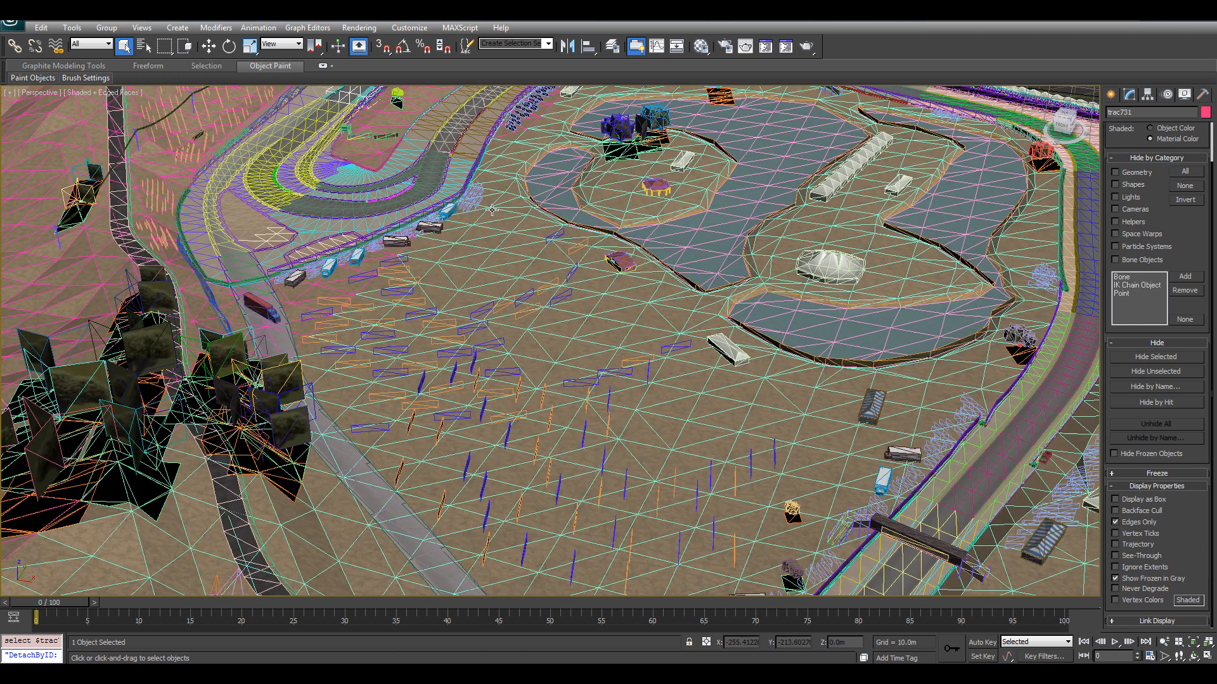
click(563, 343)
scroll(482, 272, down, 8)
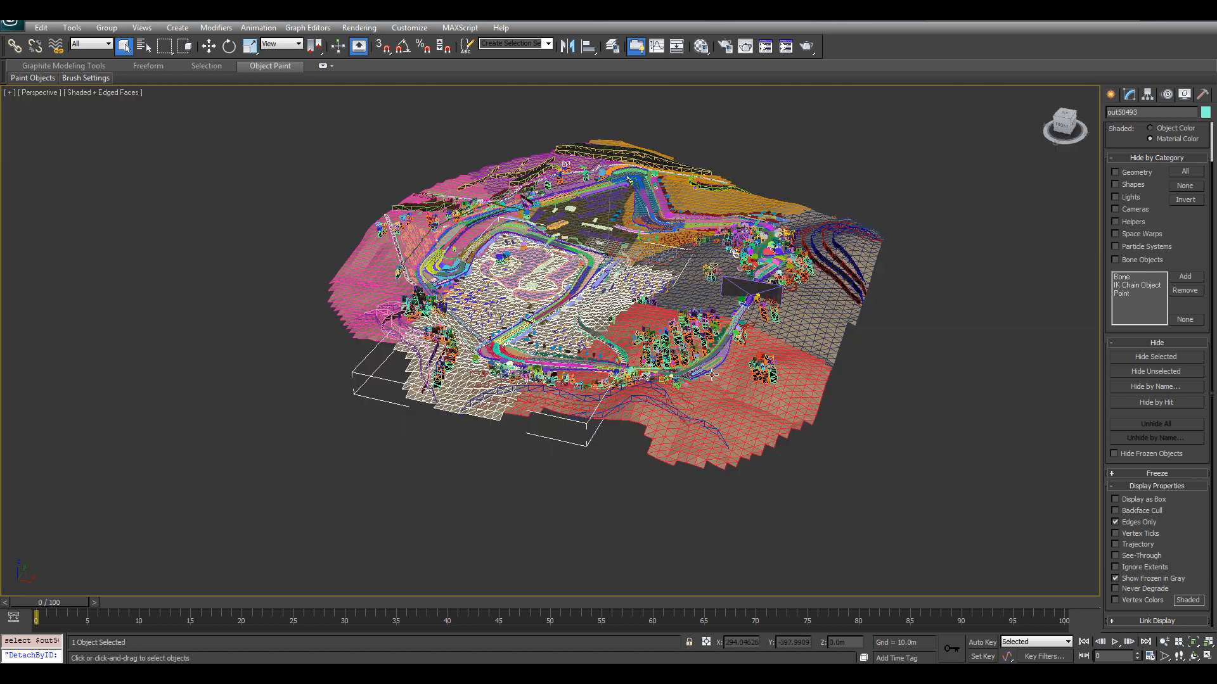
key(z)
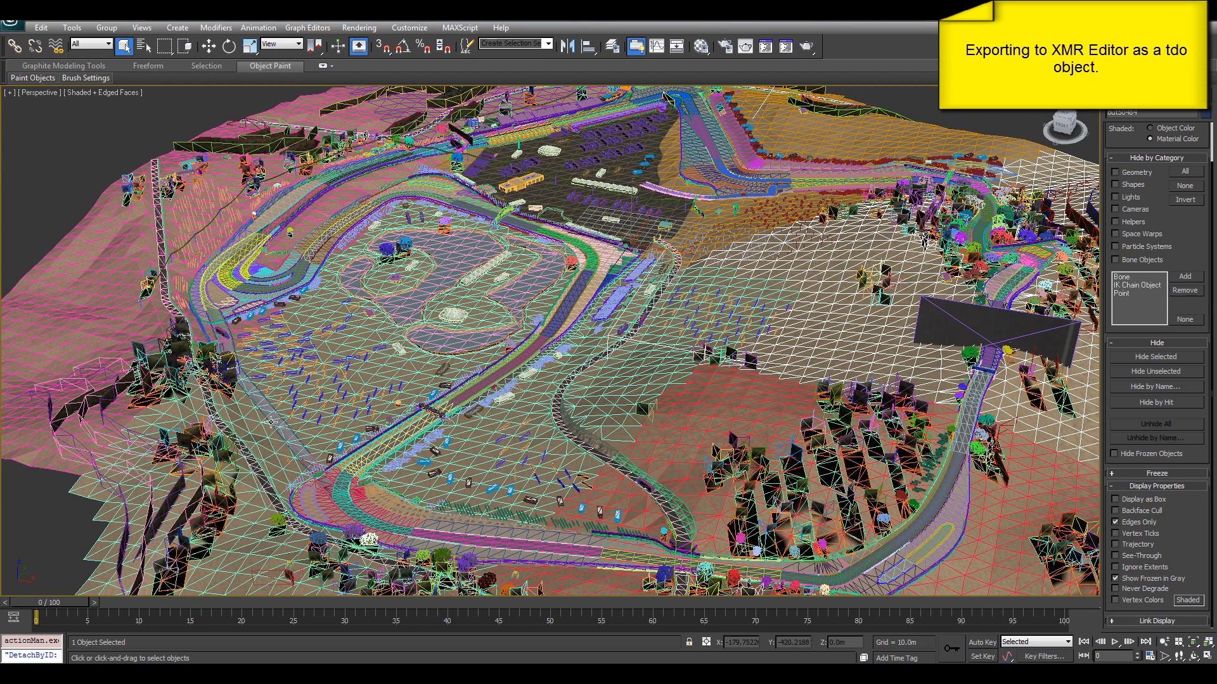
Export the scene in TDO format as lagunaseca.TDO in the Laguna Seca Guide folder, replacing the existing file
click(19, 26)
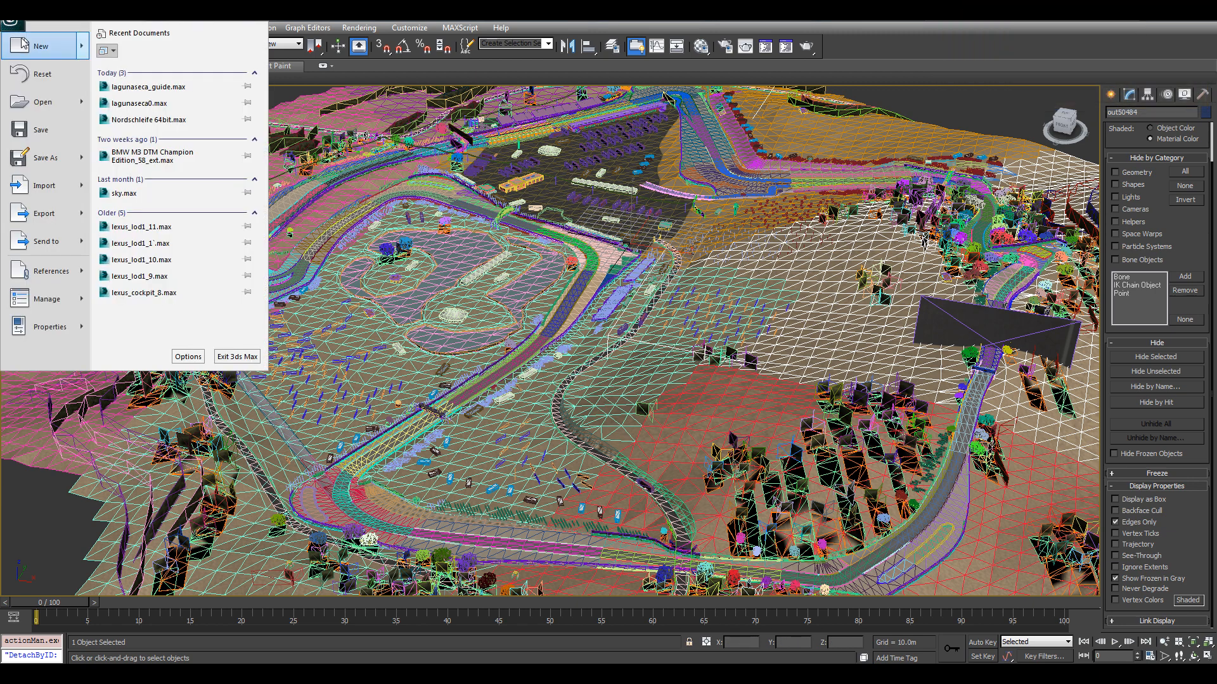
mouse_move(44, 213)
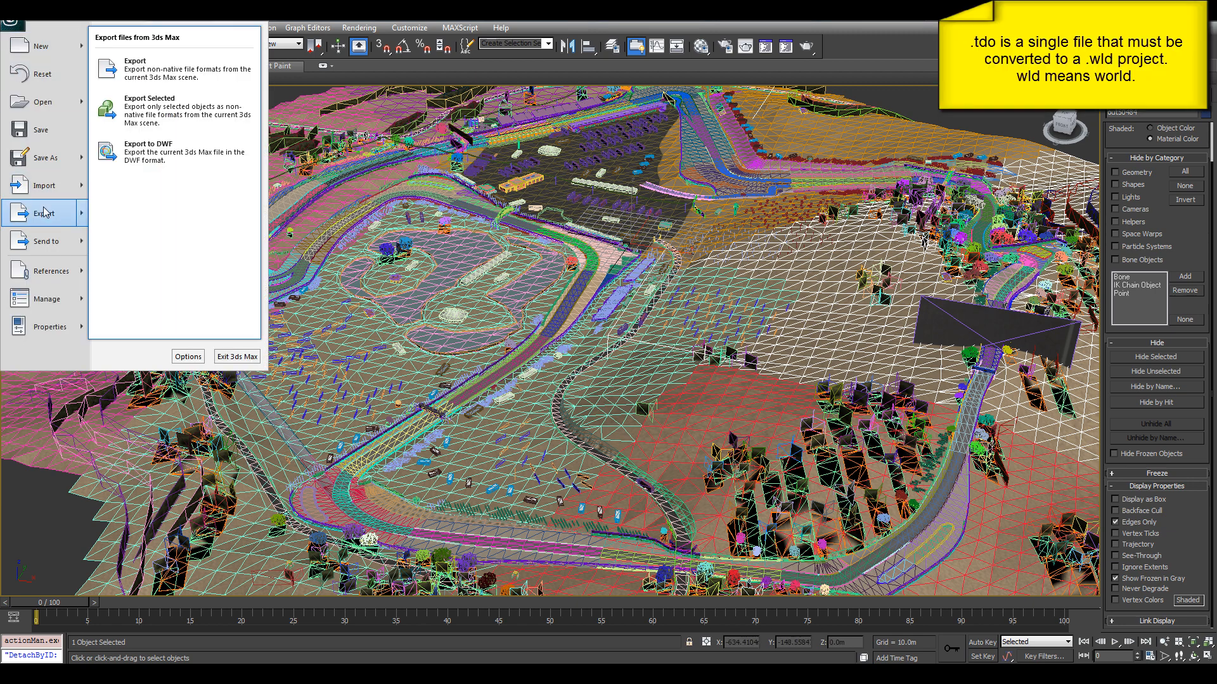
click(136, 64)
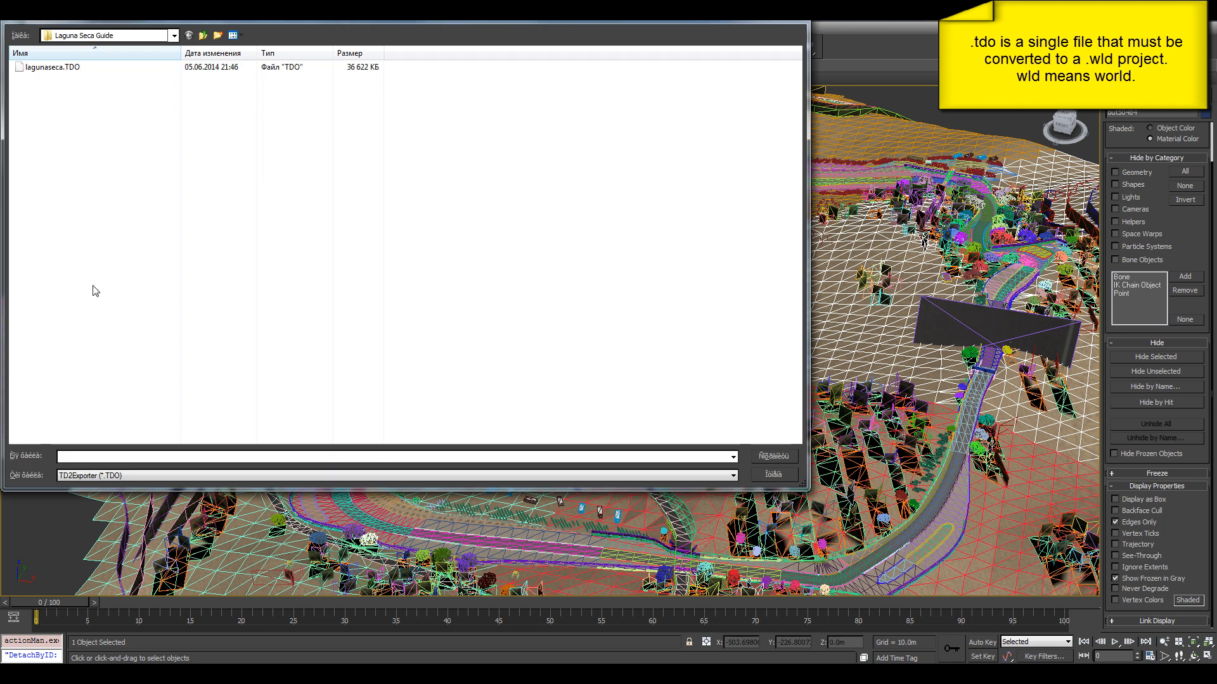
double_click(48, 67)
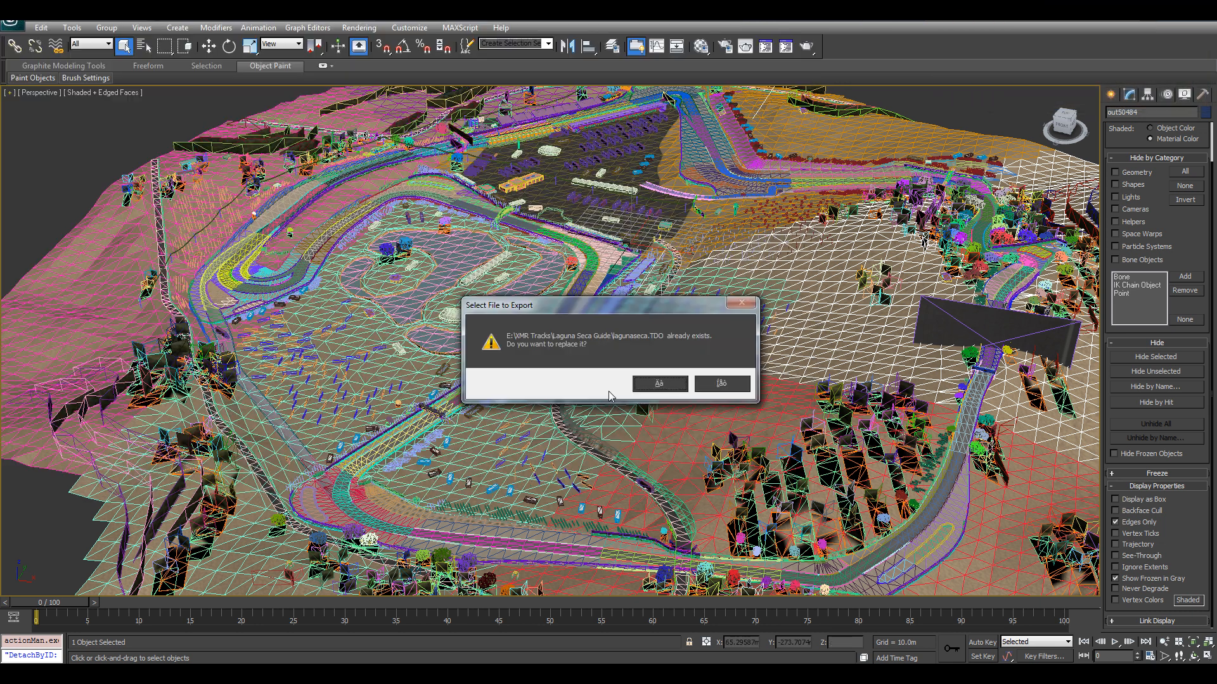
click(659, 384)
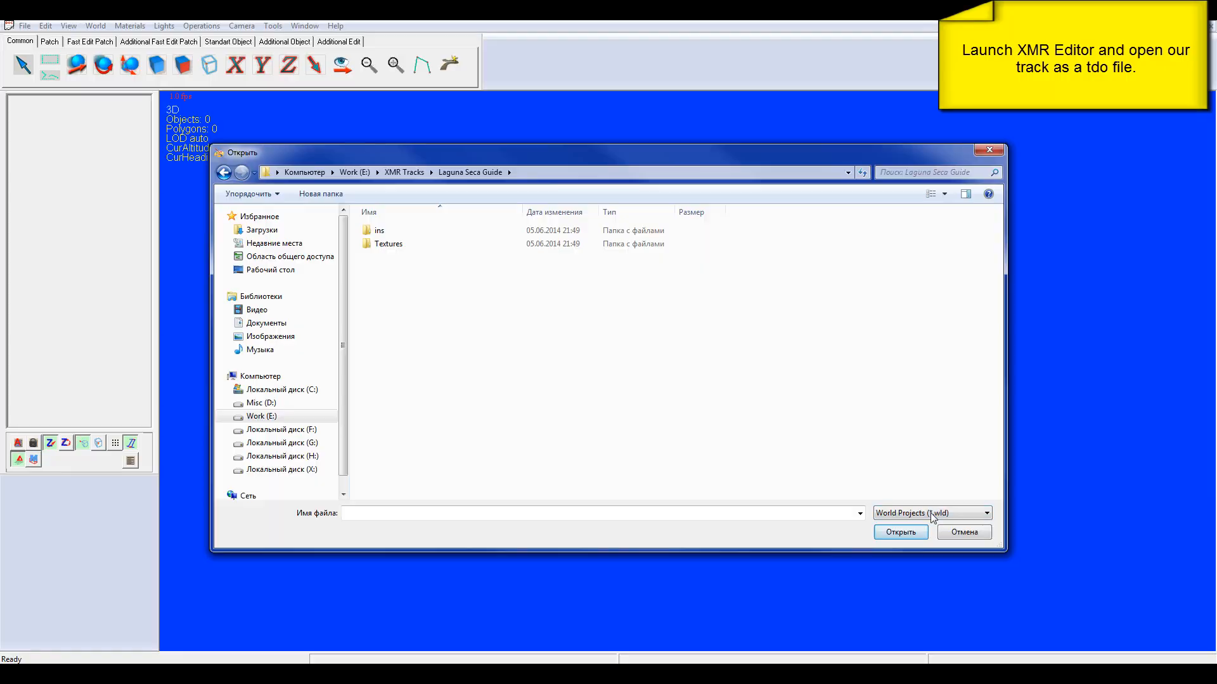
Switch to XMR Editor and open lagunaseca.TDO from the Laguna Seca Guide folder as a TD Objects file
click(930, 514)
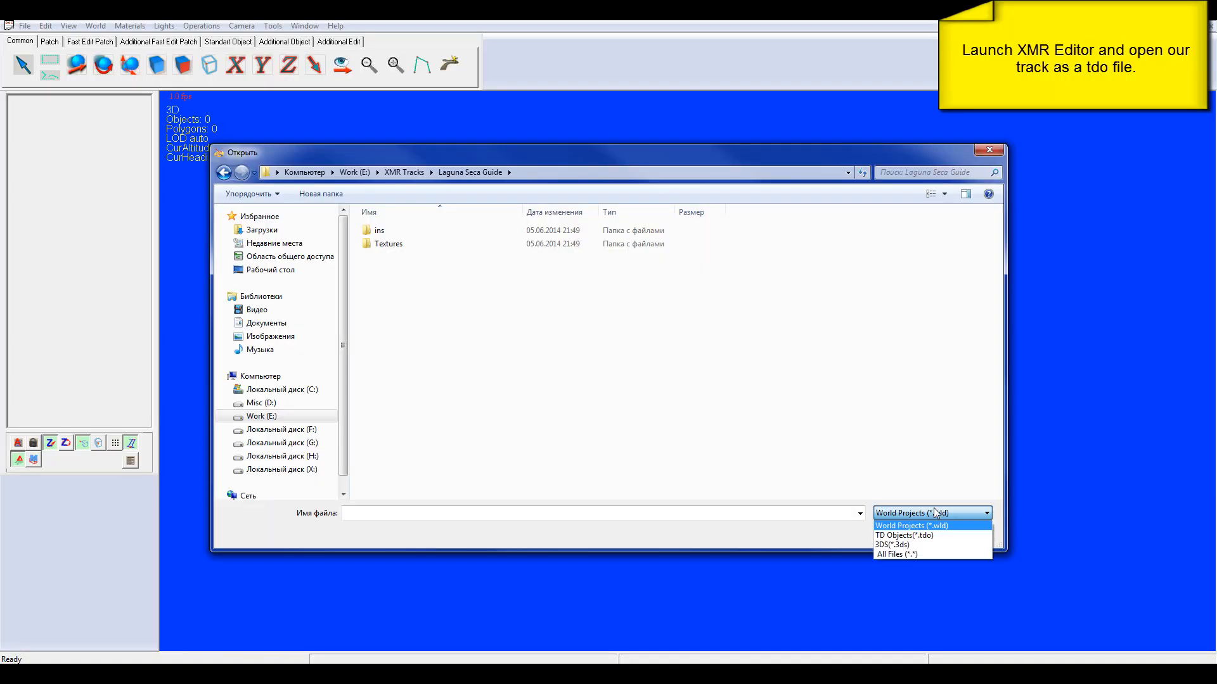
click(927, 536)
double_click(409, 259)
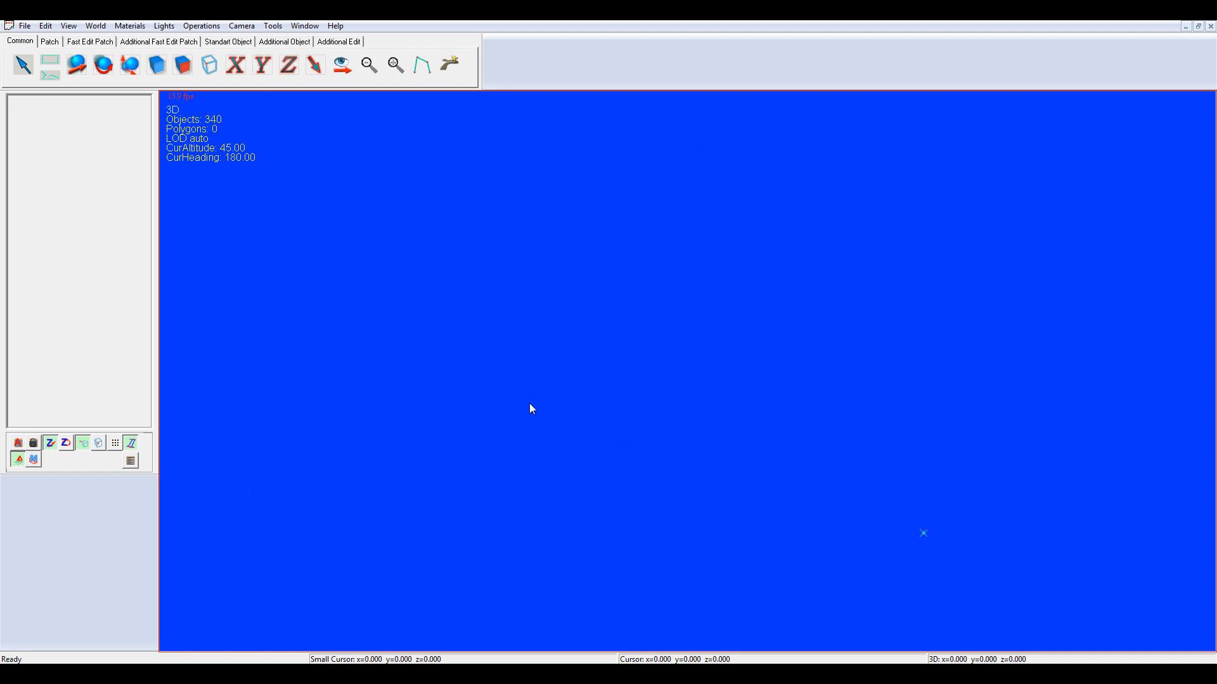
Enable Wire Frame Added in the polygon rendering options
click(130, 463)
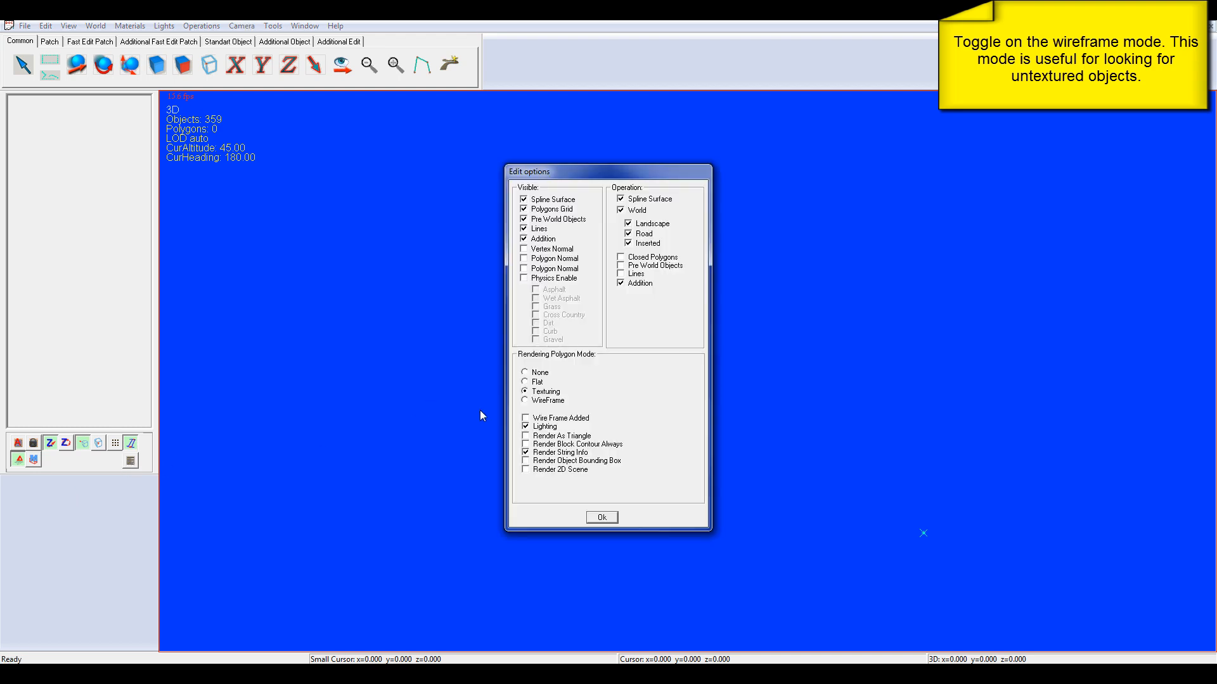
click(540, 419)
click(615, 520)
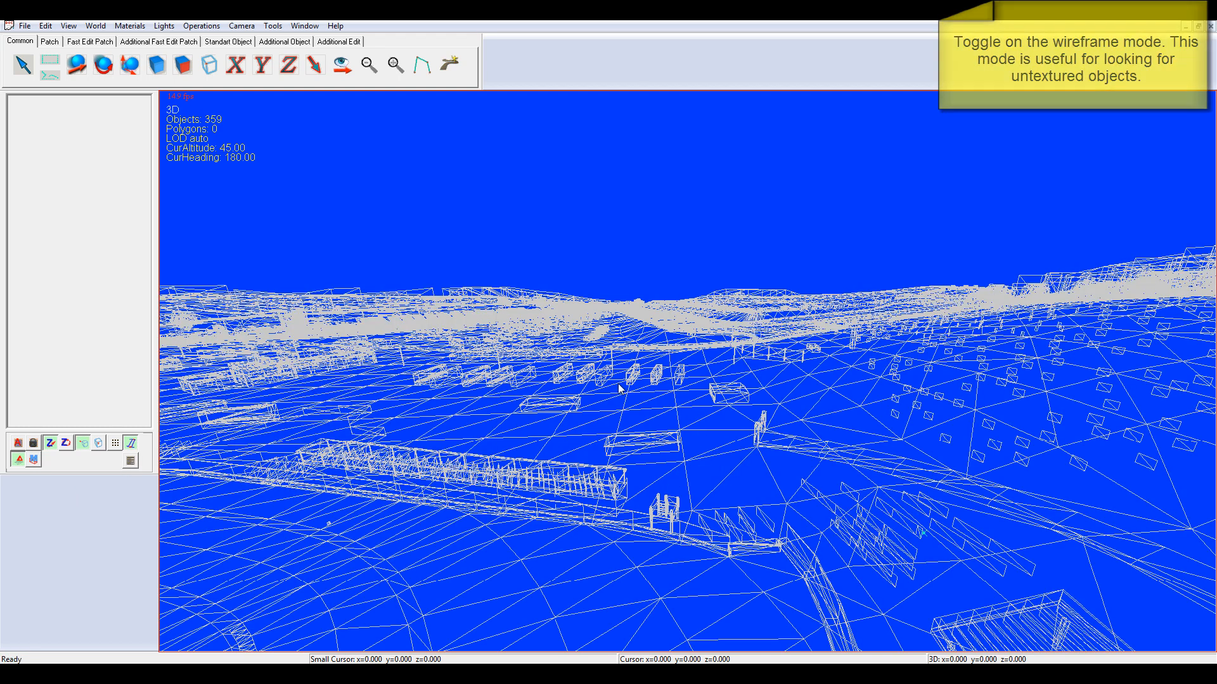
Load the original texture pack from the Laguna Seca Guide Textures folder through Texture Manager
key(Left)
key(Left)
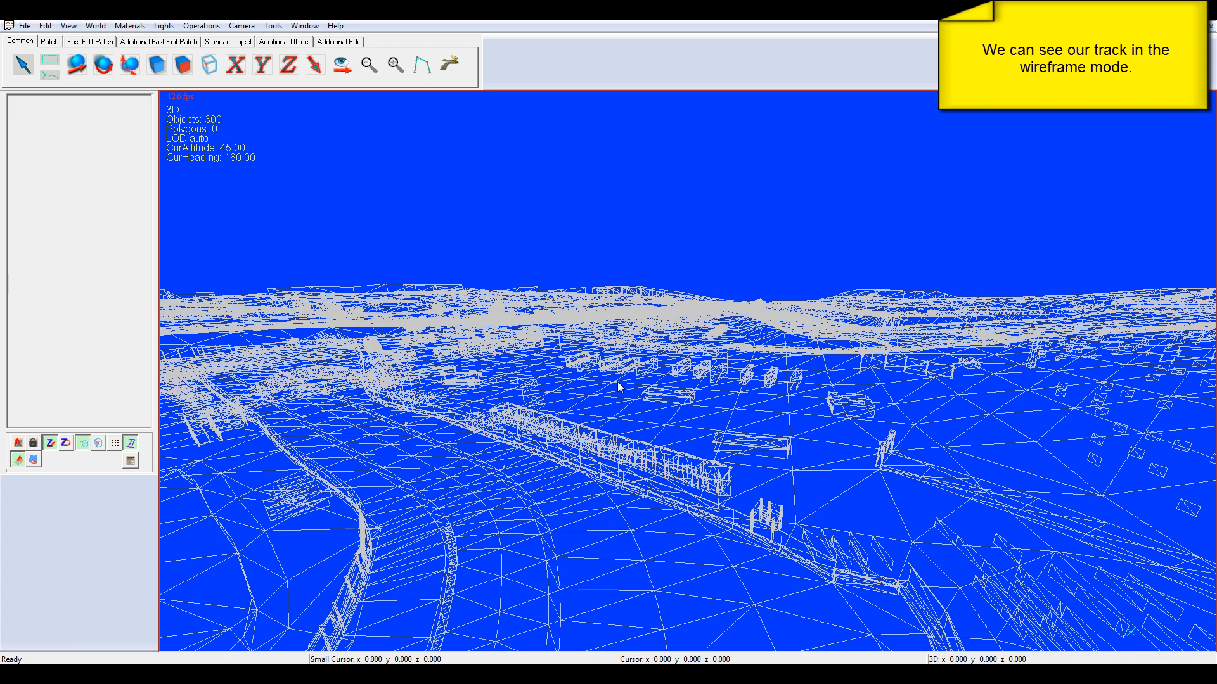
click(272, 25)
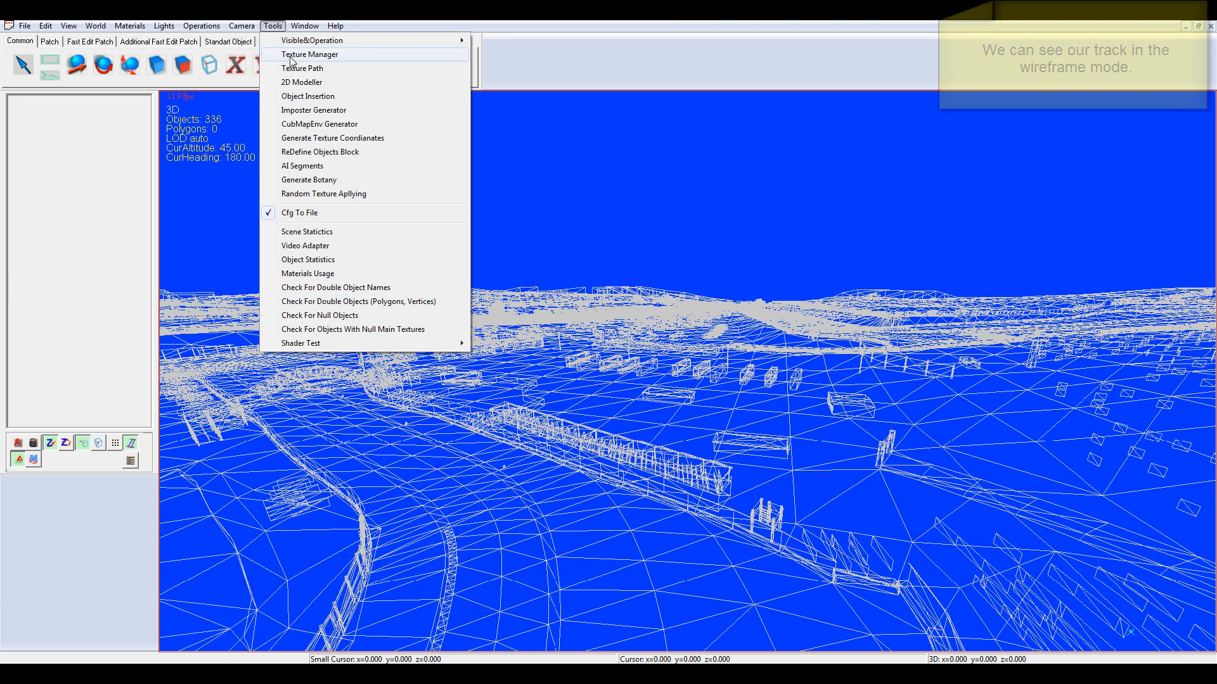
click(310, 54)
click(562, 186)
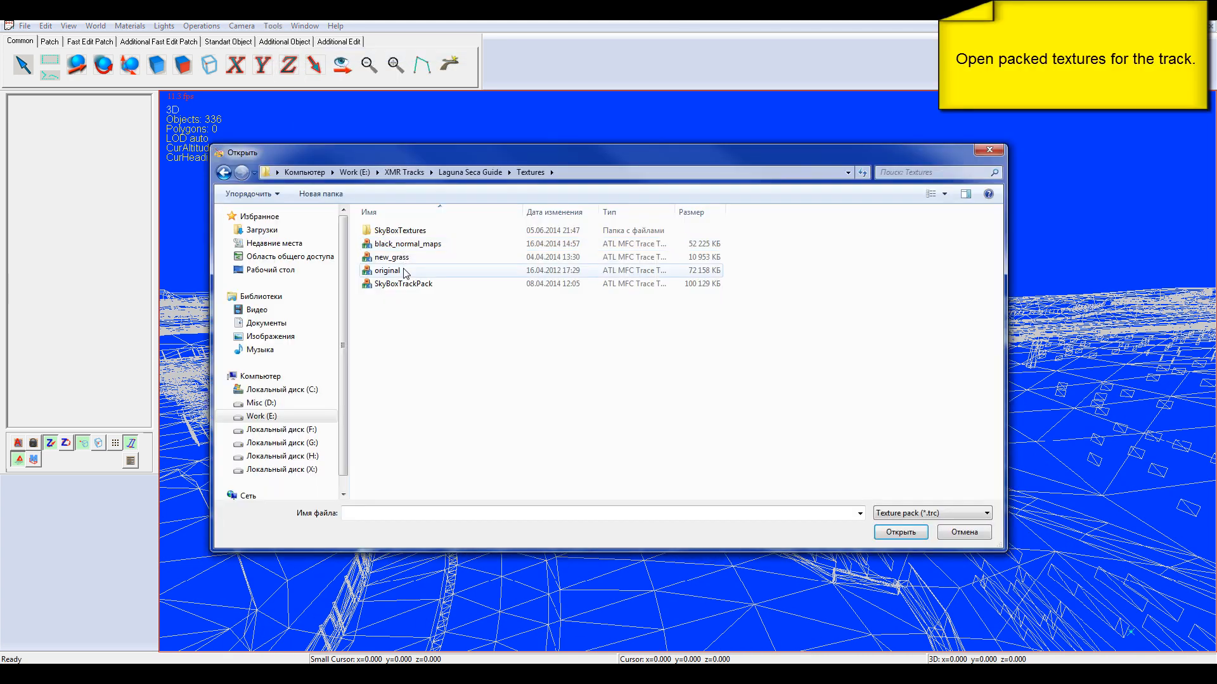
double_click(403, 273)
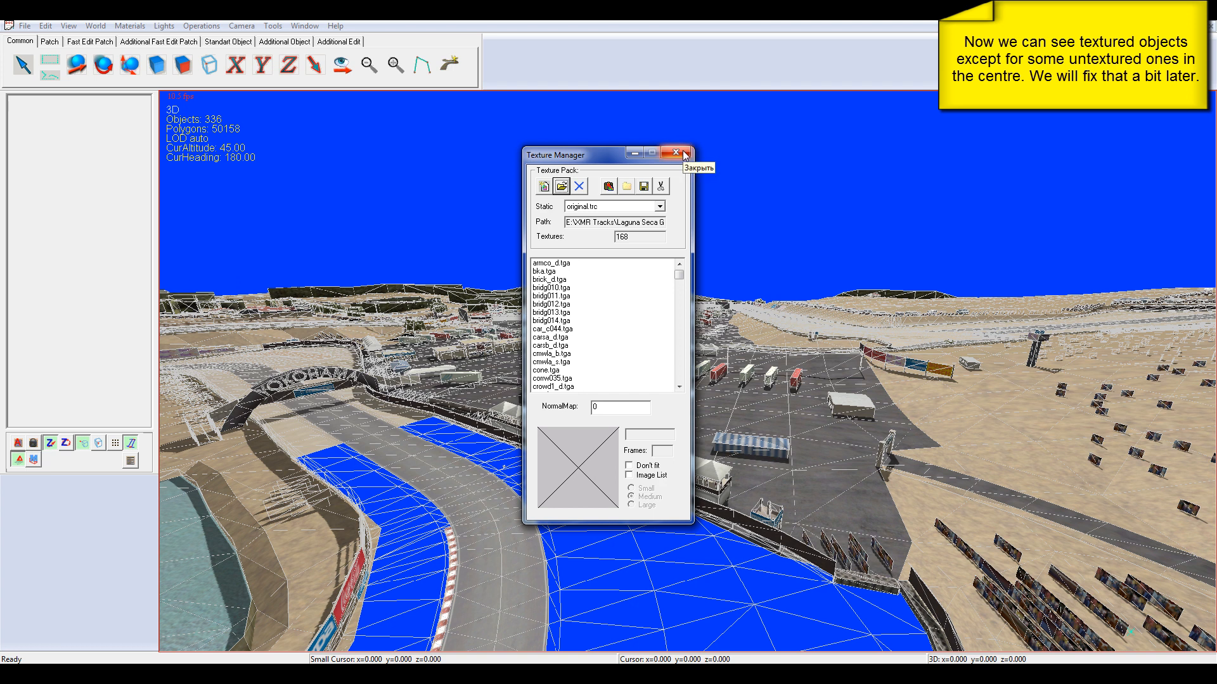
Load the additional new_grass texture pack from the Textures folder and close Texture Manager
click(560, 186)
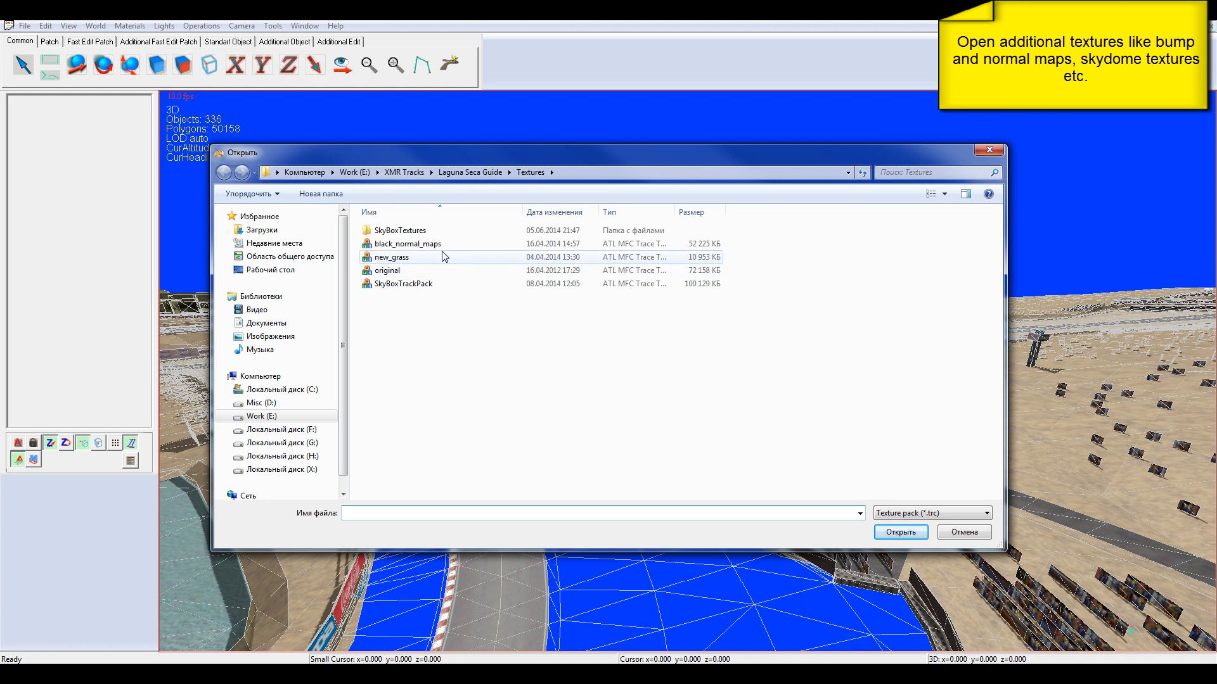
click(403, 258)
double_click(403, 258)
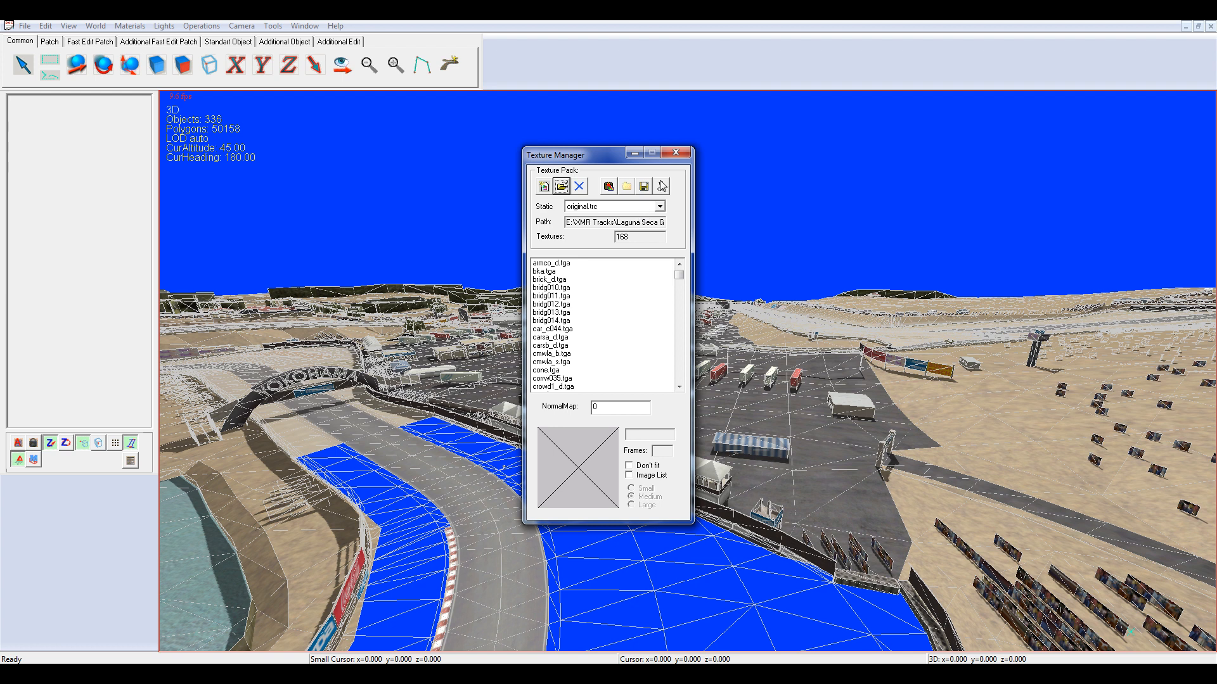
click(676, 153)
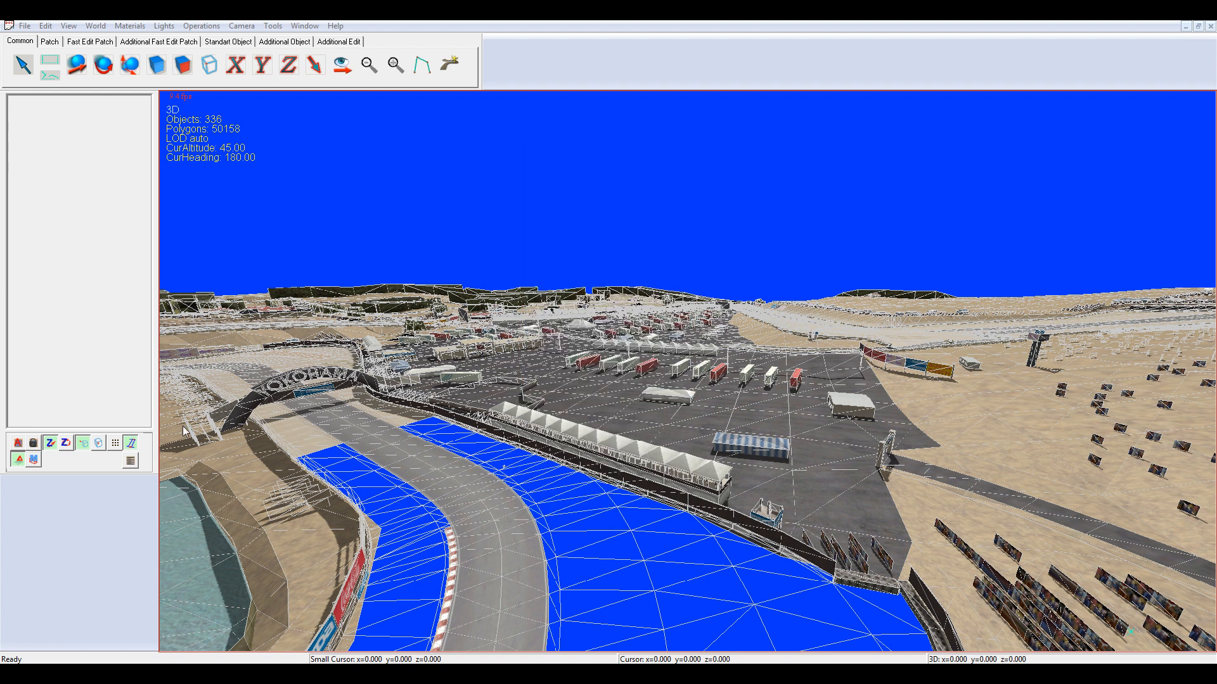
Disable Wire Frame Added in the polygon rendering options
click(131, 461)
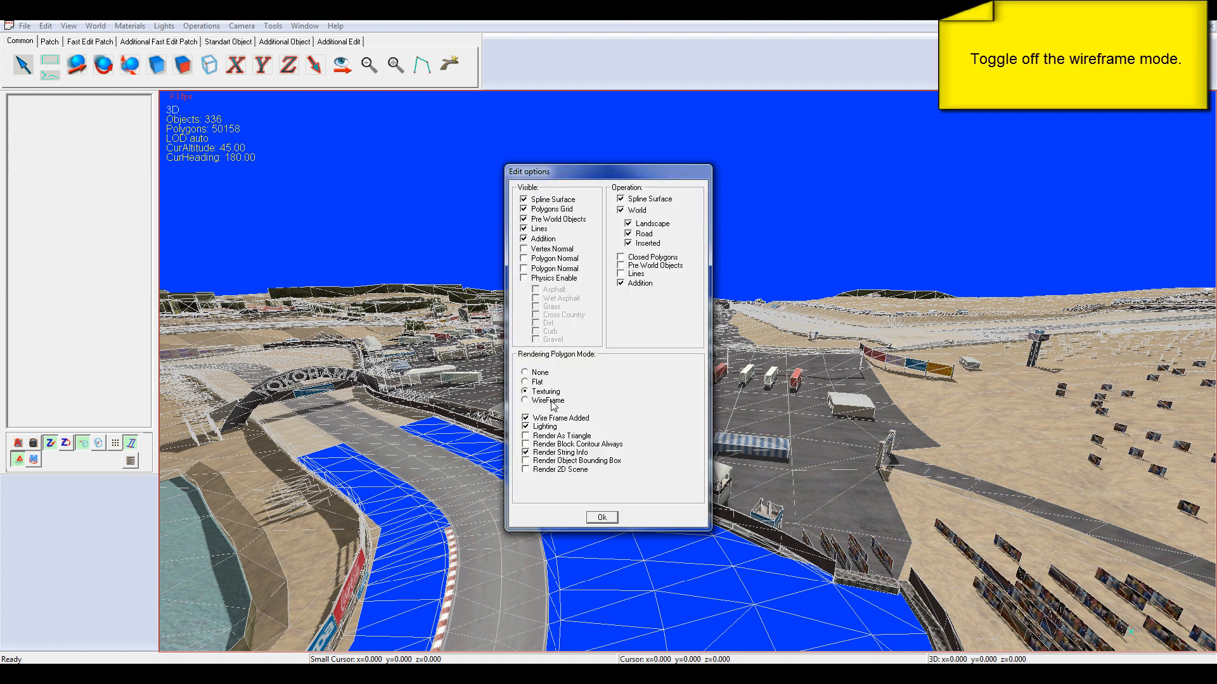
click(601, 517)
right_drag(522, 204, 522, 204)
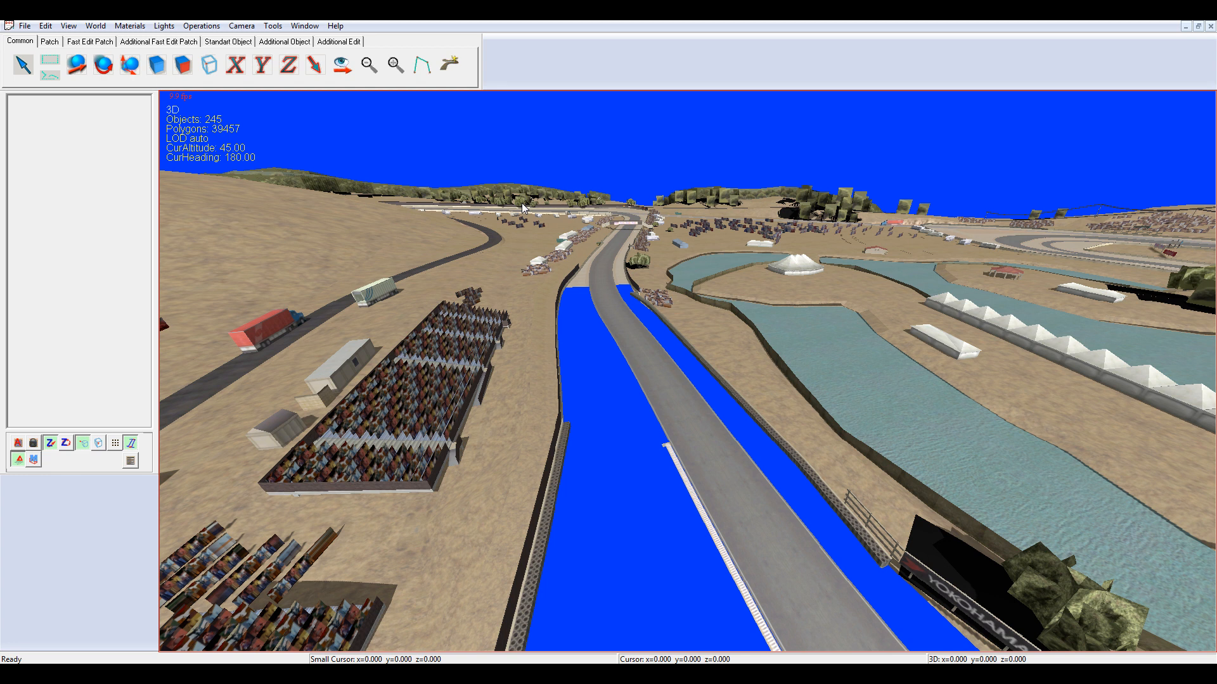
Check the roadside ground objects by selecting the untextured strips beside the track and the textured strips farther along it
click(22, 64)
click(156, 64)
click(623, 487)
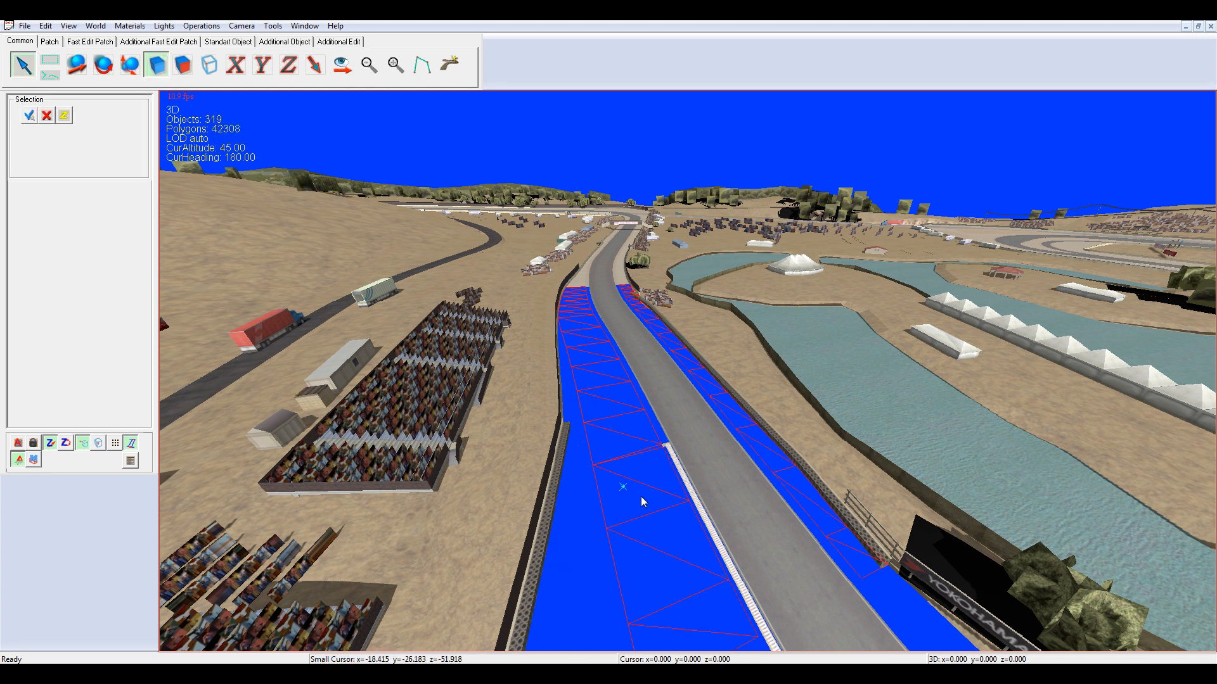
click(583, 276)
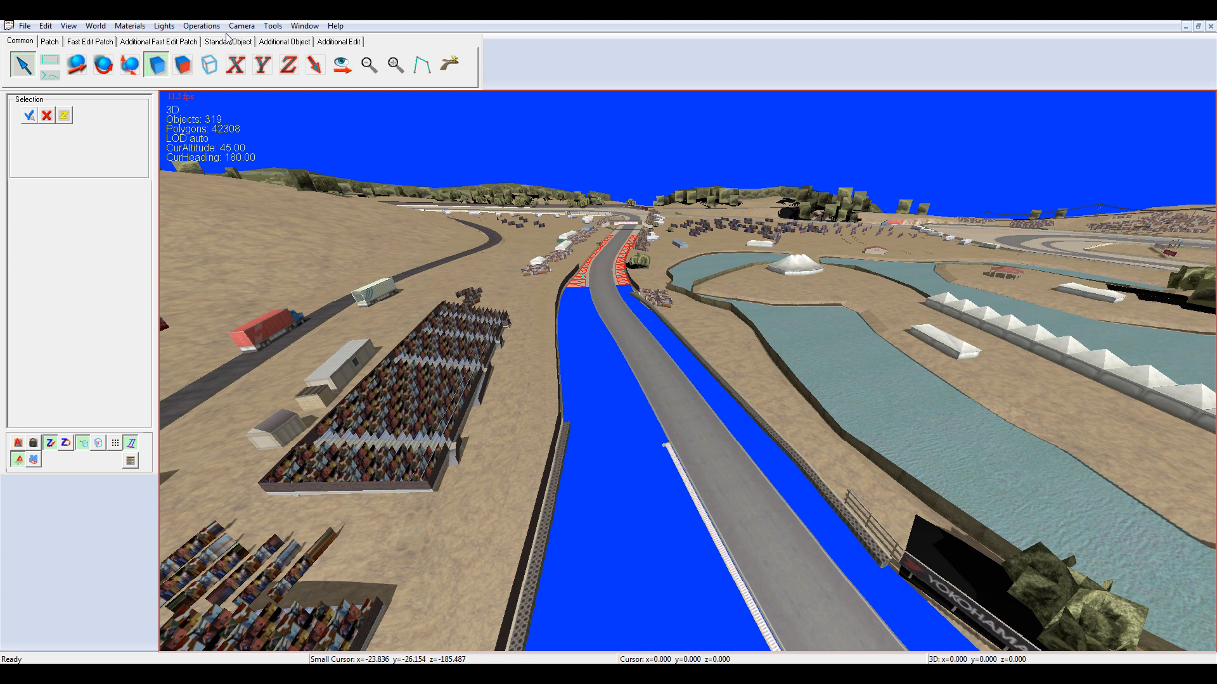
Recalculate the normals of all track objects with UpdateNormals
click(163, 25)
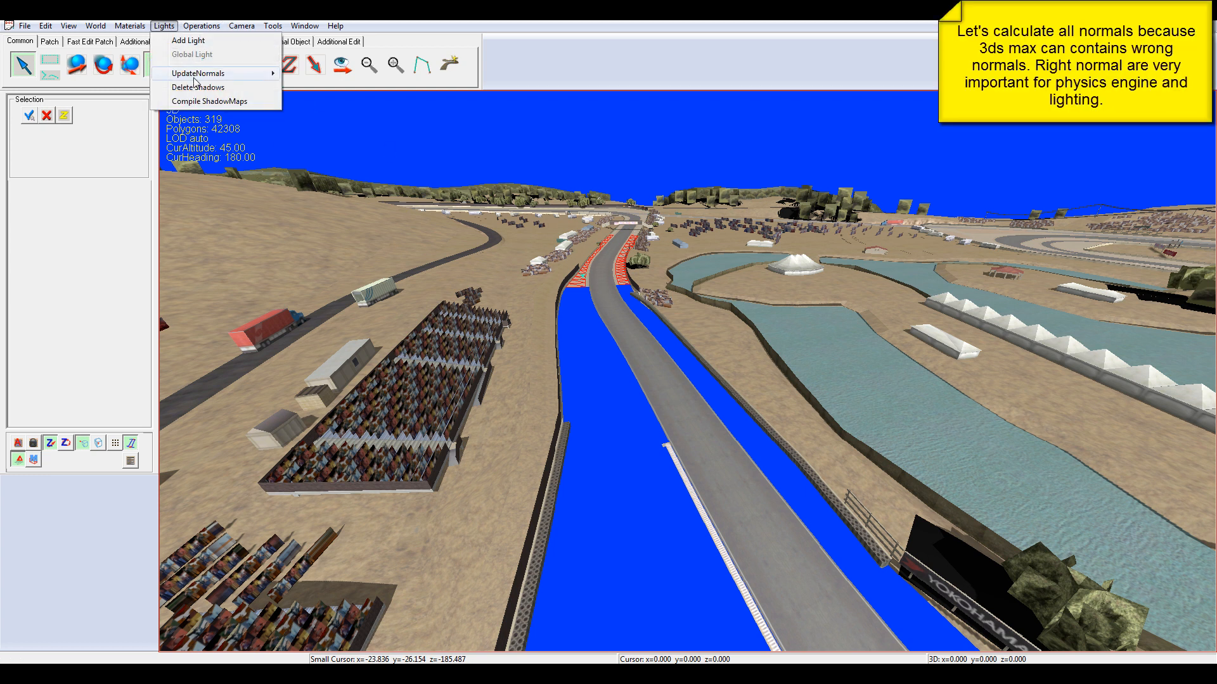
mouse_move(196, 75)
click(314, 79)
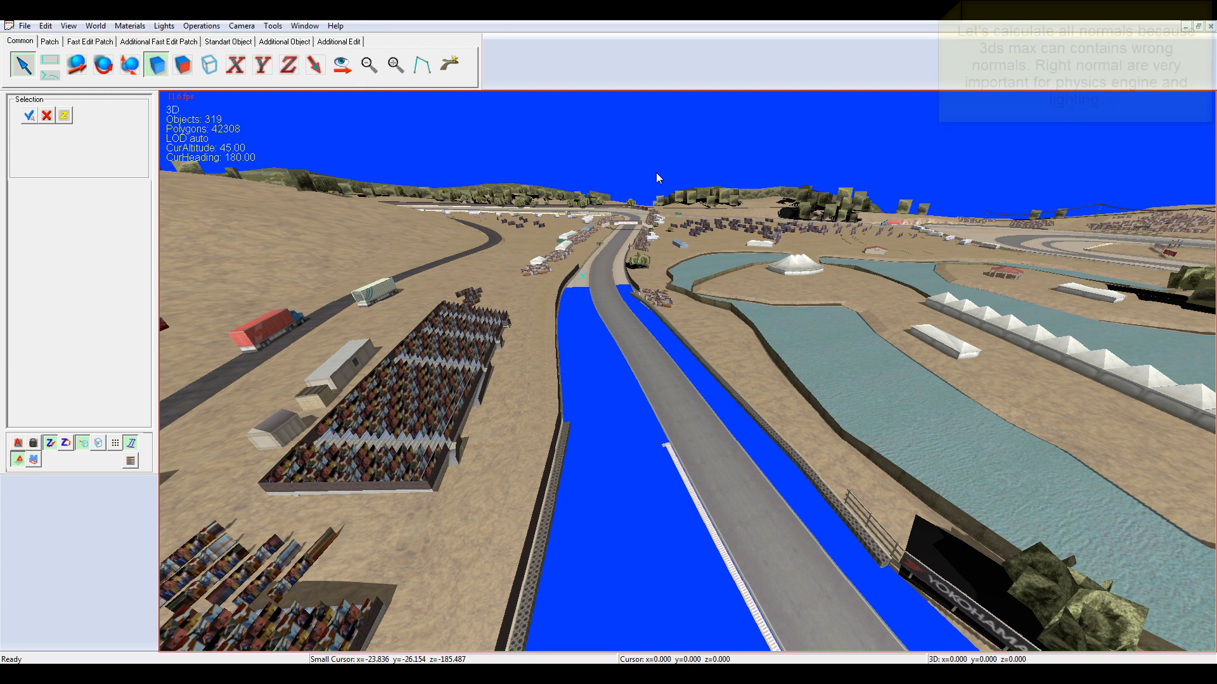
Increase the camera movement step by setting the accelerator to 16
click(247, 26)
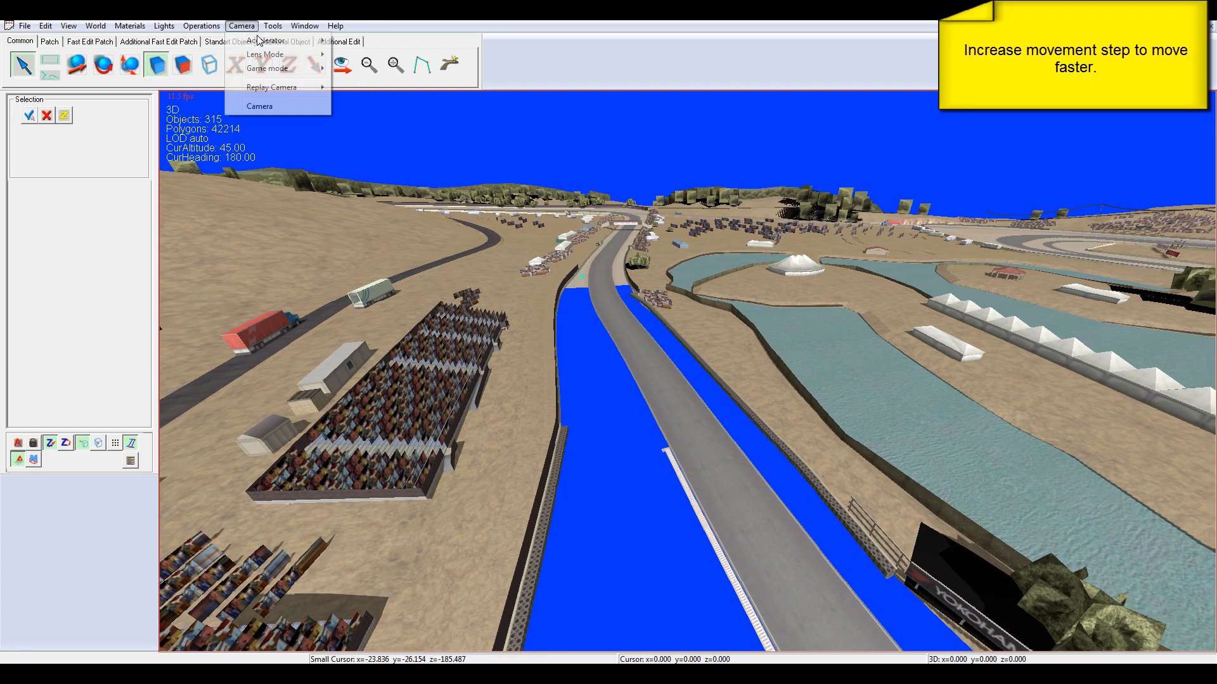
mouse_move(304, 41)
click(355, 152)
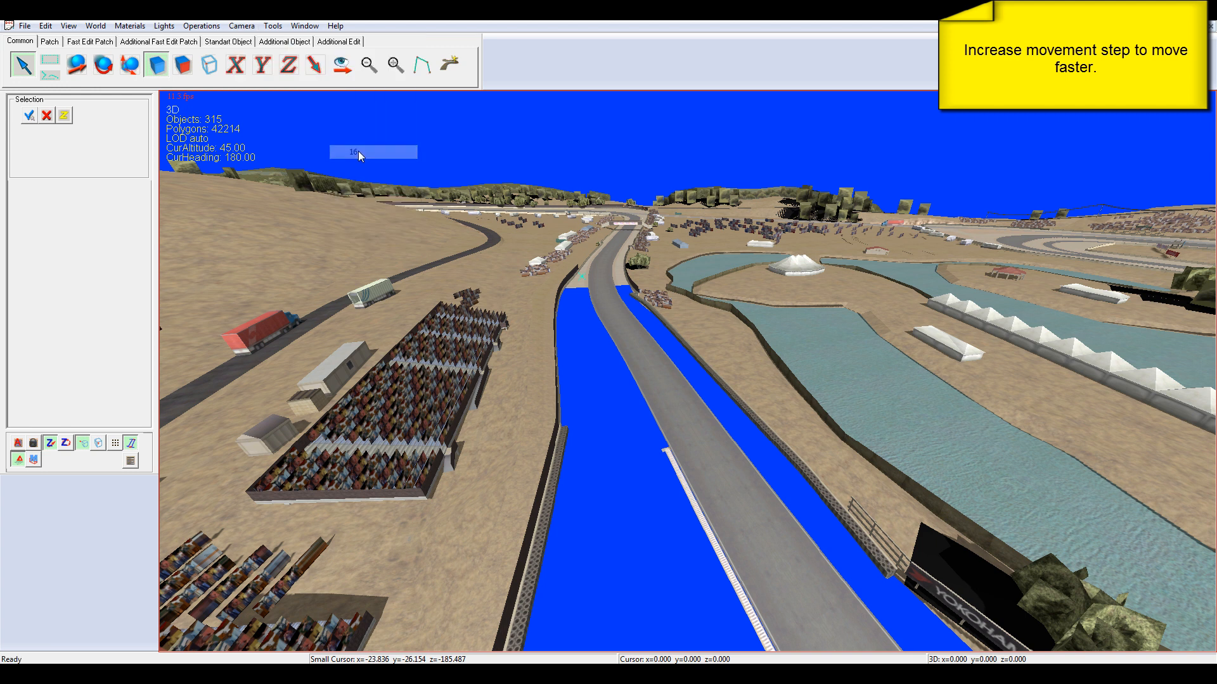
Survey the textured track, its roadside ground, lakes and surrounding objects by flying the camera around the circuit
key(Up)
key(Up)
key(Up)
key(Up)
key(Up)
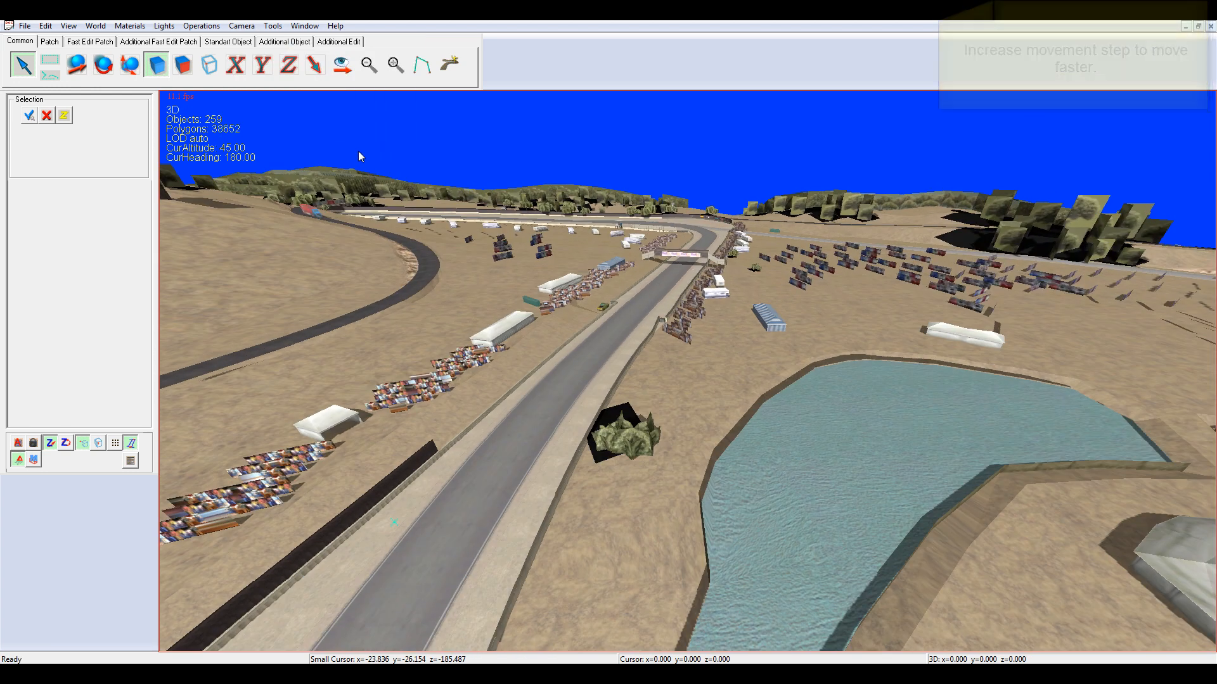
key(Left)
key(Left)
key(Left)
key(Left)
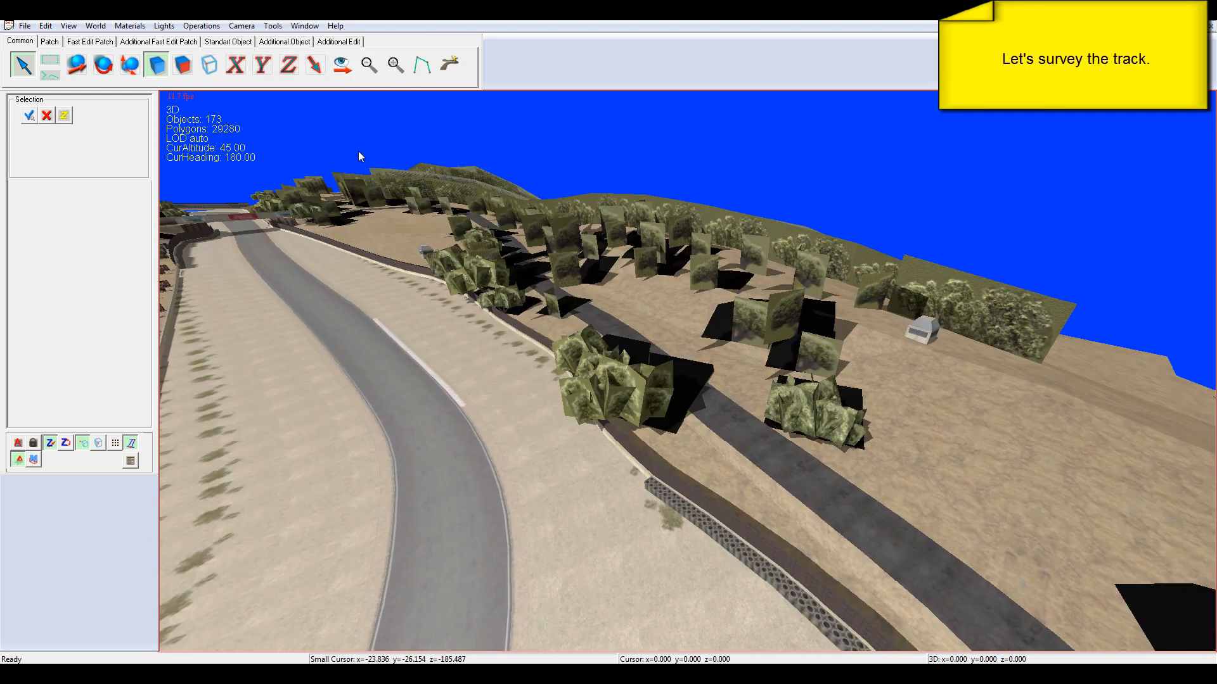
key(Page_Down)
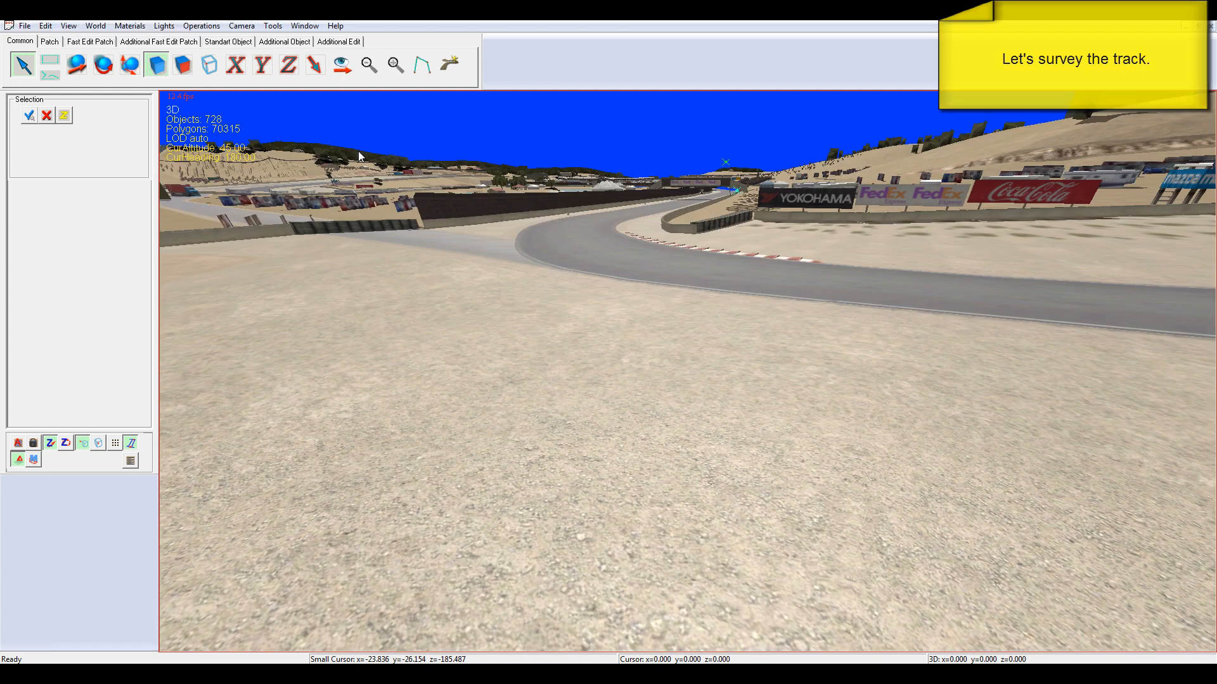
key(Page_Up)
key(Up)
key(Up)
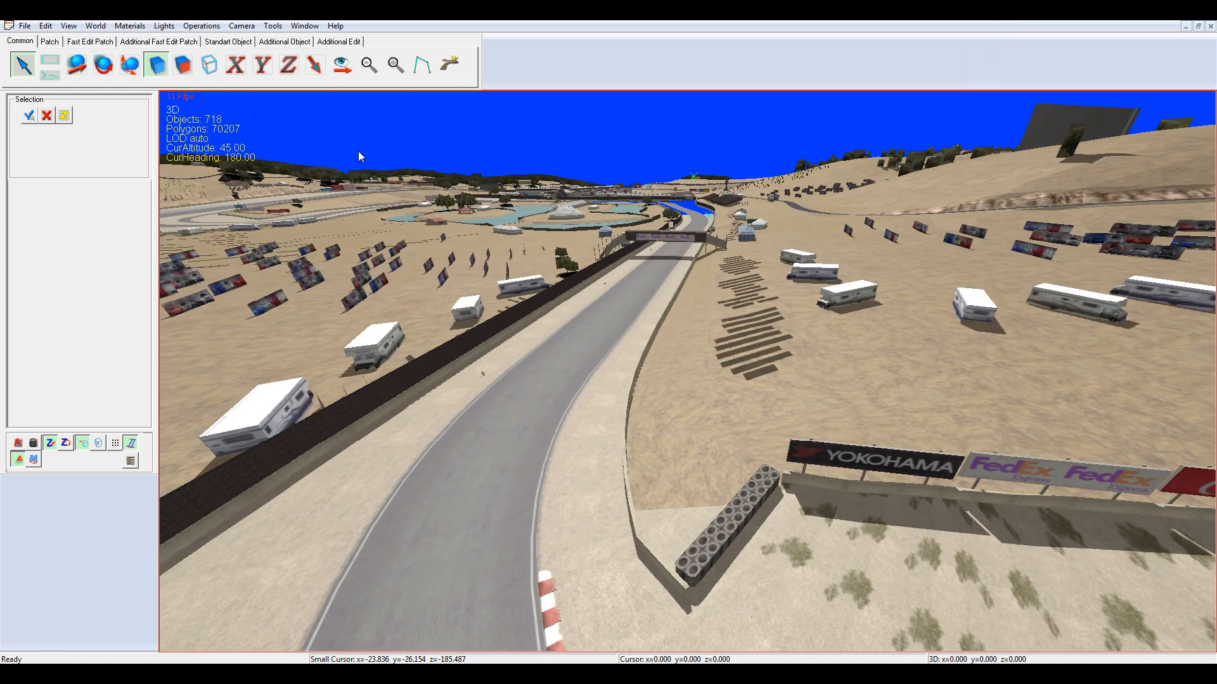
key(Left)
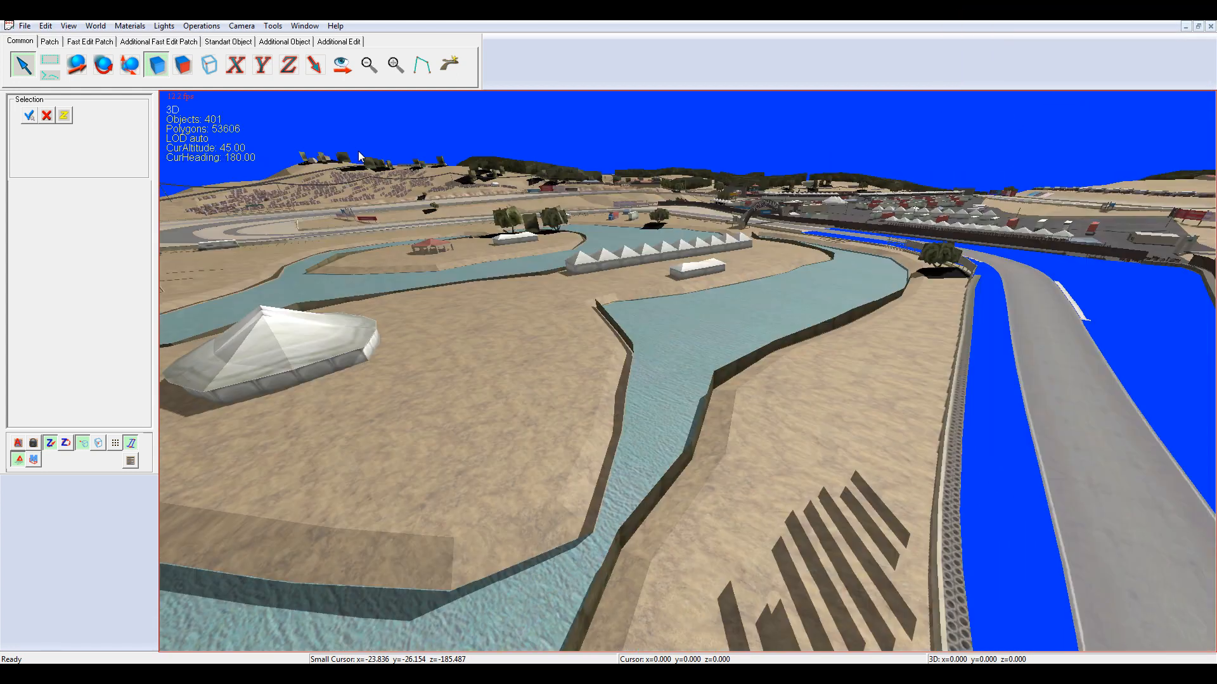
key(Up)
key(Left)
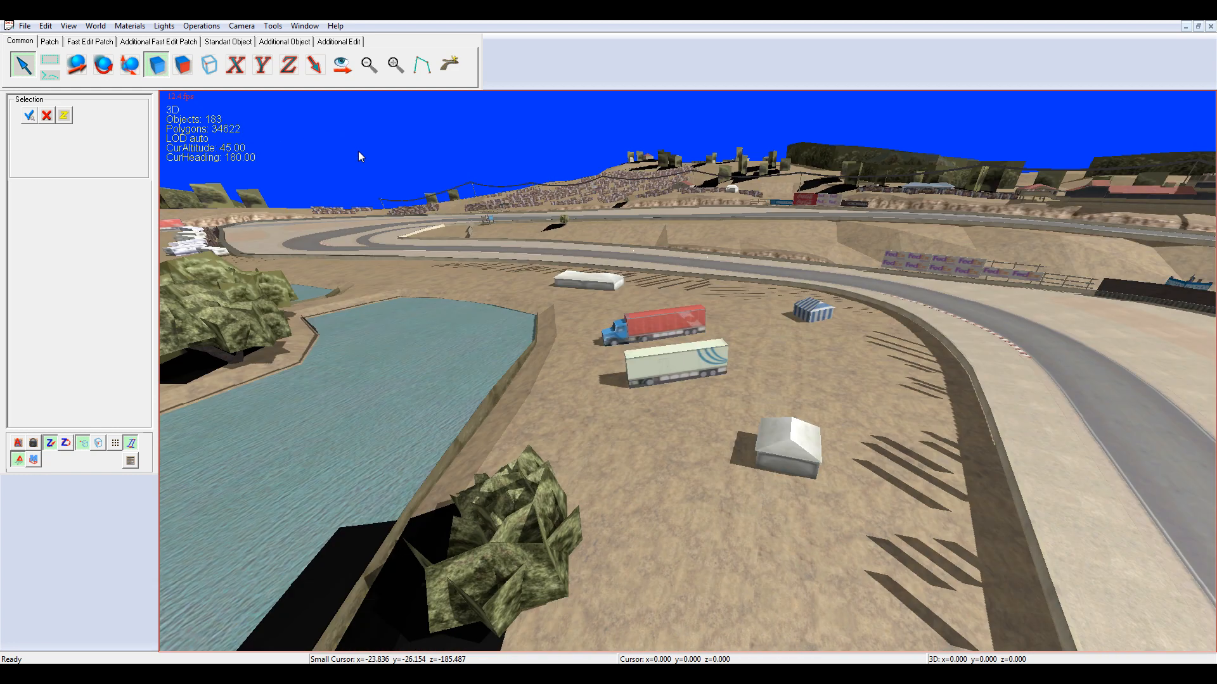
key(Up)
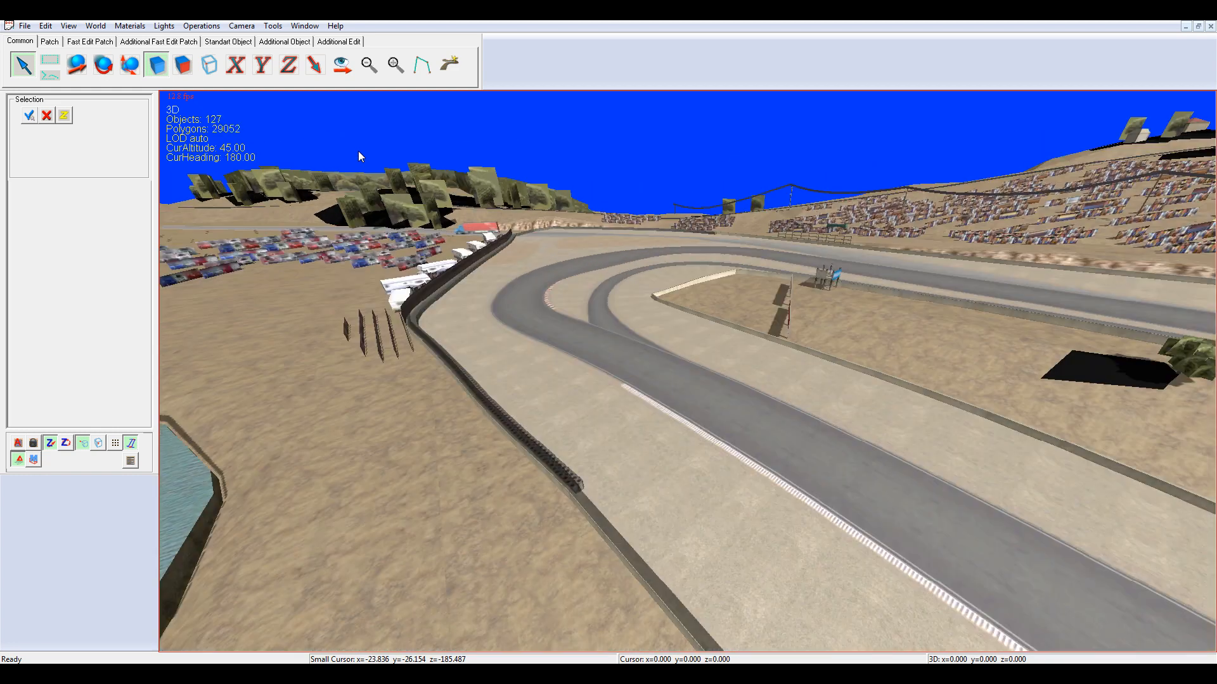
key(Up)
key(Right)
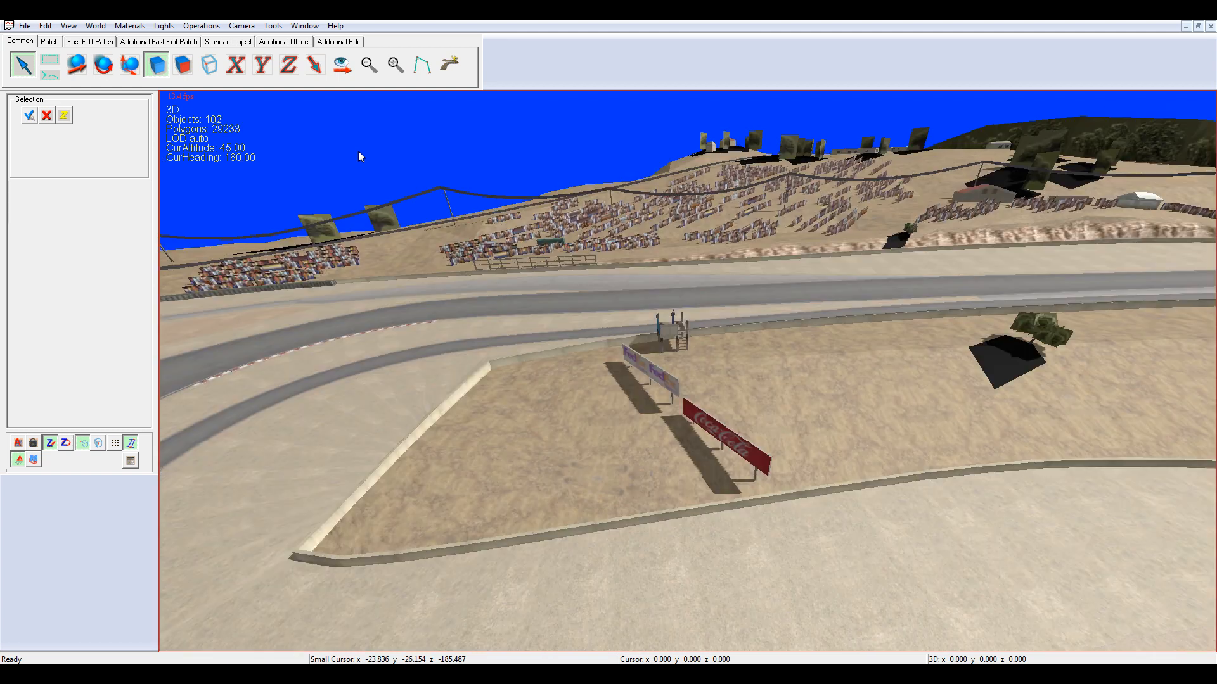
key(Right)
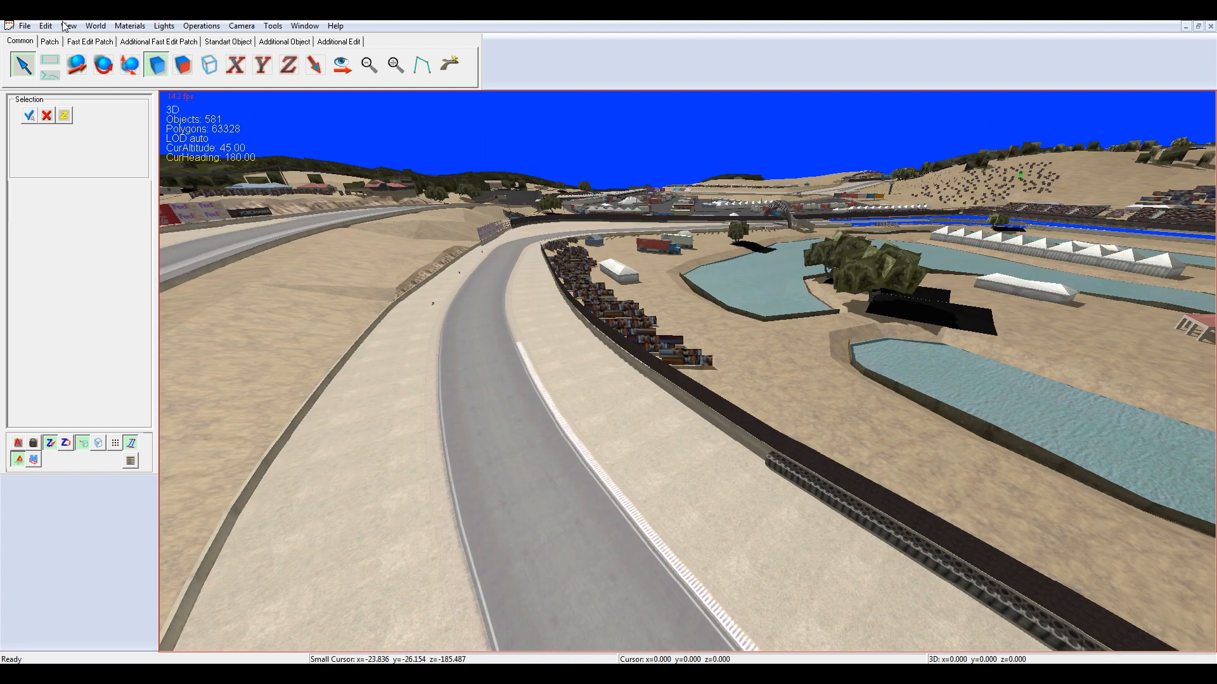
Convert the TDO scene to a world project named LagunaGuide with 8 width blocks and 8 height blocks
click(96, 25)
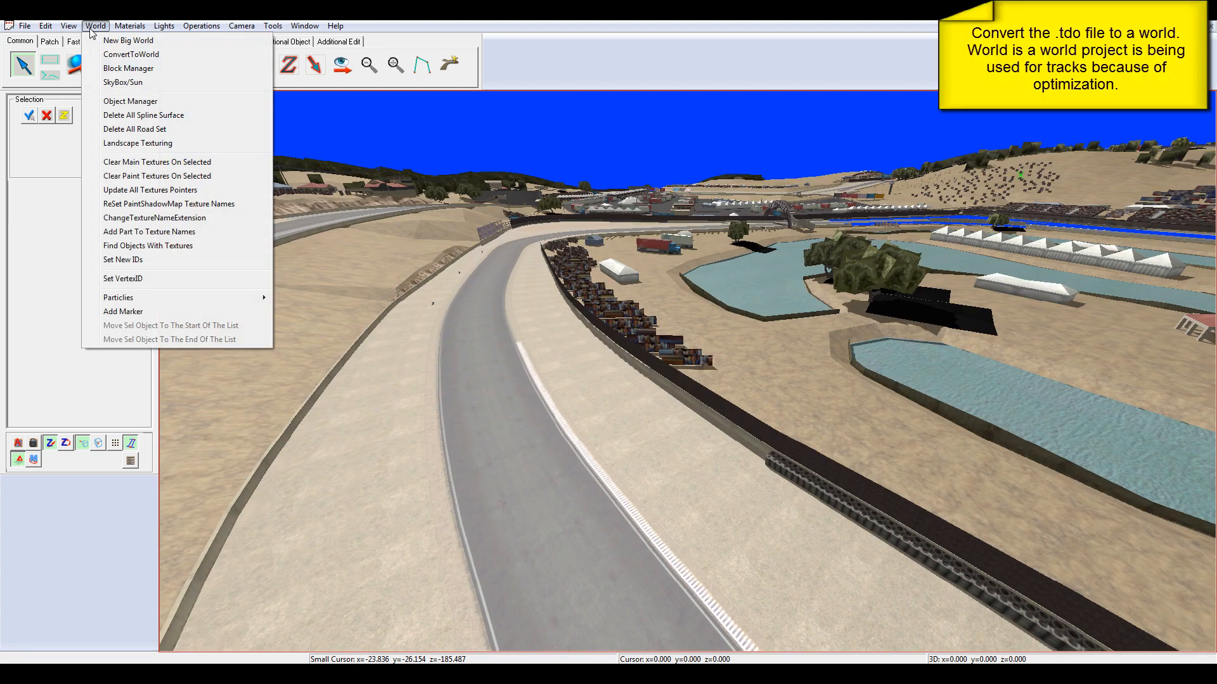
click(127, 56)
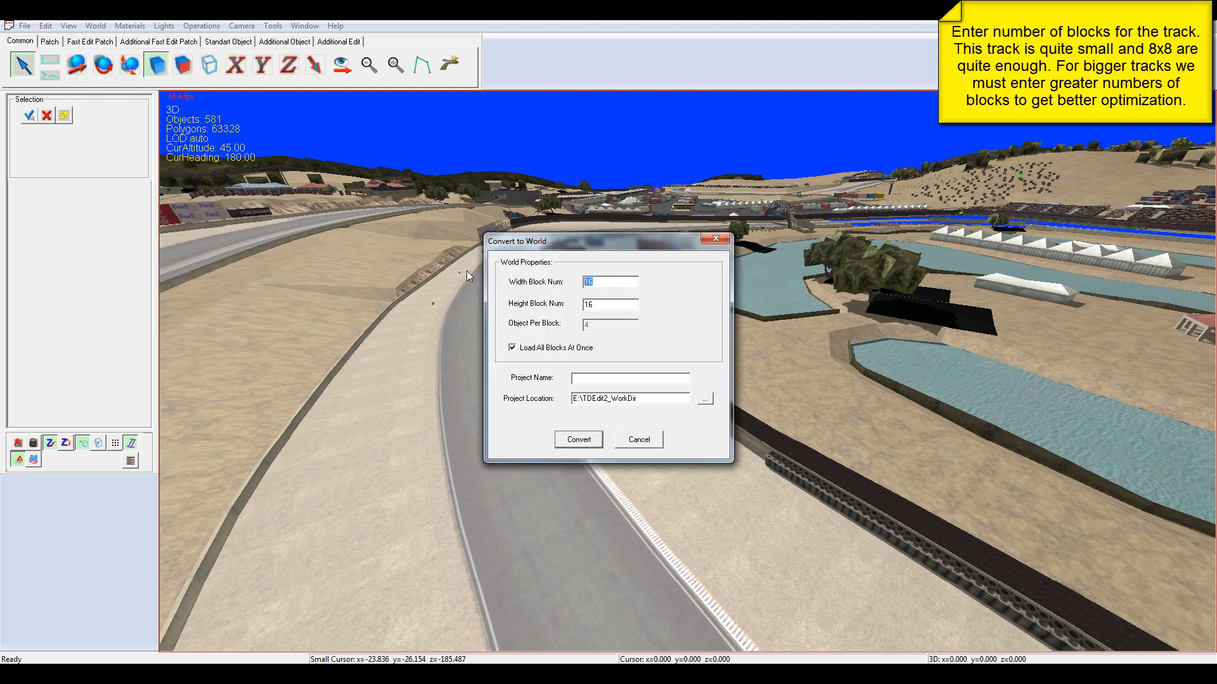
text(88)
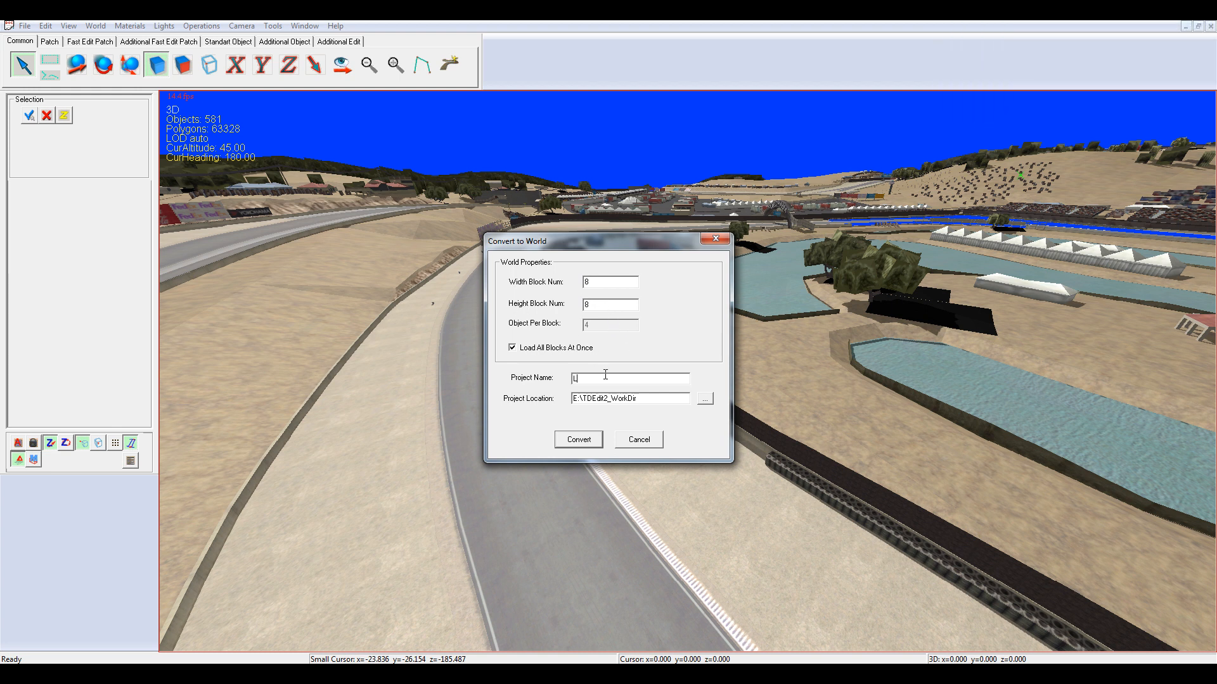
click(605, 375)
text(LagunaGuide)
click(586, 440)
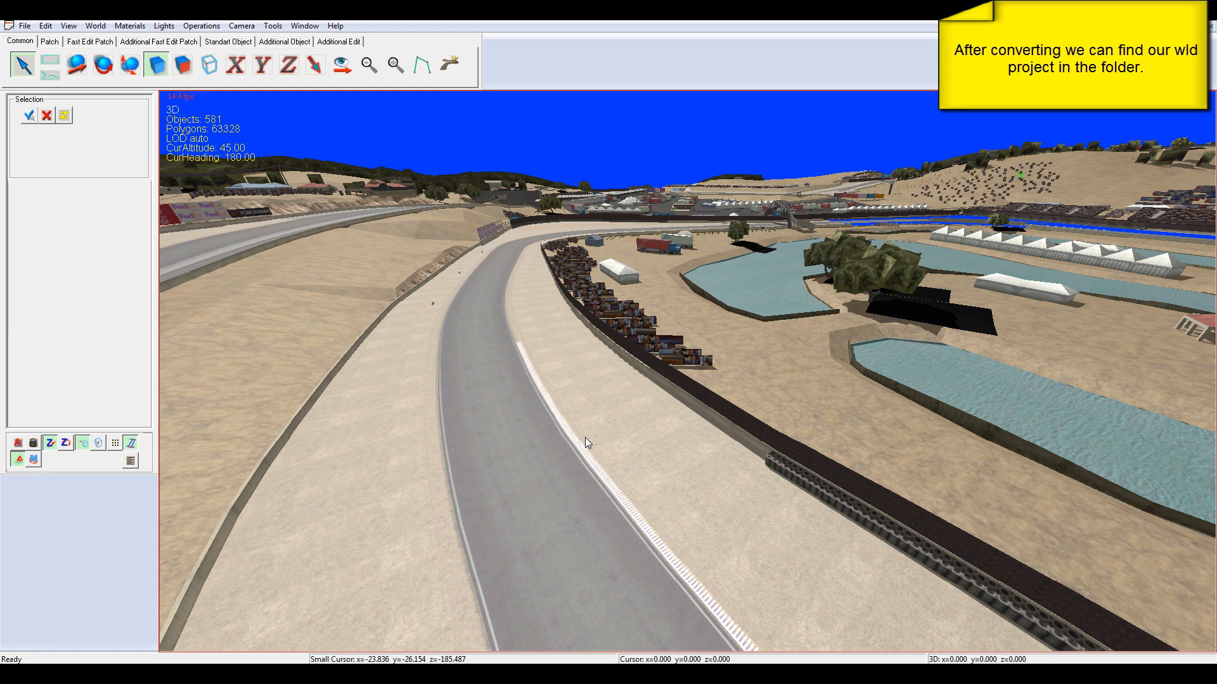
Open LagunaGuide.wld from the Laguna Seca Guide folder as a World Projects file in the restarted editor
click(25, 26)
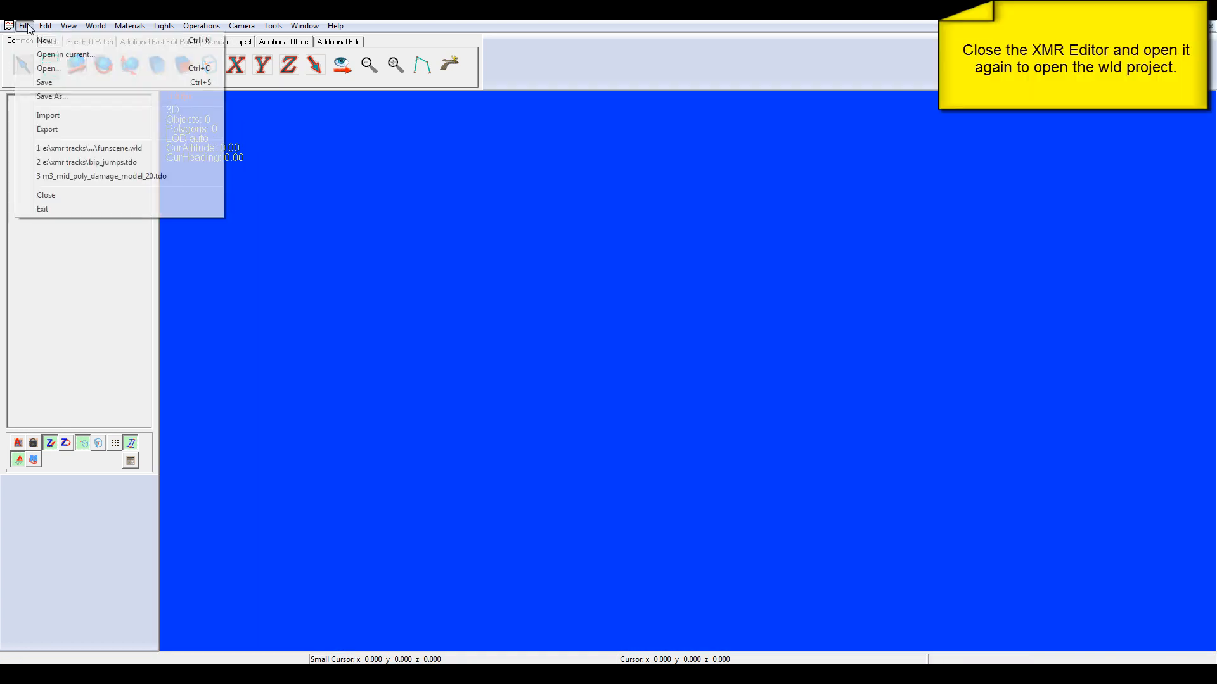
click(59, 67)
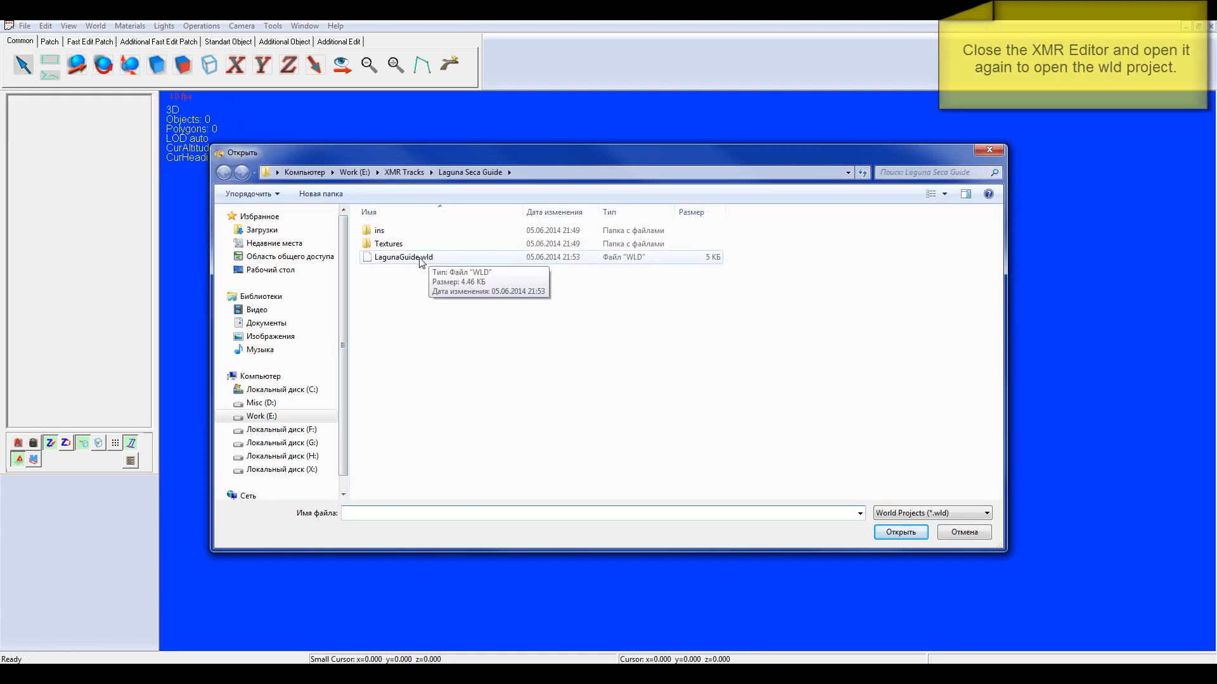
click(913, 521)
click(913, 521)
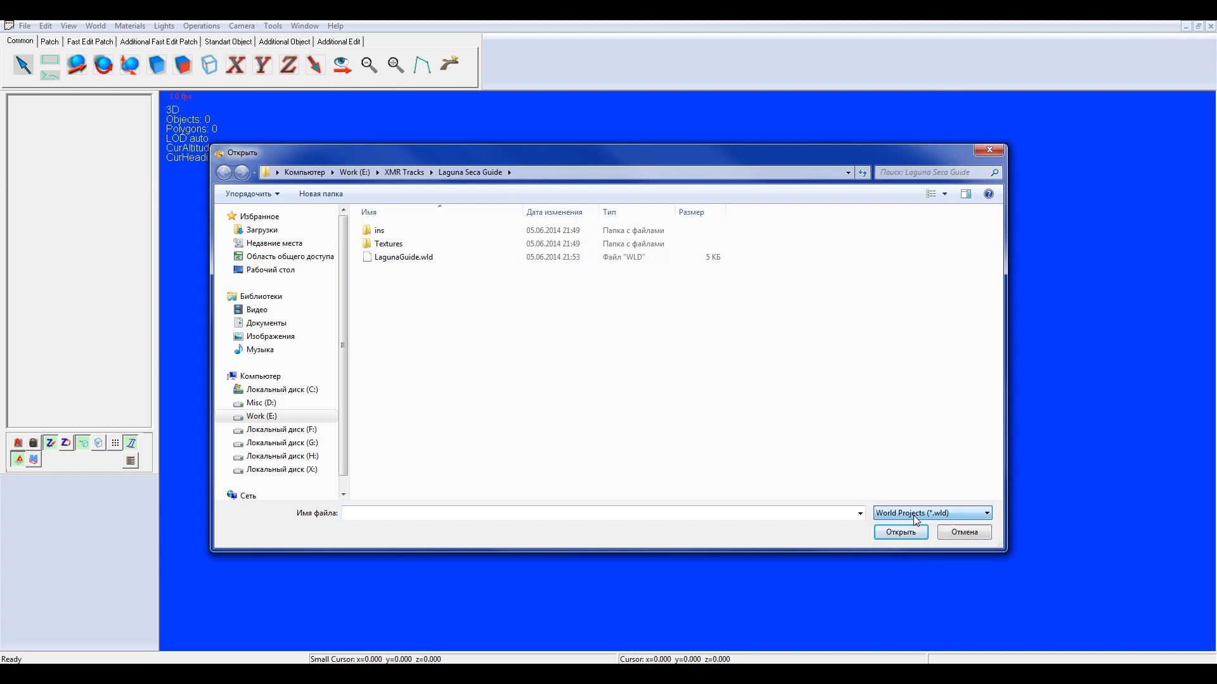
double_click(398, 256)
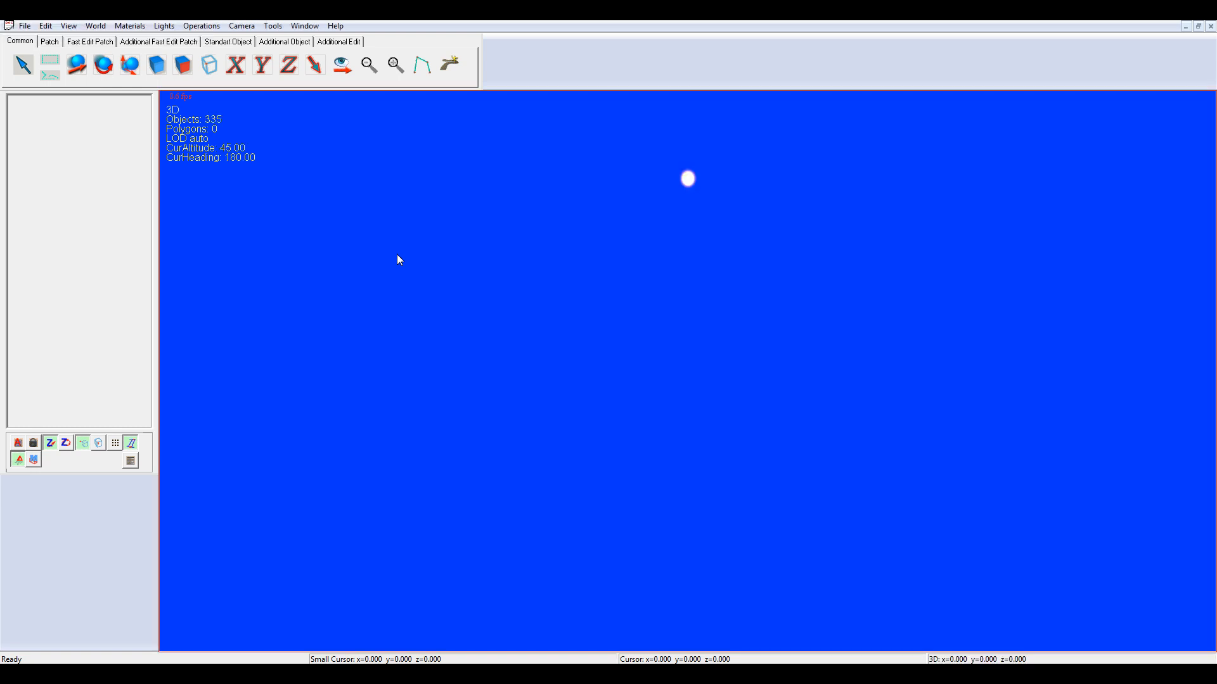
Load the original texture pack into the LagunaGuide world project through Texture Manager
click(272, 25)
click(296, 56)
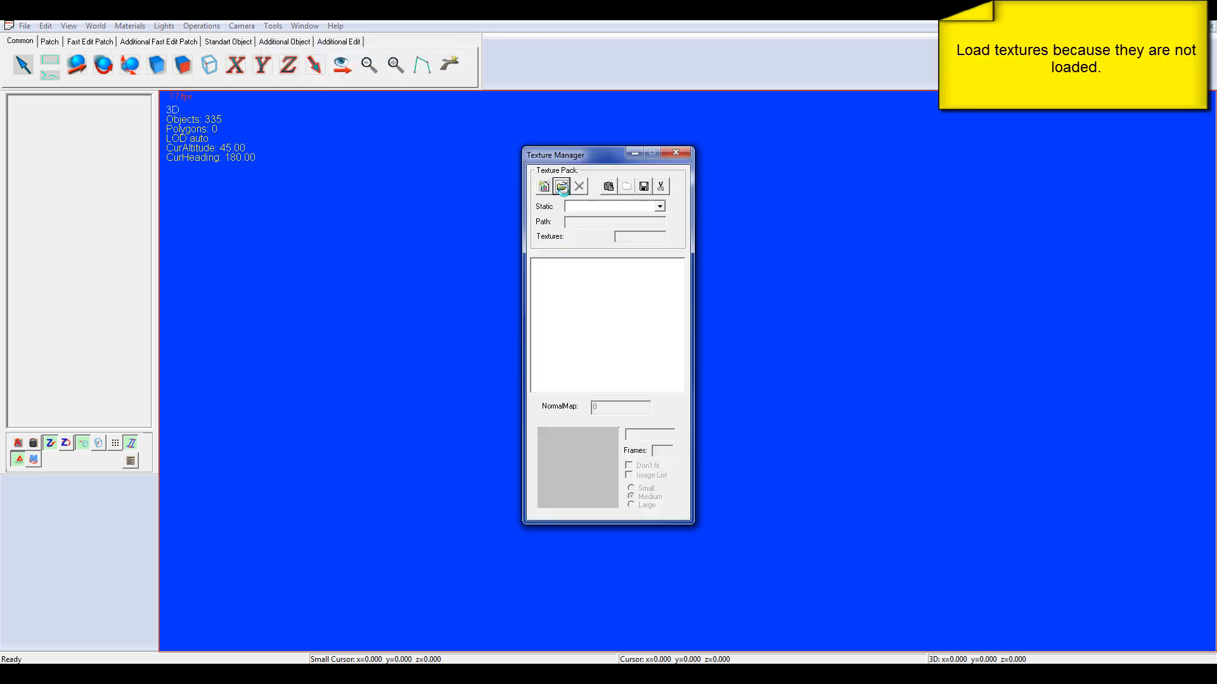
click(565, 193)
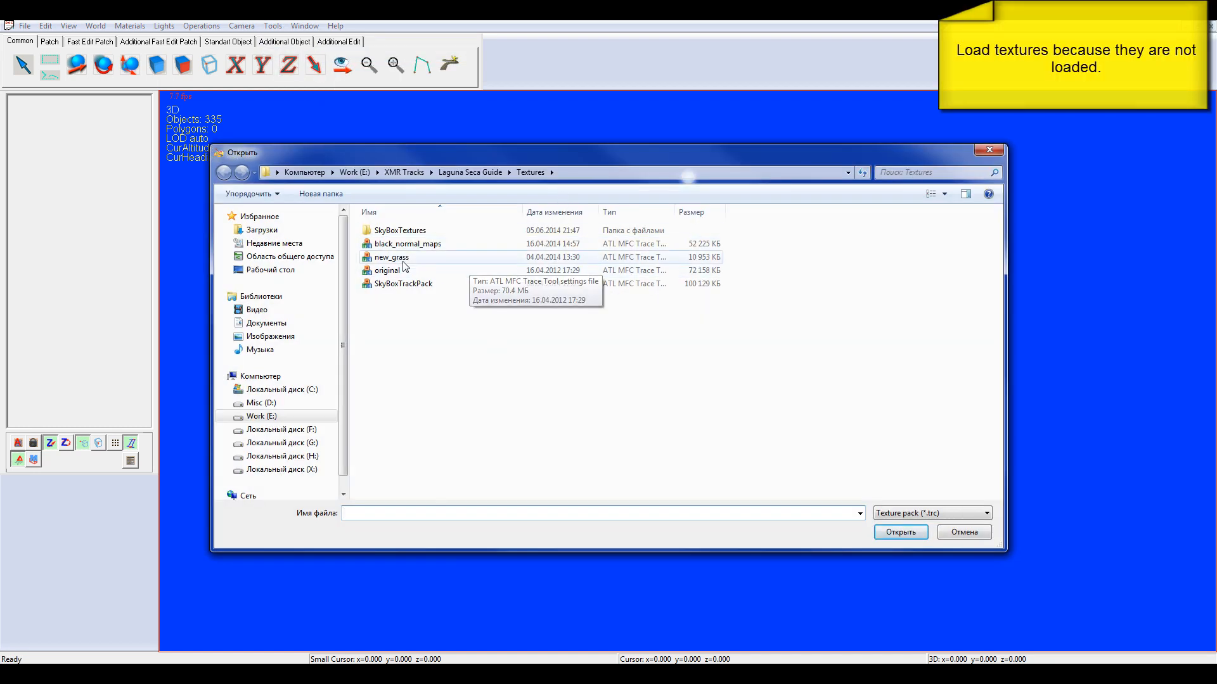
double_click(384, 271)
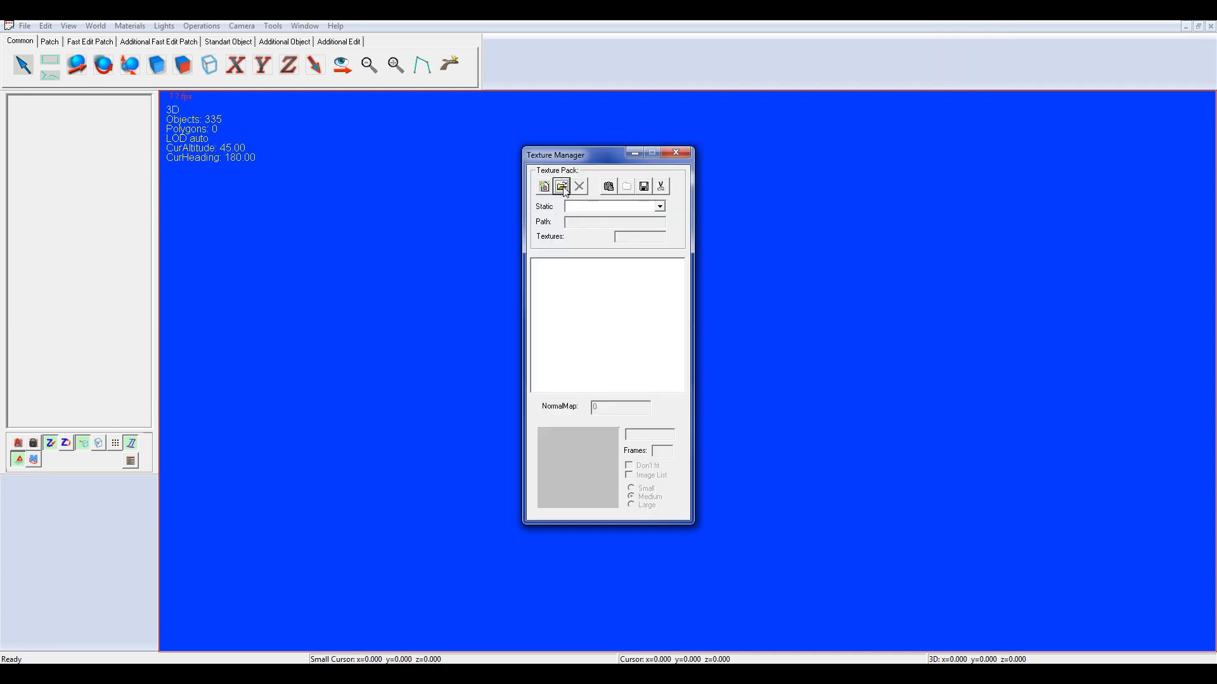
Load the black_normal_maps, new_grass and SkyBoxTrackPack texture packs from the Textures folder into the world project
click(562, 186)
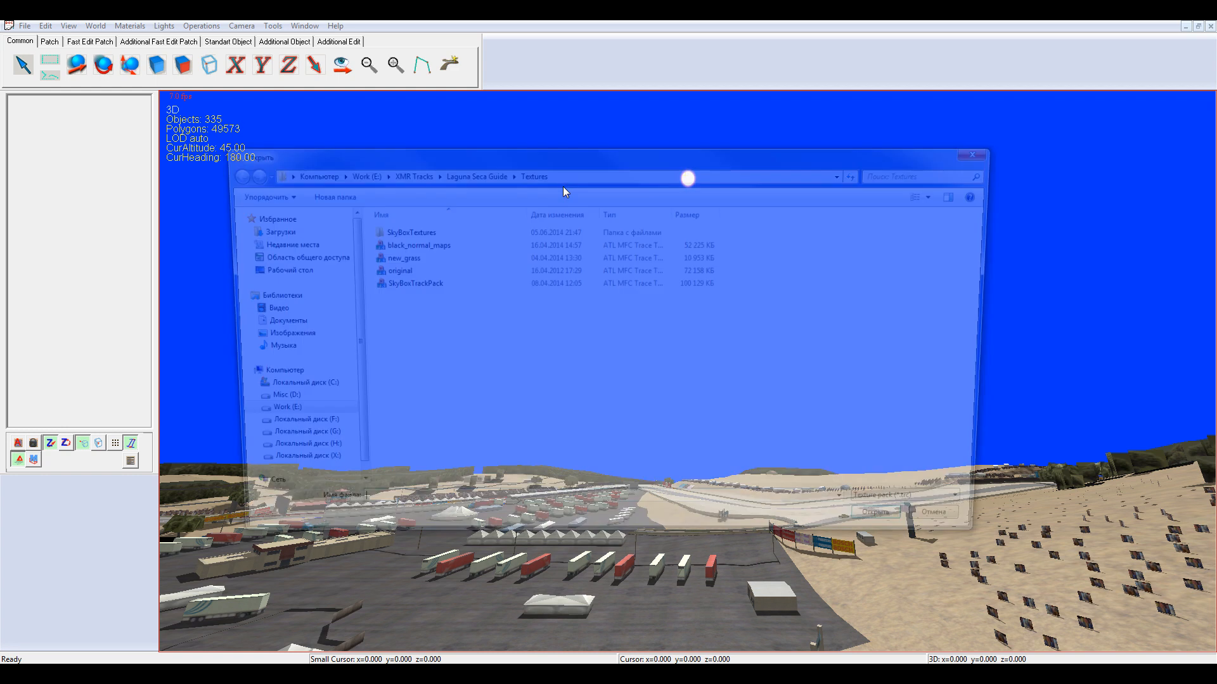
double_click(407, 244)
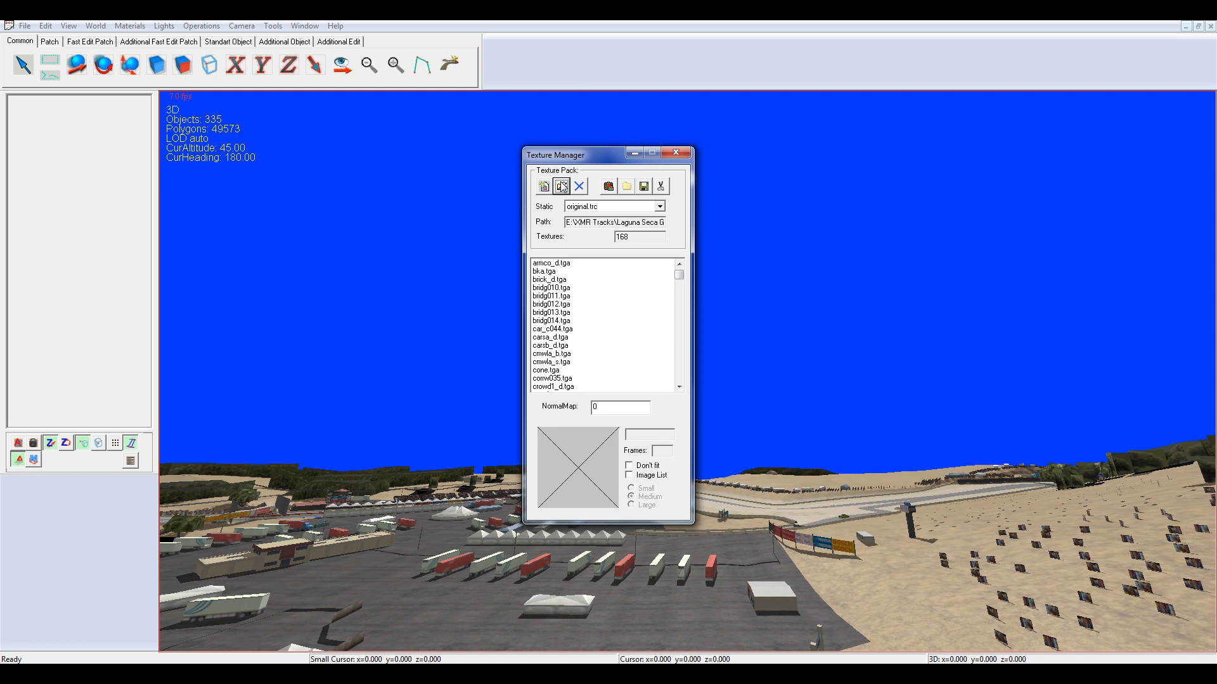
click(562, 185)
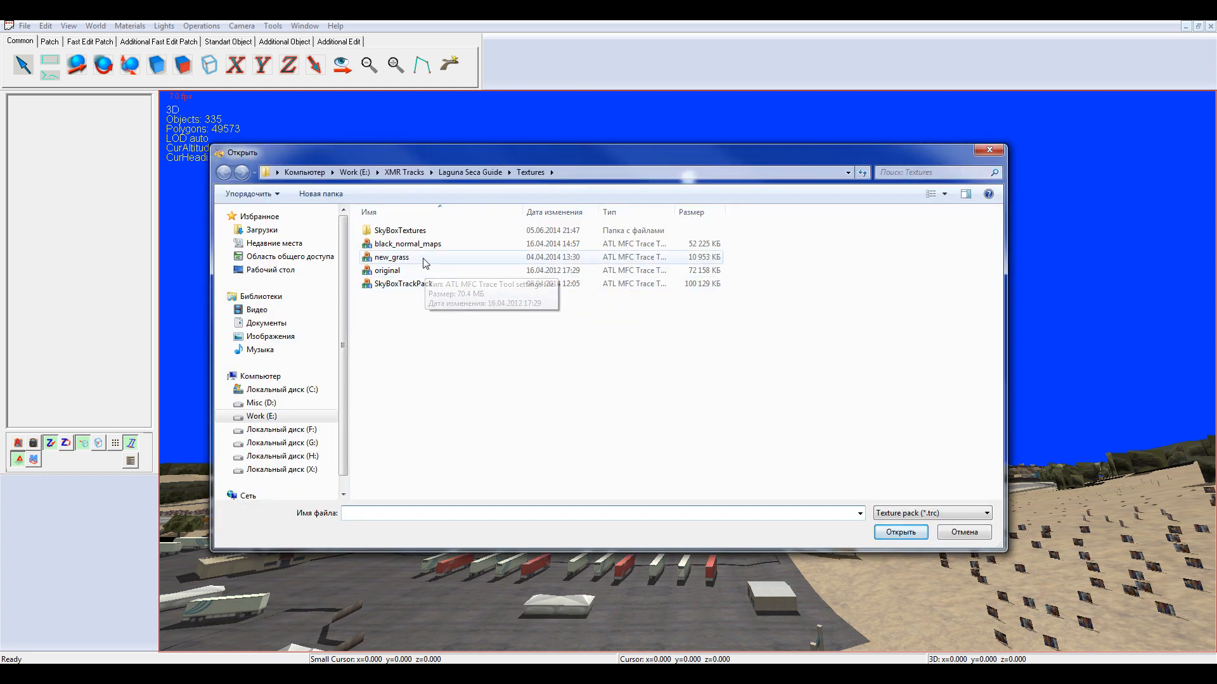
double_click(424, 257)
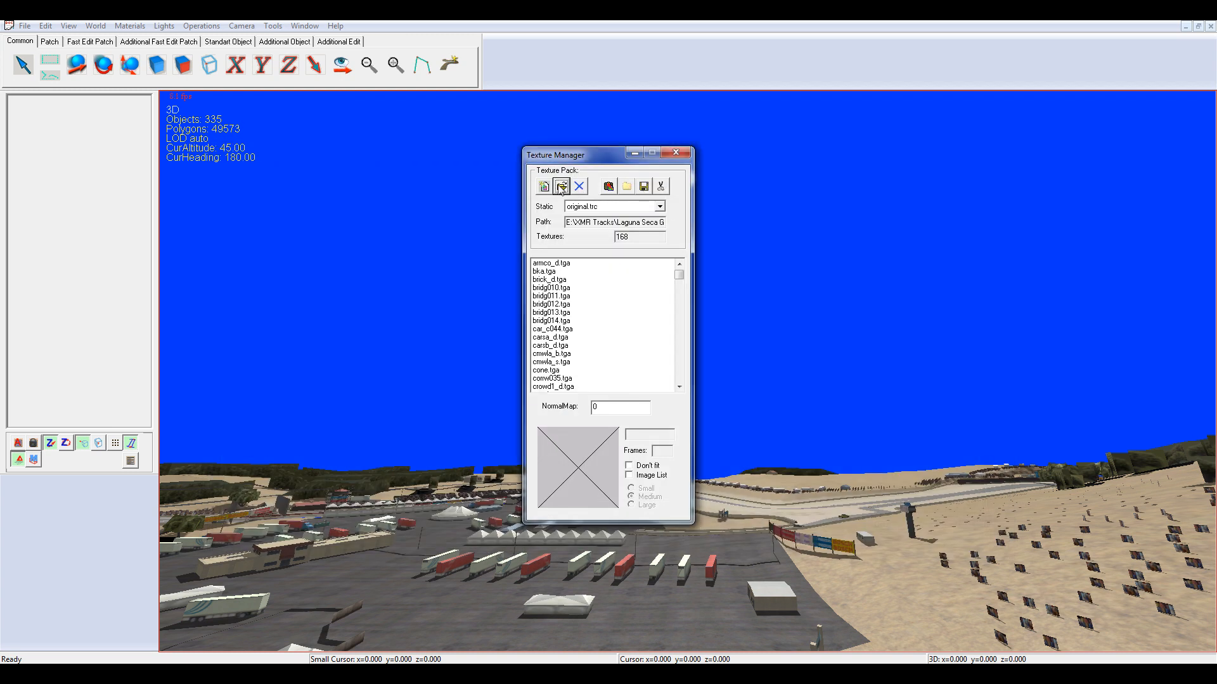
click(561, 185)
double_click(396, 286)
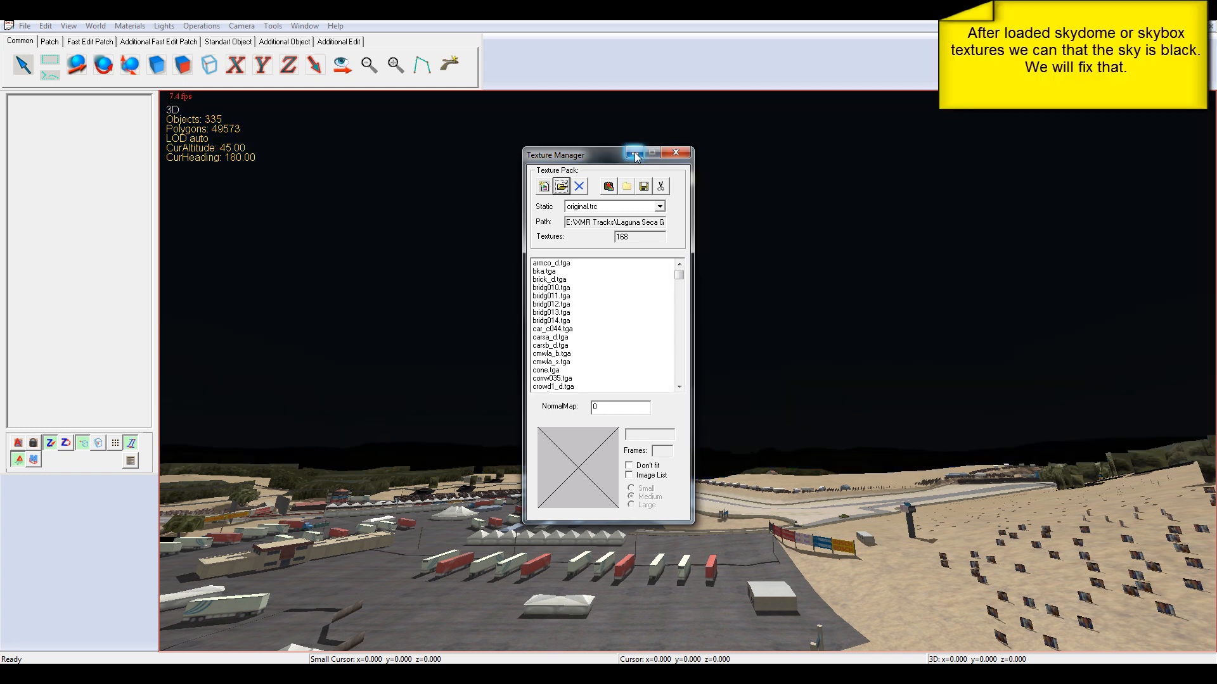
click(634, 154)
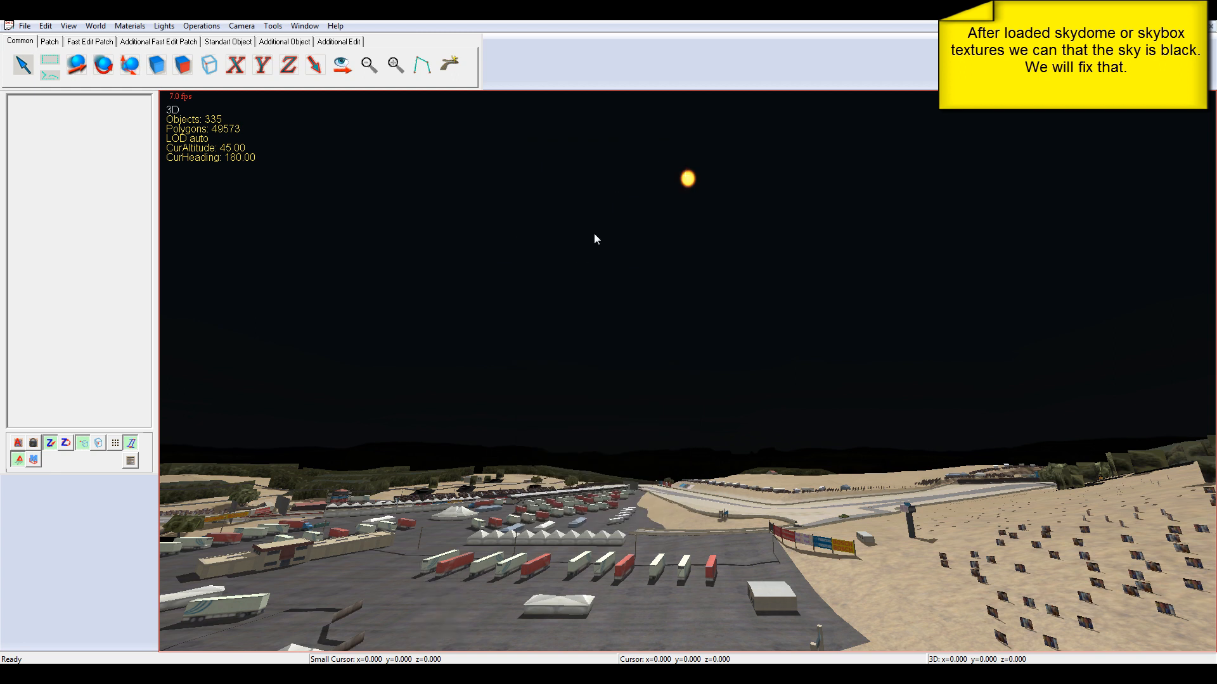
Insert the skydome.TDO object into the world from file, using object selection on the ground beside the lakes
key(Down)
key(Left)
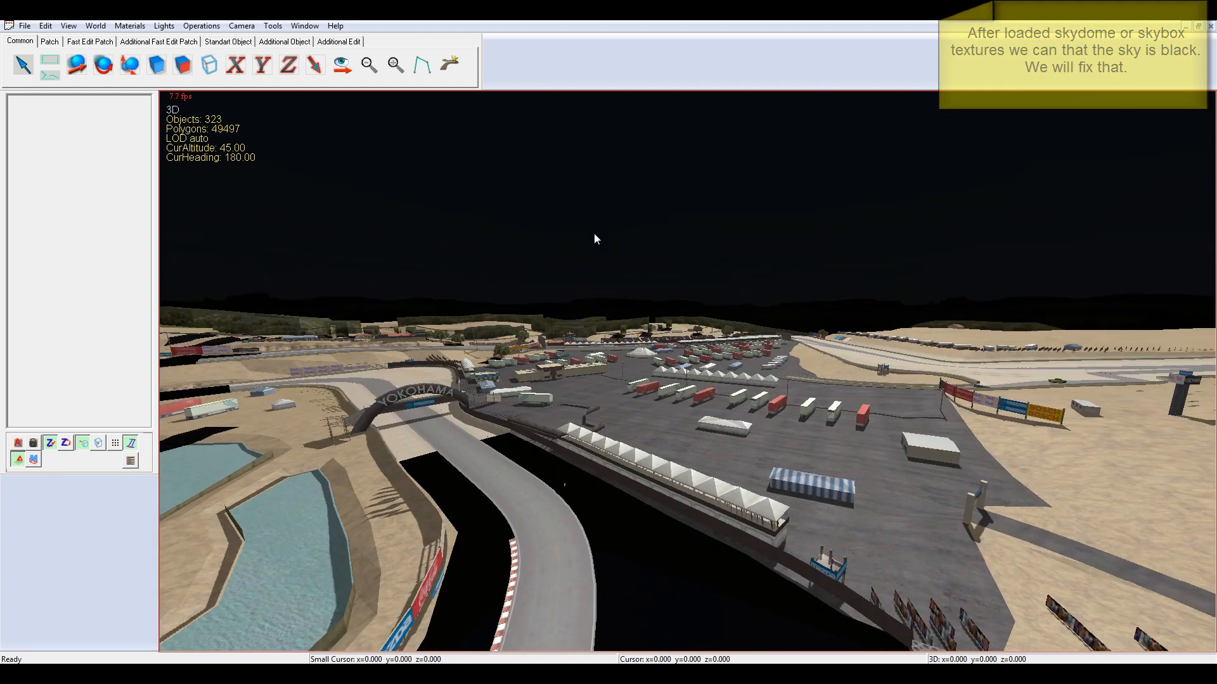
key(Down)
key(Left)
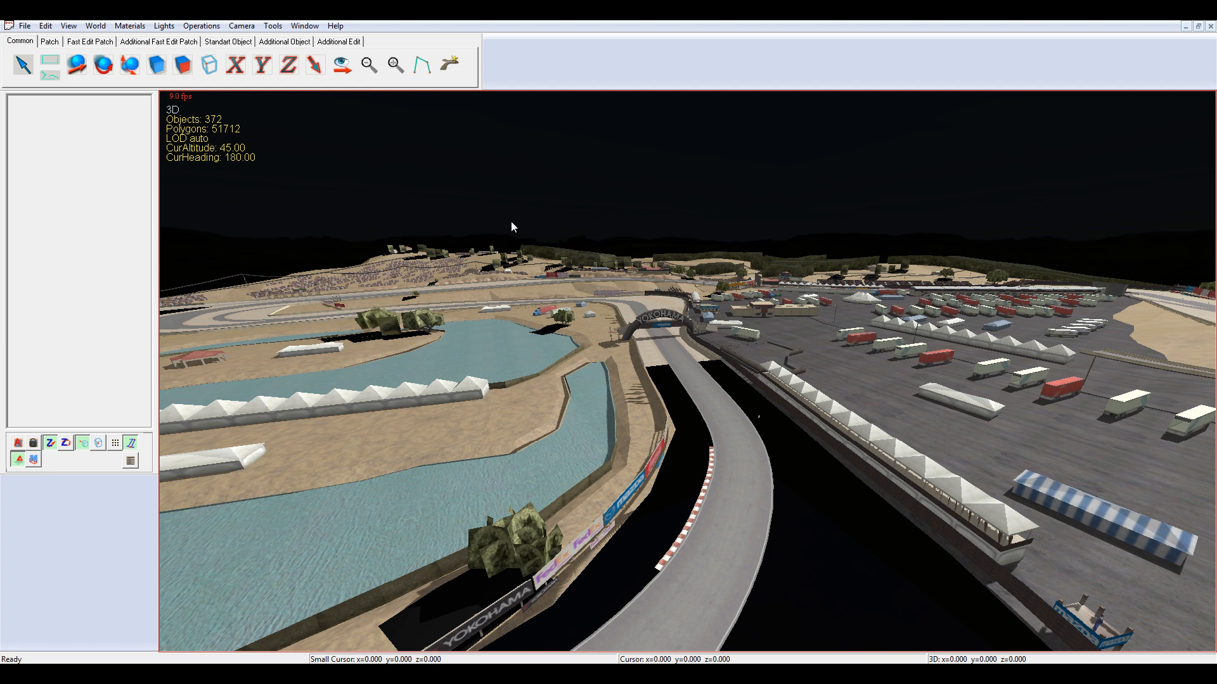
click(23, 64)
click(155, 65)
click(451, 446)
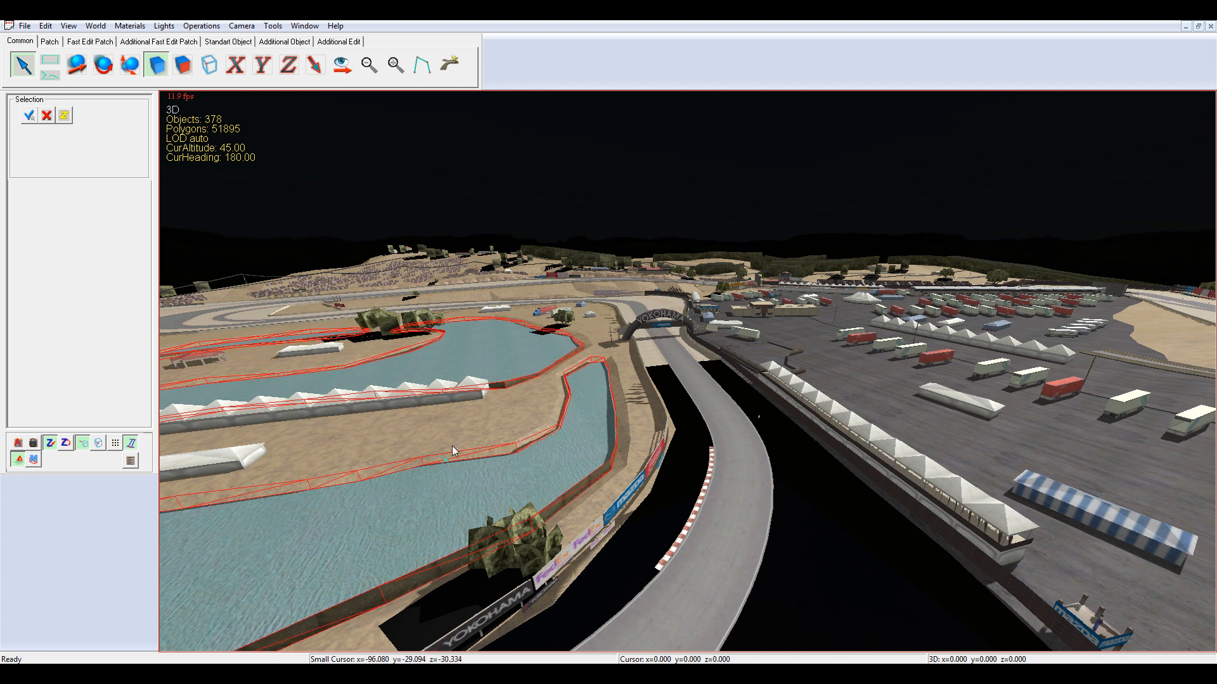
right_click(453, 437)
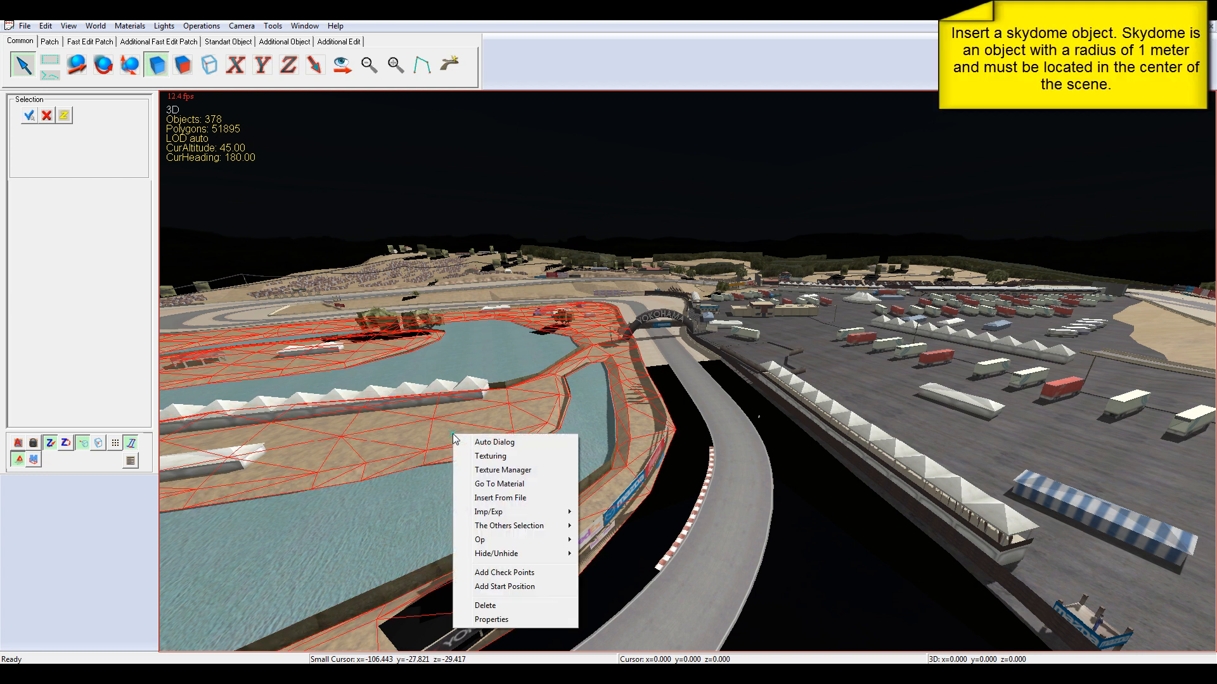
click(500, 498)
double_click(493, 310)
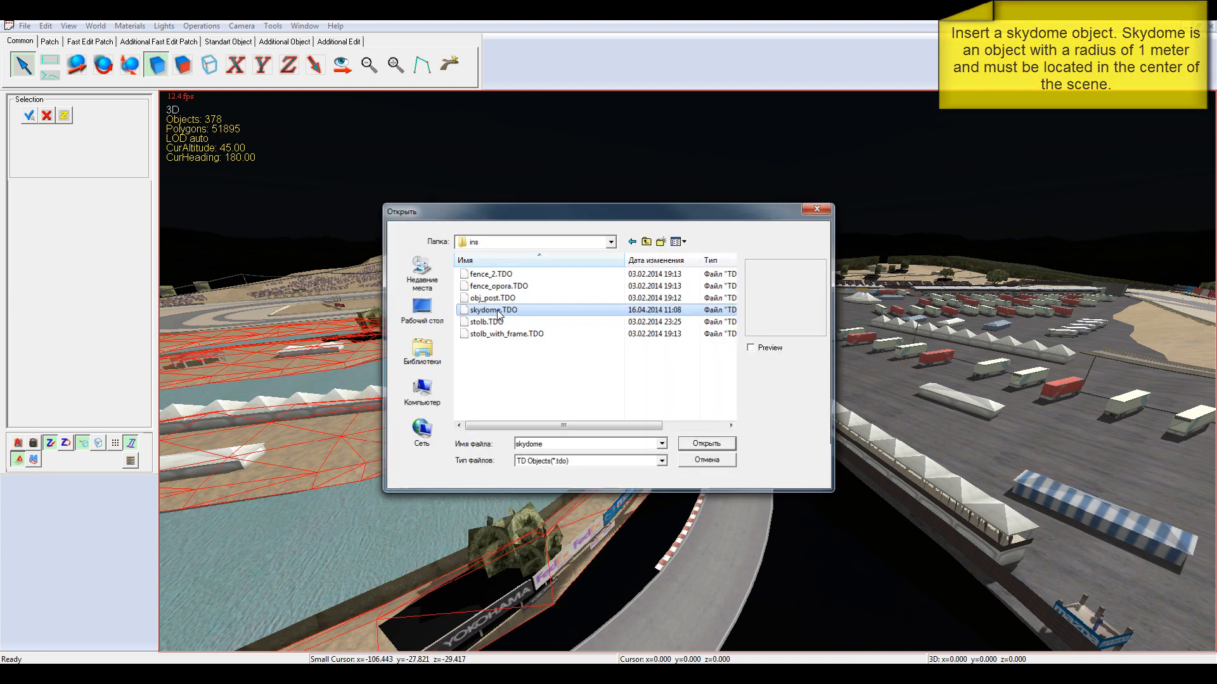
click(608, 366)
click(782, 469)
click(736, 453)
click(534, 360)
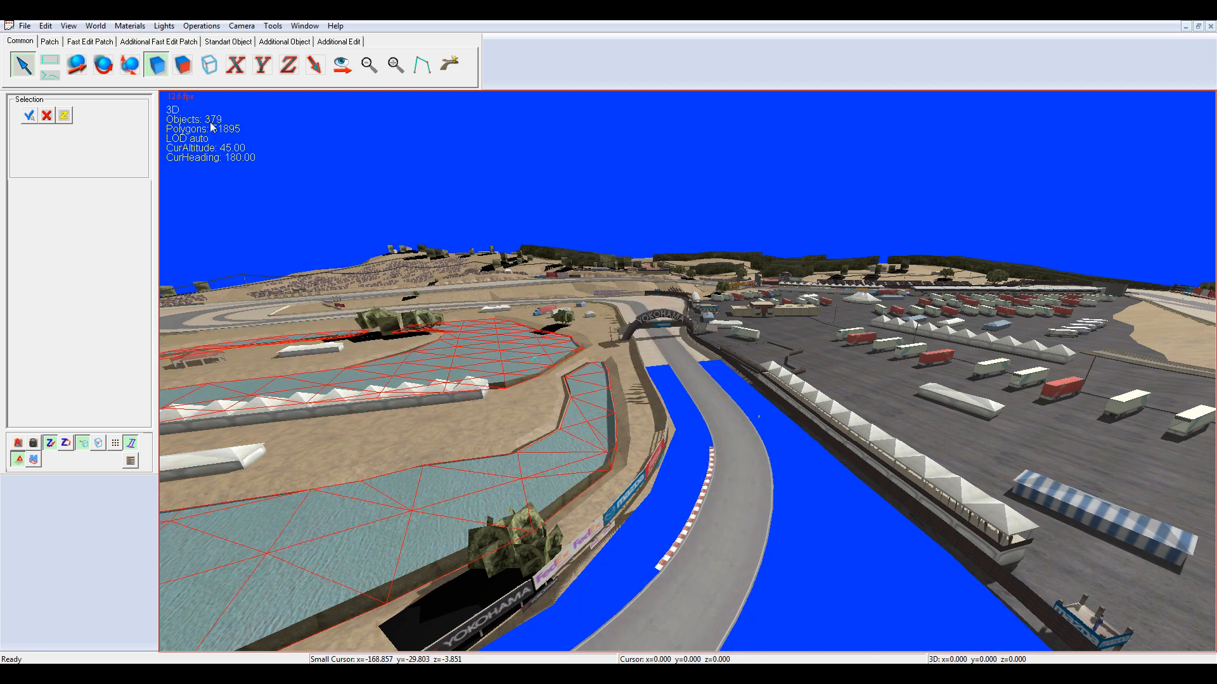
Isolate the skydome by selecting it in the Object Manager with OnClick Selecting enabled and hiding all unselected objects
click(98, 26)
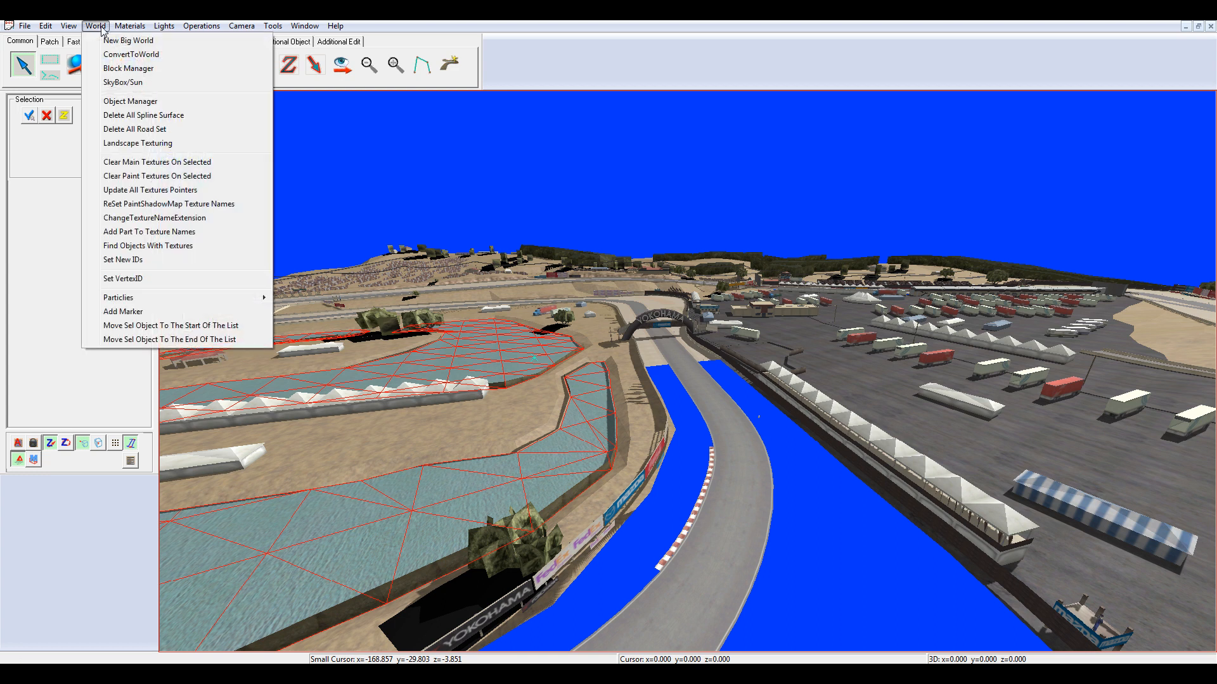
click(127, 101)
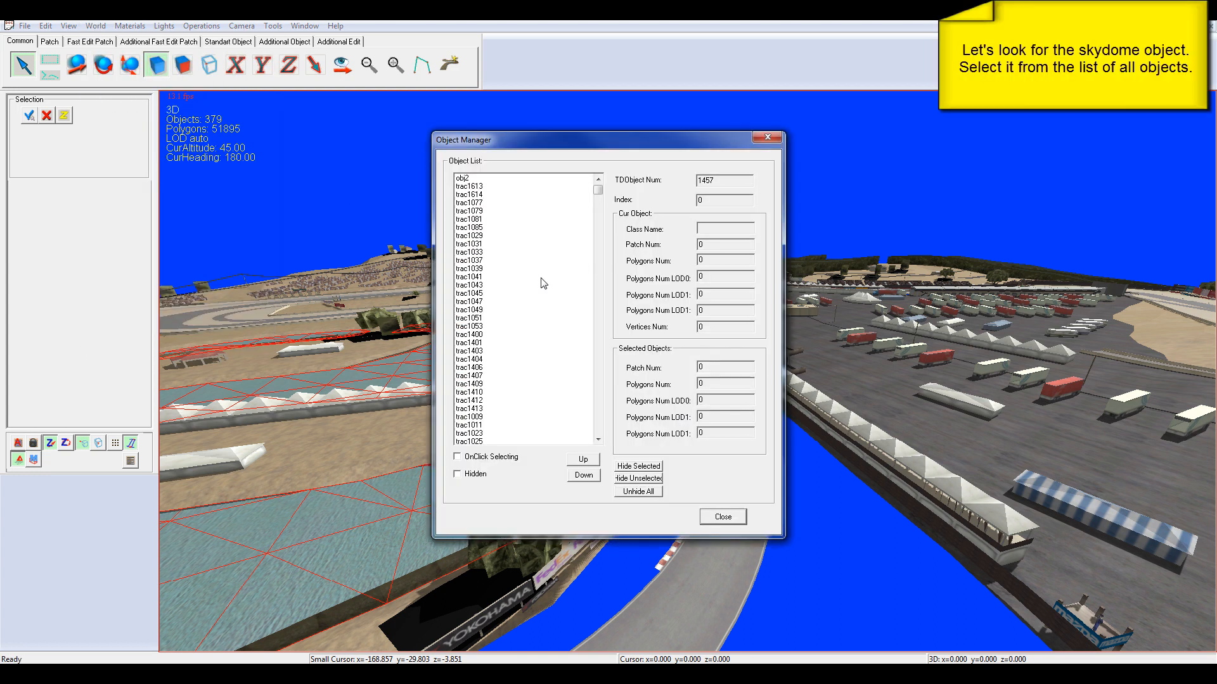
click(480, 457)
drag(597, 190, 597, 441)
click(483, 434)
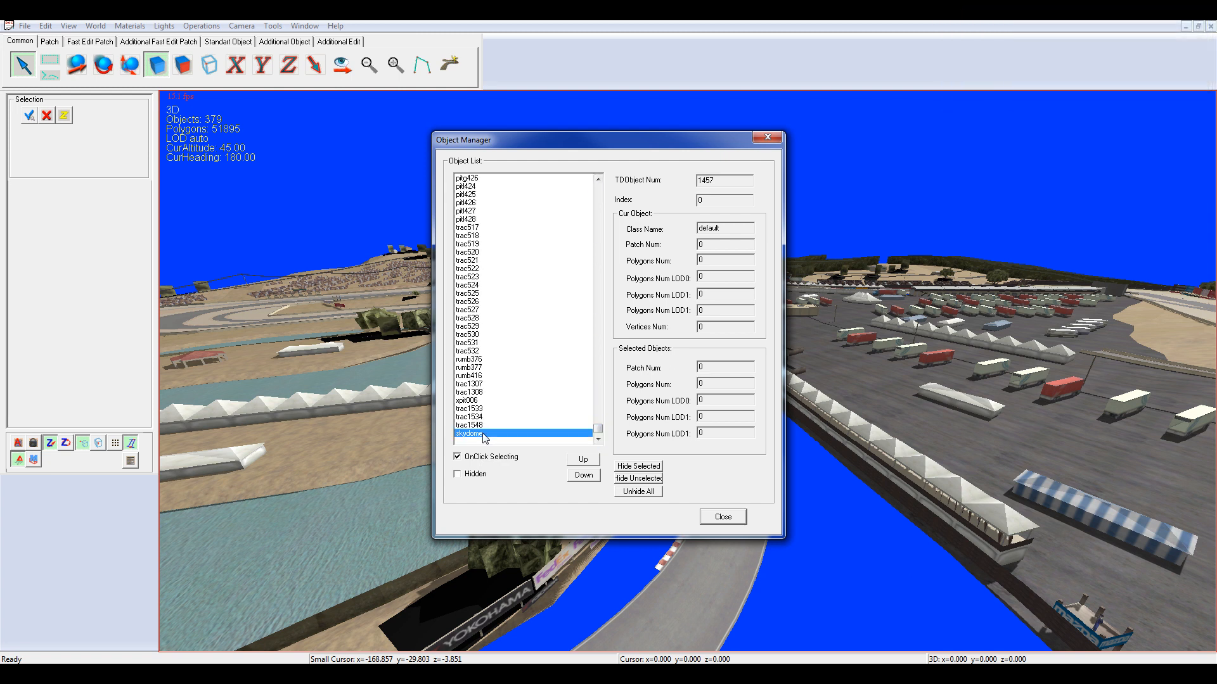
click(722, 515)
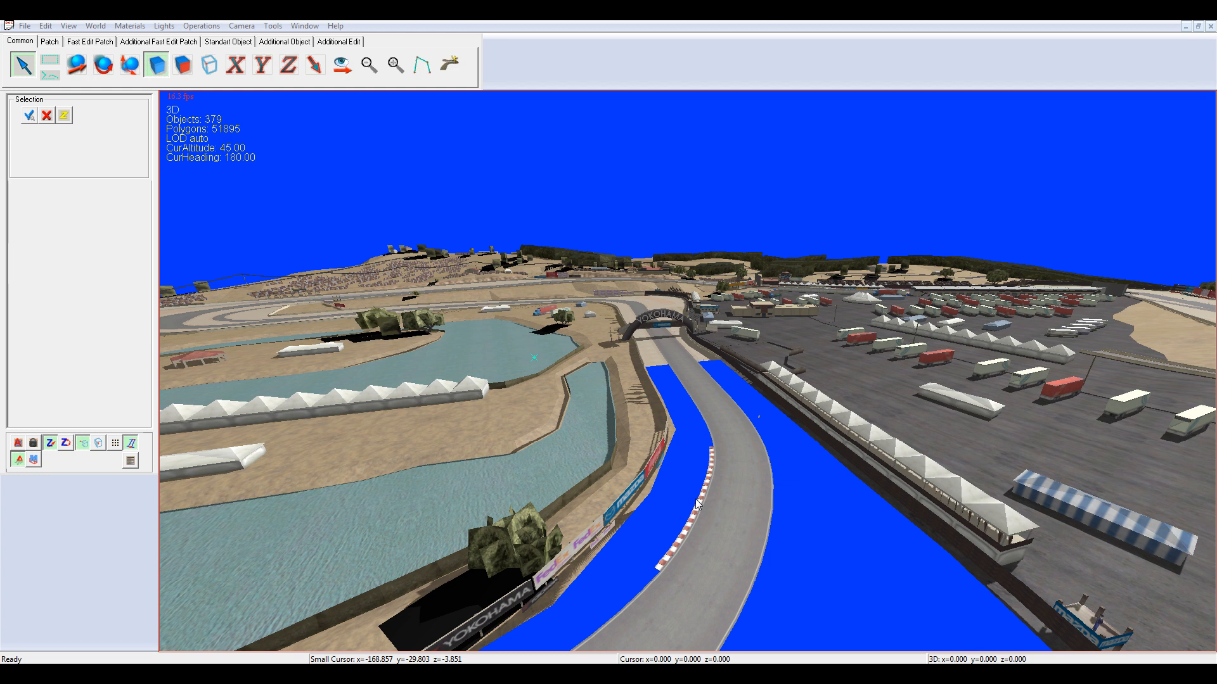
click(46, 26)
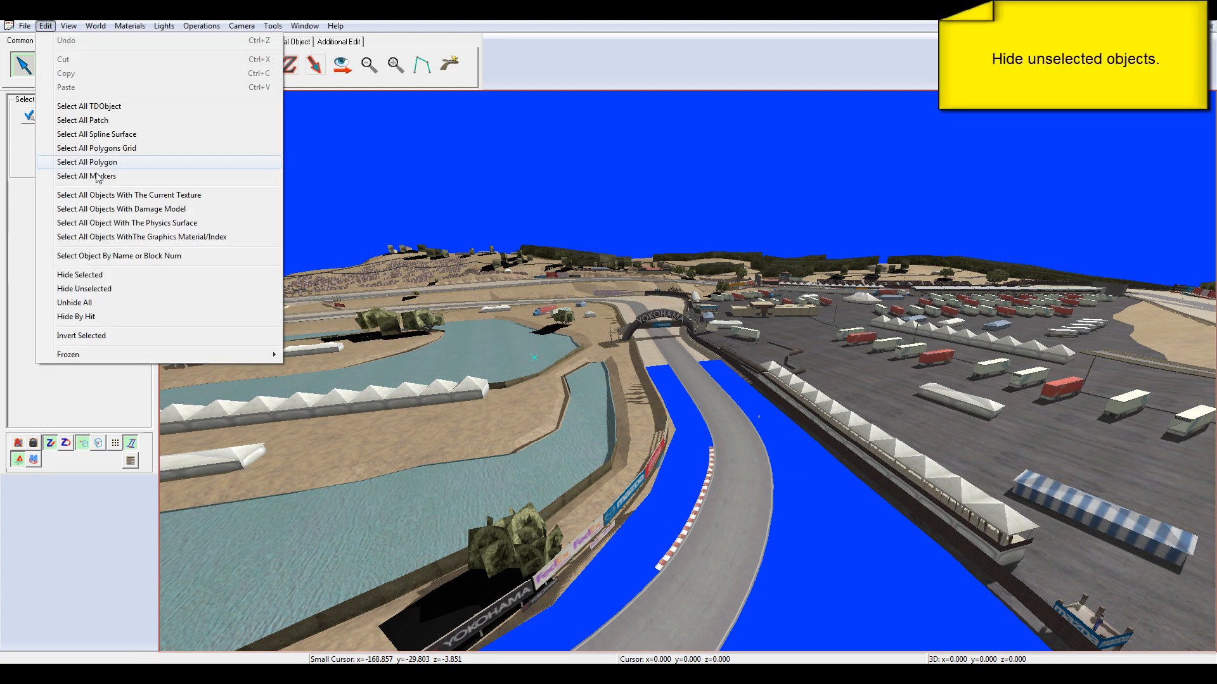
click(116, 288)
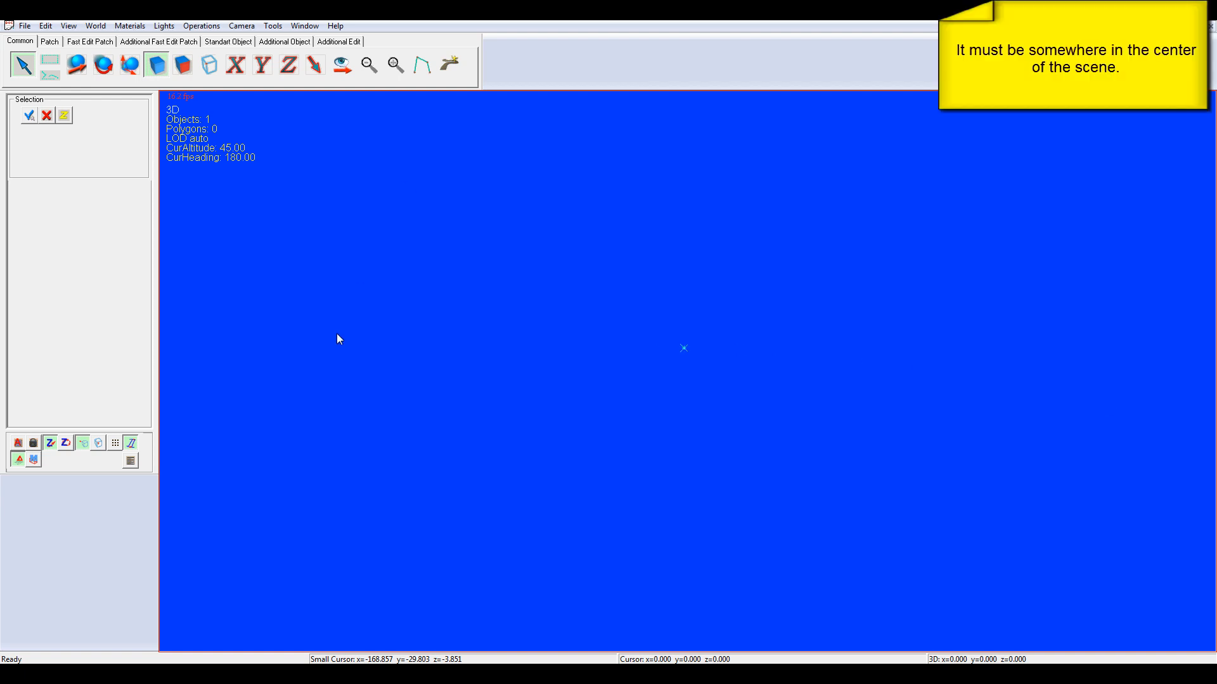
click(129, 461)
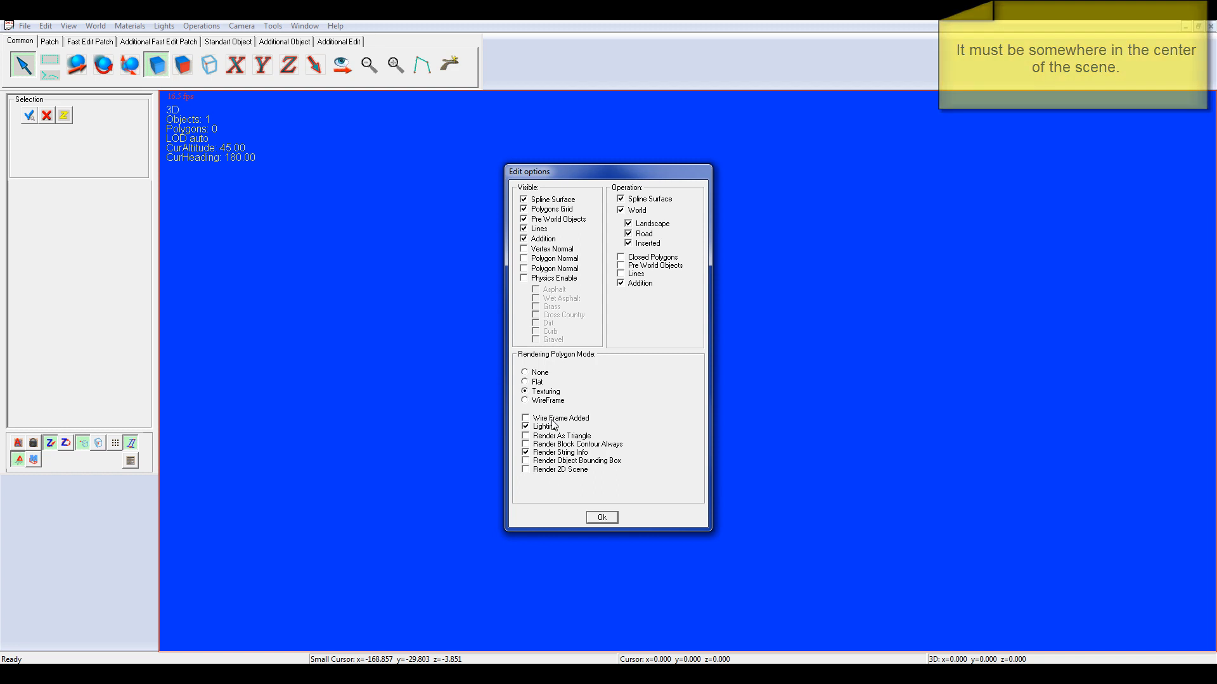
click(607, 517)
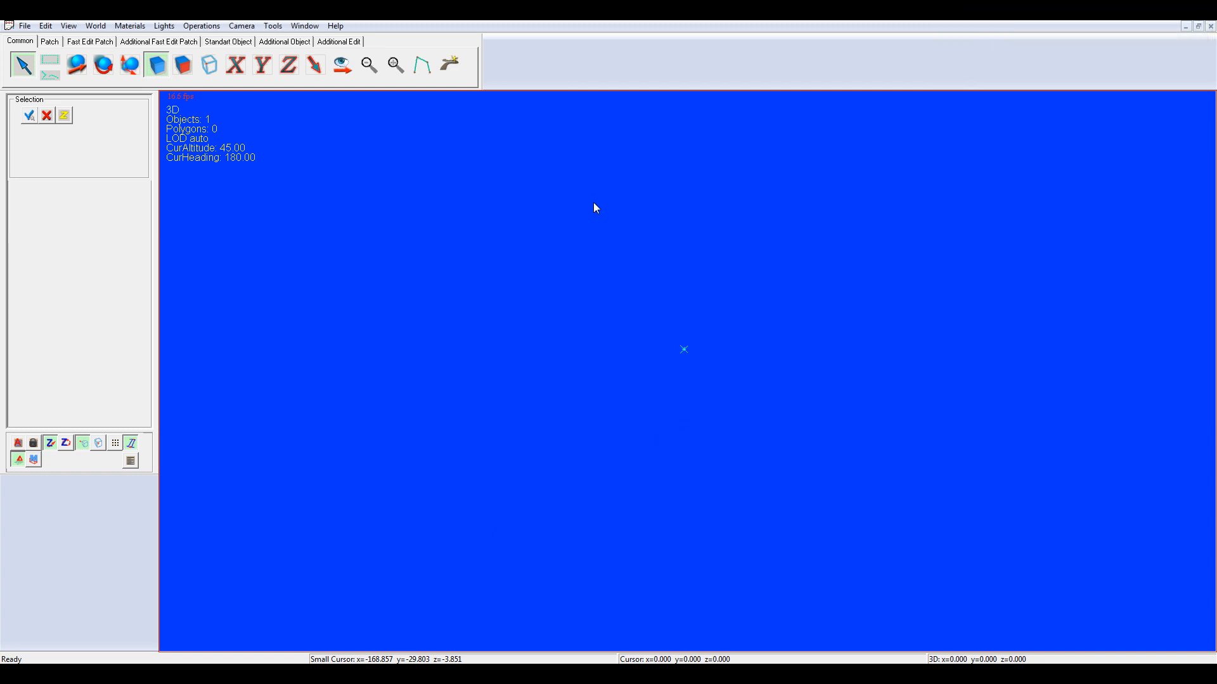
Set the camera accelerator to 8, fly to the skydome at the centre of the scene and select it
click(242, 25)
mouse_move(273, 40)
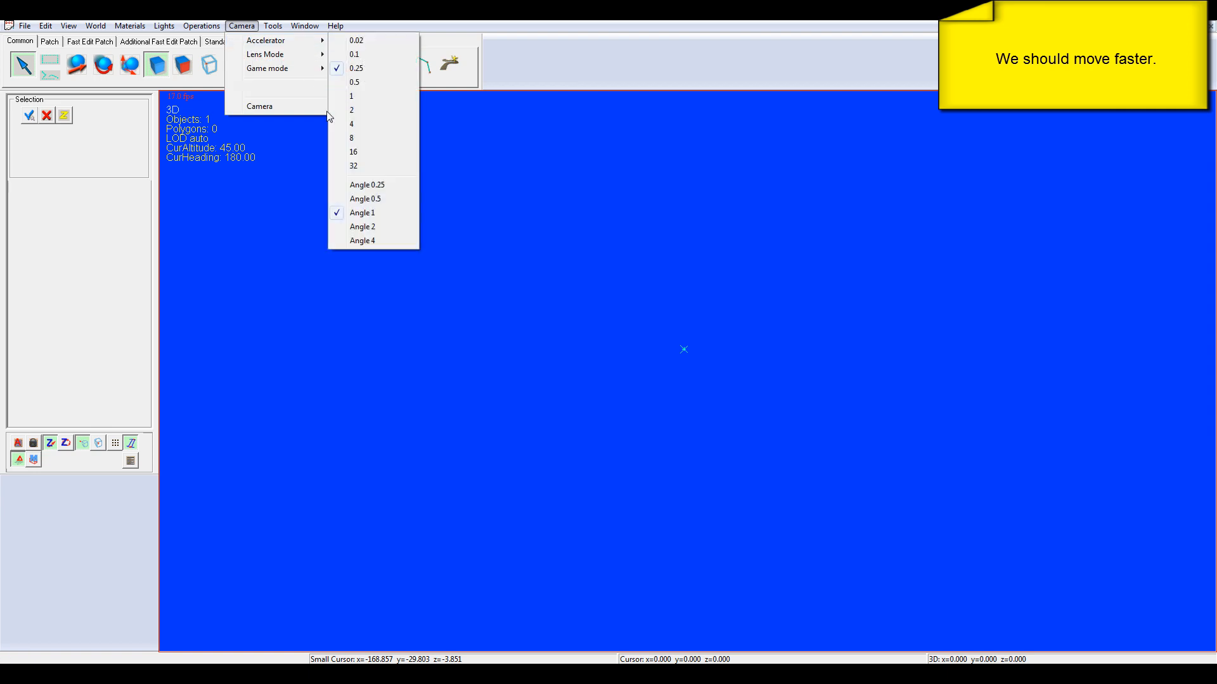
click(359, 138)
key(Up)
key(Down)
key(Up)
key(Left)
key(Up)
key(Page_Down)
key(Left)
key(Page_Down)
key(Left)
key(Page_Down)
key(Up)
key(Page_Down)
key(Left)
key(Page_Down)
key(Up)
key(Page_Down)
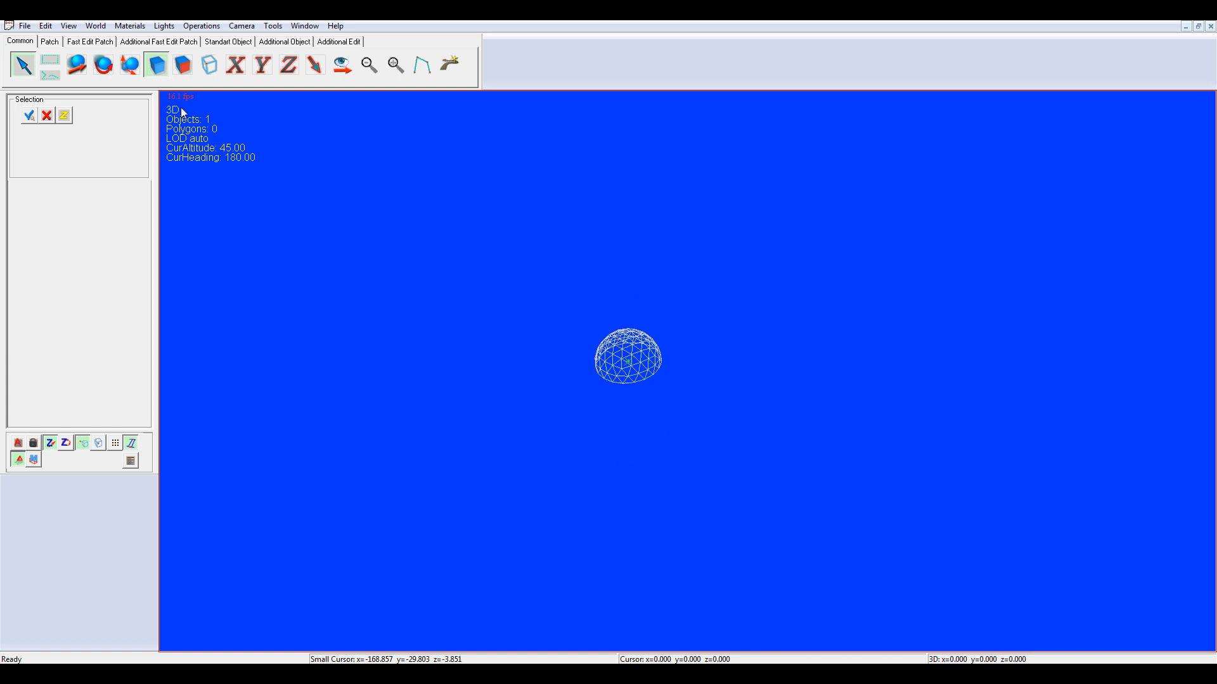
click(634, 373)
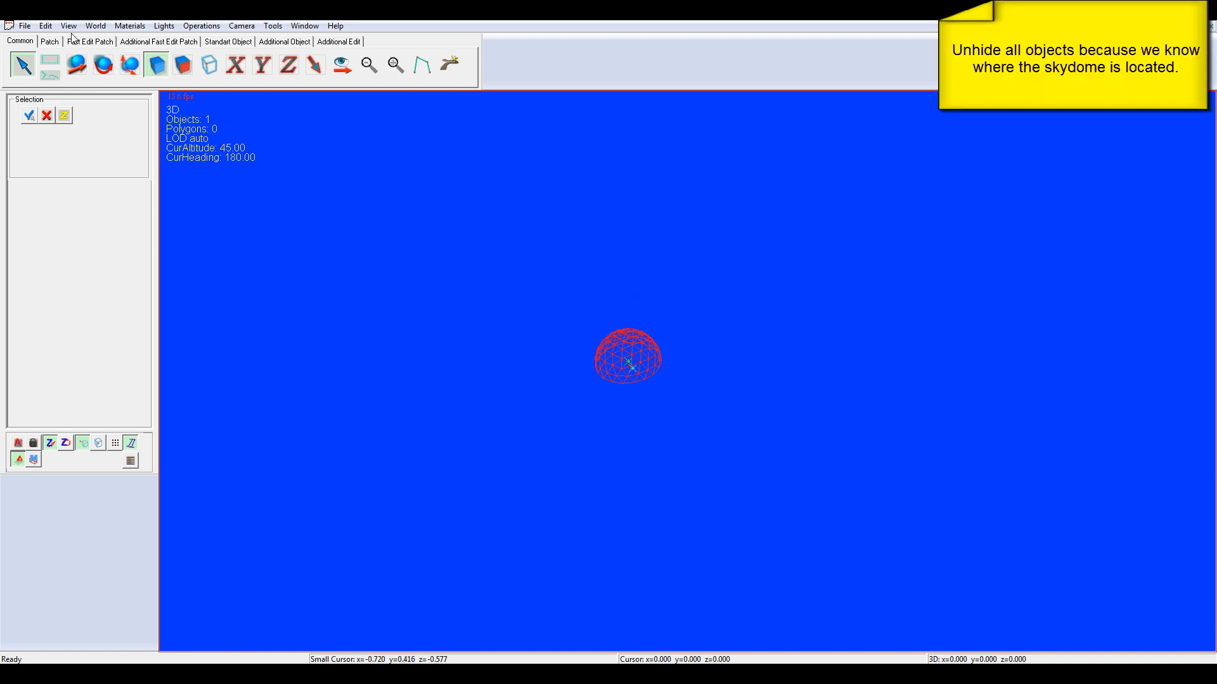
Unhide all objects and bring the camera closer to the selected skydome above the track
click(45, 25)
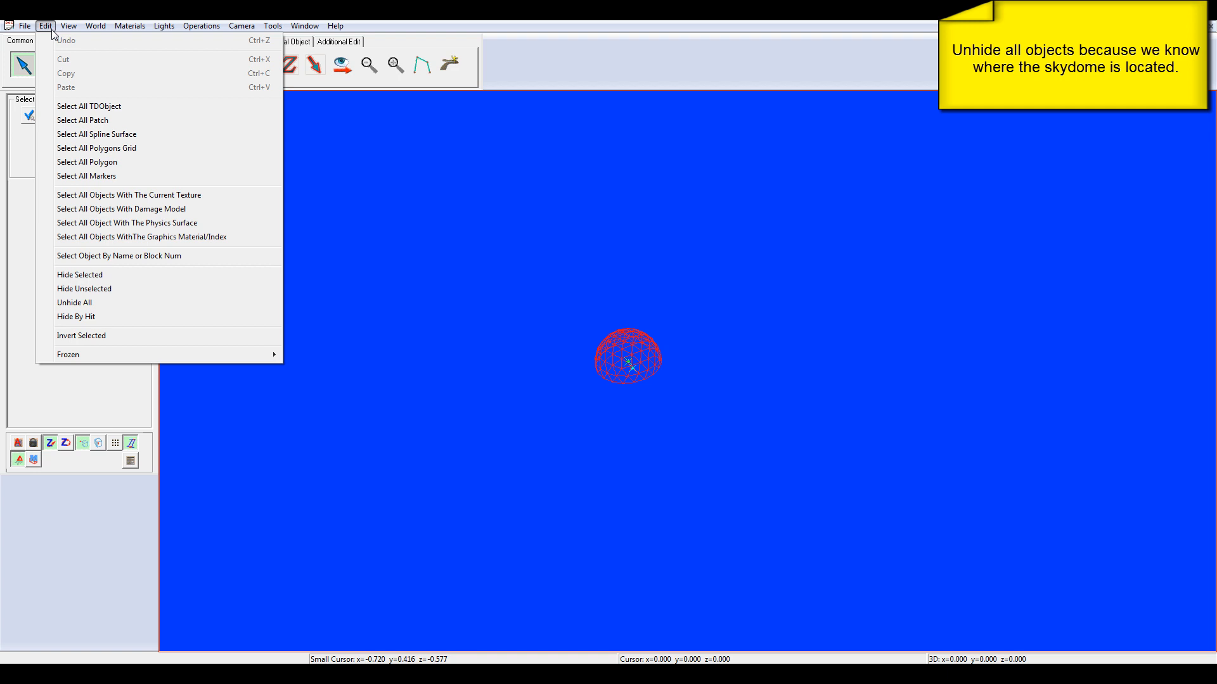
click(97, 302)
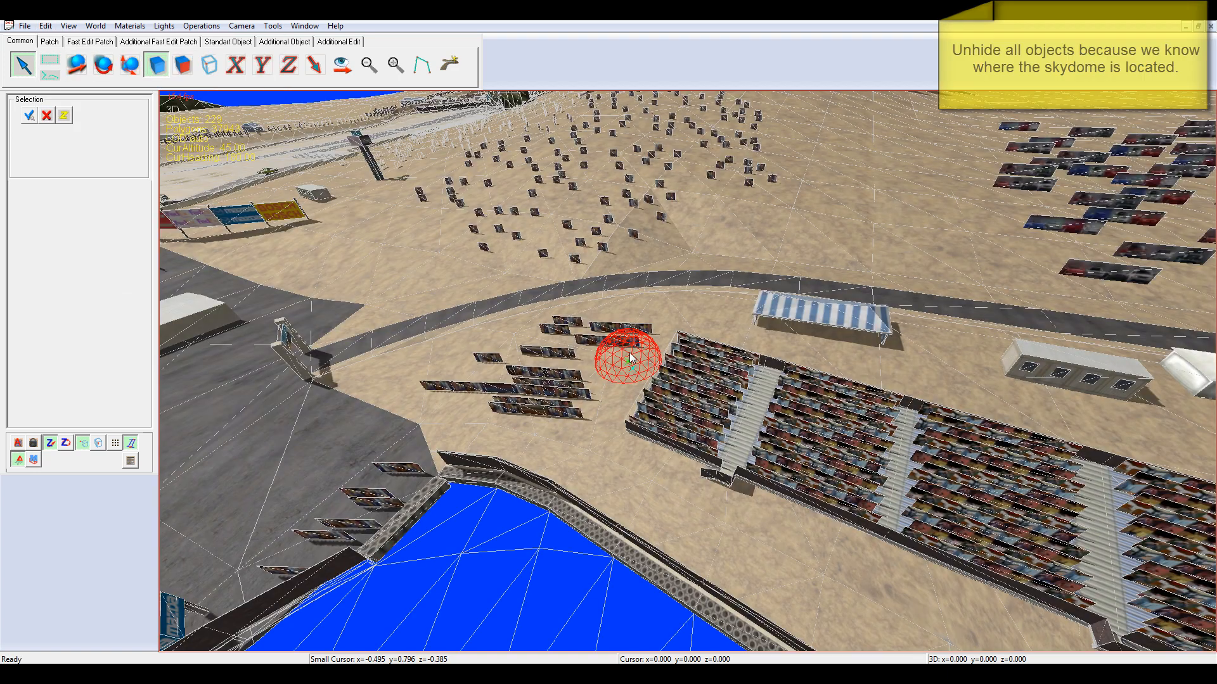
key(Up)
key(Up)
key(Up)
key(Up)
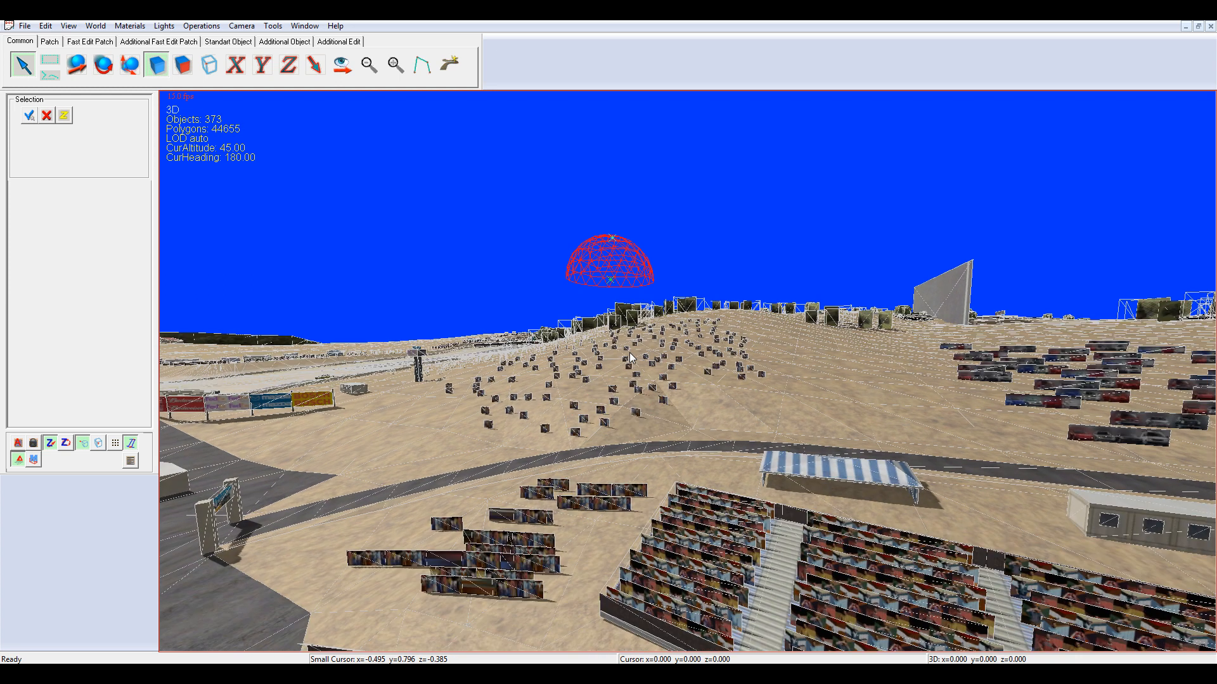
key(Up)
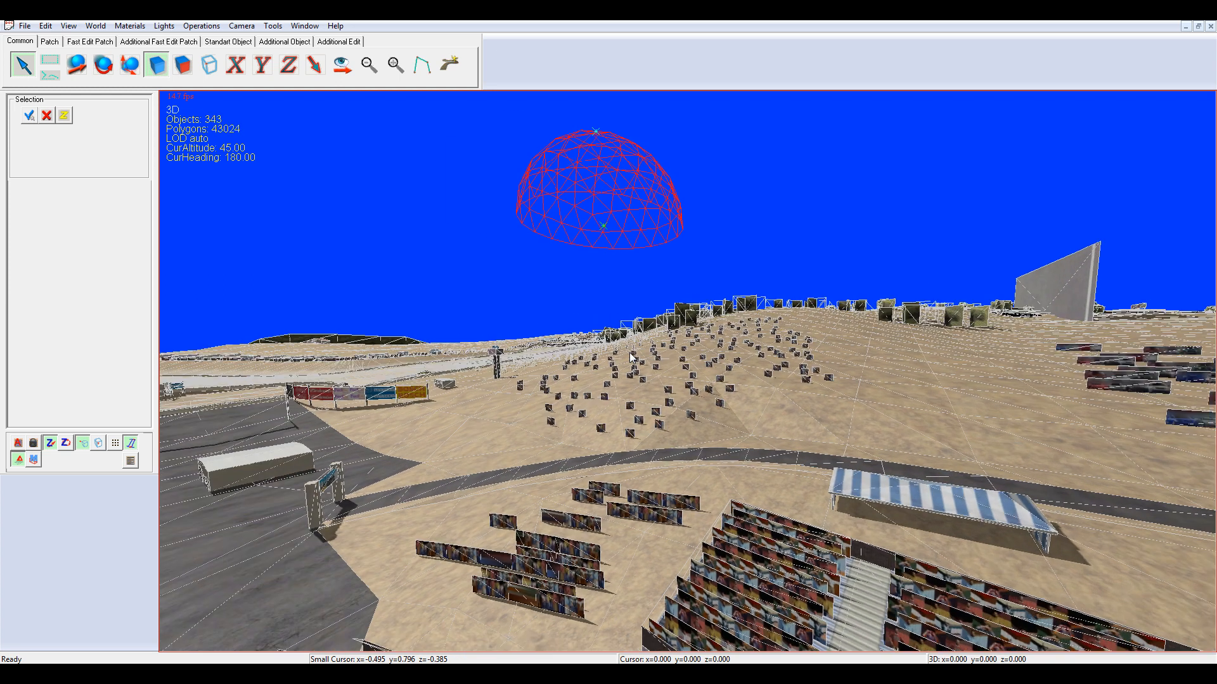
Show the textures of SkyBoxTrackPack.trc in the Texture Manager and move its window clear of the skydome
click(272, 26)
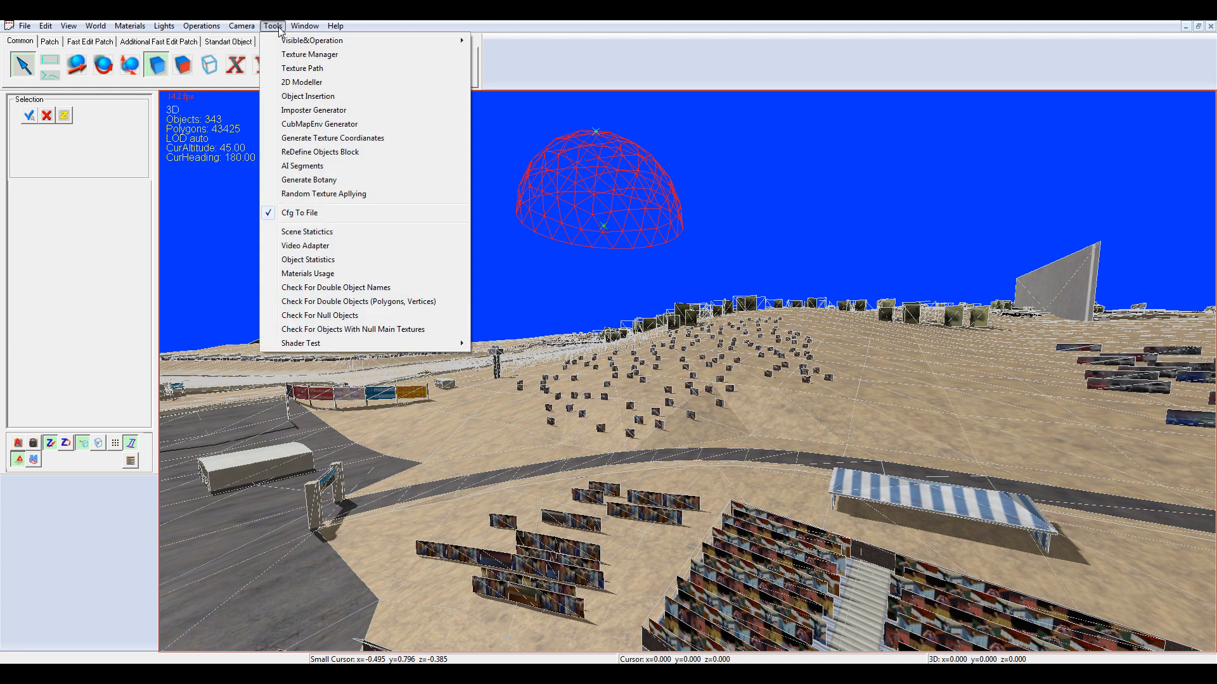
click(297, 56)
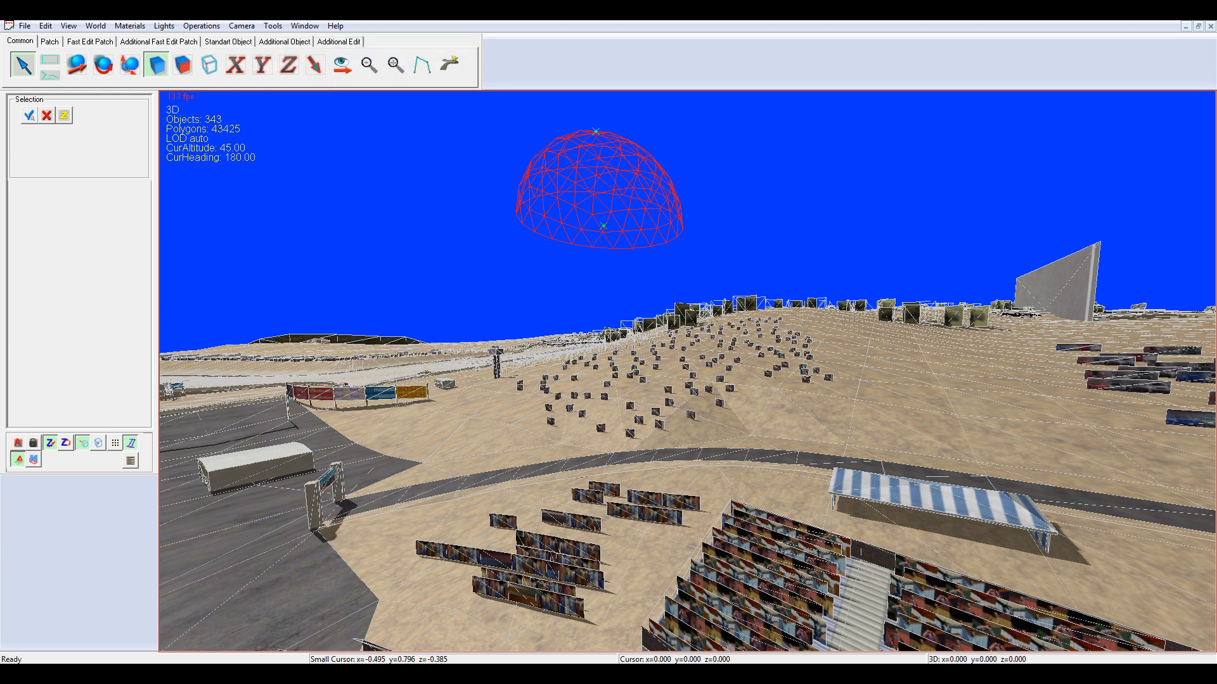
click(482, 626)
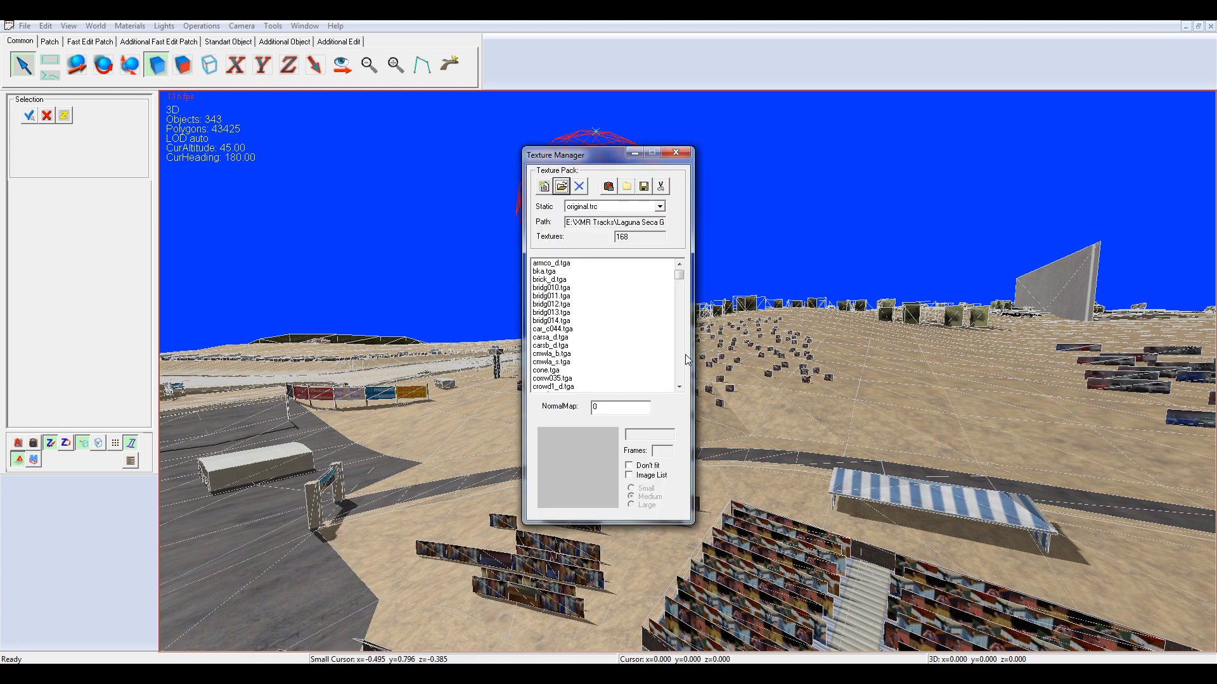
click(578, 209)
click(595, 245)
drag(604, 168, 923, 172)
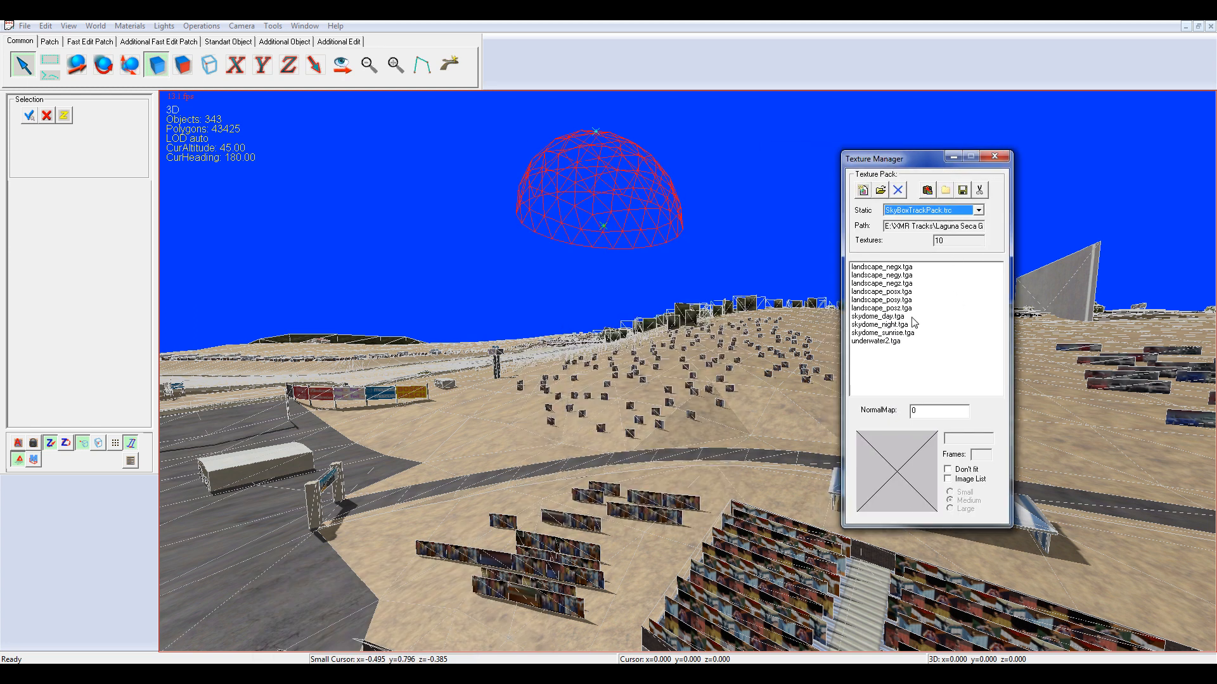
Assign skydome_day.tga as the Day Skydome texture in the Skybox&Sun Manager
click(878, 316)
click(96, 26)
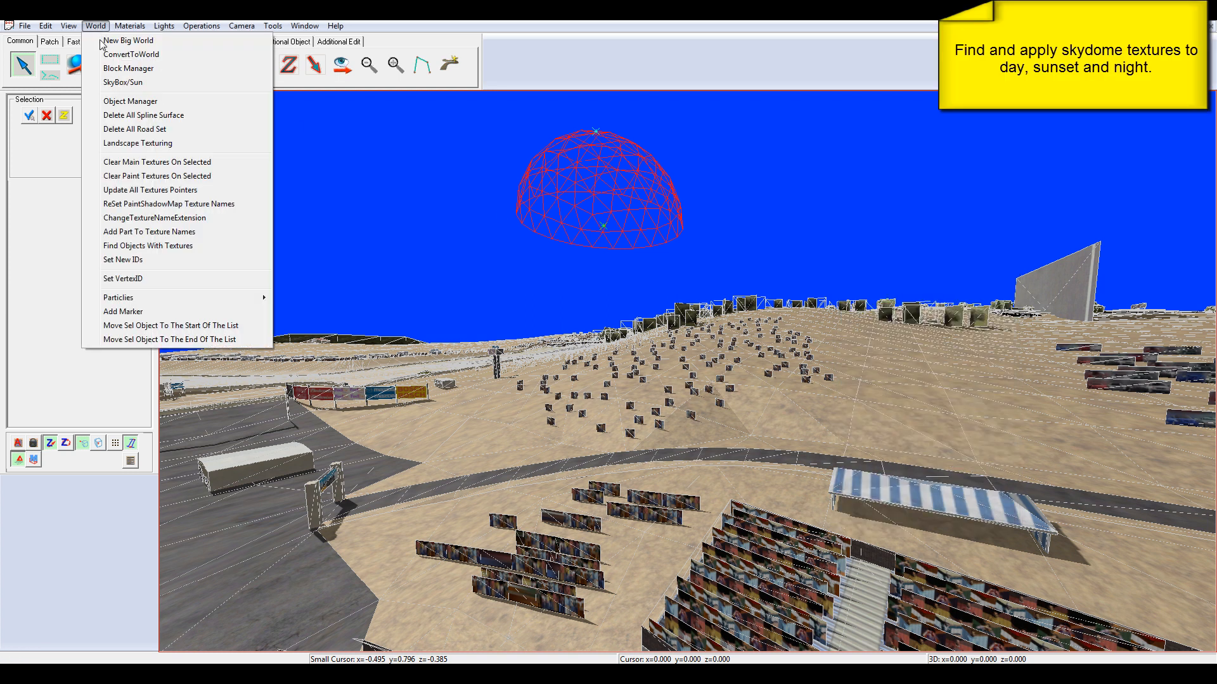
click(122, 82)
drag(625, 191, 283, 145)
click(468, 181)
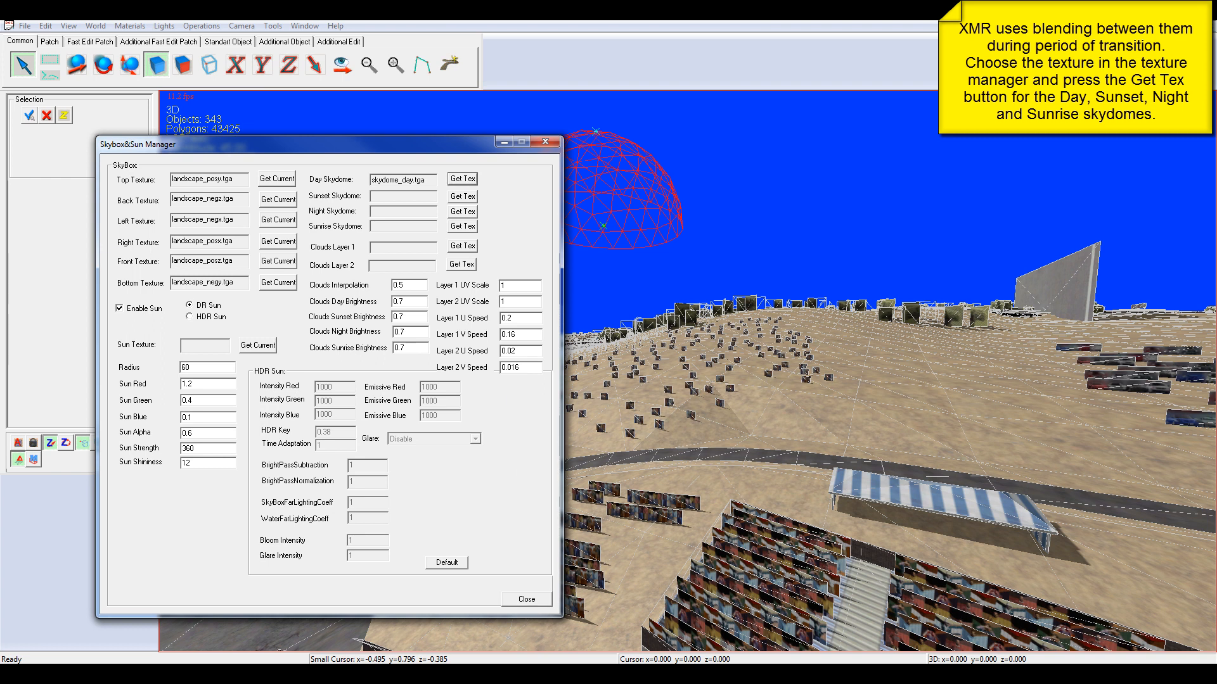
Assign skydome_night.tga from the Texture Manager as the Night Skydome texture
mouse_move(401, 675)
click(470, 620)
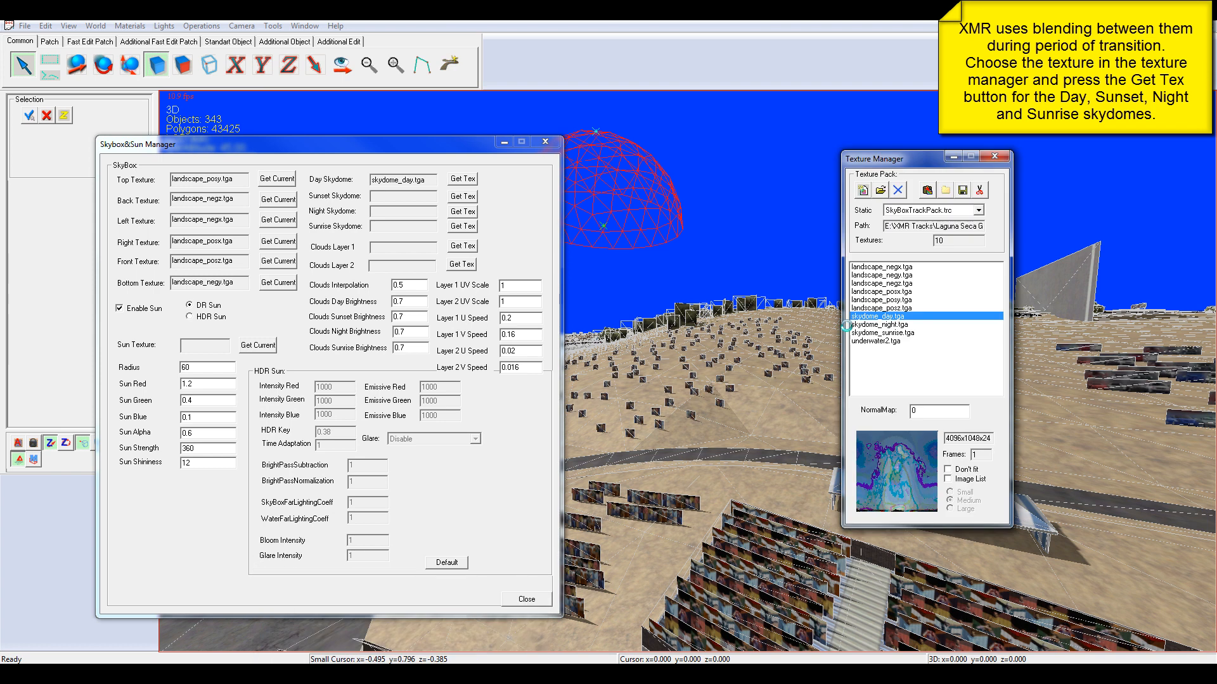
click(907, 325)
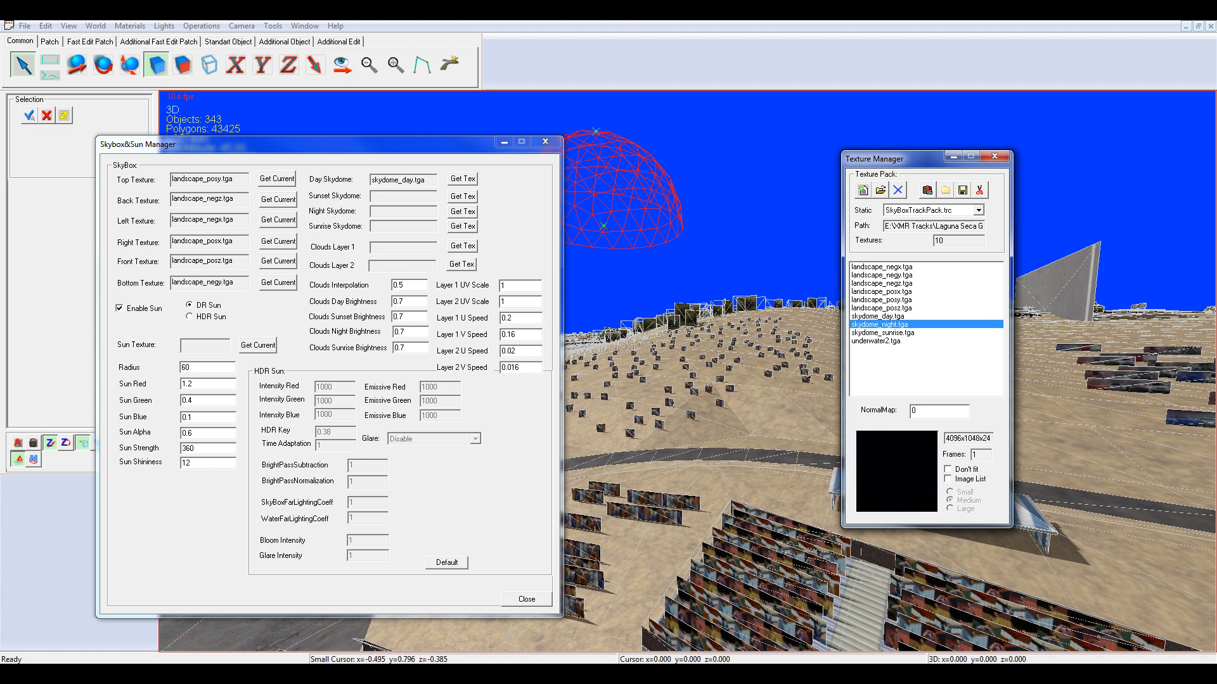
click(463, 213)
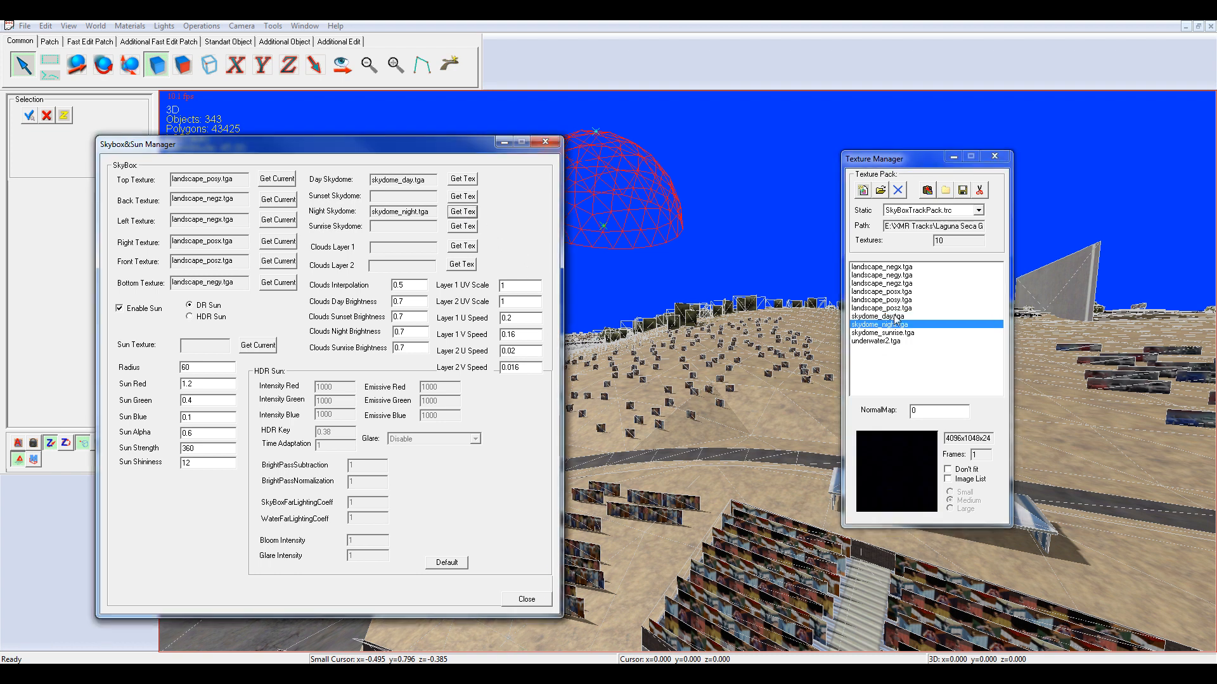
Assign skydome_sunrise.tga as both the Sunset Skydome and Sunrise Skydome texture and close the Skybox&Sun Manager
click(895, 315)
click(894, 333)
click(463, 197)
click(467, 228)
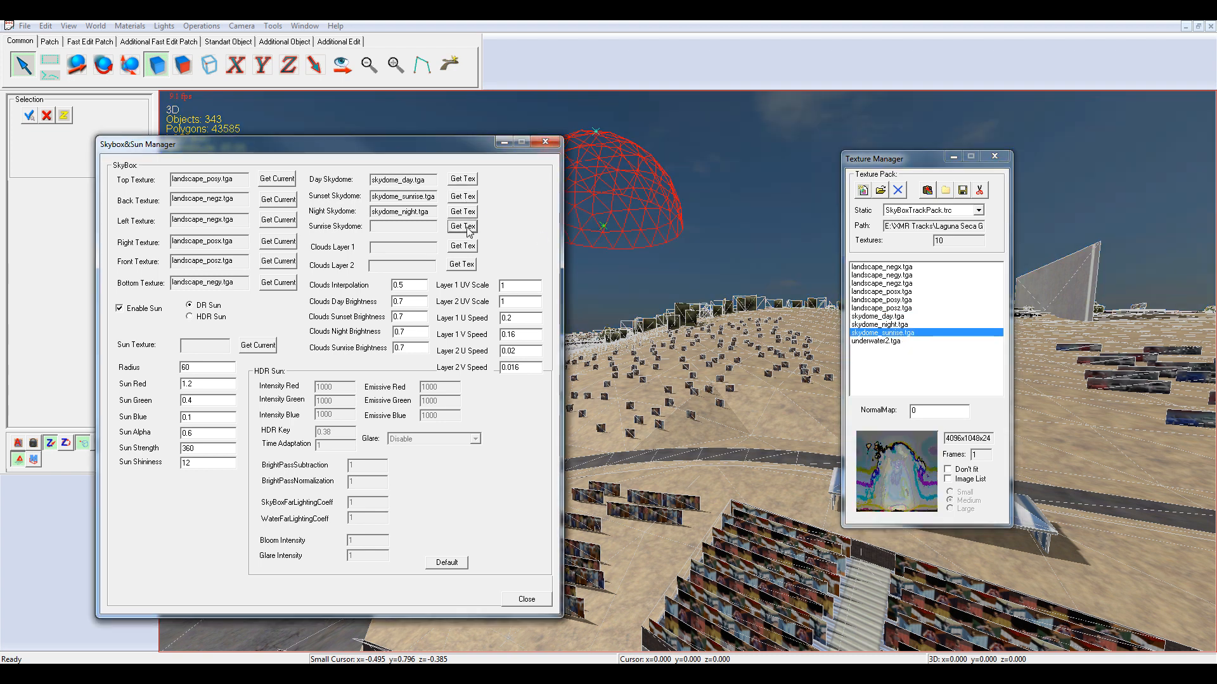
click(547, 143)
Apply the SkyBox common material to the selected skydome object in its object properties
right_click(598, 173)
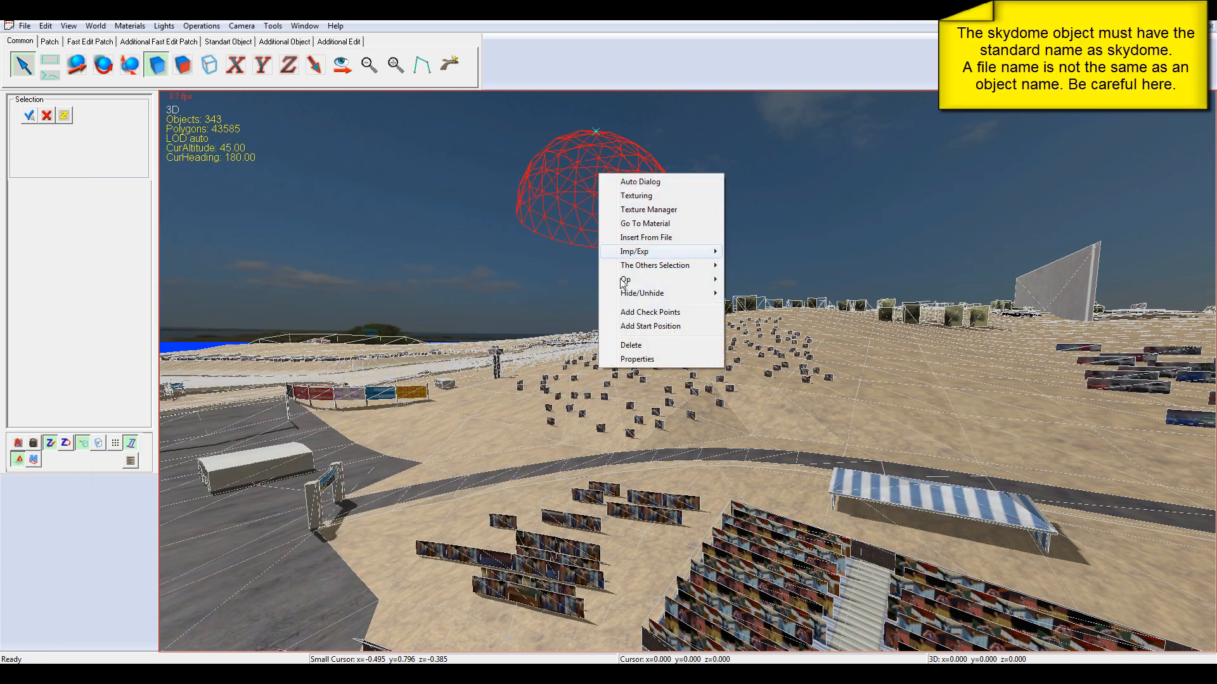
click(632, 360)
drag(482, 118, 448, 118)
drag(845, 151, 850, 274)
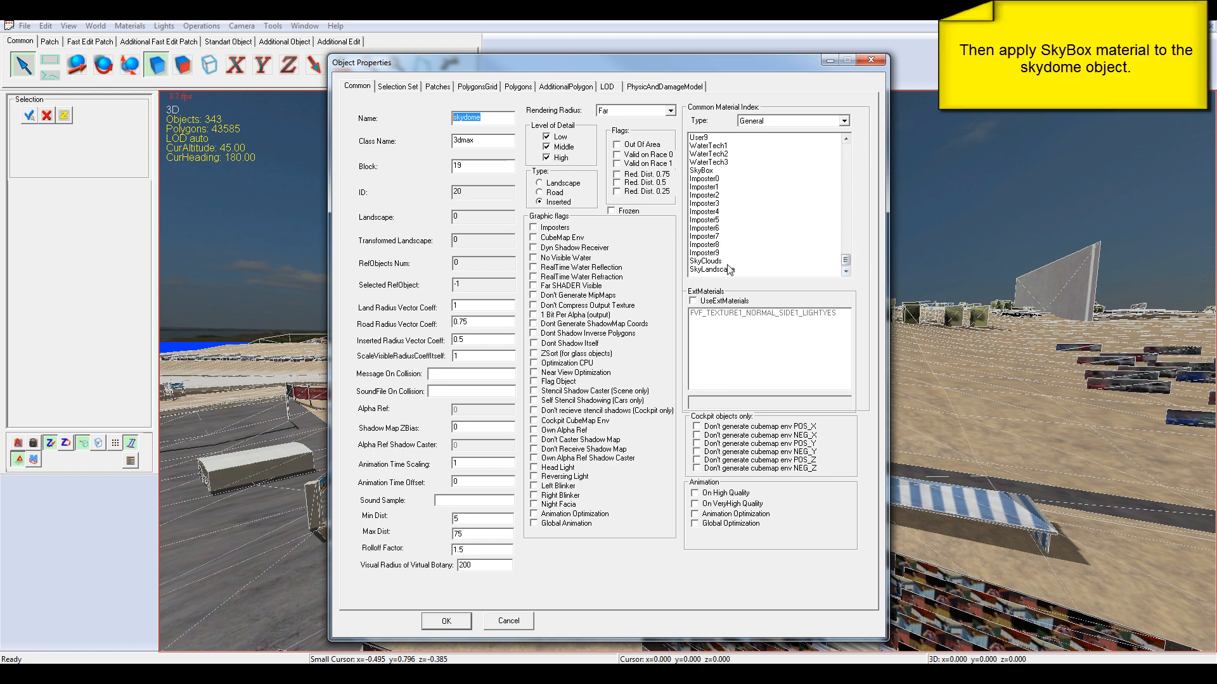
click(705, 171)
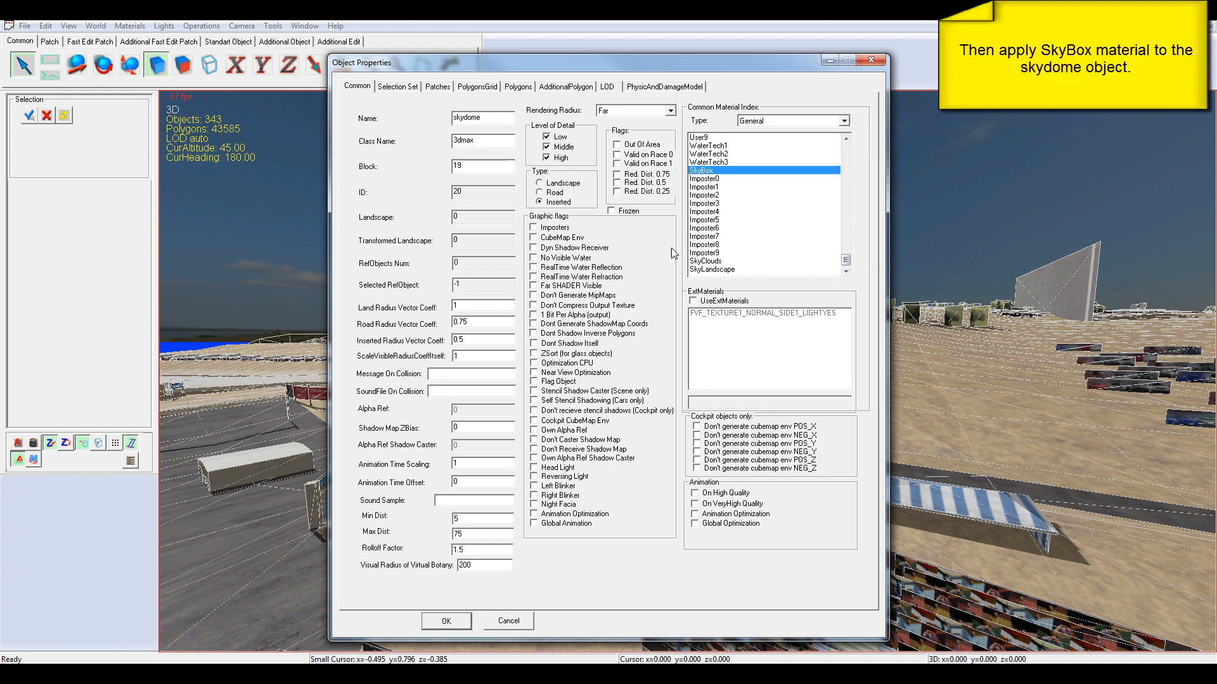
click(446, 621)
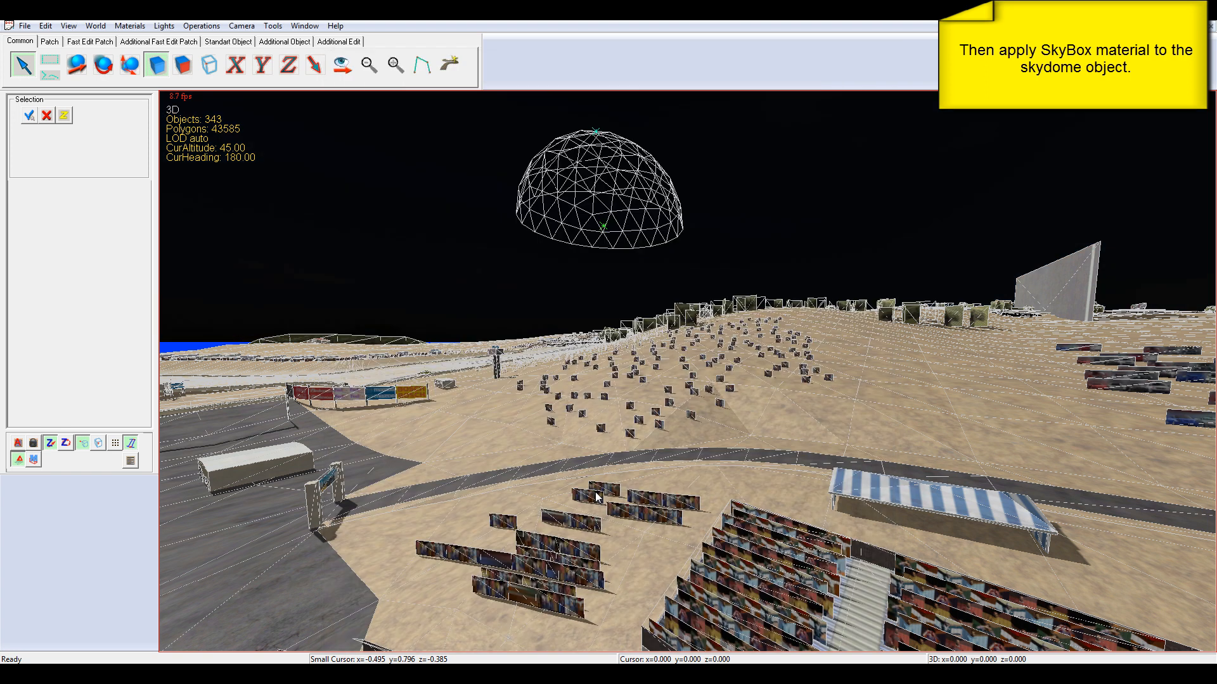
Go to the skydome's SkyBox material and set its Emission component to 1 with the colours locked together
click(636, 195)
right_click(636, 194)
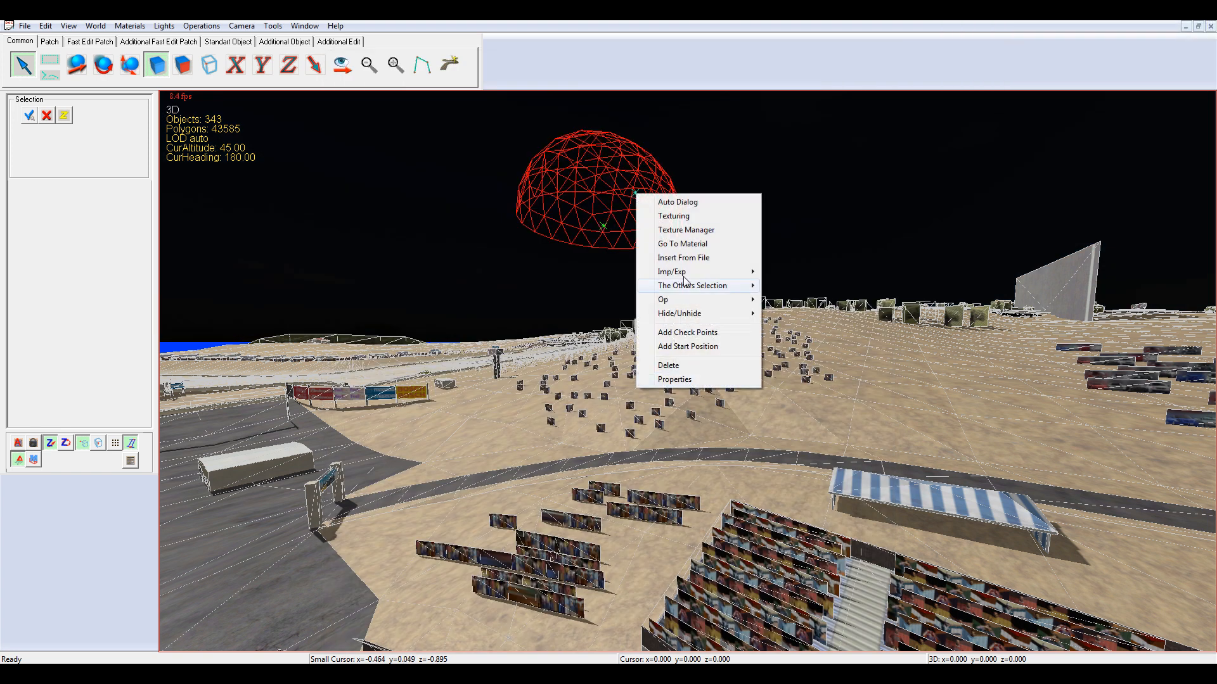
click(681, 244)
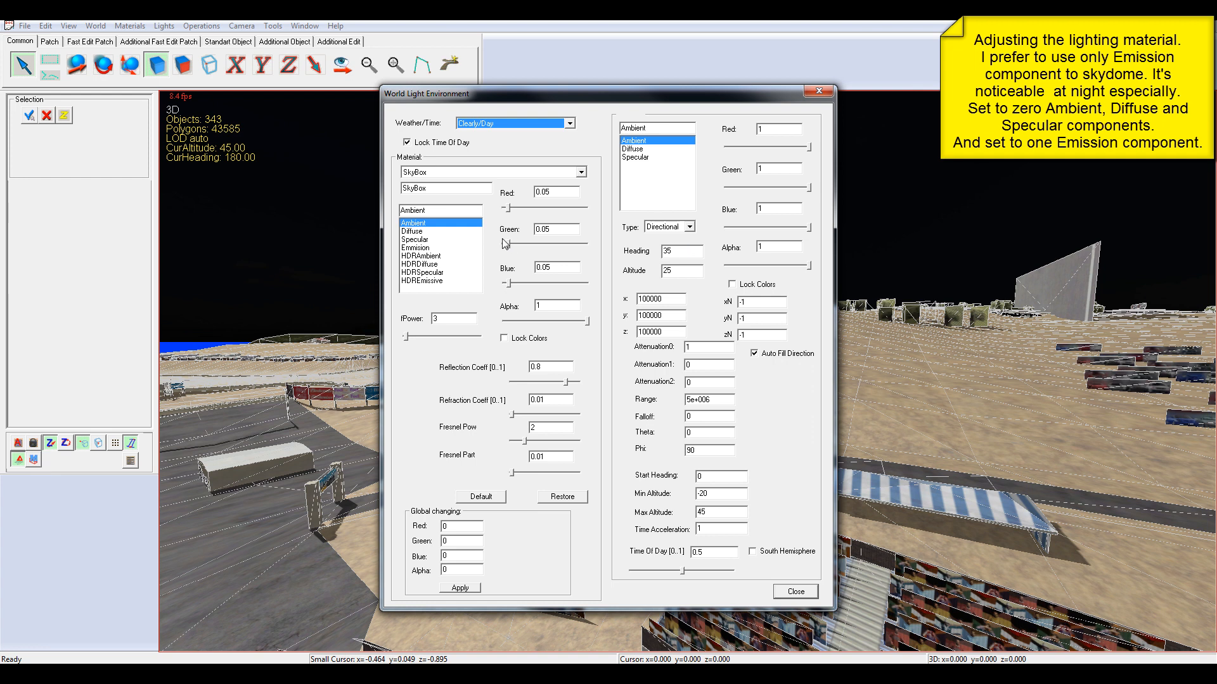
click(425, 248)
click(520, 340)
drag(506, 213, 598, 219)
Set the SkyBox material's Ambient, Diffuse and Specular components to 0 and close the World Light Environment settings
click(409, 224)
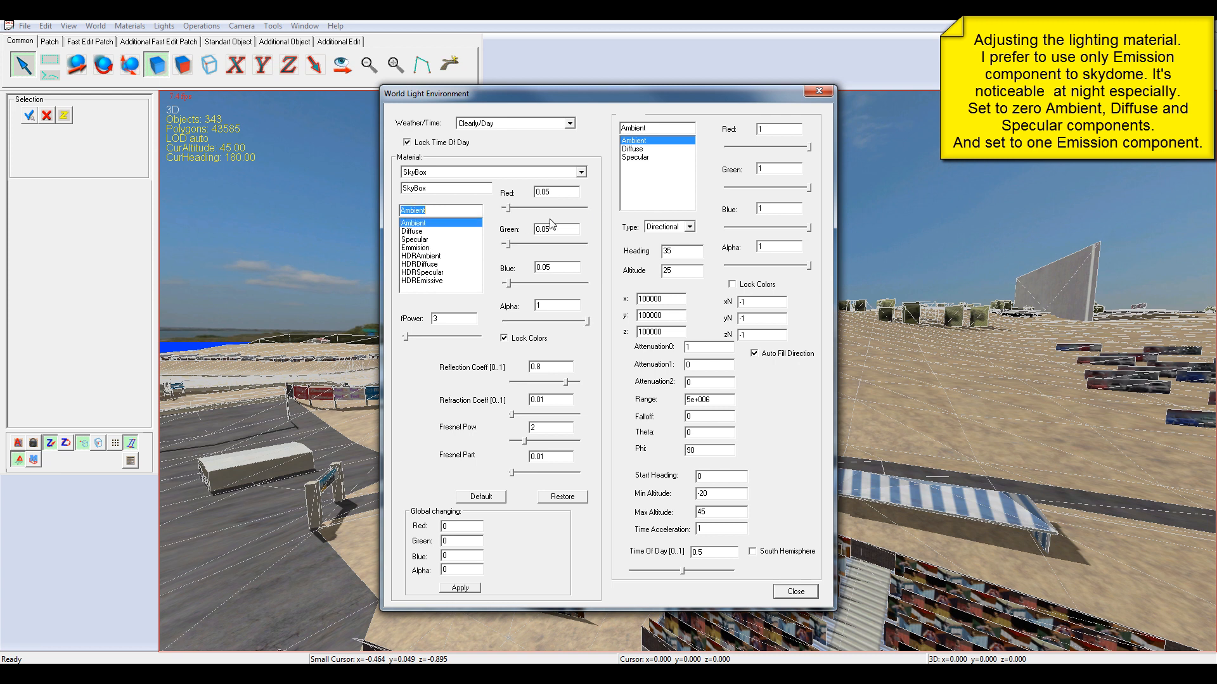
drag(510, 211, 491, 210)
click(418, 231)
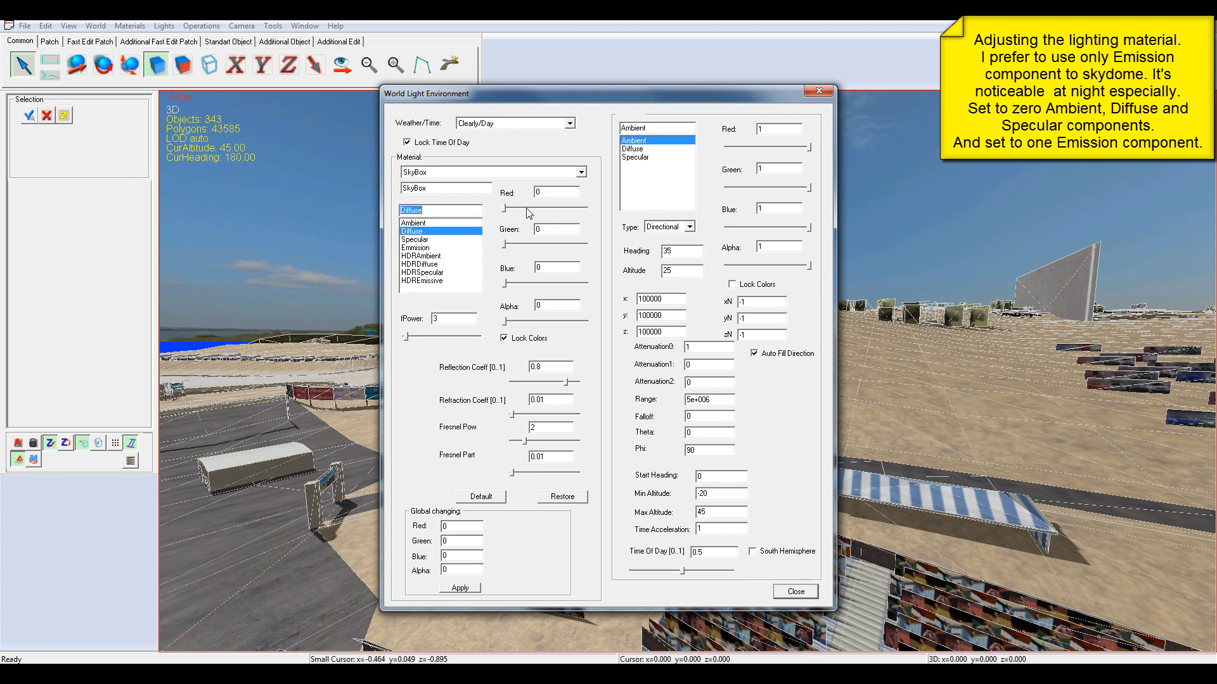
click(421, 241)
drag(575, 210, 563, 210)
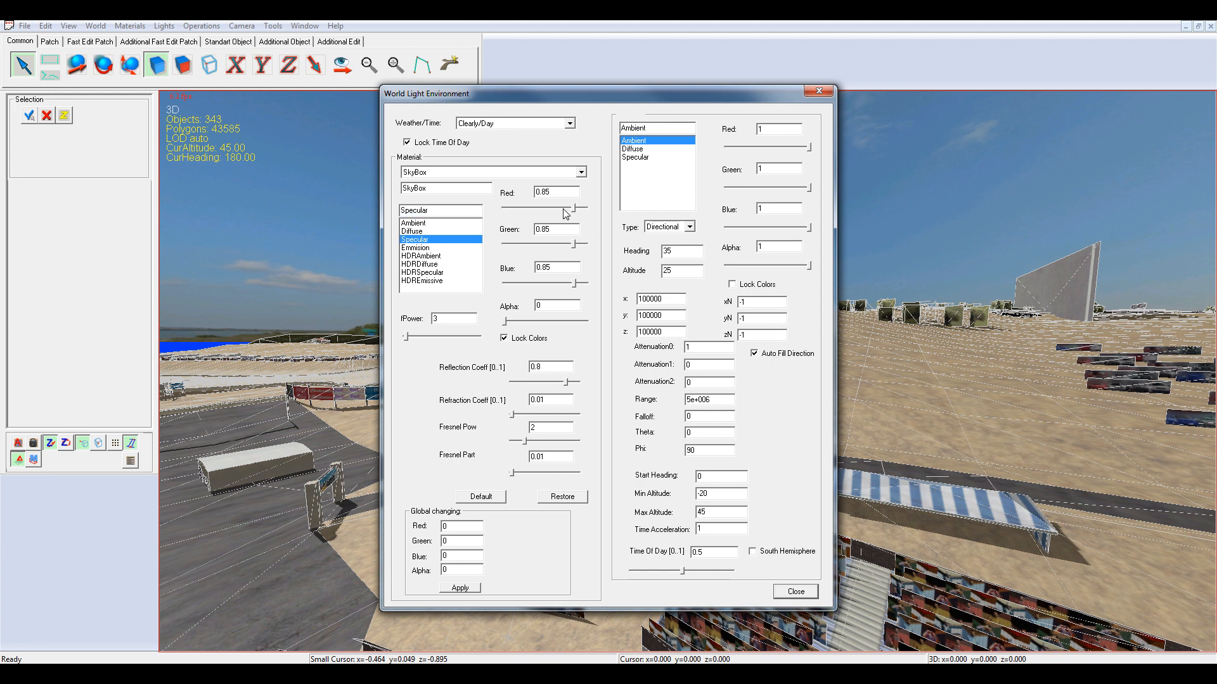
click(416, 248)
click(780, 592)
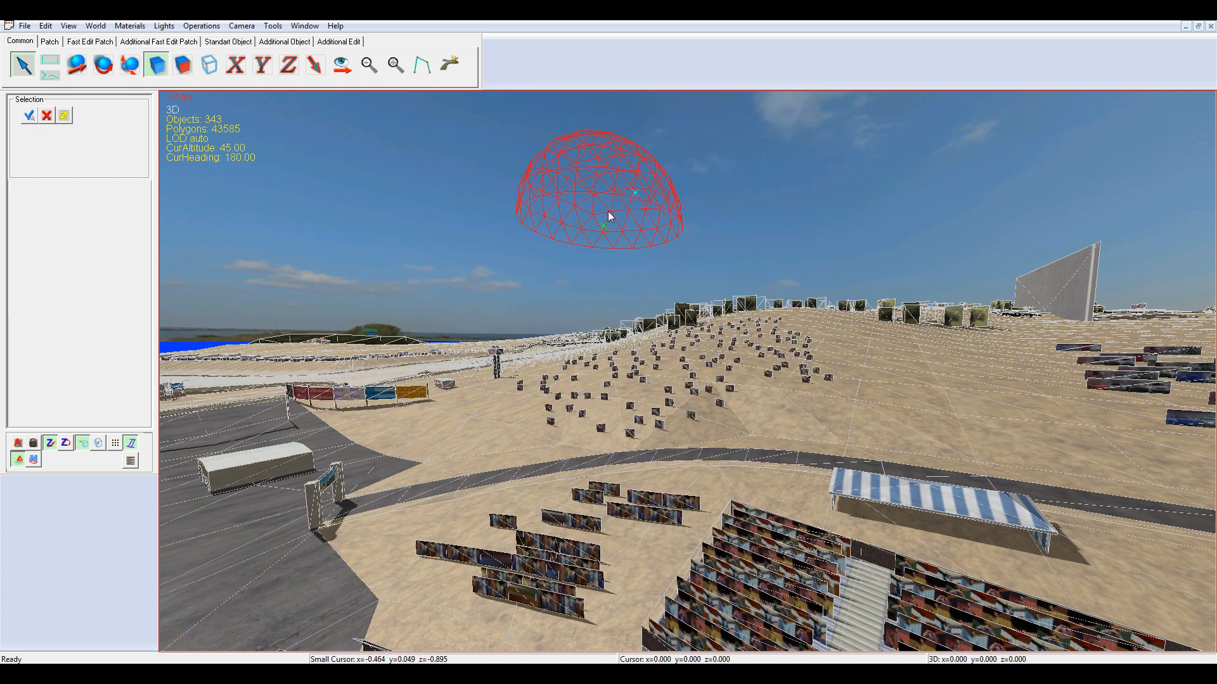
Switch the sun type from DR Sun to HDR Sun in the Skybox&Sun Manager
key(Left)
key(Left)
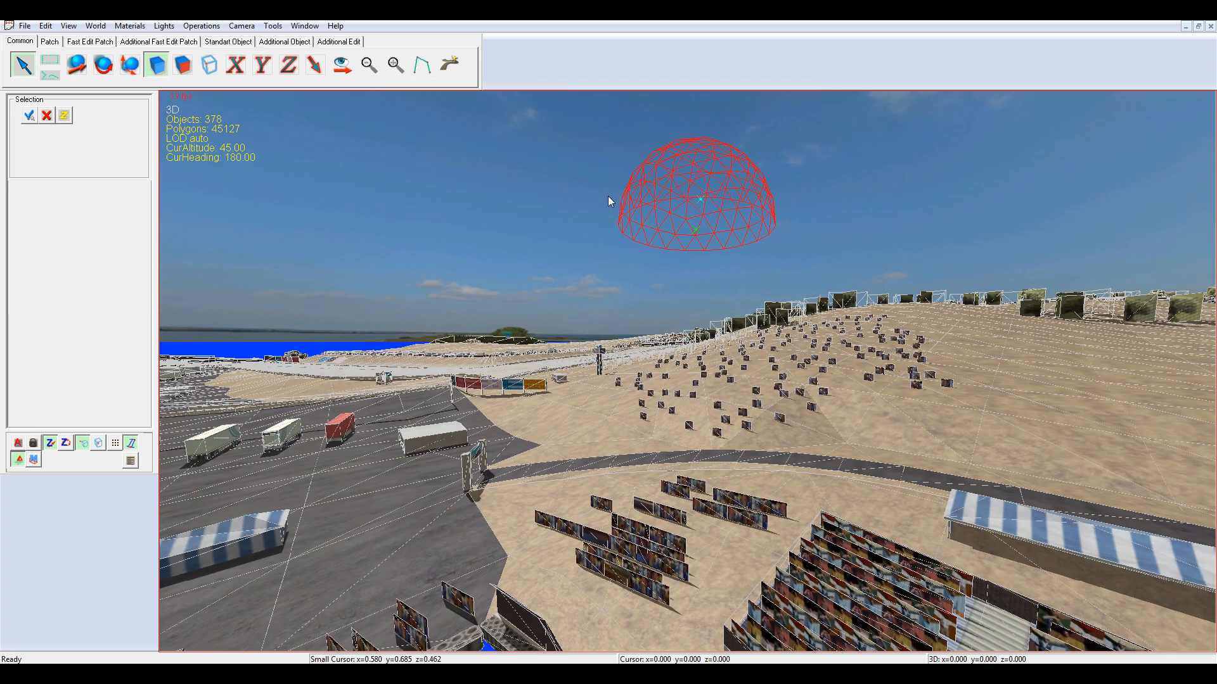
key(Up)
key(Up)
key(Left)
key(Left)
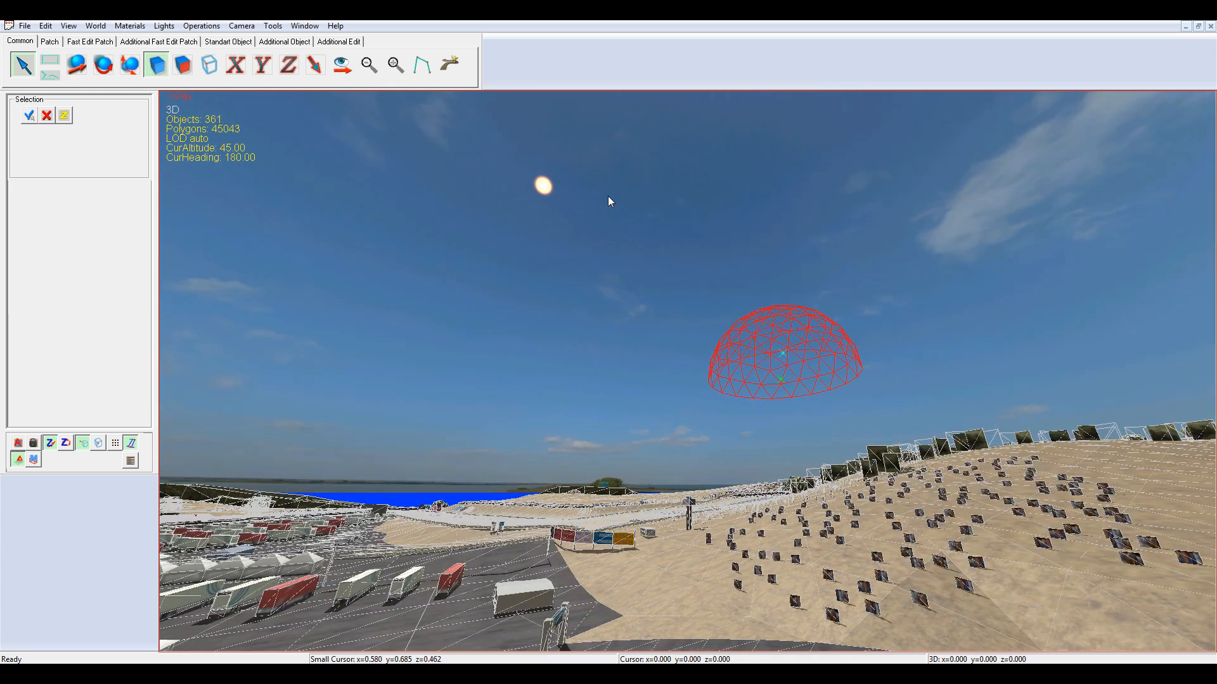
click(127, 26)
mouse_move(98, 27)
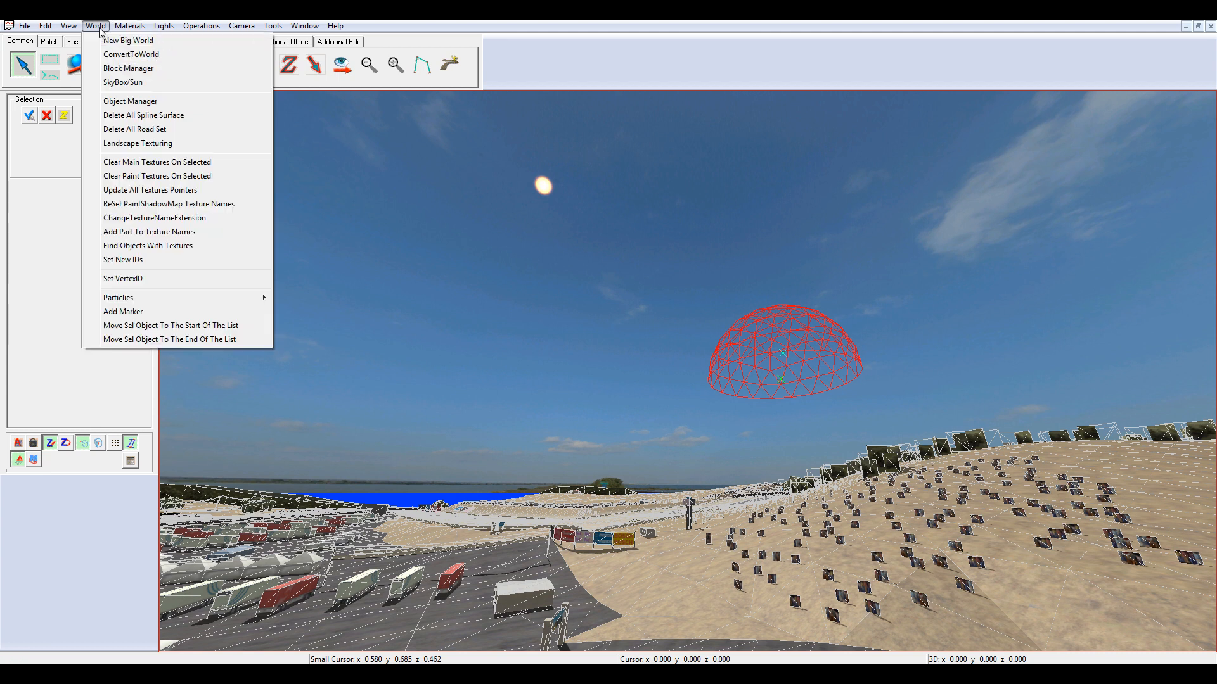
click(130, 82)
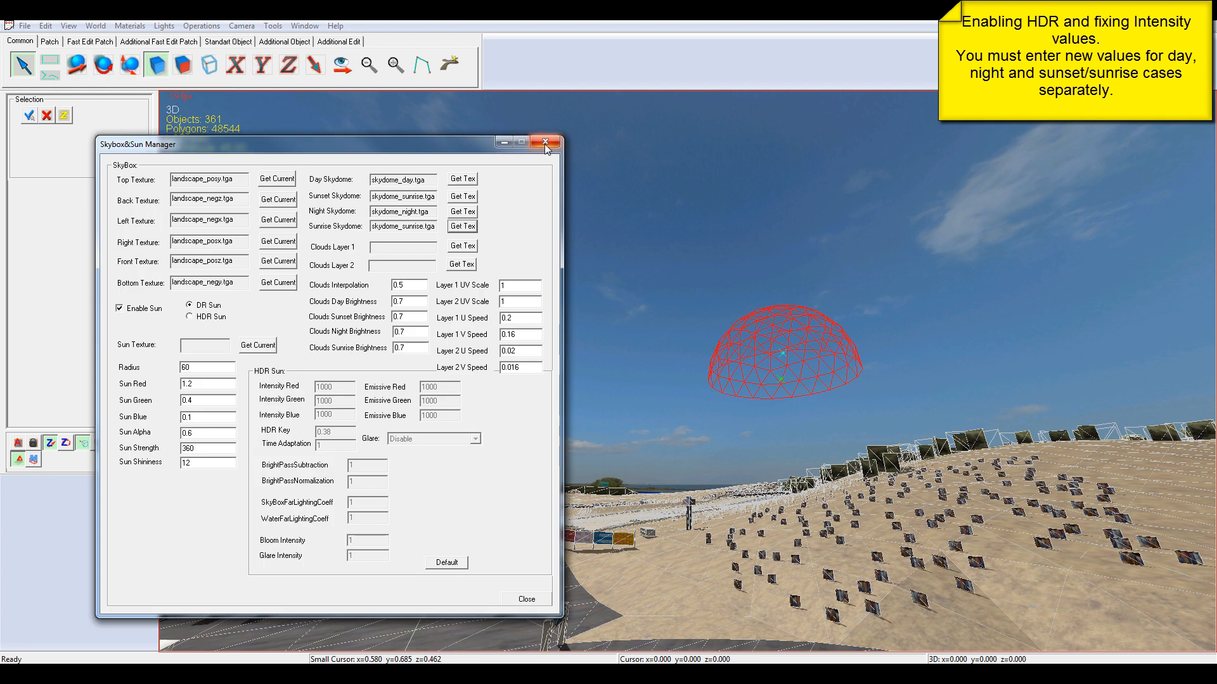
click(209, 317)
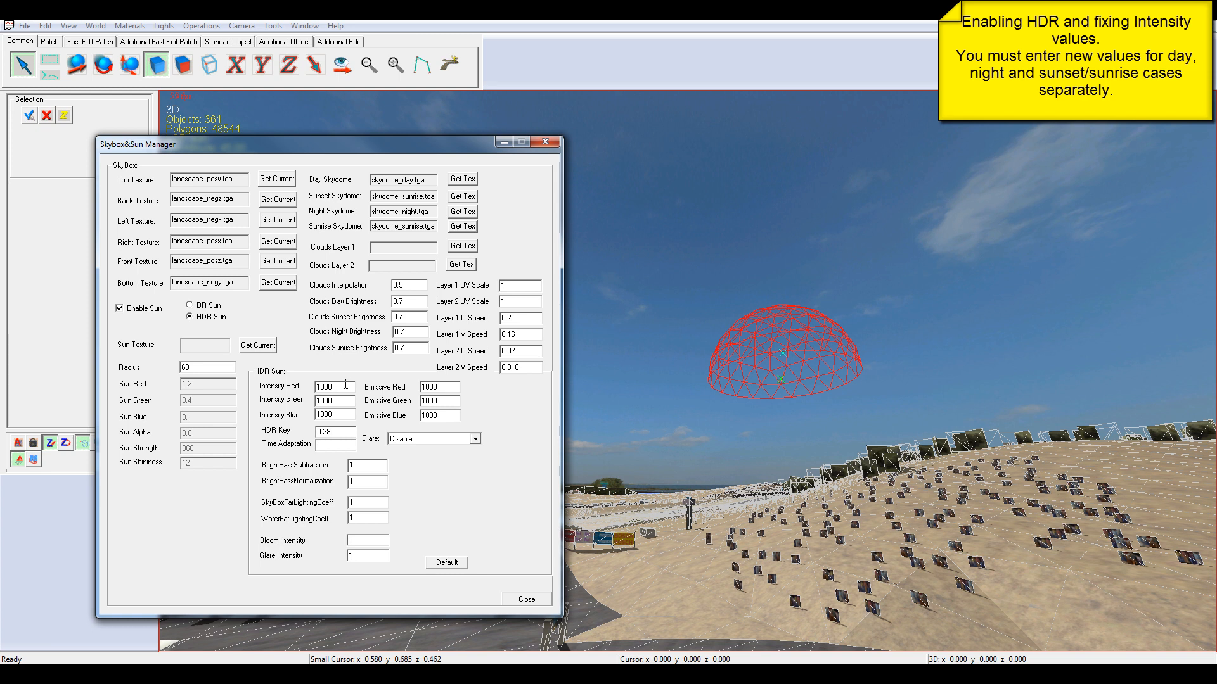
Set the HDR sun's red, green and blue intensities to 100 and the HDR Key to 0.41, and close the manager
key(Tab)
text(100)
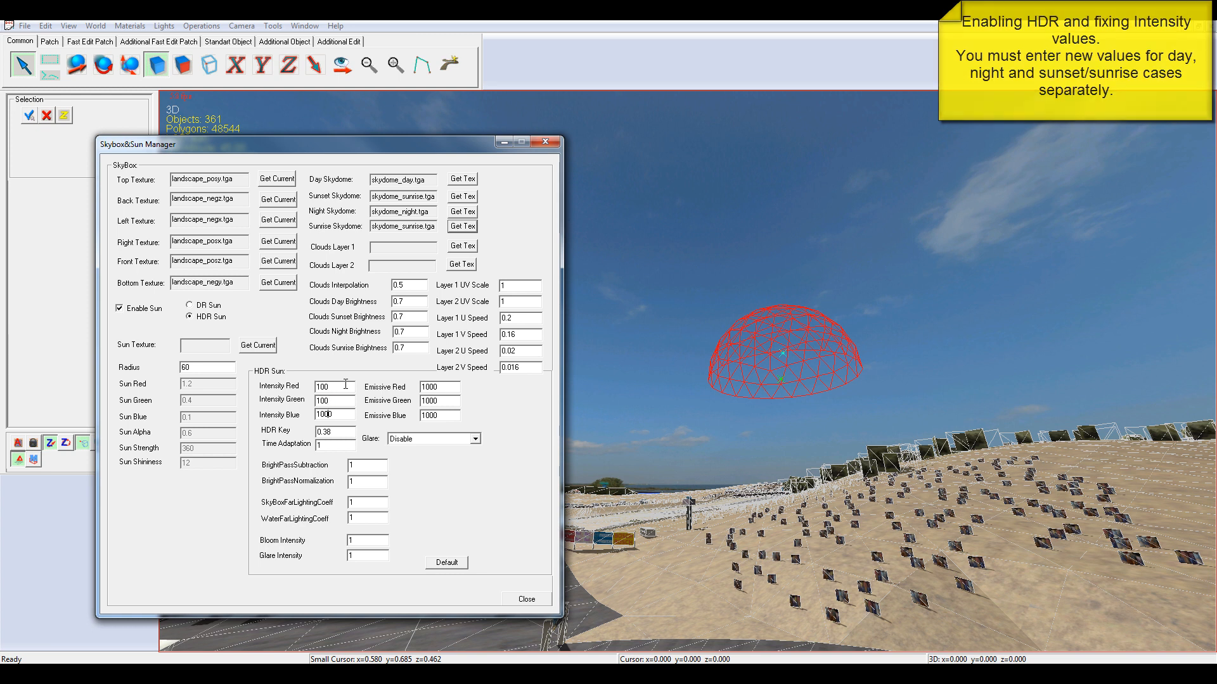
key(Tab)
click(324, 431)
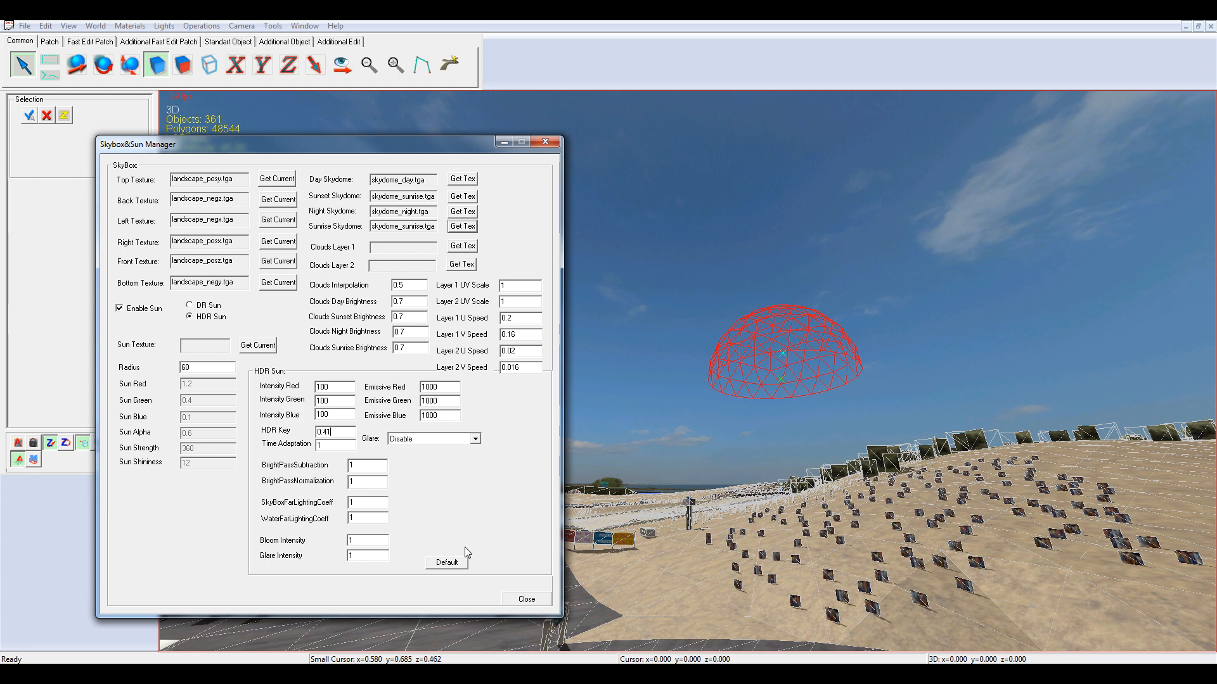
click(526, 599)
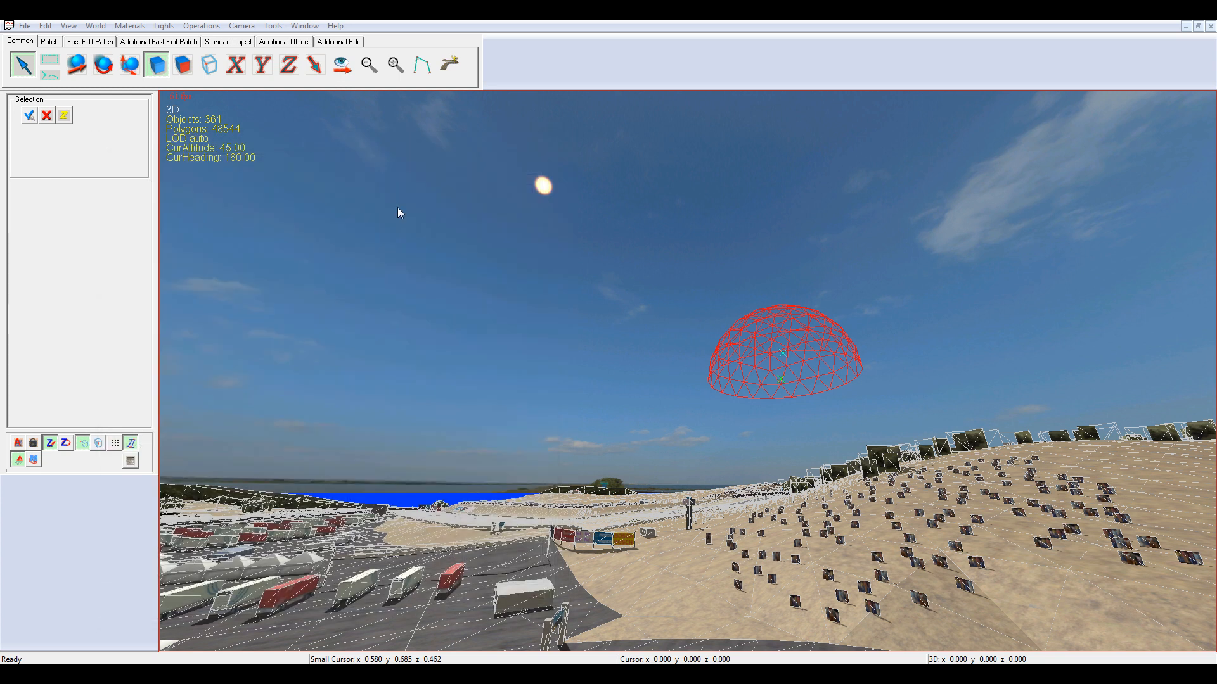
click(140, 27)
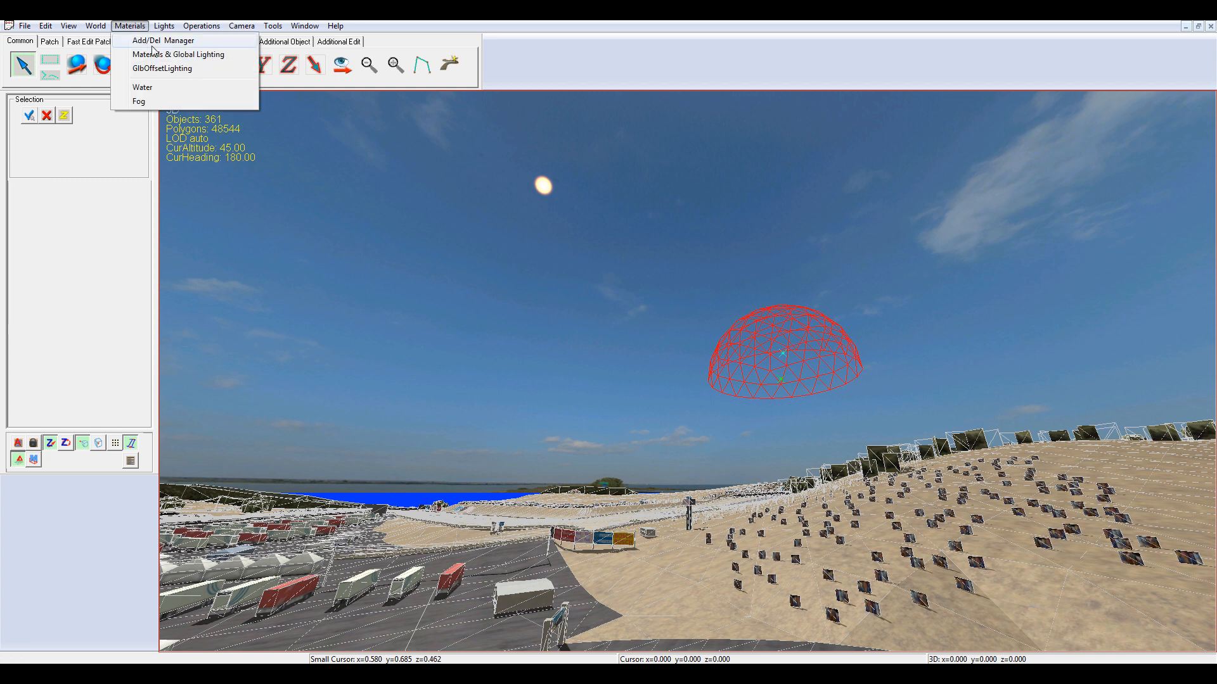
click(152, 40)
click(659, 205)
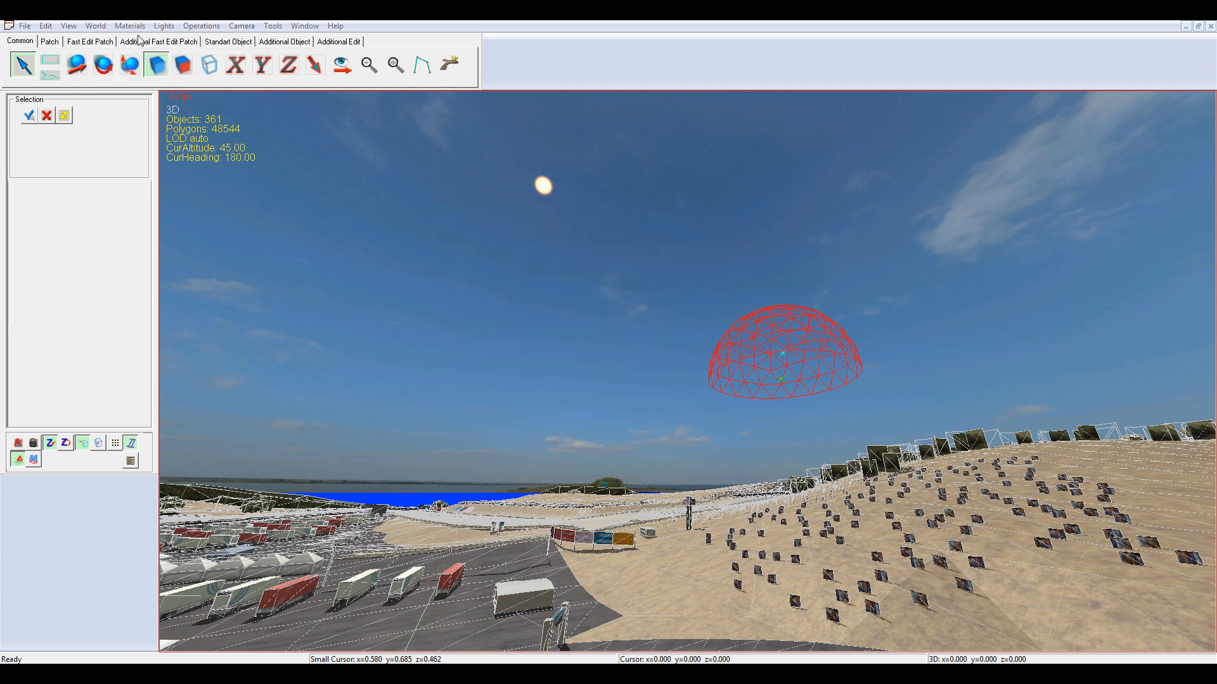
Vary the Time Of Day in Materials & Global Lighting to check the day-to-night sky transition, and restore it to 0.5
click(130, 26)
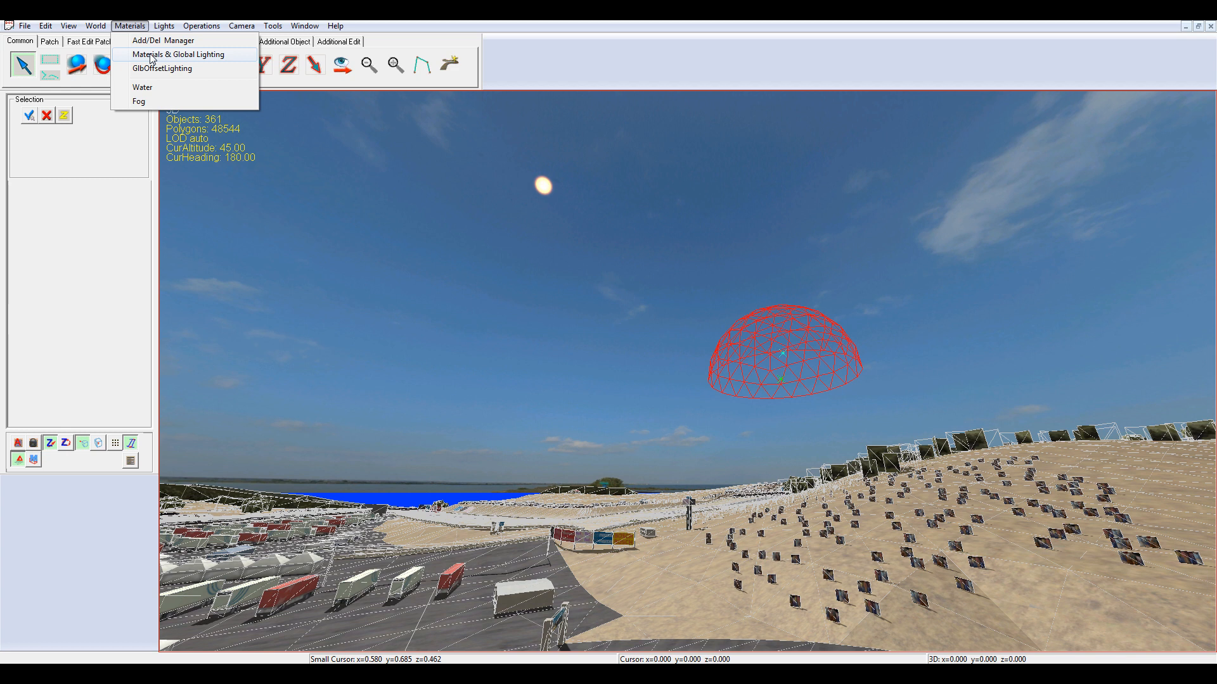
click(152, 55)
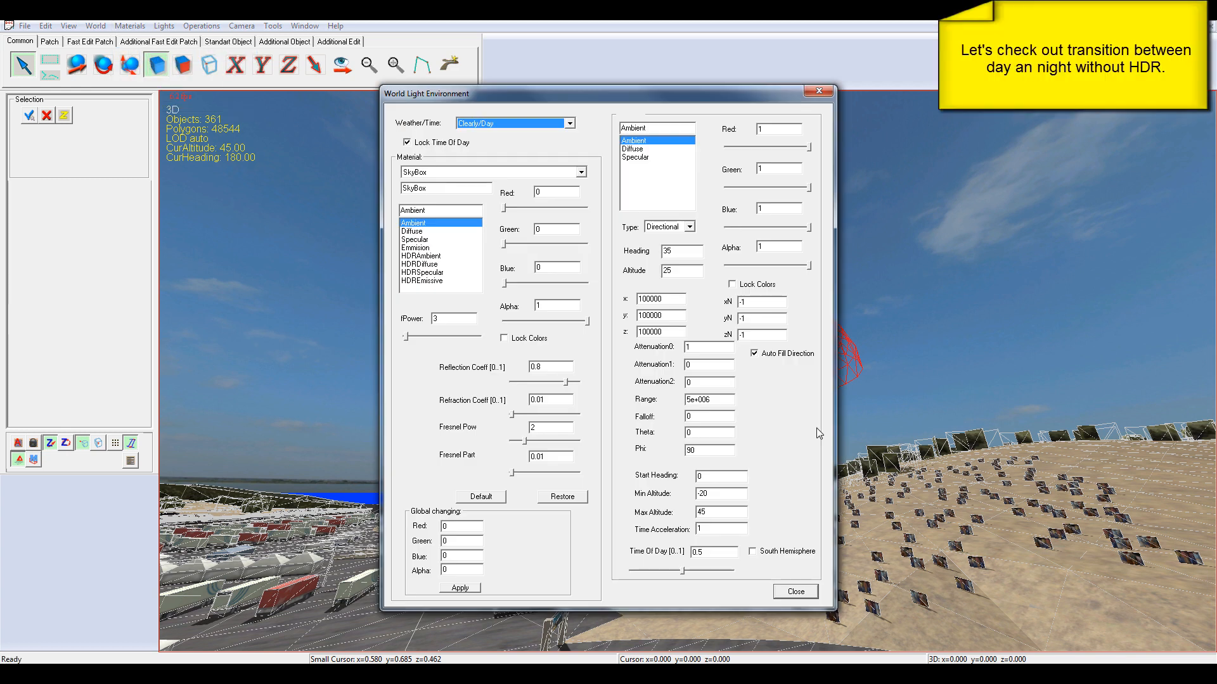
drag(615, 103, 347, 99)
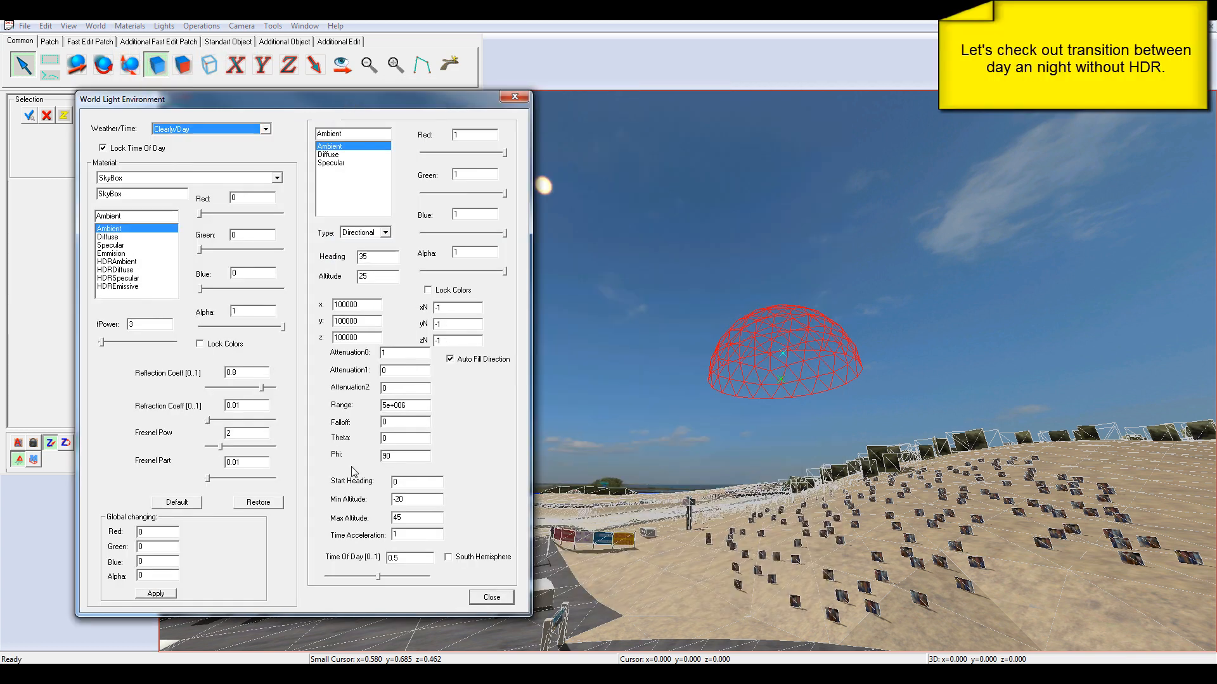
mouse_move(377, 578)
mouse_down()
mouse_move(440, 577)
mouse_move(332, 575)
mouse_move(382, 578)
mouse_up()
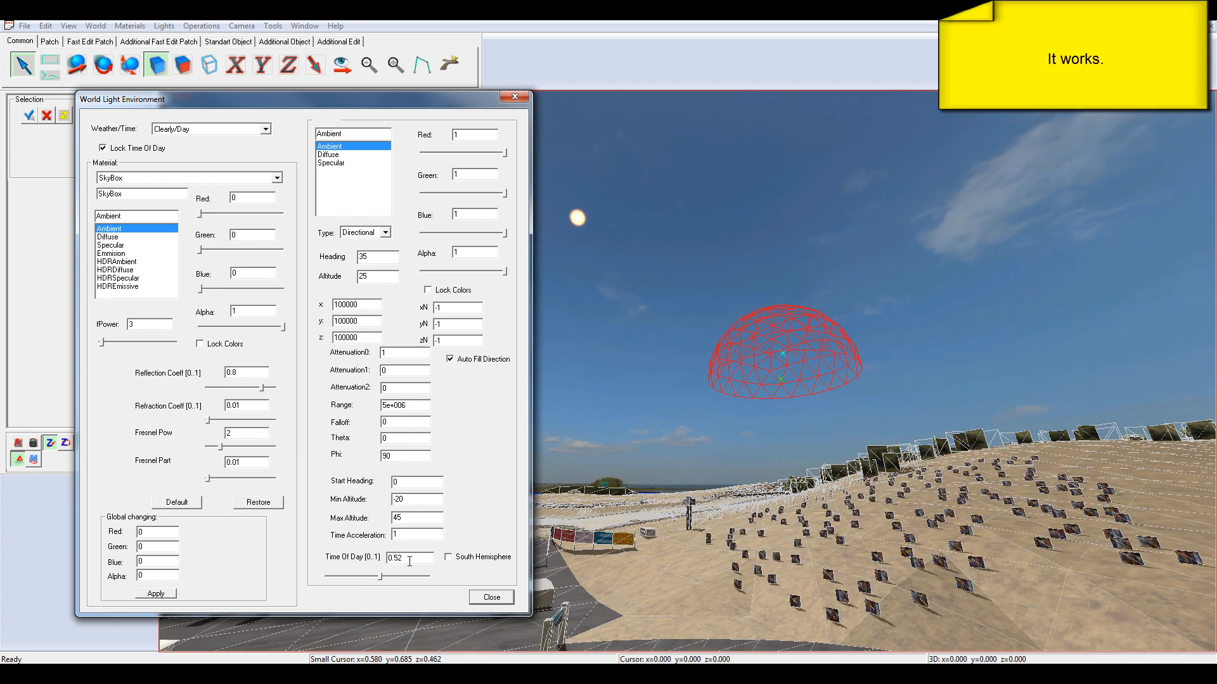
key(Return)
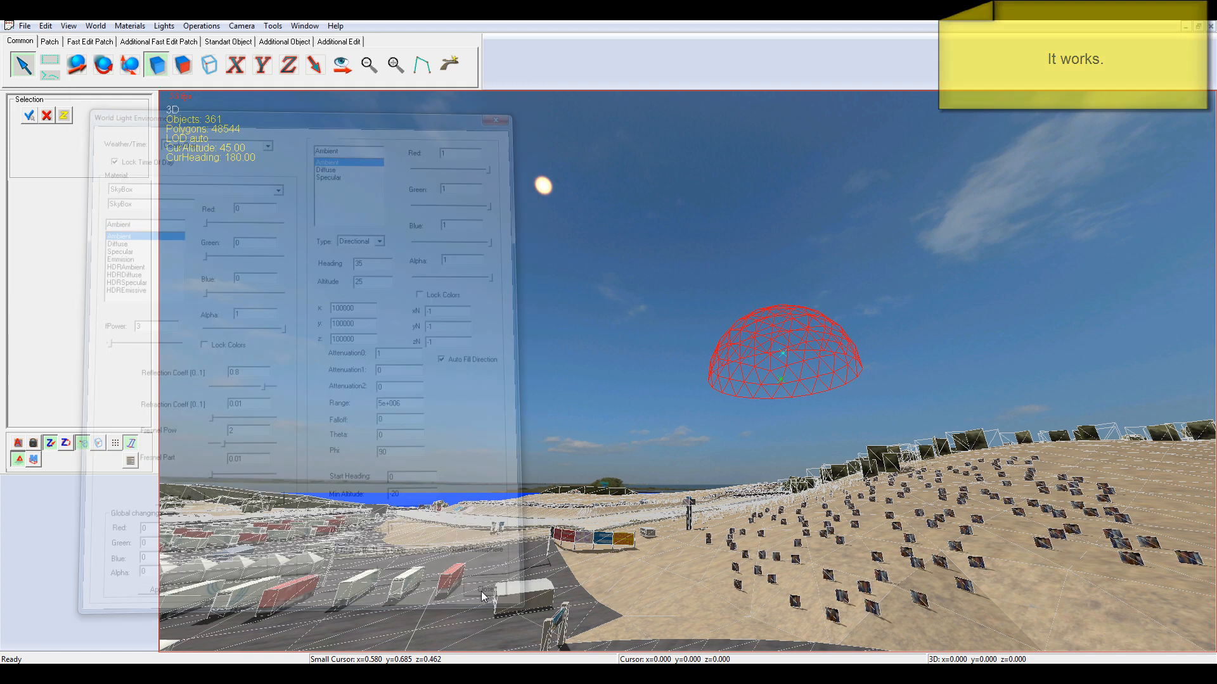
Turn off the Wire Frame Added rendering in the edit options
click(129, 460)
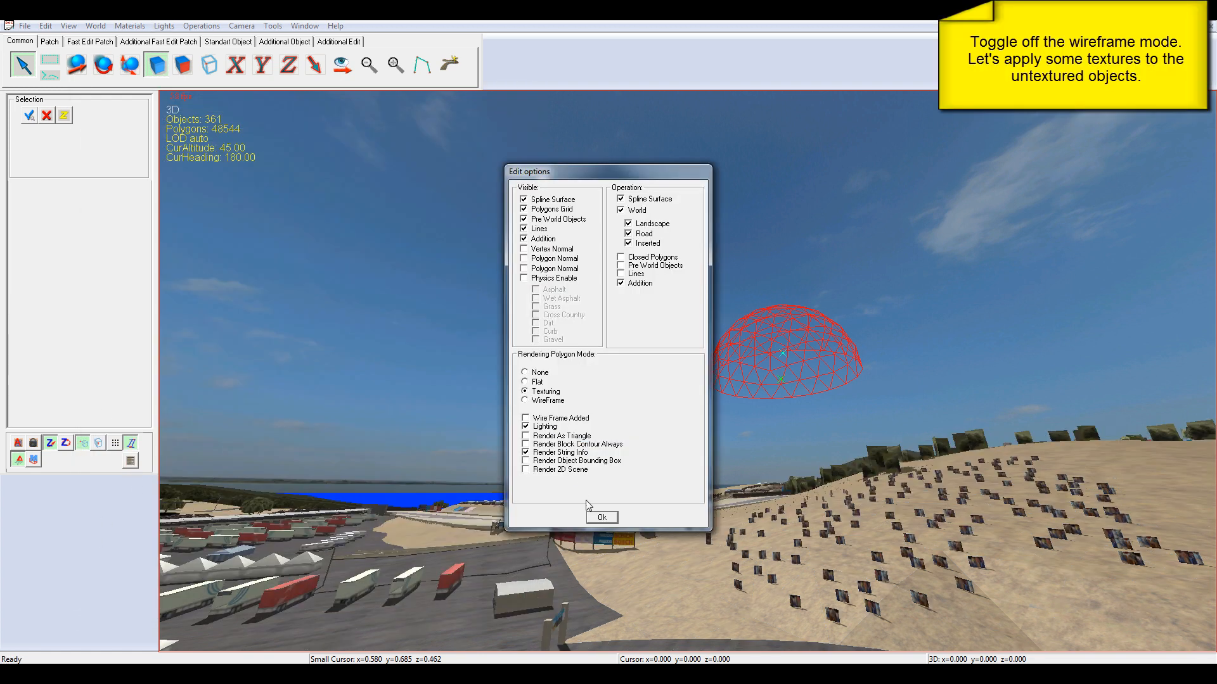
click(599, 518)
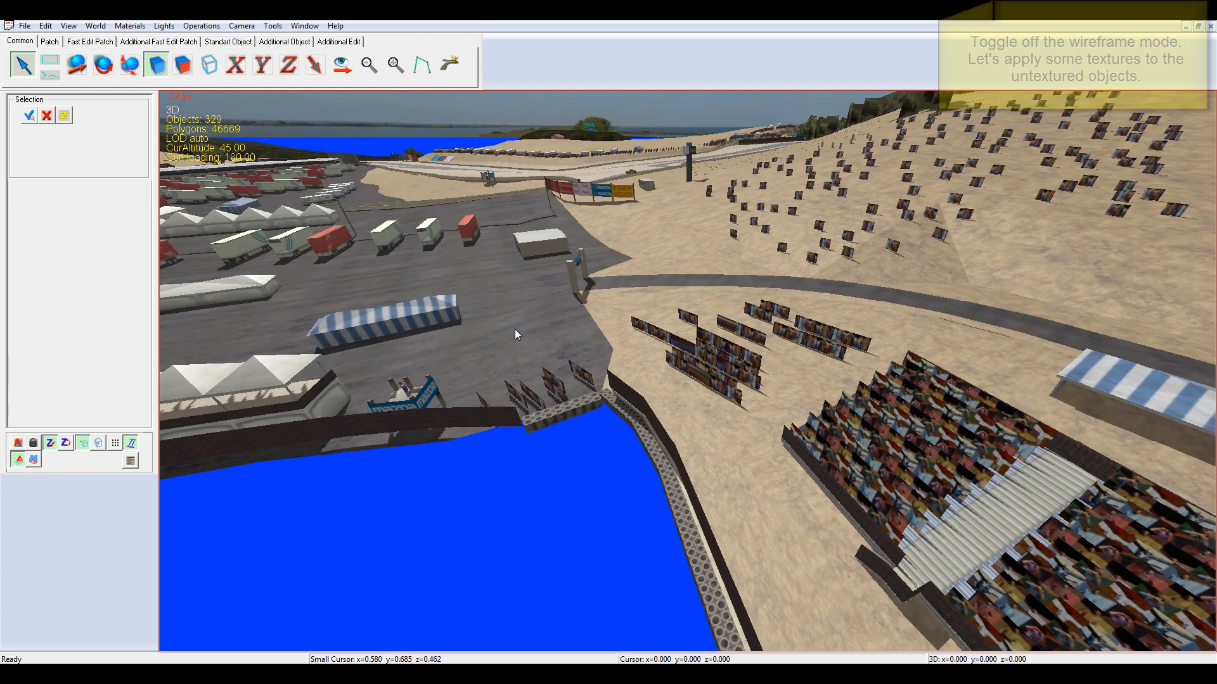
Examine the polygon grid and per-polygon textures of the untextured blue ground object beside the track in its object properties
key(Up)
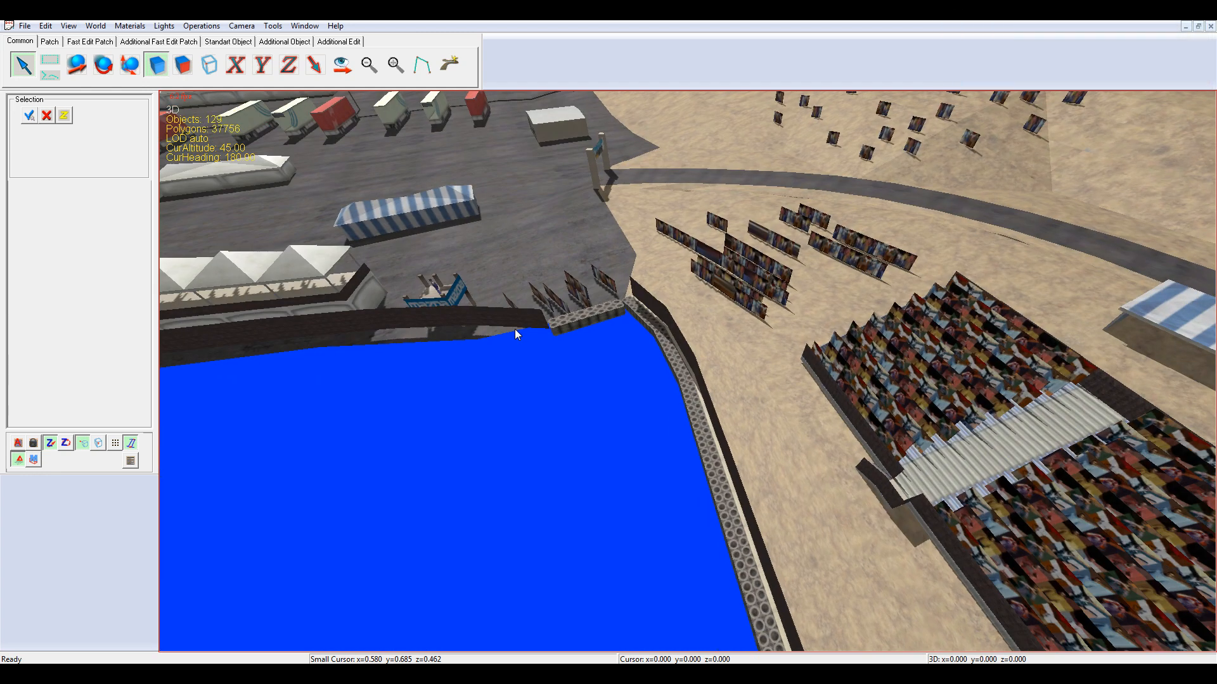
key(Left)
key(Page_Up)
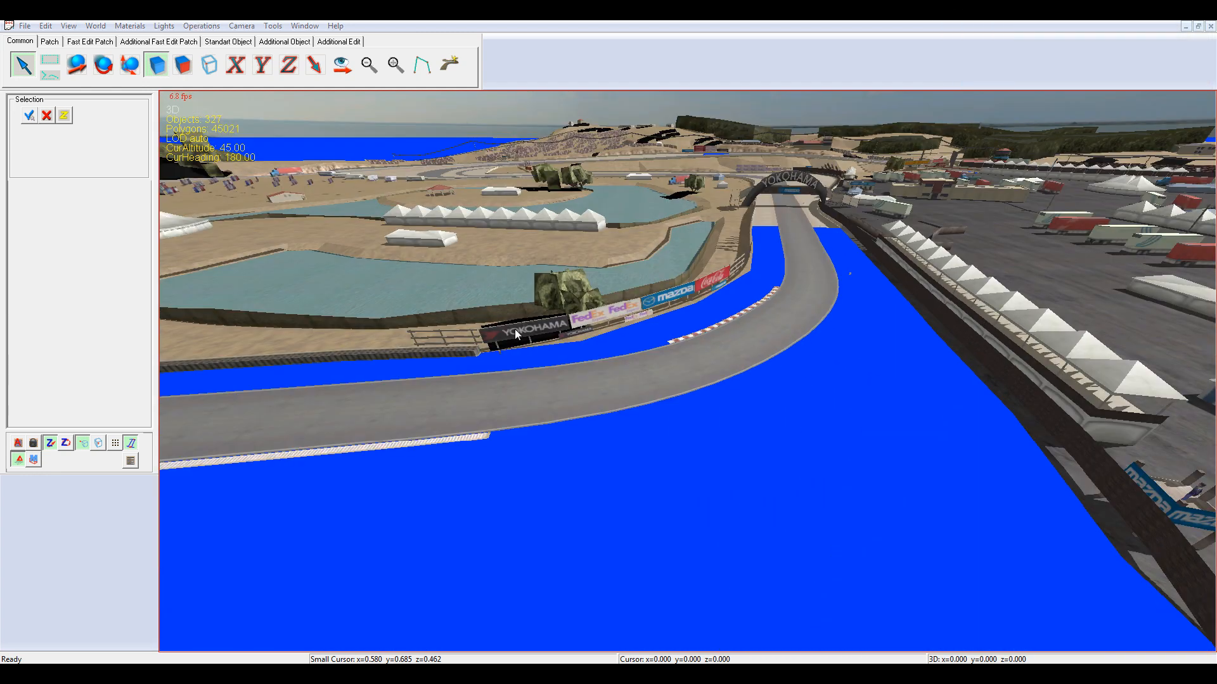
key(Up)
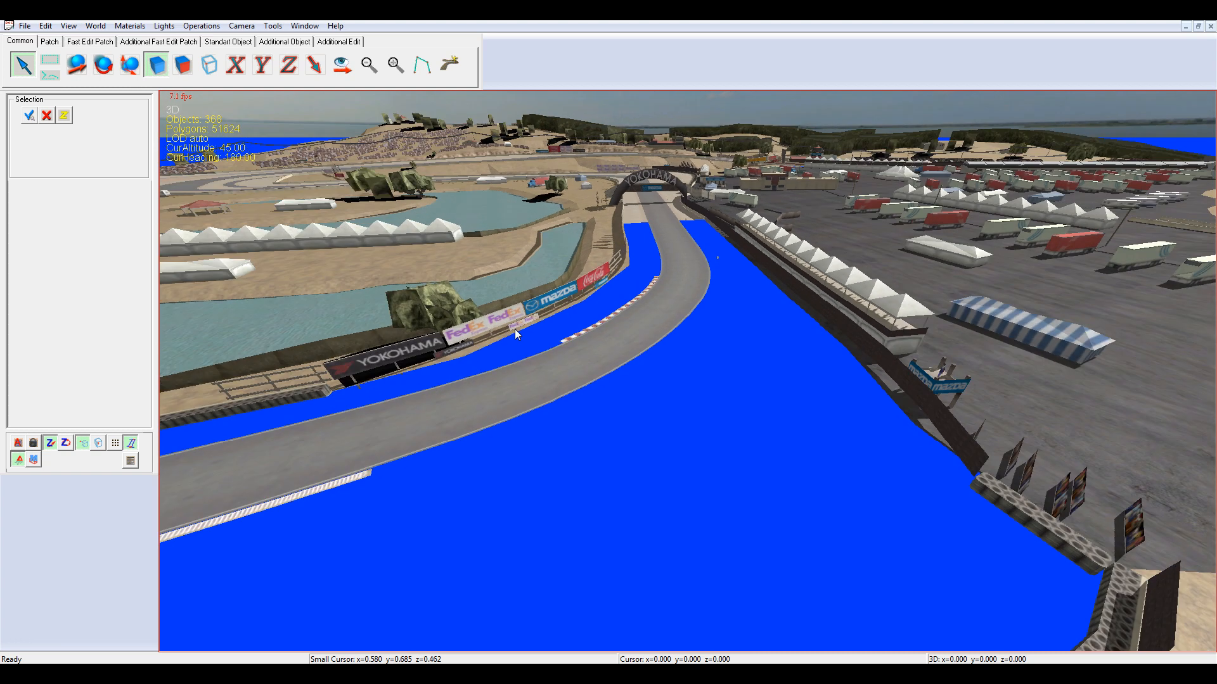
click(815, 420)
right_click(764, 437)
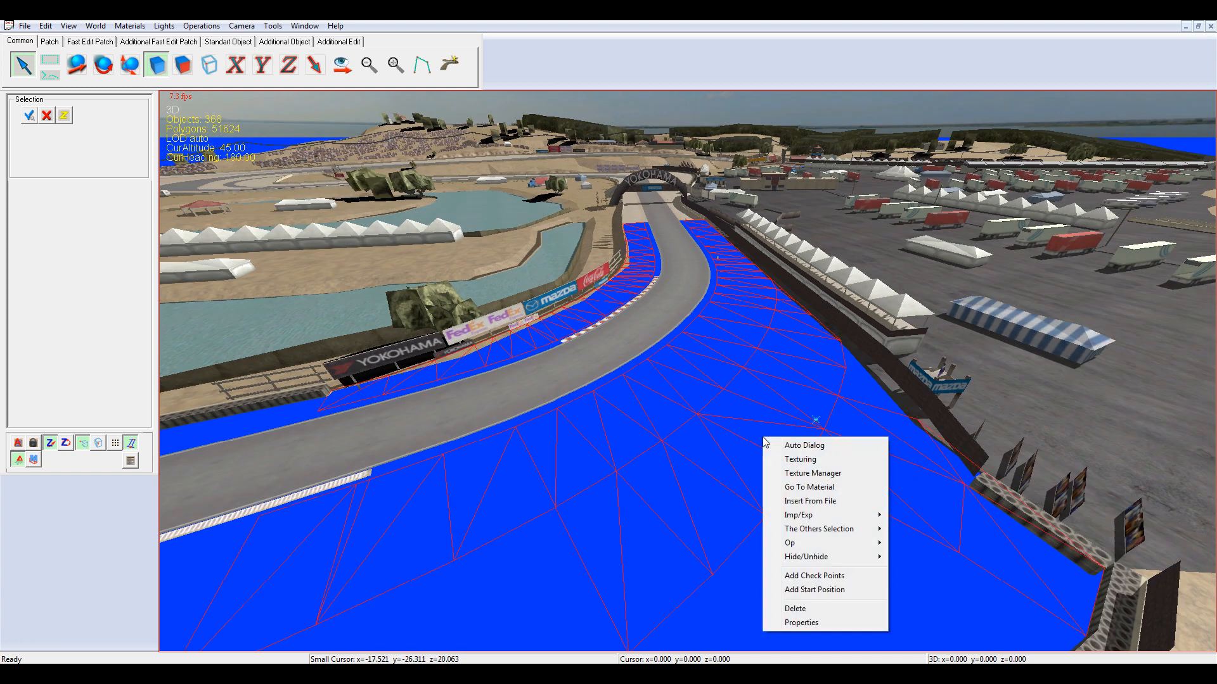
click(809, 625)
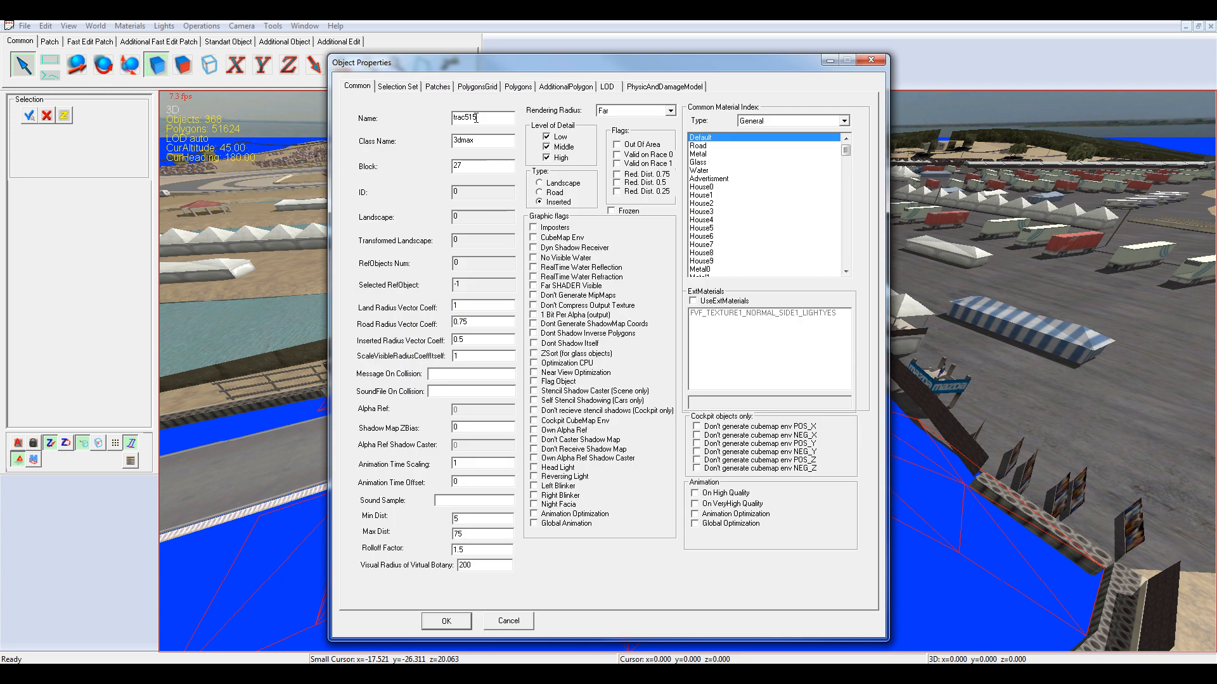
click(477, 87)
click(385, 130)
click(517, 87)
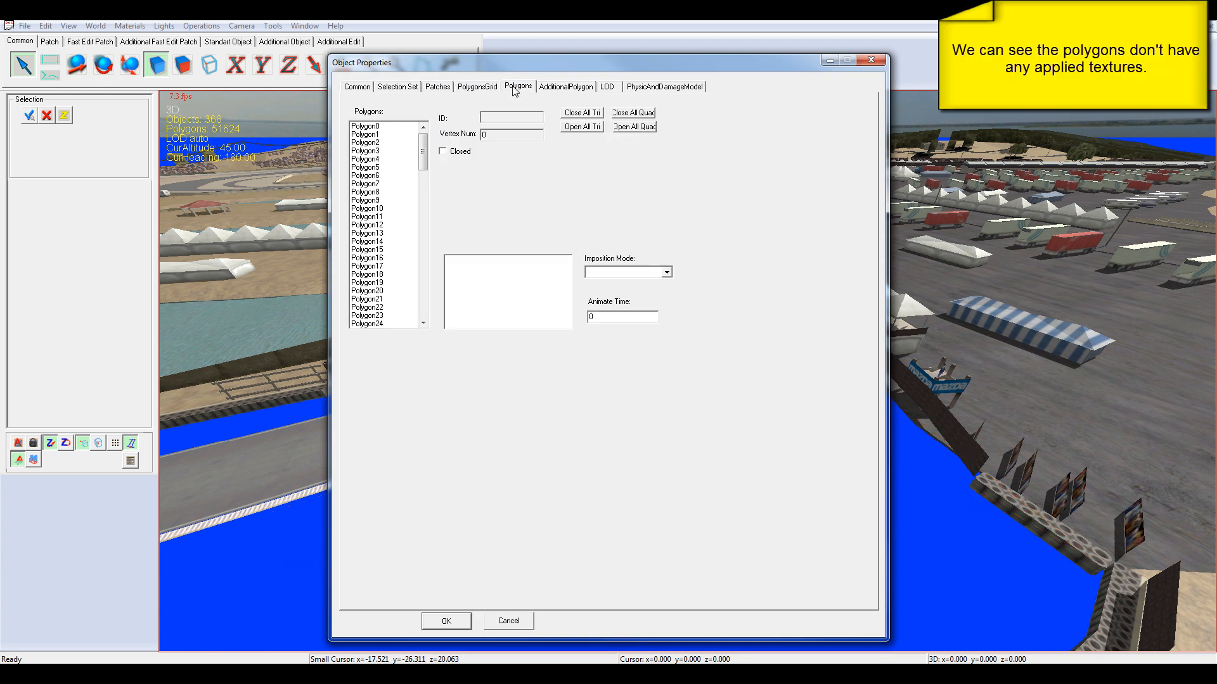
click(388, 168)
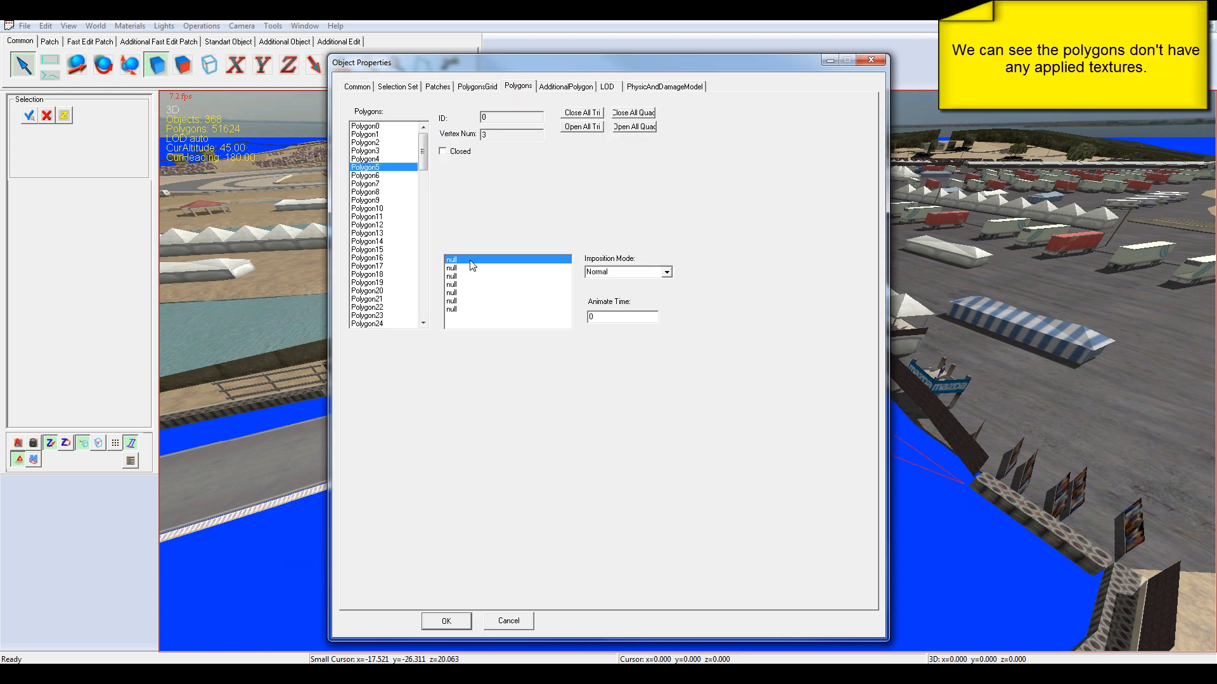
click(871, 59)
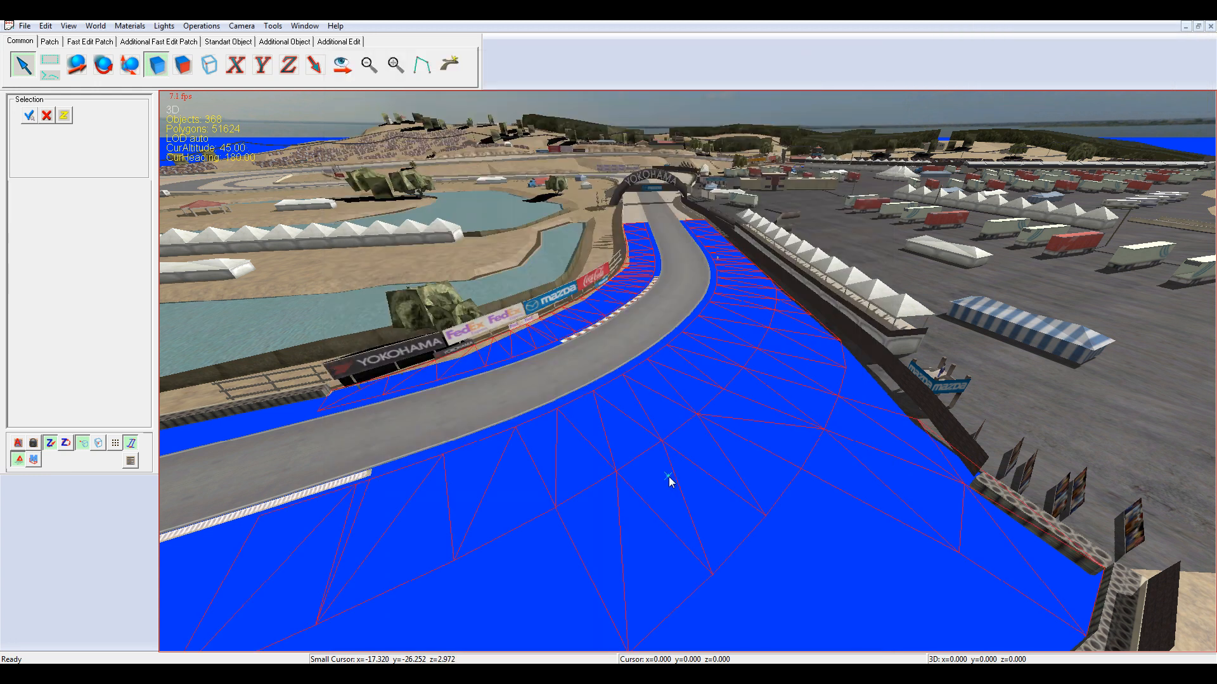
Bring up the Texture Manager and switch the static texture pack to original.trc
click(272, 26)
click(291, 55)
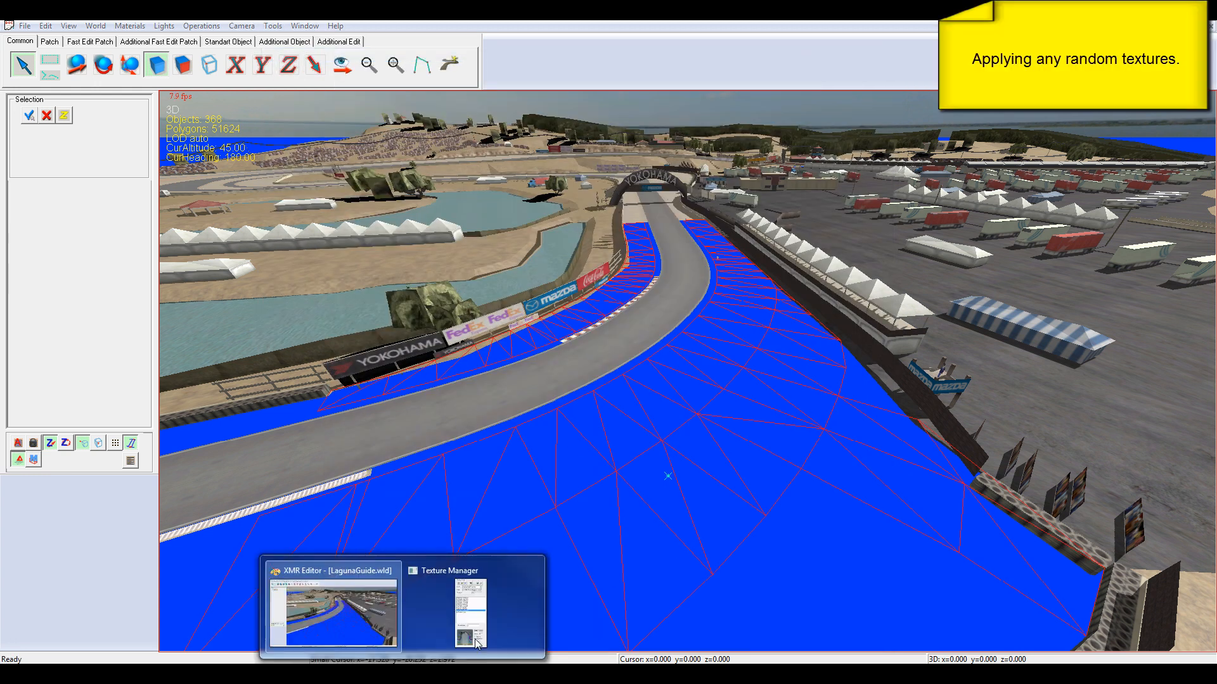
click(493, 626)
click(923, 211)
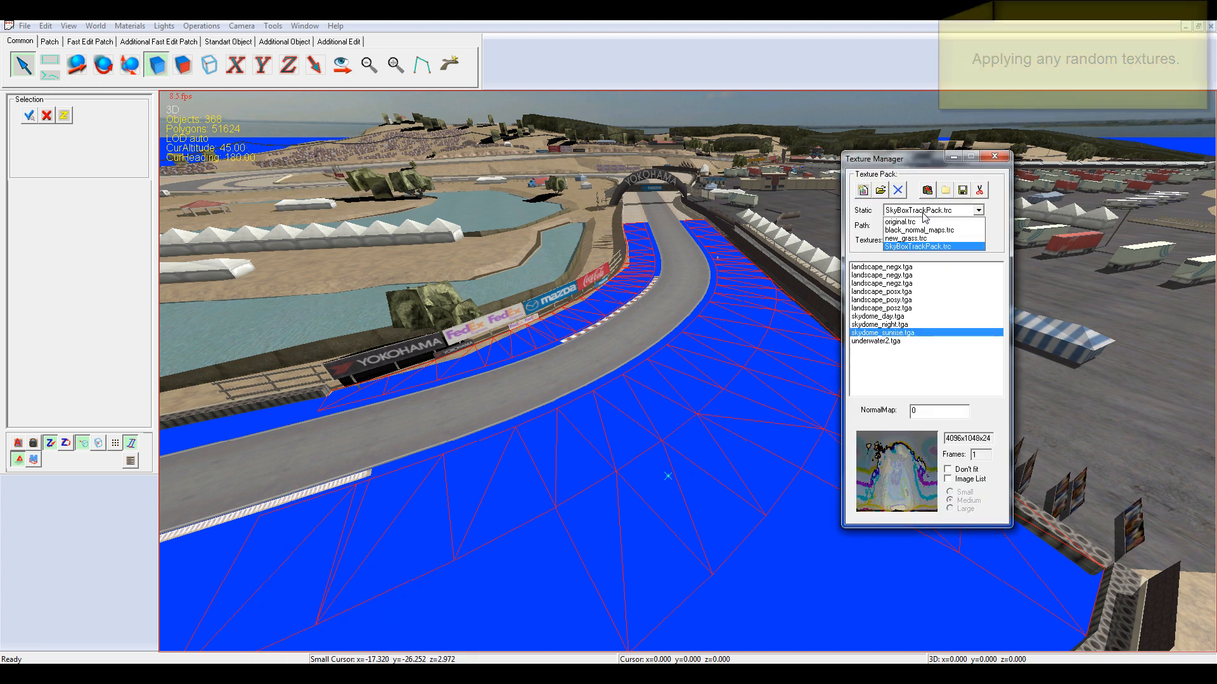
click(917, 227)
click(909, 211)
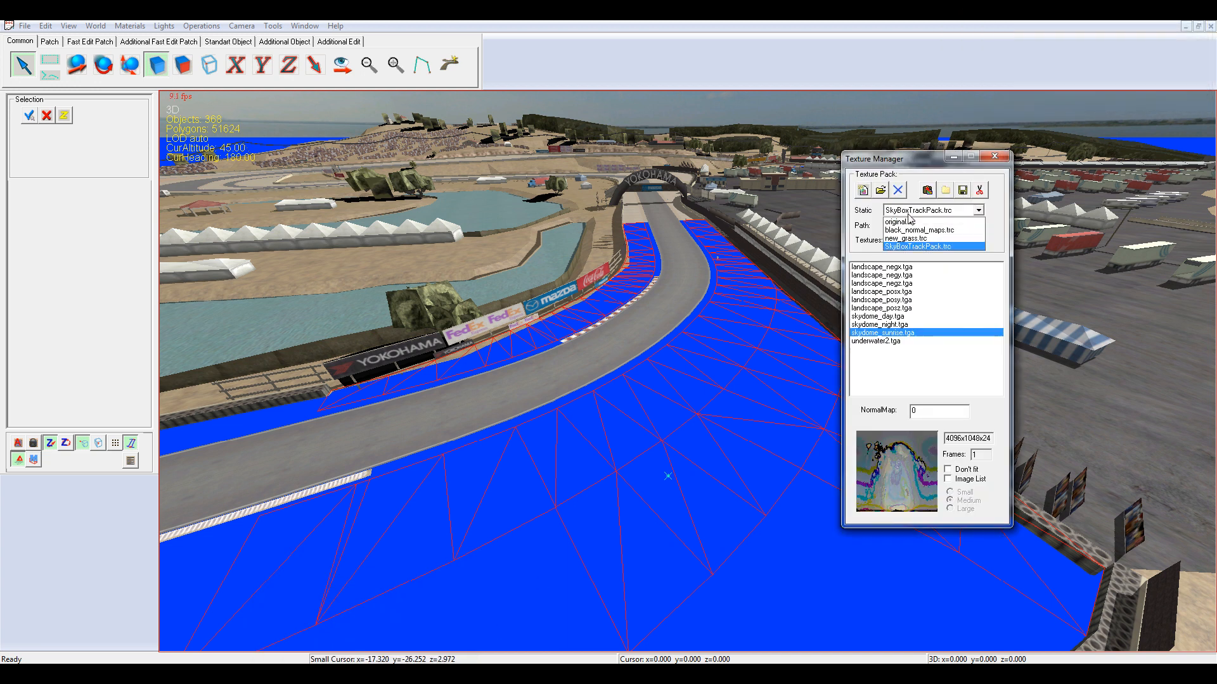
click(910, 221)
Preview the bridge, sign and sponsor textures in the original.trc pack to find one for the selected ground object
click(903, 277)
click(893, 299)
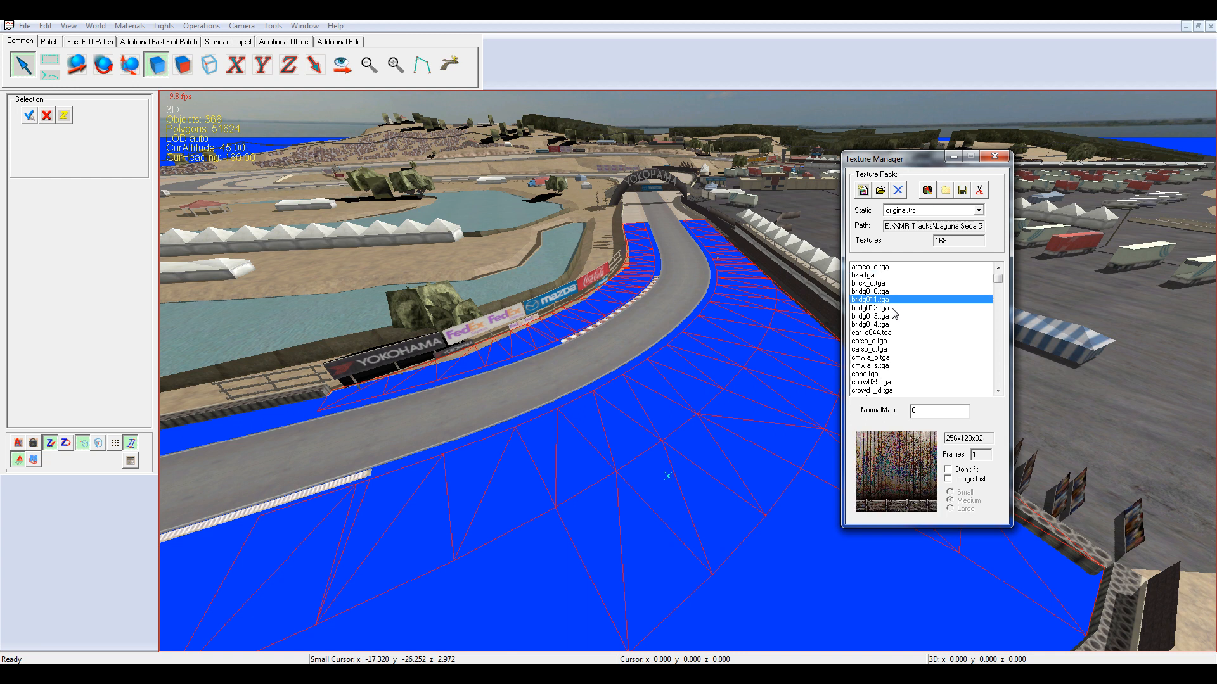
click(888, 341)
drag(994, 281, 998, 318)
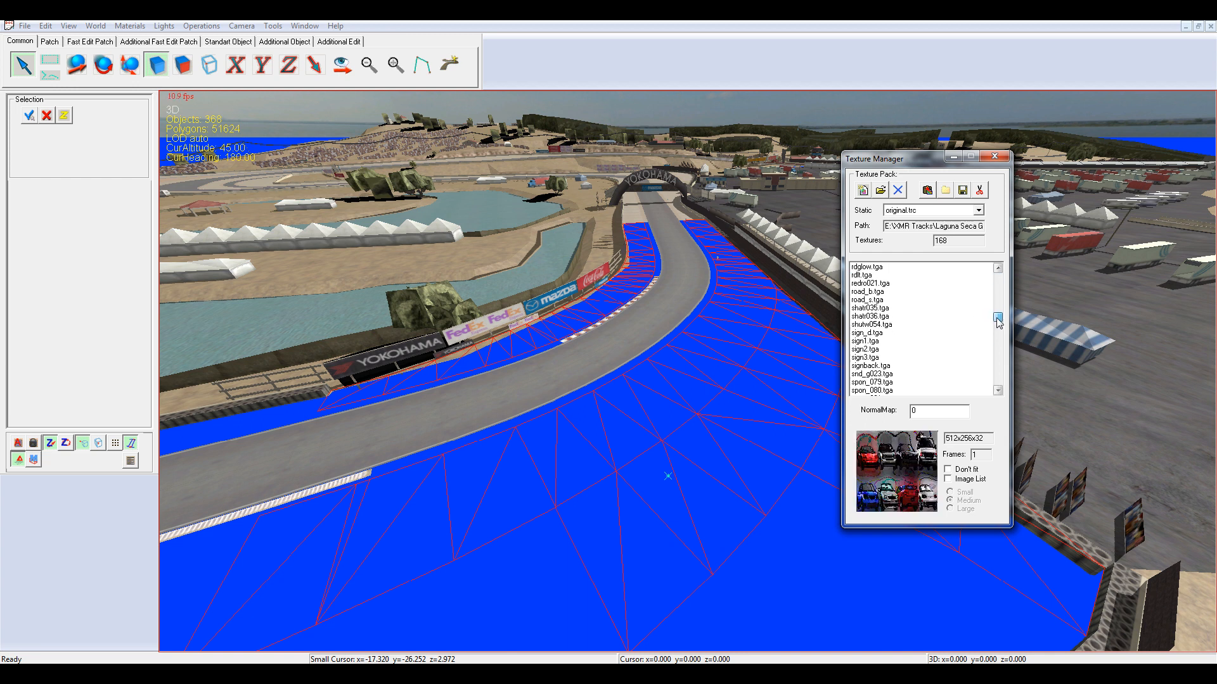
click(874, 341)
click(879, 318)
click(878, 341)
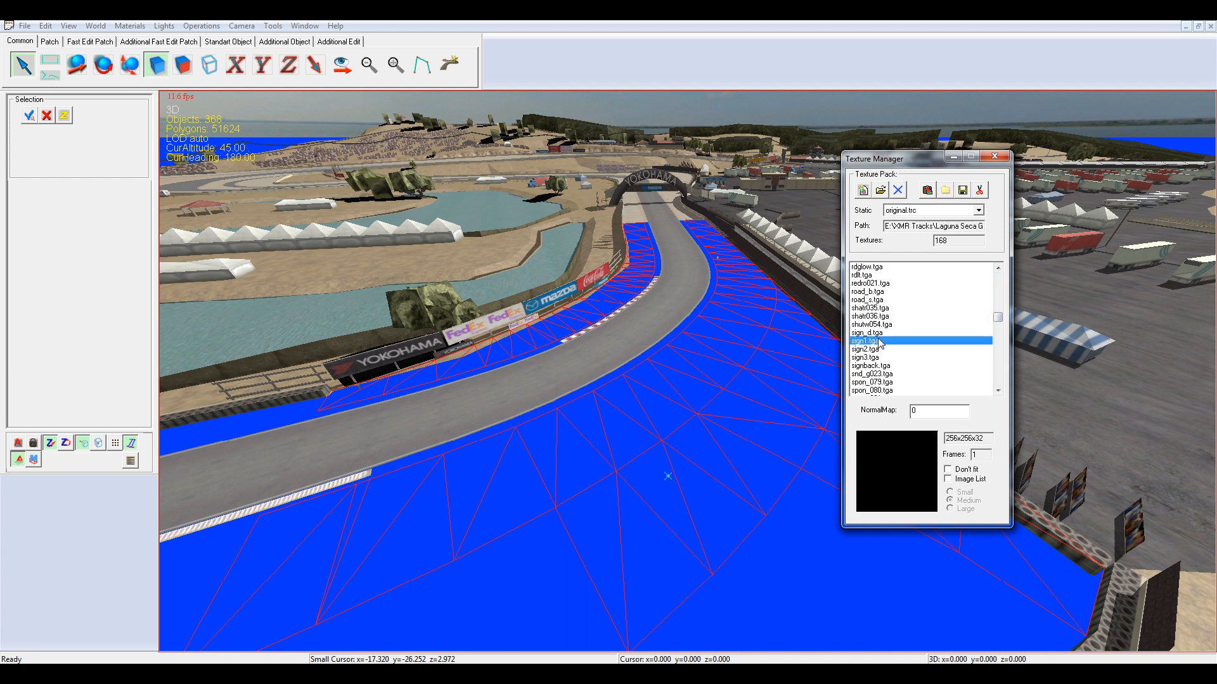
click(890, 366)
scroll(905, 374, down, 1)
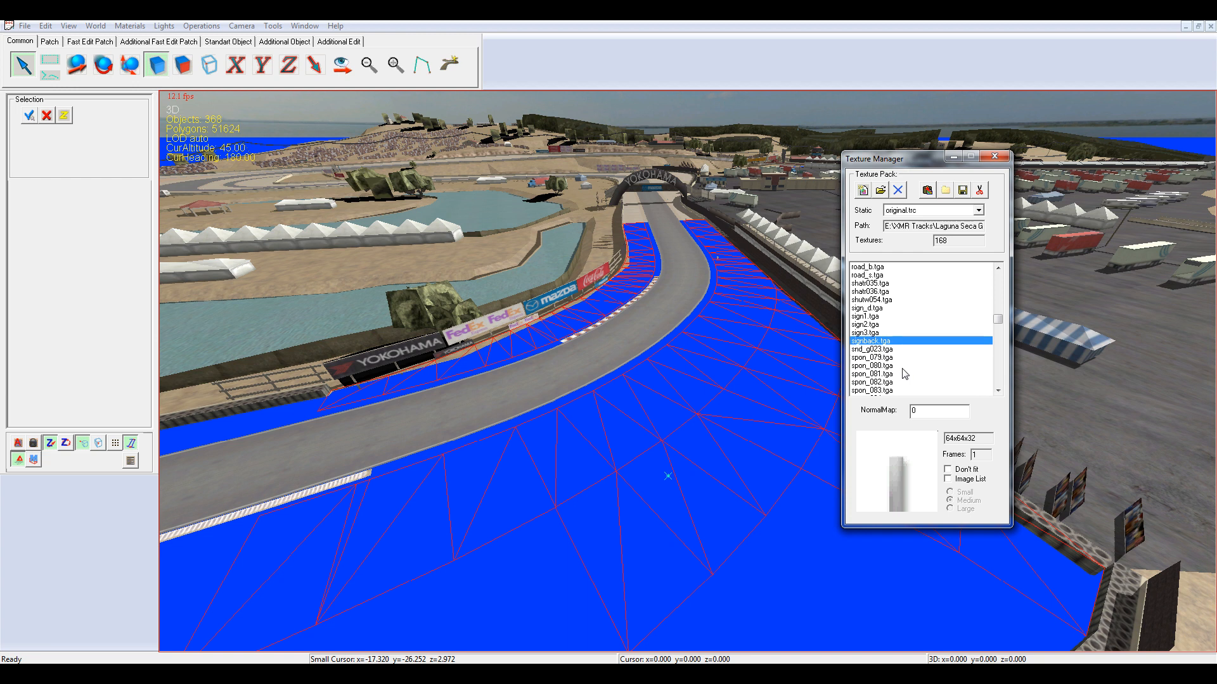
click(874, 350)
click(869, 365)
click(870, 357)
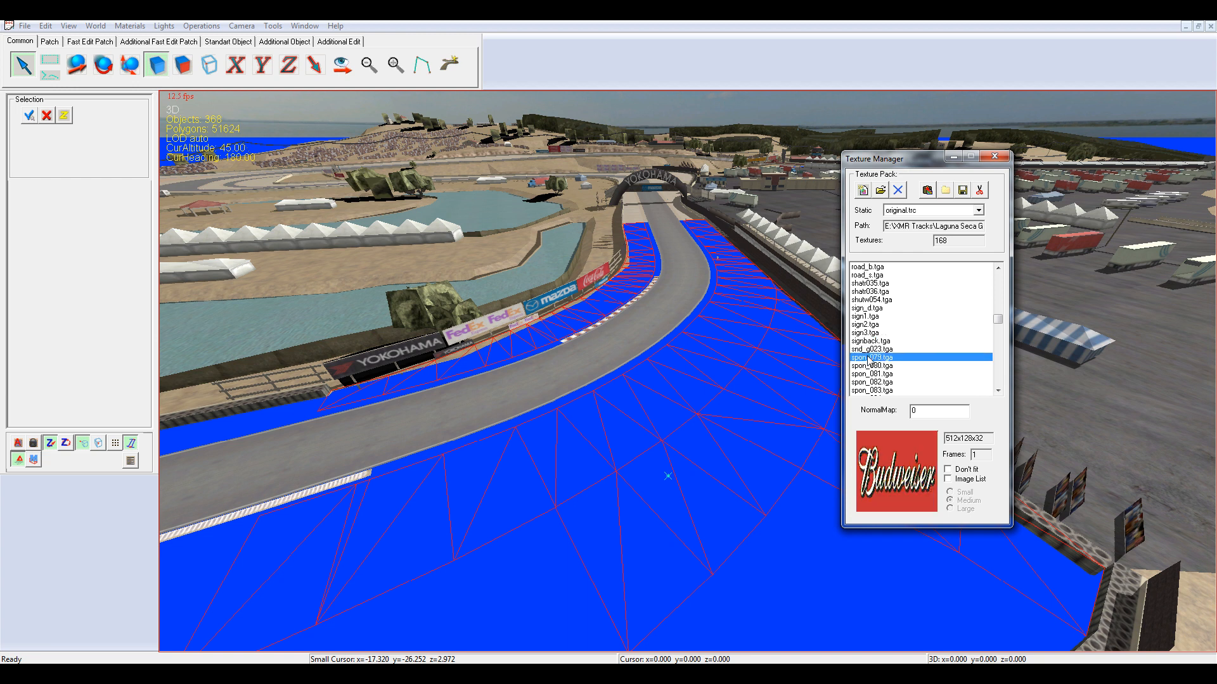
Apply the Bosch sponsor texture to the selected trackside ground object, with Skip null Textures turned off
key(Escape)
right_click(658, 425)
click(679, 448)
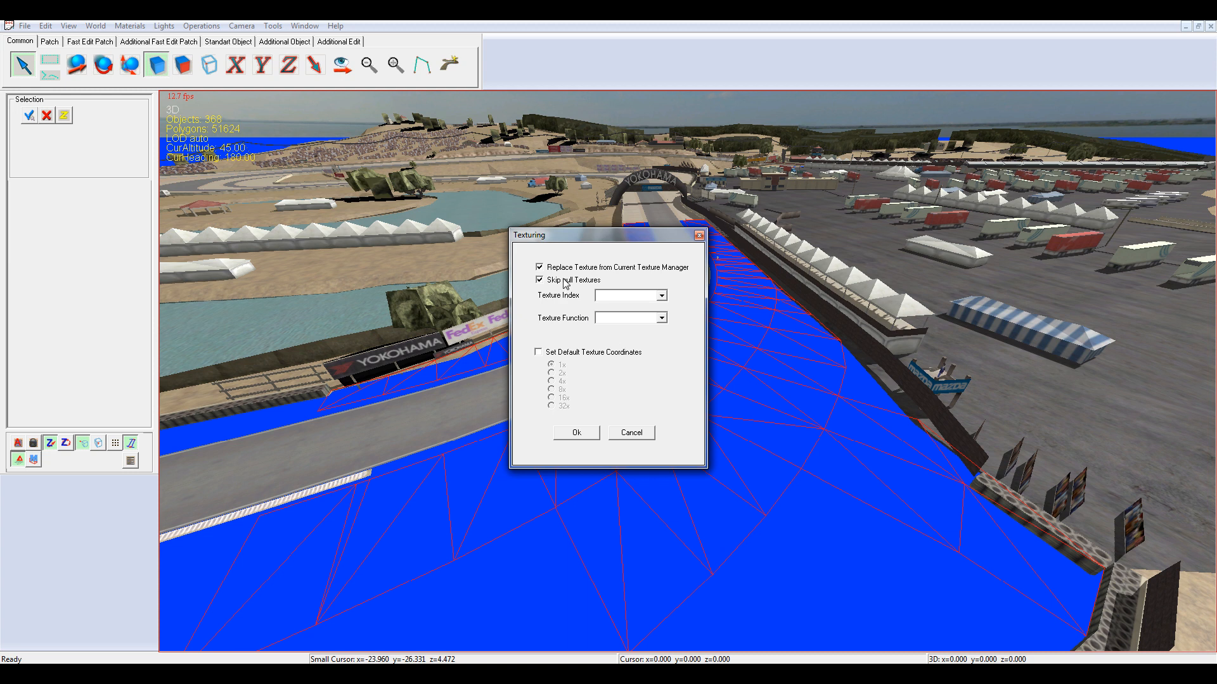
click(591, 434)
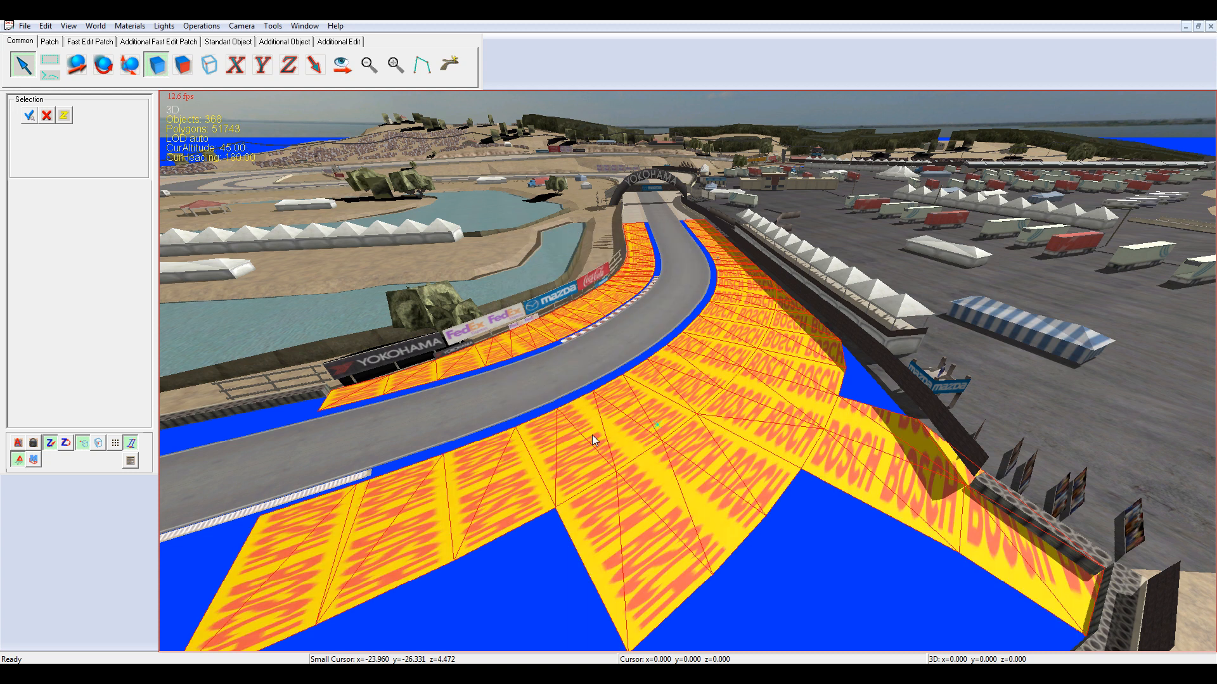
Check the properties of the sandy terrain object around the lake to find which texture its polygons use
click(491, 591)
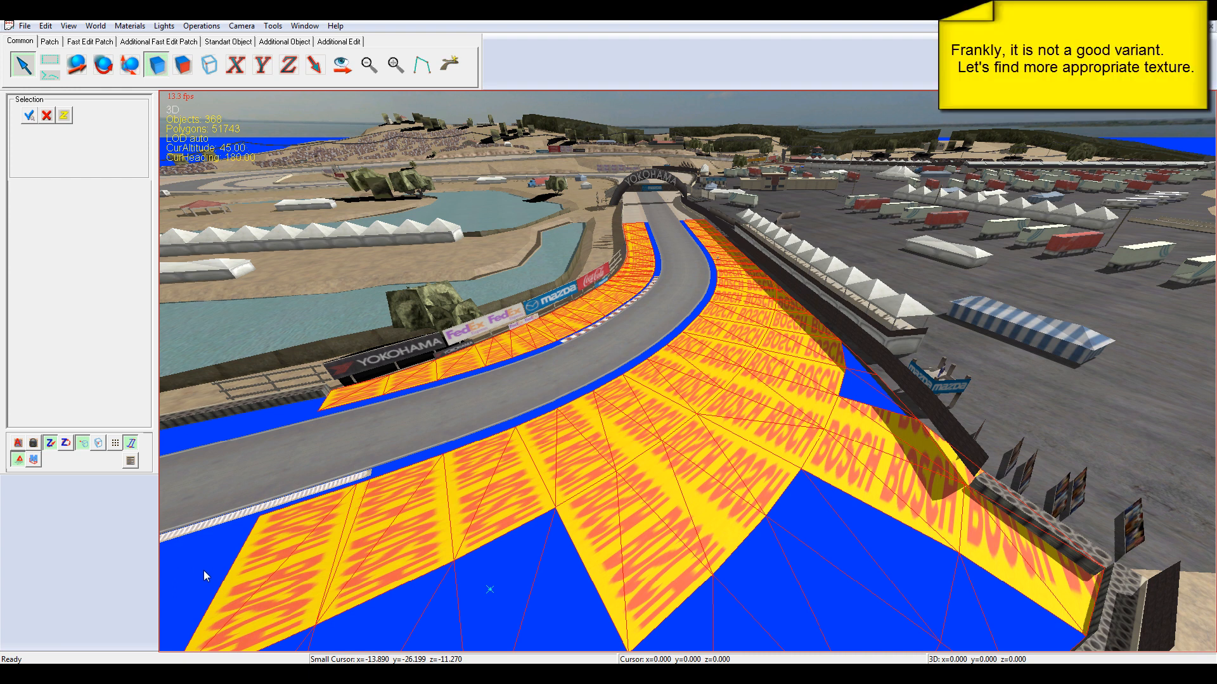
click(297, 418)
click(475, 261)
right_click(476, 261)
click(515, 447)
click(366, 87)
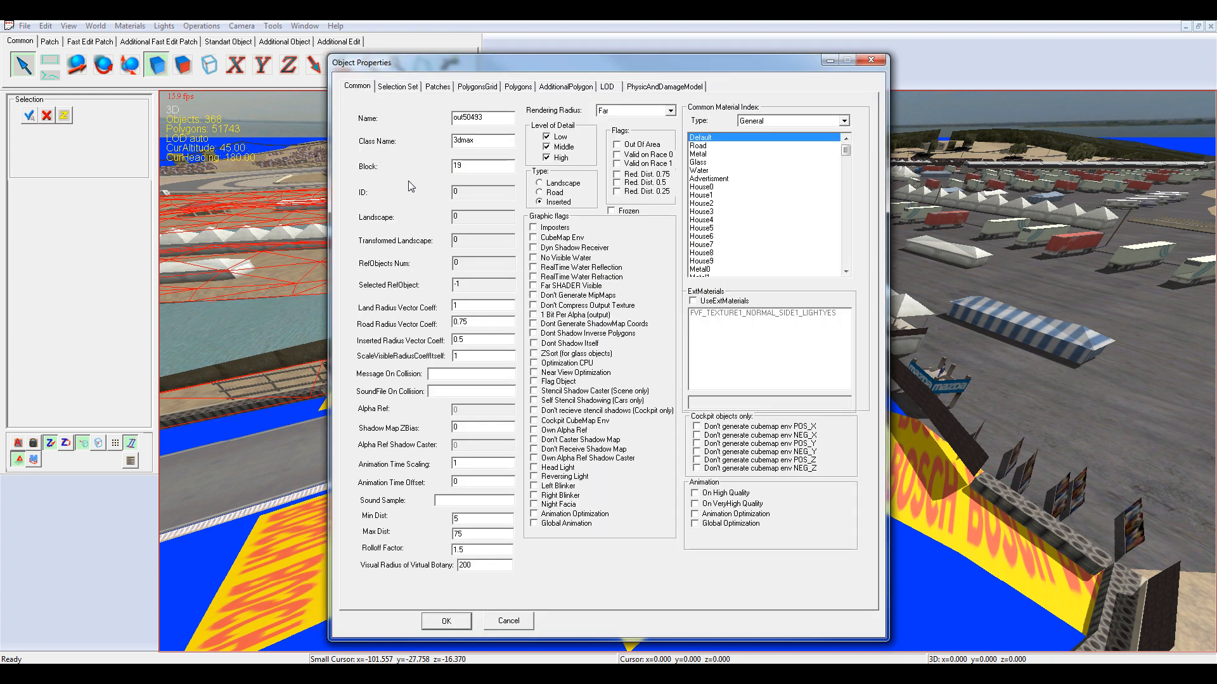
click(477, 87)
click(377, 129)
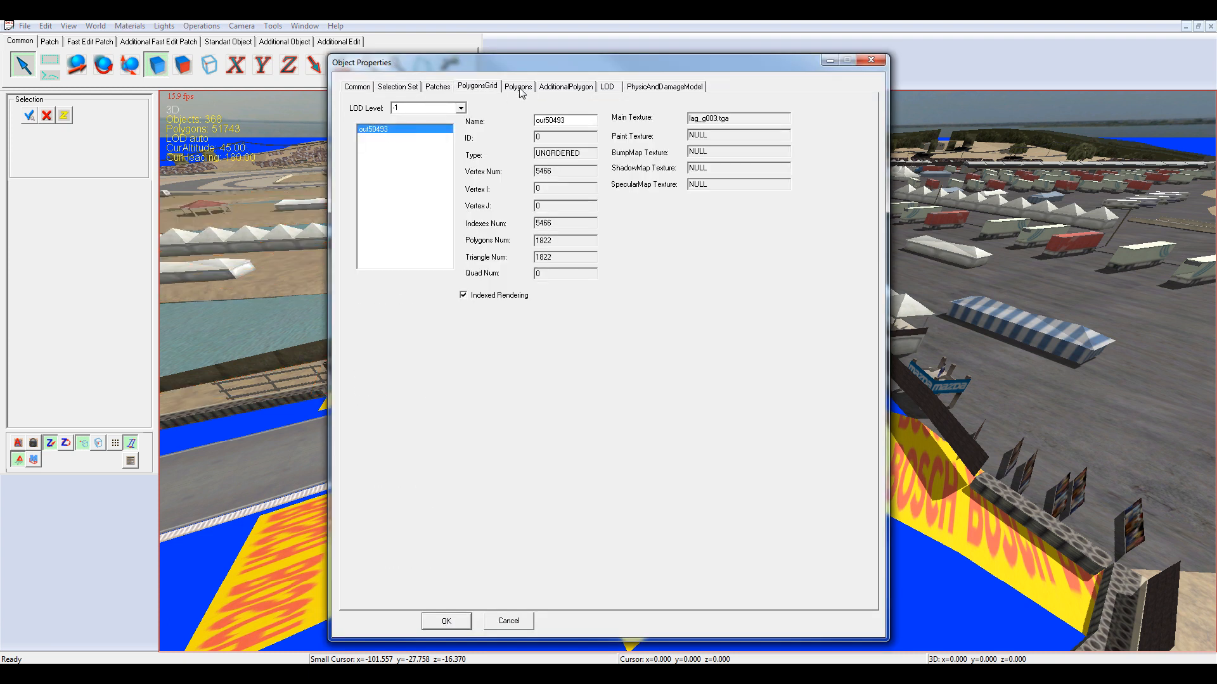
click(517, 87)
click(377, 159)
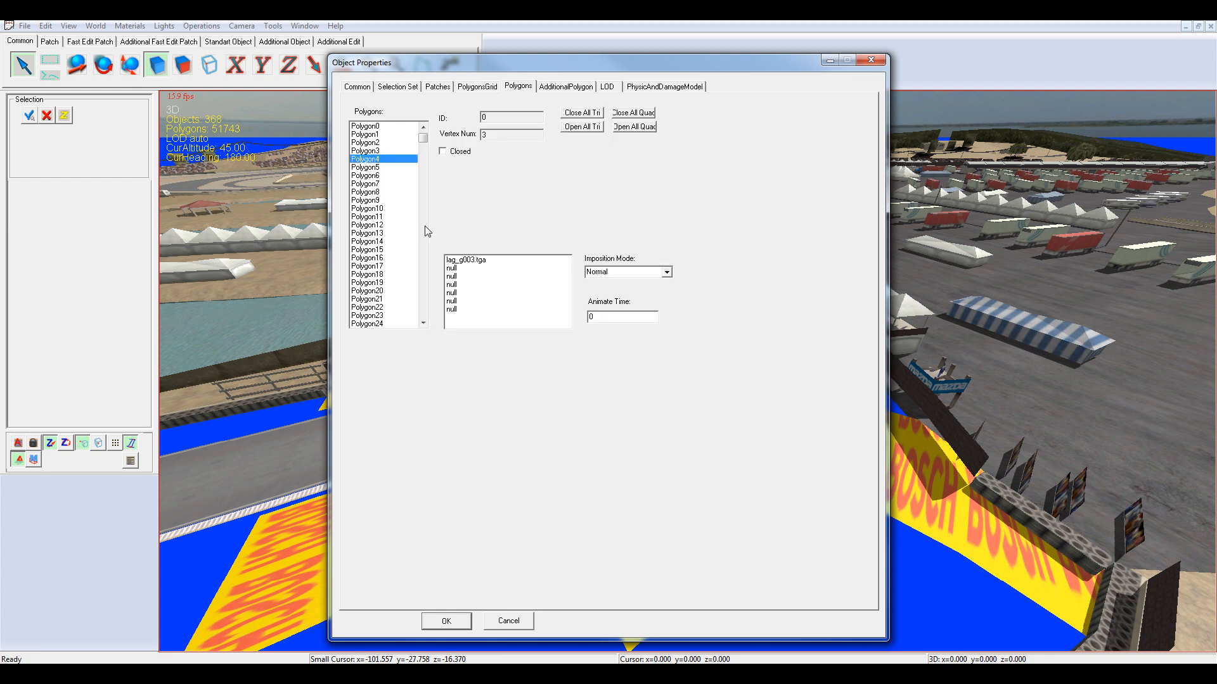
click(468, 262)
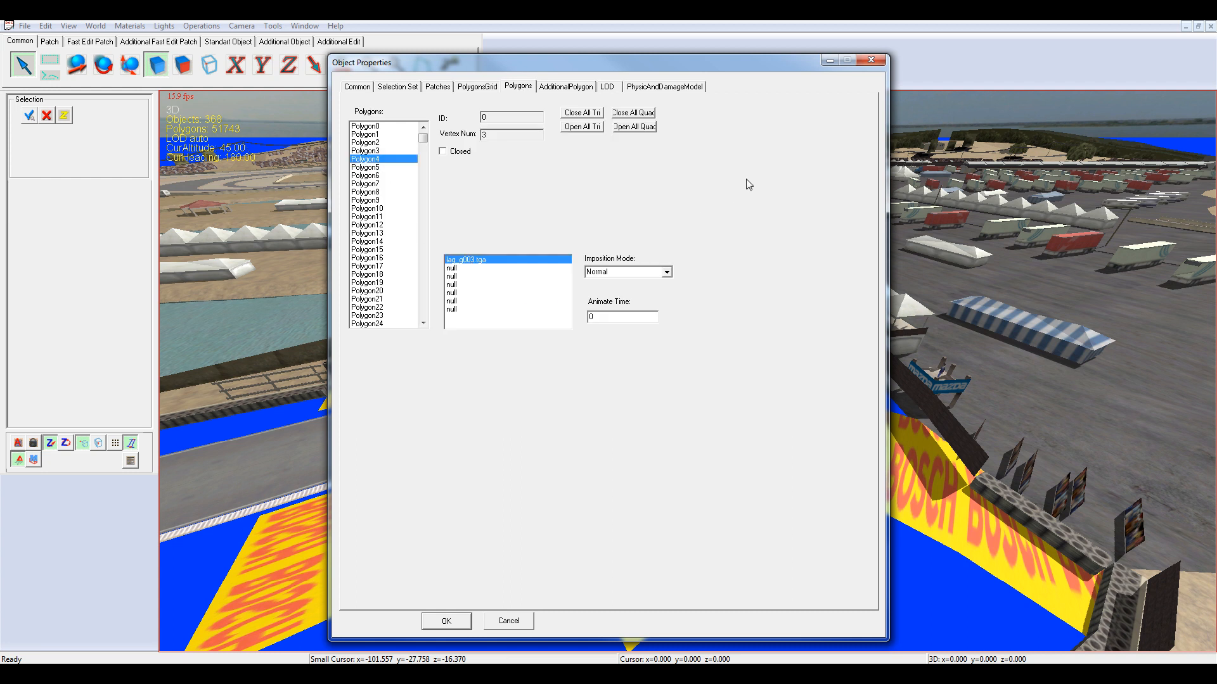
click(868, 61)
Choose lag_g003.tga as the current texture in the Texture Manager and minimize the manager
right_click(458, 250)
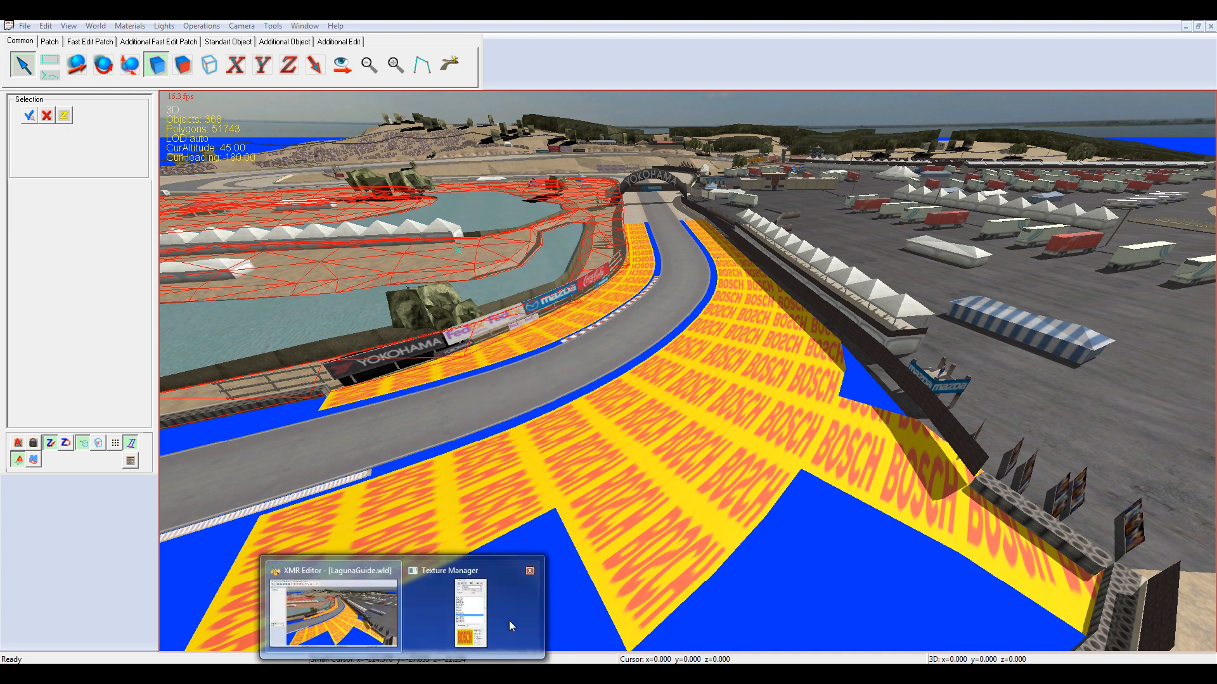
click(509, 612)
click(932, 333)
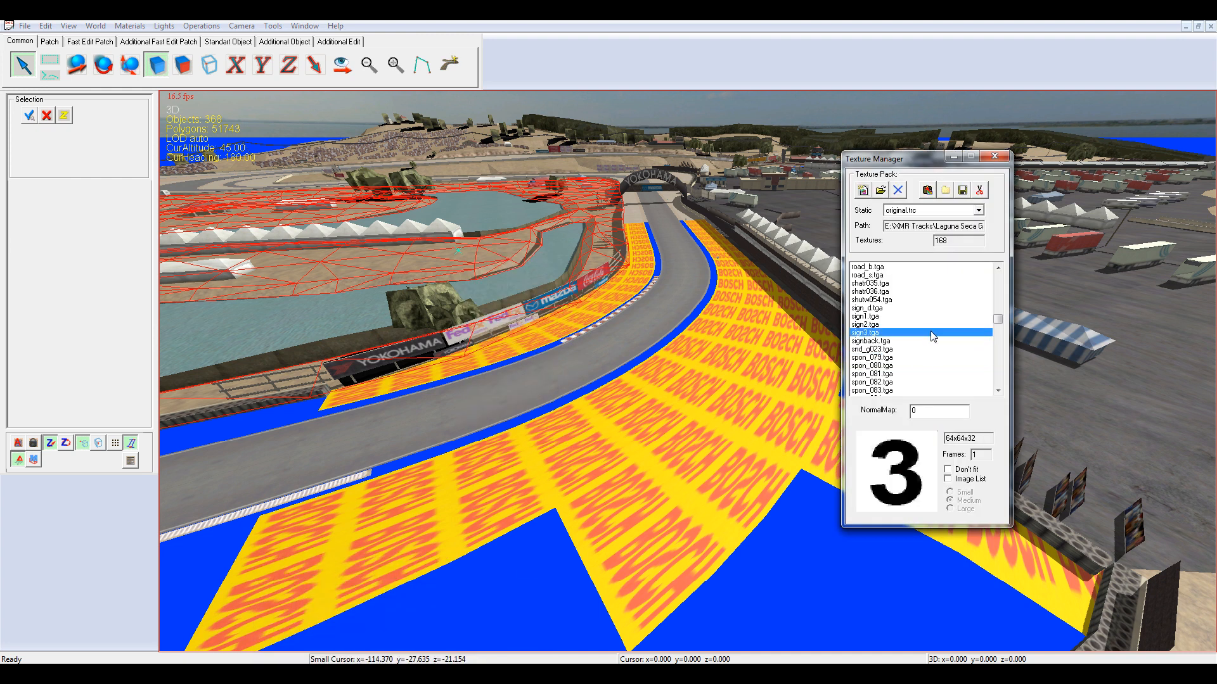
key(l)
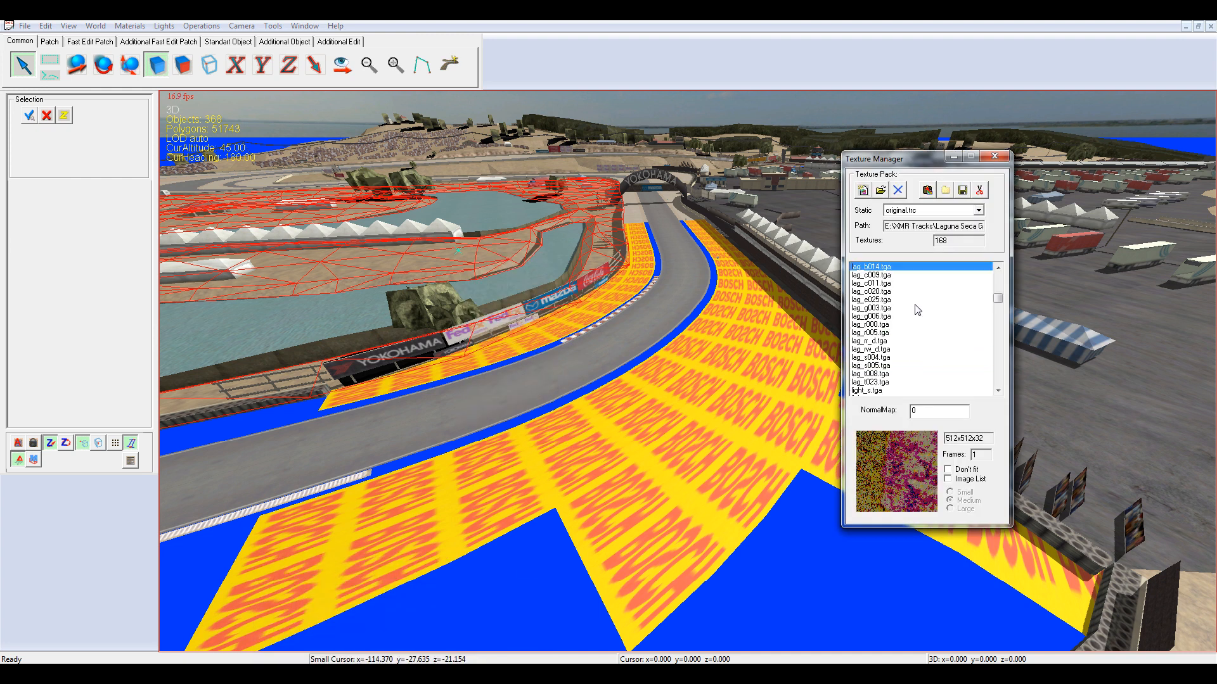
click(867, 308)
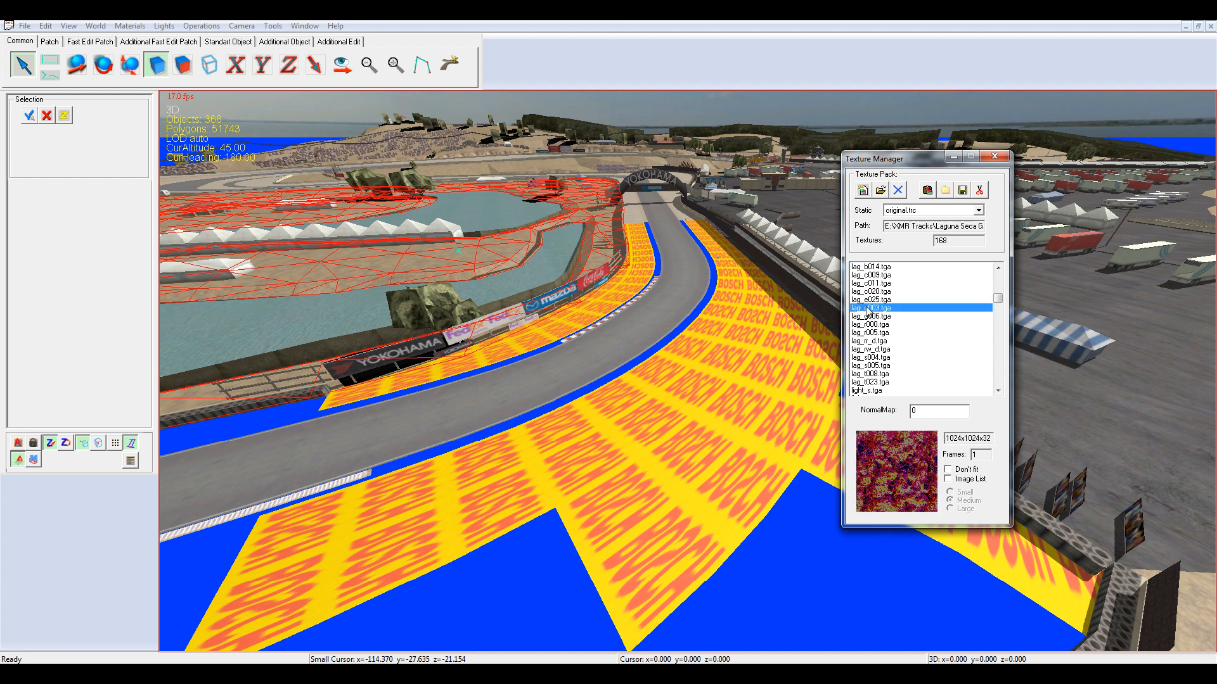
click(953, 156)
Select the Bosch-textured ground and the adjoining blue trackside objects, and replace their texture with lag_g003.tga, skipping null textures
click(746, 344)
click(711, 302)
click(874, 562)
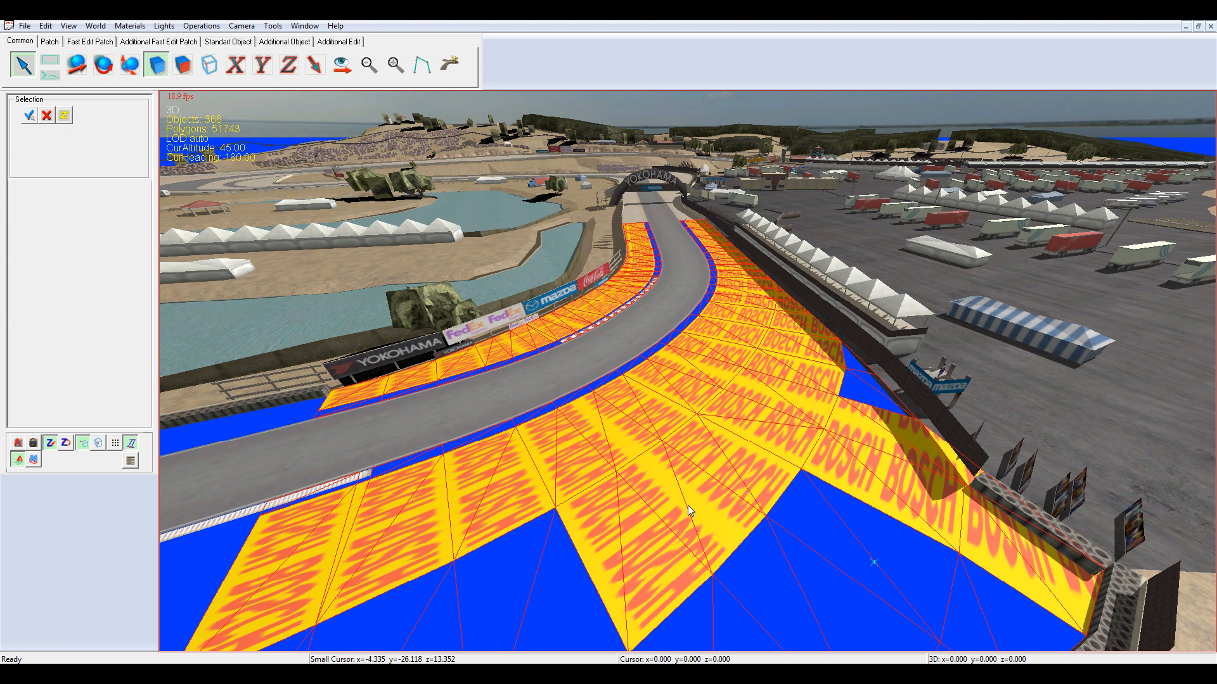
key(Left)
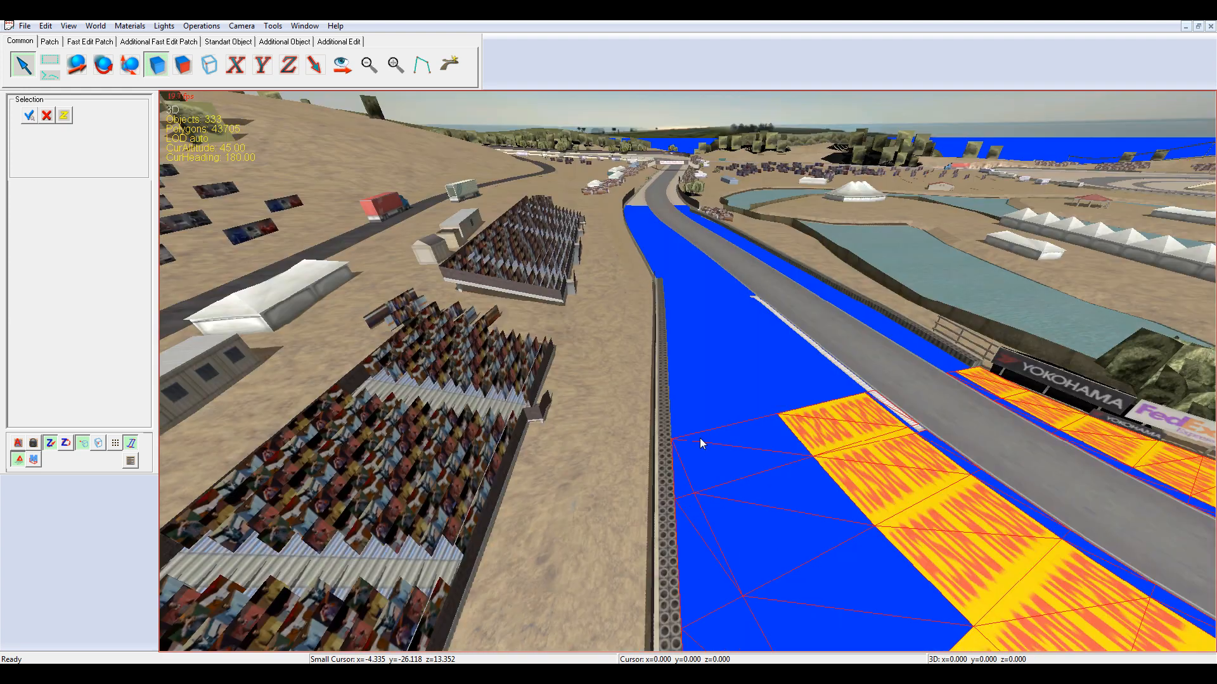
click(722, 327)
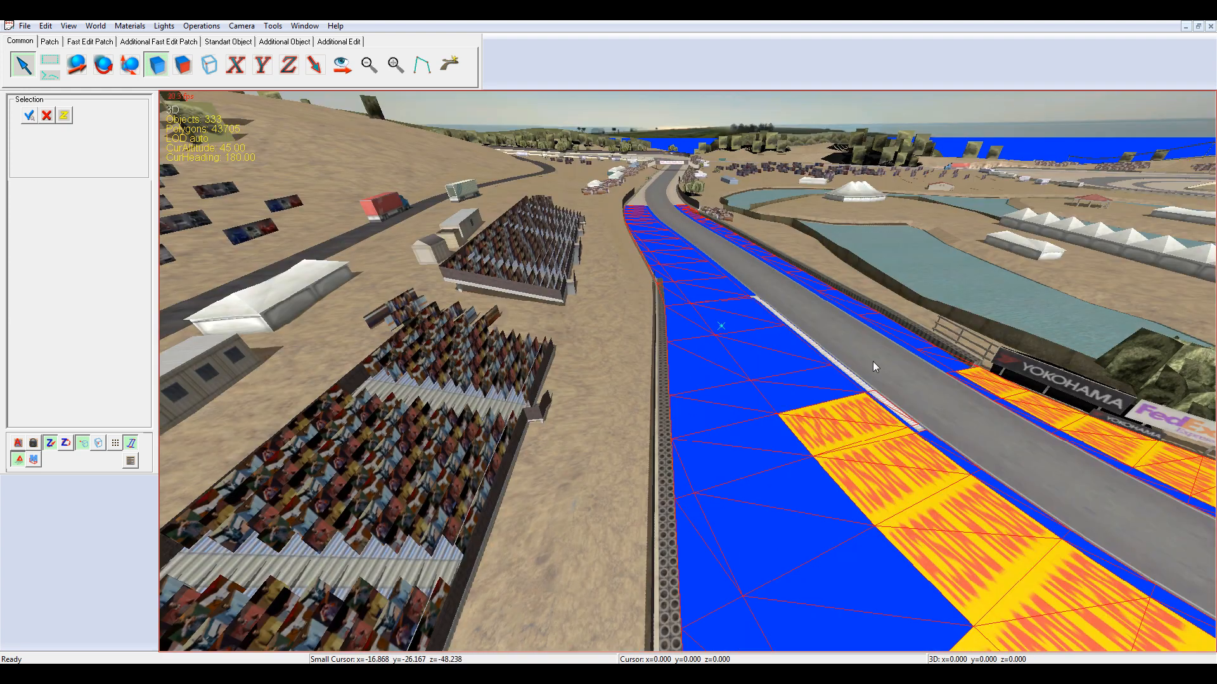
click(905, 345)
right_click(904, 345)
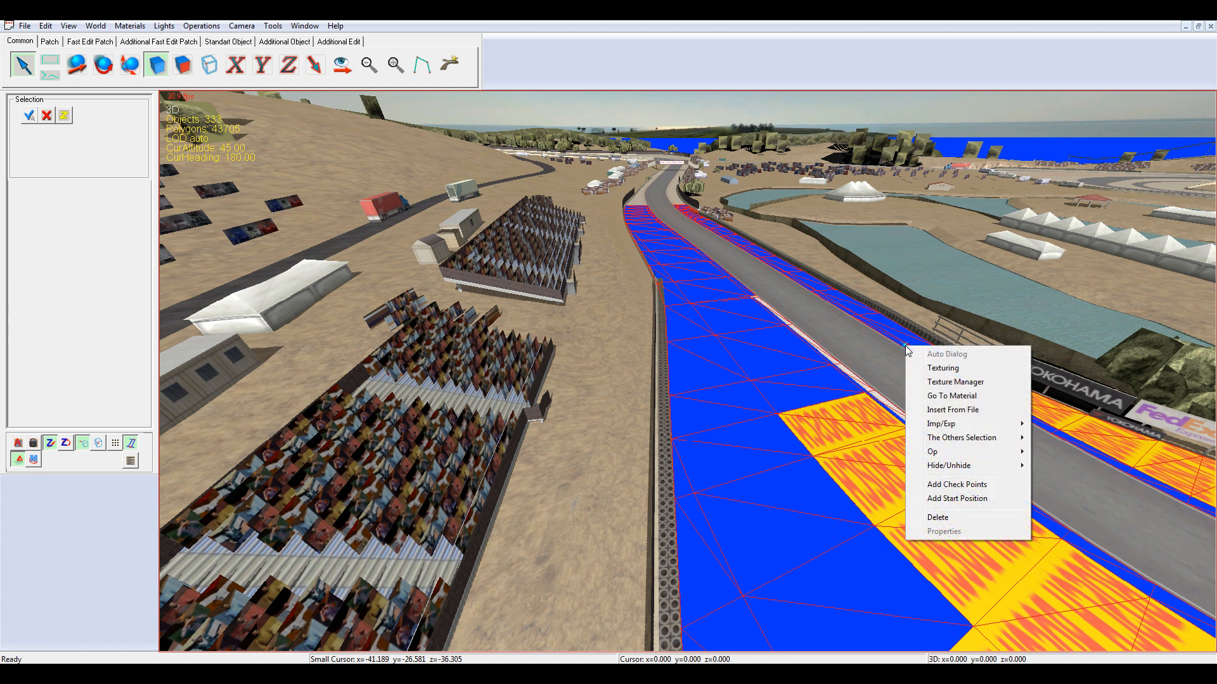
click(927, 370)
click(576, 432)
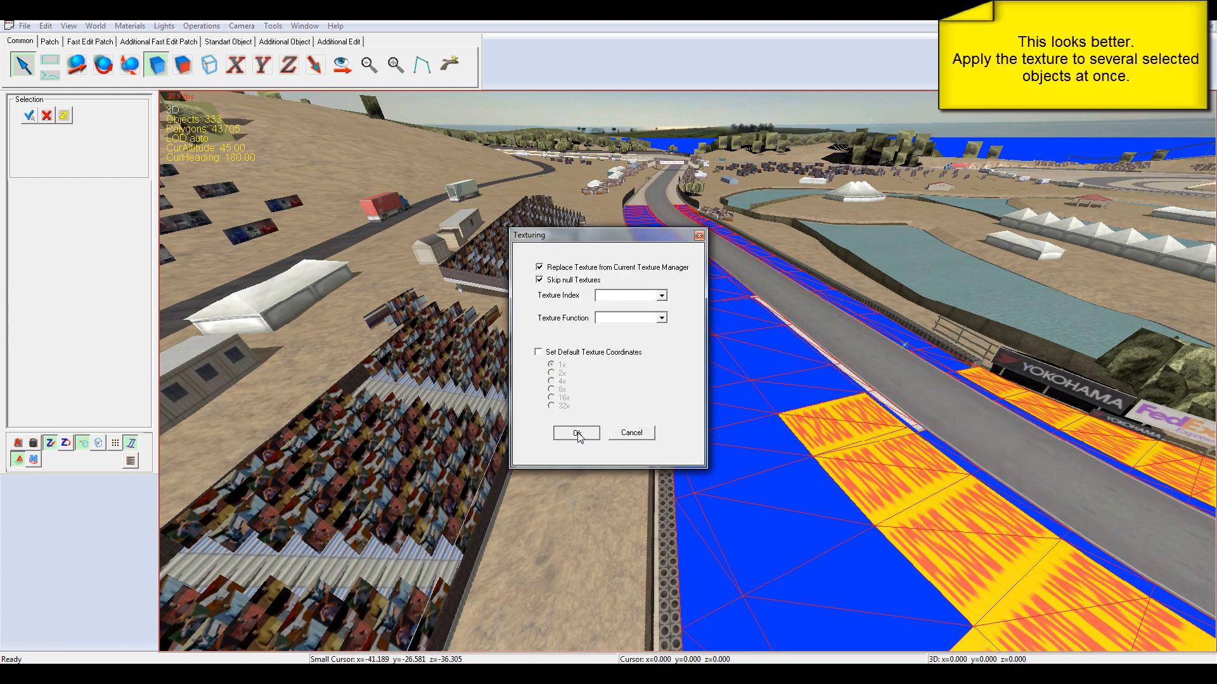
Apply lag_g003.tga to the selected trackside objects again with Skip null Textures turned off, and clear the selection
right_click(754, 404)
click(771, 419)
click(555, 280)
click(576, 432)
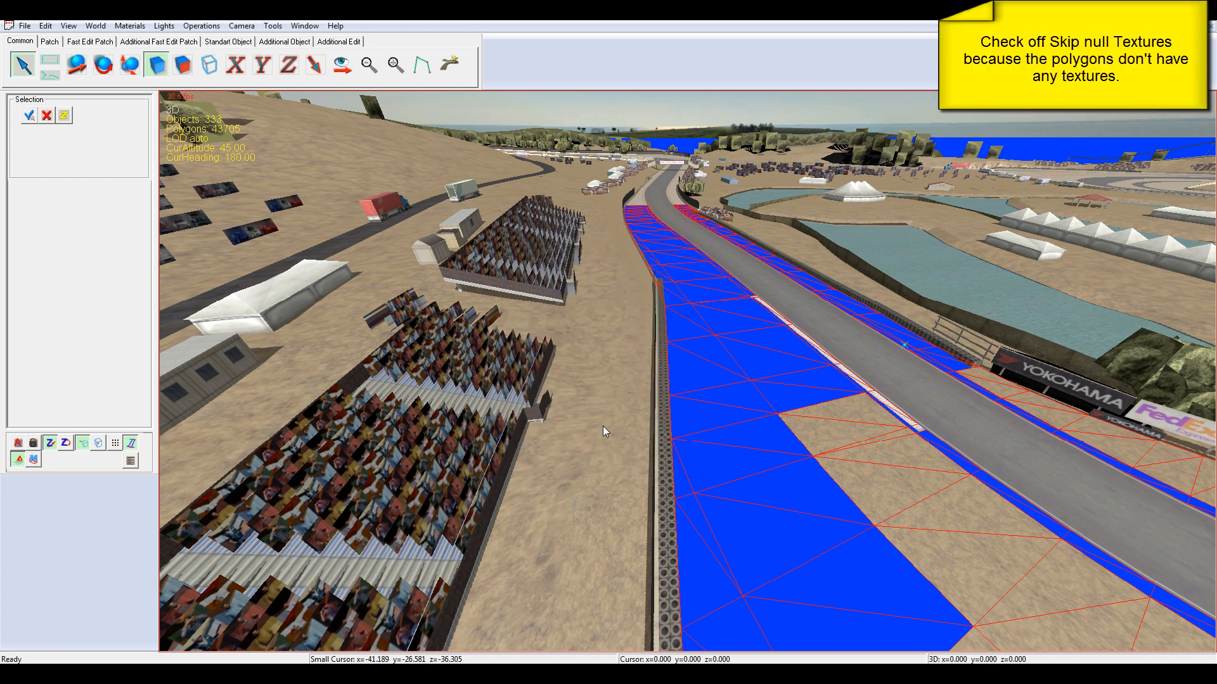
key(Escape)
key(Up)
key(Up)
key(Up)
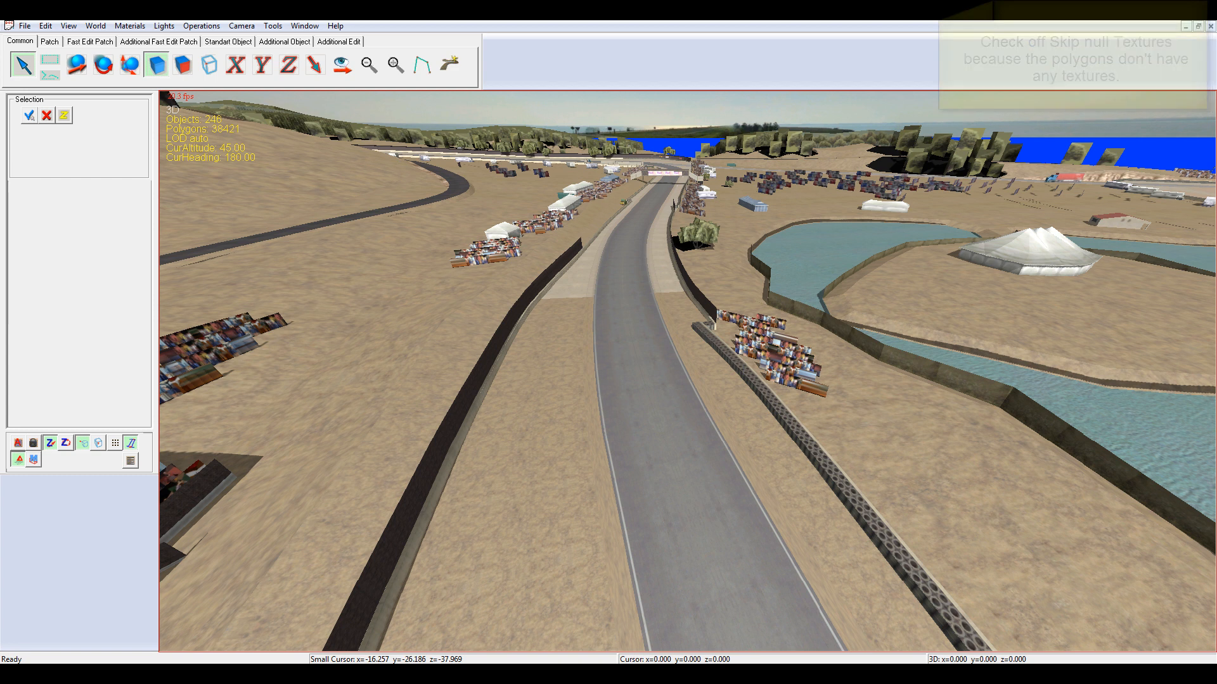
Save the world project with the retextured trackside ground
click(25, 25)
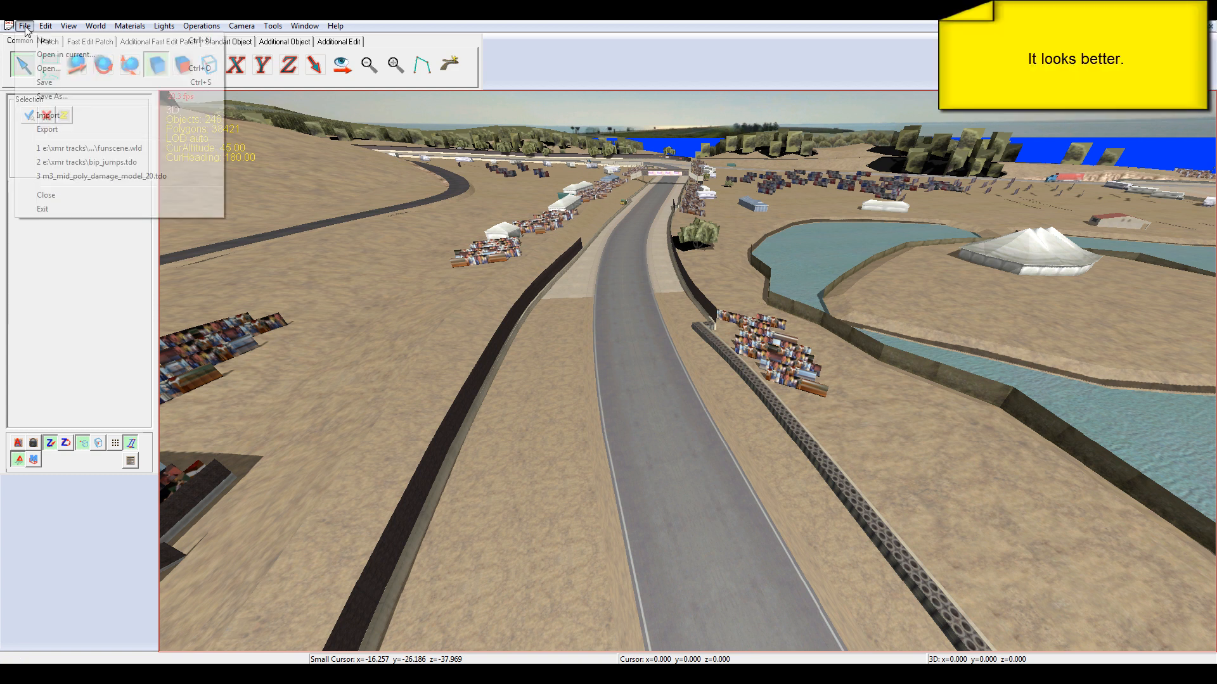
click(44, 83)
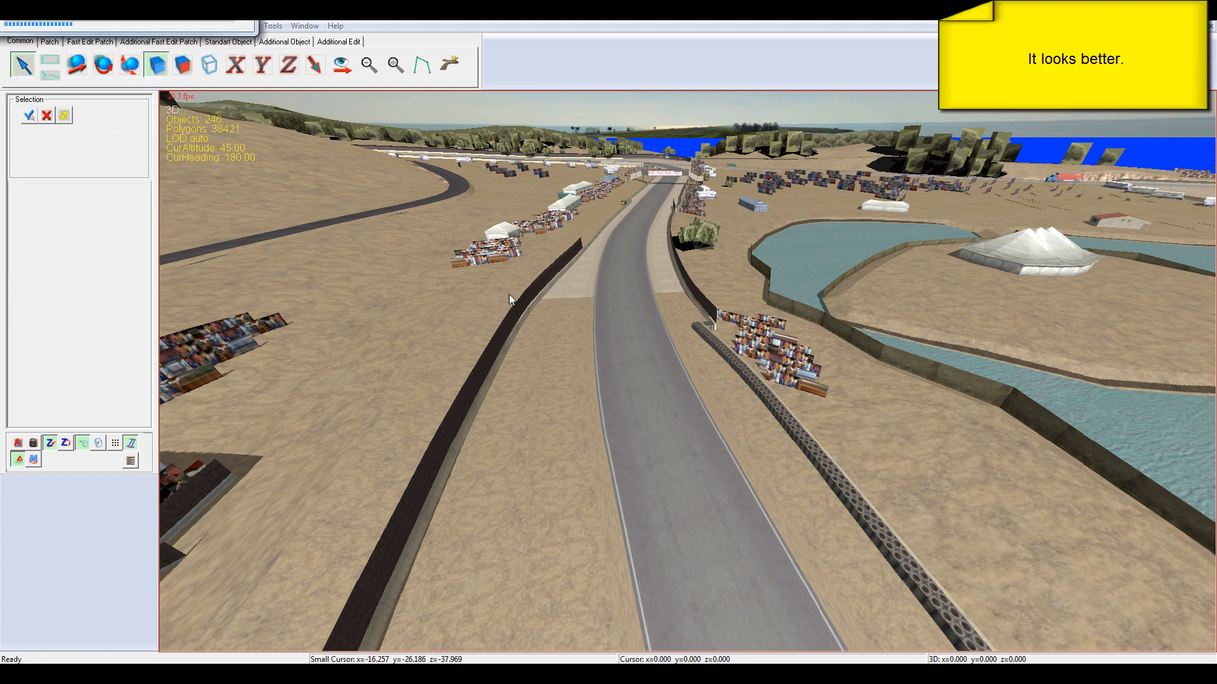
click(628, 344)
Select all objects sharing the texture of the black ground patch beneath the roadside trees, and delete them
key(Right)
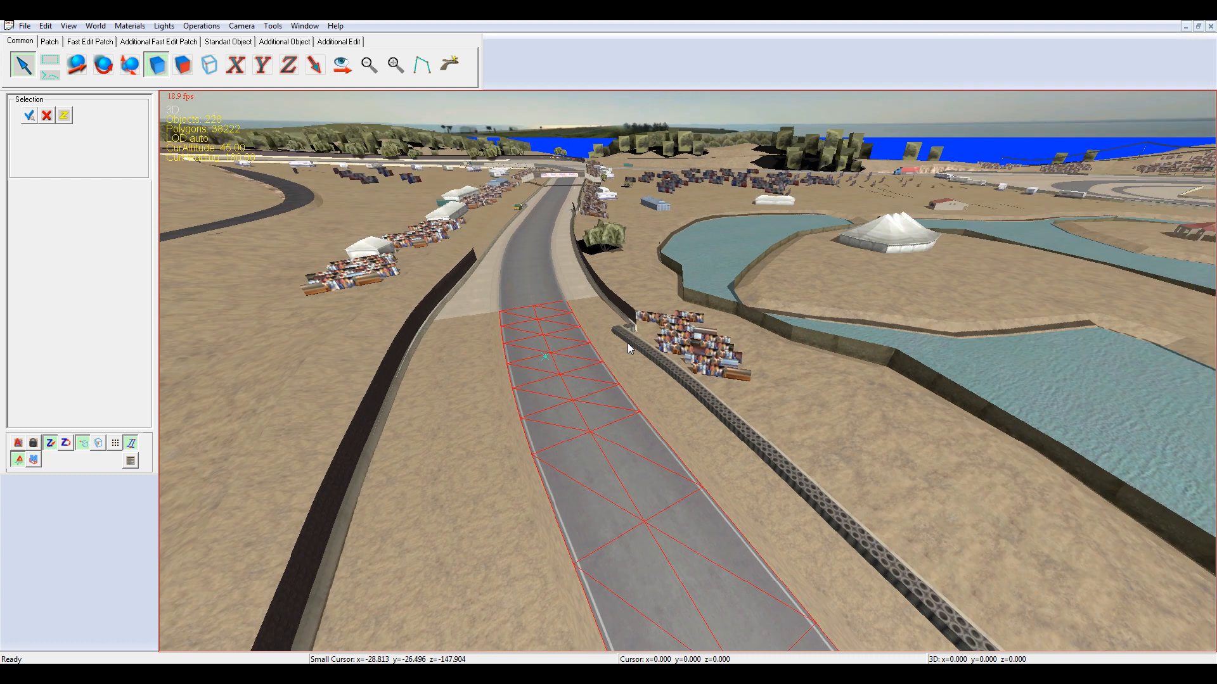
key(Right)
key(Up)
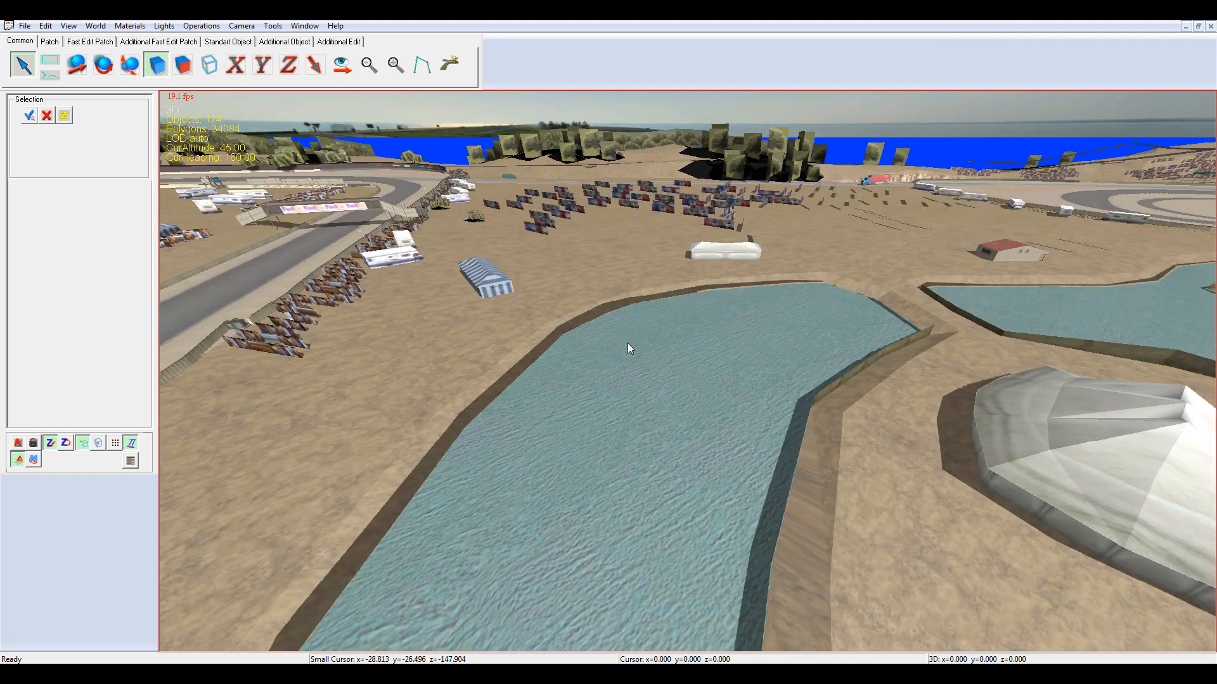
key(Up)
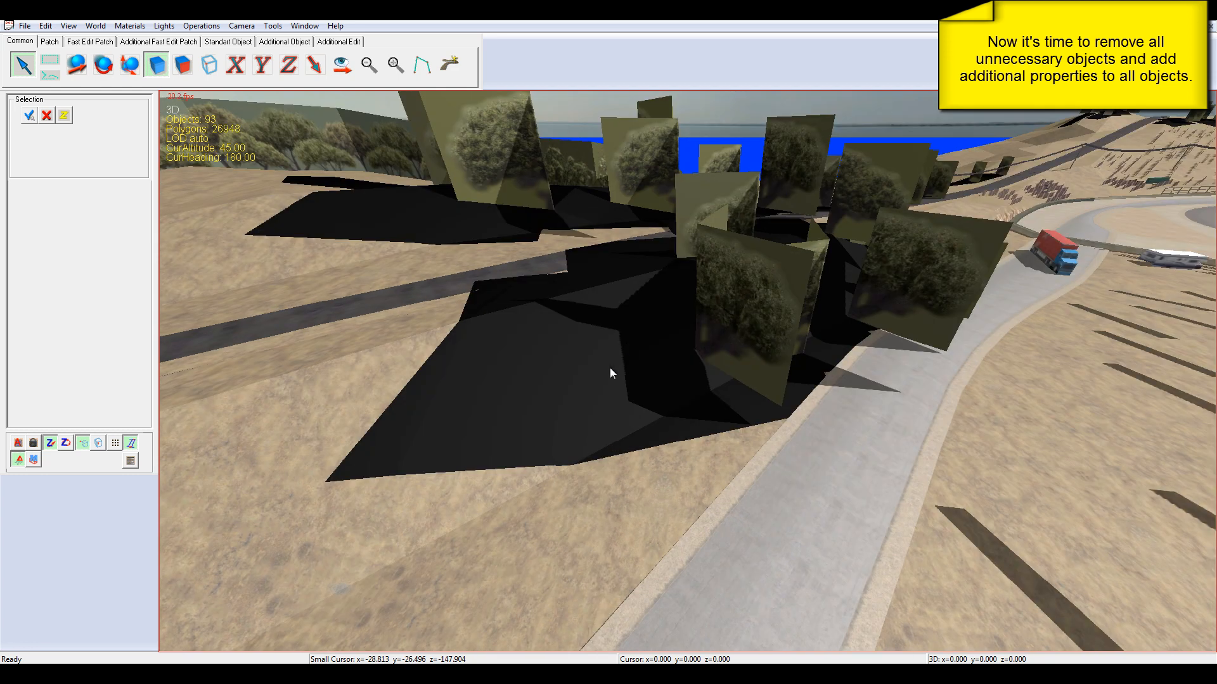
click(556, 396)
right_click(556, 396)
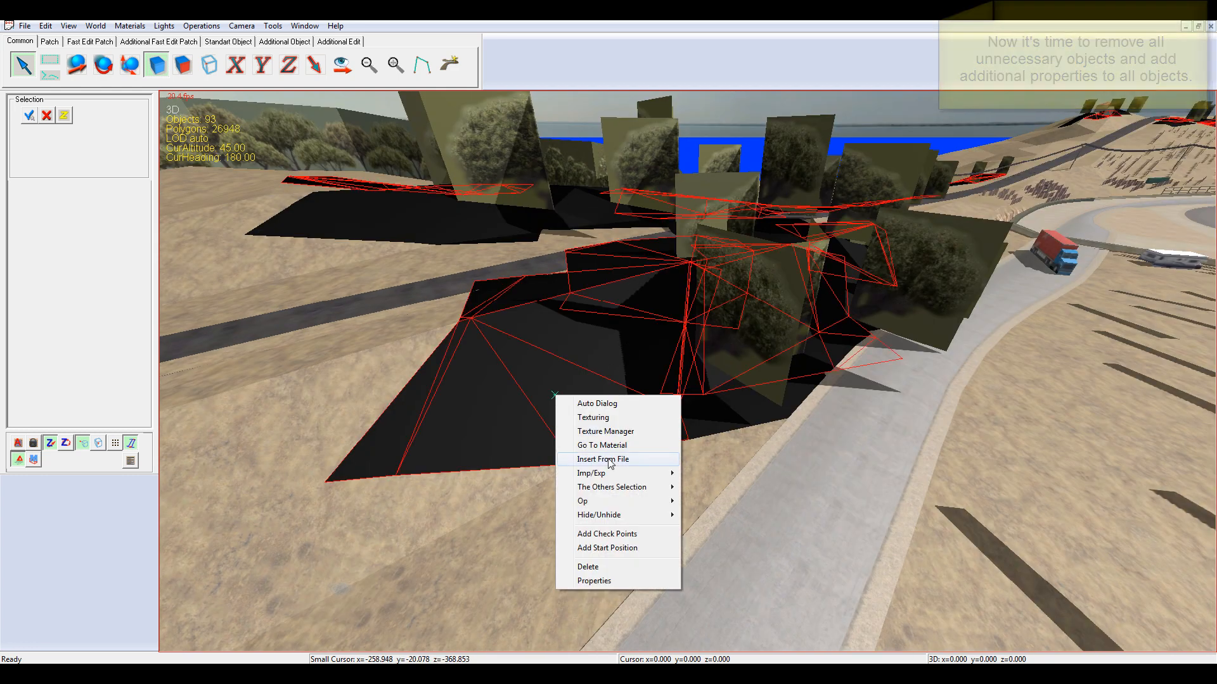
mouse_move(636, 490)
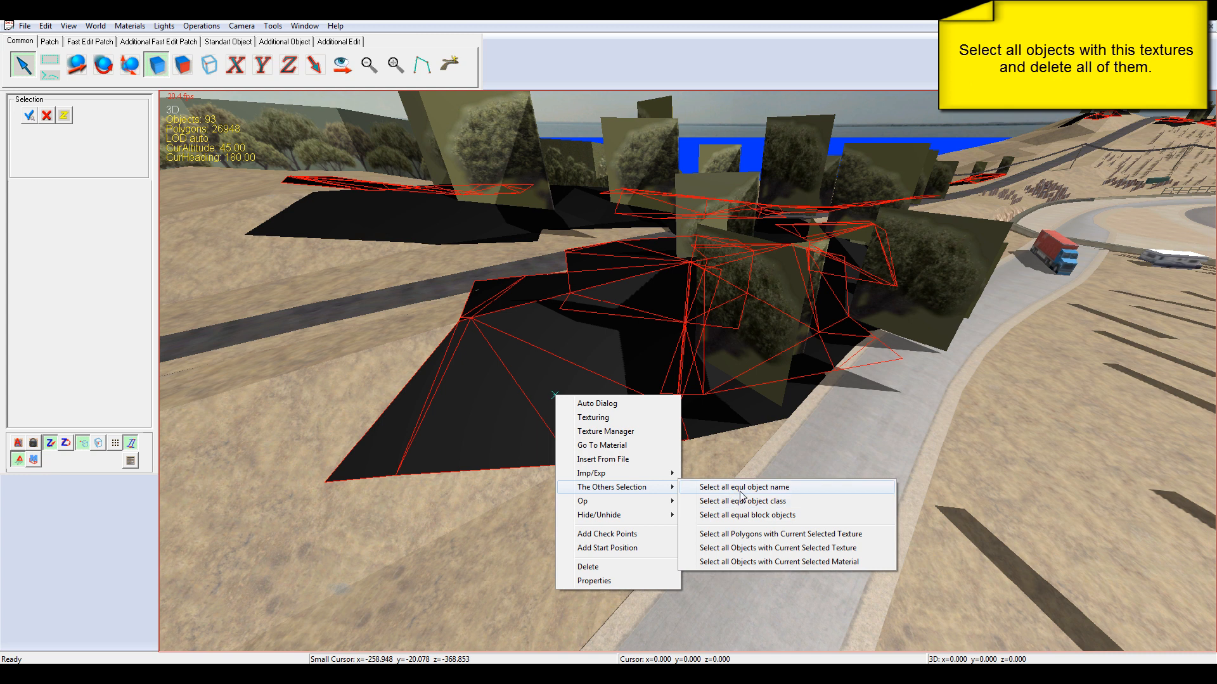
click(756, 547)
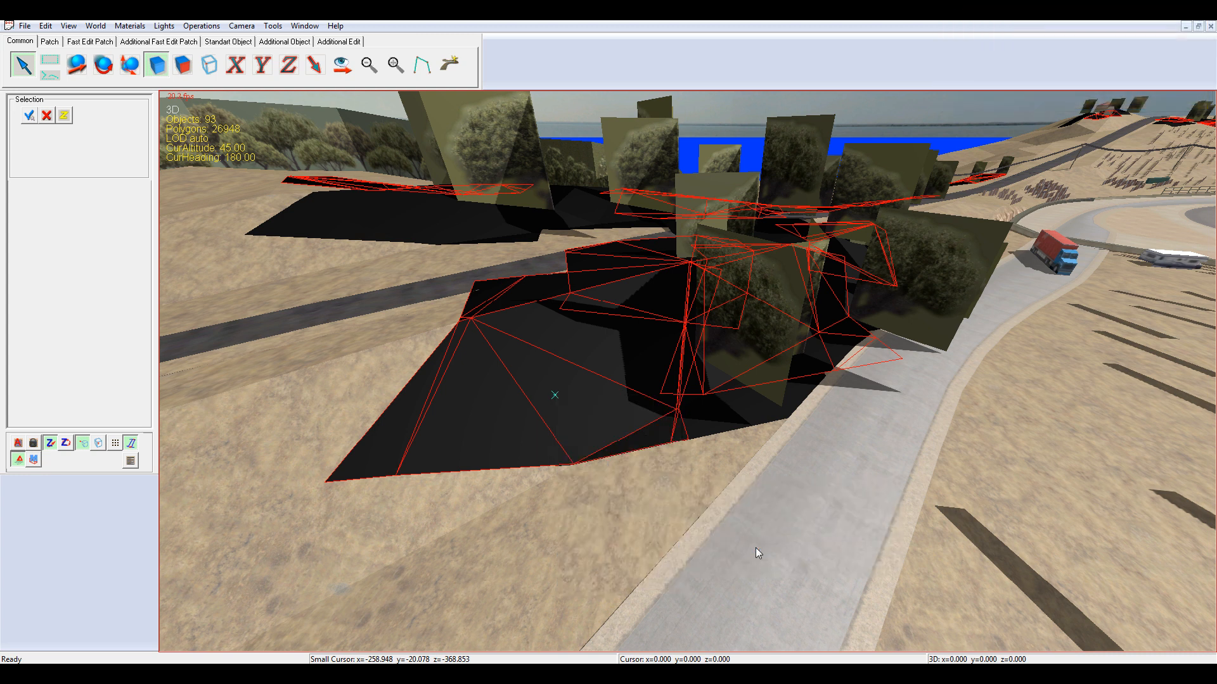
scroll(755, 547, down, 4)
scroll(755, 548, down, 4)
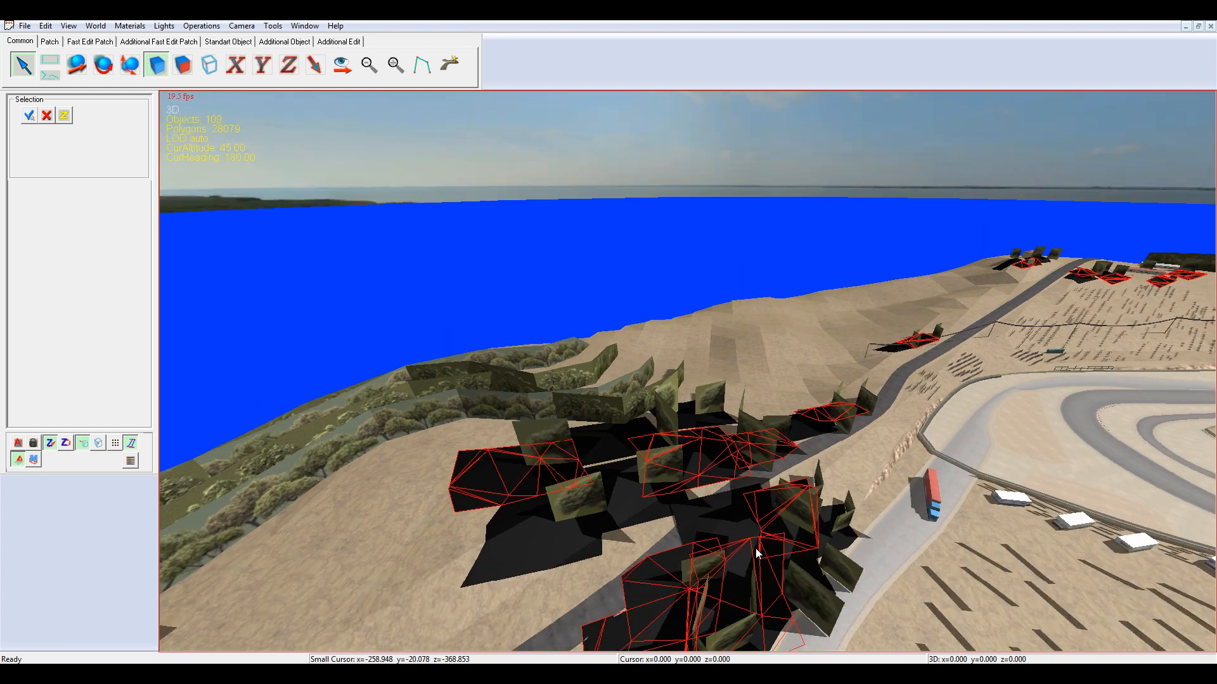
scroll(756, 554, down, 2)
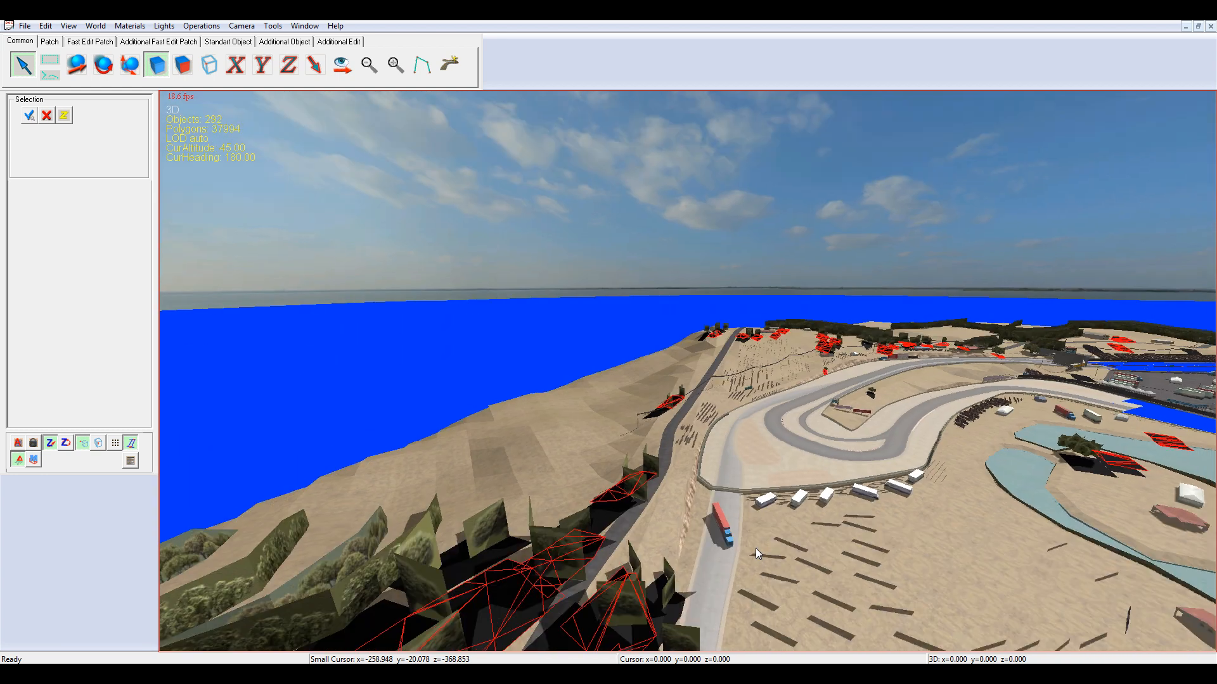
right_click(652, 562)
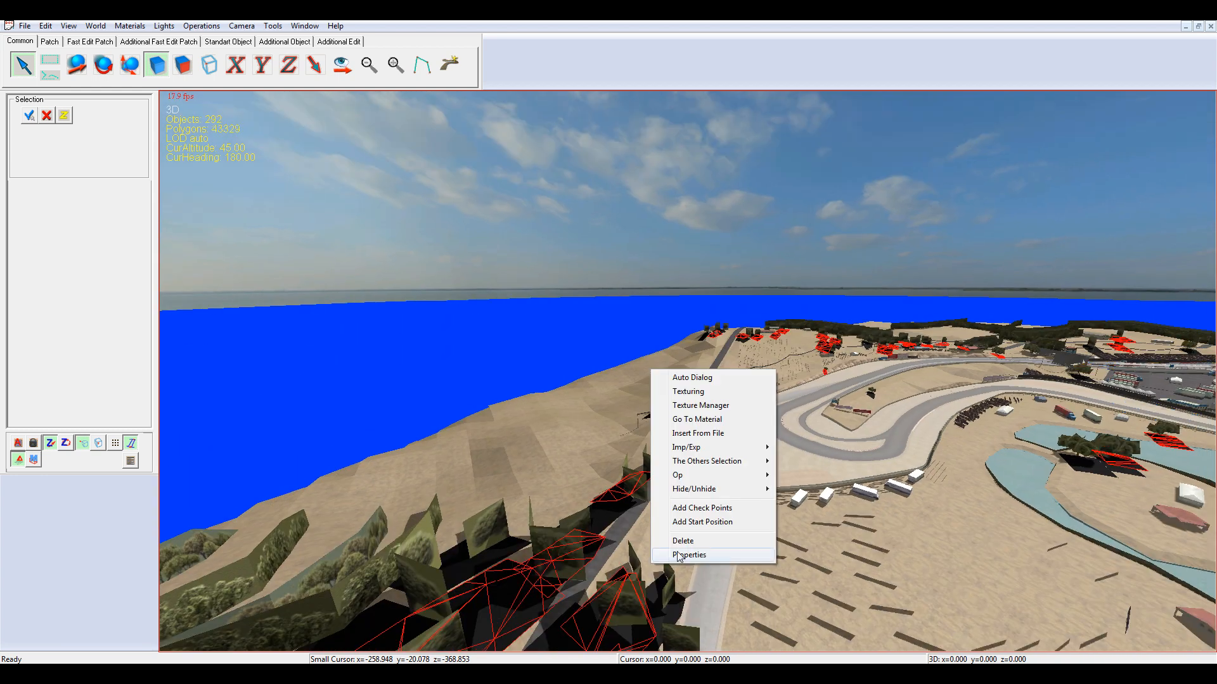
click(697, 545)
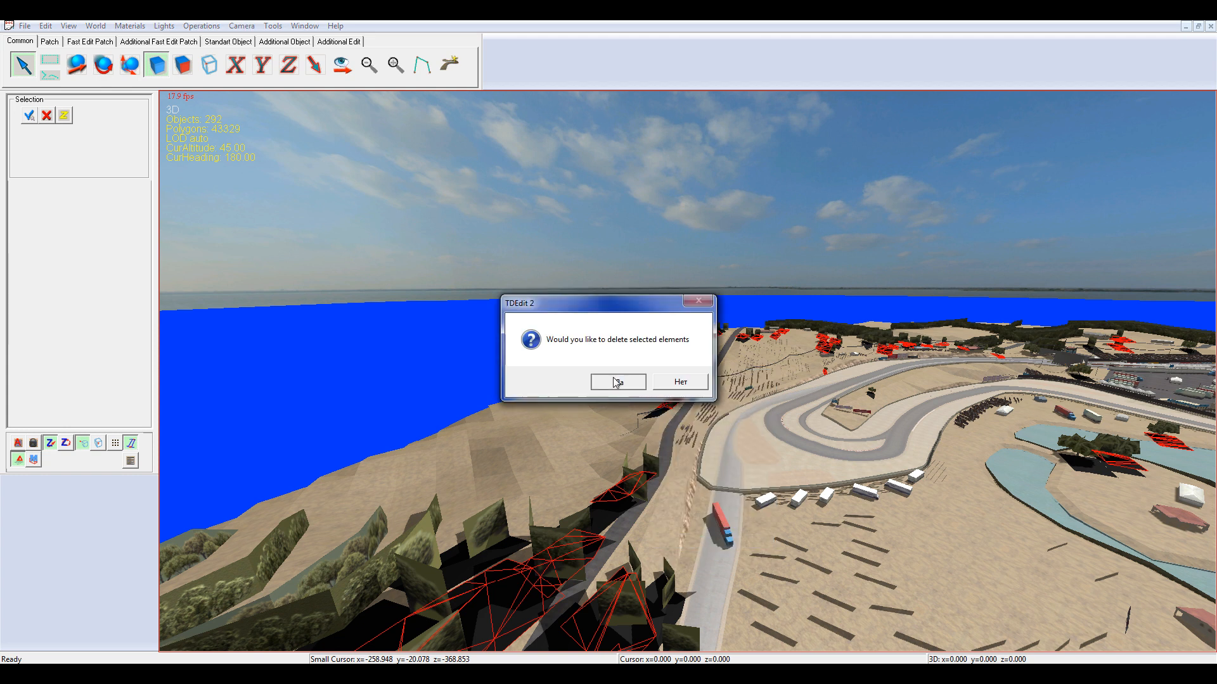
click(616, 381)
Delete all objects that share the texture of the remaining black patch under the trees beside the road
key(Left)
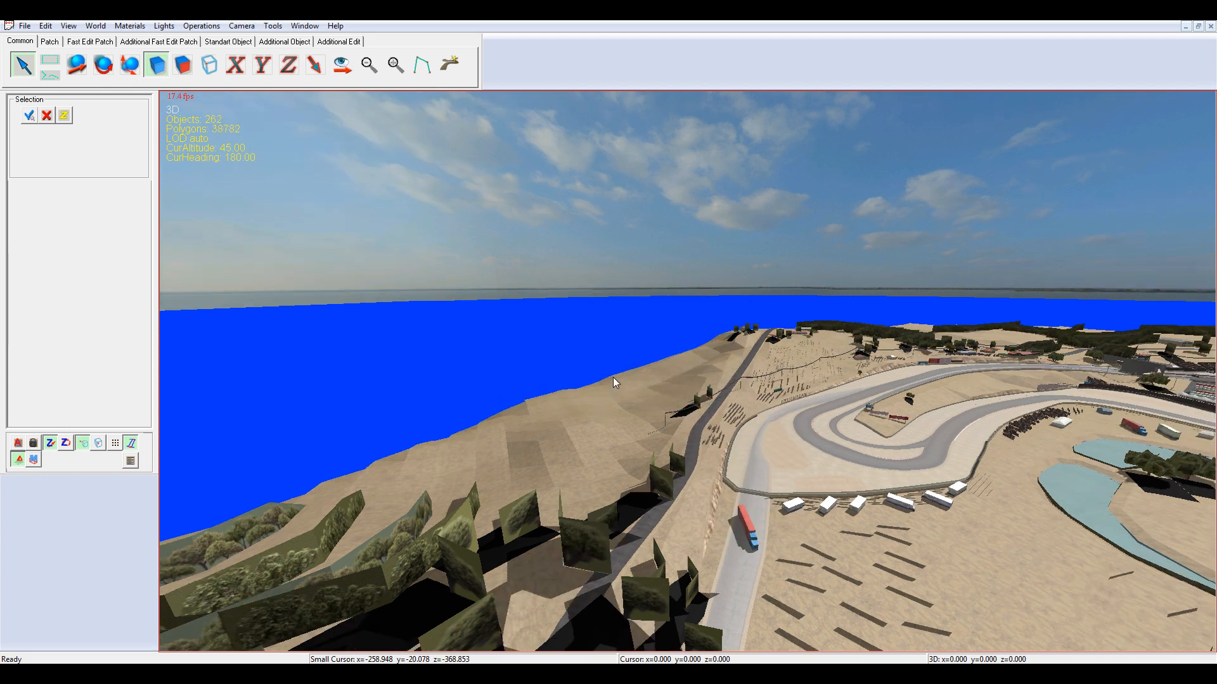
key(Page_Down)
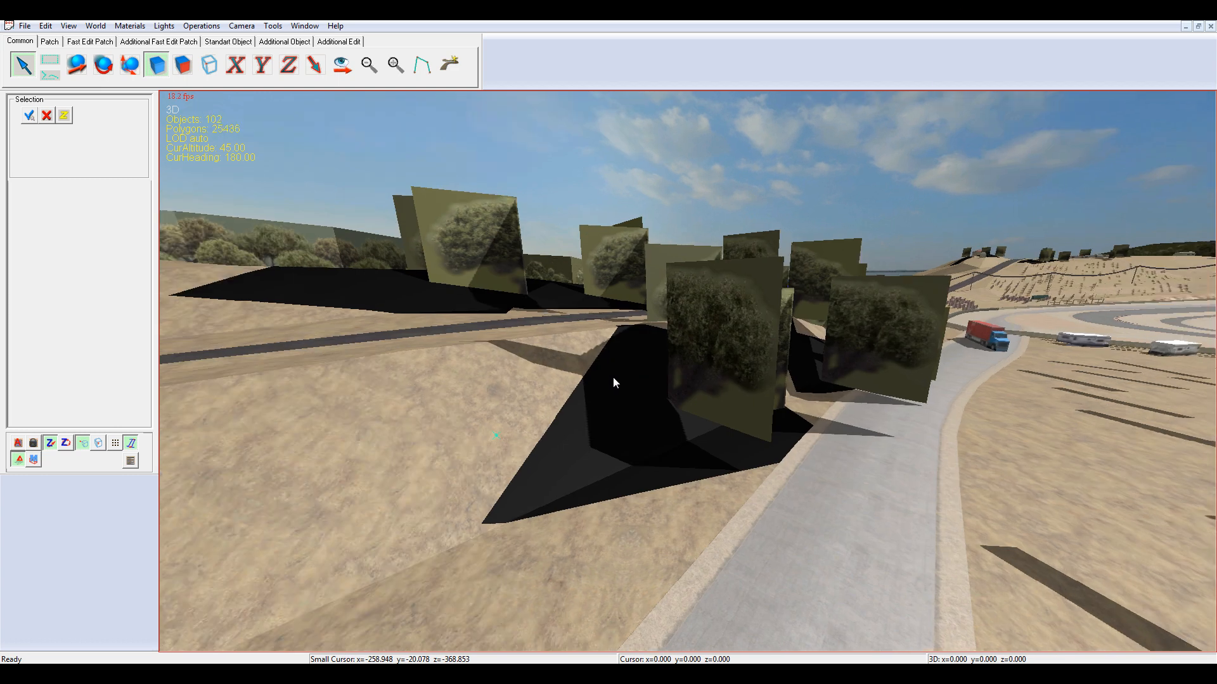
click(622, 423)
right_click(622, 423)
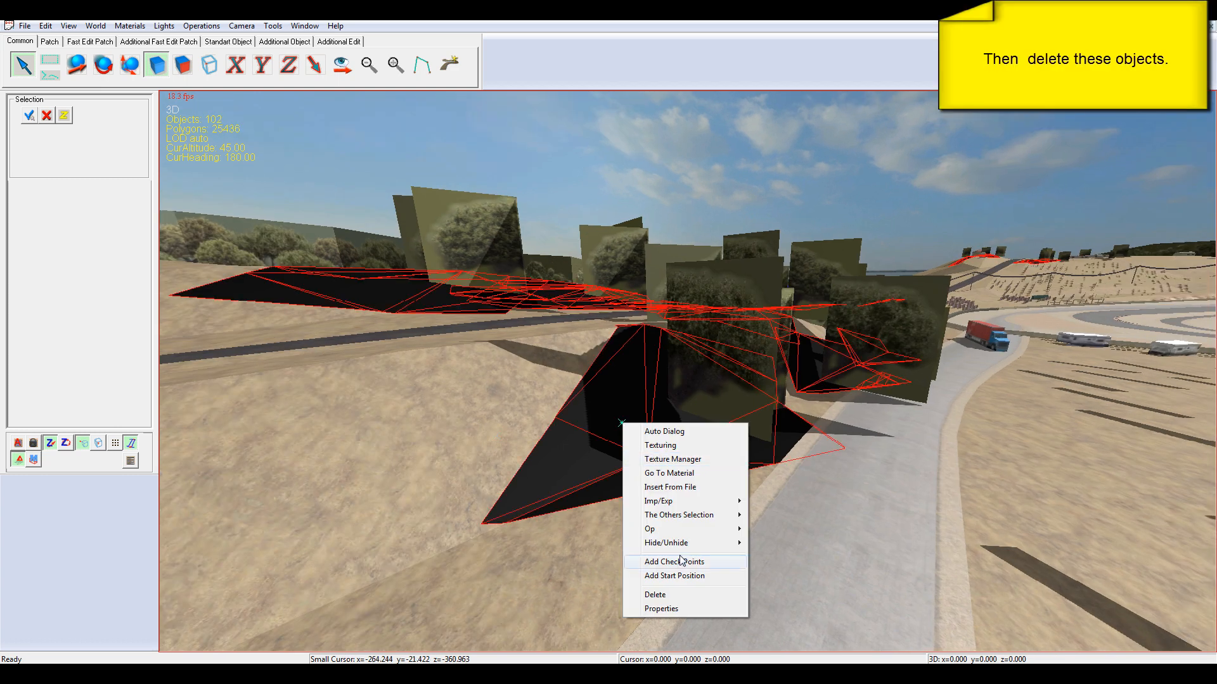
mouse_move(713, 518)
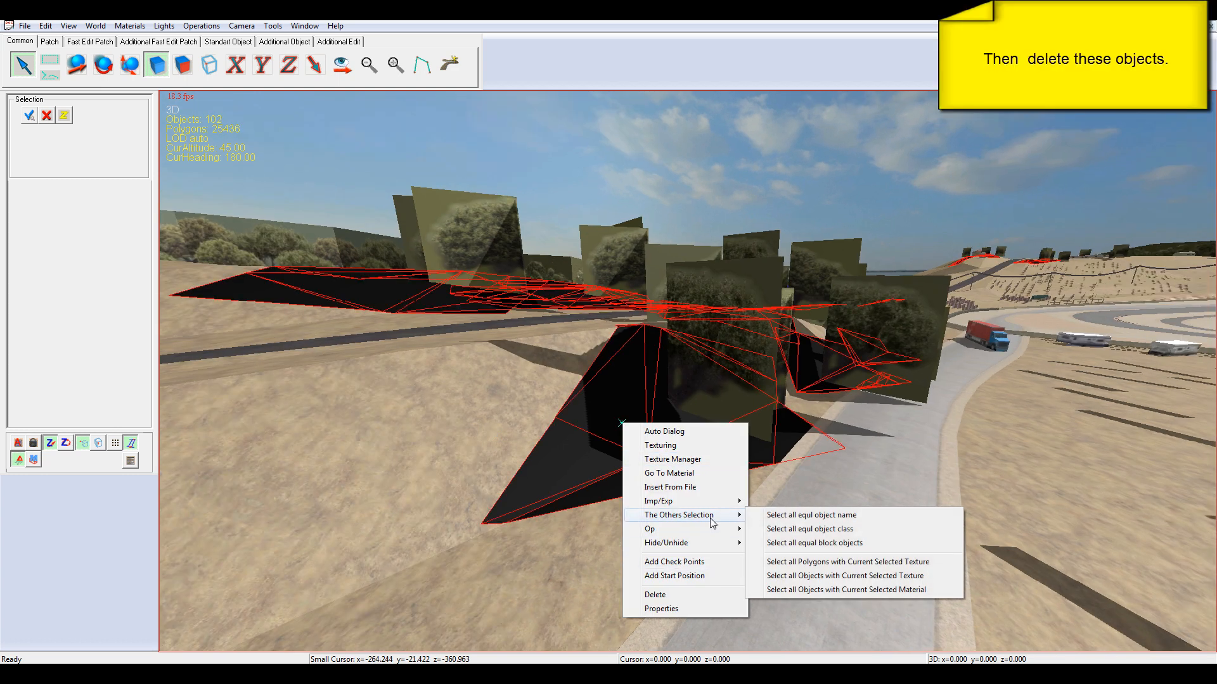
click(813, 573)
right_click(659, 448)
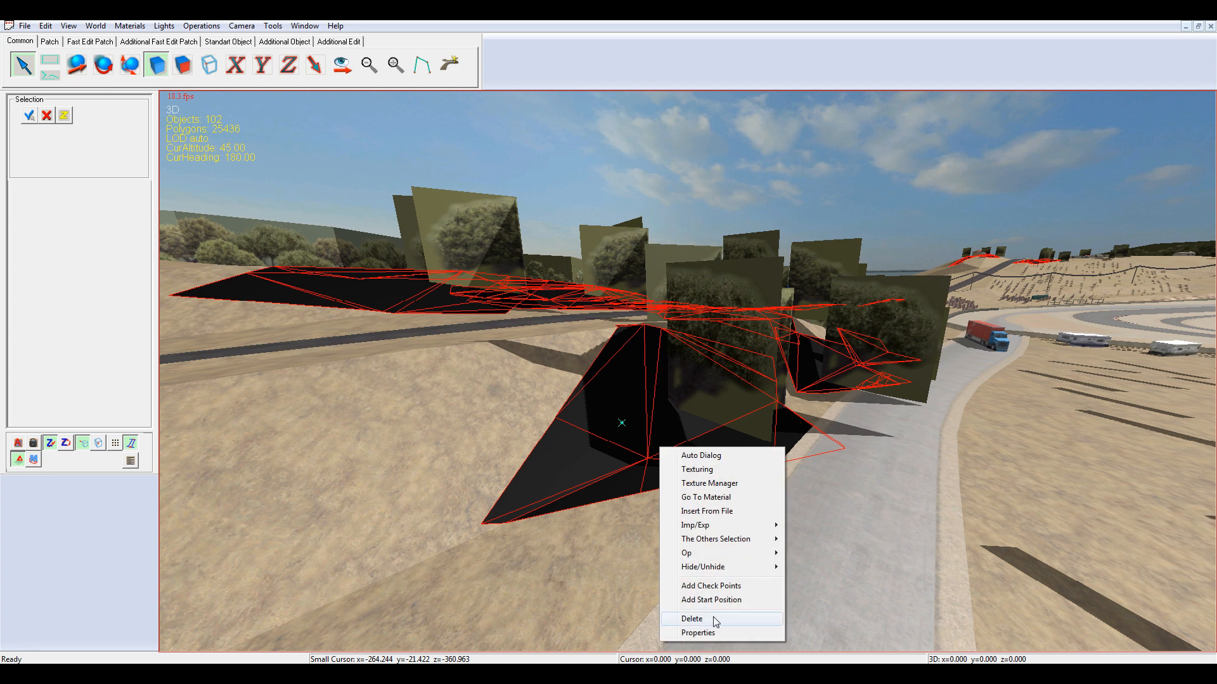
click(726, 618)
click(607, 378)
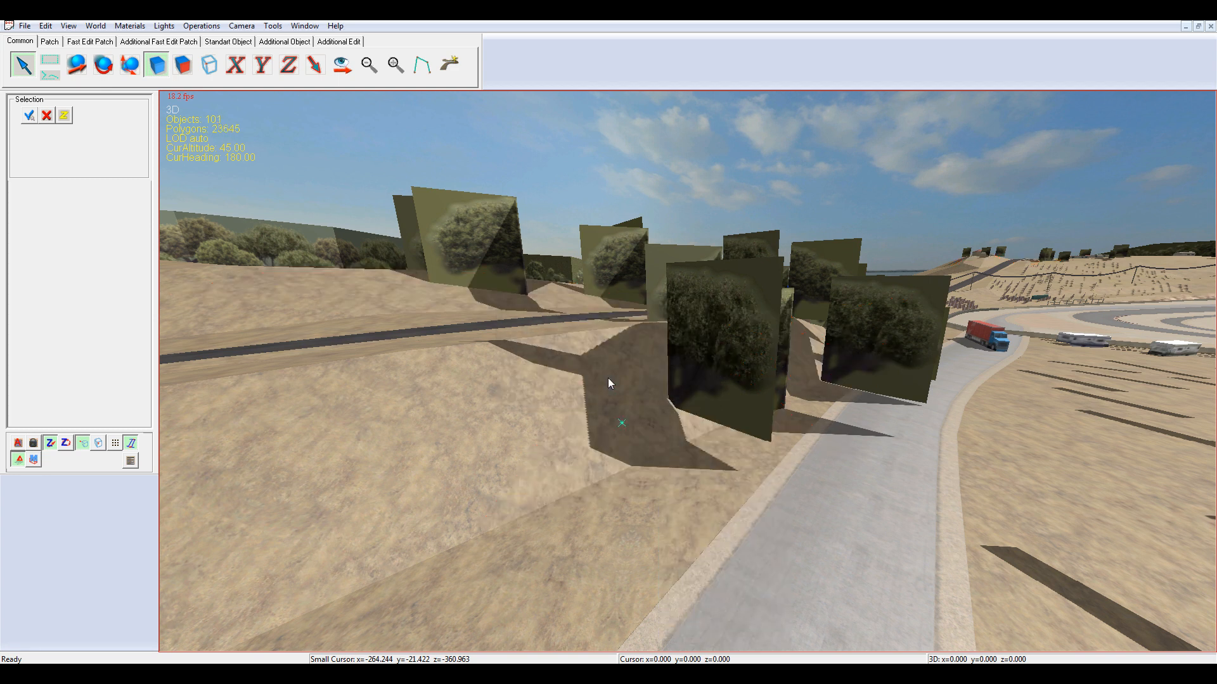
Select all objects with the dark foreground tree's texture and apply the Quick Set Up Trees 3 (2-Side) preset
click(702, 358)
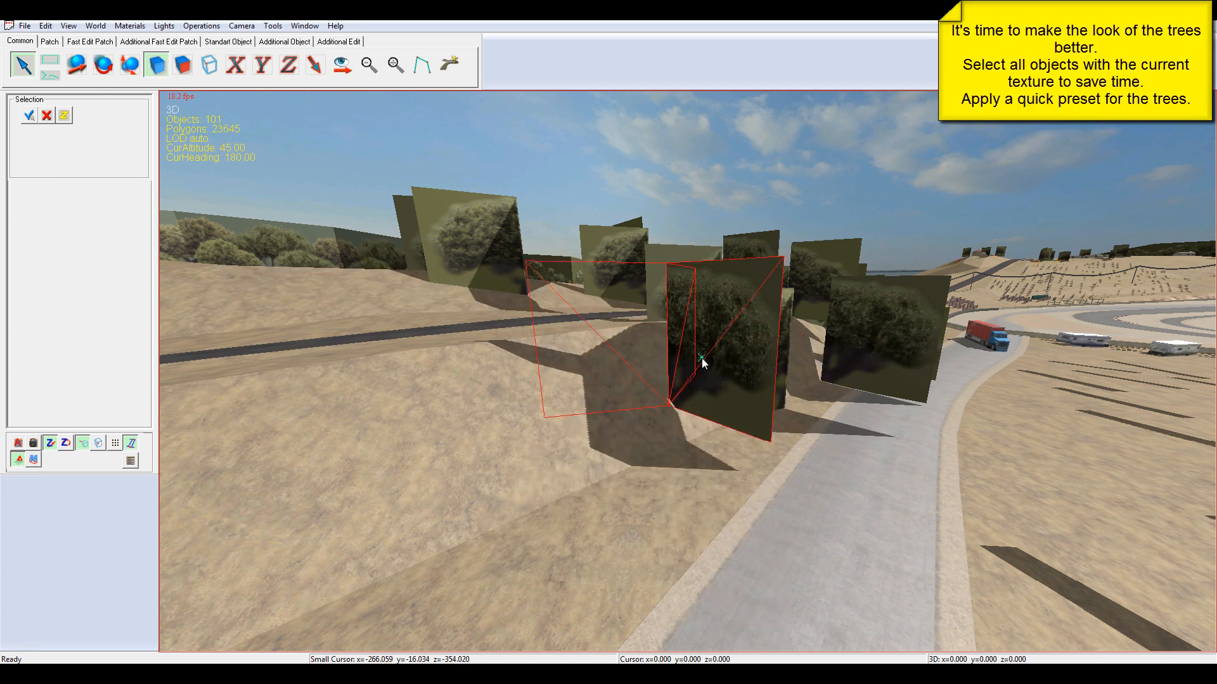
right_click(701, 359)
mouse_move(772, 450)
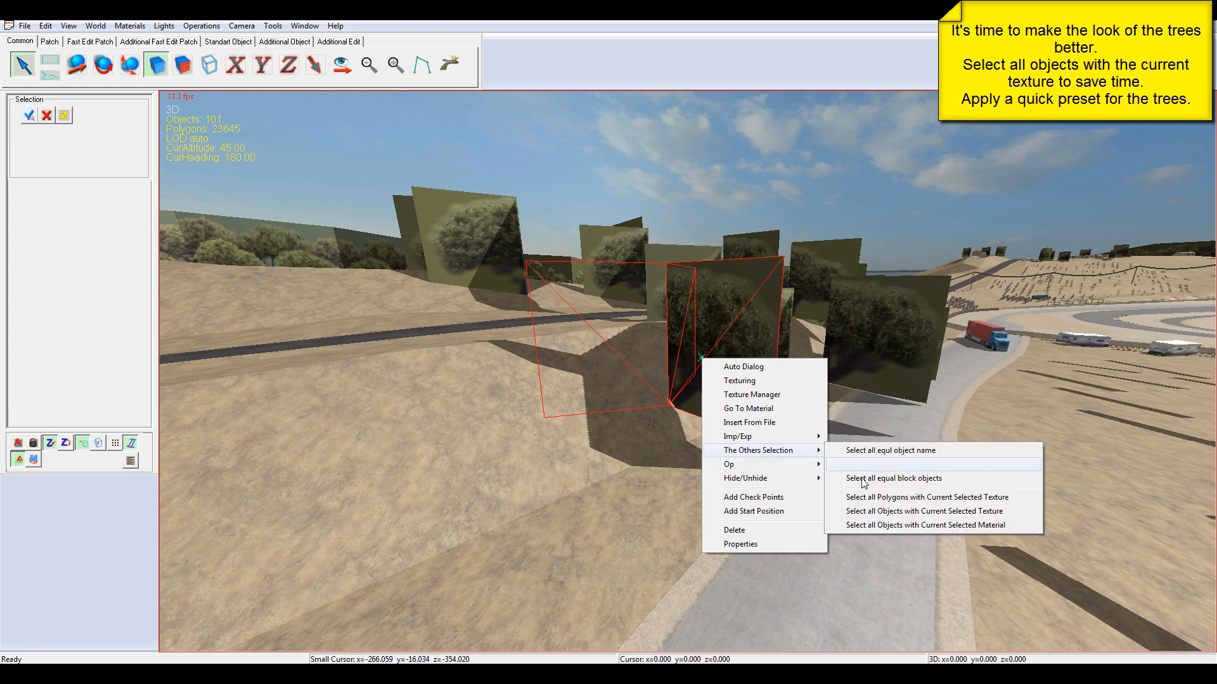
click(880, 512)
right_click(727, 345)
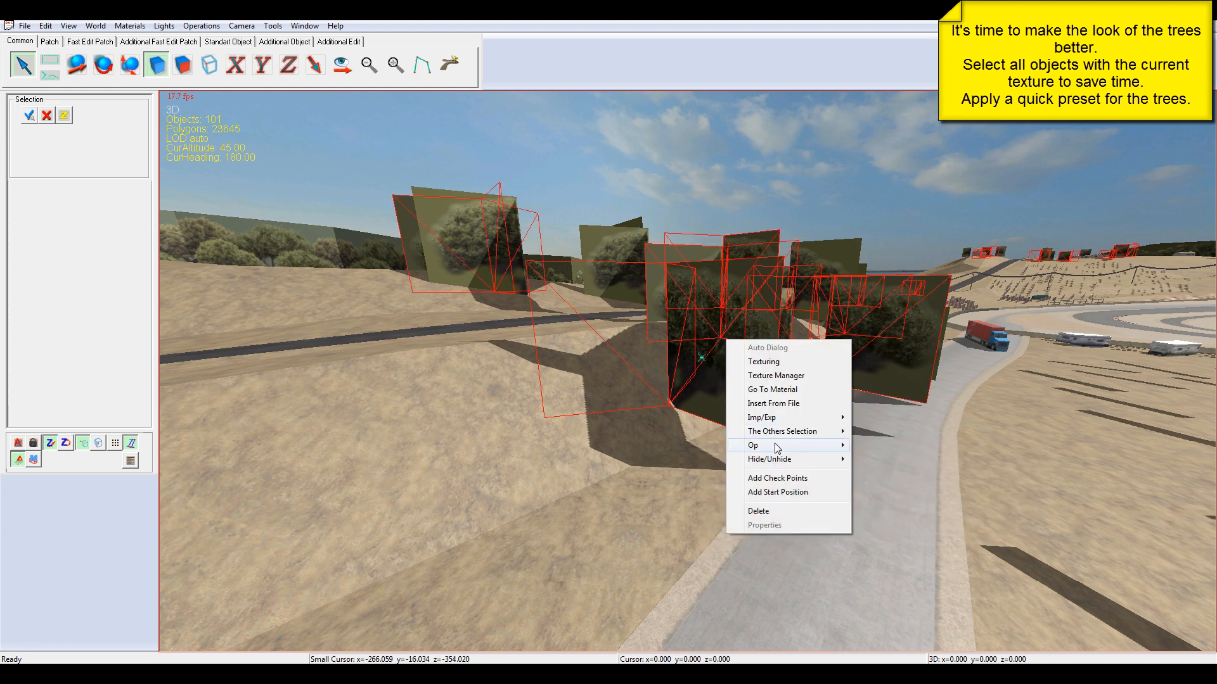
mouse_move(774, 446)
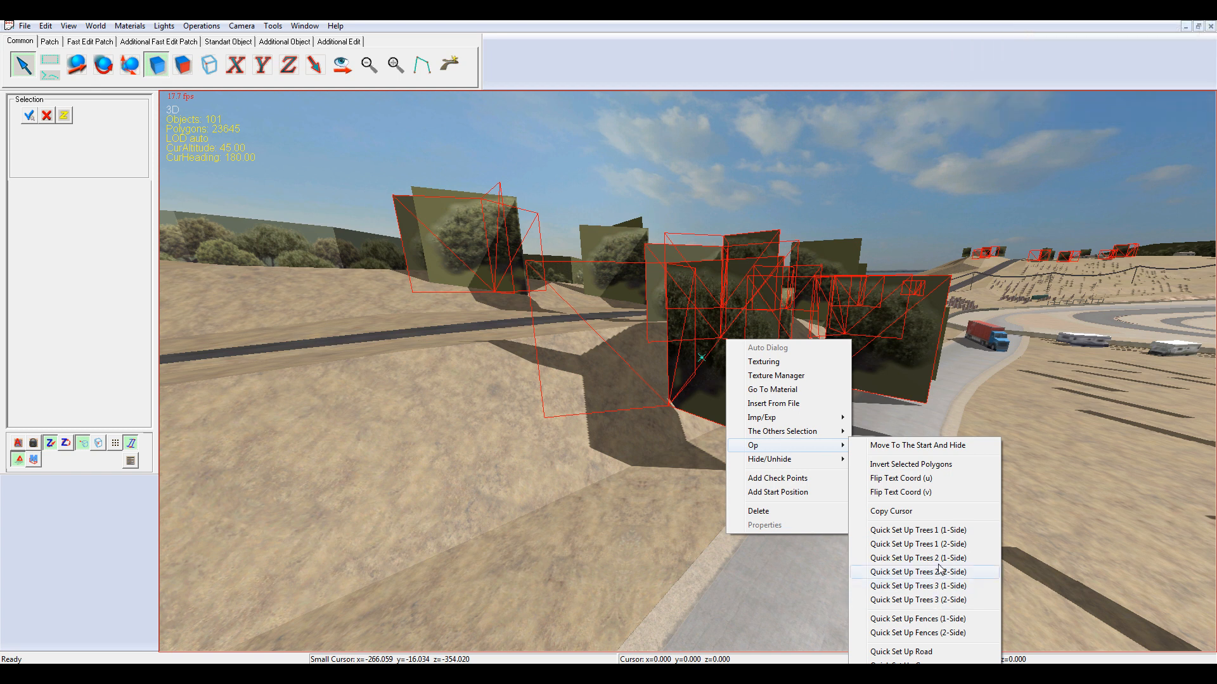
click(940, 599)
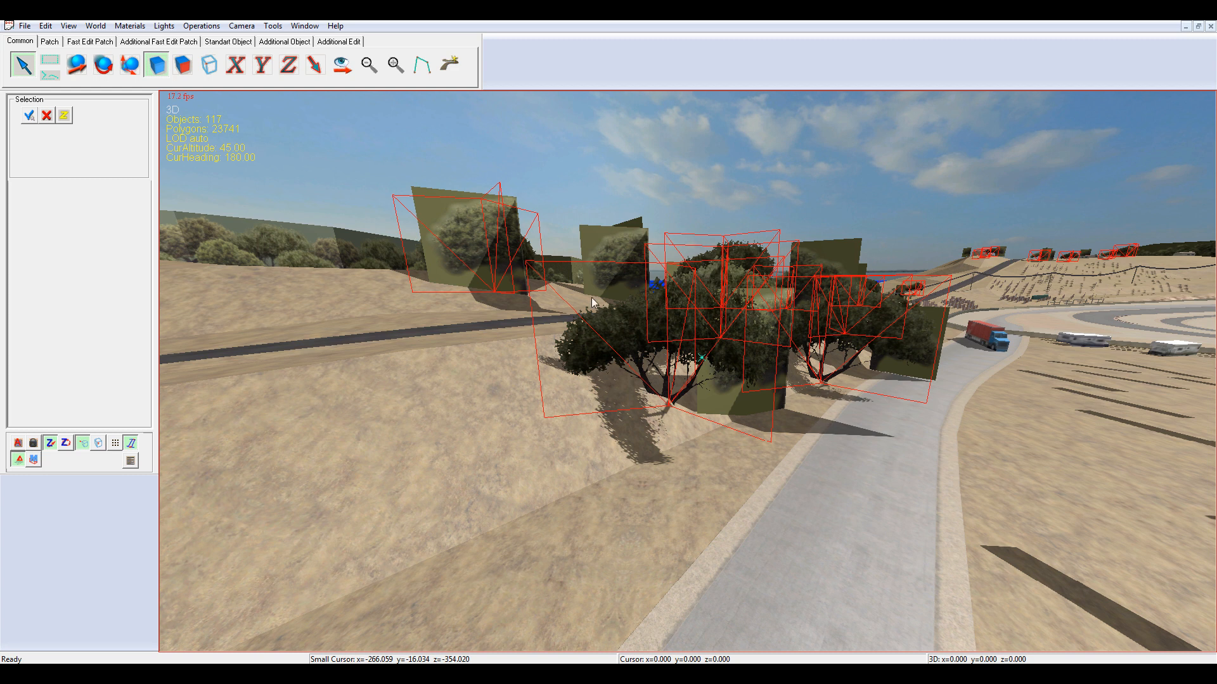
Apply Quick Set Up Trees 3 (2-Side) to all objects with the lighter tree's texture, and clear the selection
click(596, 235)
right_click(596, 235)
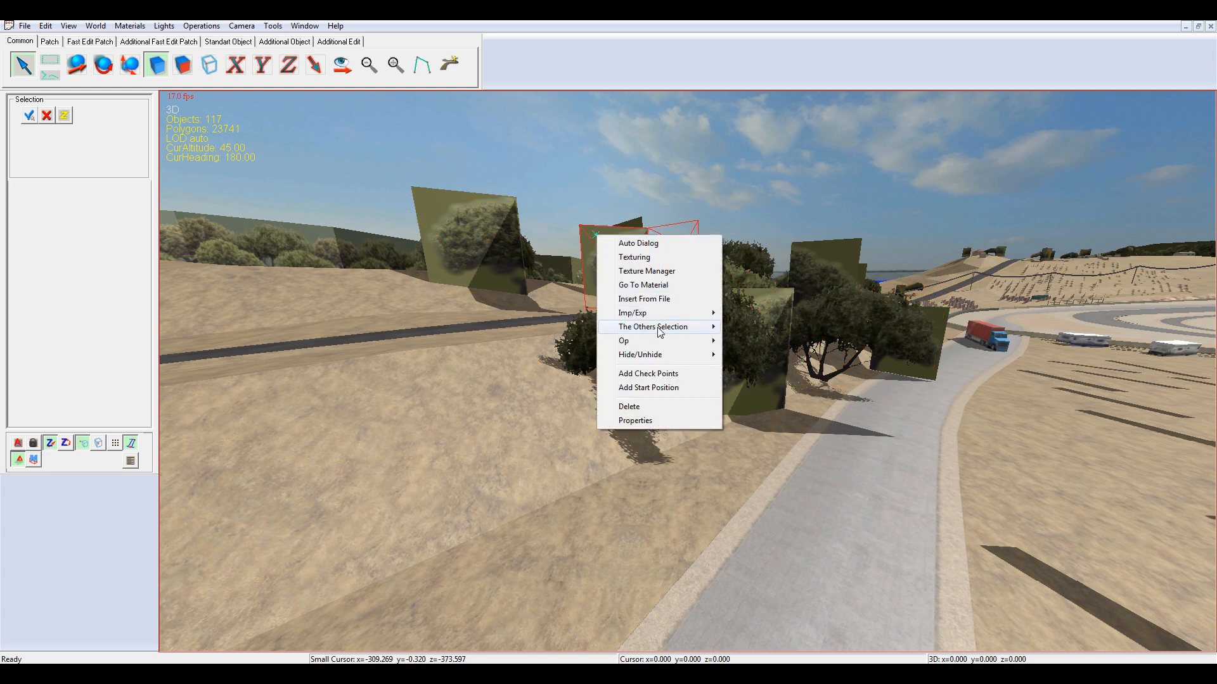
mouse_move(659, 329)
click(819, 388)
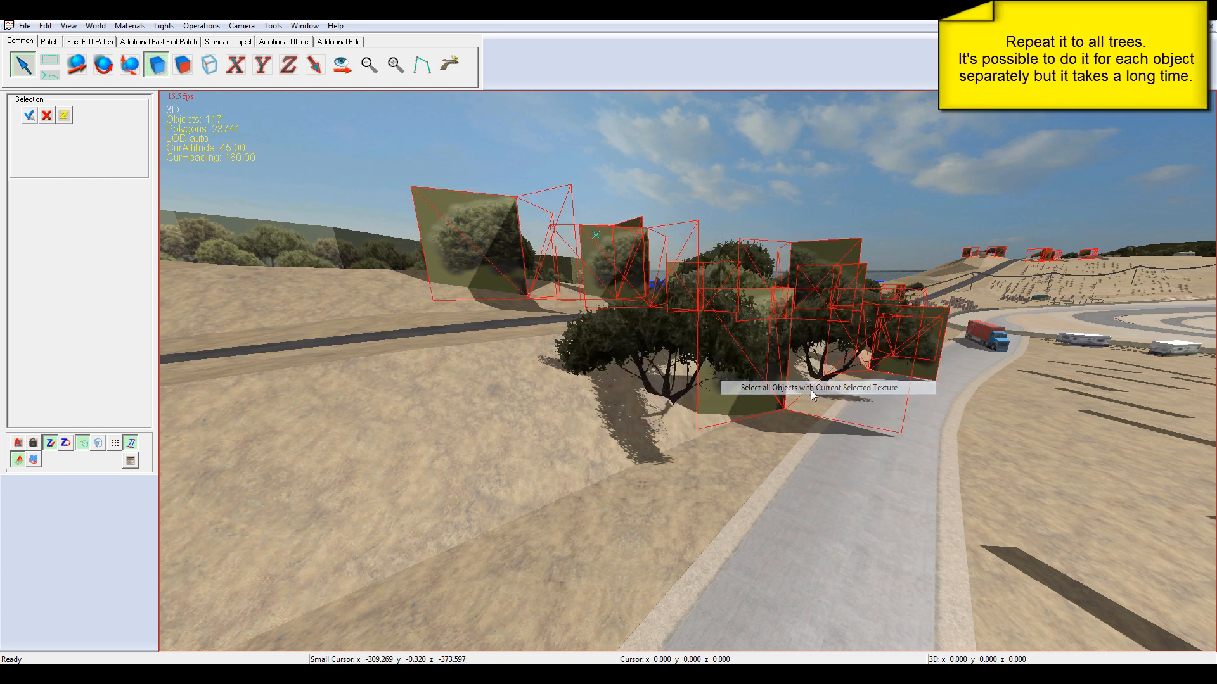
right_click(596, 265)
mouse_move(650, 368)
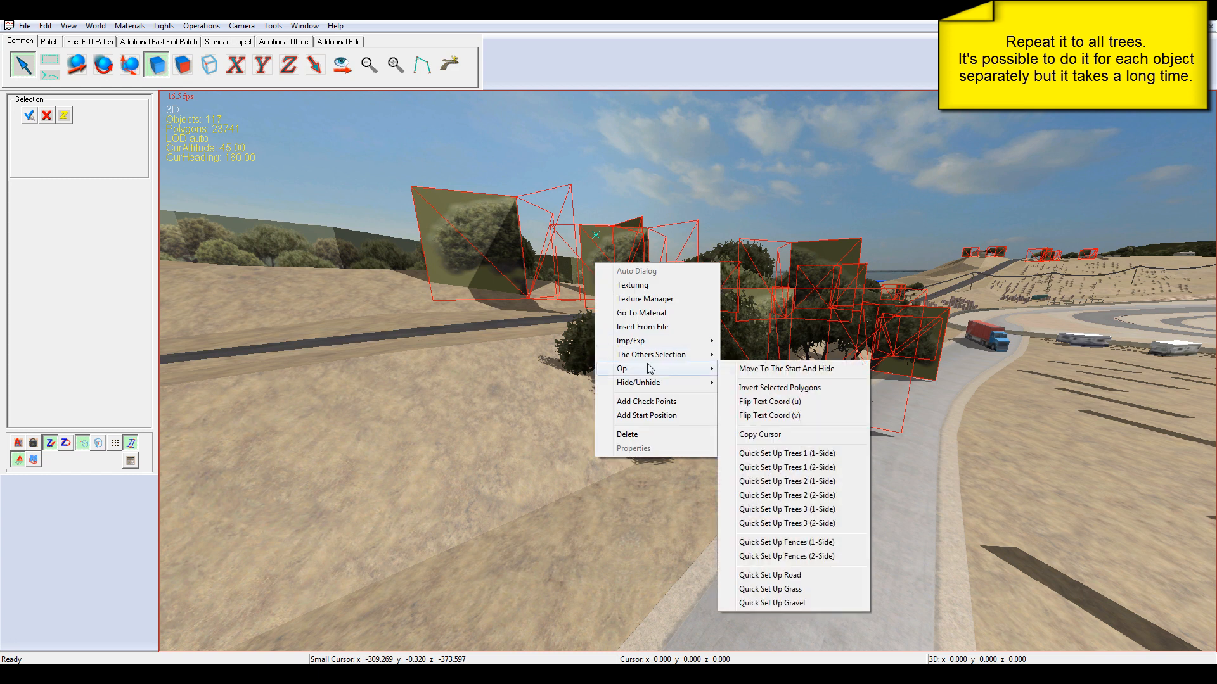
click(789, 524)
click(721, 183)
Select all objects with the texture of the tree line along the hill and apply Quick Set Up Trees 3 (2-Side)
click(391, 243)
right_click(390, 242)
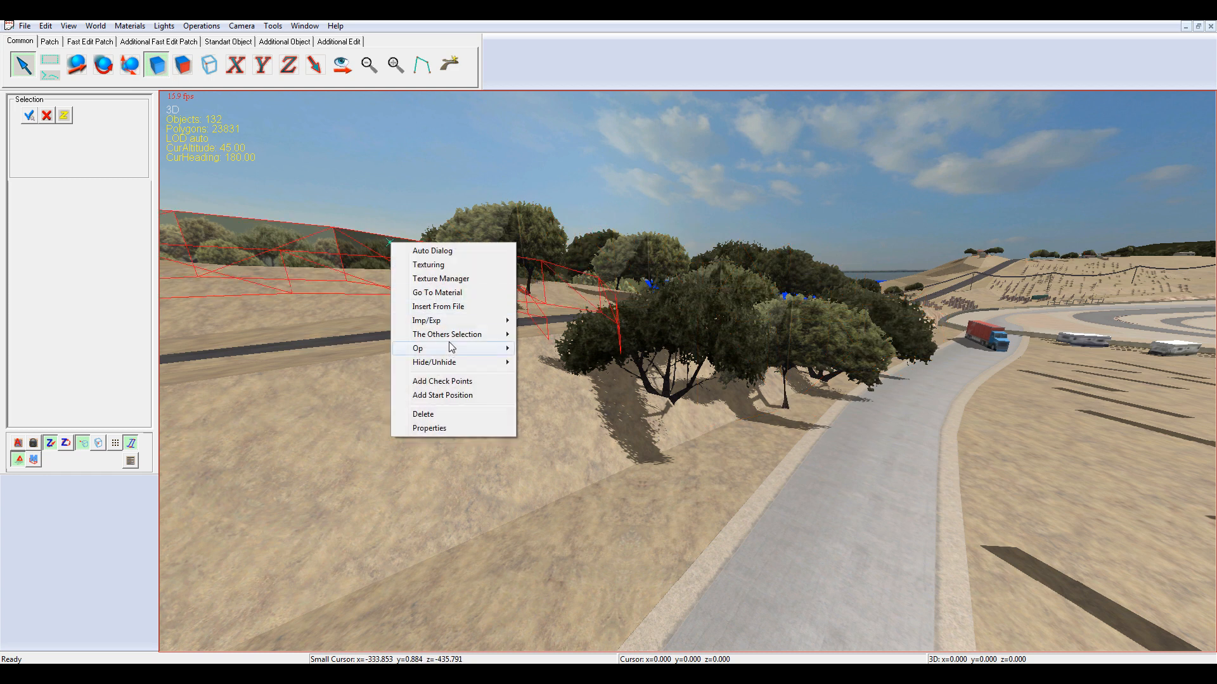
mouse_move(451, 335)
click(582, 396)
right_click(445, 300)
mouse_move(496, 406)
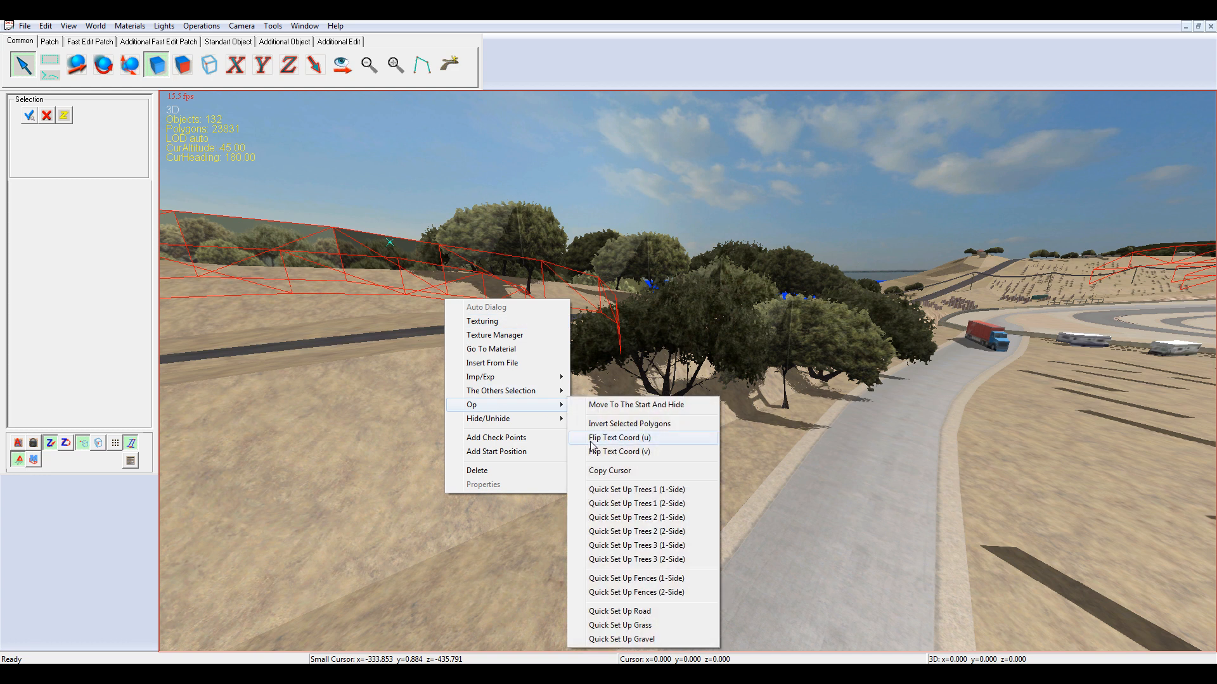
click(649, 560)
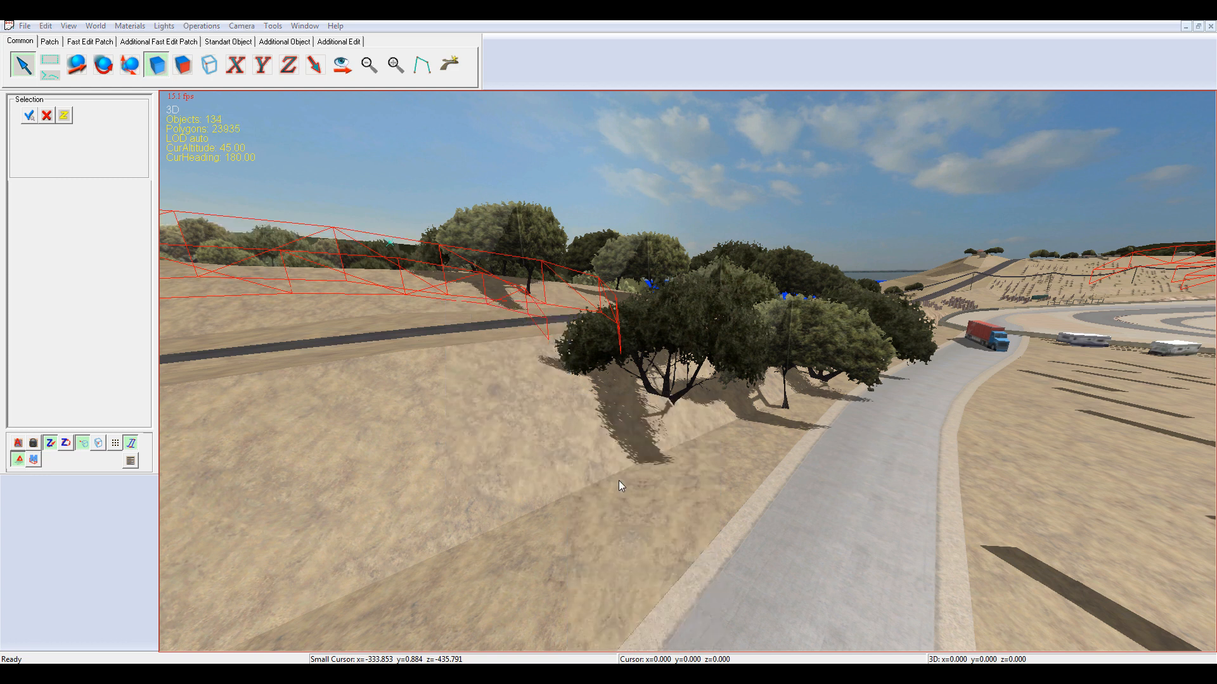
Clear the tree line selection and set the camera movement accelerator to 8
key(Page_Up)
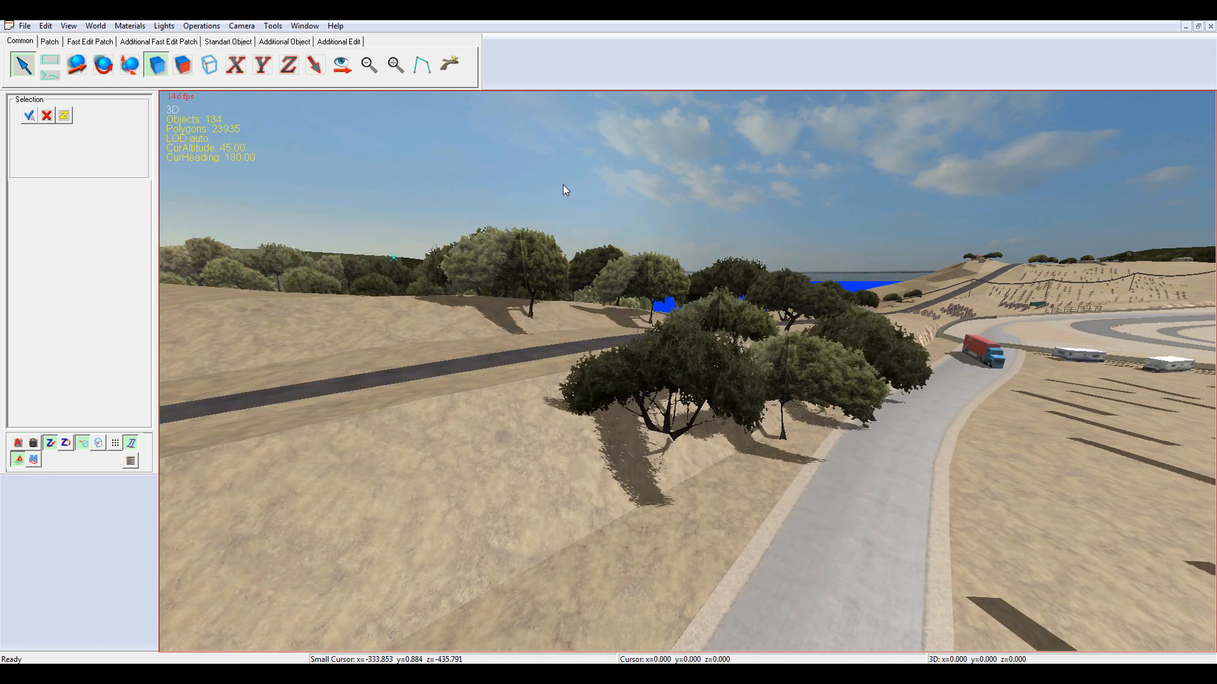
key(Left)
key(Left)
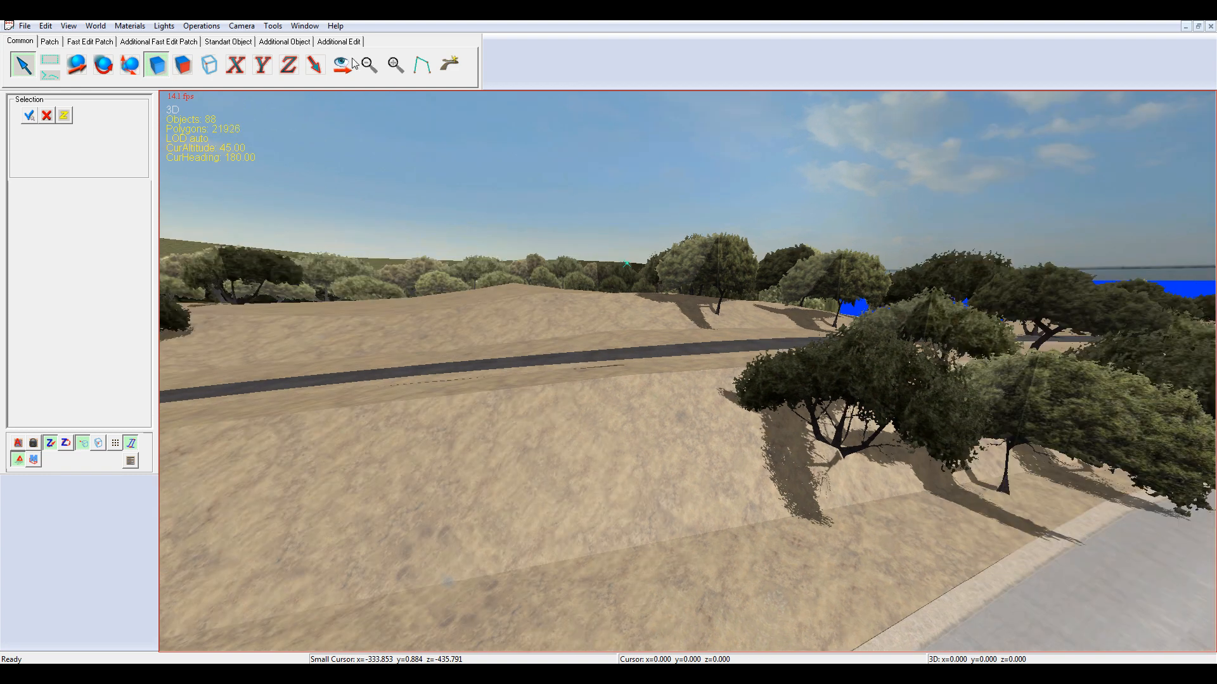
click(272, 25)
mouse_move(242, 26)
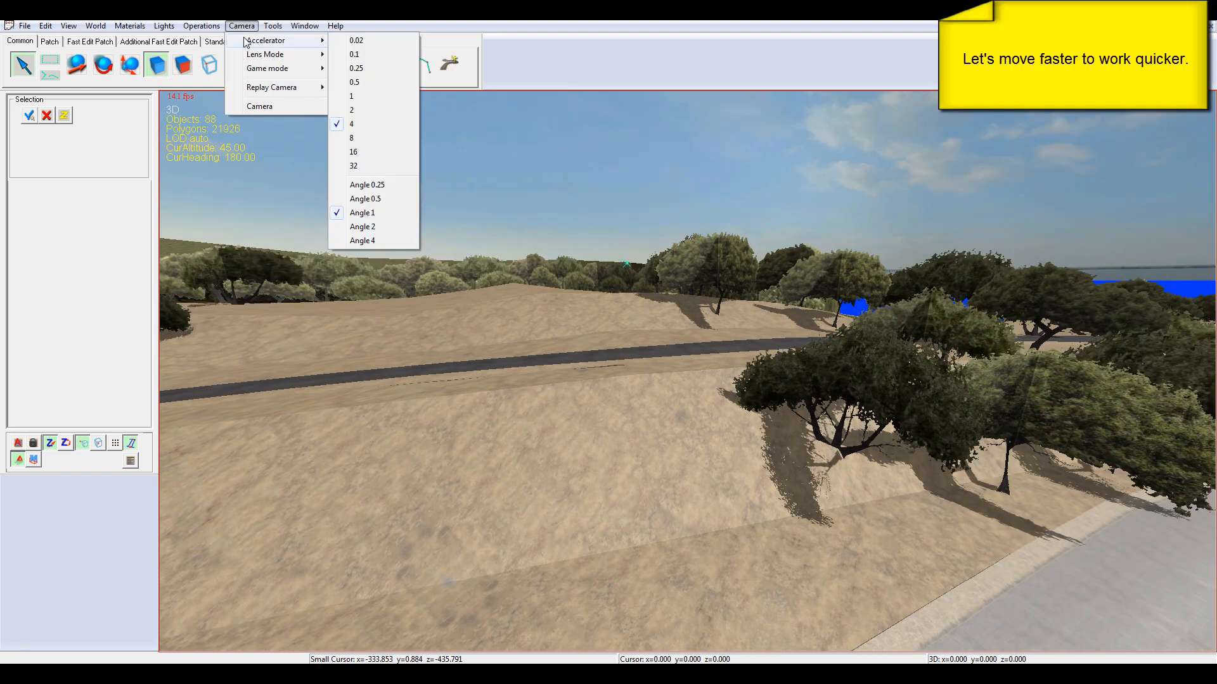
click(374, 138)
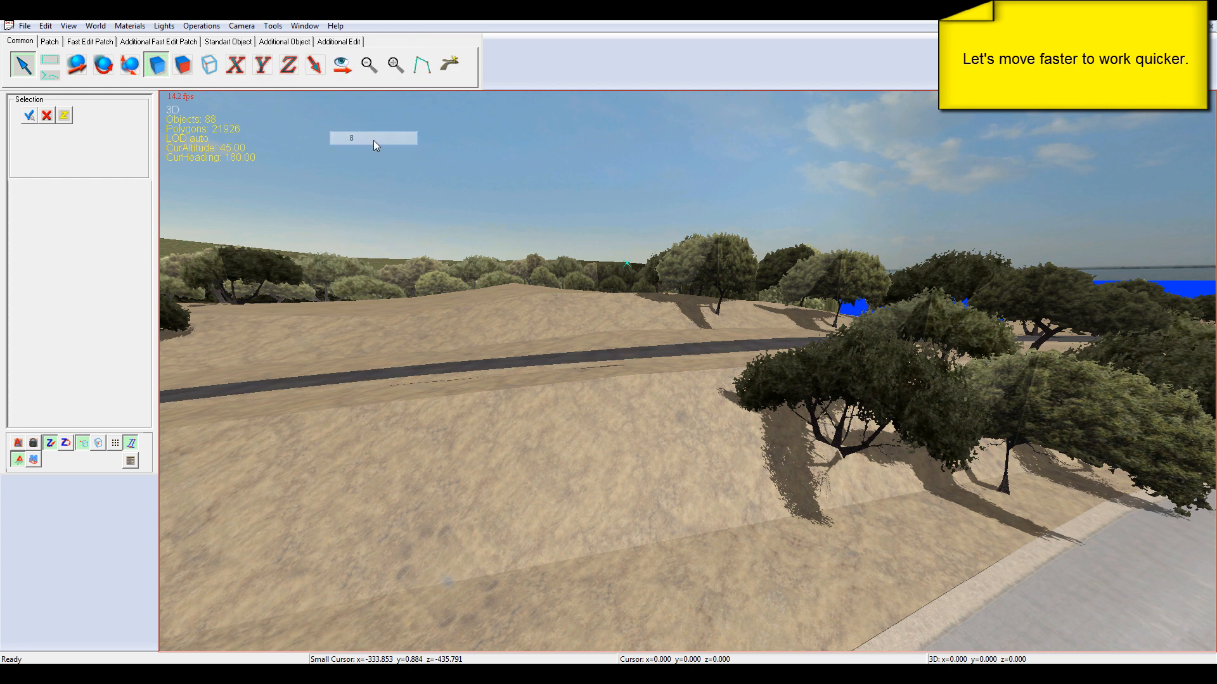
key(Left)
key(Left)
key(Left)
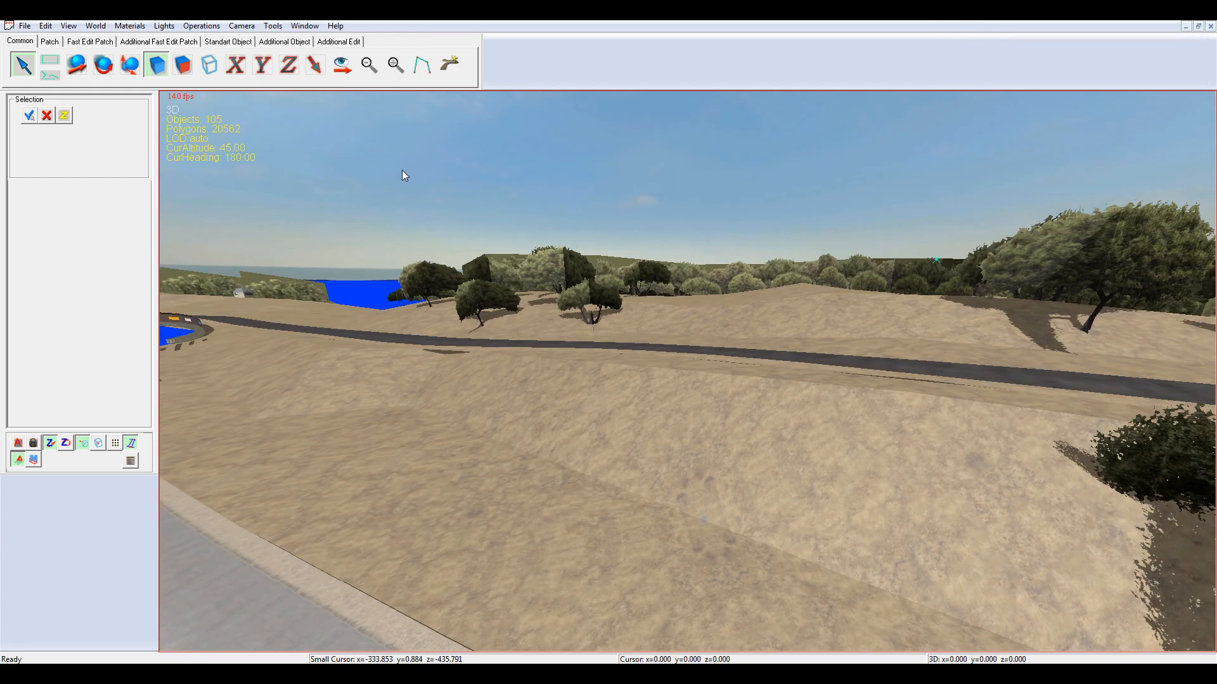
key(Down)
key(Down)
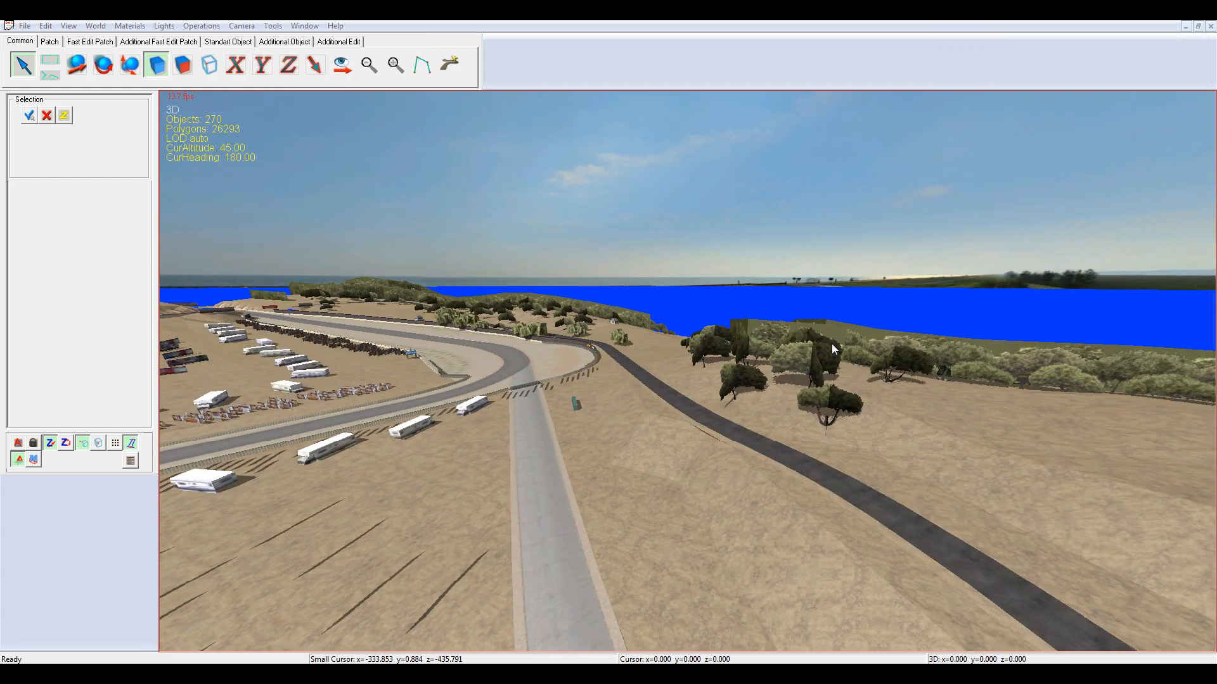
Select all objects with the texture of the bush row behind the dark trees and apply Quick Set Up Trees 3 (2-Side)
click(851, 336)
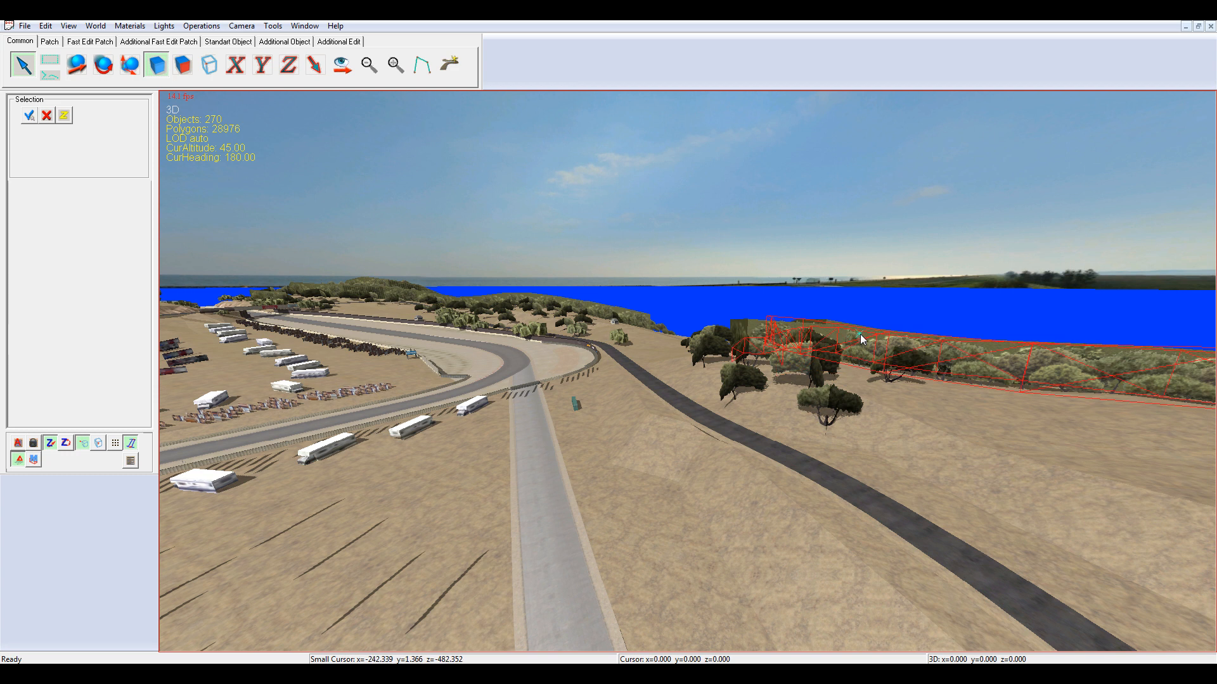
right_click(860, 334)
mouse_move(931, 425)
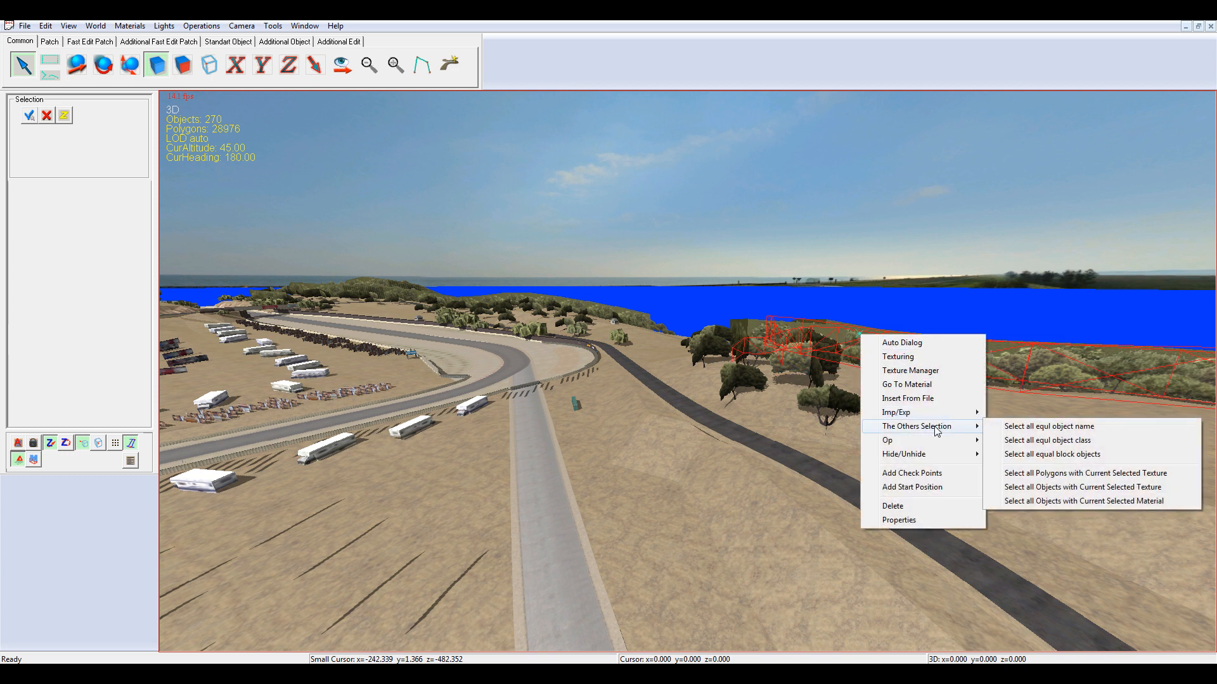
click(1028, 486)
right_click(825, 346)
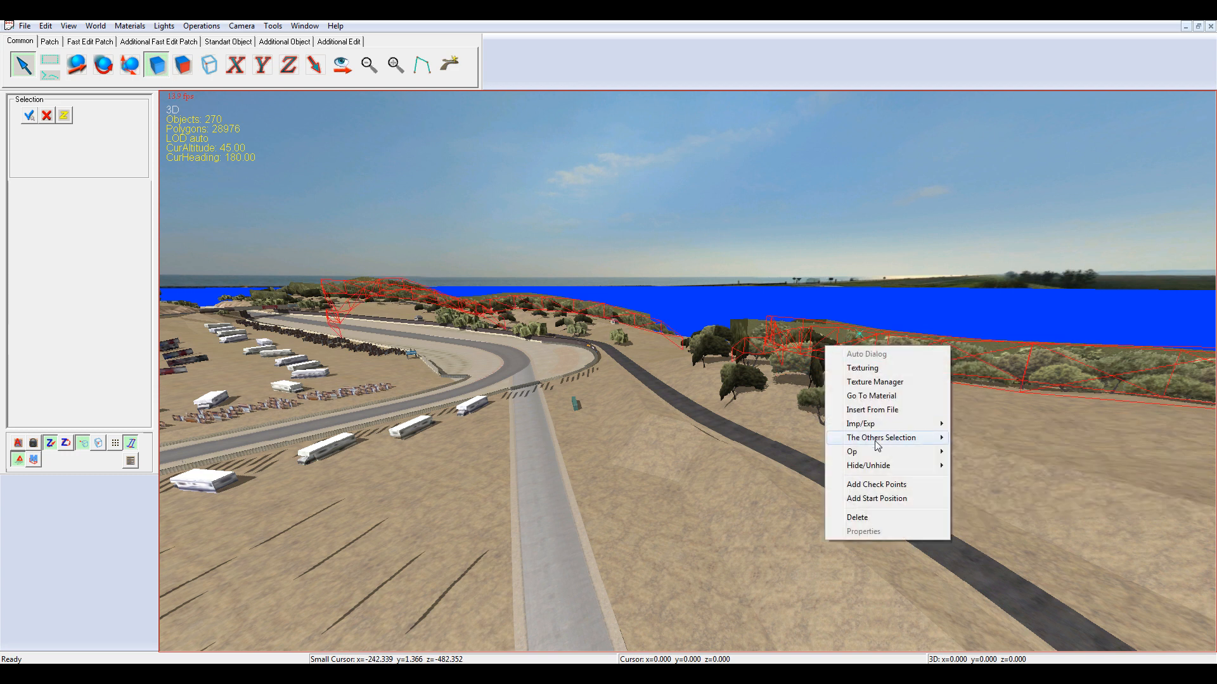
mouse_move(872, 451)
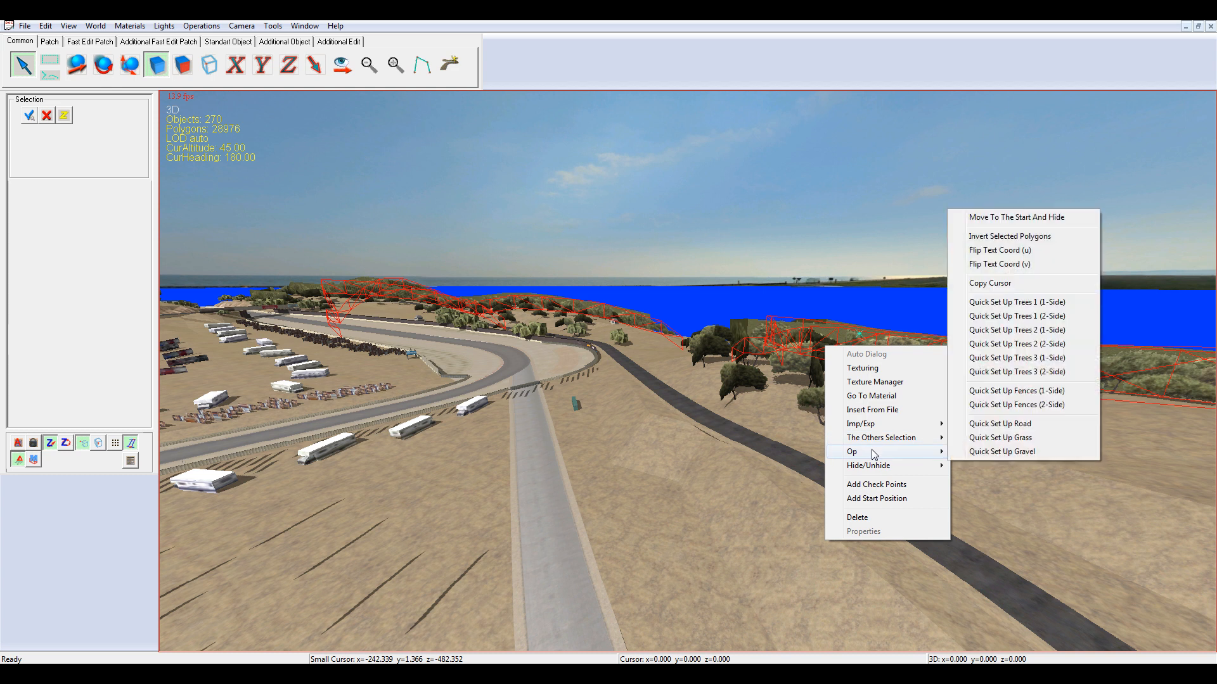
click(1014, 372)
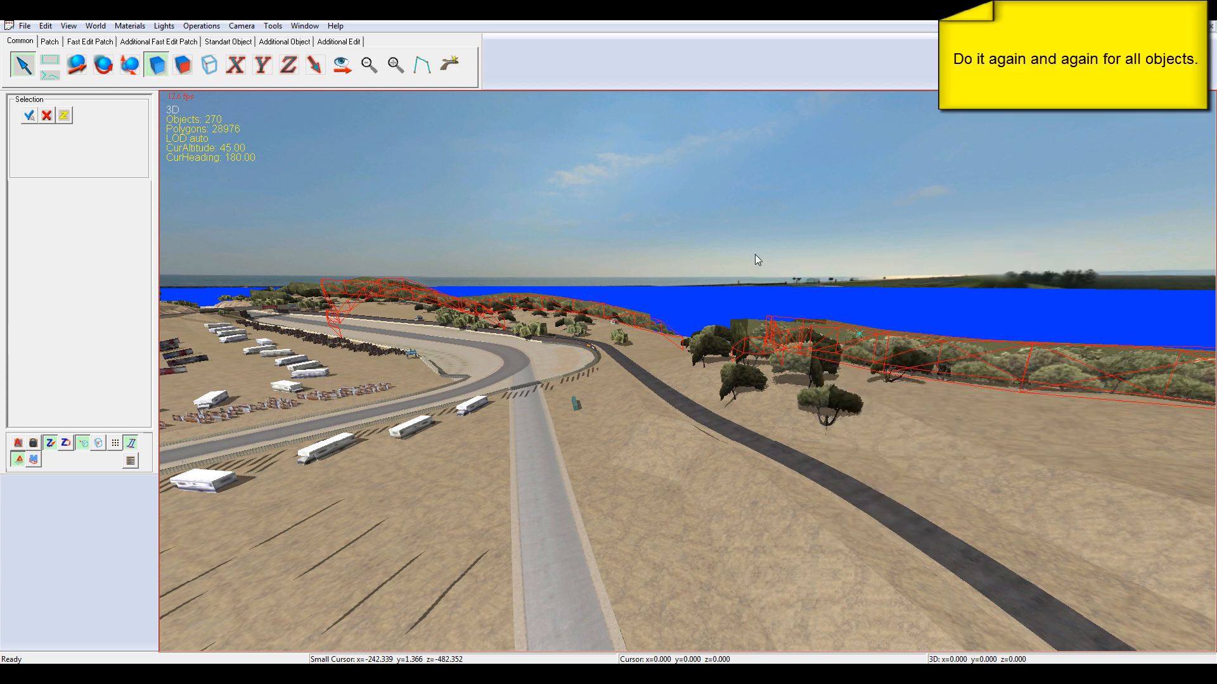
Hide the selected bush row objects on the hill beside the service road
key(Up)
key(Up)
key(Up)
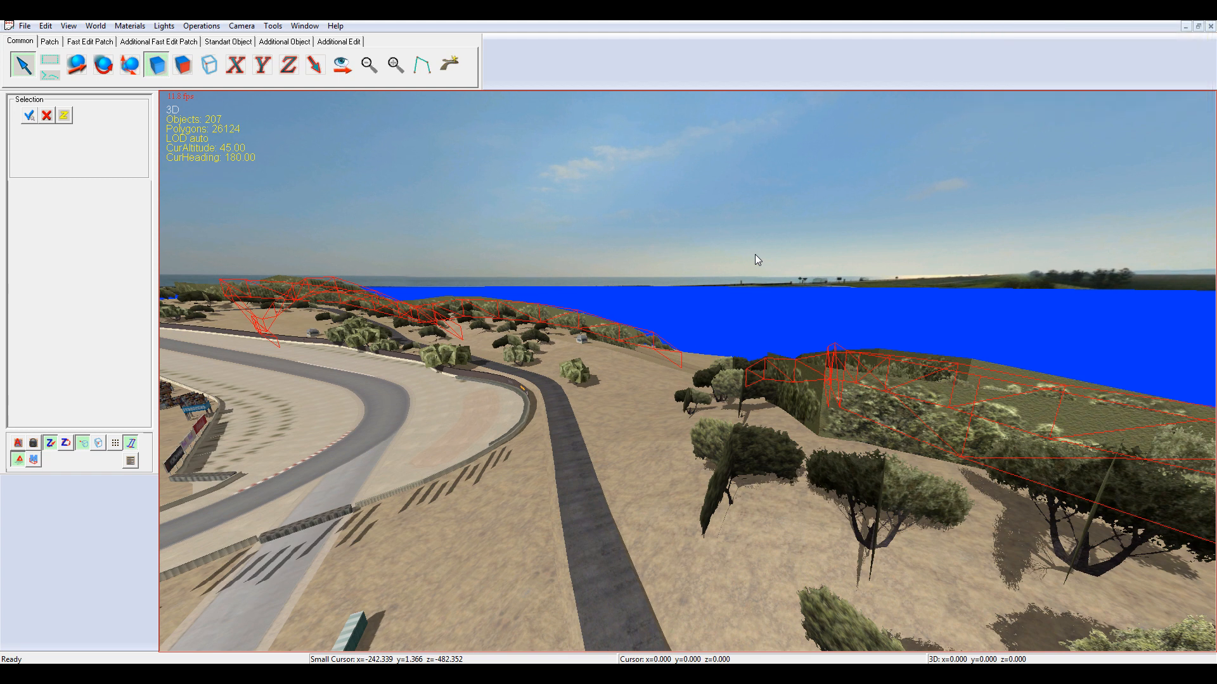
key(Up)
key(Up)
key(Up)
key(Up)
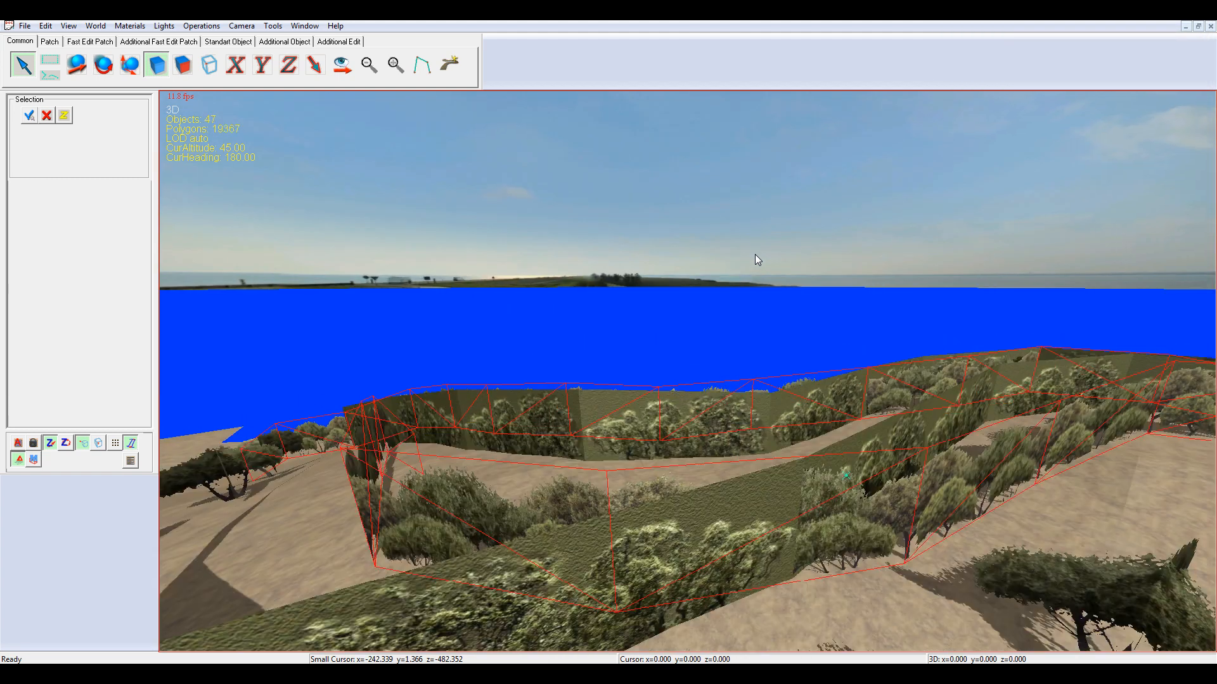
right_click(598, 472)
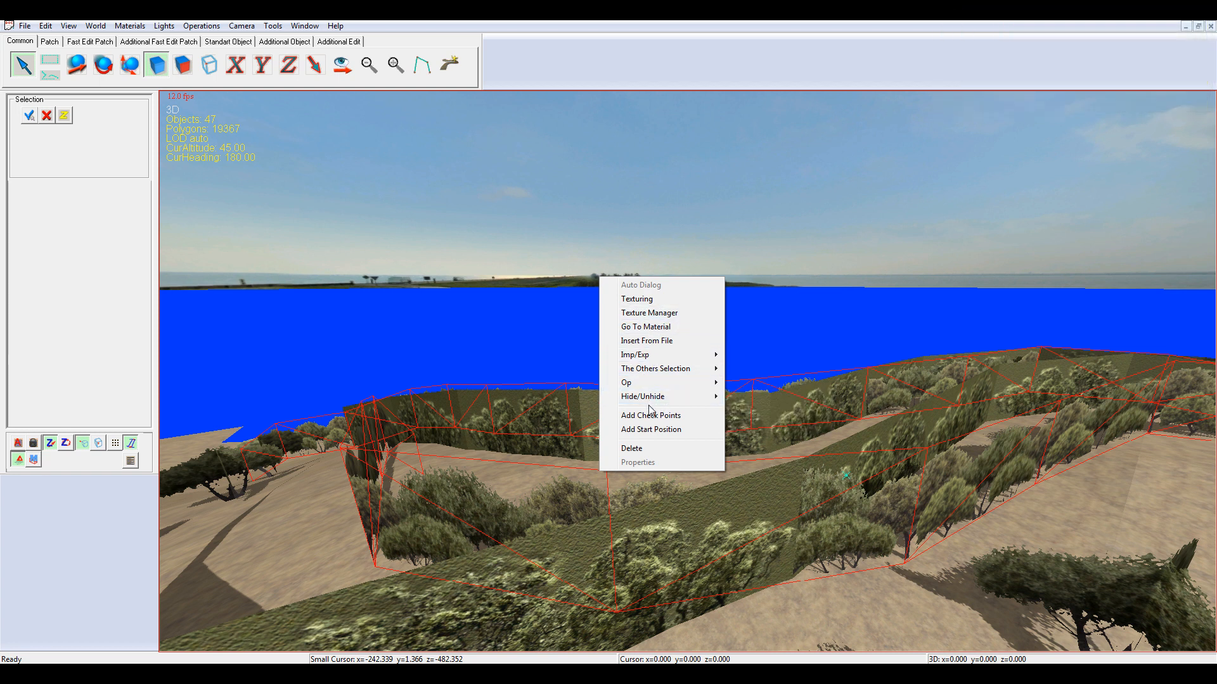
mouse_move(652, 405)
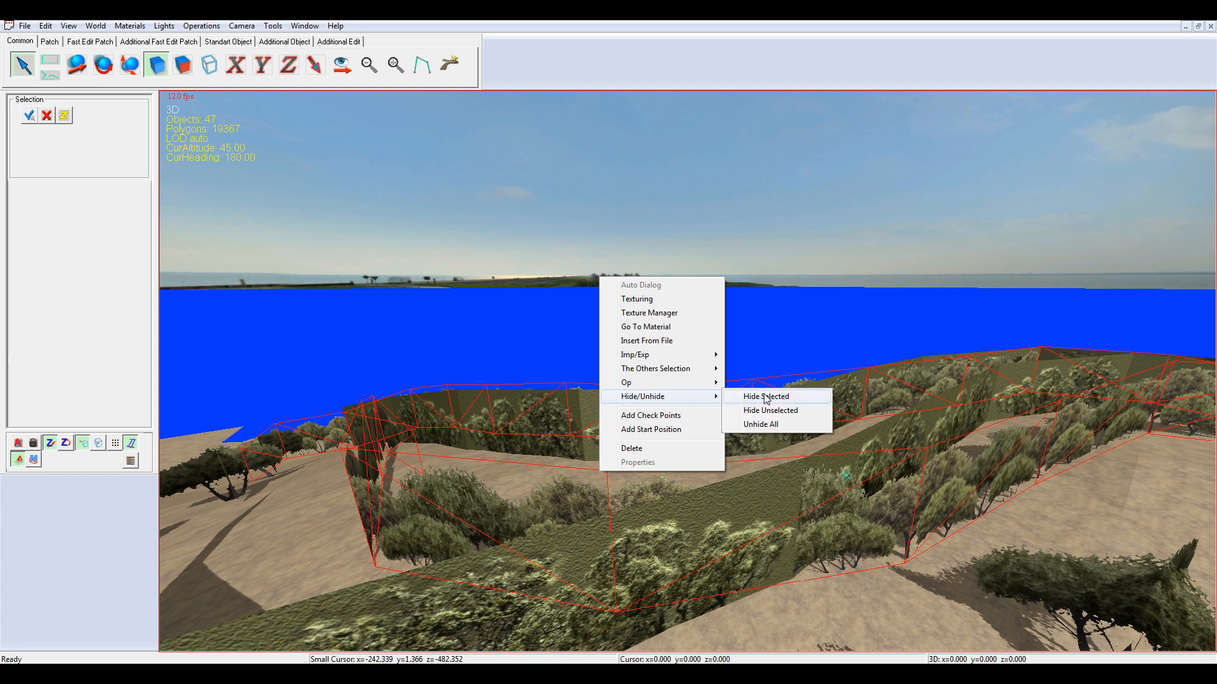
click(766, 397)
Apply Quick Set Up Trees 3 (2-Side) to all objects with the remaining opaque bush row's texture, and clear the selection
click(783, 486)
right_click(783, 485)
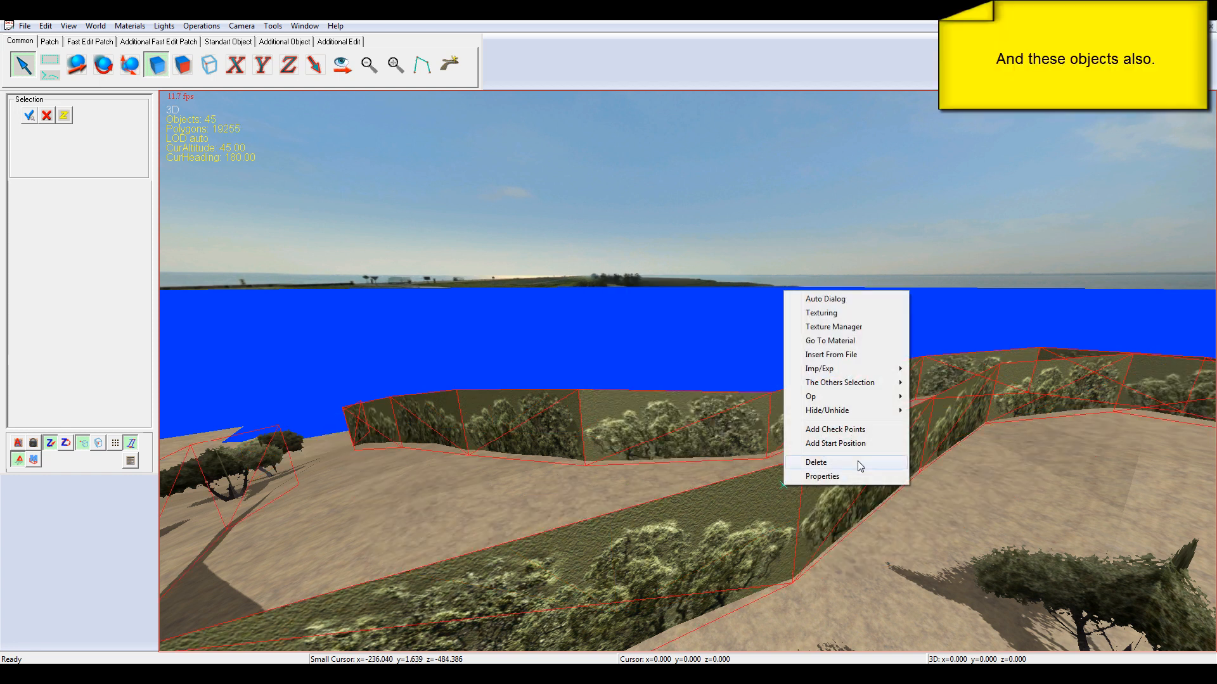
mouse_move(849, 388)
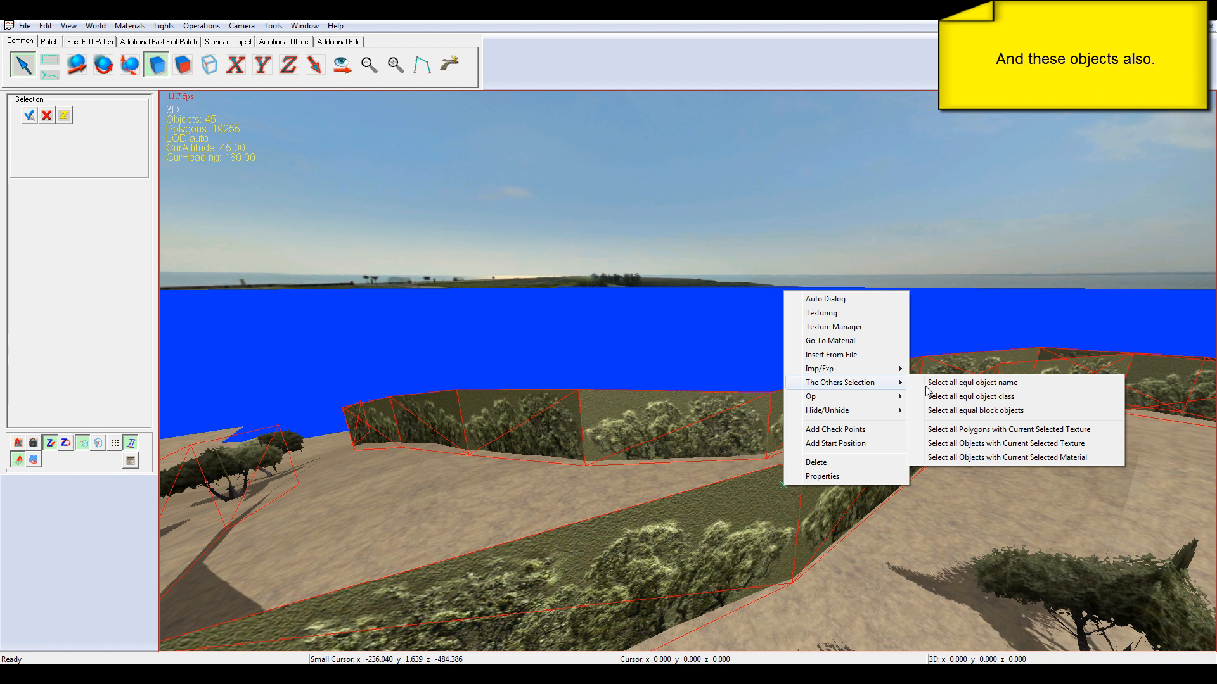
click(976, 442)
right_click(862, 450)
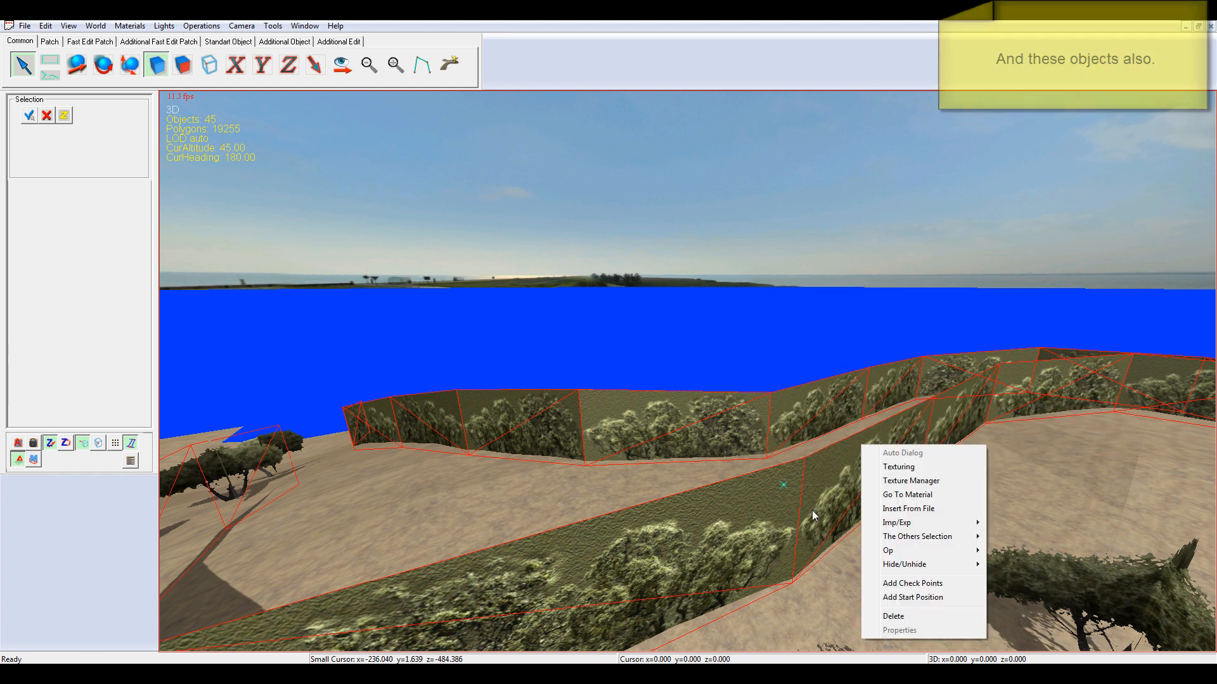
mouse_move(956, 553)
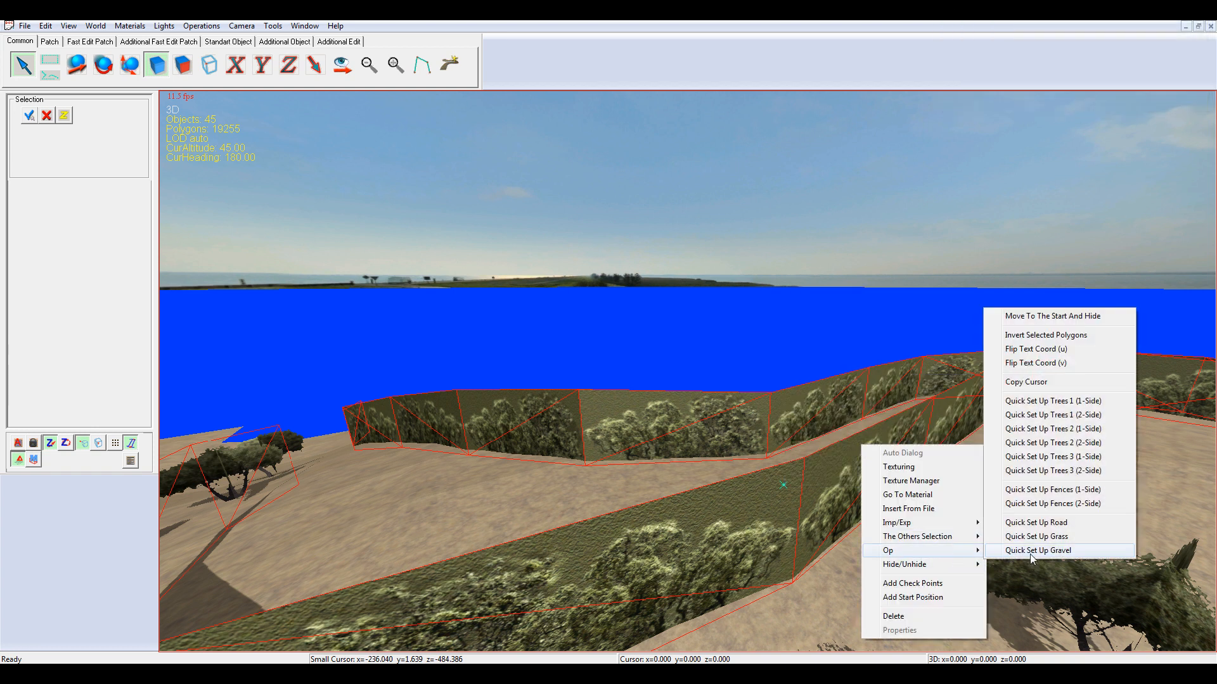
click(1061, 472)
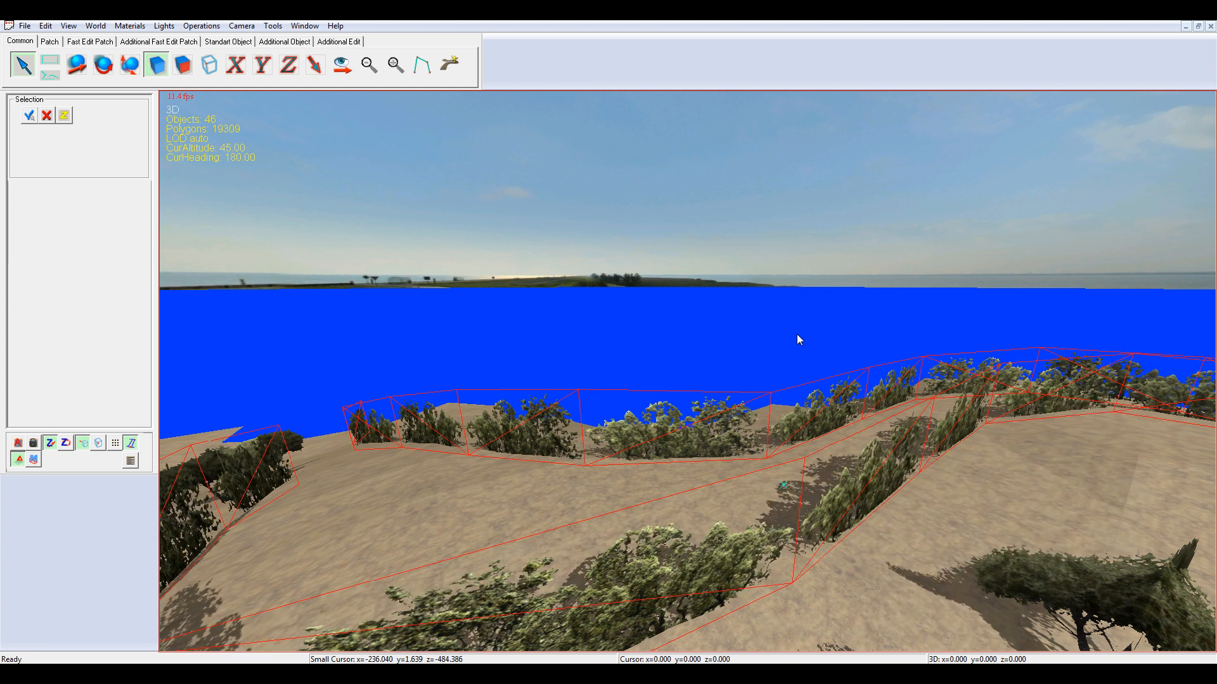
right_click(739, 429)
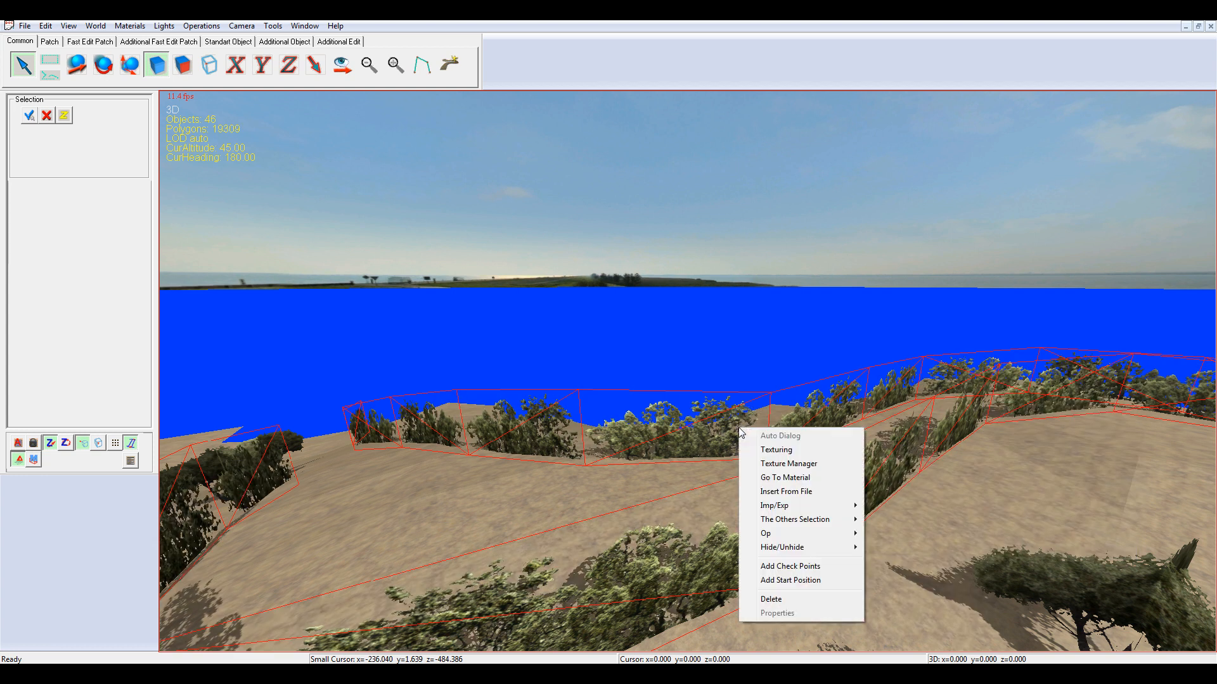
click(694, 330)
Apply Quick Set Up Trees 3 (2-Side) to all objects with the texture of the blocky foliage beside the track wall, and clear the selection
key(Left)
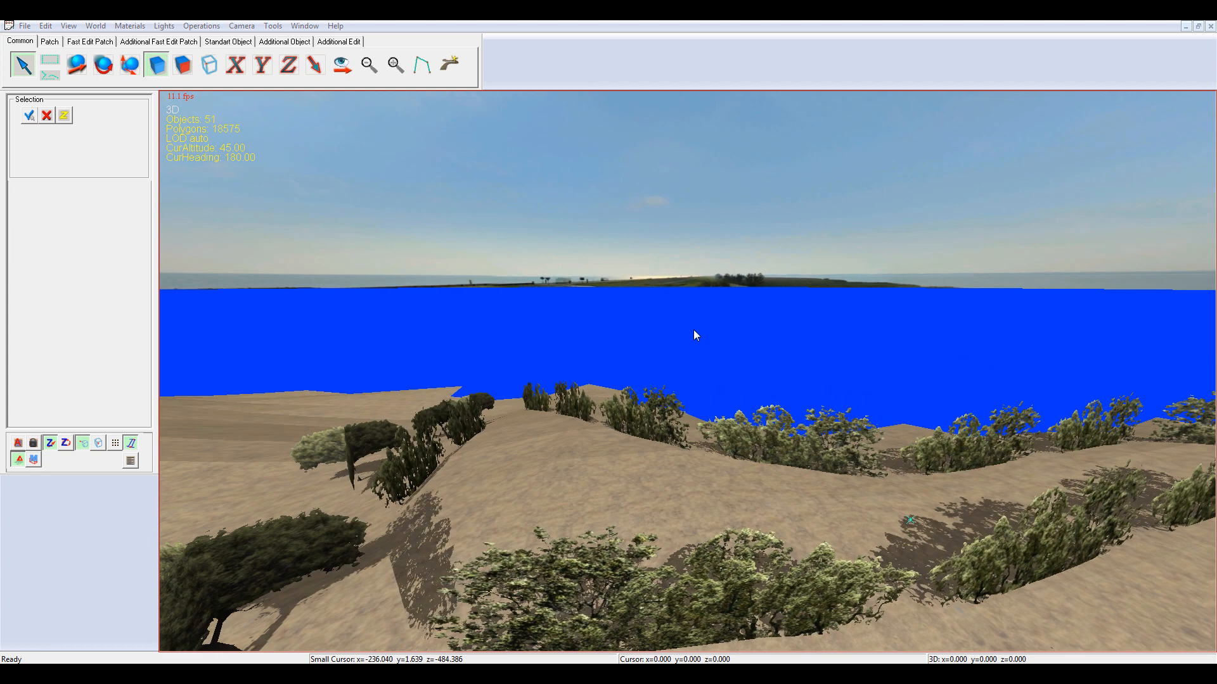
key(Left)
key(Up)
key(Up)
key(Up)
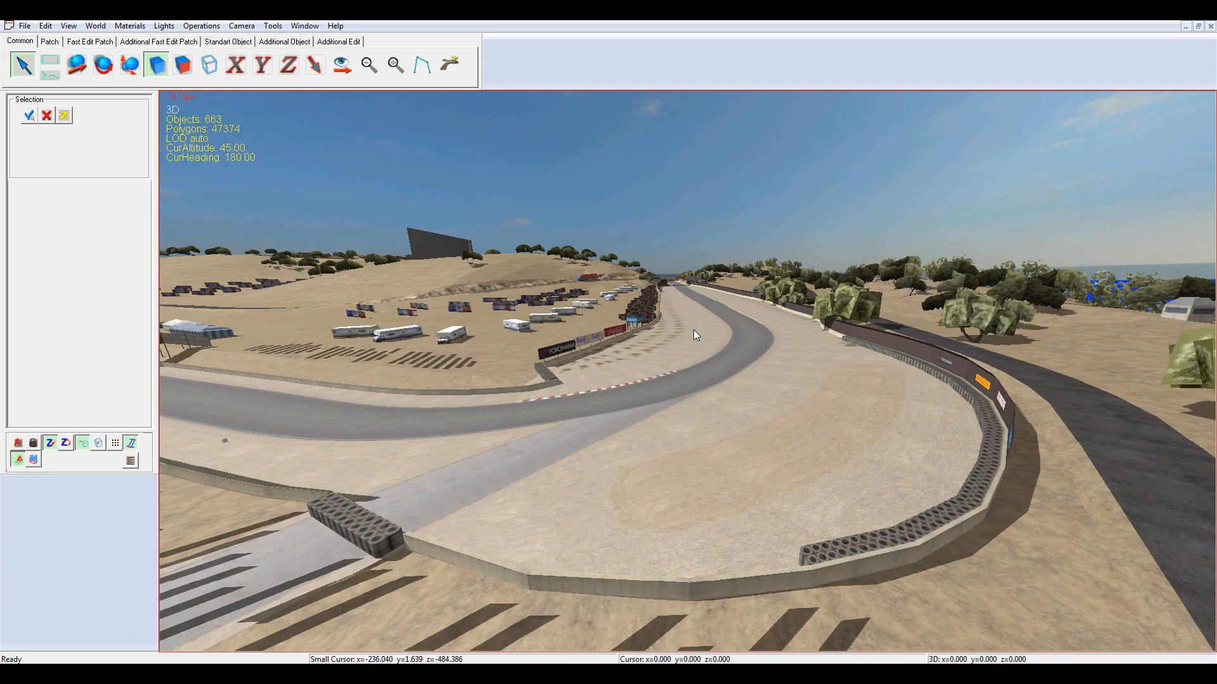
key(Up)
key(Up)
key(Up)
key(Right)
key(Up)
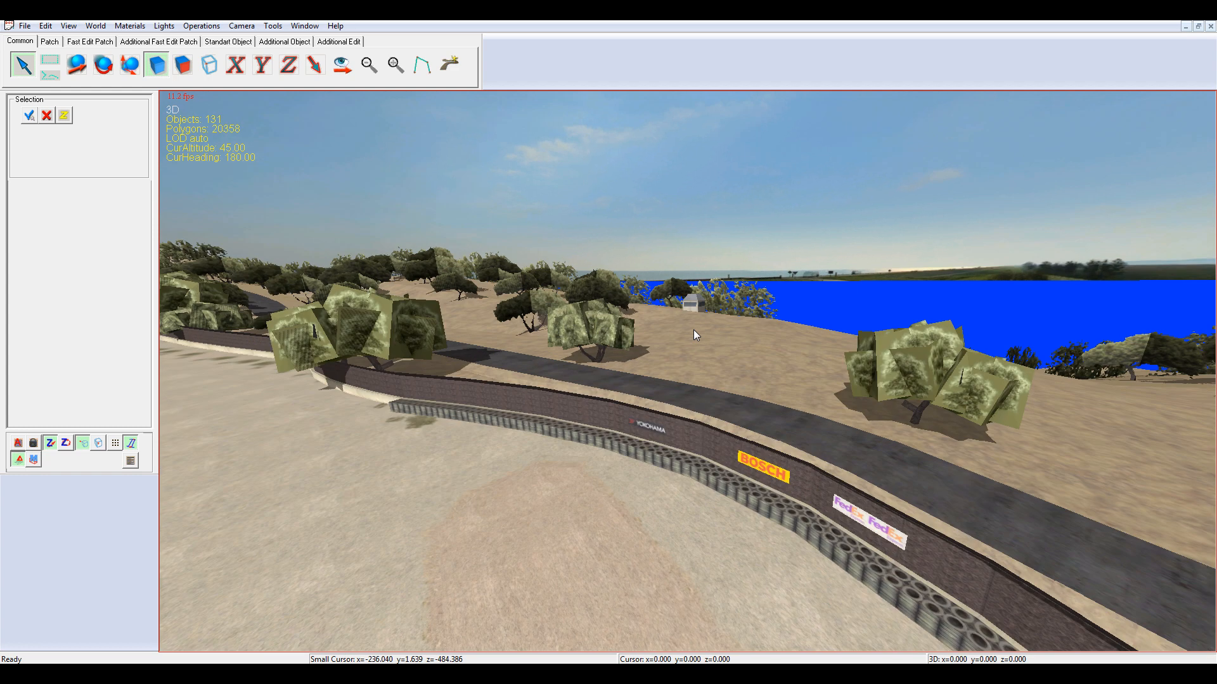
key(Left)
key(Up)
key(Up)
key(Up)
key(Up)
key(Up)
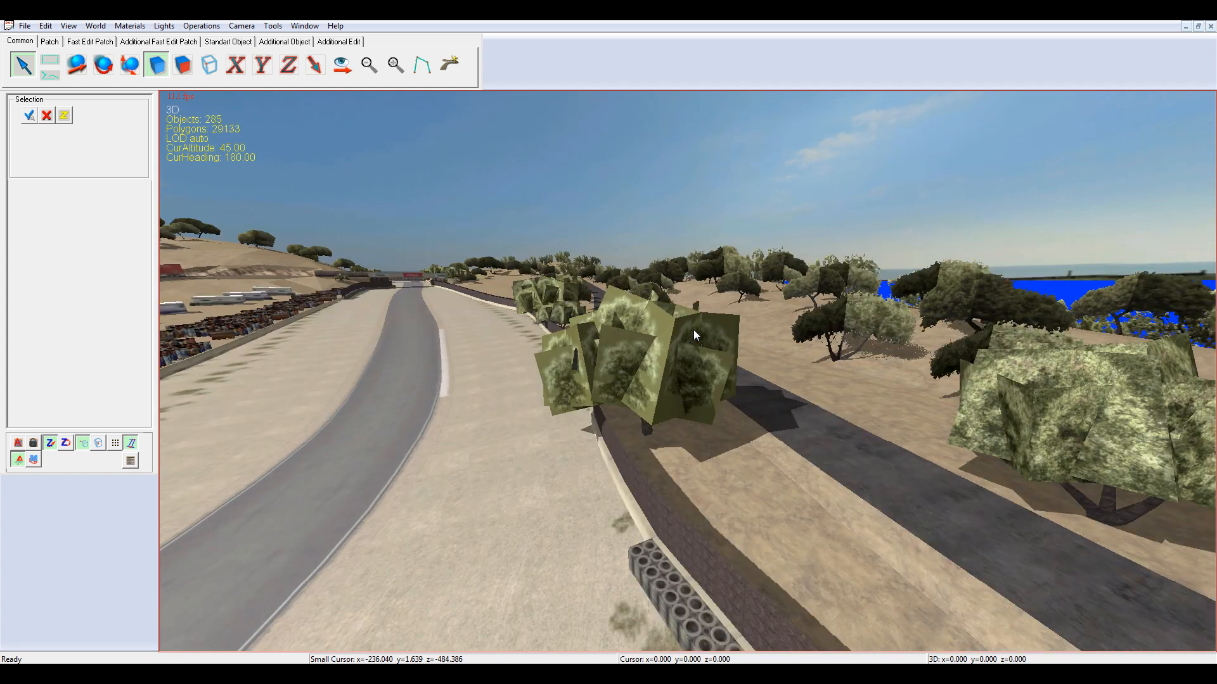
click(692, 361)
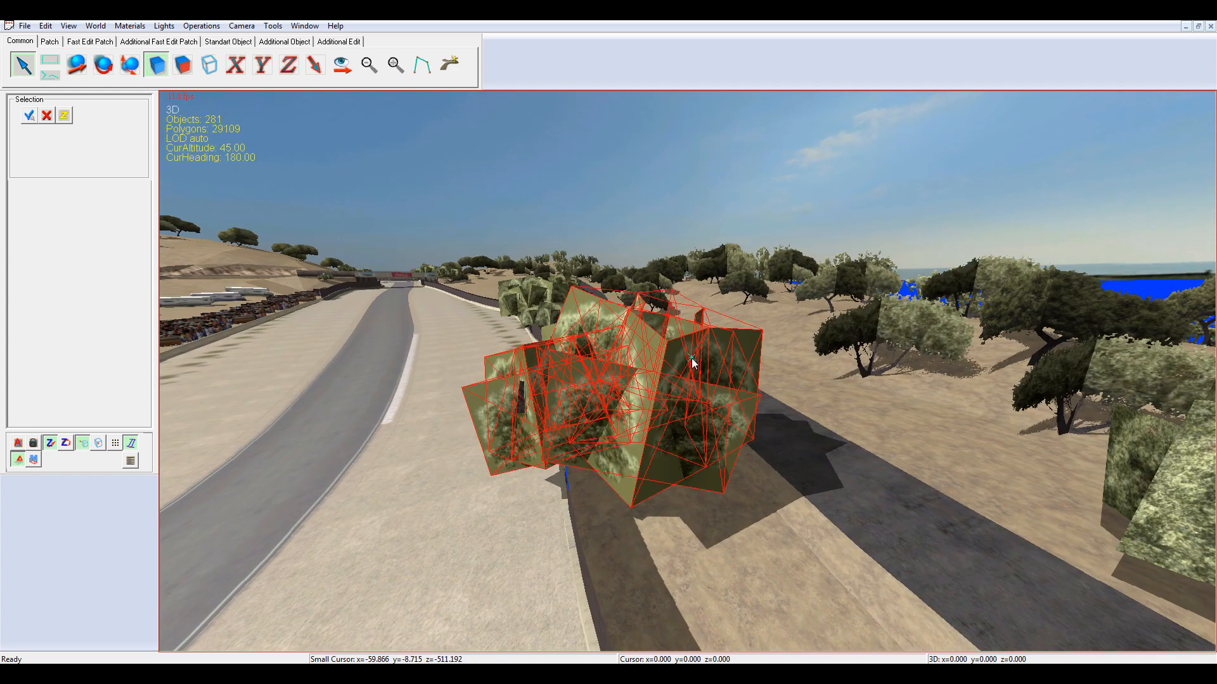
right_click(683, 398)
mouse_move(735, 489)
click(879, 551)
right_click(704, 383)
mouse_move(768, 488)
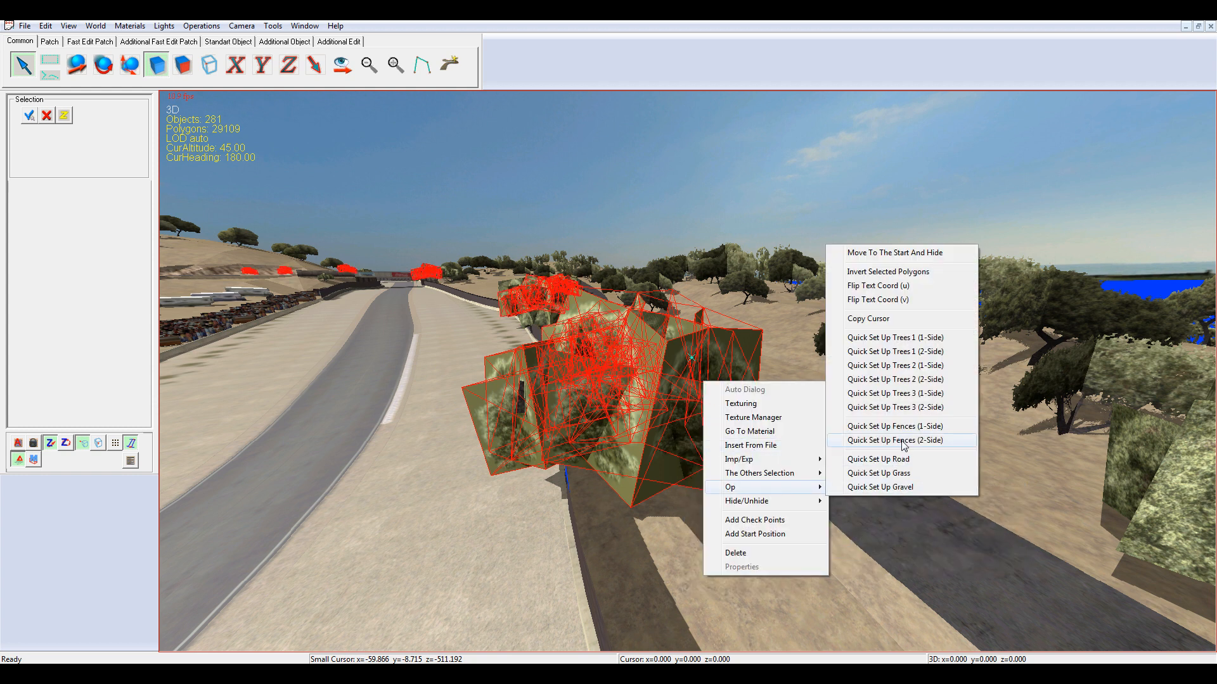
click(907, 408)
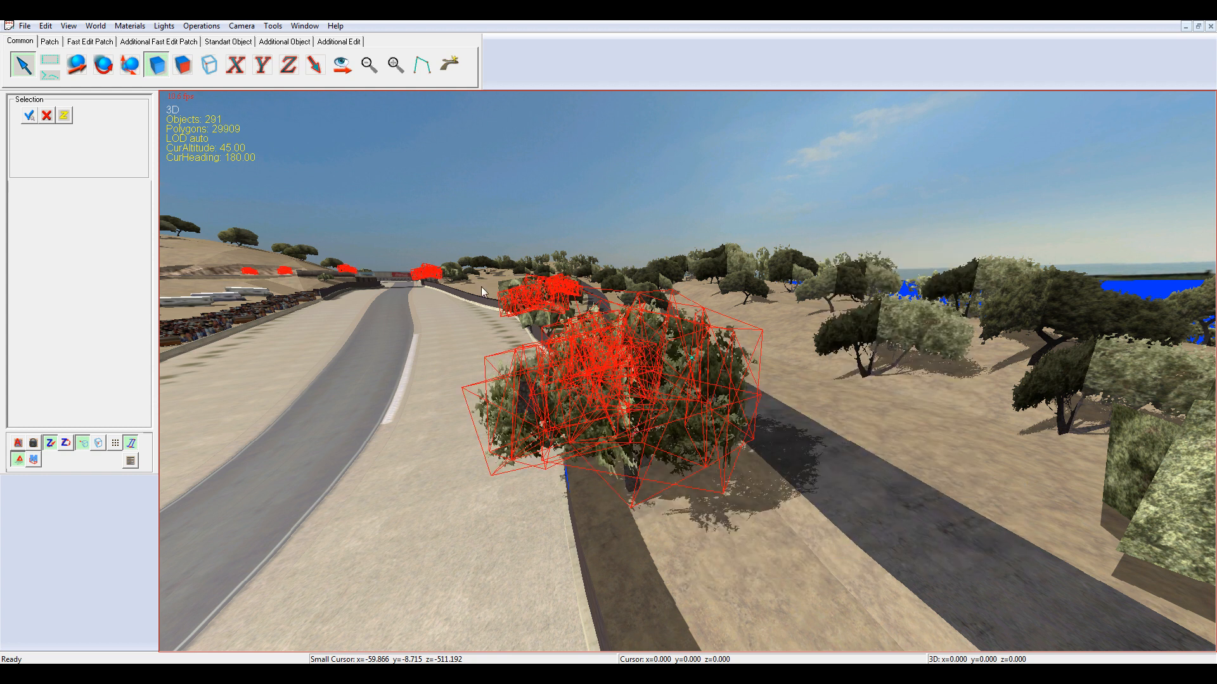
click(633, 176)
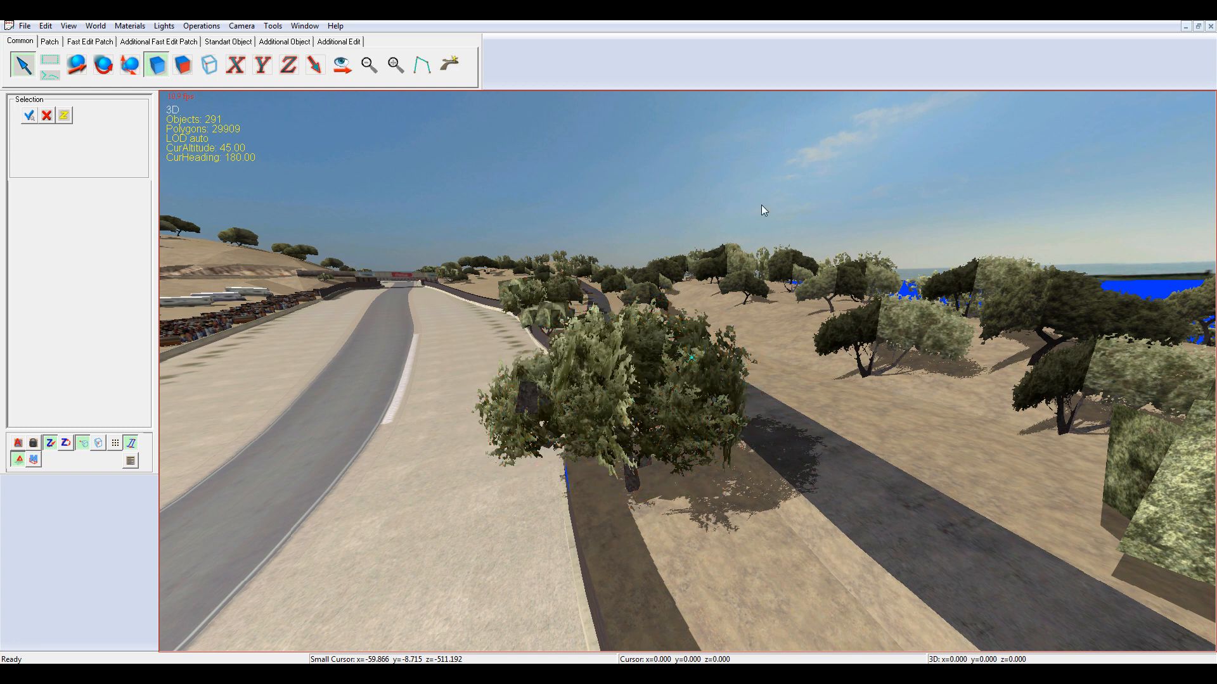
Delete the unnecessary large dark wall standing across the hilltop road
key(Left)
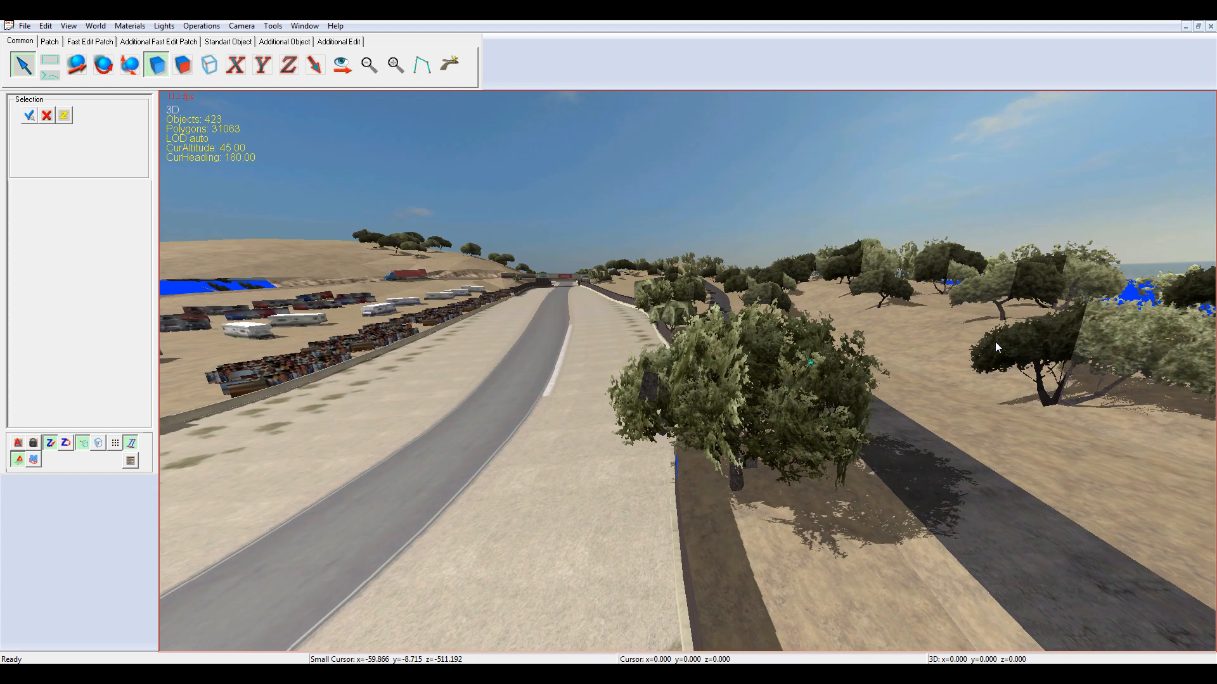
key(Up)
key(Right)
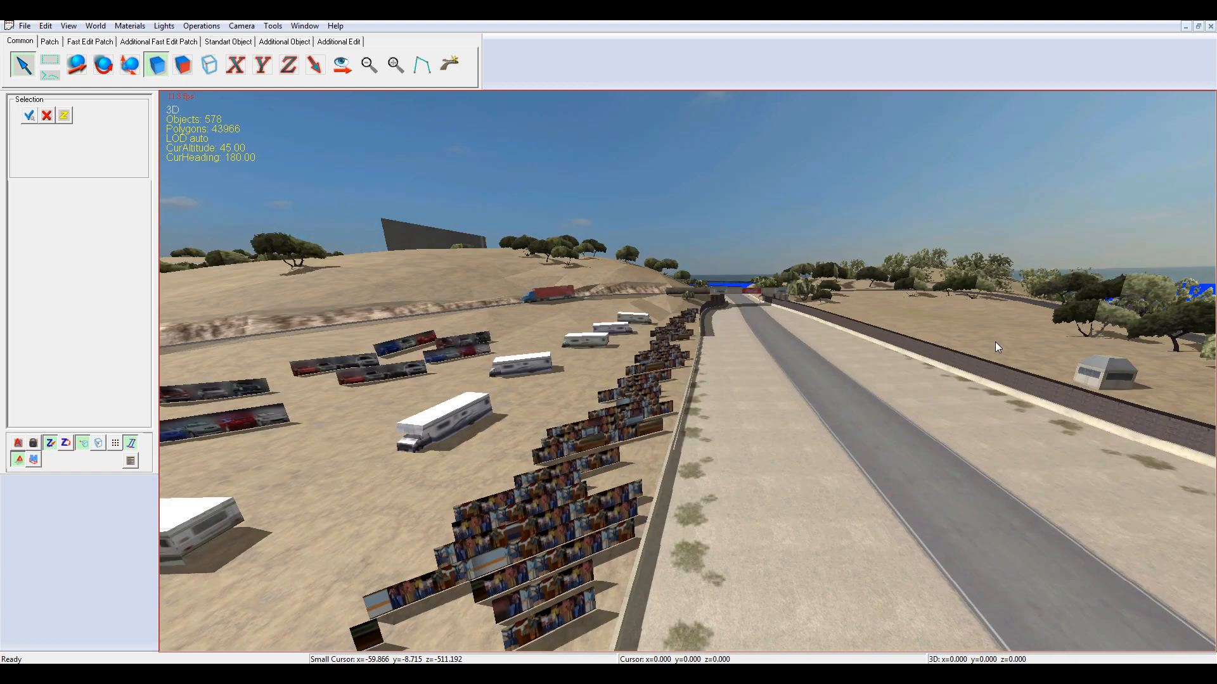
key(Up)
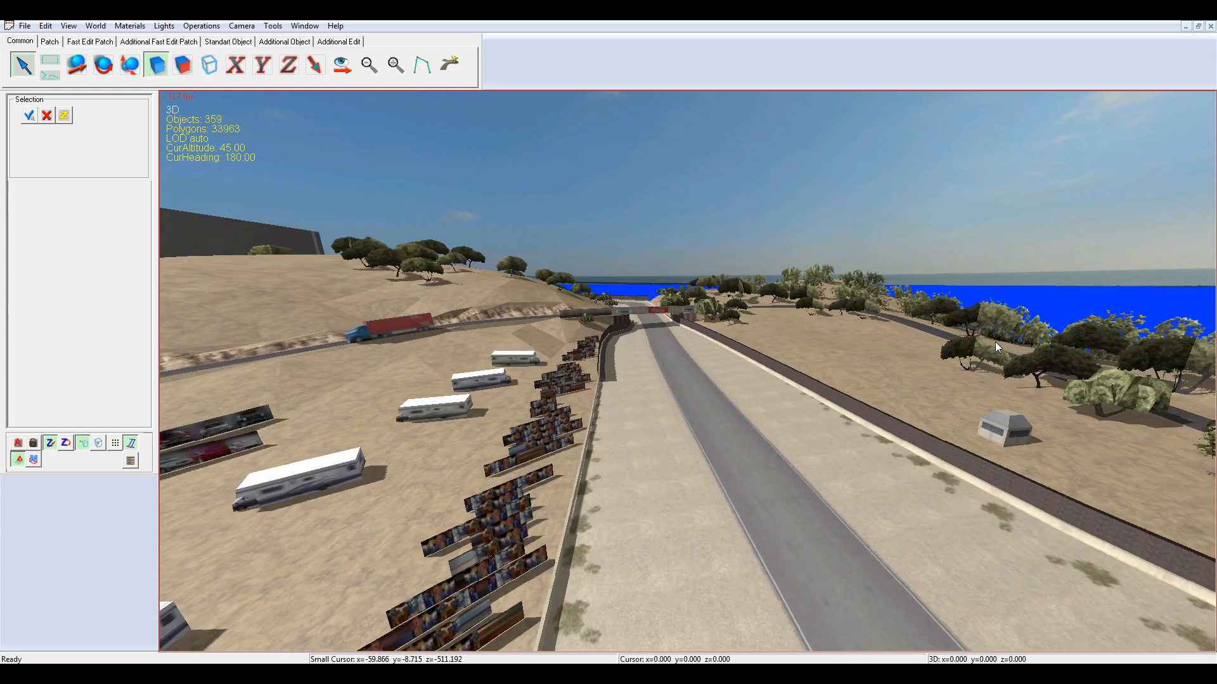
key(Up)
key(Right)
key(Up)
key(Left)
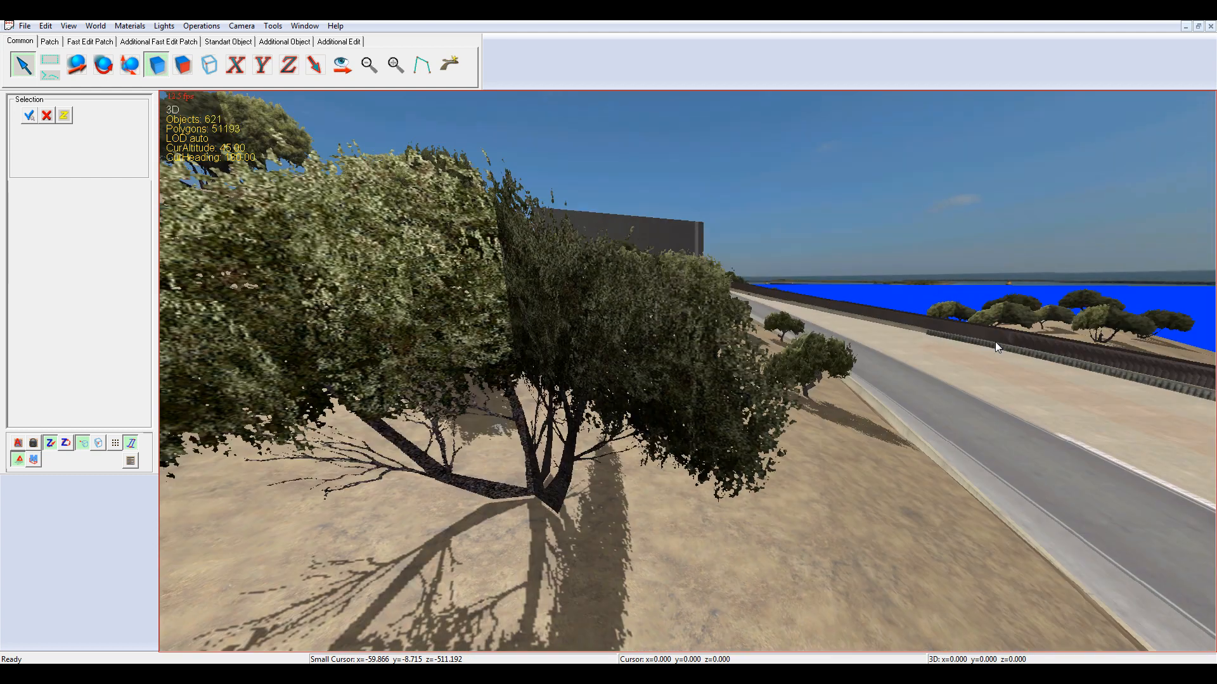
key(Page_Up)
key(Up)
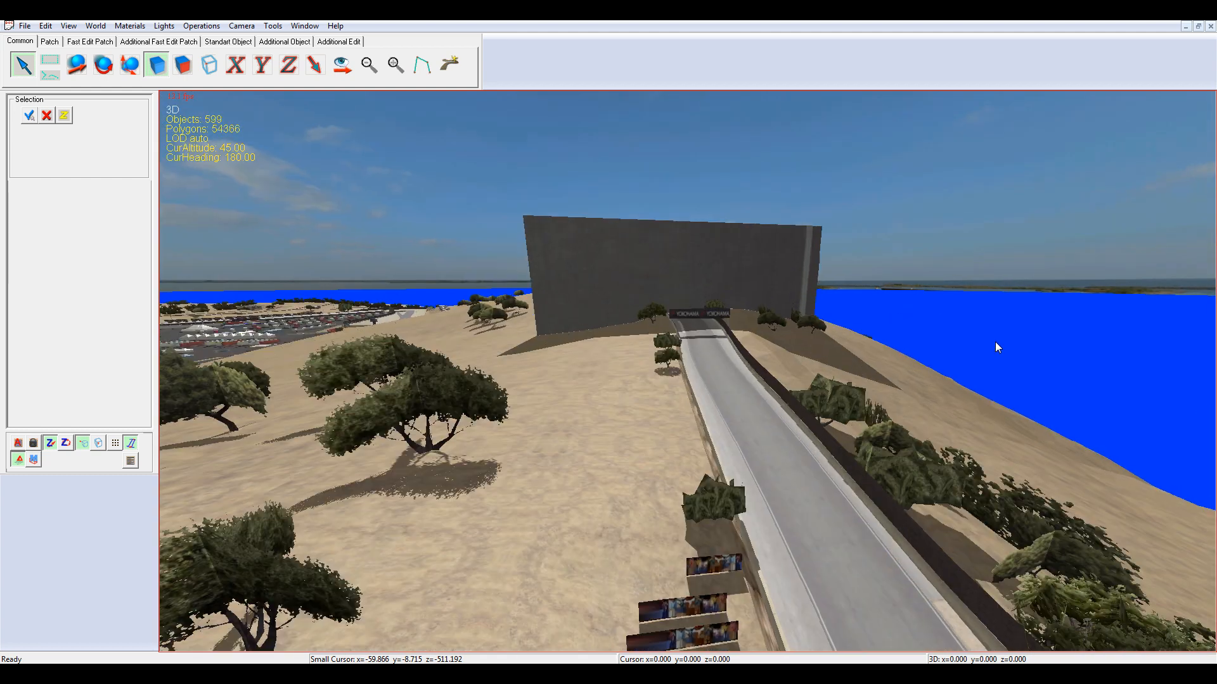
right_click(724, 272)
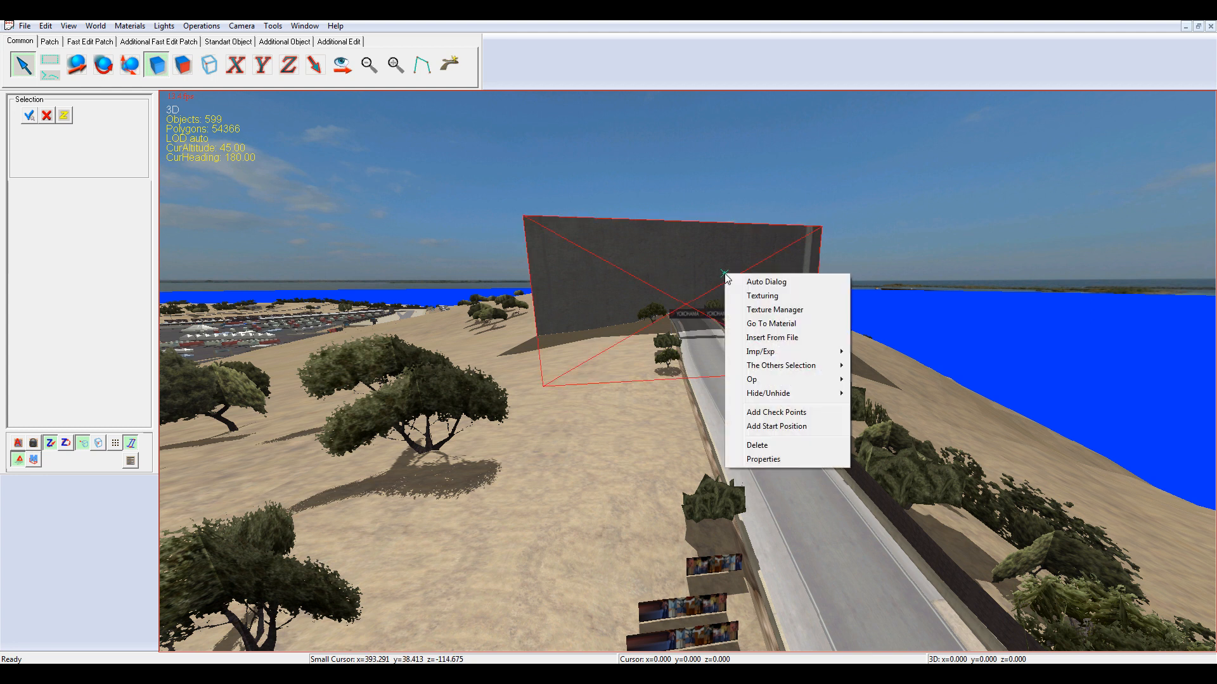
click(775, 446)
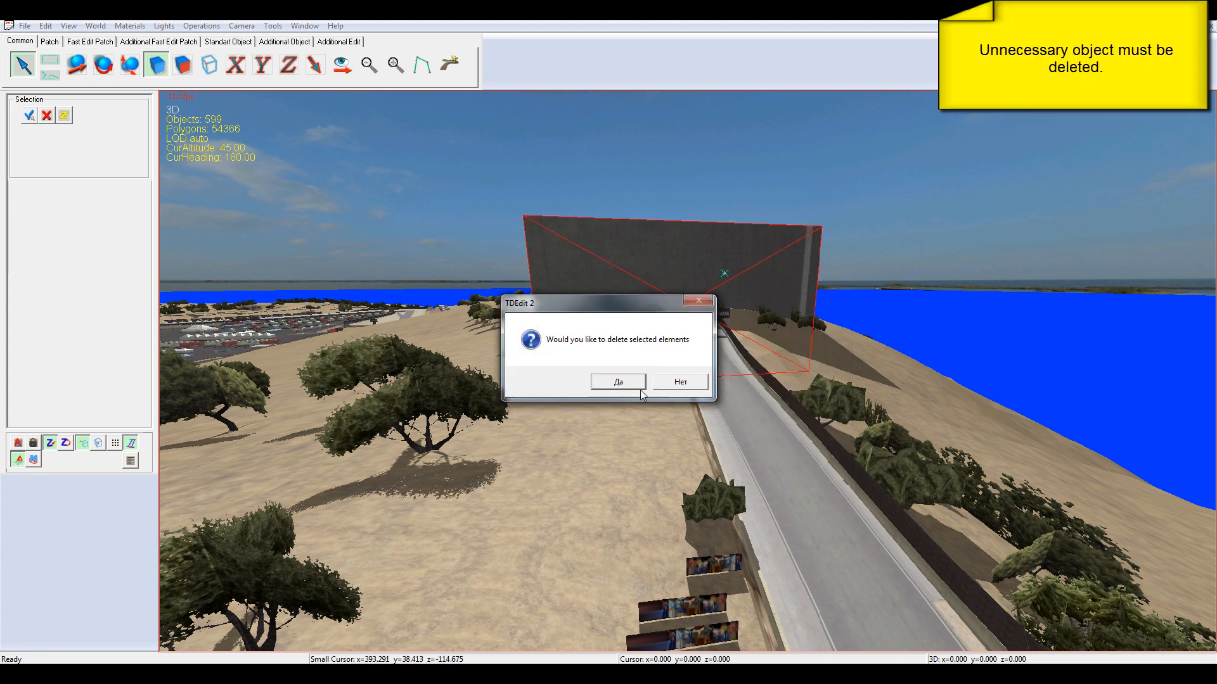
click(624, 384)
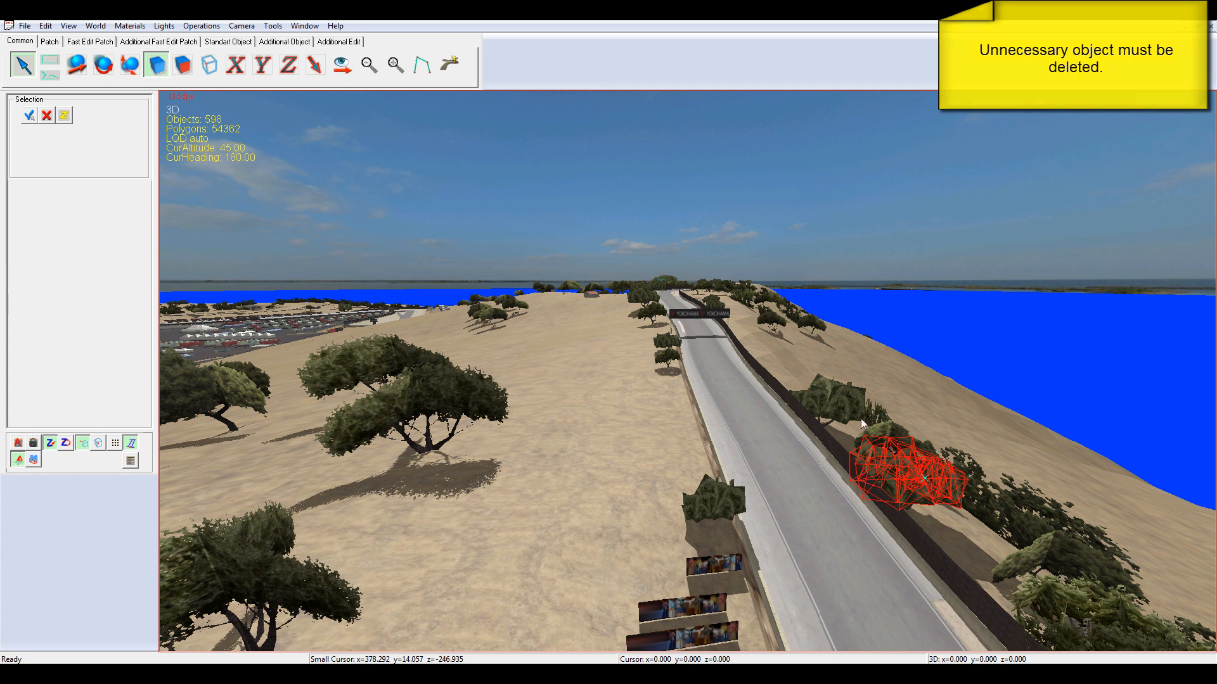
Apply Quick Set Up Trees 3 (2-Side) to all objects with the texture of the opaque blocky tree beside the hilltop road
key(Up)
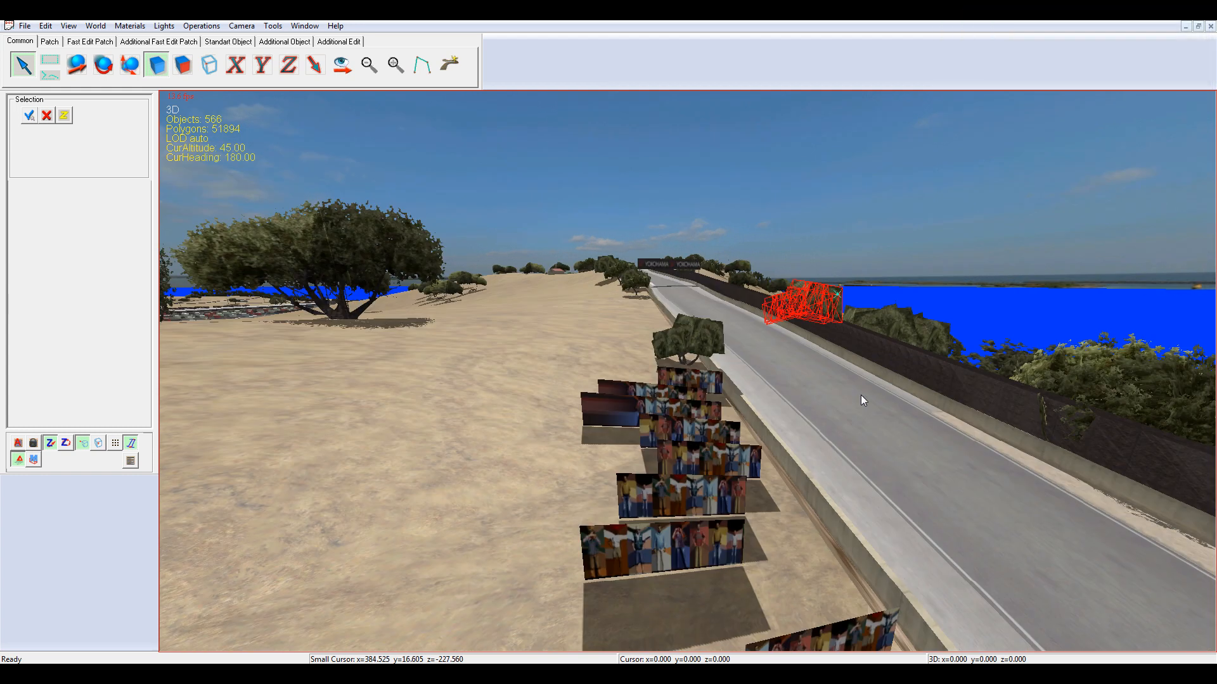
key(Right)
key(Left)
key(Up)
key(Left)
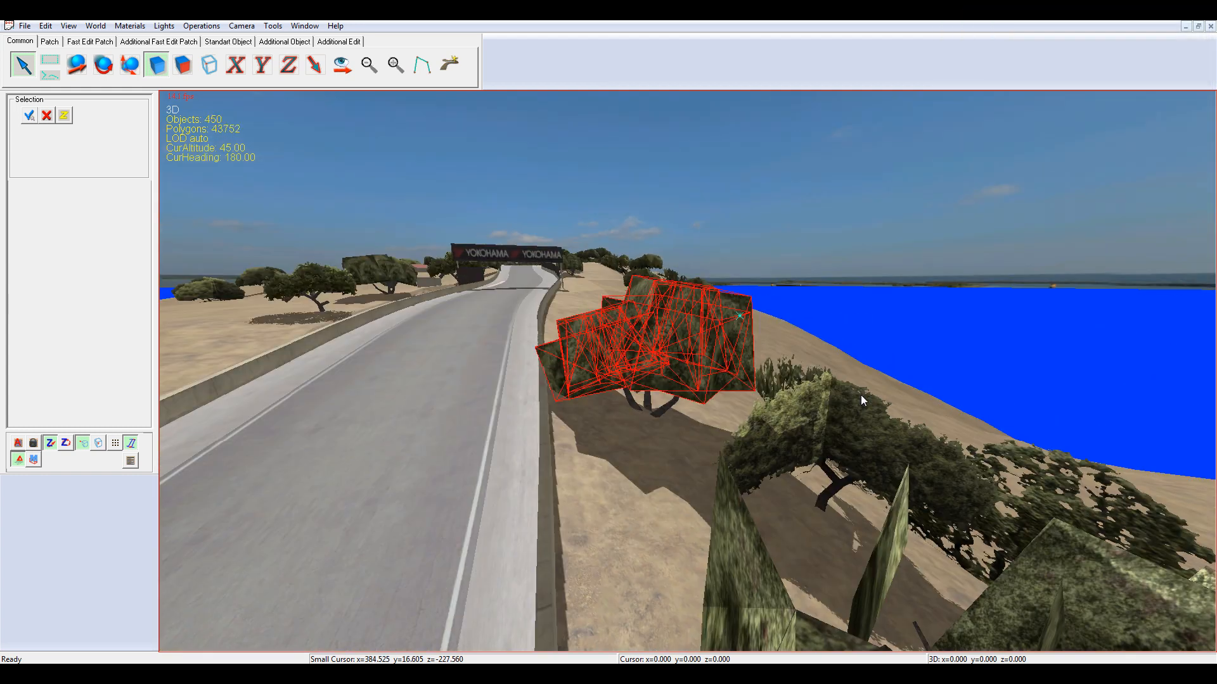
key(Right)
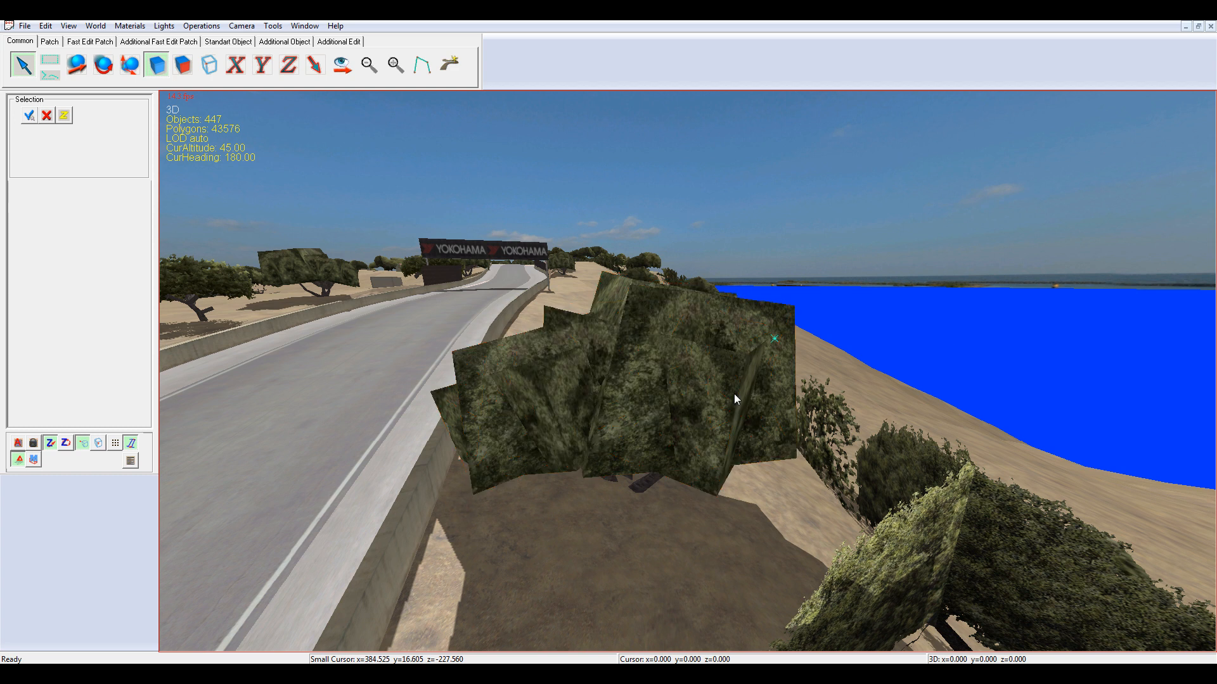
right_click(733, 394)
mouse_move(803, 501)
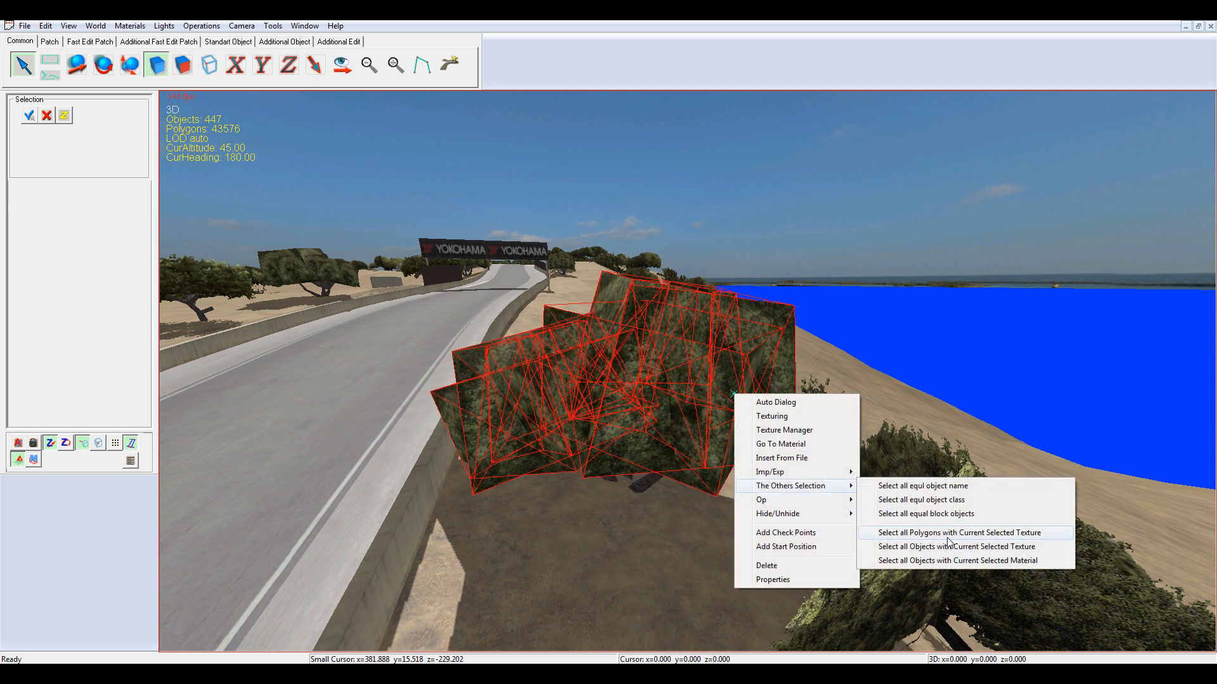
click(950, 546)
right_click(707, 420)
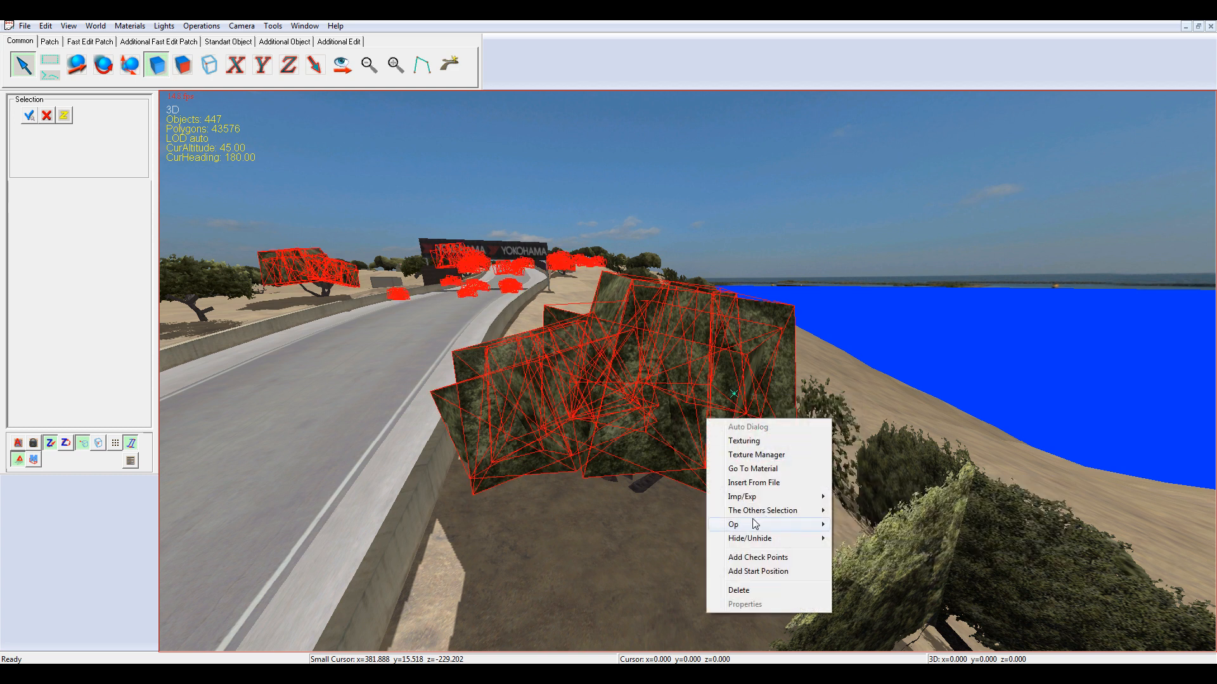
mouse_move(756, 524)
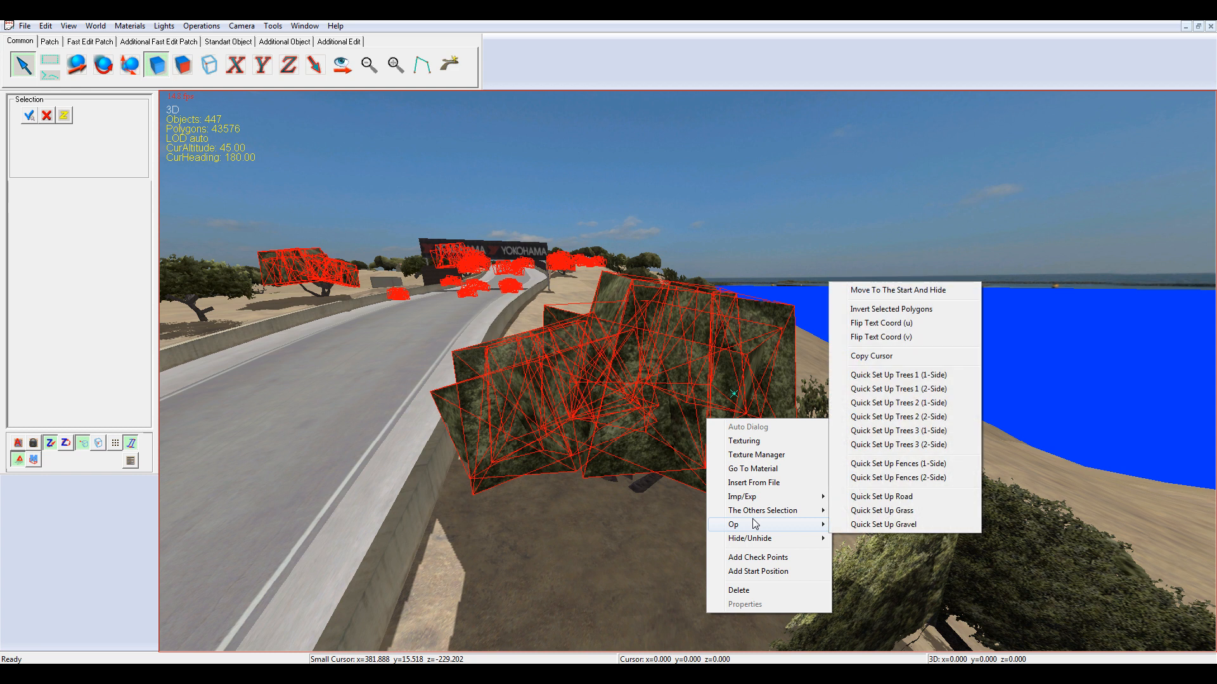
click(904, 444)
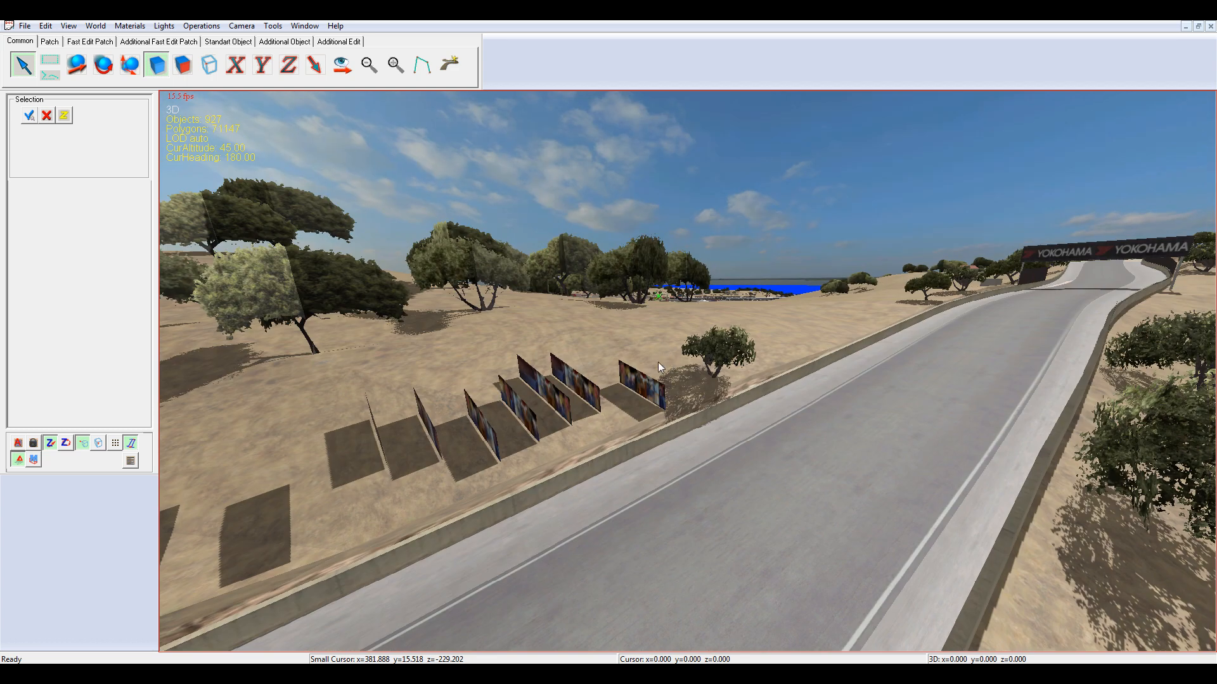
Apply Quick Set Up Trees 2 (2-Side) to all objects with the roadside spectators' texture, and clear the selection
click(527, 438)
click(530, 418)
right_click(530, 419)
mouse_move(637, 511)
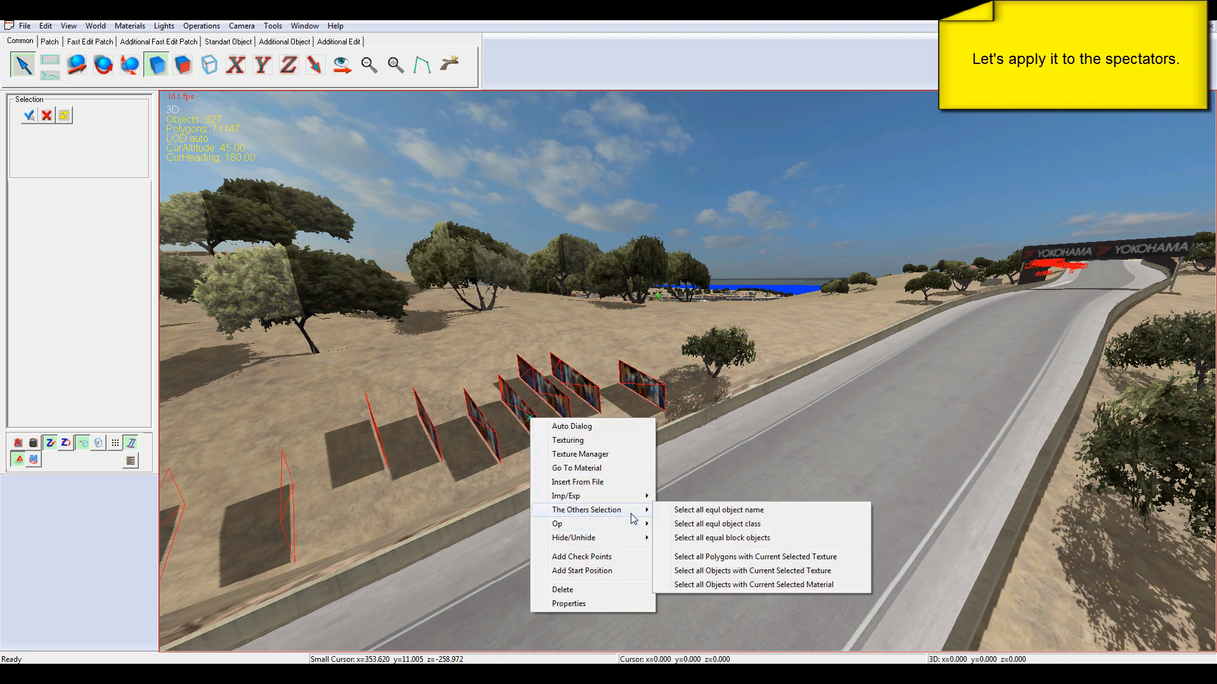
click(744, 572)
right_click(539, 399)
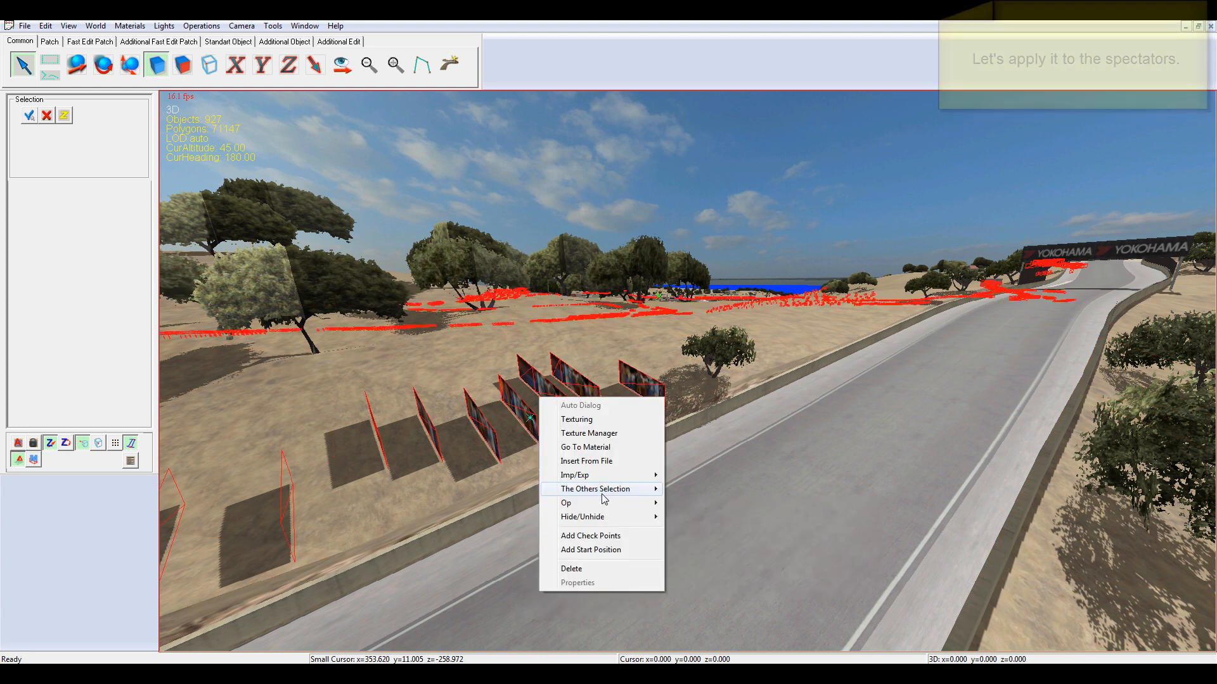
mouse_move(602, 501)
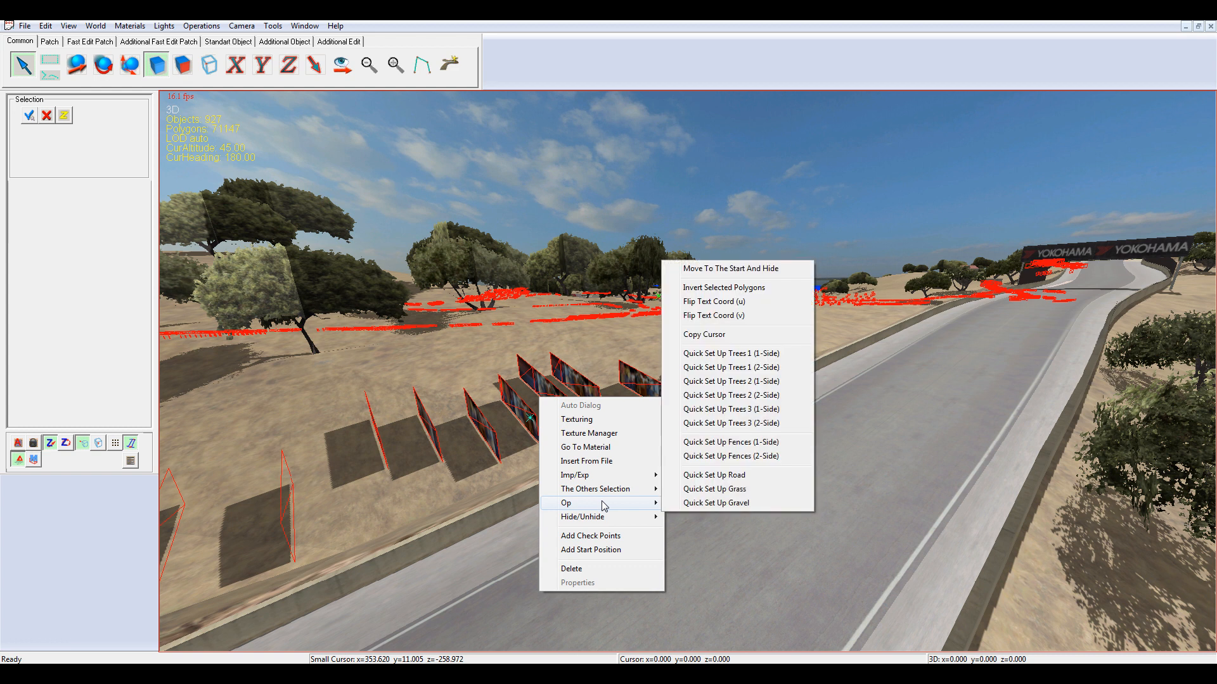
click(737, 398)
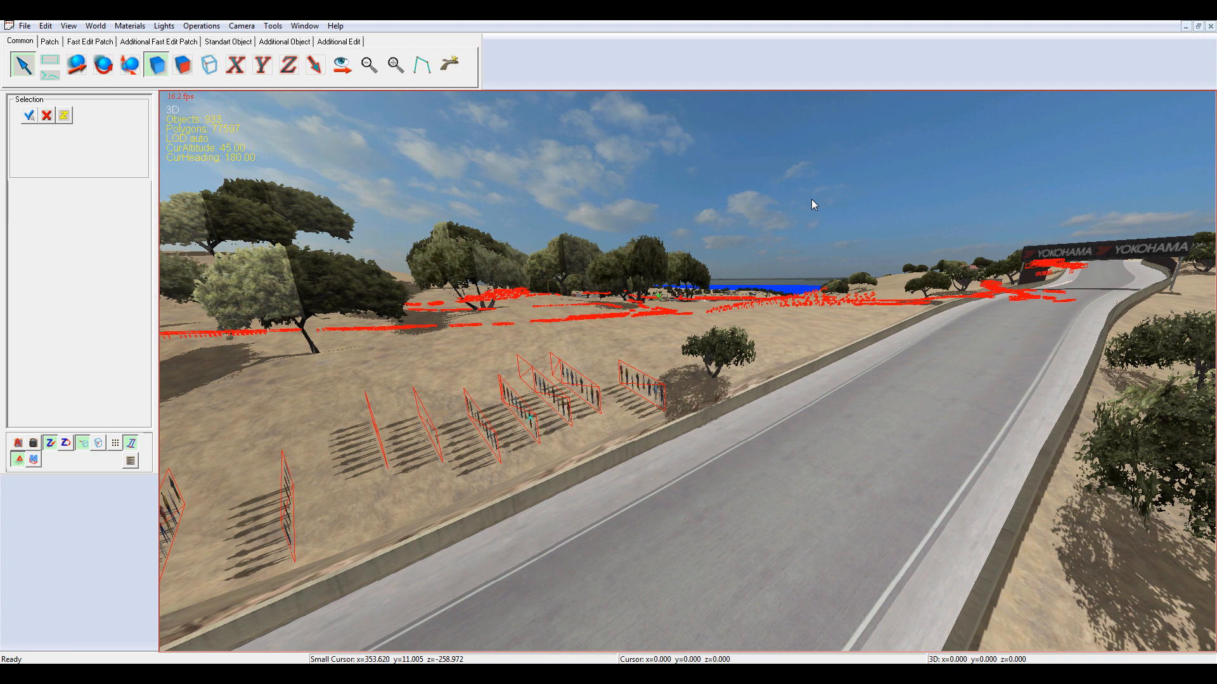
key(Escape)
Apply Quick Set Up Trees 1 (2-Side) to all objects with the texture of the dark fence near the Yokohama bridge
key(Right)
key(Right)
key(Page_Up)
key(Page_Up)
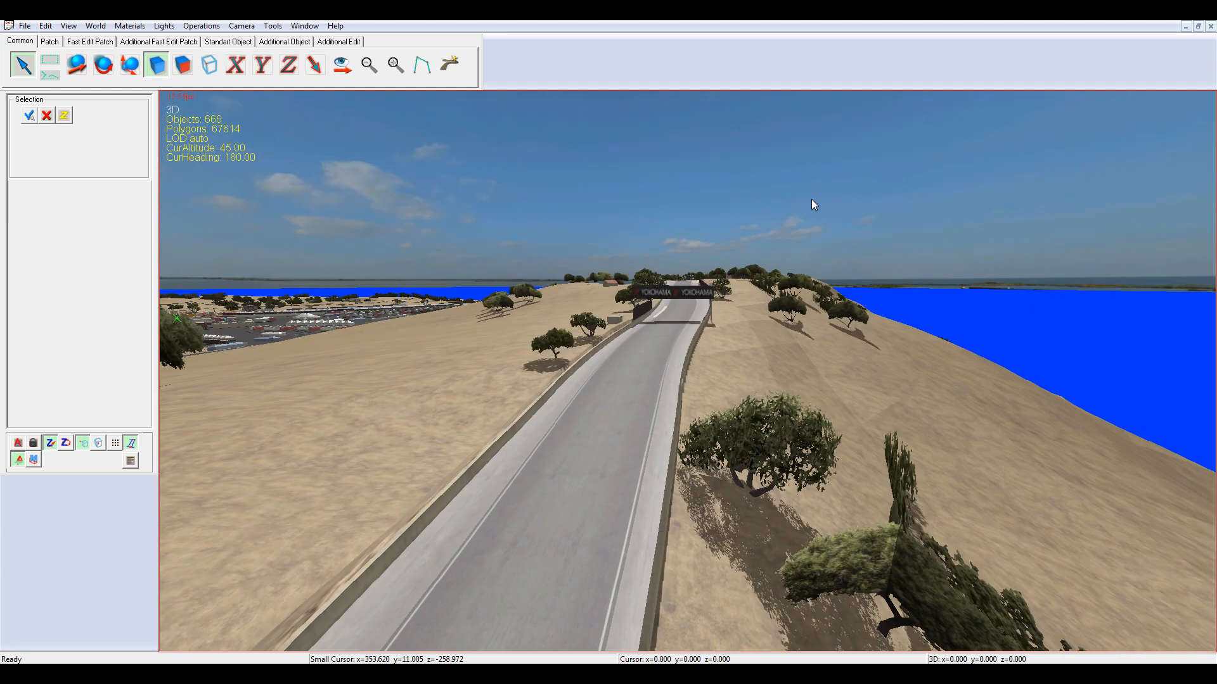
key(Up)
key(Left)
key(Page_Down)
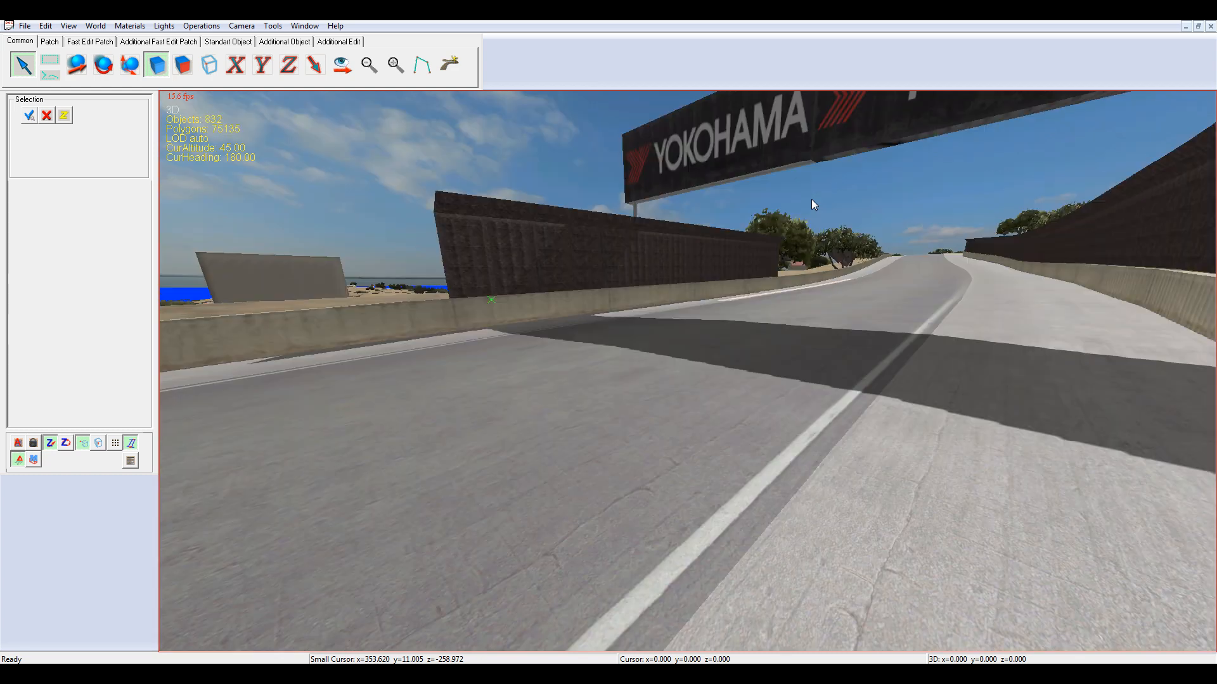
key(Left)
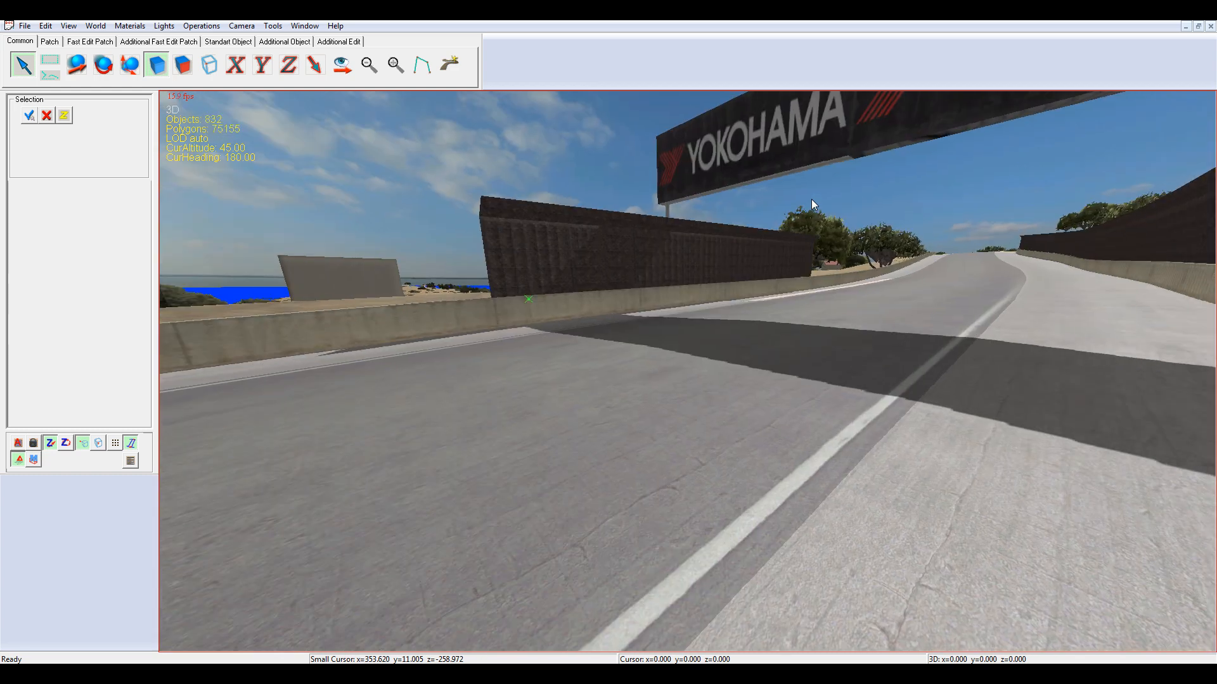
right_click(658, 246)
mouse_move(717, 343)
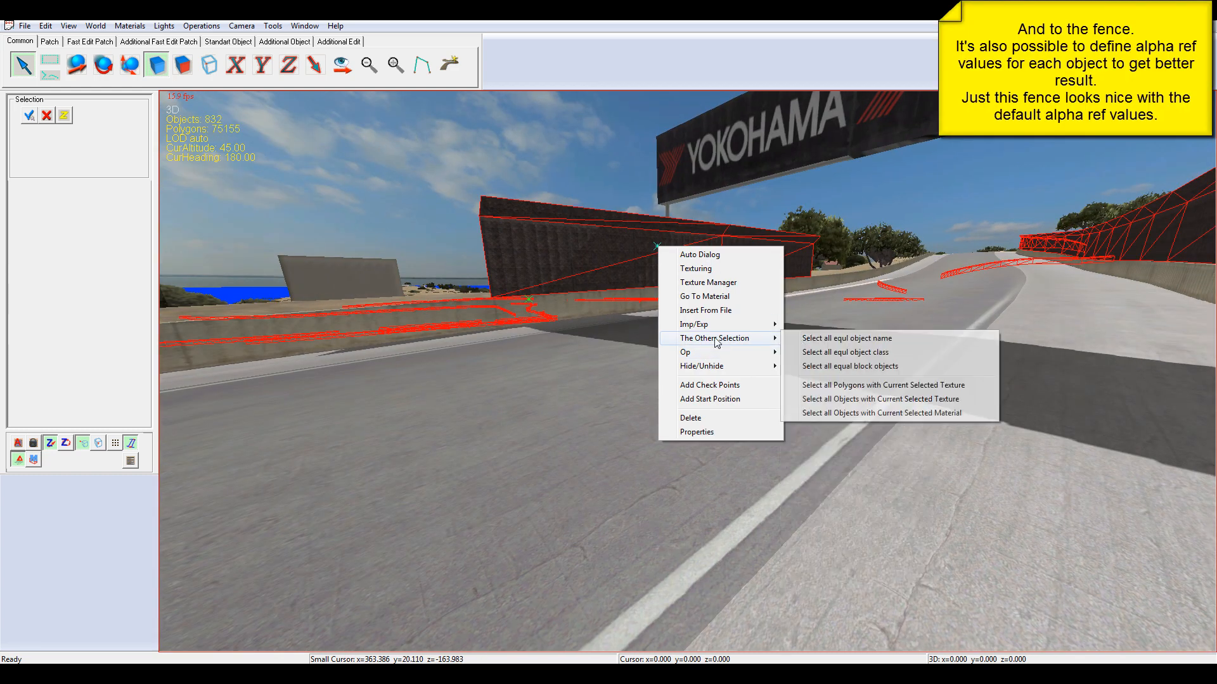
click(842, 401)
right_click(659, 264)
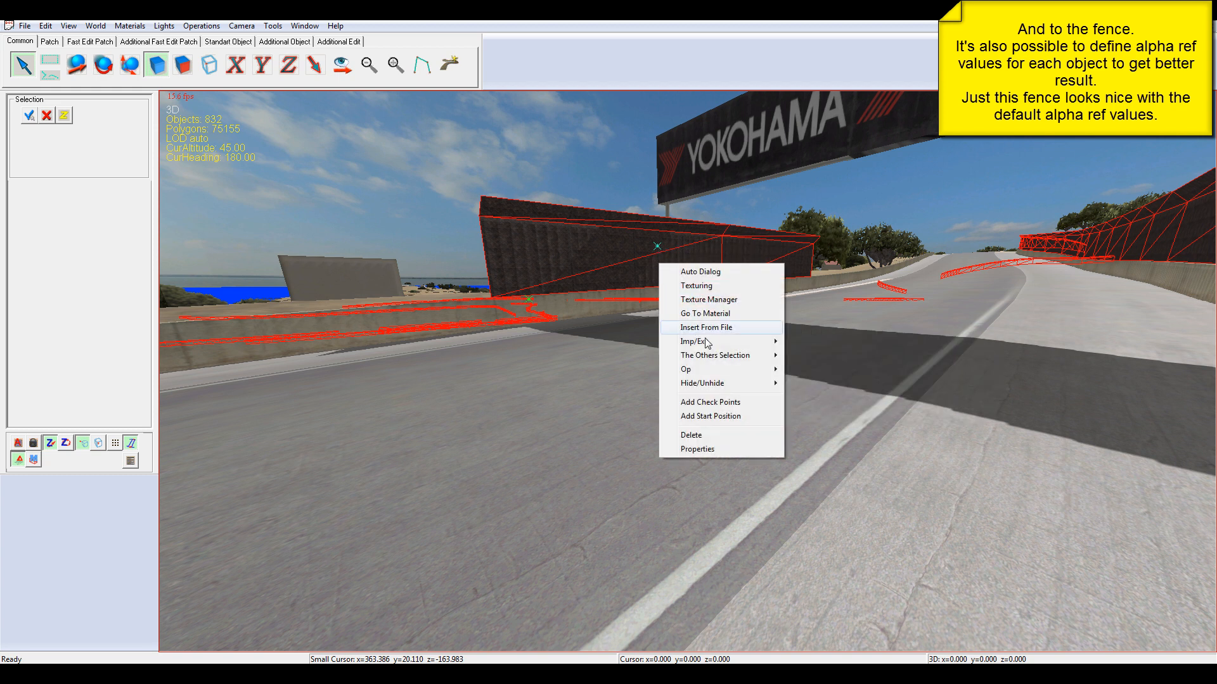
mouse_move(718, 369)
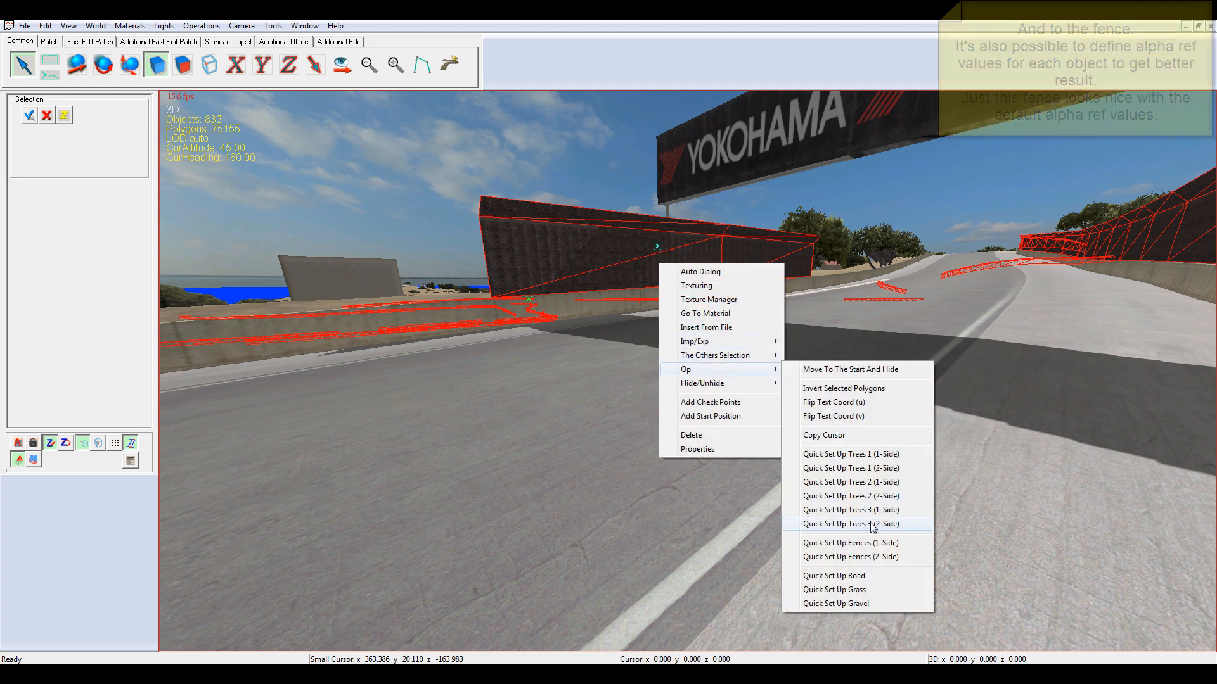
click(879, 468)
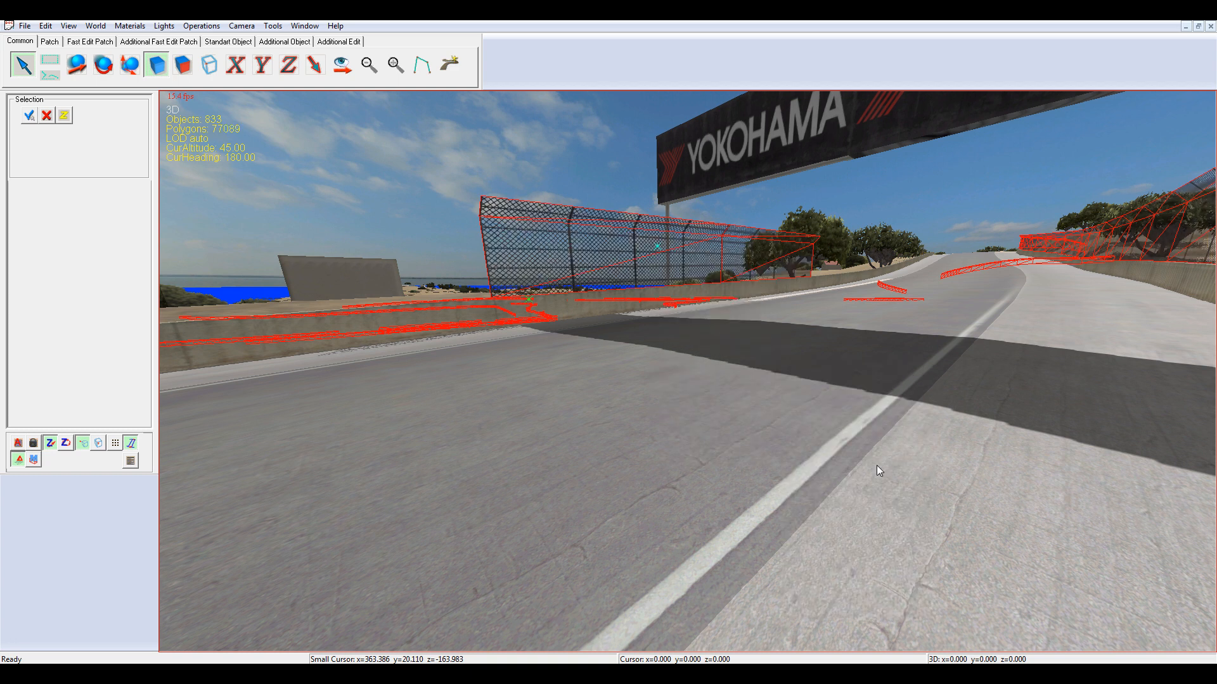
Fly along the hilltop road through the bends to examine the fences and look for further objects to edit
key(Right)
key(Right)
key(Left)
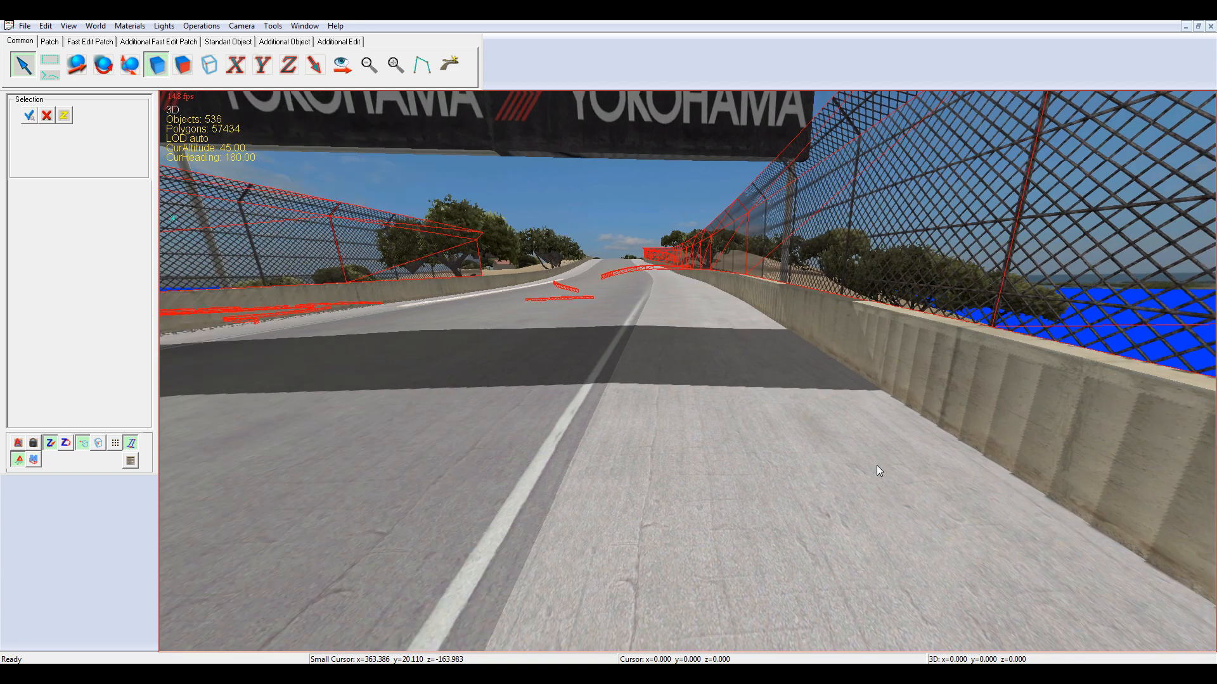
key(Left)
key(Left)
key(Page_Up)
key(Up)
key(Up)
key(Up)
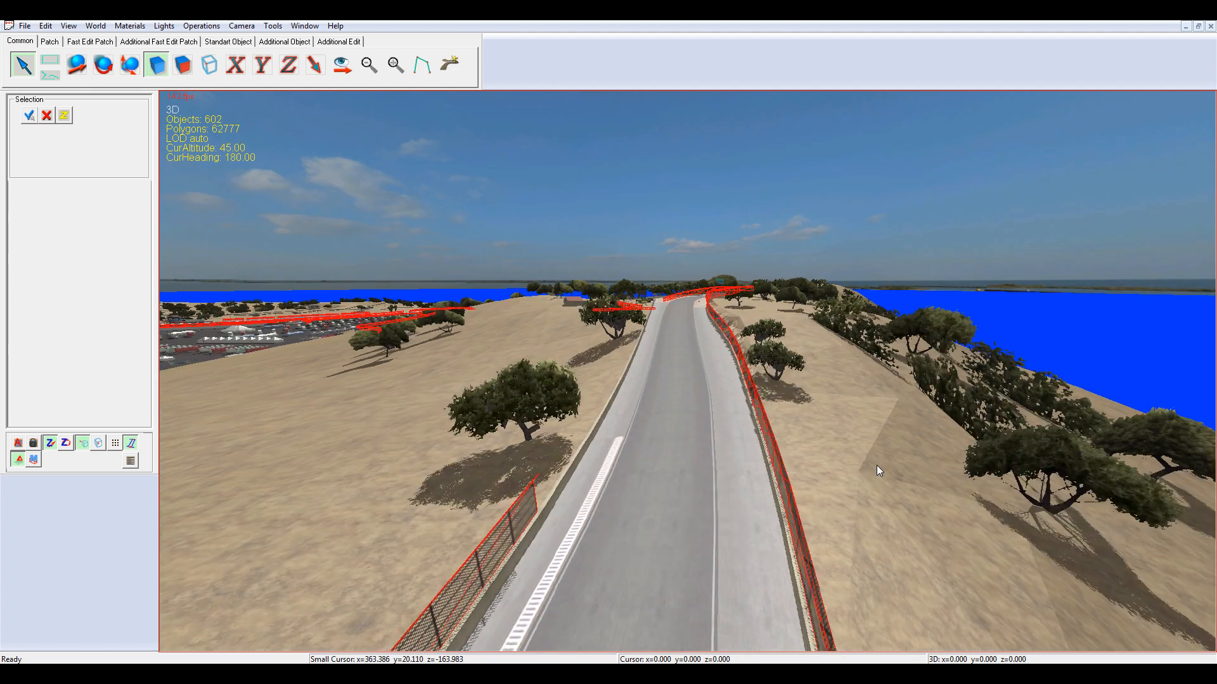
key(Right)
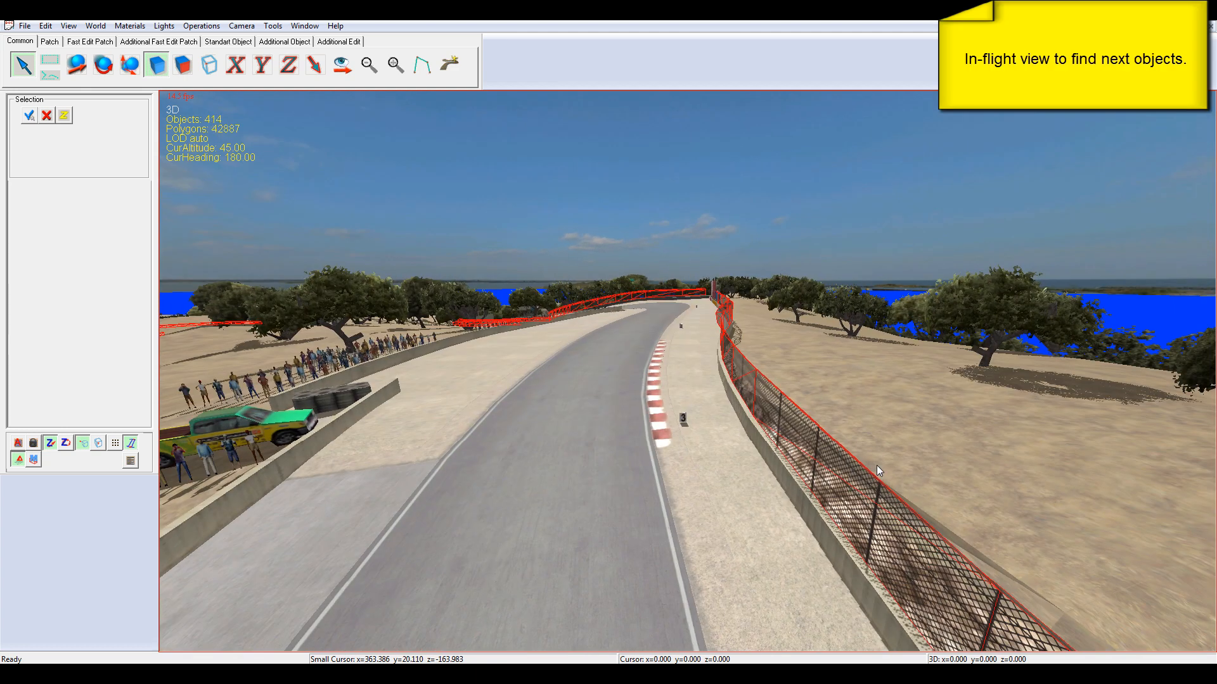
key(Up)
key(Up)
key(Page_Down)
key(Page_Up)
key(Up)
key(Up)
key(Left)
key(Up)
key(Up)
key(Page_Down)
key(Right)
key(Up)
key(Up)
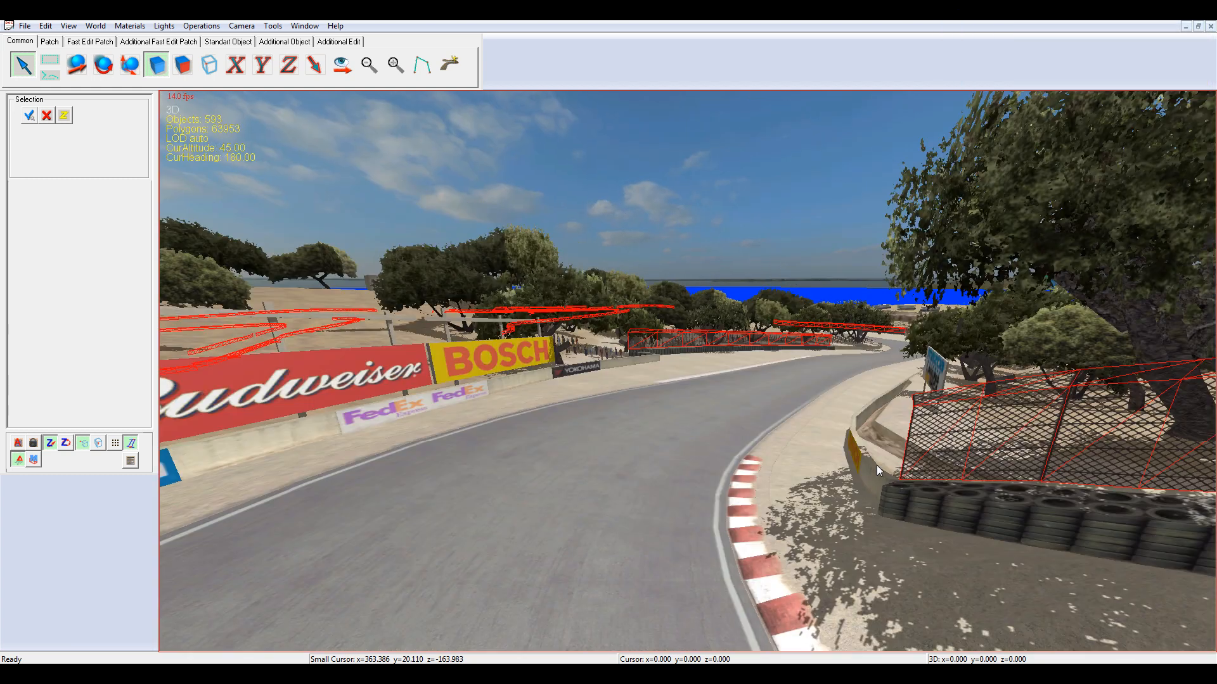
Follow the track downhill past the spectator slopes and paddock to check the surroundings for objects that still need work
key(Right)
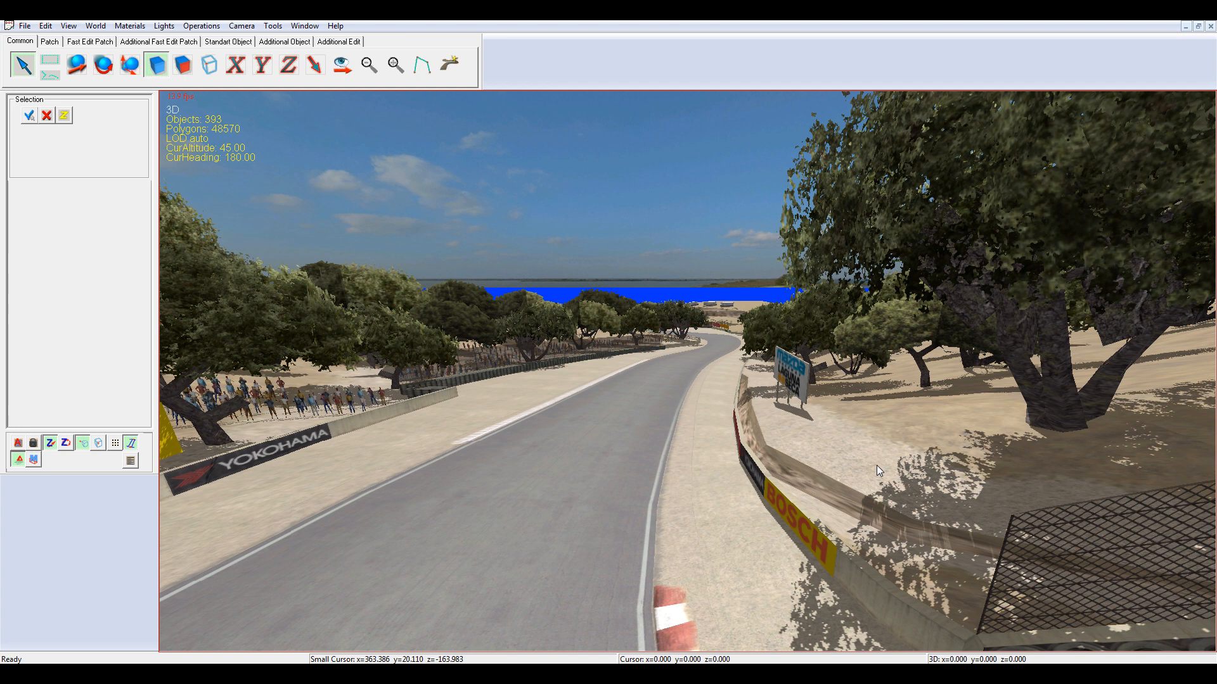
key(Page_Down)
key(Page_Up)
key(Up)
key(Up)
key(Up)
key(Up)
key(Page_Up)
key(Page_Down)
key(Left)
key(Up)
key(Up)
key(Page_Up)
key(Right)
key(Left)
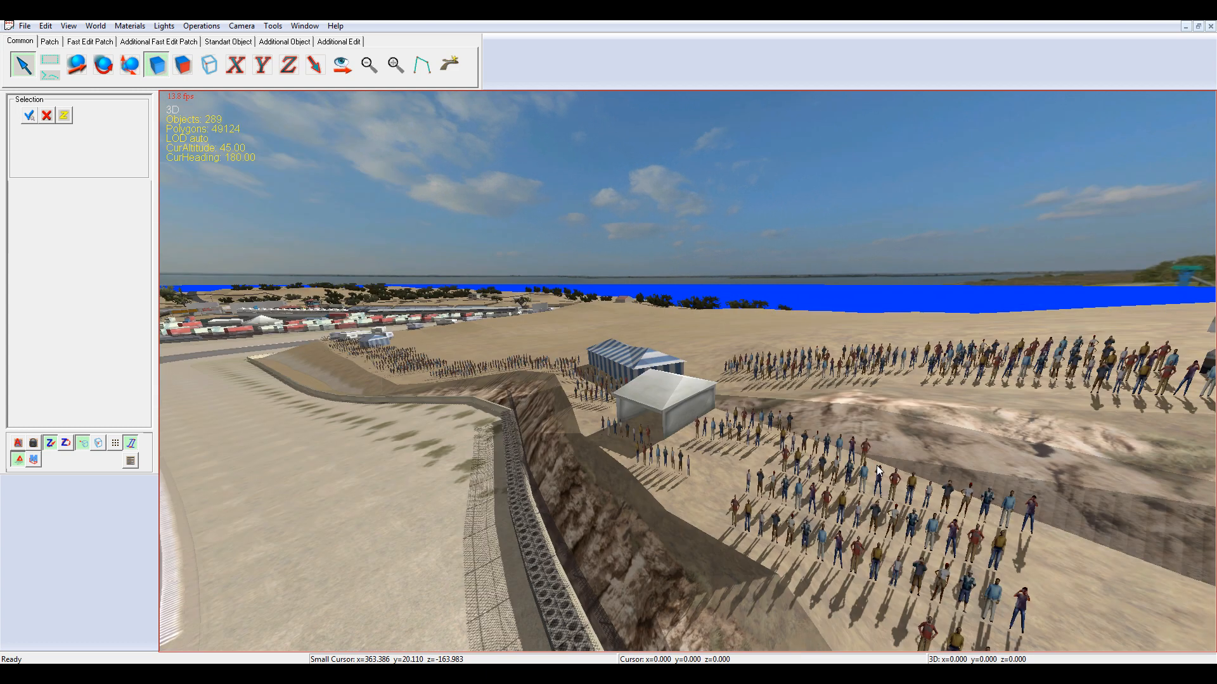
key(Page_Down)
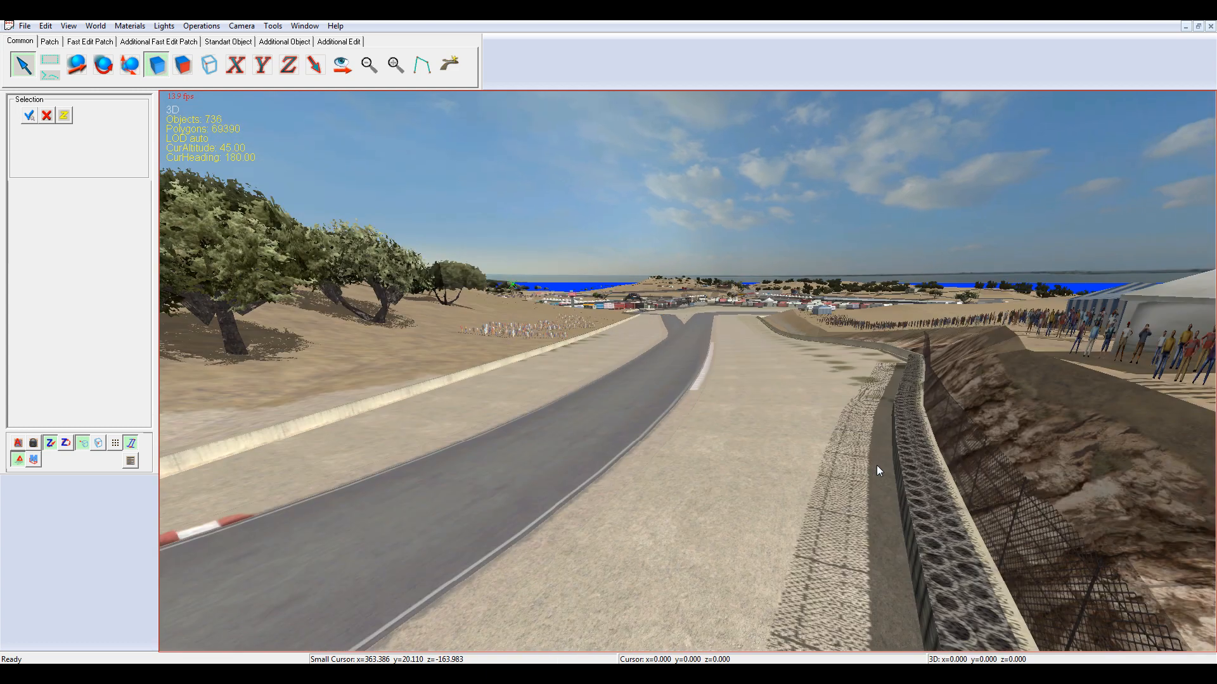
key(Up)
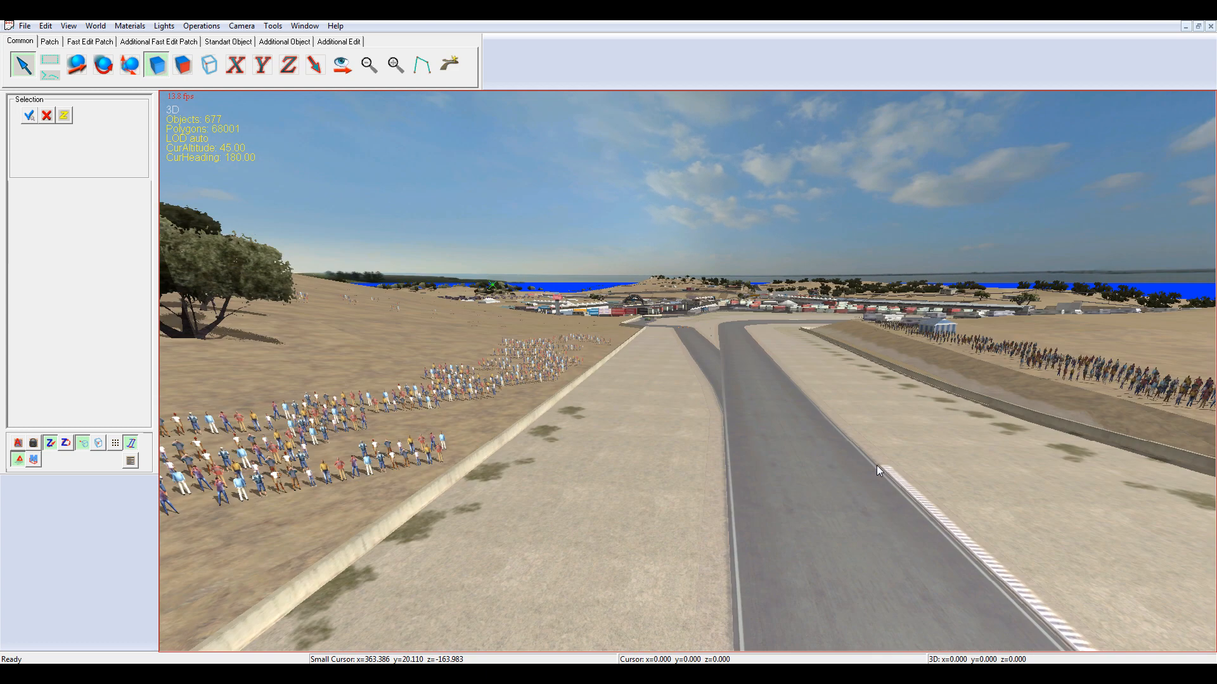
key(Up)
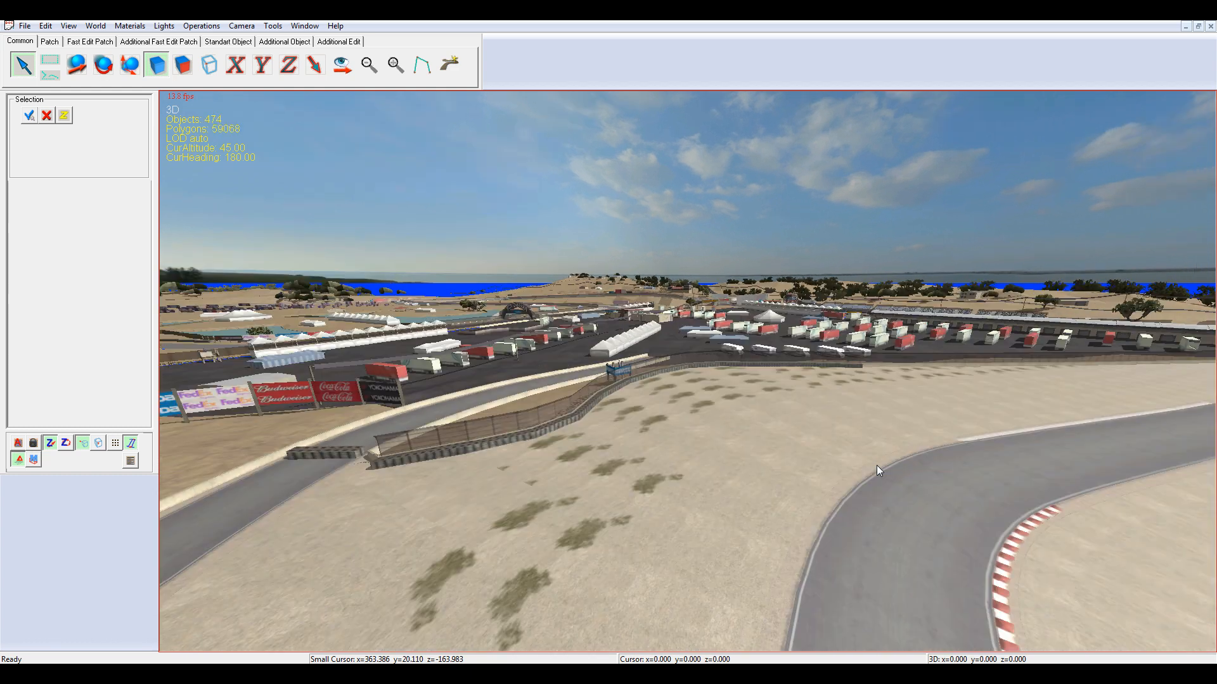
key(Up)
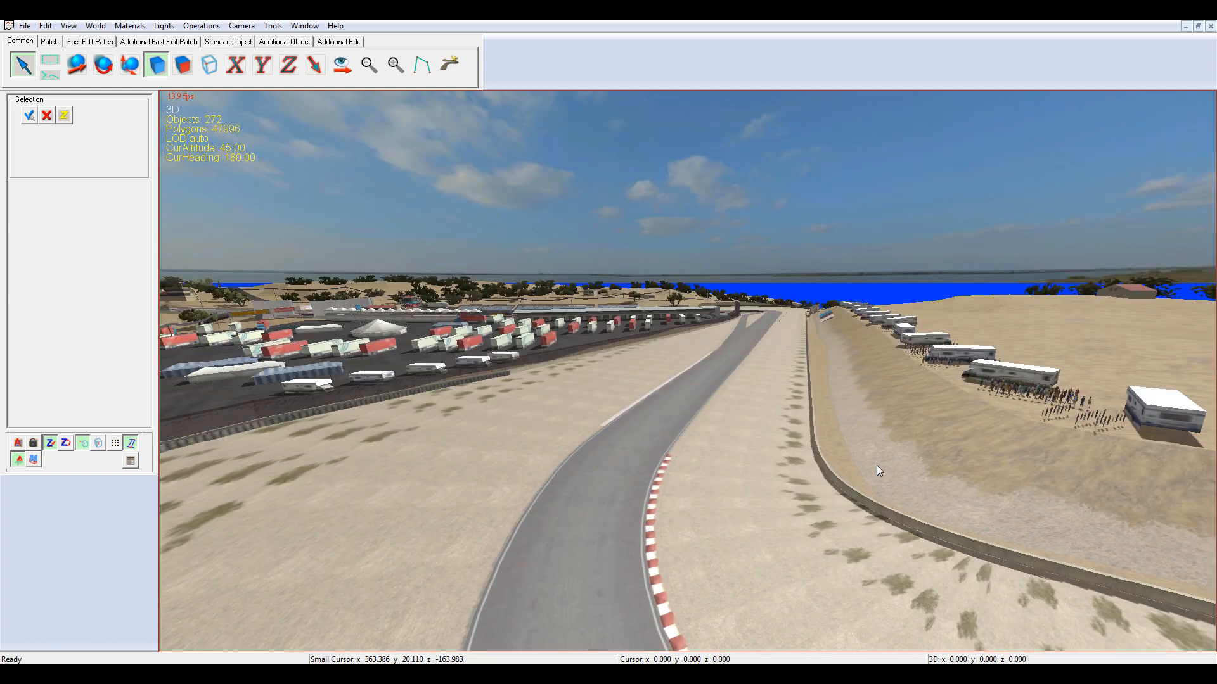
key(Up)
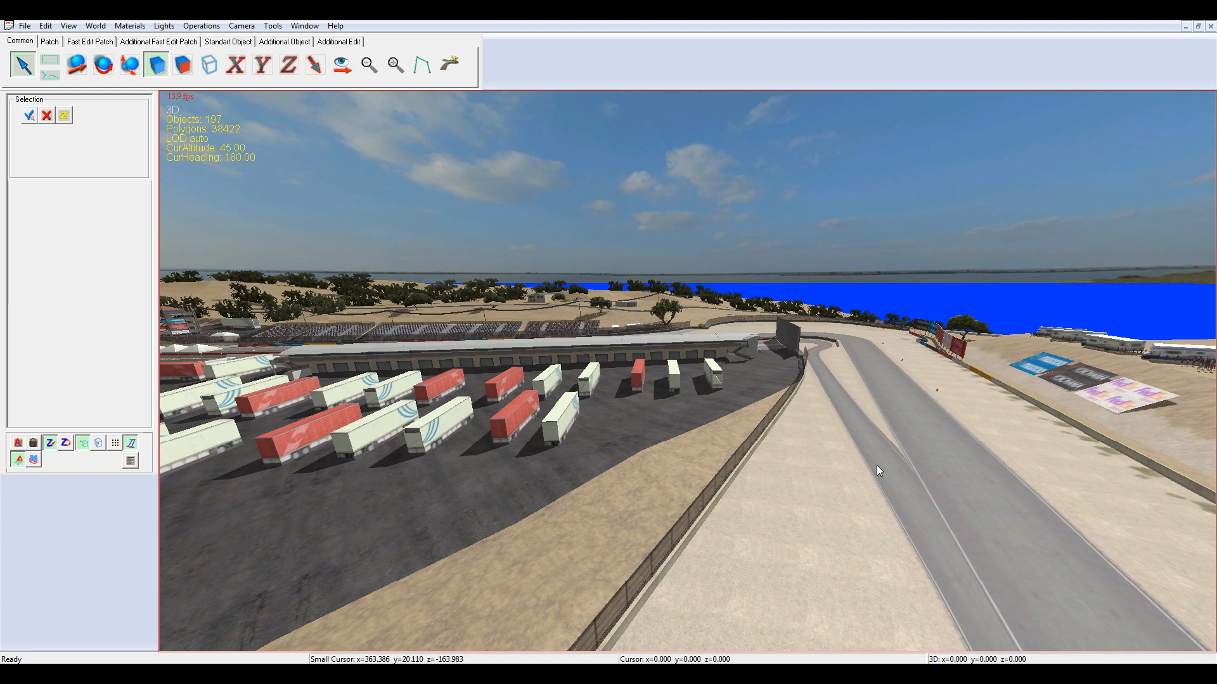
Delete the unnecessary large grey wall standing beyond the end of the pit building
key(Up)
key(Up)
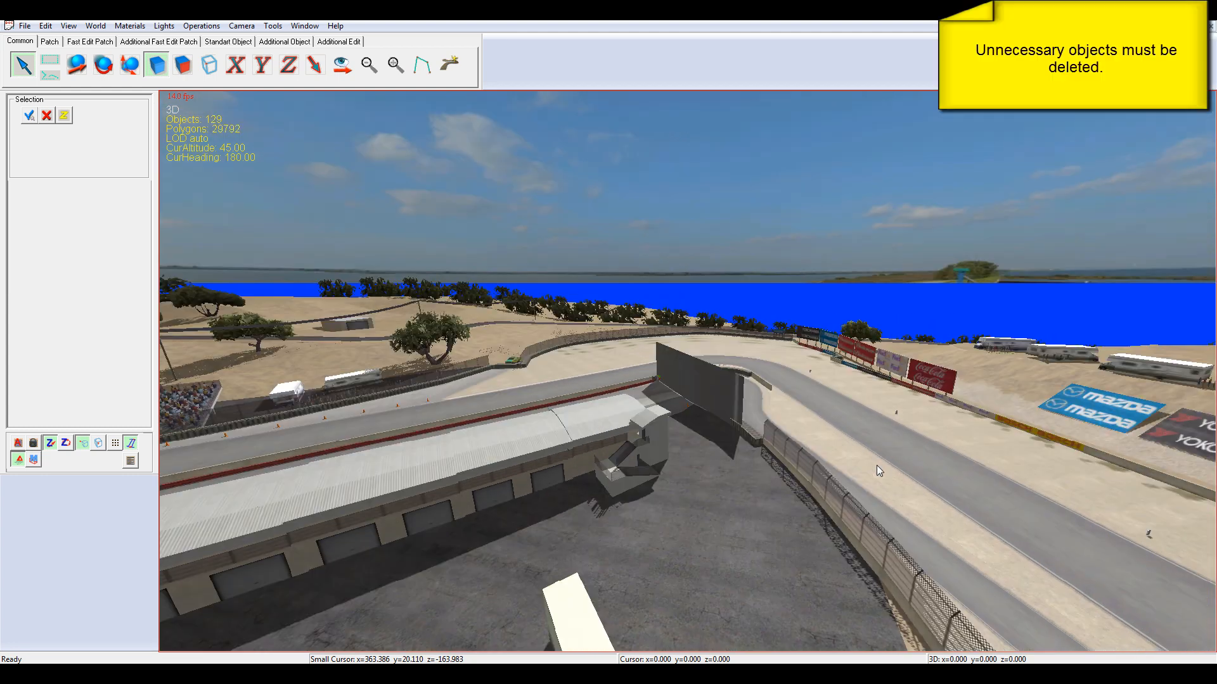
key(Up)
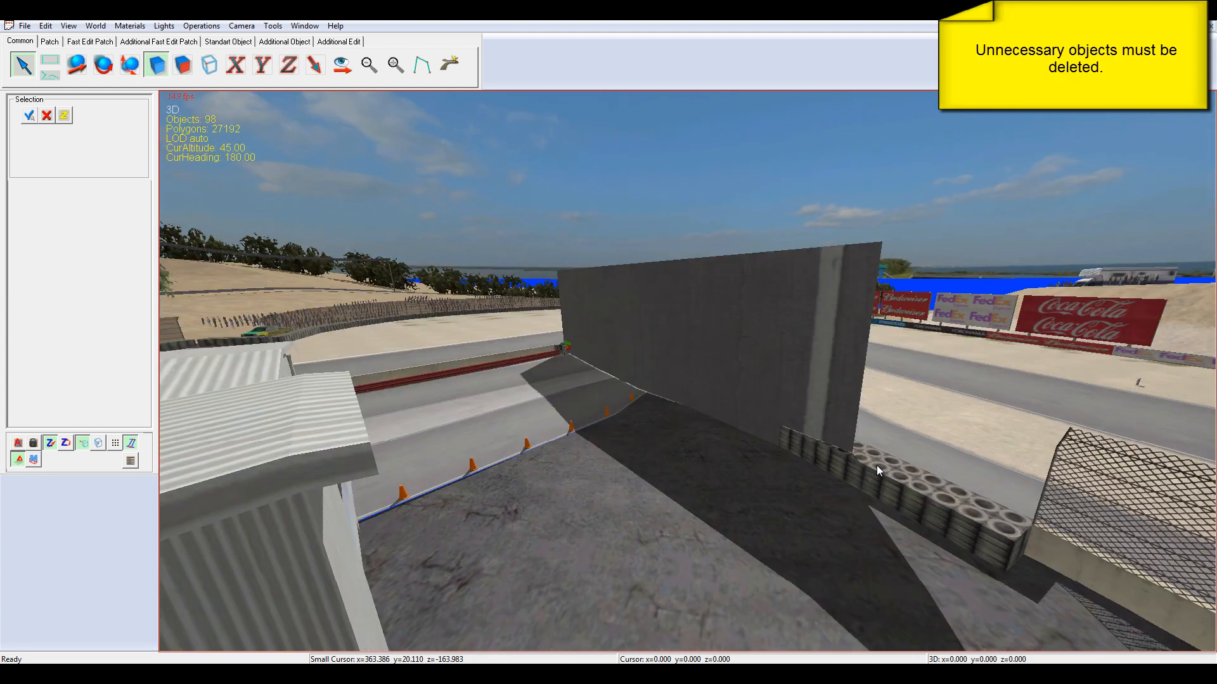
click(767, 342)
right_click(766, 341)
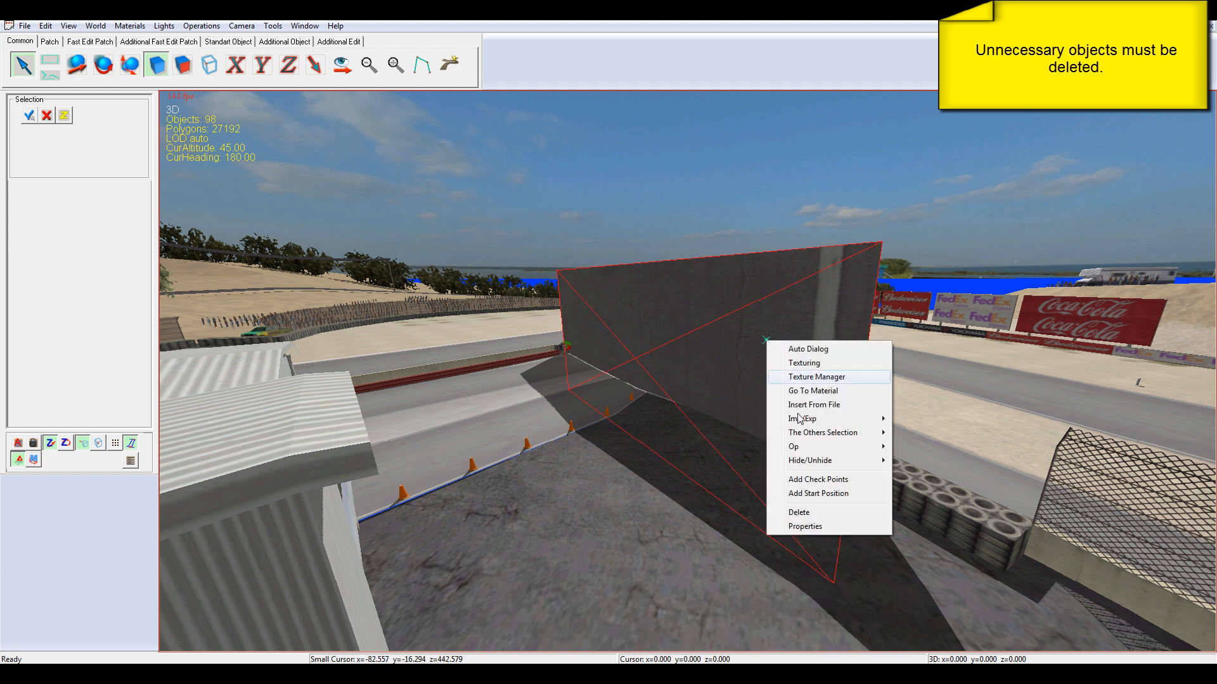
click(798, 512)
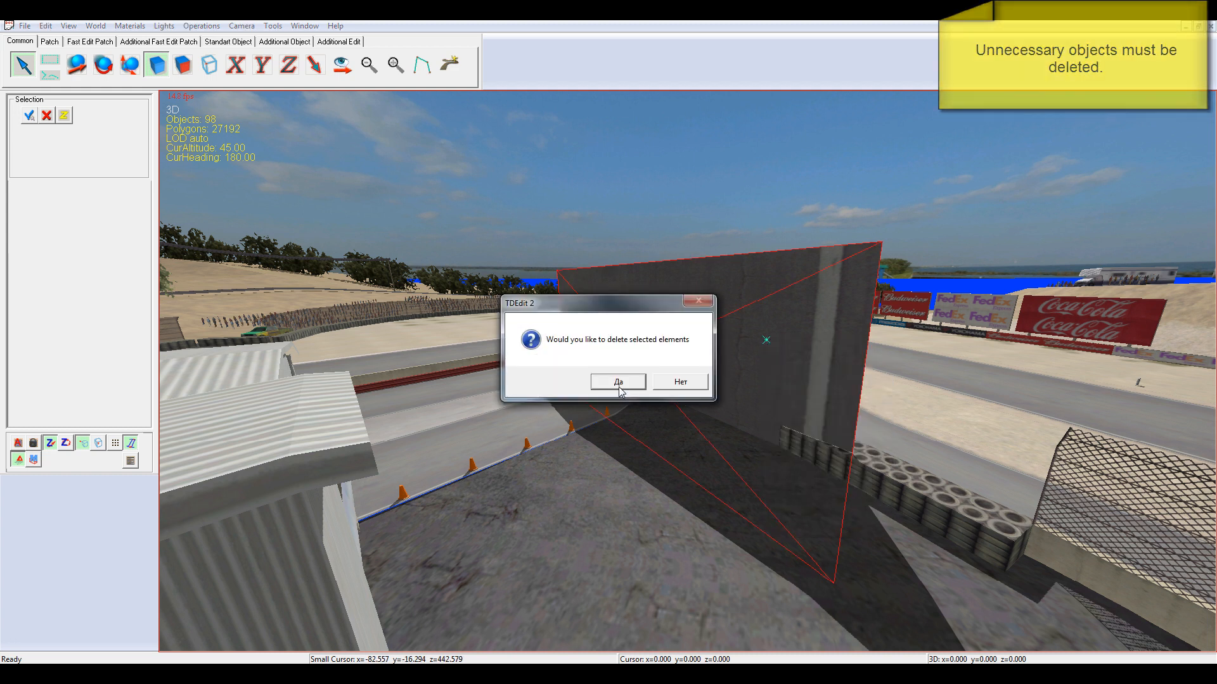
click(619, 381)
Fly around the bend past the fenced spectators and along the pit straight to look for further unnecessary objects
key(Up)
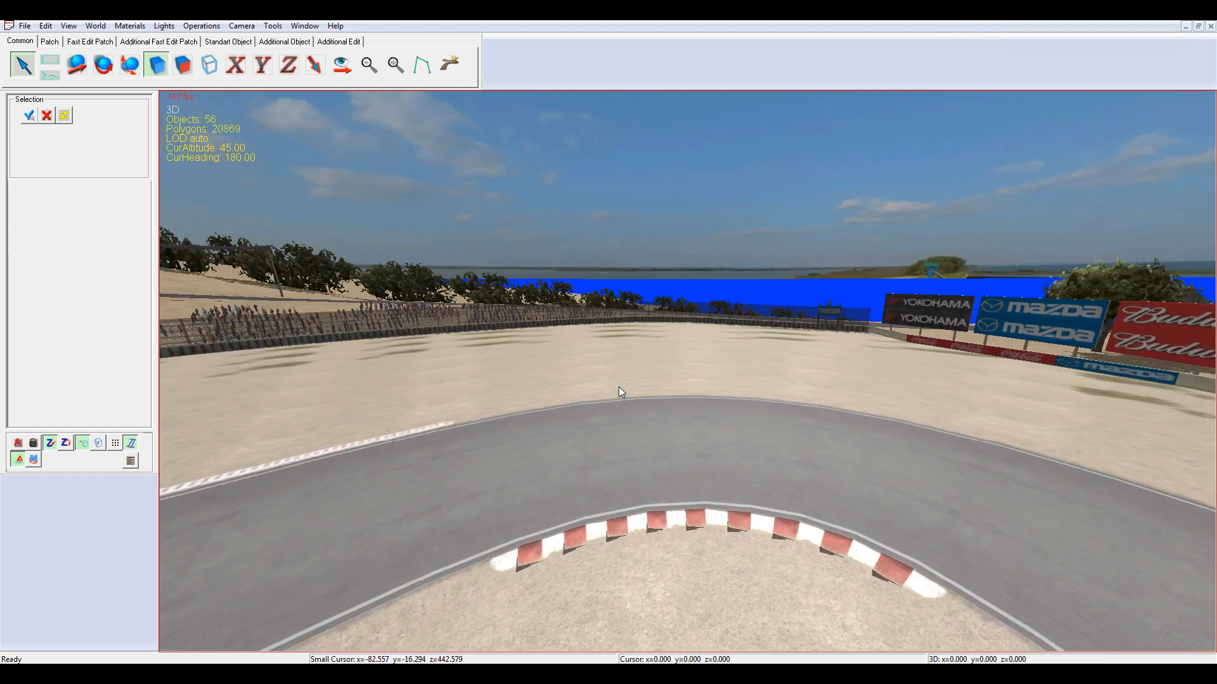
key(Left)
key(Up)
key(Left)
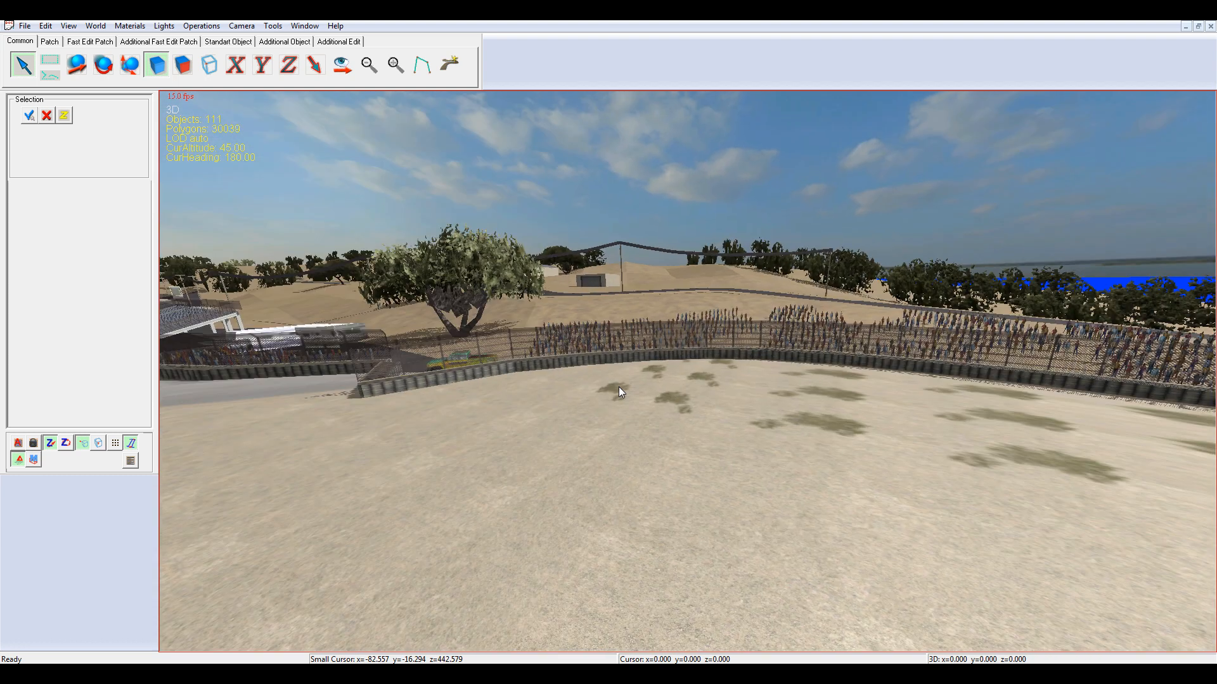
key(Left)
key(Up)
key(Right)
key(Right)
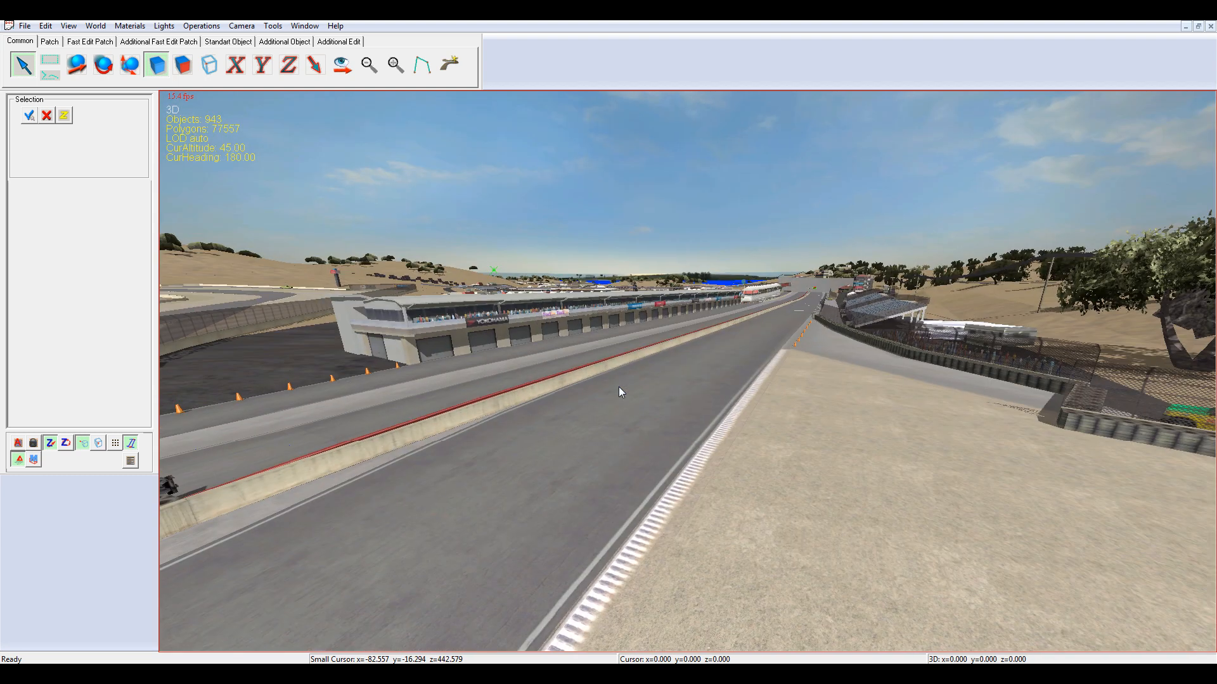
key(Up)
key(Right)
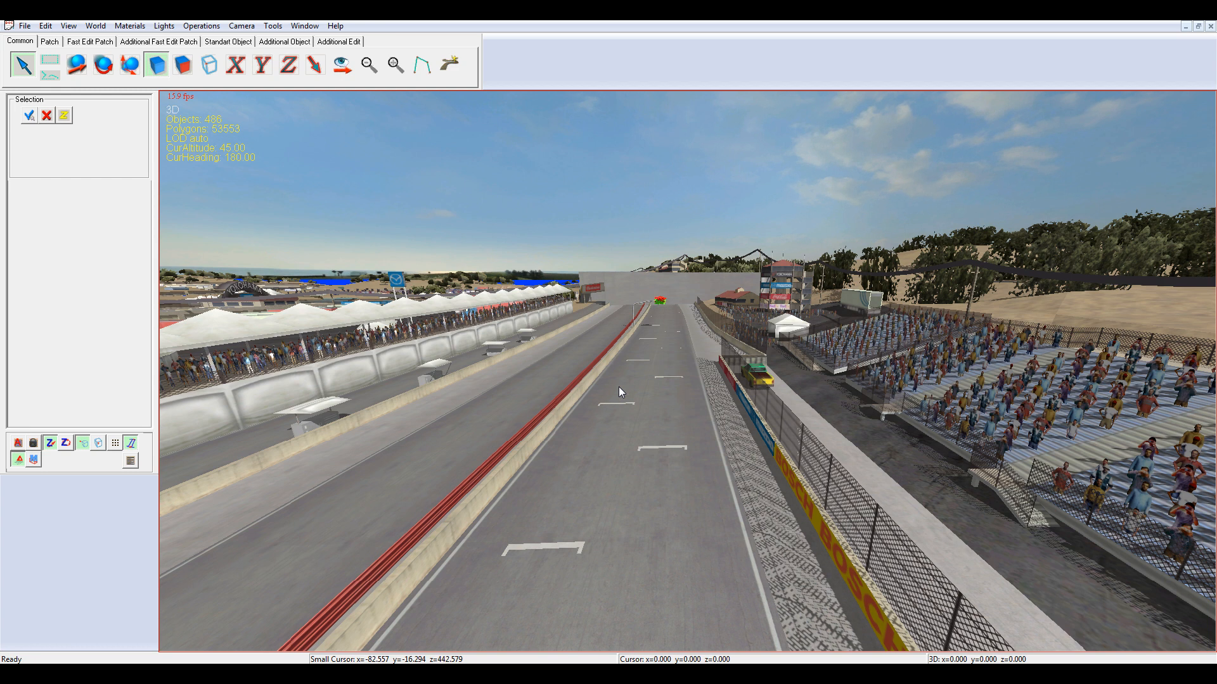
Delete the large grey wall blocking the straight in front of the Mazda and Yokohama bridge
key(Up)
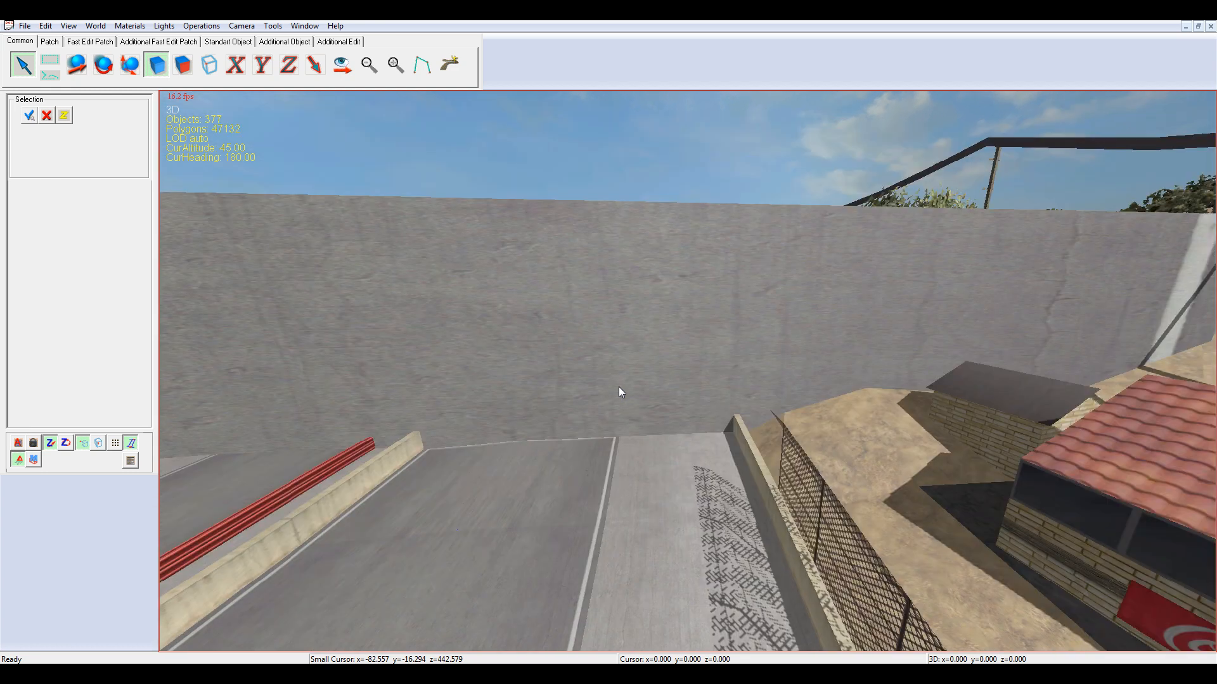
click(599, 336)
right_click(598, 337)
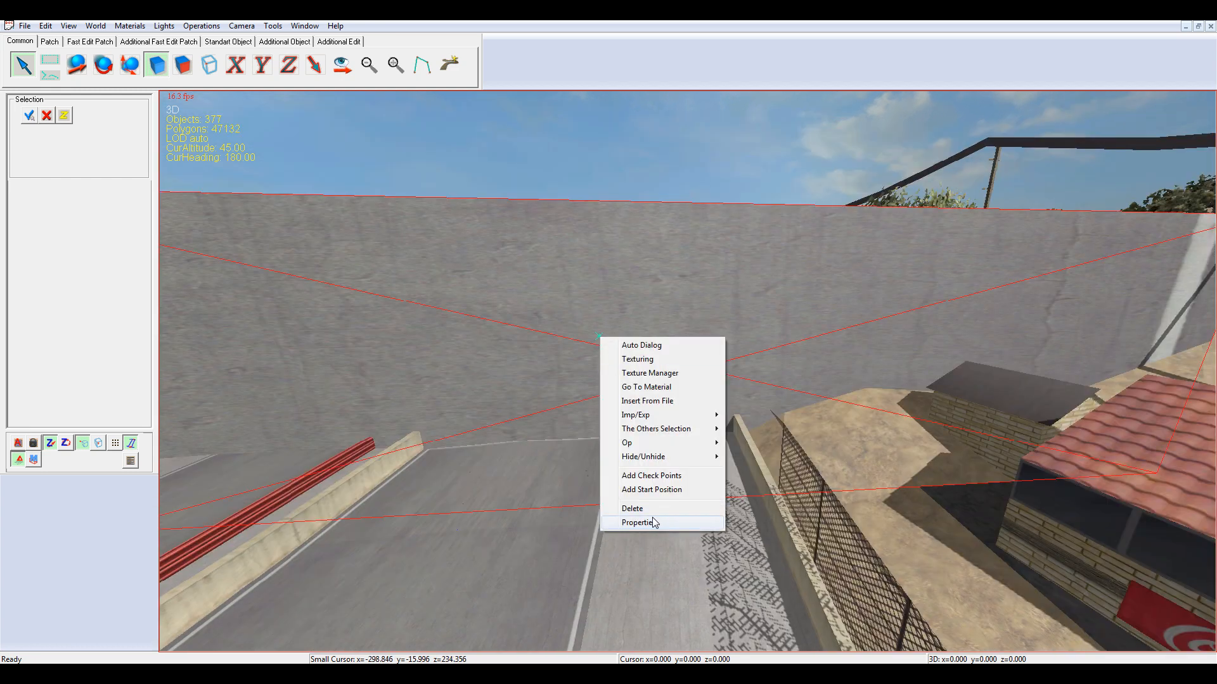
click(652, 511)
click(604, 385)
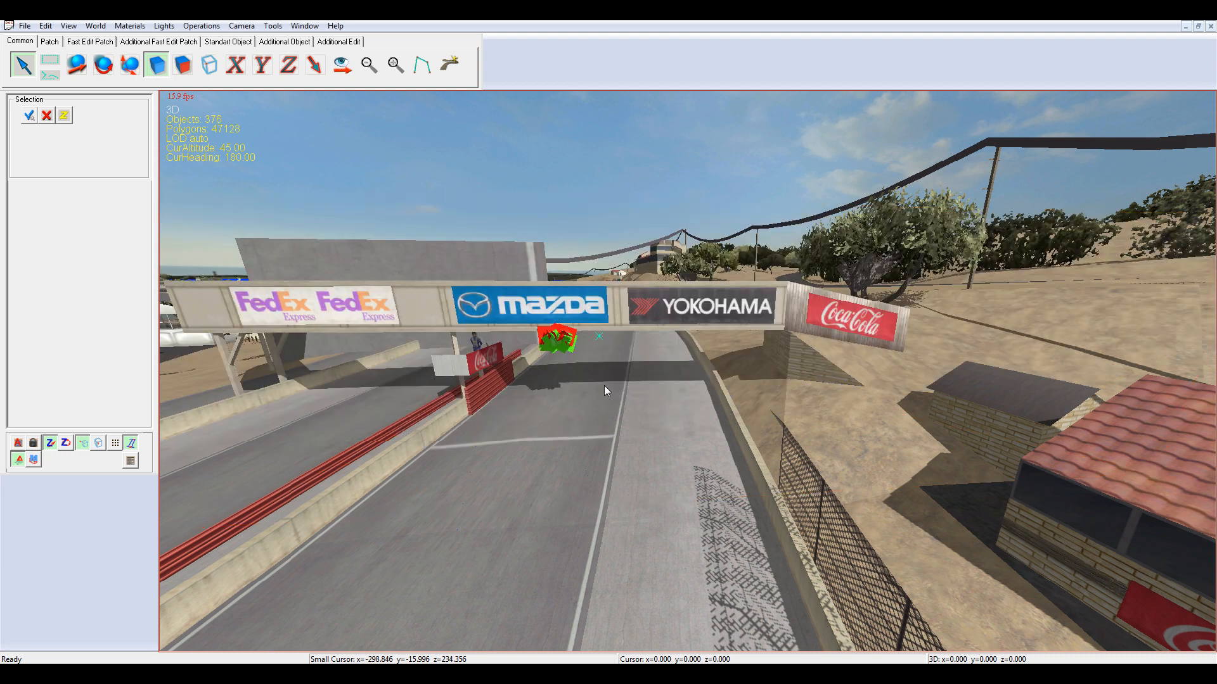
Delete the green and red glow polygons covering the start lights under the Mazda bridge
key(Up)
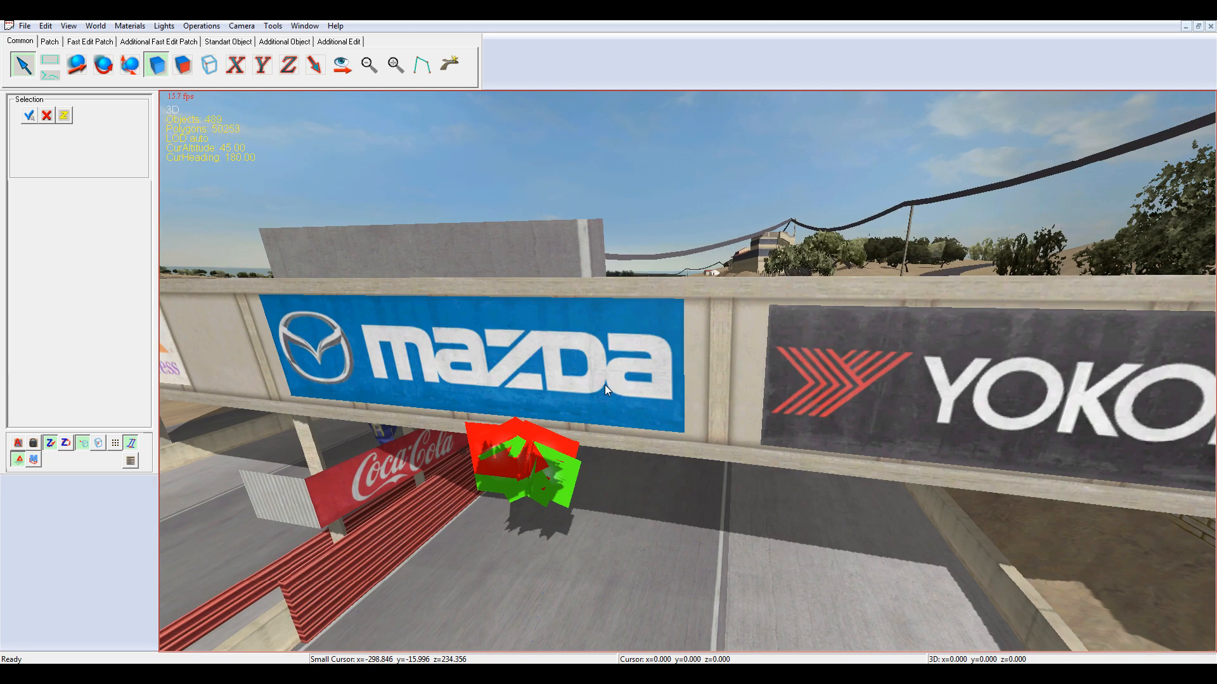
click(573, 472)
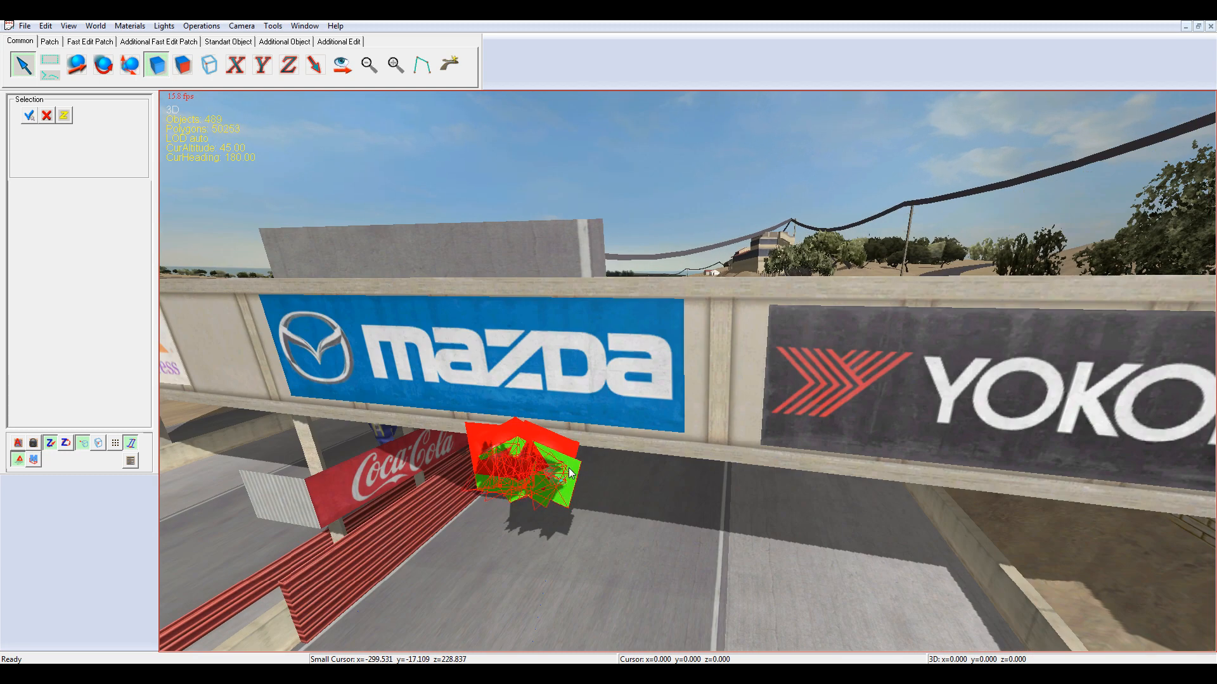
right_click(475, 431)
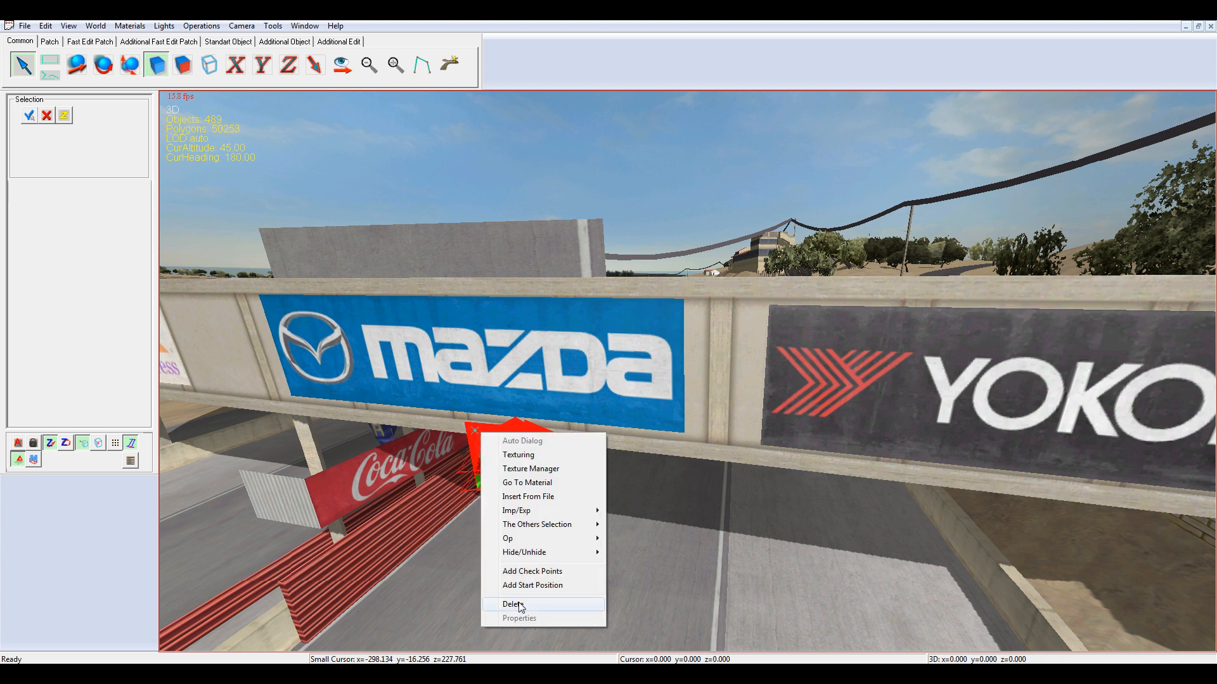
click(518, 605)
click(614, 383)
click(545, 454)
right_click(492, 436)
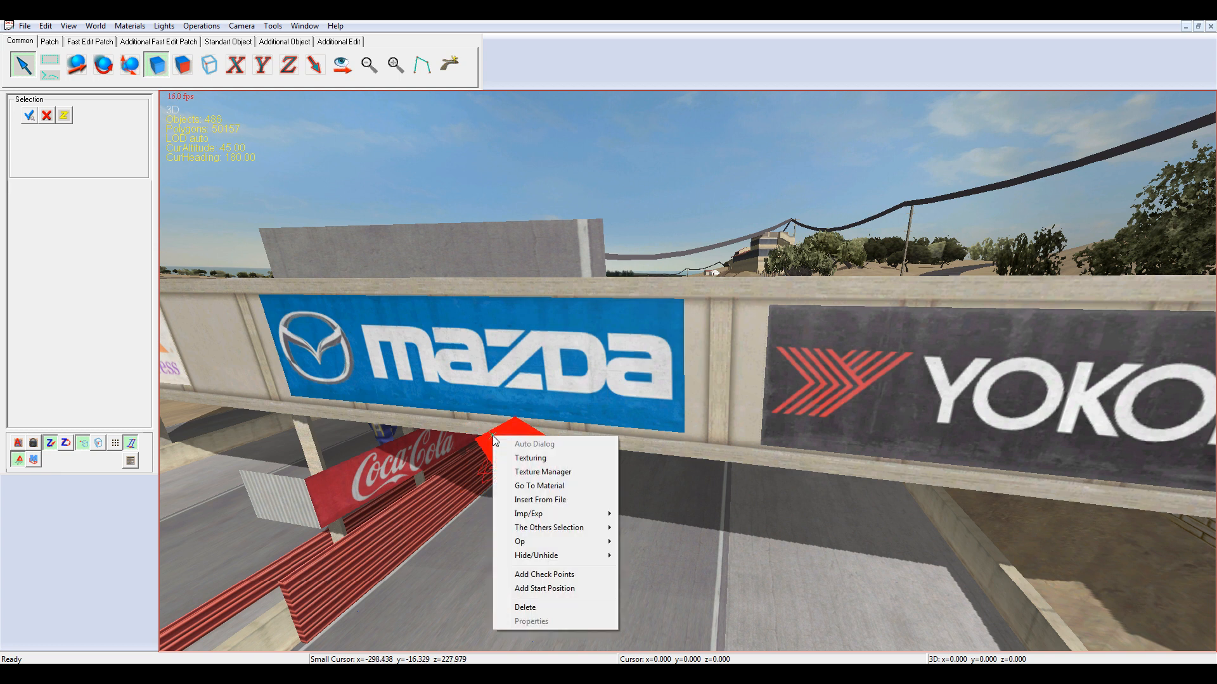
click(531, 606)
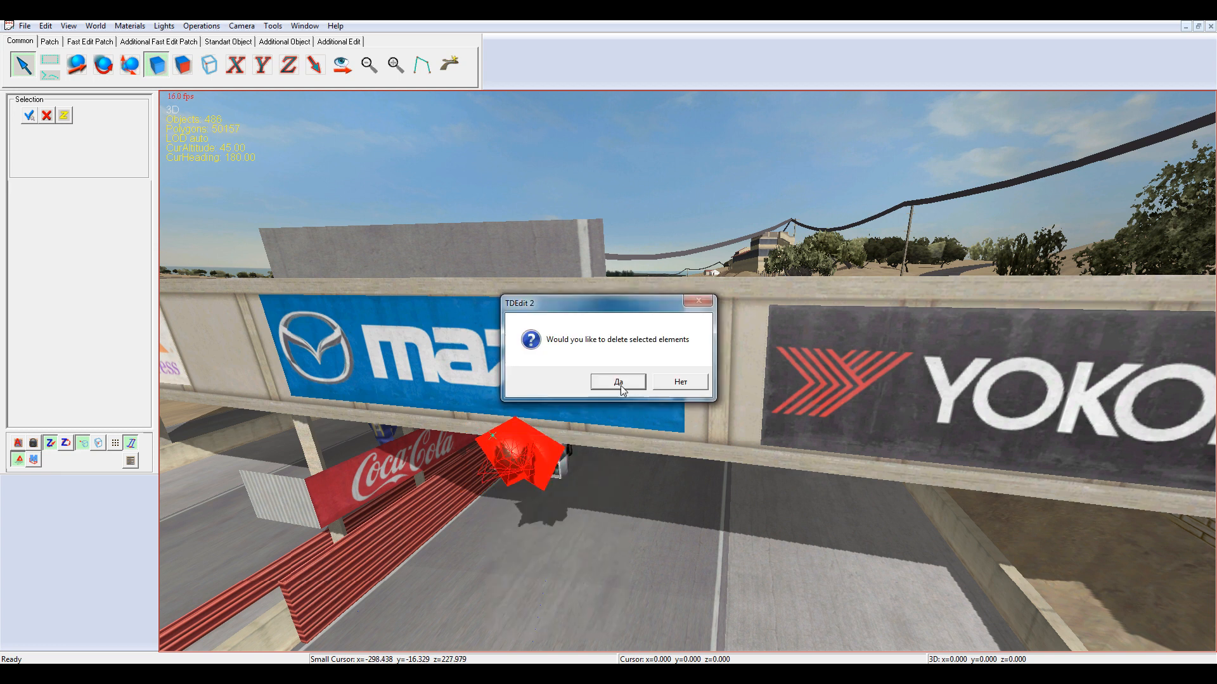
click(614, 383)
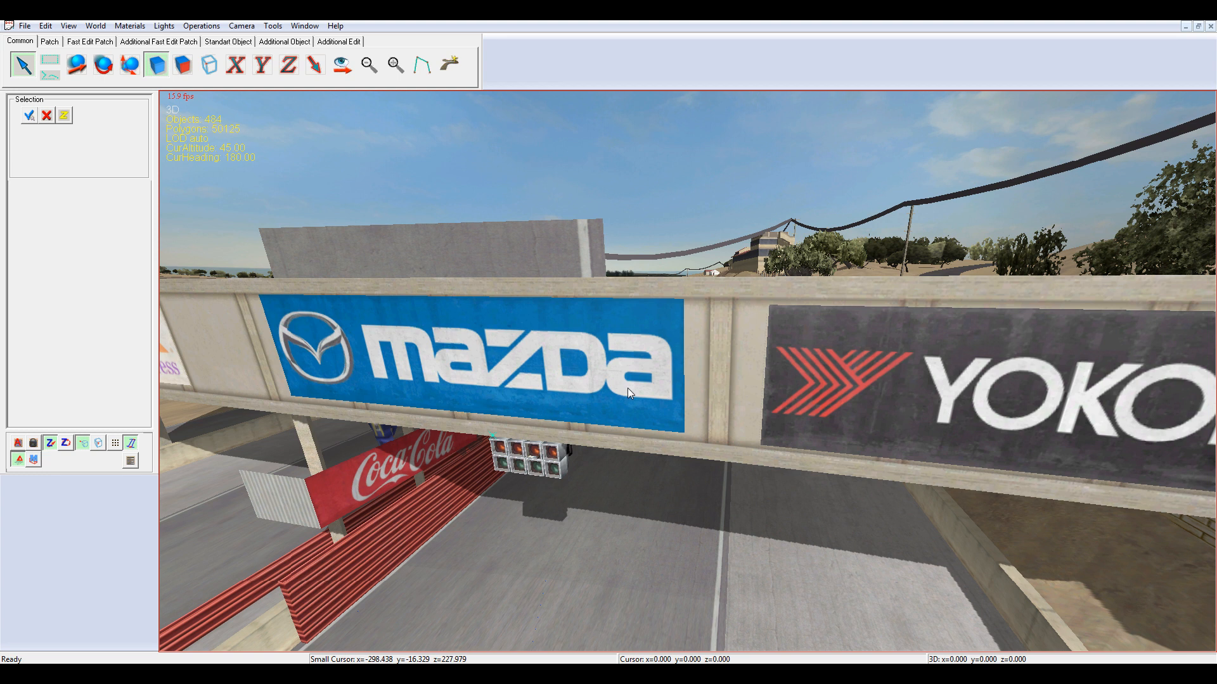
Delete the grey wall standing across the road just beyond the Mazda bridge
scroll(628, 388, down, 3)
click(627, 388)
right_click(626, 386)
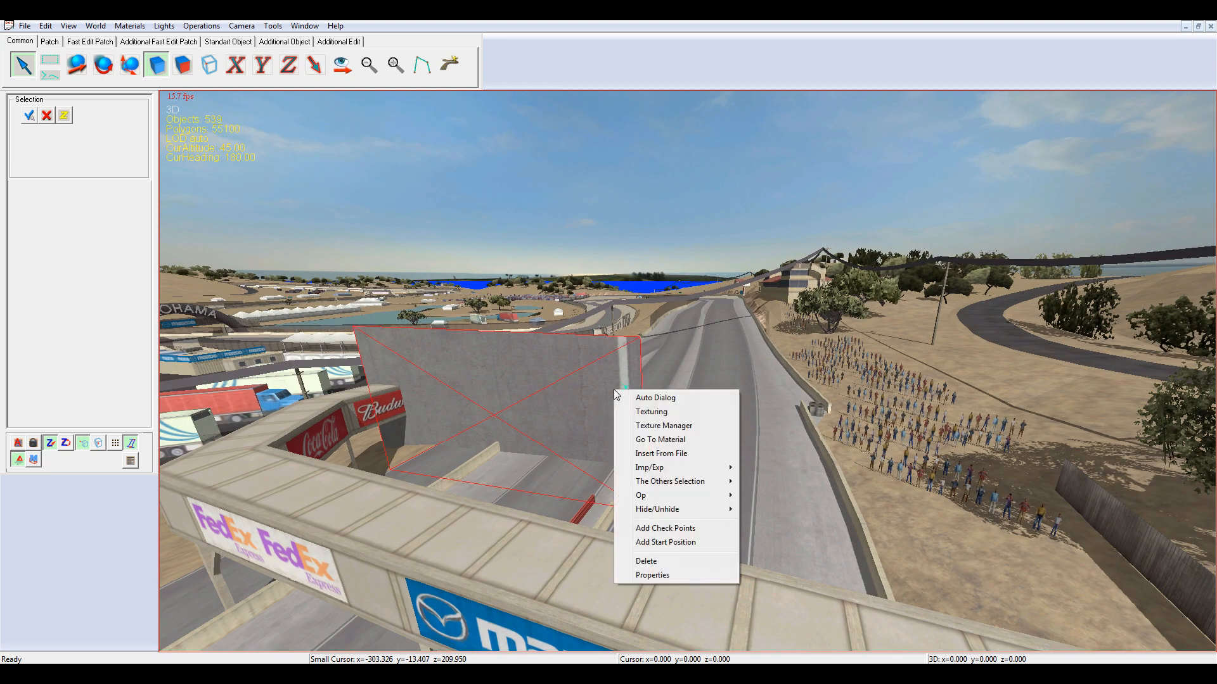
click(659, 562)
click(610, 380)
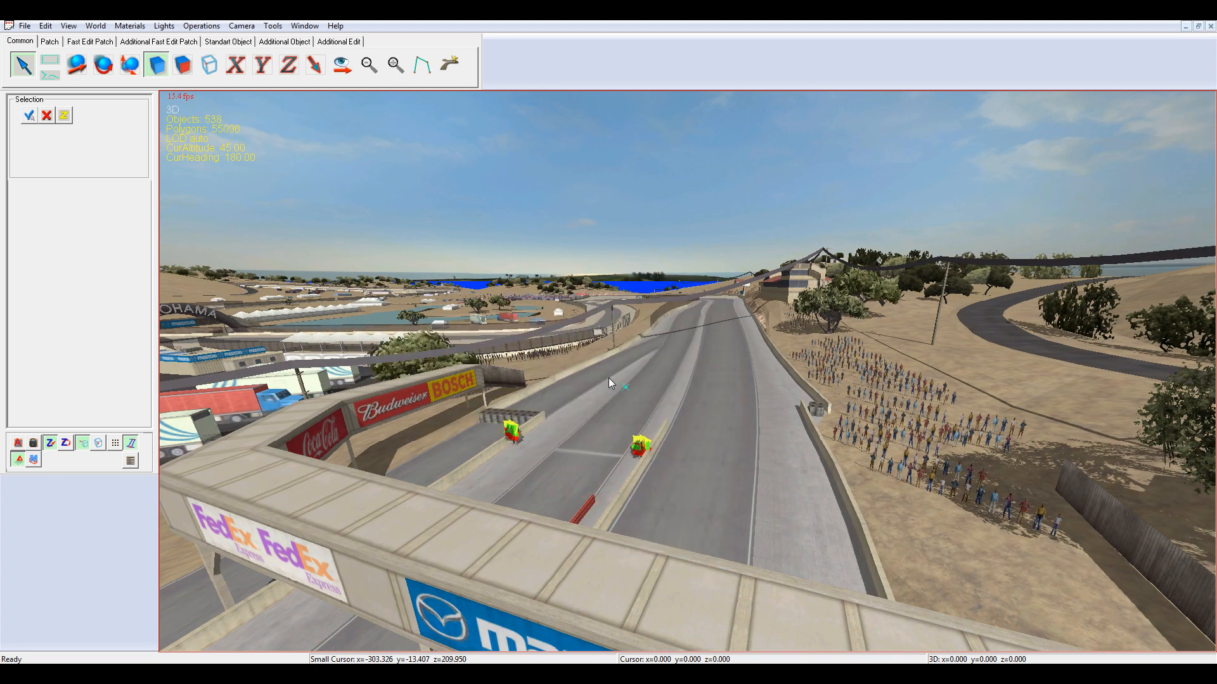
Delete the yellow, green and red glow polygons from the two traffic lights on the concrete barriers beyond the bridge
scroll(609, 383, up, 5)
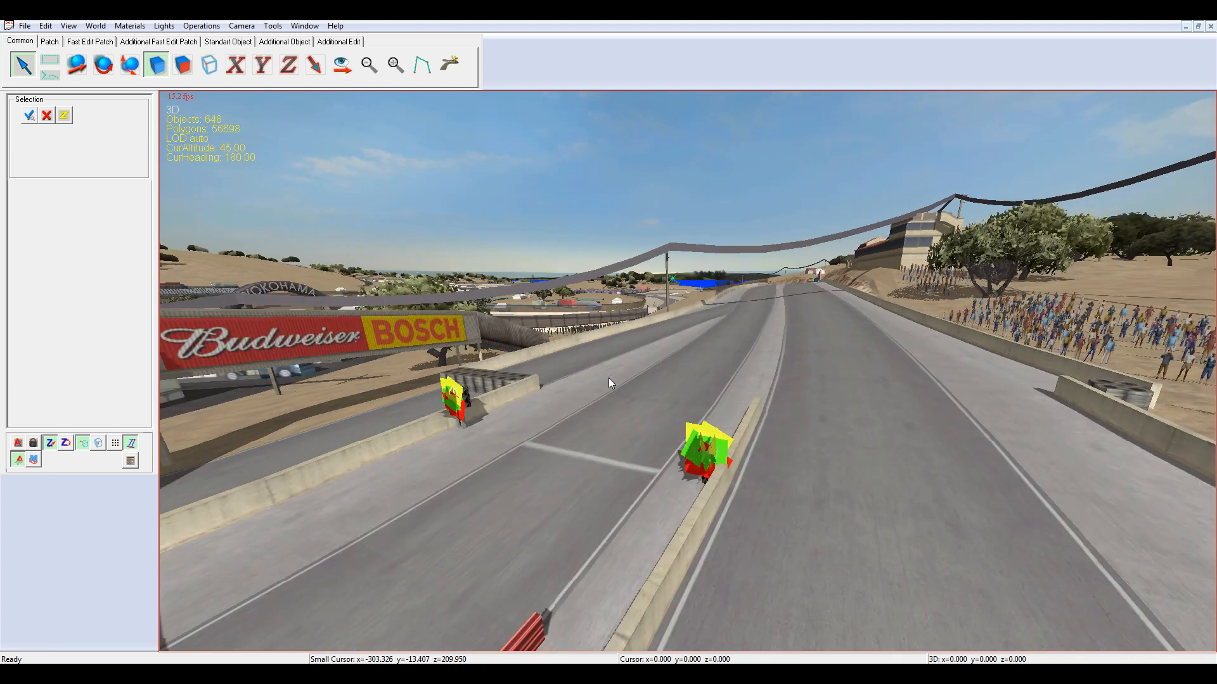
click(720, 439)
click(714, 431)
right_click(695, 472)
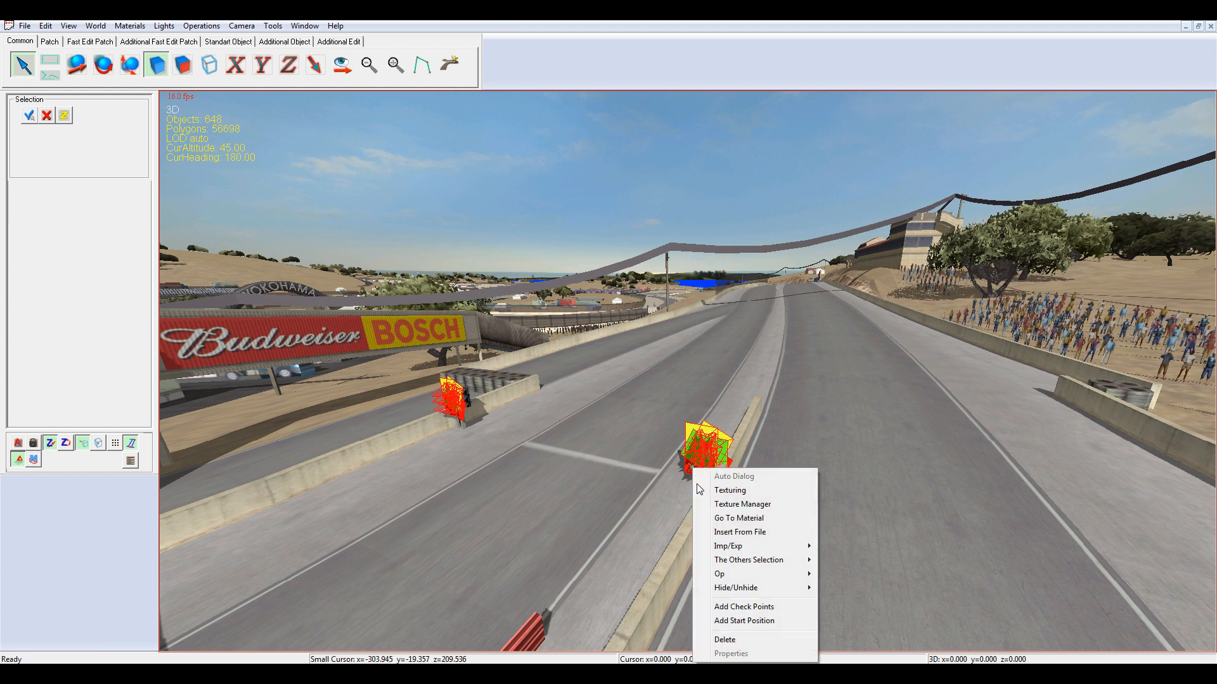
click(734, 639)
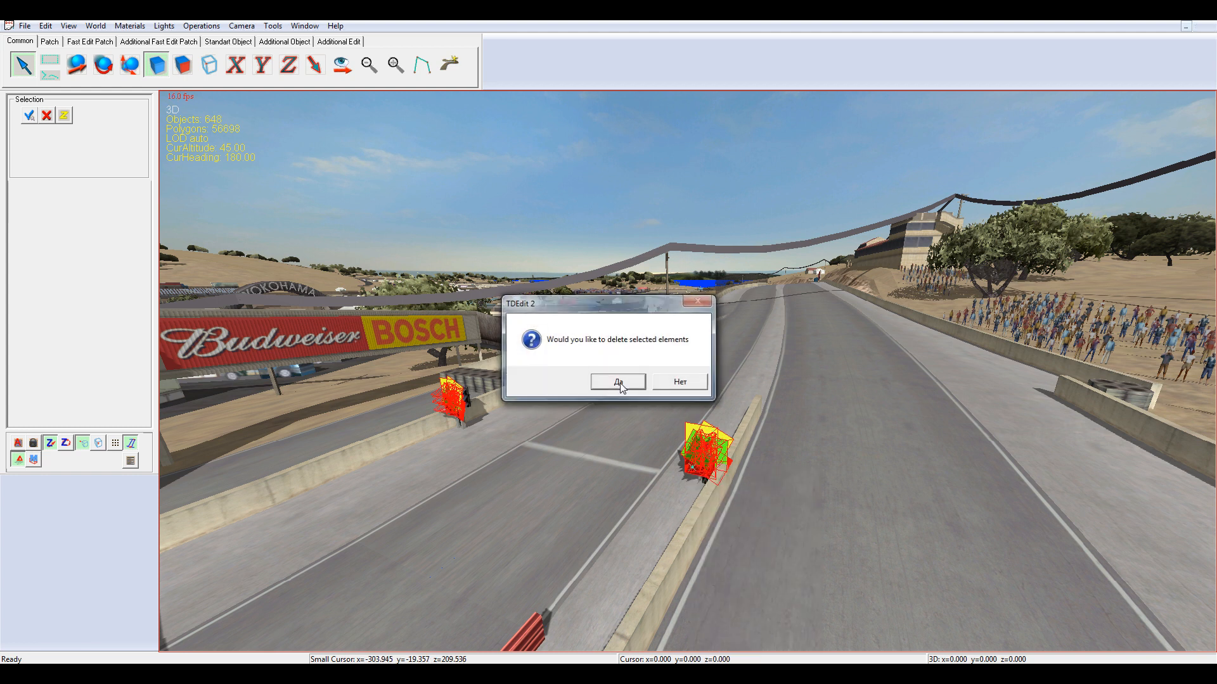
click(620, 383)
Set the graphic material of all objects with the overhead wires' texture to FVF_TEXTURE1_GLASS_SIDE2_LIGHTYES
key(Right)
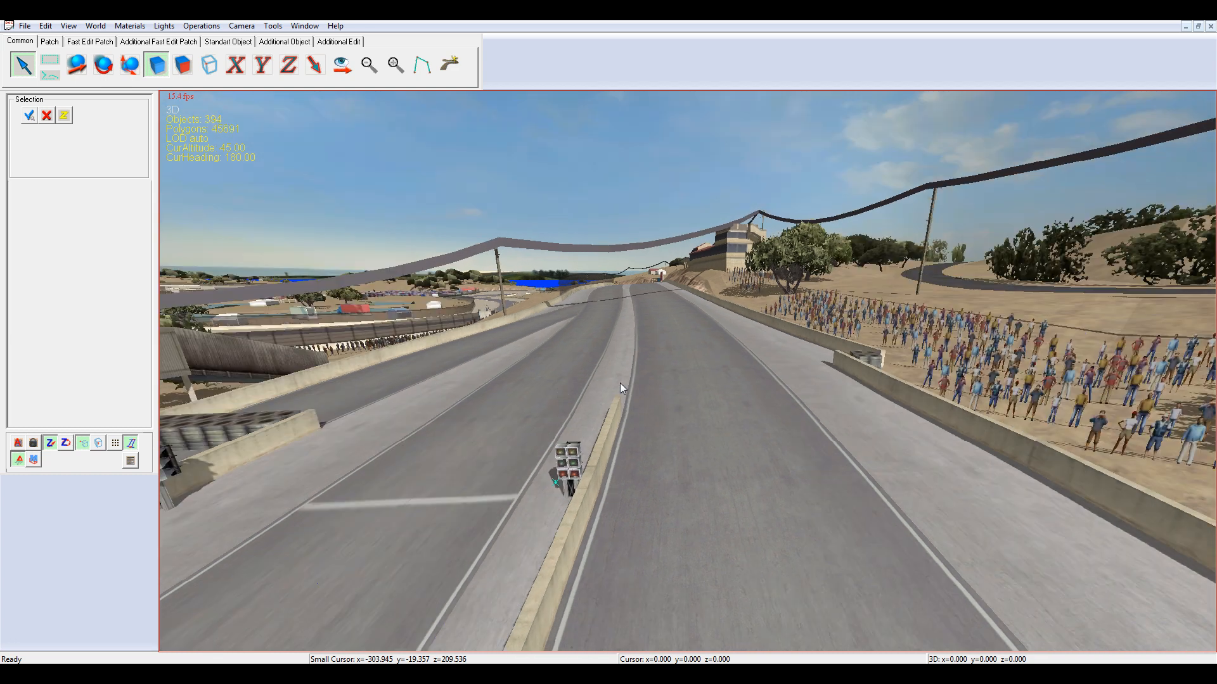
key(Left)
key(Up)
key(Up)
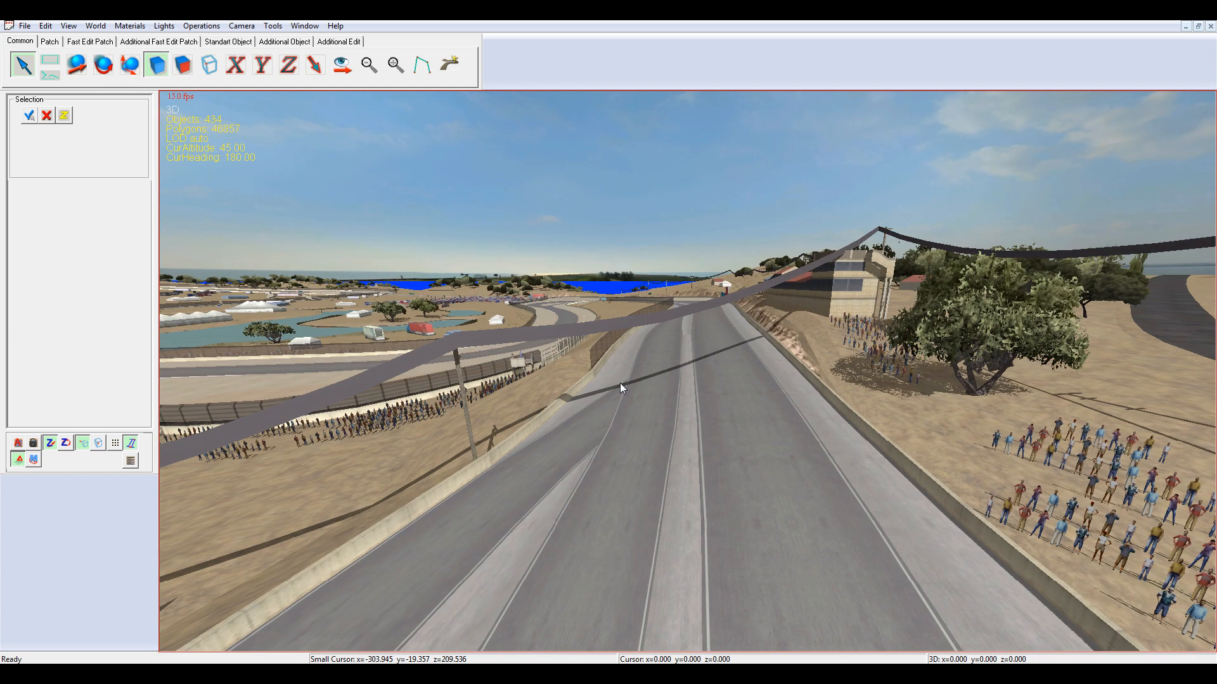
key(Page_Down)
key(Page_Up)
key(Up)
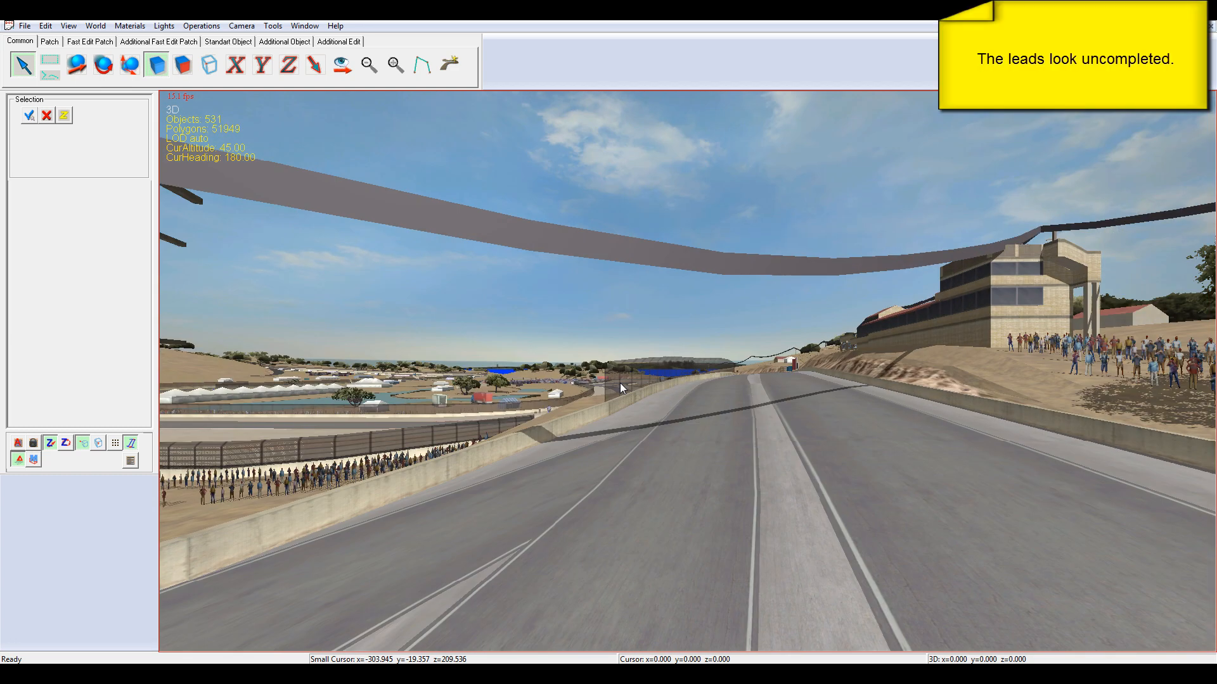
click(647, 252)
right_click(648, 252)
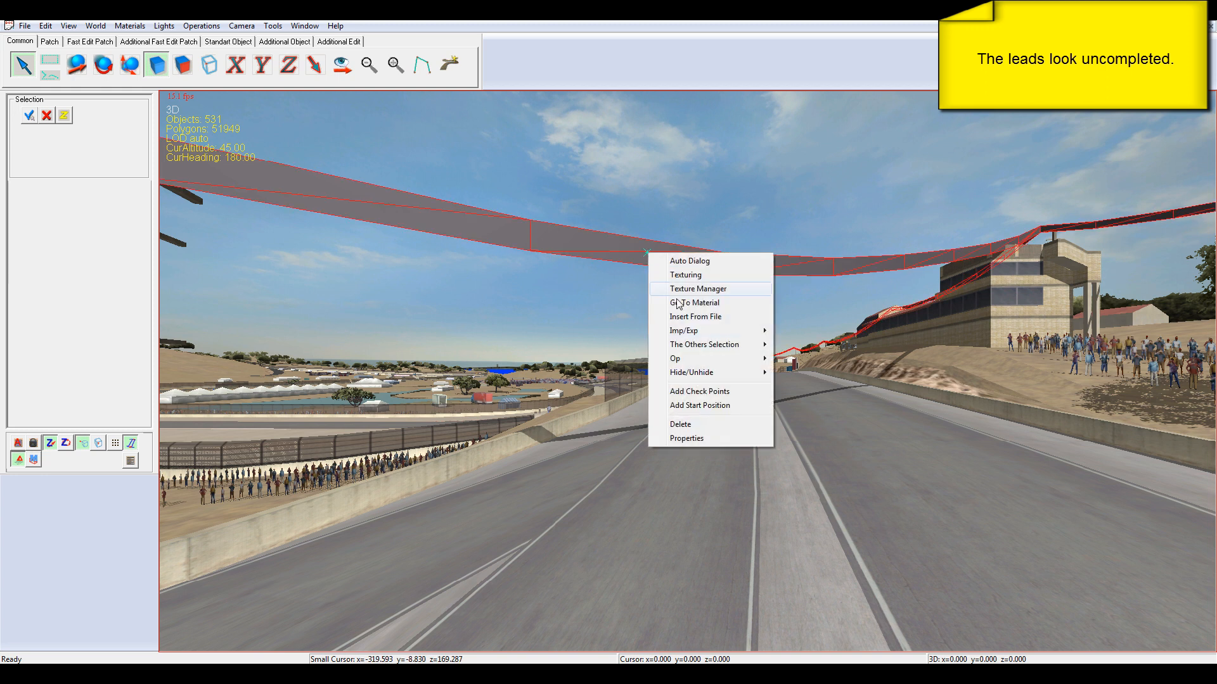
mouse_move(719, 346)
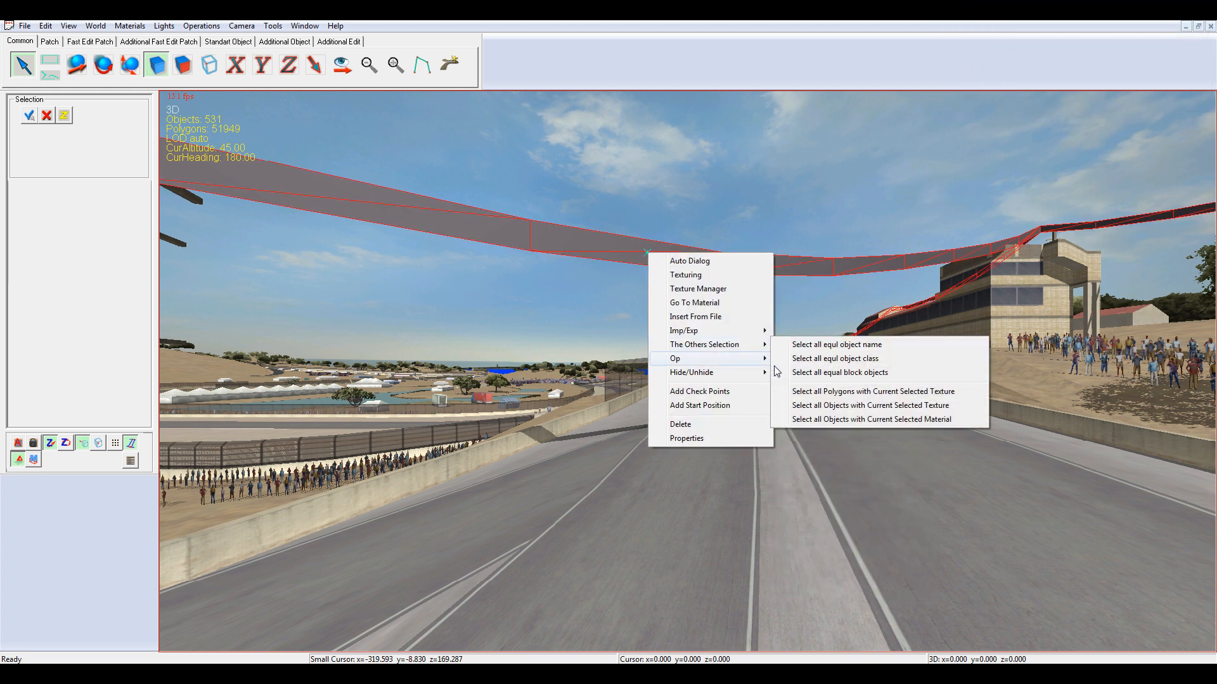
click(824, 406)
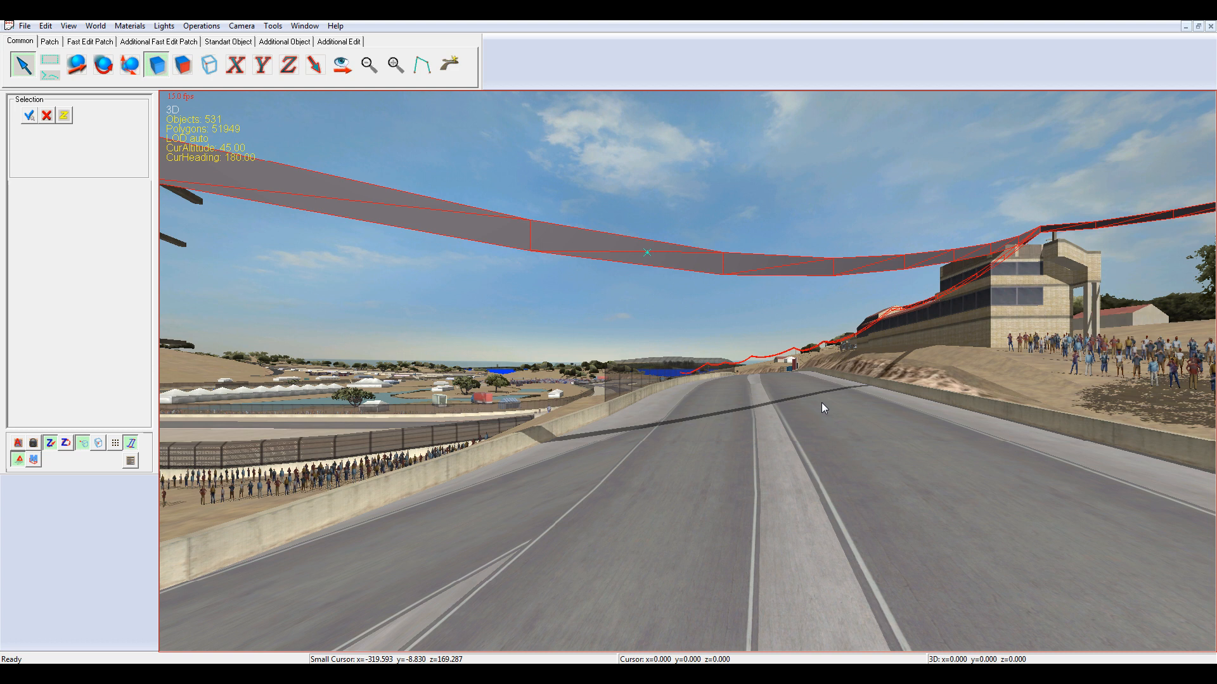
click(201, 26)
click(239, 102)
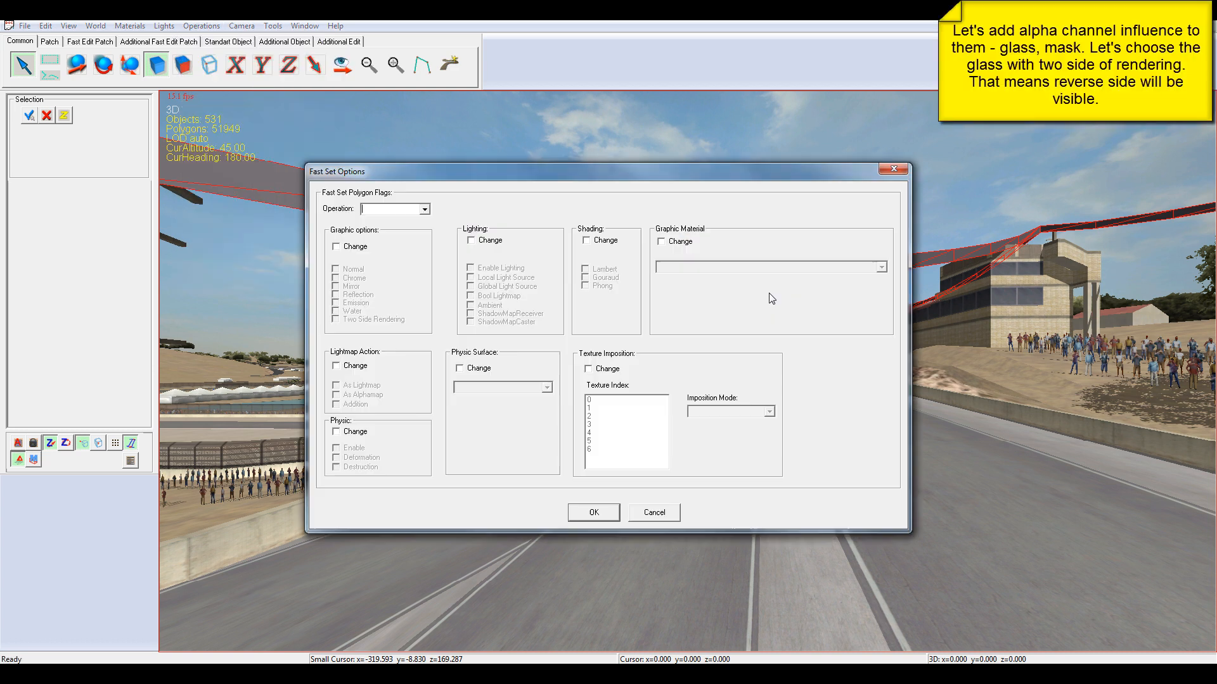
click(678, 243)
click(708, 267)
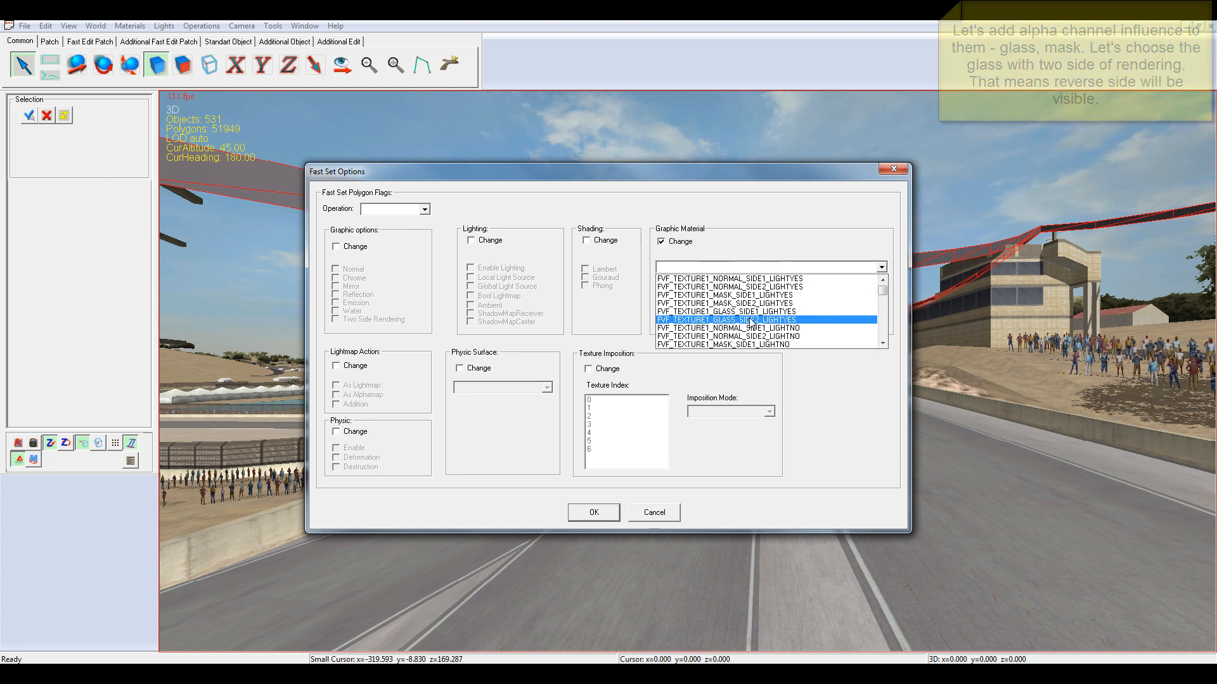
click(751, 320)
click(609, 515)
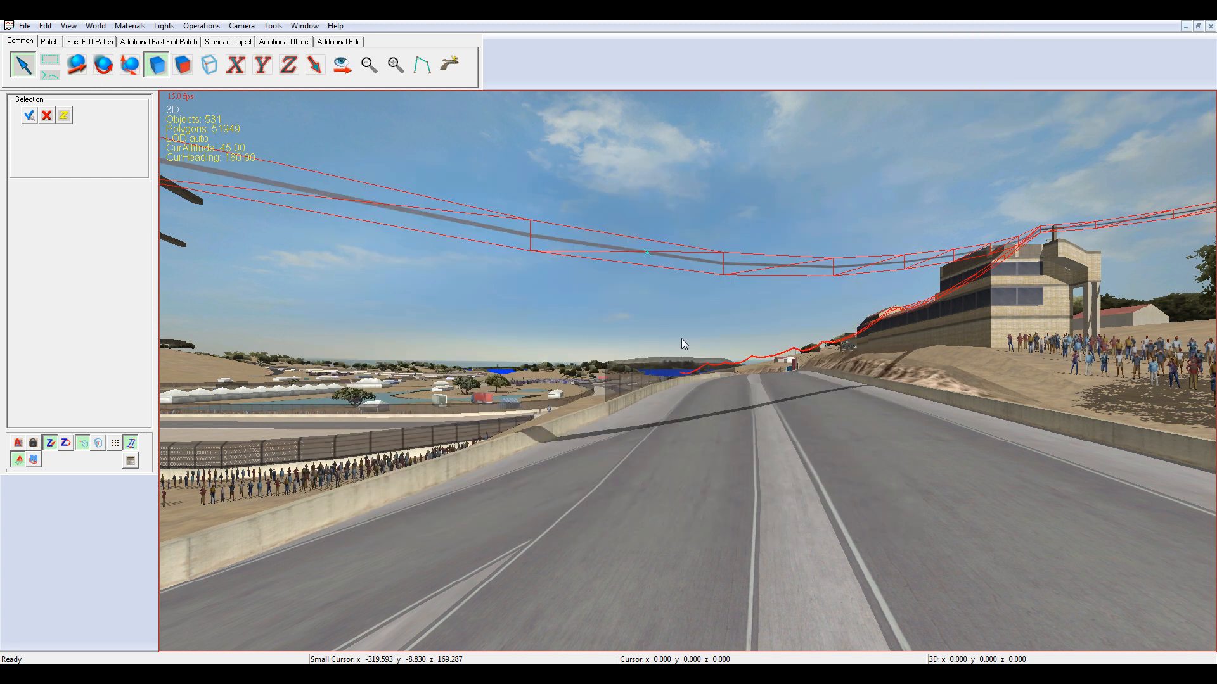
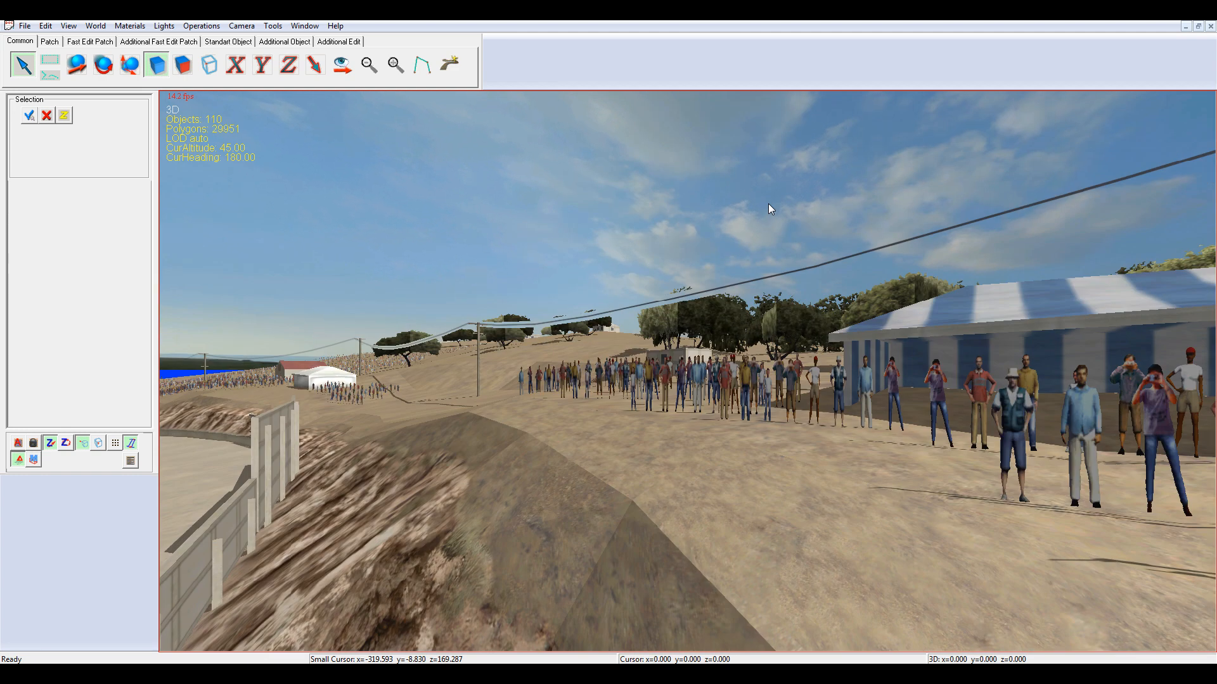
Apply Quick Set Up Trees 1 (2-Side) to all objects with the texture of the overhead wires near the striped tent
click(786, 273)
right_click(786, 273)
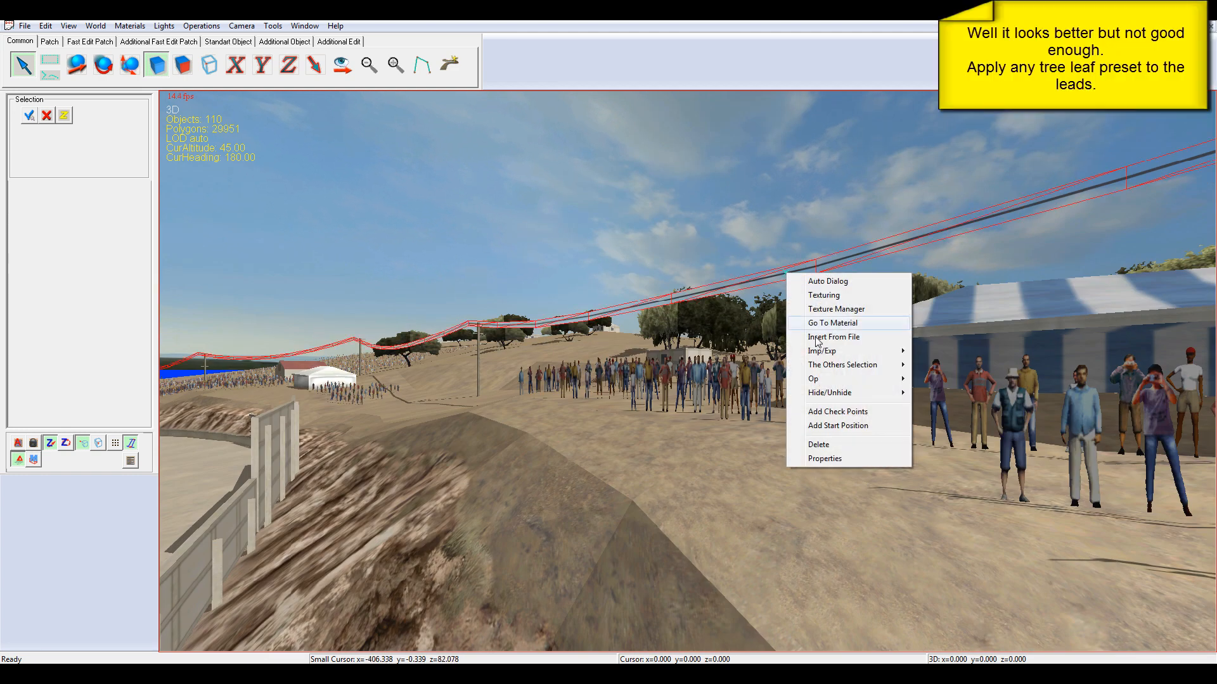
mouse_move(843, 365)
click(951, 426)
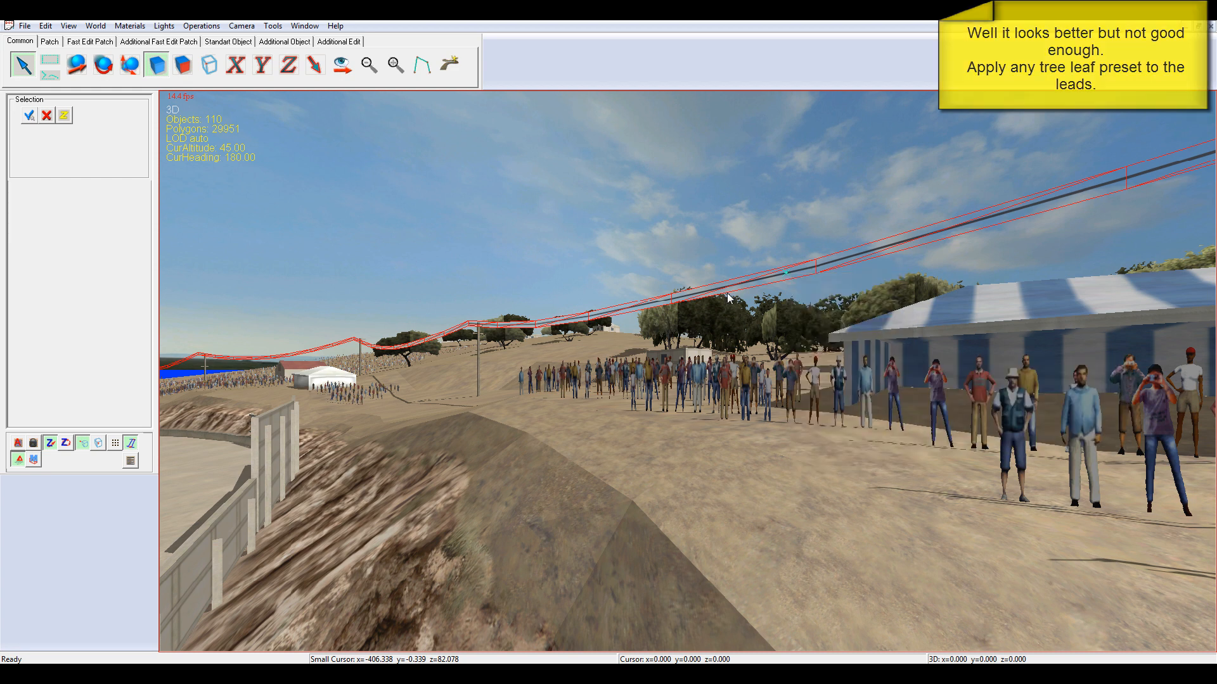
right_click(727, 298)
mouse_move(799, 393)
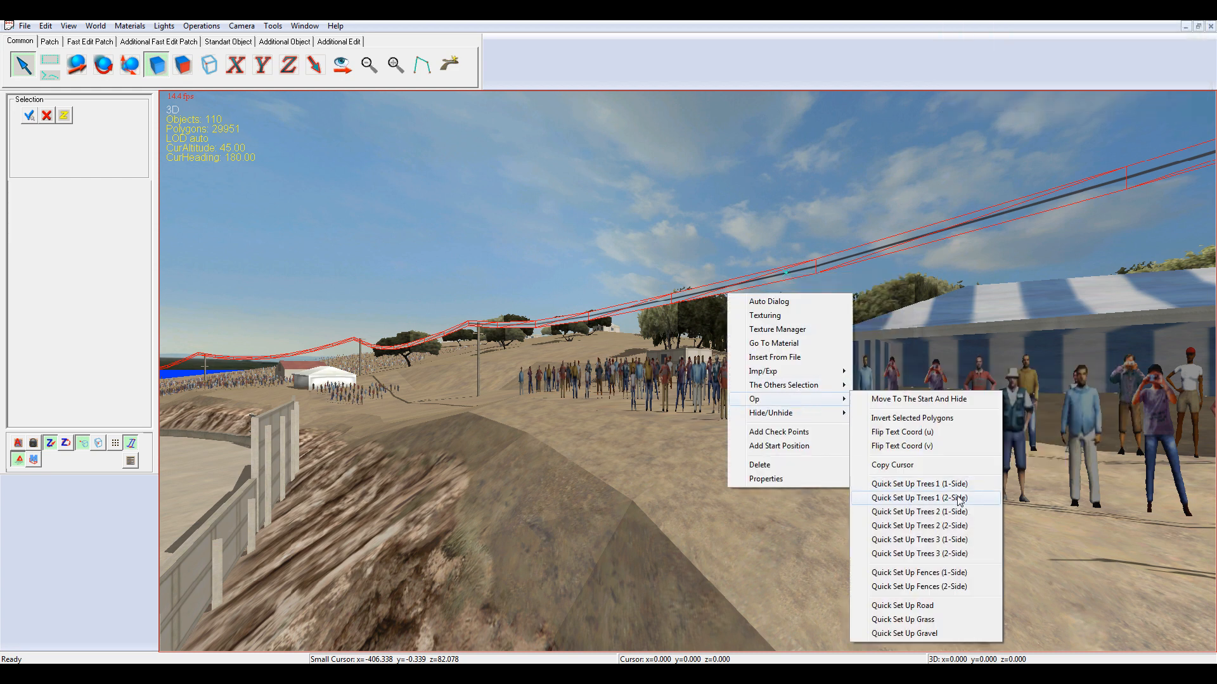
click(954, 498)
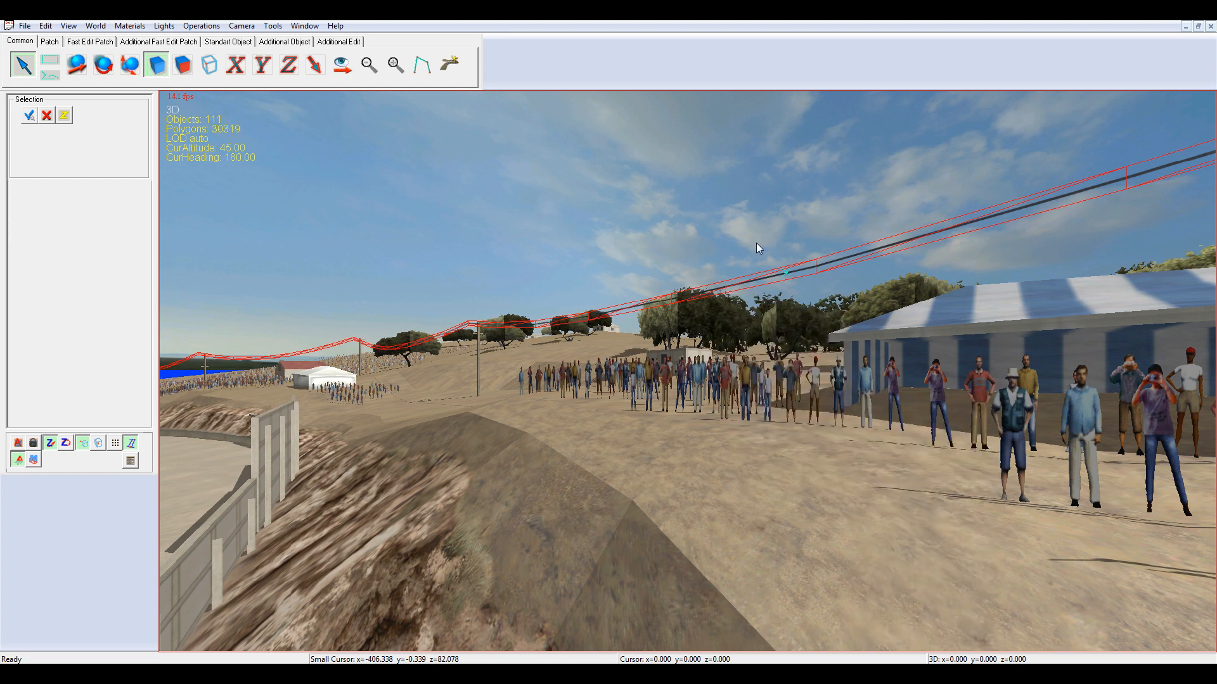
Survey the scenery around the whole track, including the lakes, the Yokohama arch and the paddock, as far as the roadside trees
key(Left)
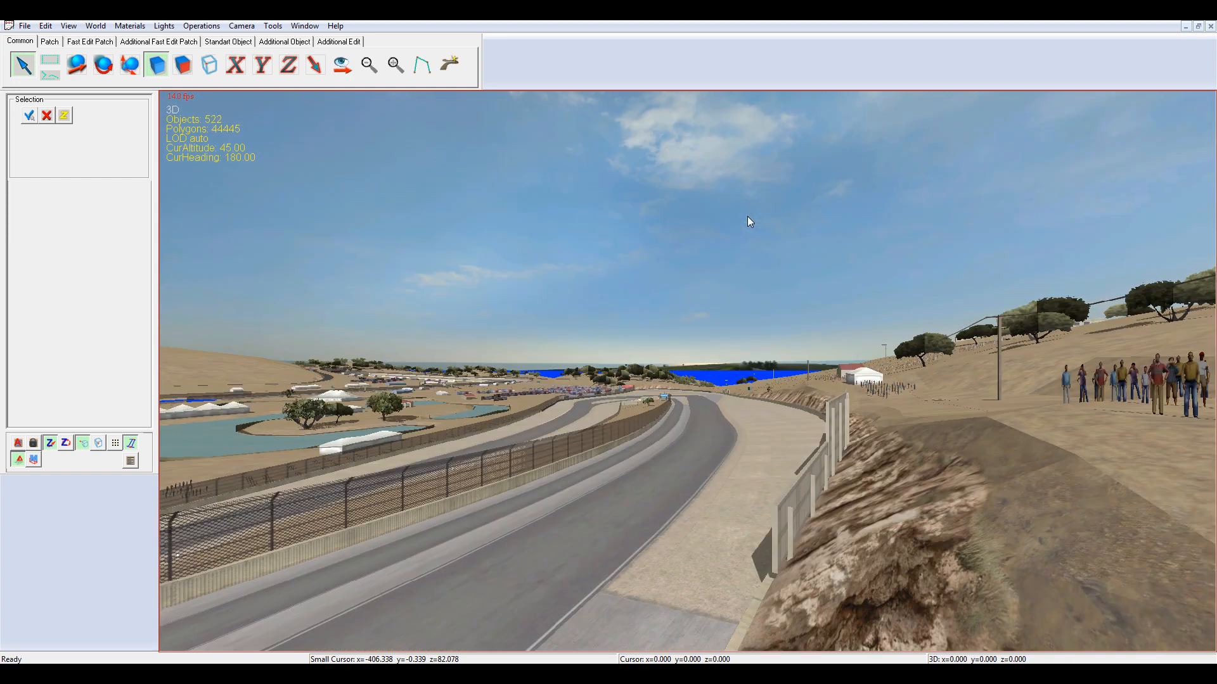
key(Up)
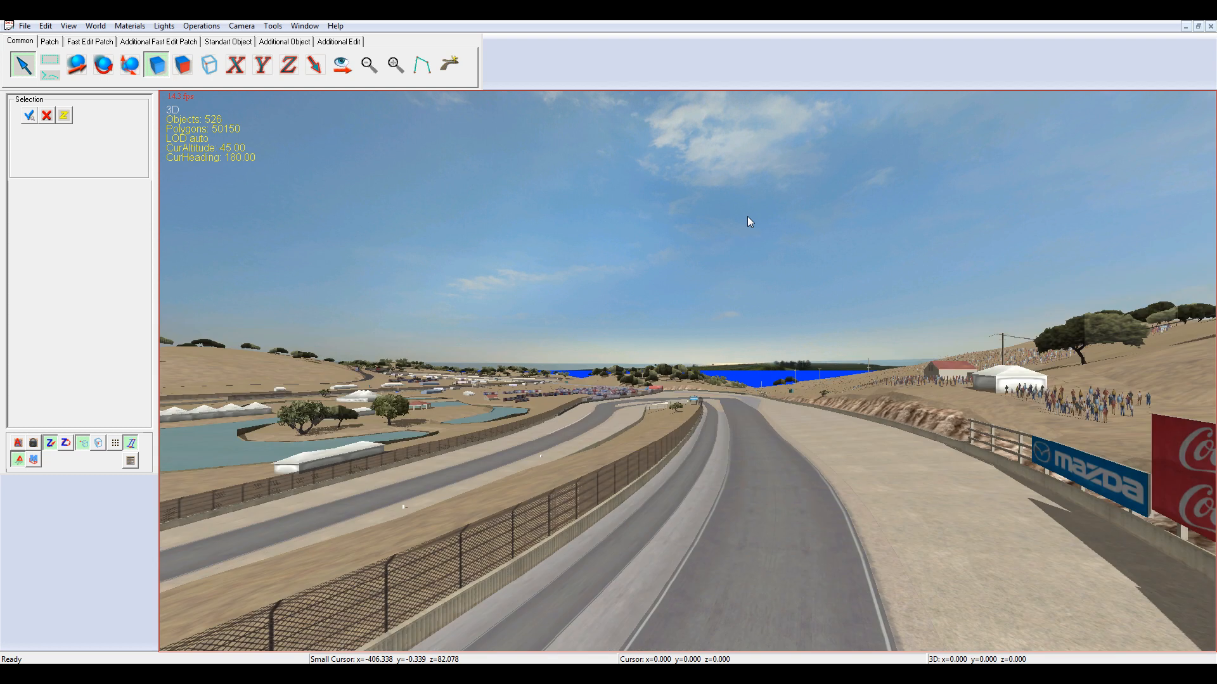
key(Up)
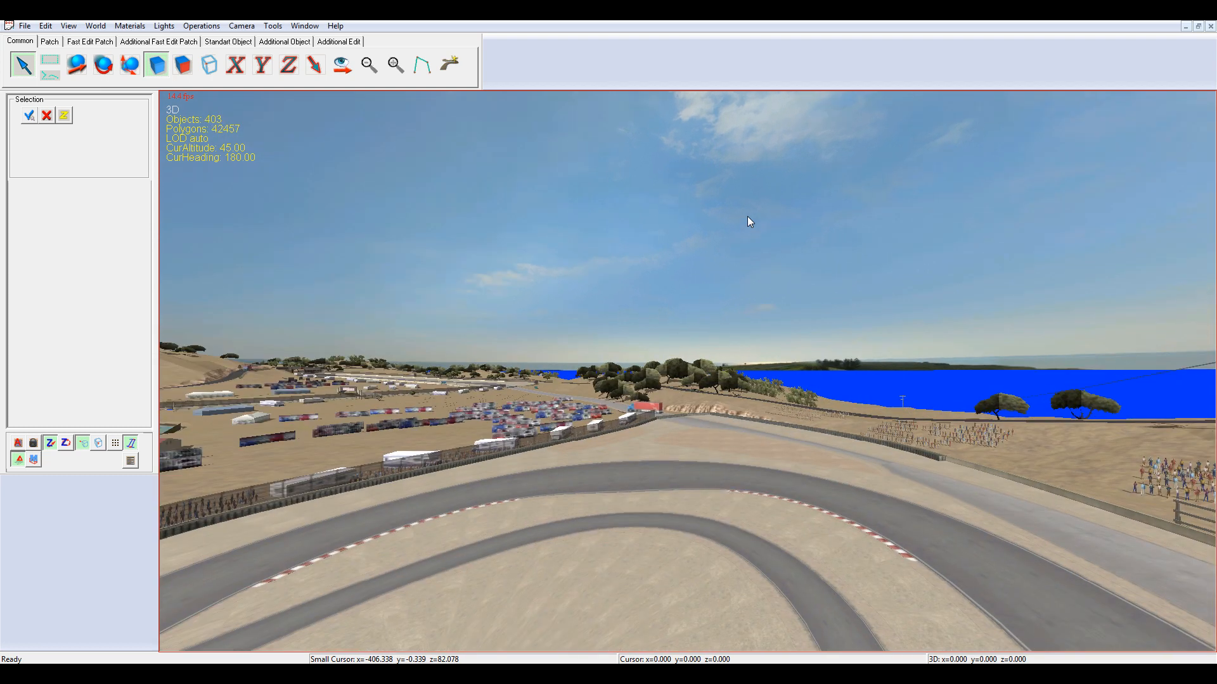
key(Left)
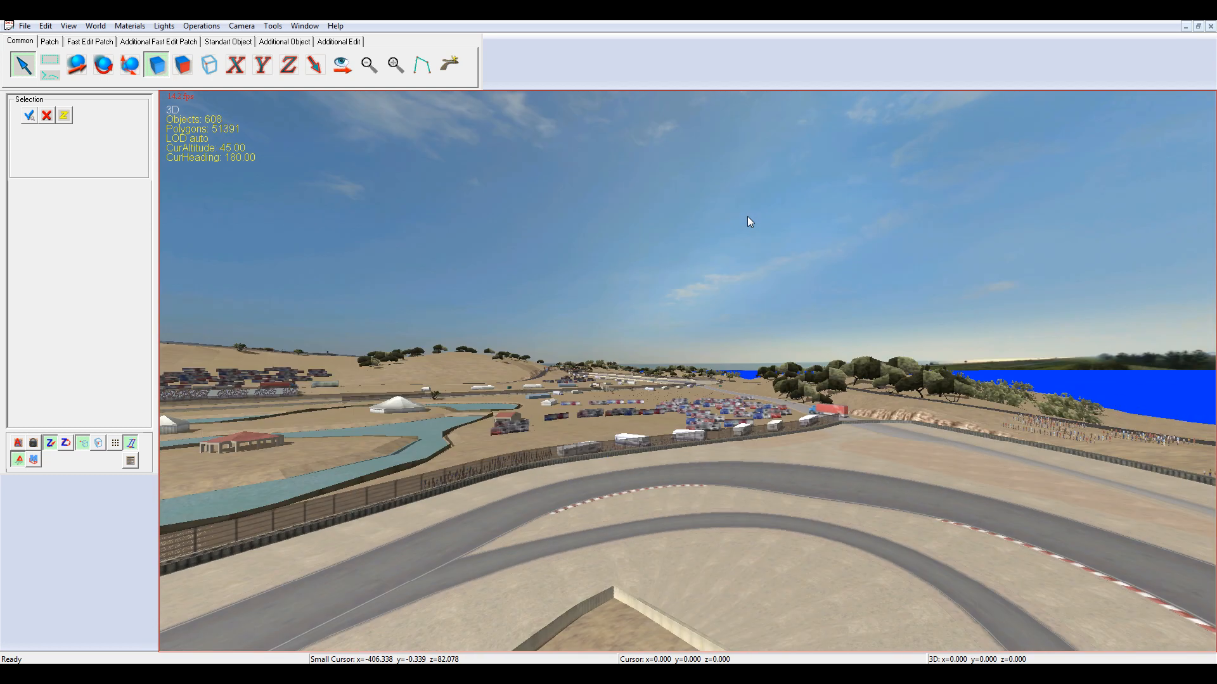
key(Down)
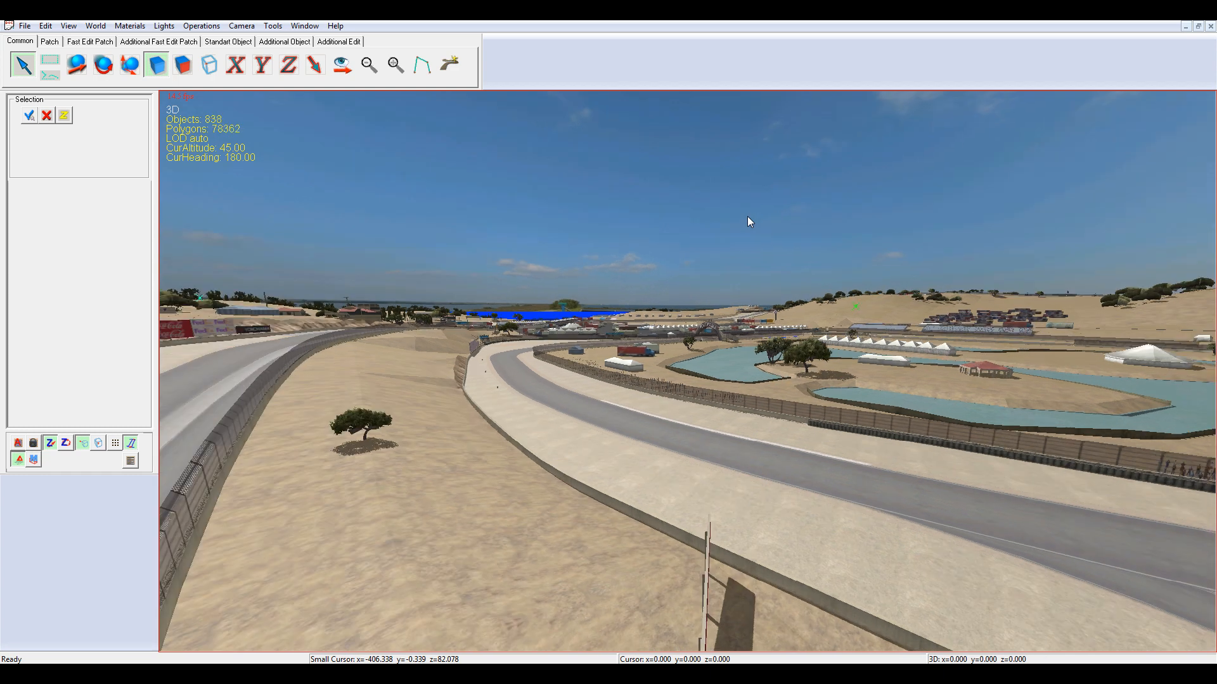
key(Up)
key(Up)
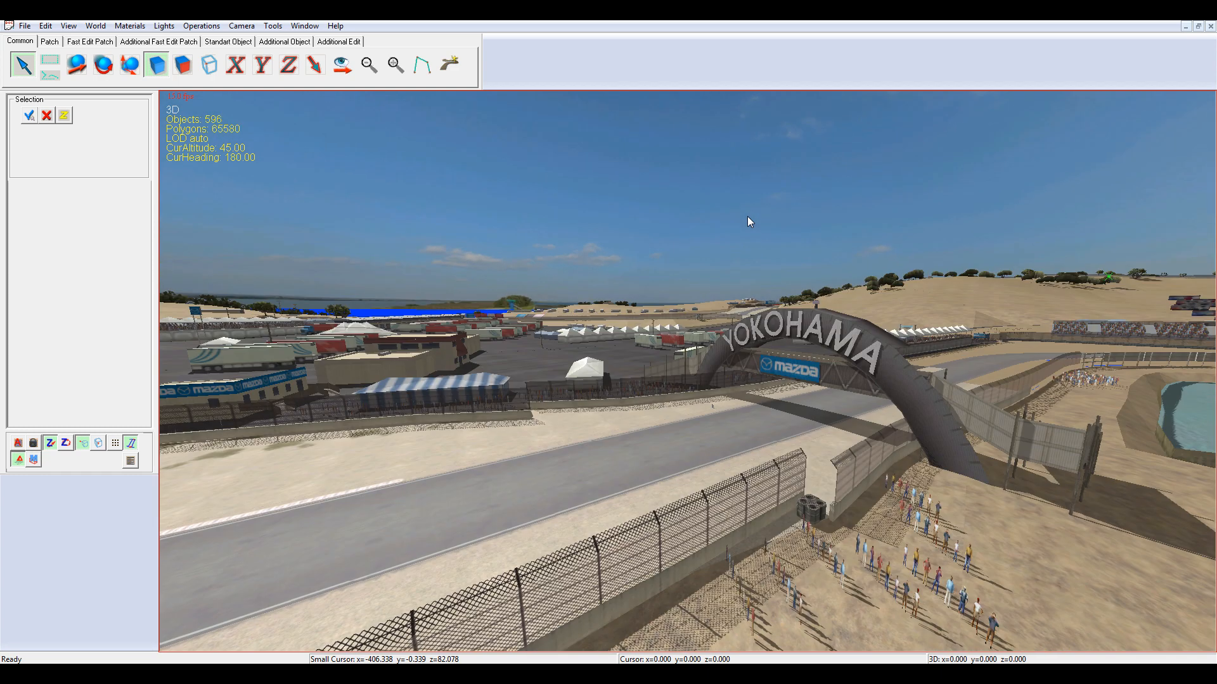
key(Right)
key(Up)
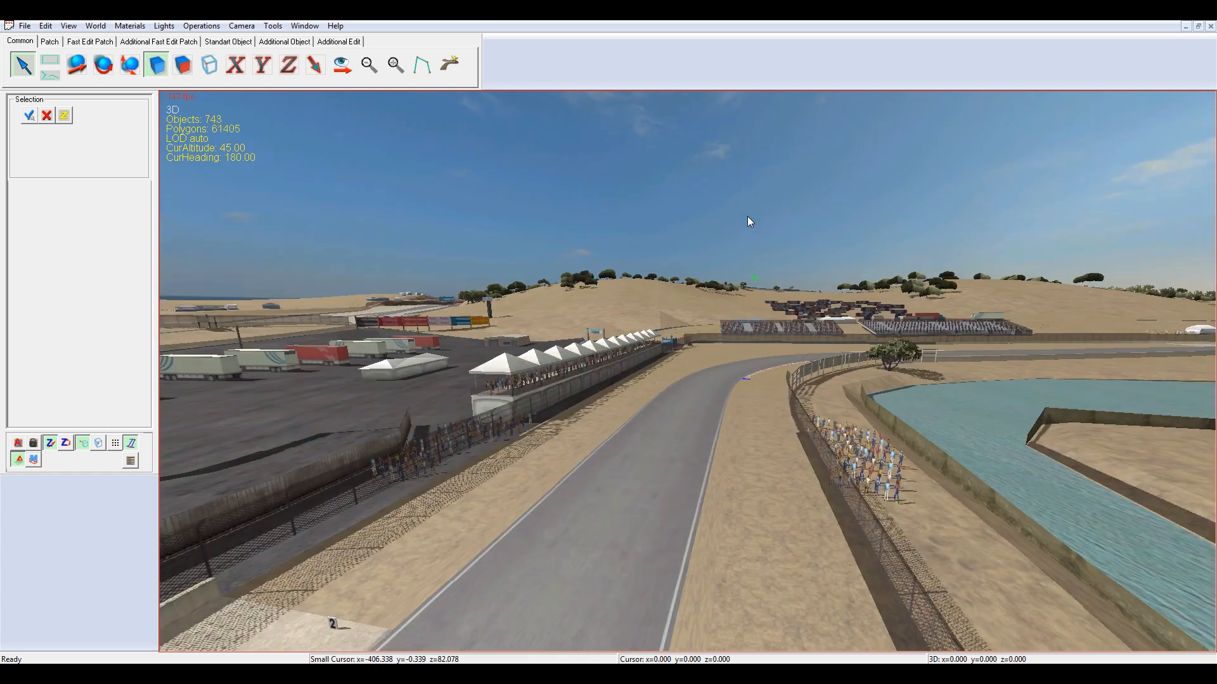
key(Right)
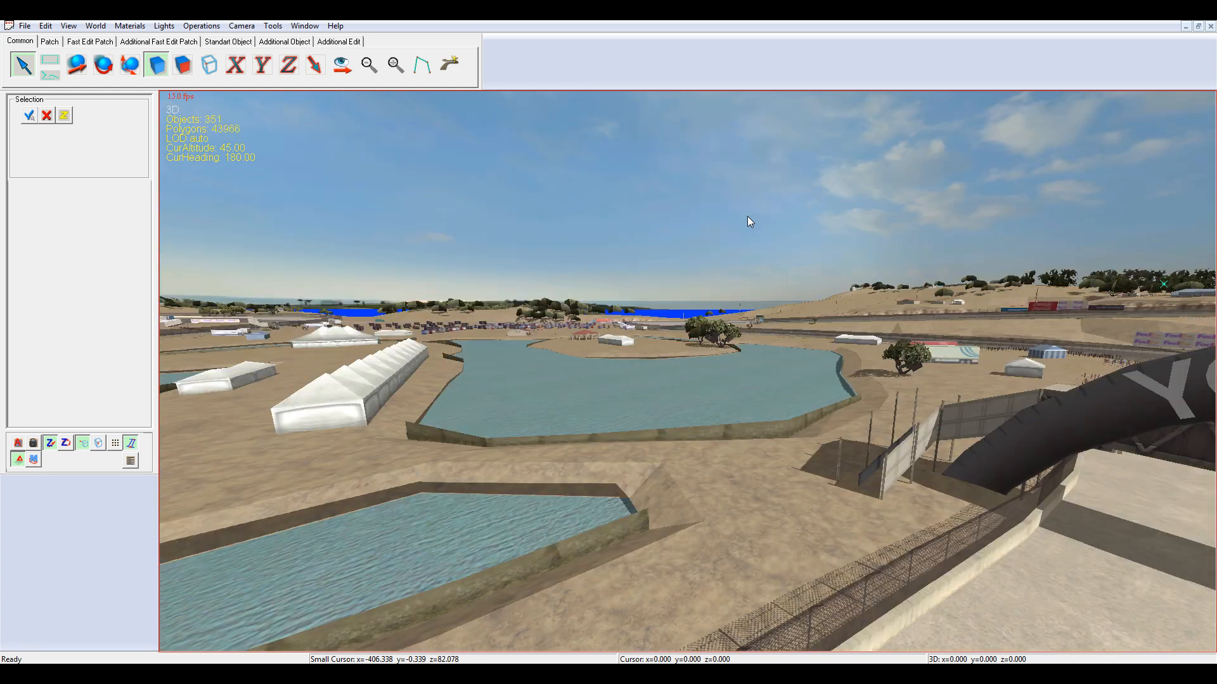
key(Up)
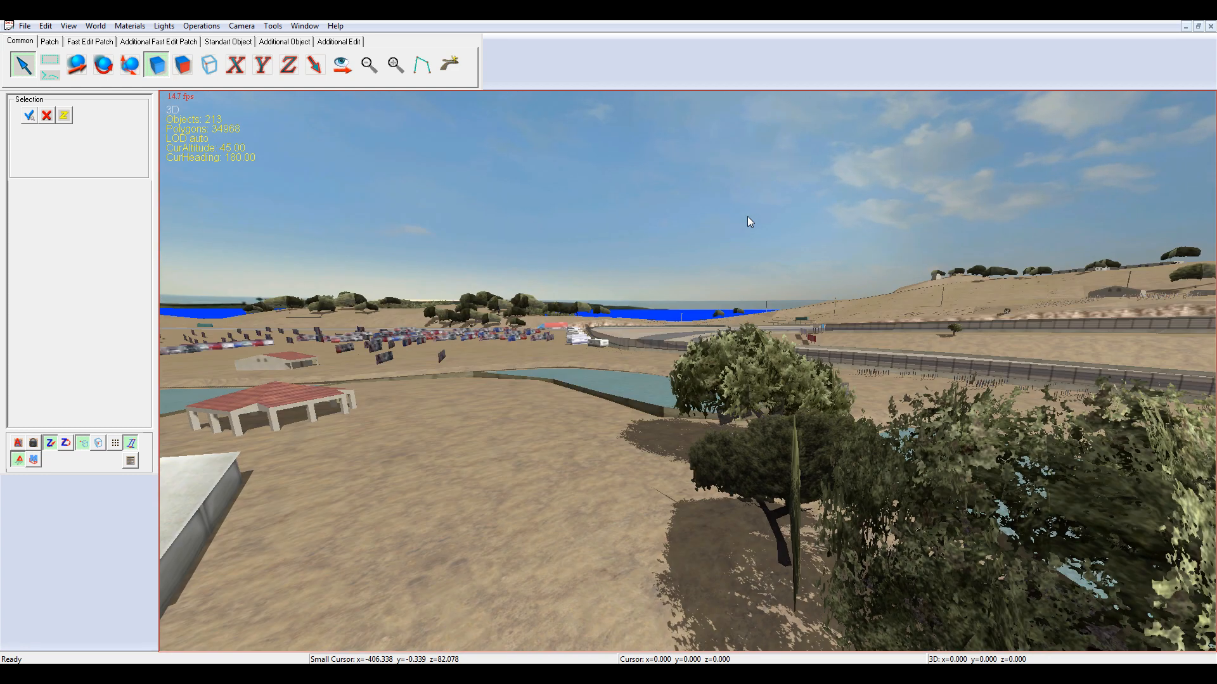
key(Up)
key(Up)
key(Up)
key(Up)
key(Up)
key(Up)
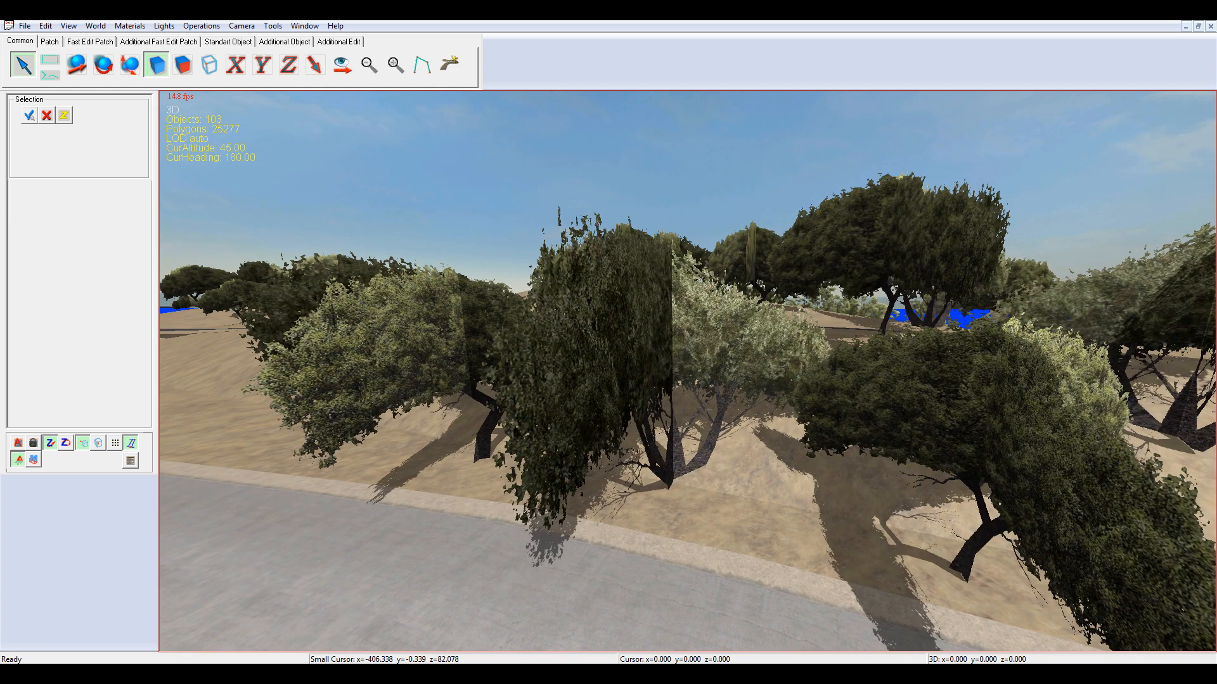
Save the world and check which common material the large tree beside the road uses in its object properties
click(24, 26)
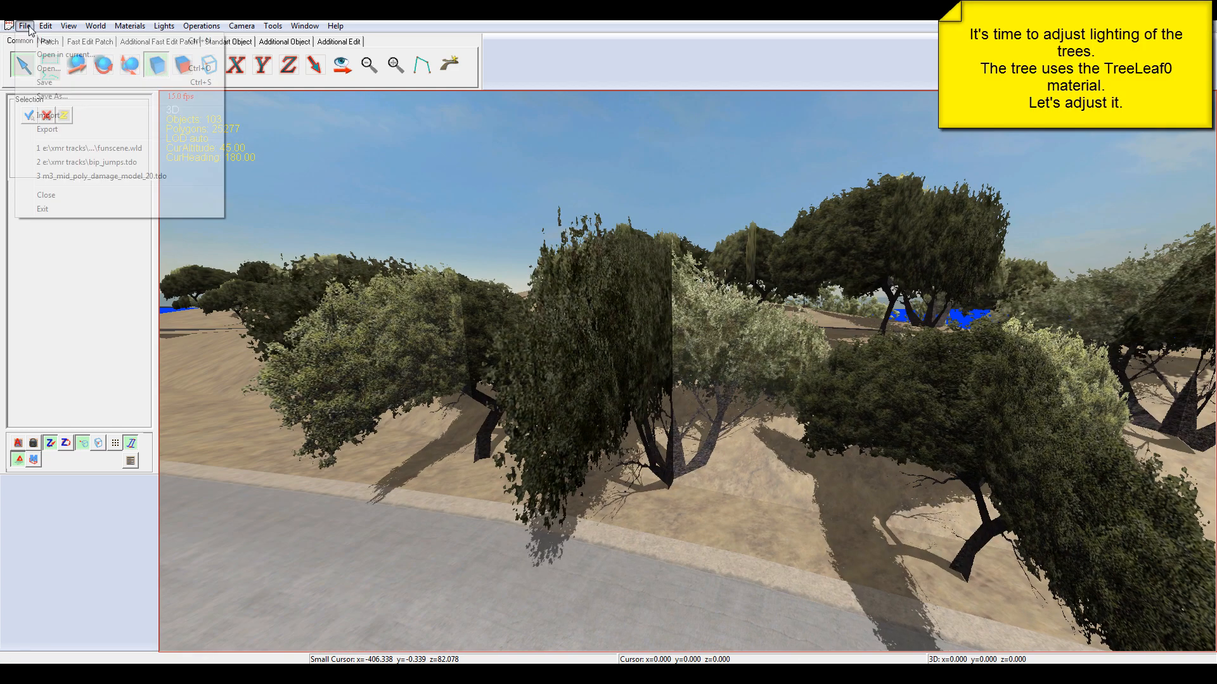
click(47, 81)
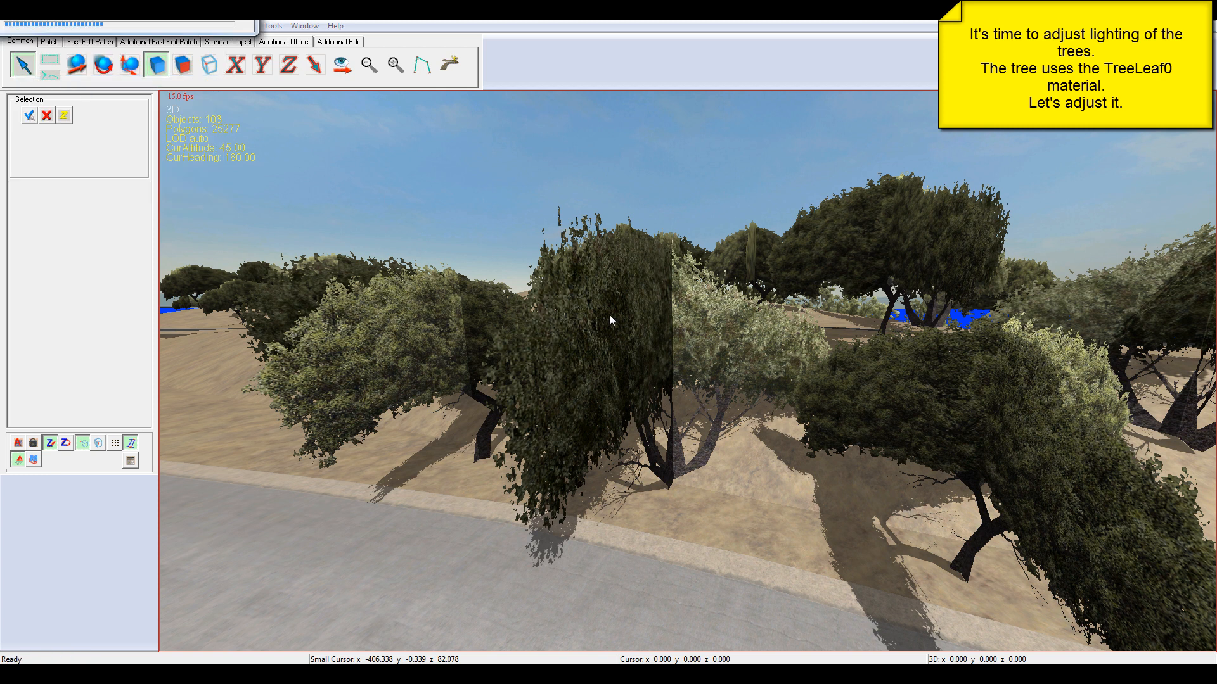
click(651, 329)
right_click(650, 328)
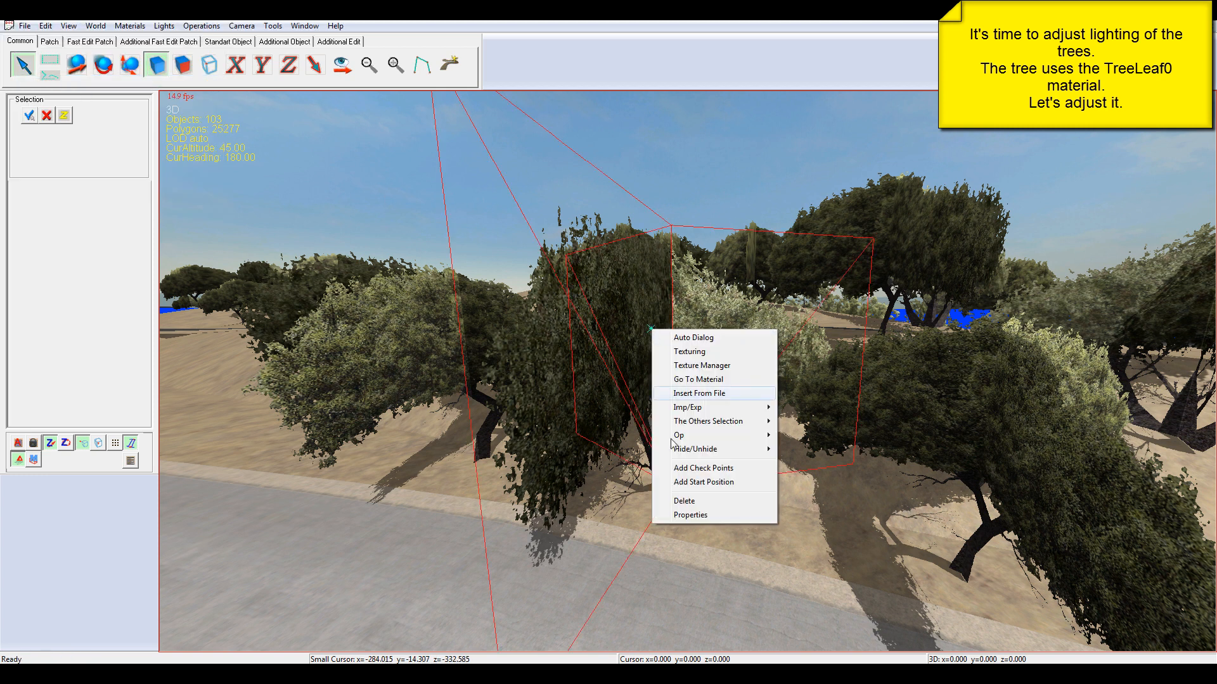
click(697, 516)
click(359, 88)
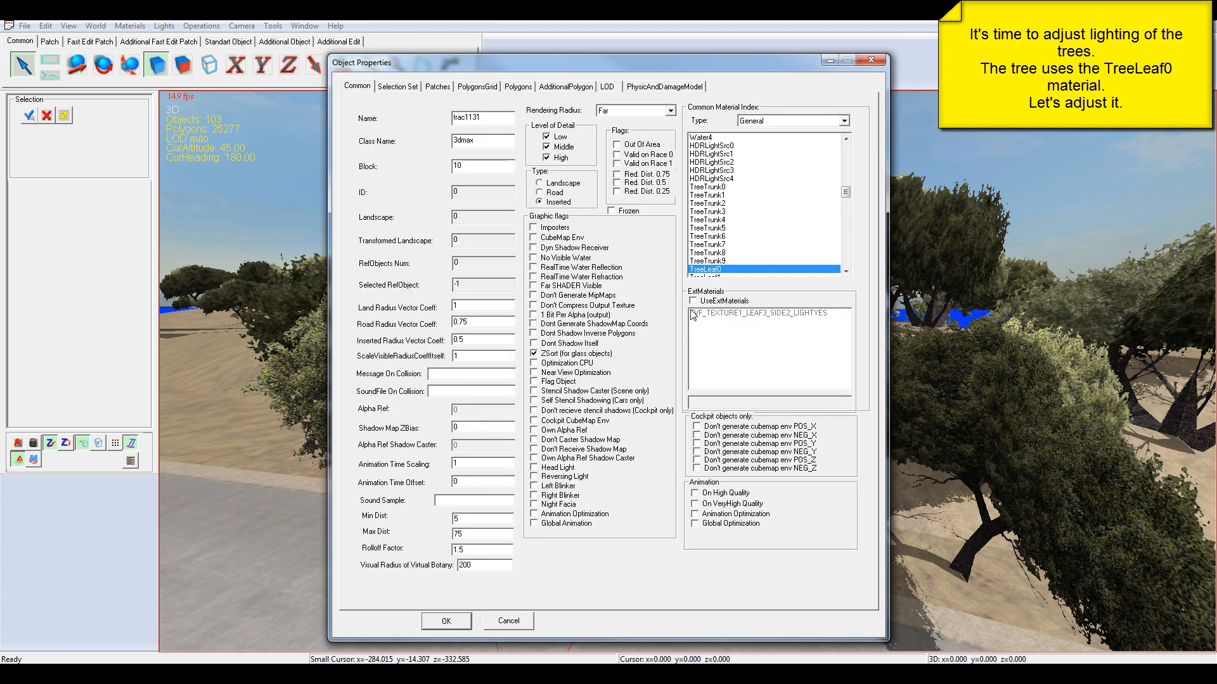
click(446, 621)
Open the selected tree's TreeLeaf0 lighting material and adjust its ambient colour to brighten the shaded foliage
right_click(576, 389)
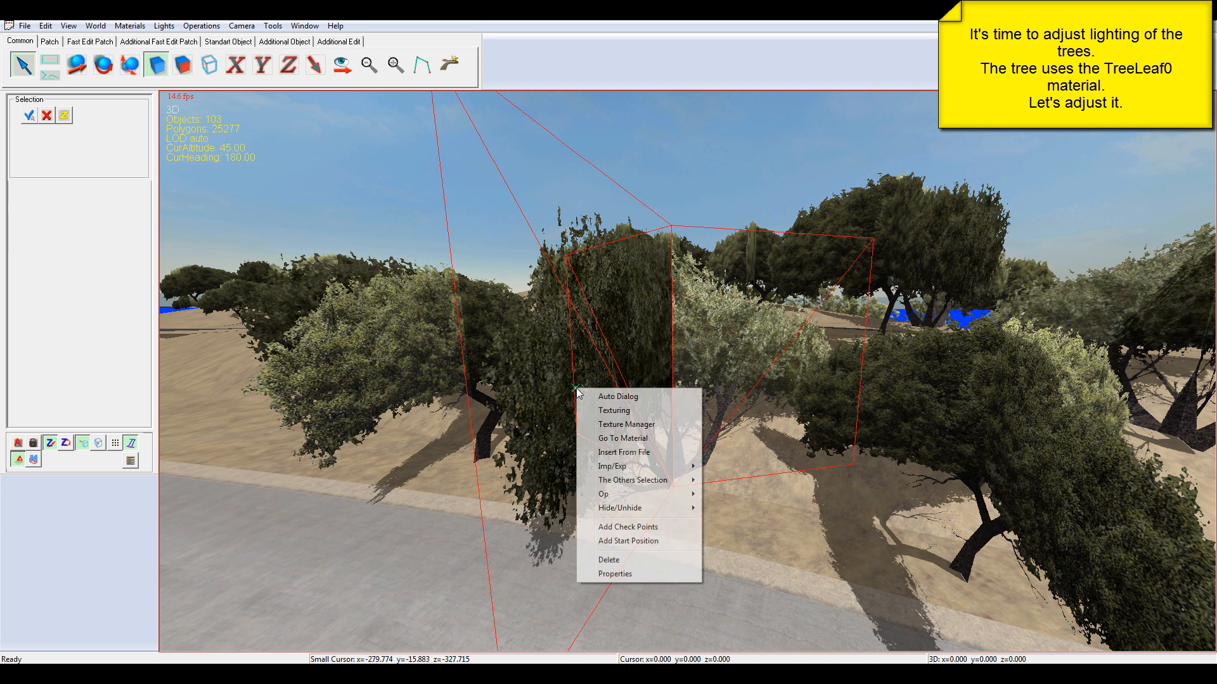
click(622, 438)
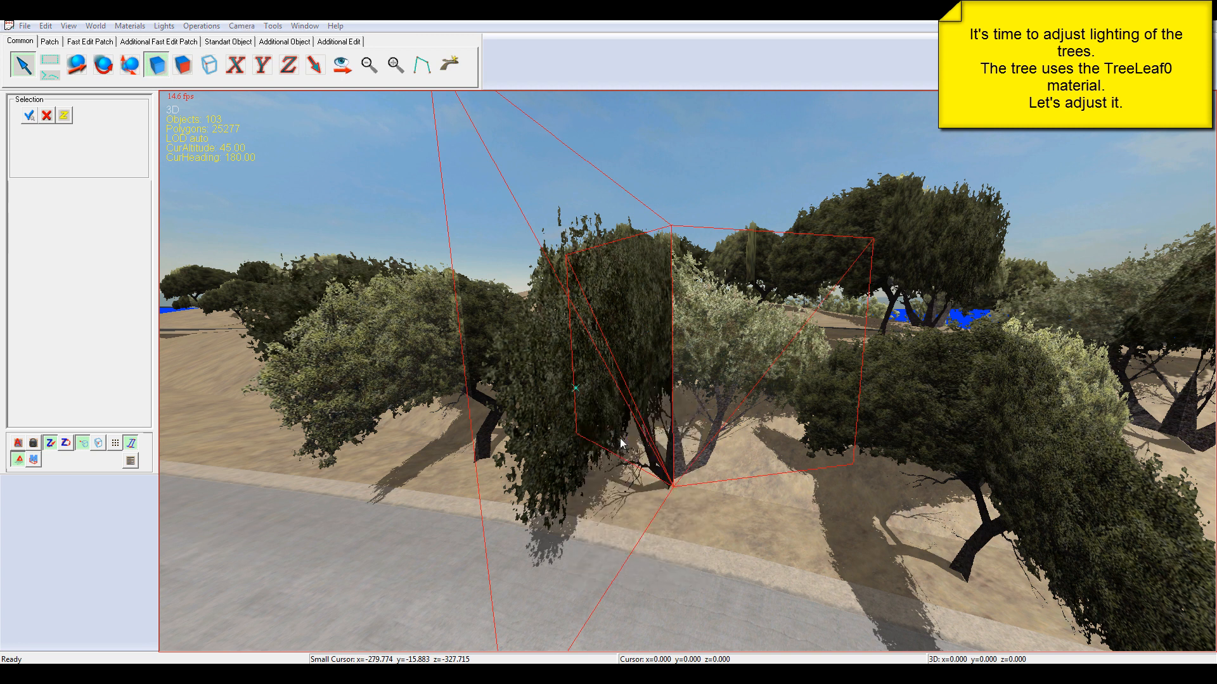
click(526, 340)
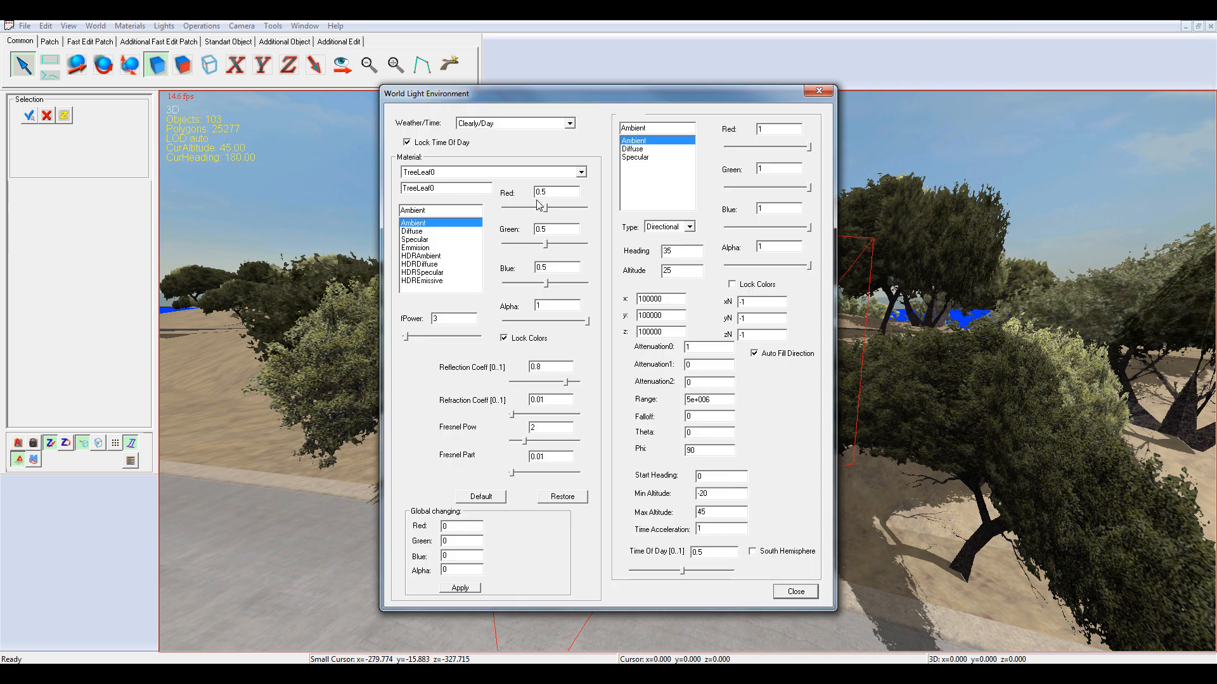
drag(568, 95, 216, 99)
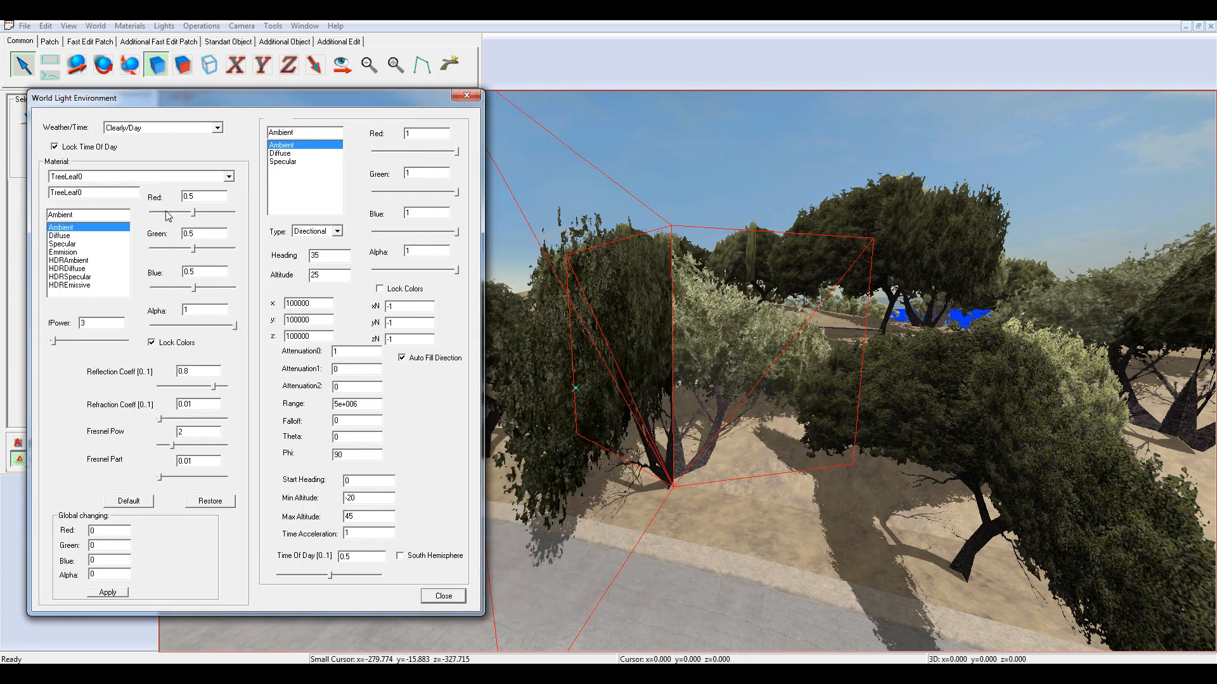
drag(195, 214, 152, 221)
click(83, 236)
Set the TreeLeaf0 material's specular red, green and blue to 0.02 and close the World Light Environment settings
click(55, 245)
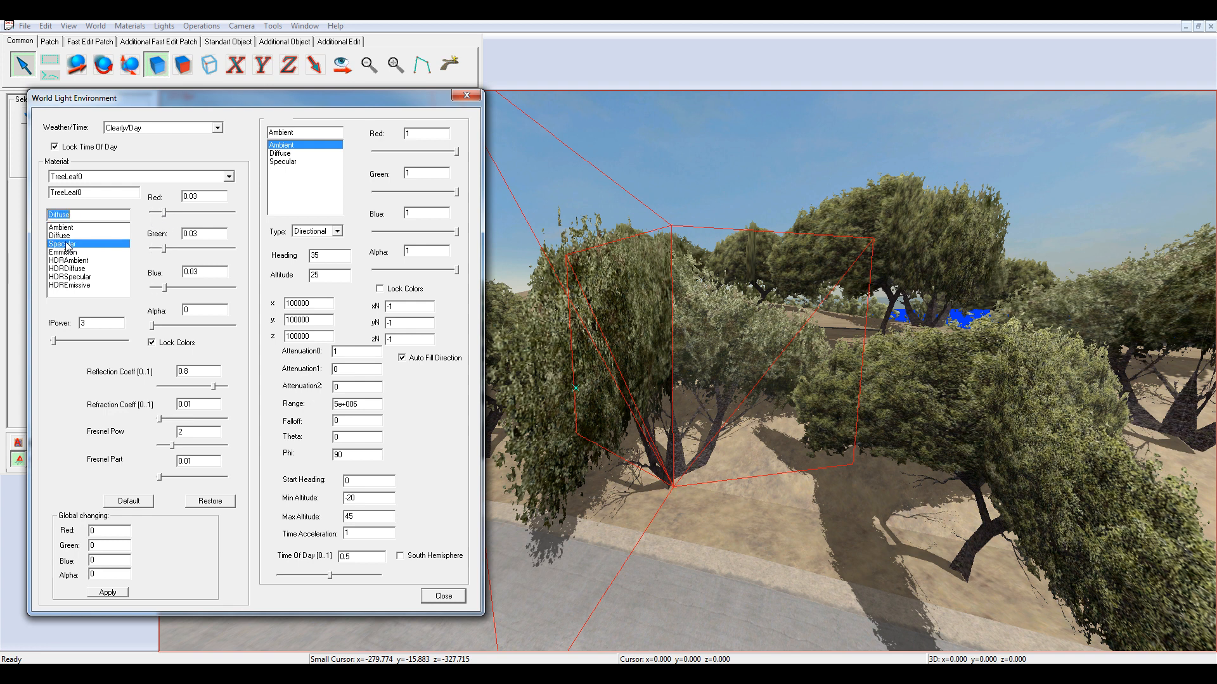
click(168, 212)
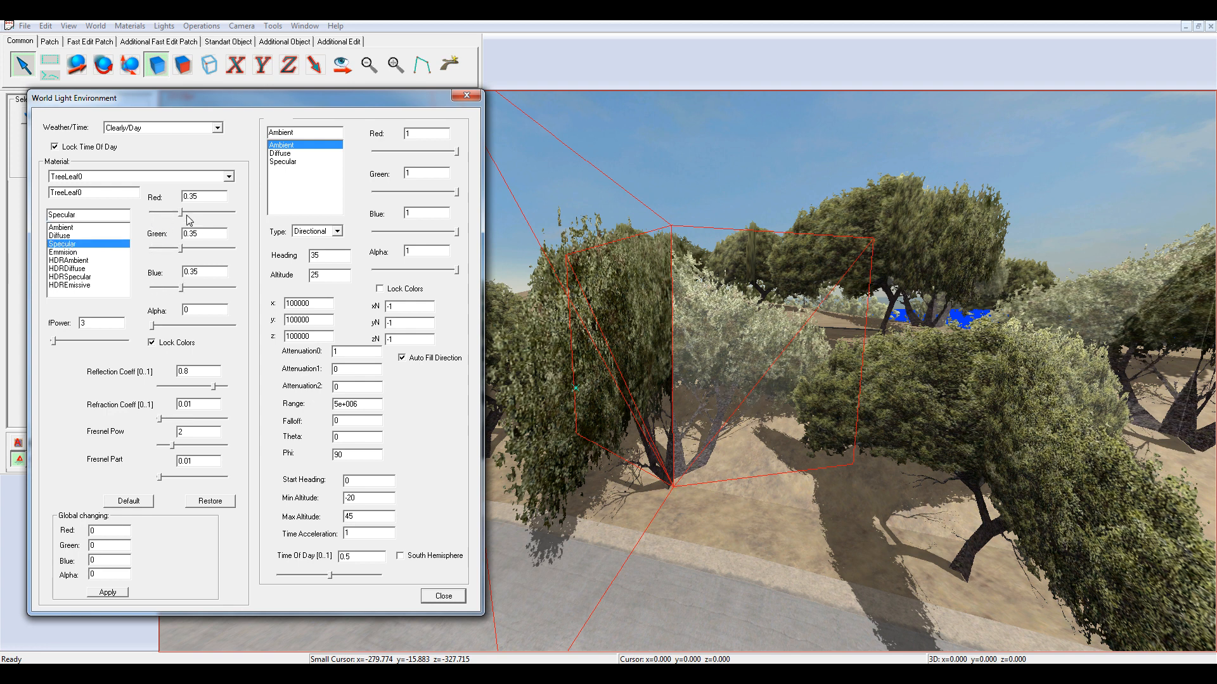
drag(183, 216, 154, 217)
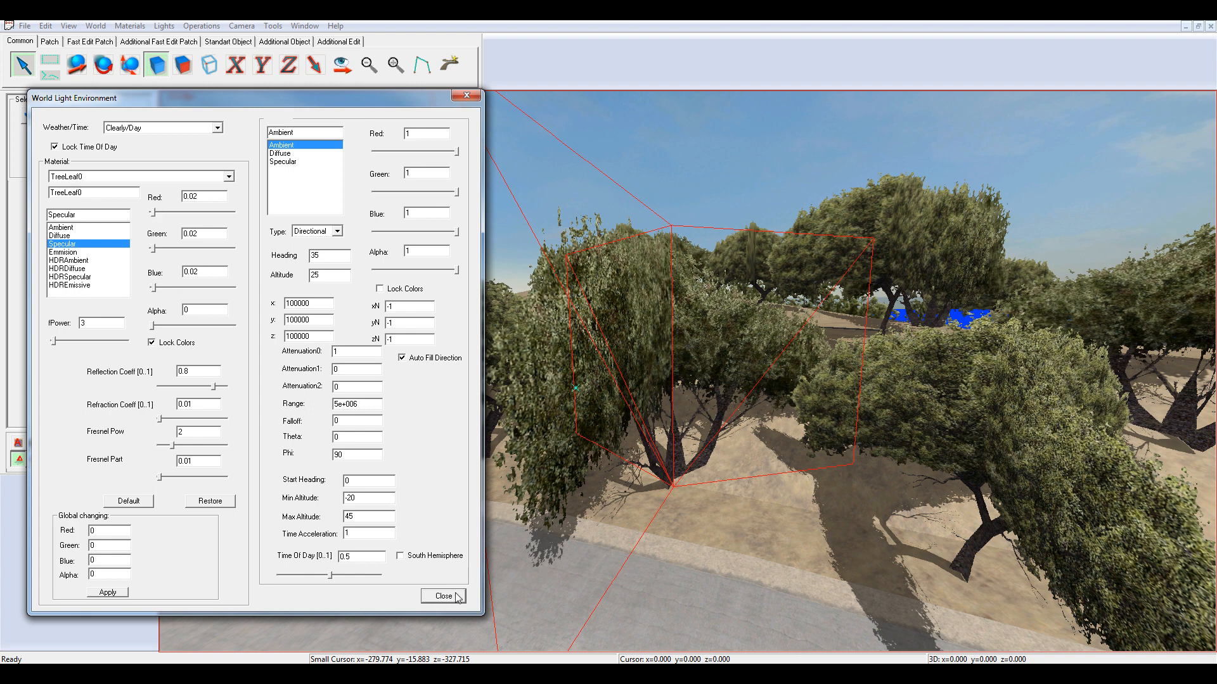
key(Escape)
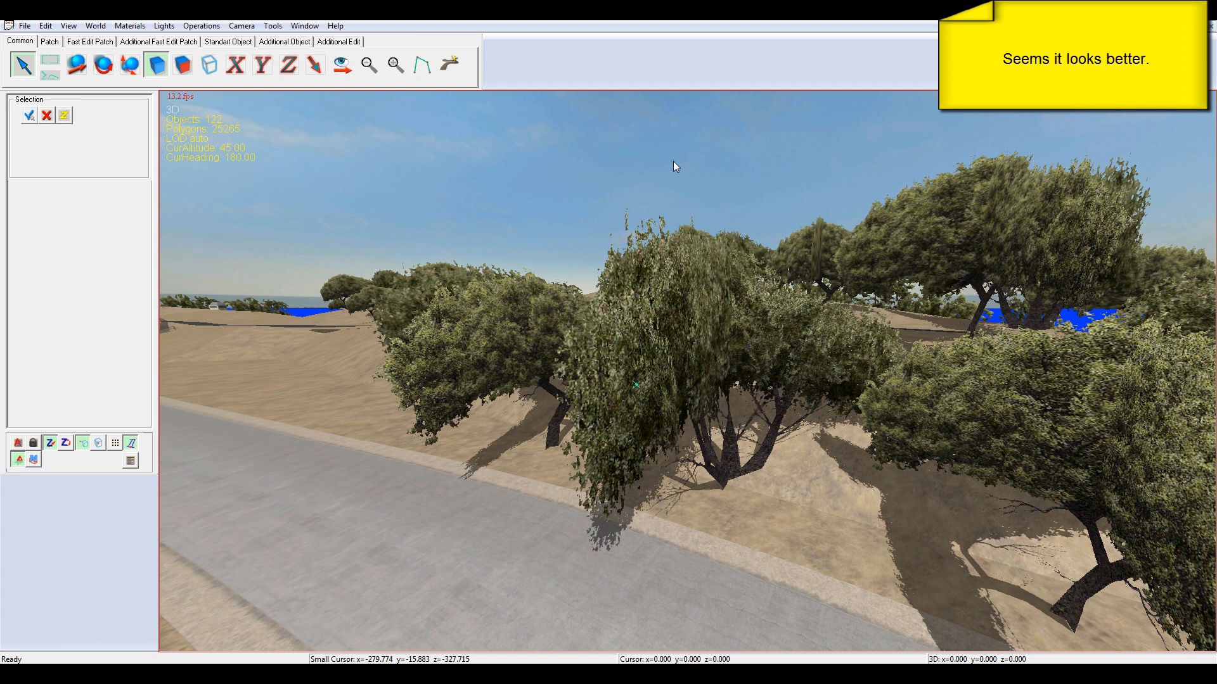
Examine the adjusted lighting of the trees along the roads up to the straight before the Coca-Cola bridge
key(Left)
key(Up)
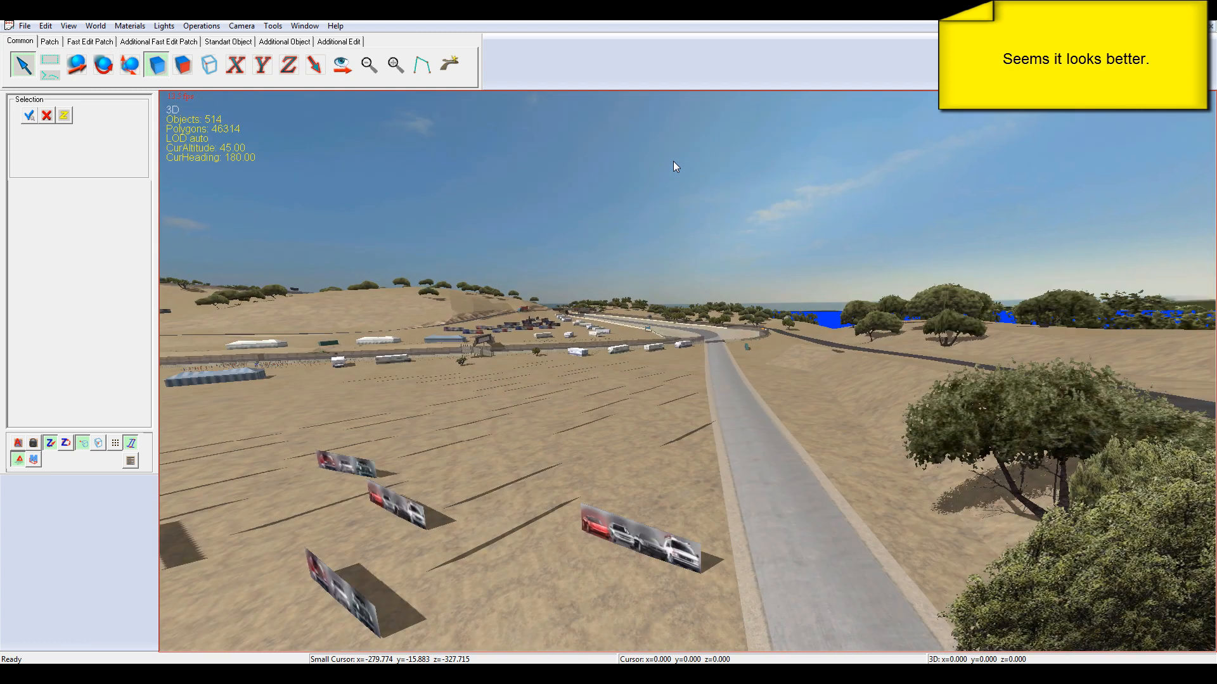
key(Up)
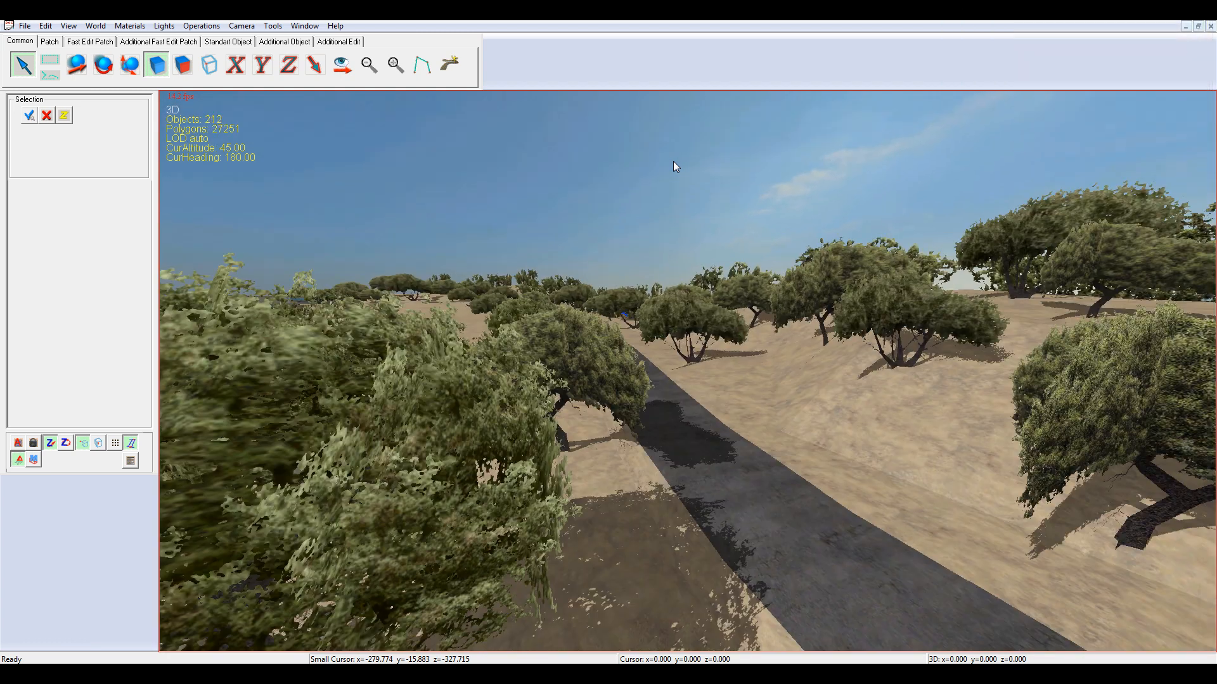
key(Up)
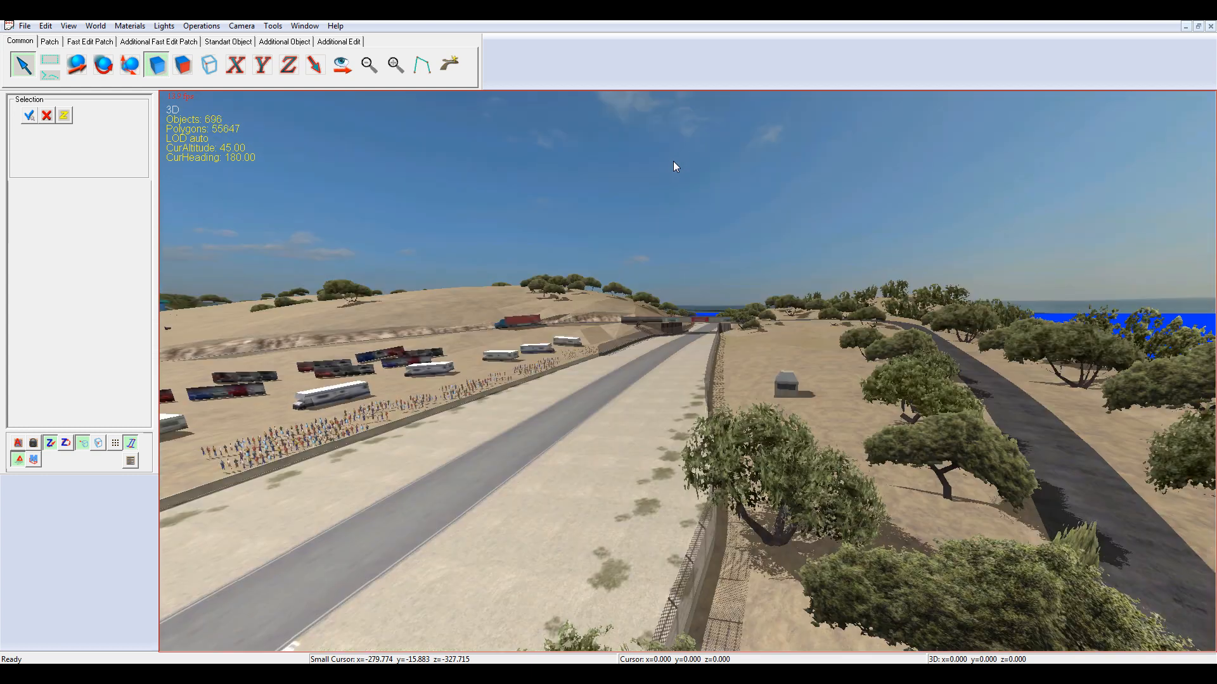
key(Up)
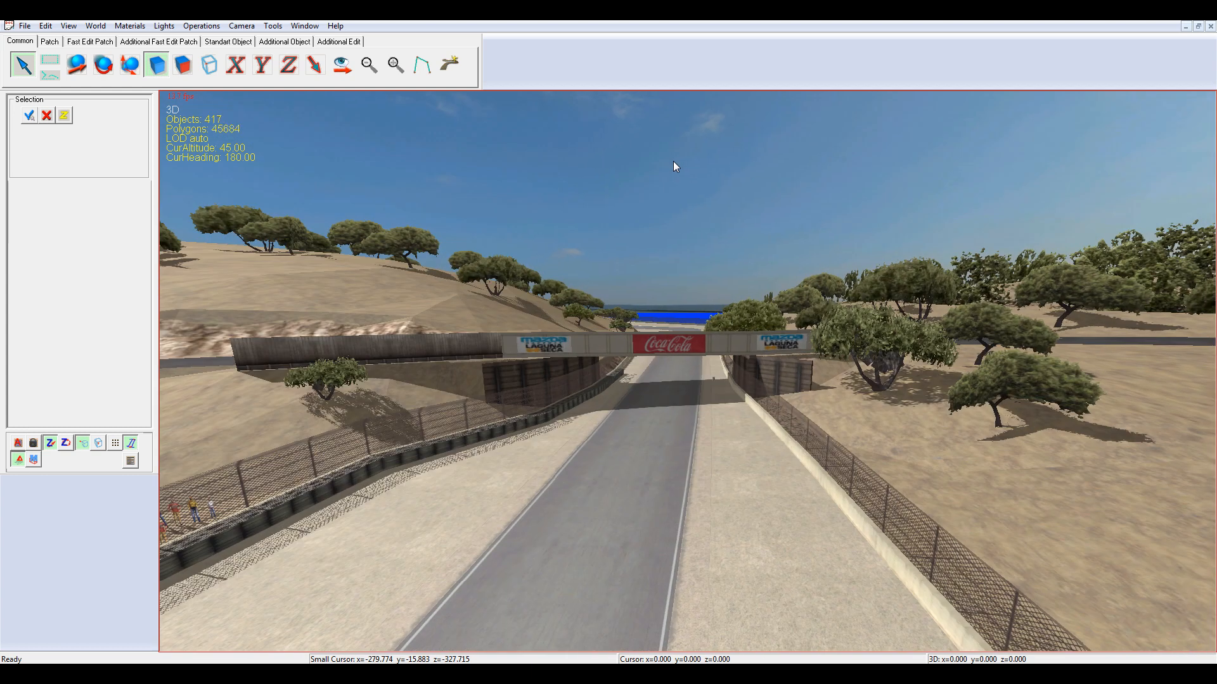
key(Up)
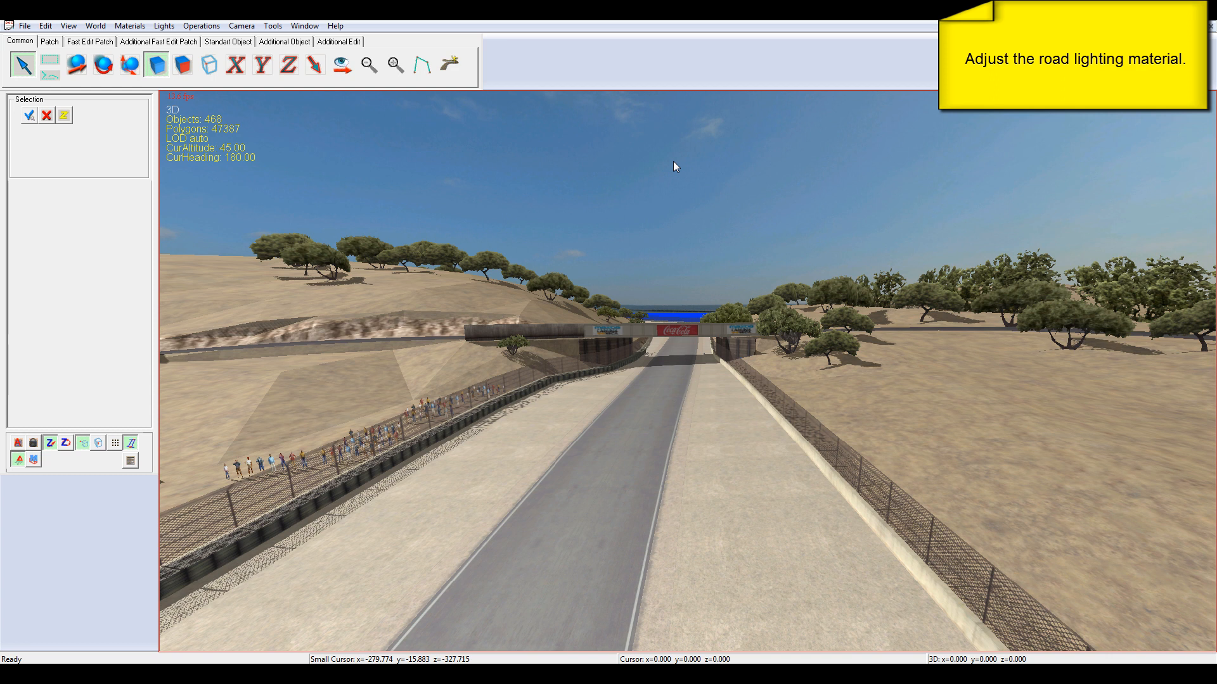
key(Up)
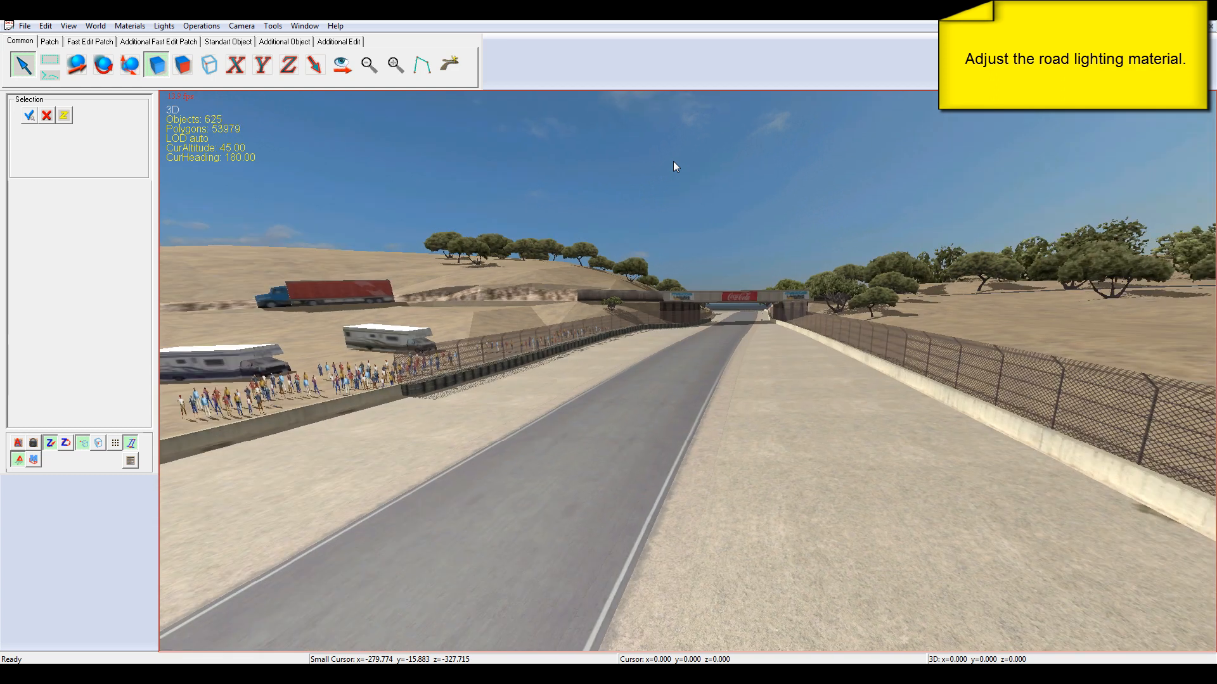
key(Up)
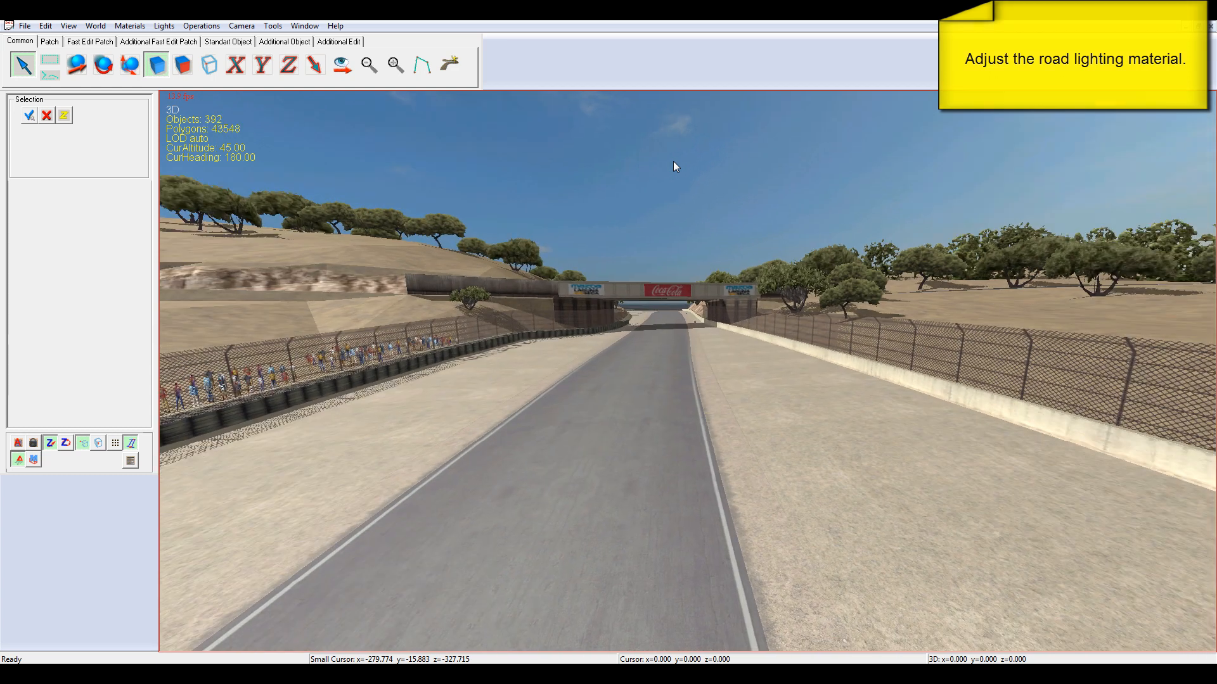
Select all matching road objects from the straight before the bridge and assign them the General common material Road
click(636, 399)
right_click(636, 399)
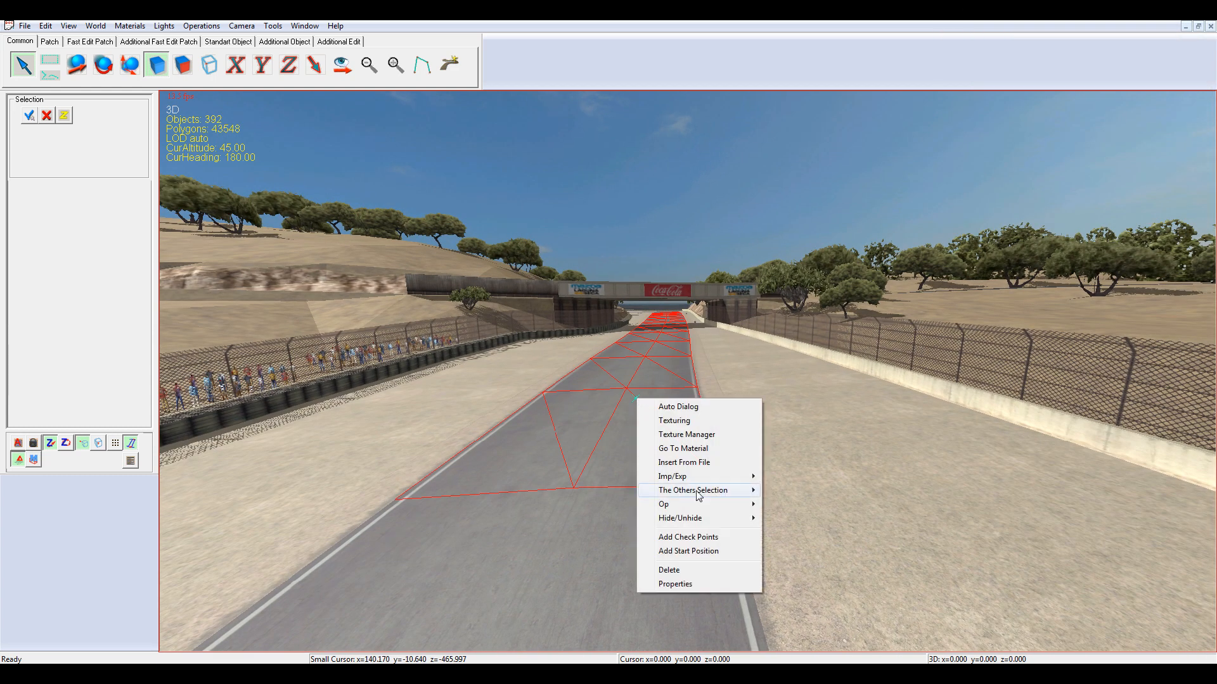
mouse_move(698, 496)
click(848, 551)
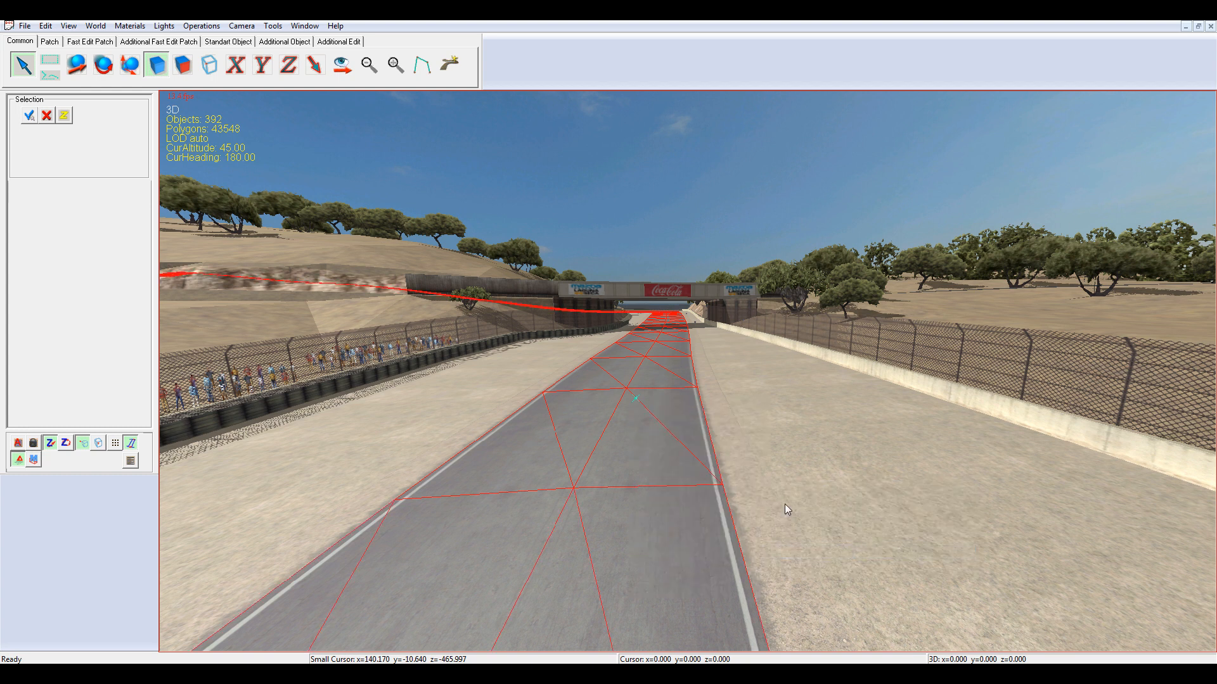
click(202, 25)
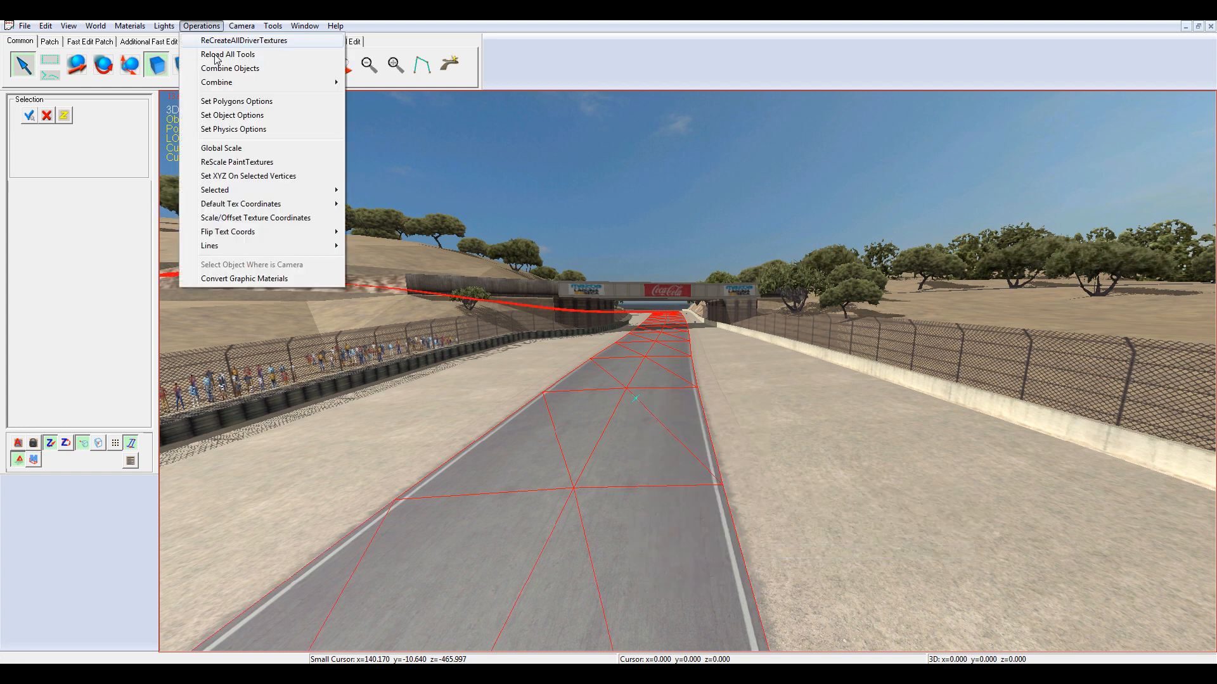
click(242, 117)
click(687, 111)
click(705, 161)
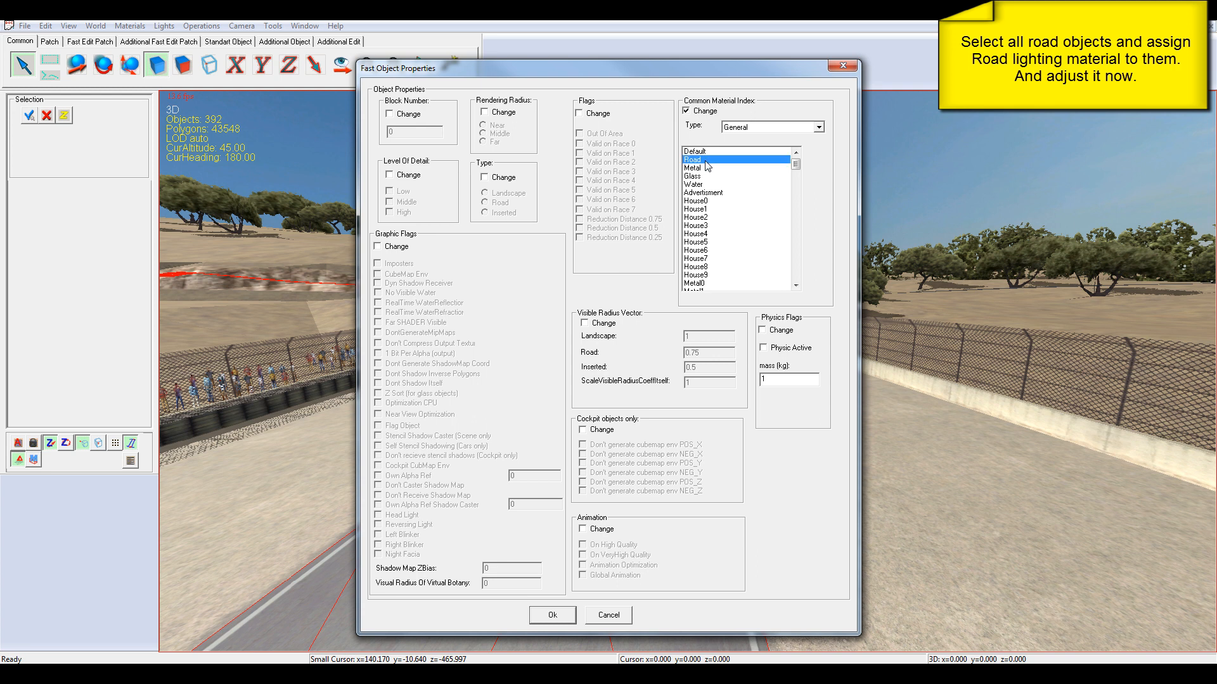
click(549, 622)
Select a single road object on the straight before the Coca-Cola bridge and open its Road lighting material settings
right_click(632, 463)
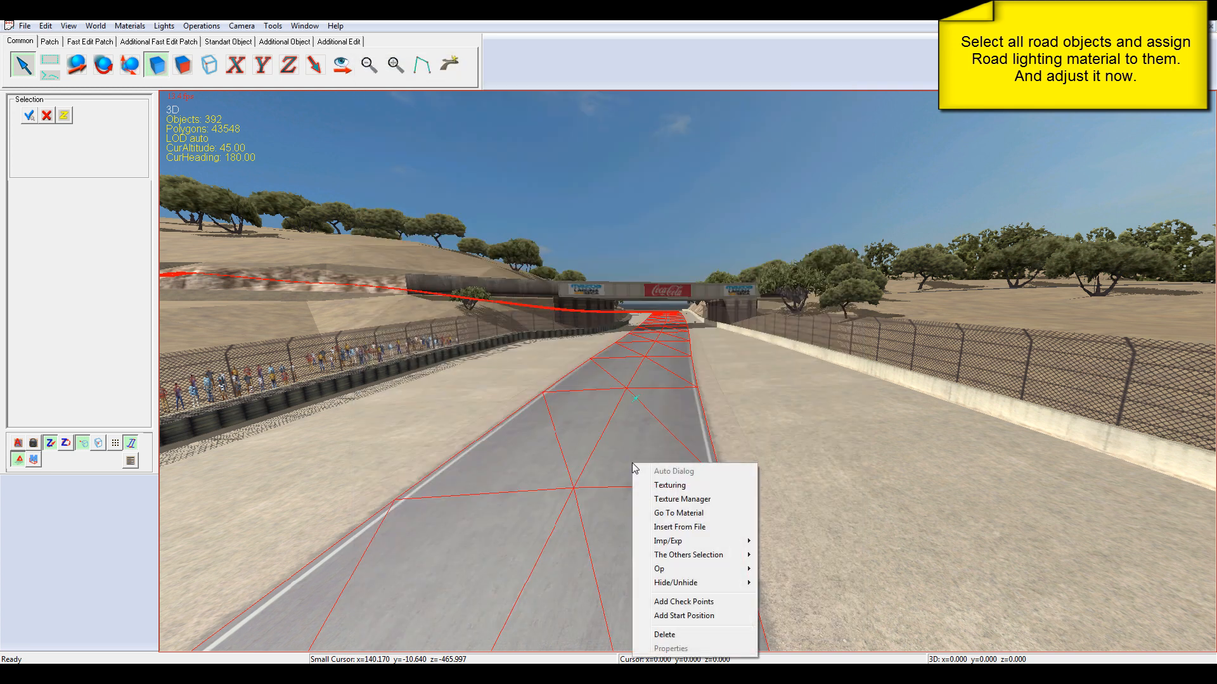
click(673, 513)
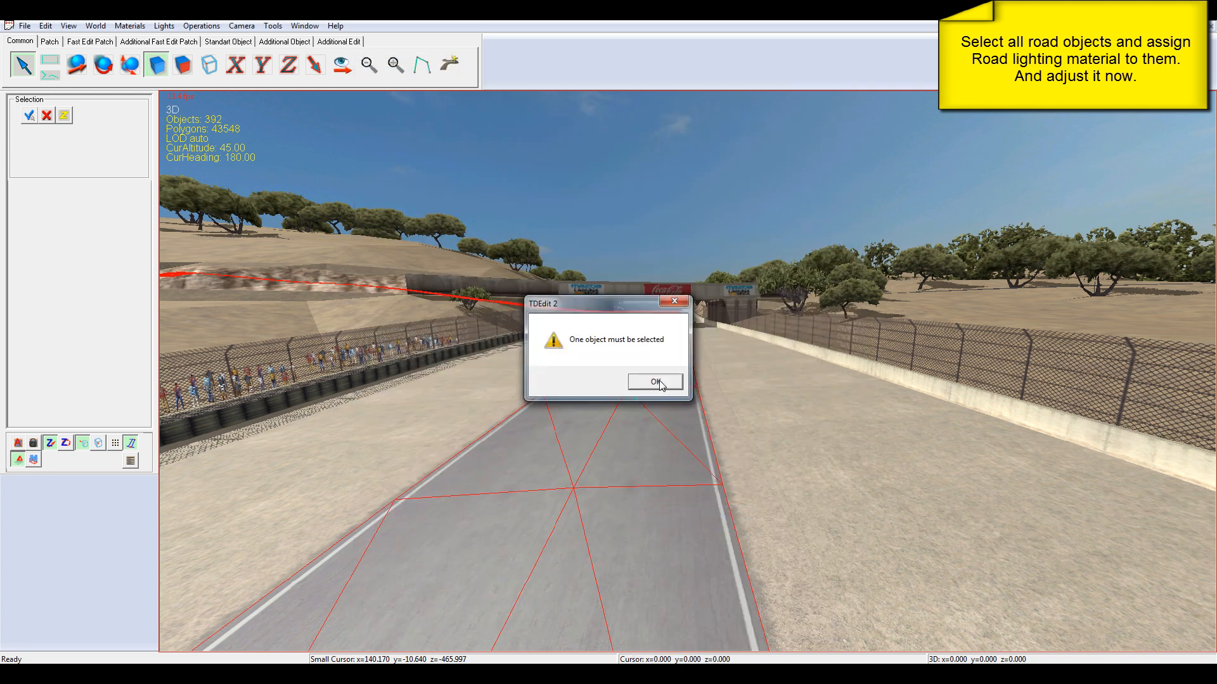
click(652, 381)
right_click(630, 411)
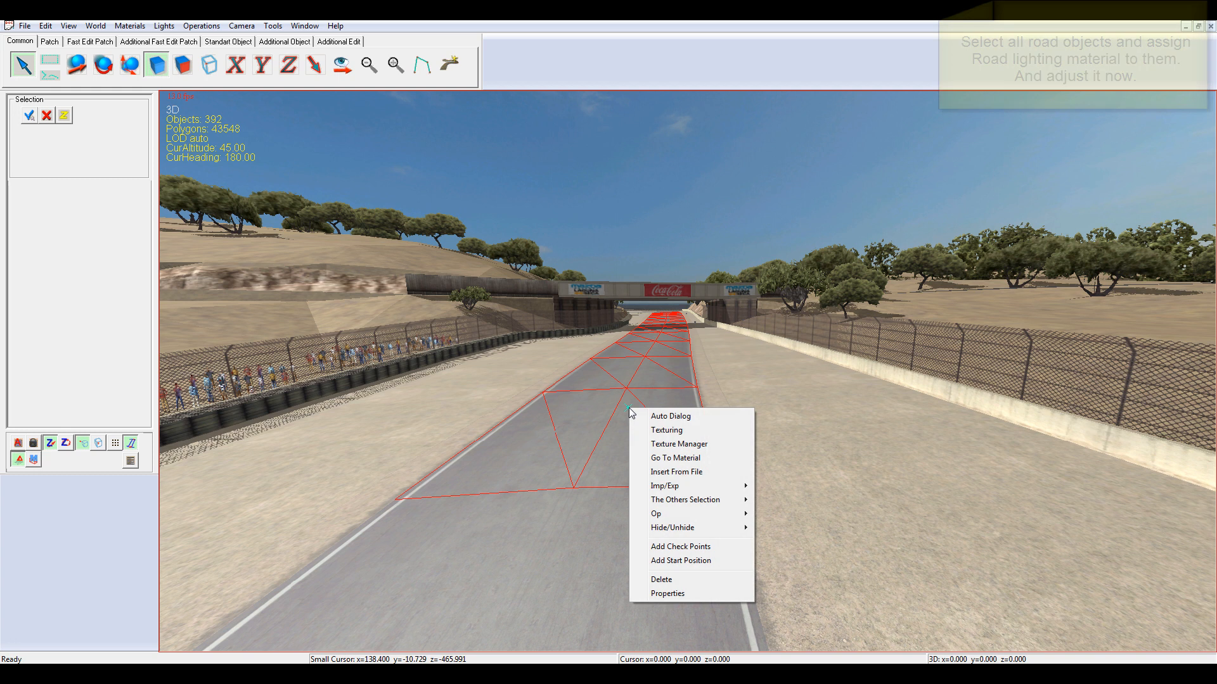
click(678, 459)
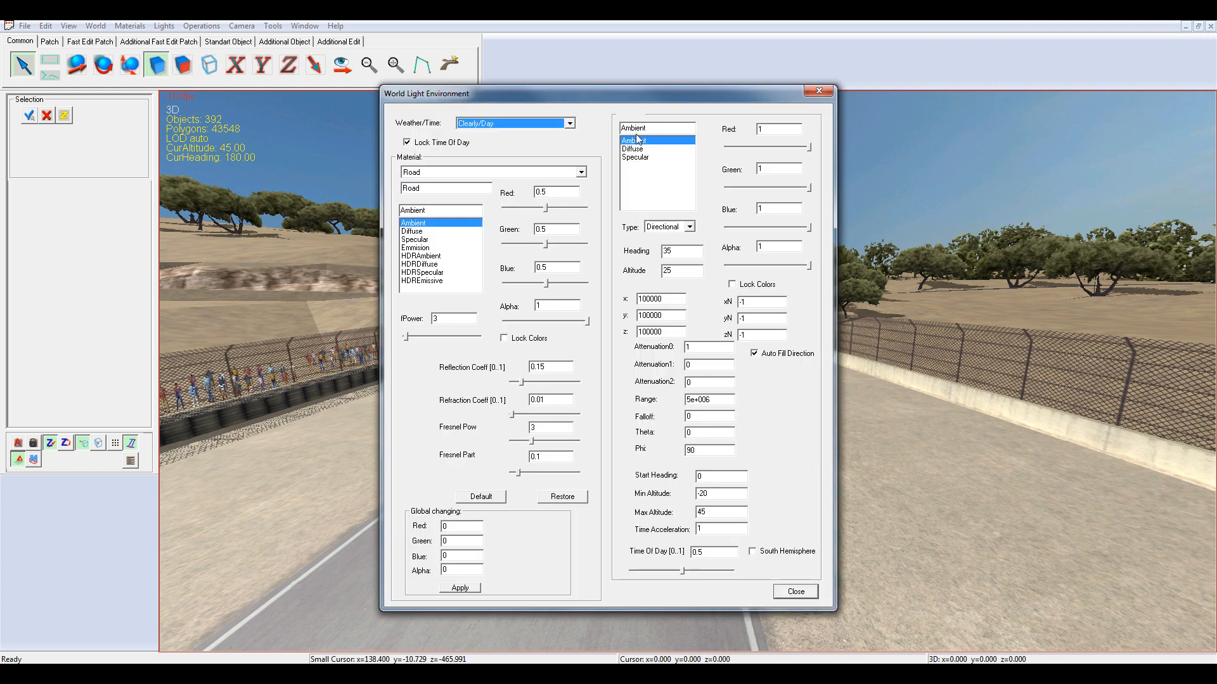
drag(647, 101, 960, 104)
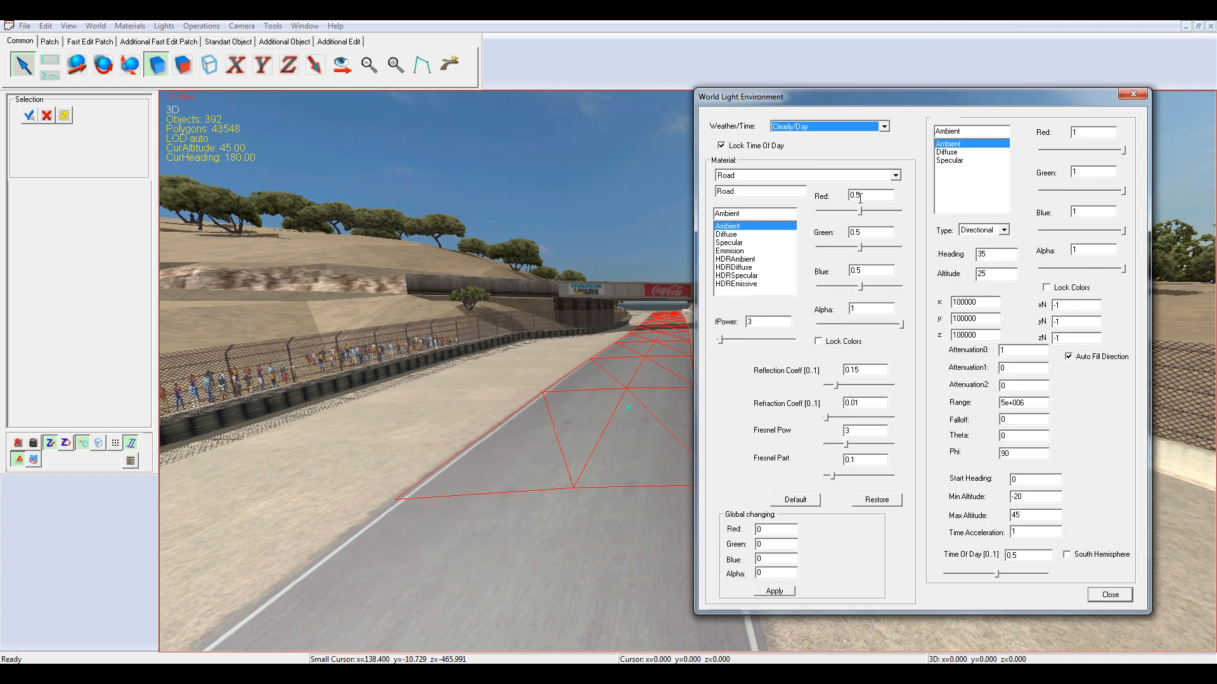
Set the Road material's diffuse red, green and blue to 0.53, its specular red, green and blue to 0.39, and fPower to 10.8
click(737, 235)
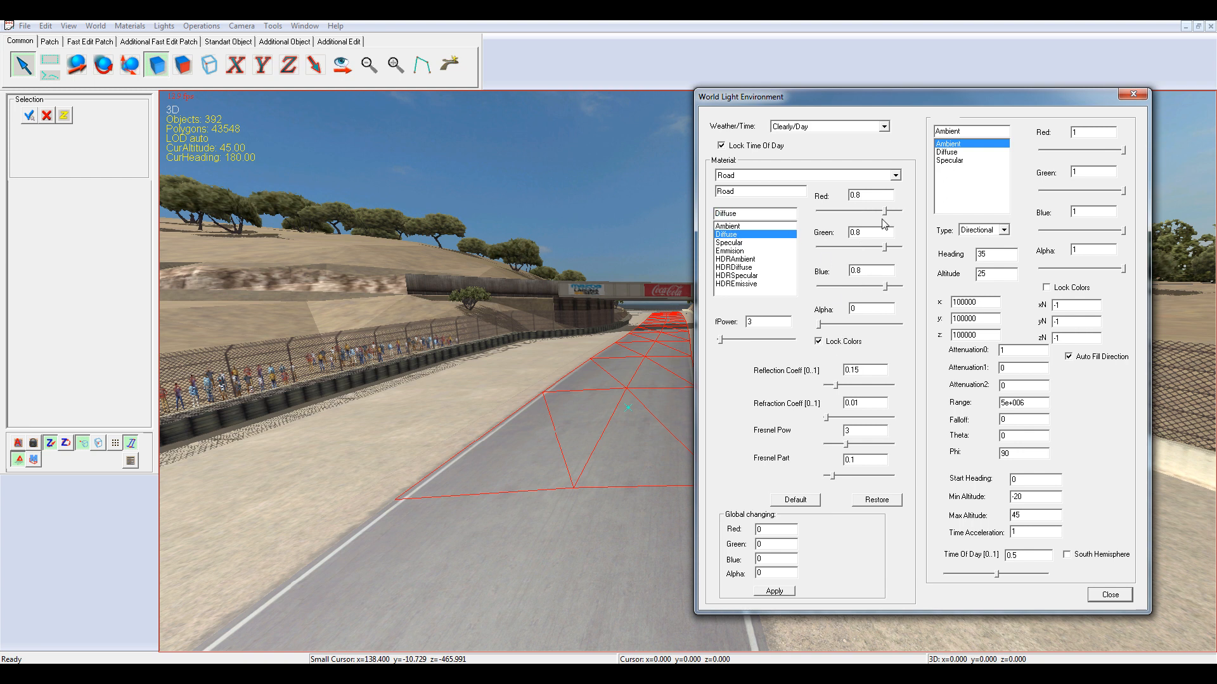
drag(885, 215, 861, 208)
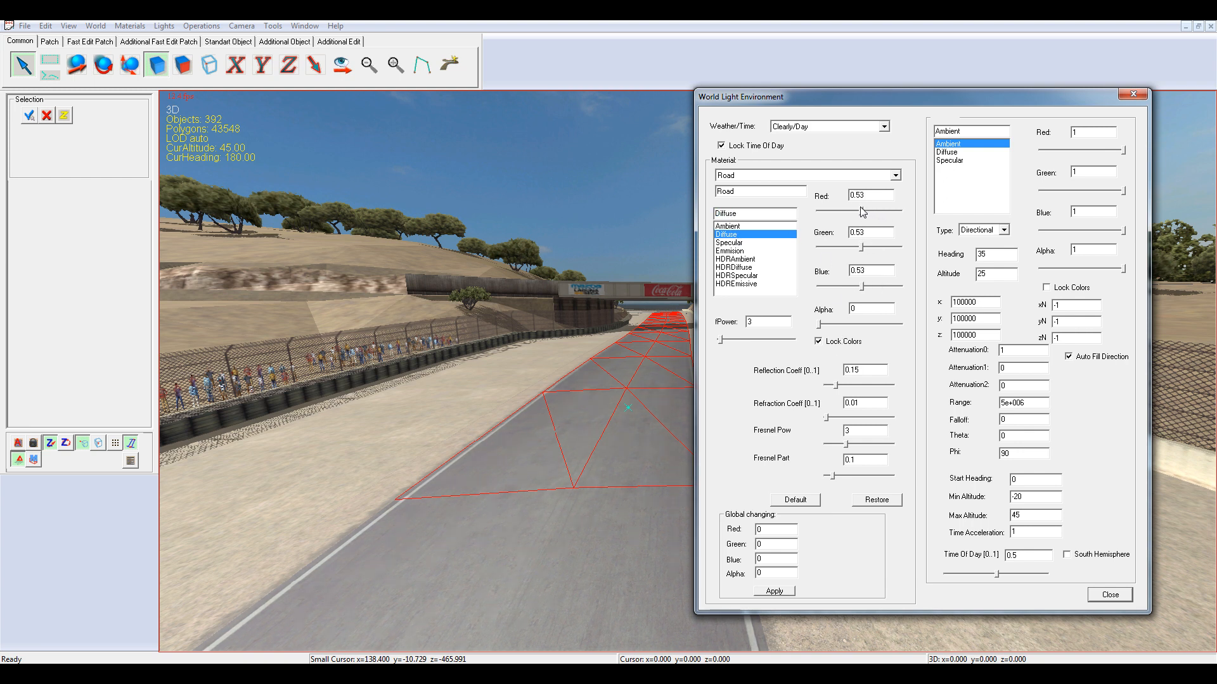
click(729, 243)
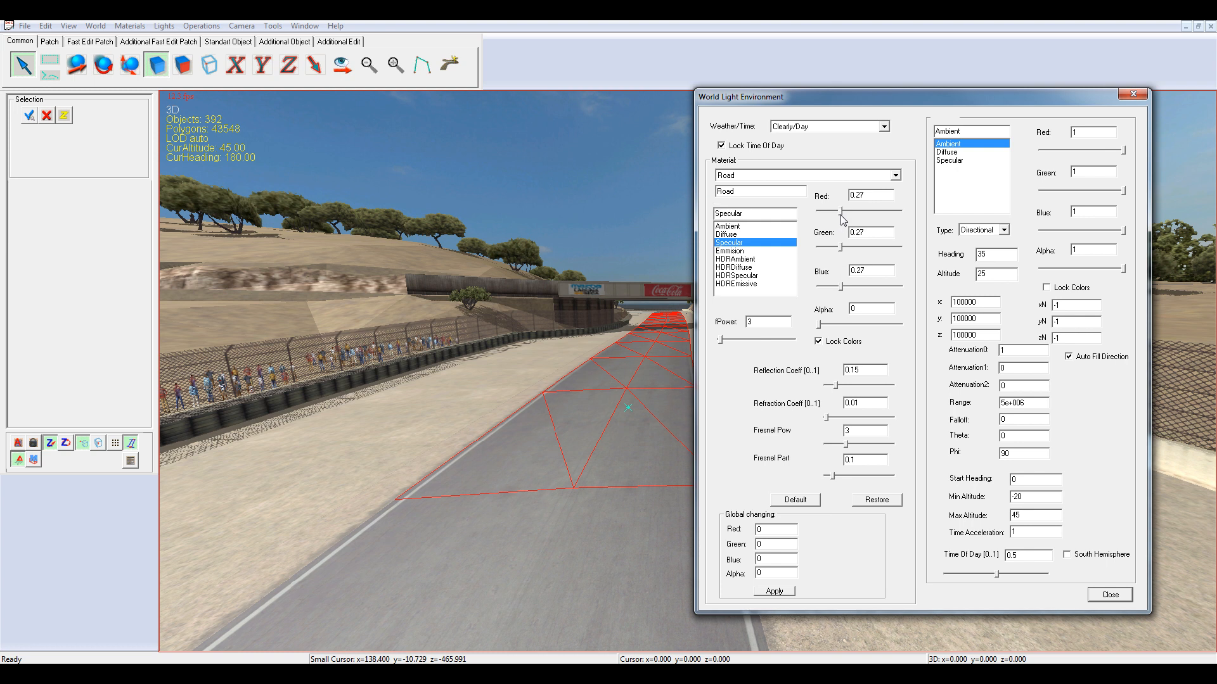
drag(840, 213, 852, 220)
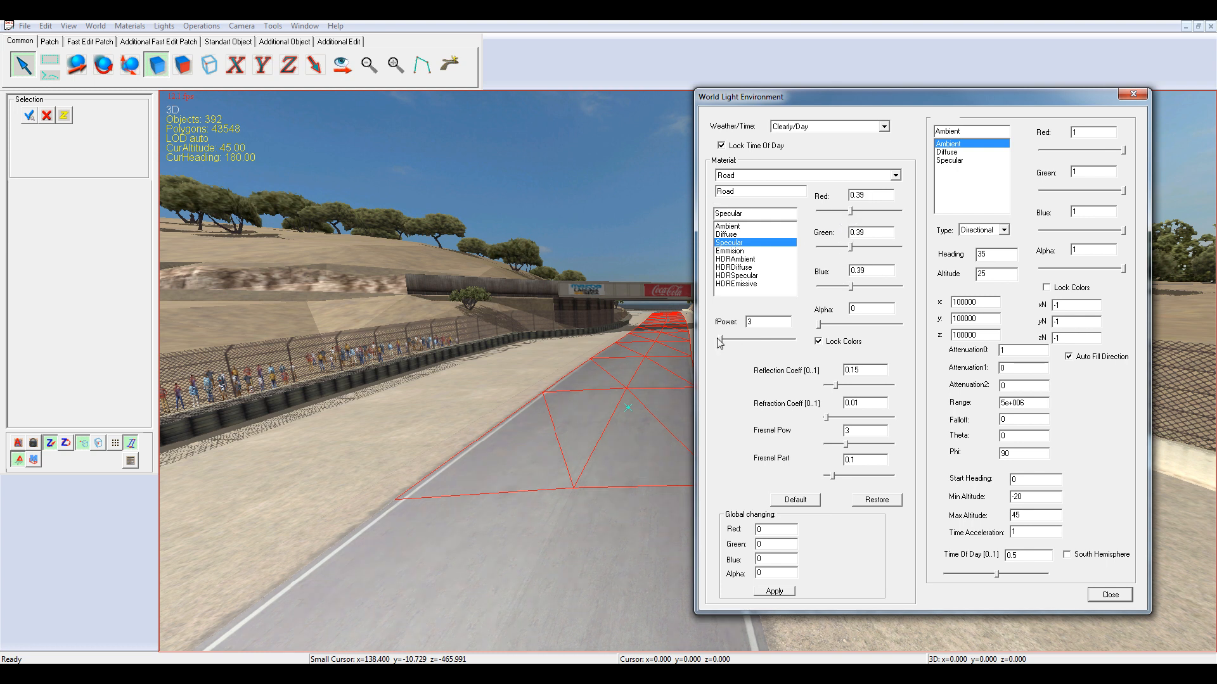
drag(729, 342, 728, 340)
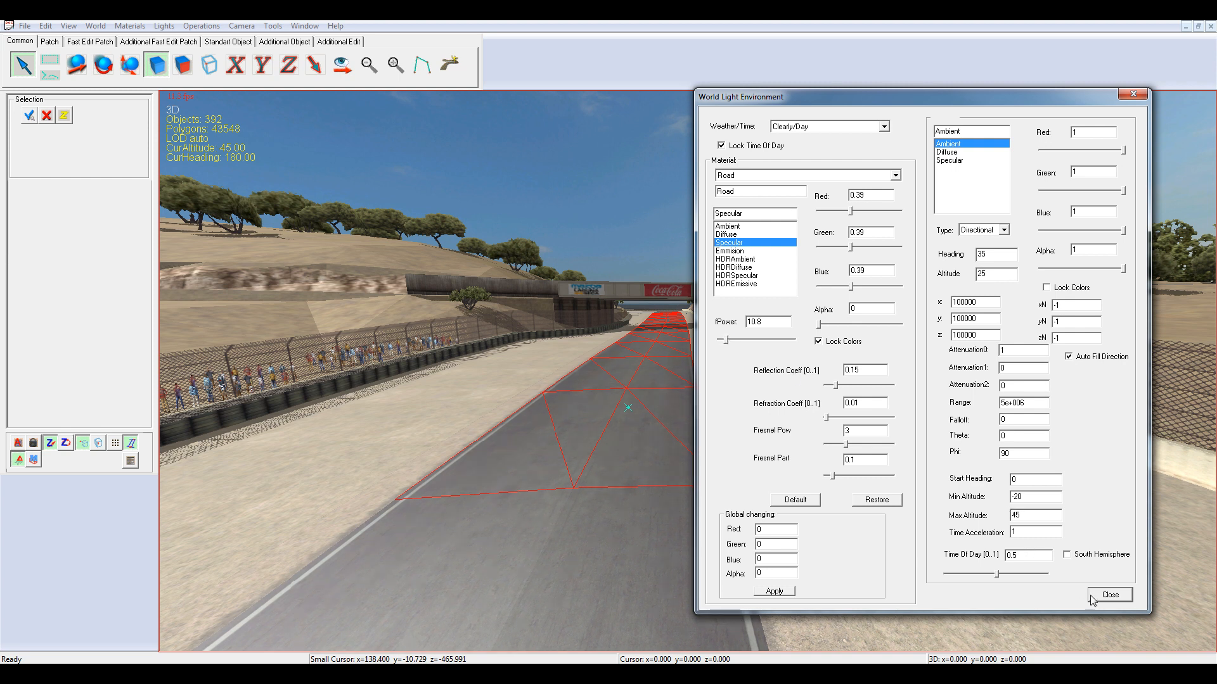
click(1110, 596)
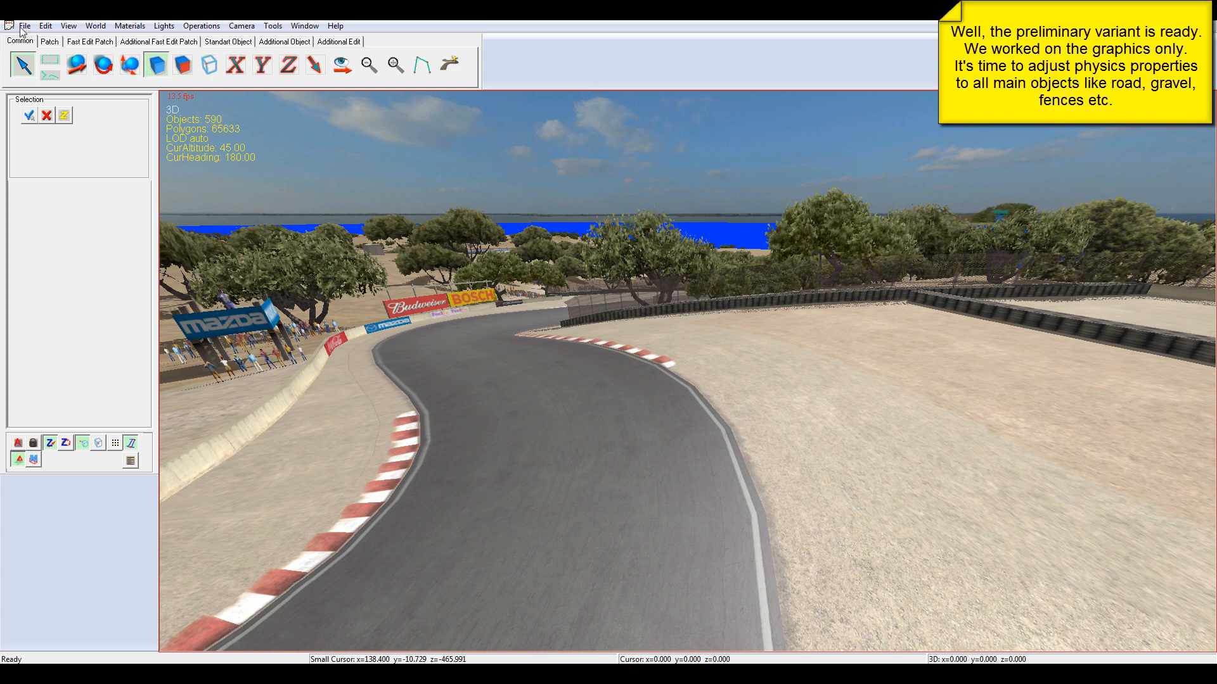
Save the world with the adjusted road lighting
click(25, 26)
click(38, 82)
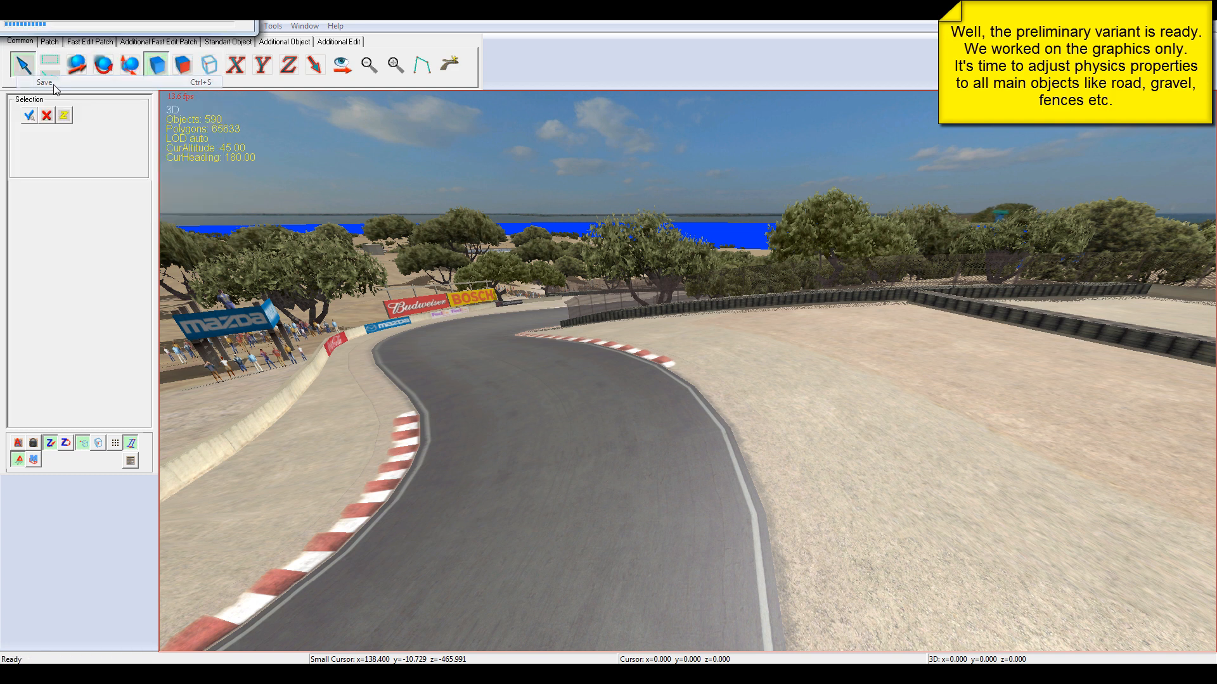
Select the road at the bend near the Mazda banner together with all objects using the same texture
click(534, 407)
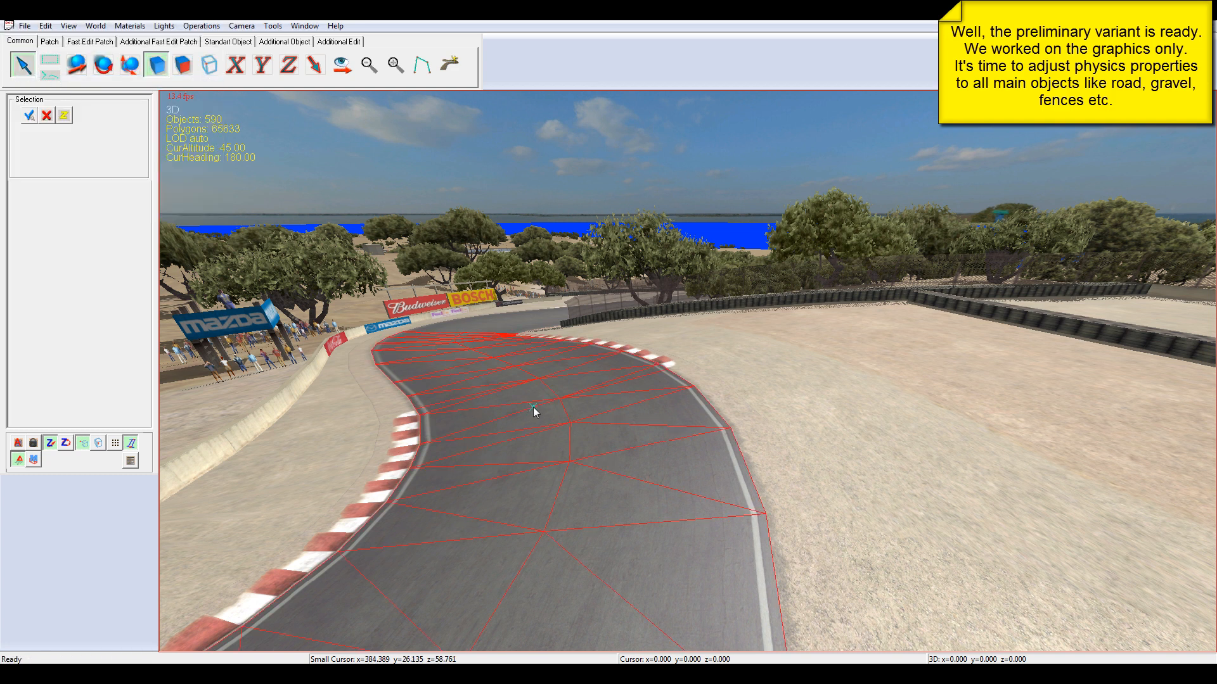
right_click(533, 407)
mouse_move(587, 499)
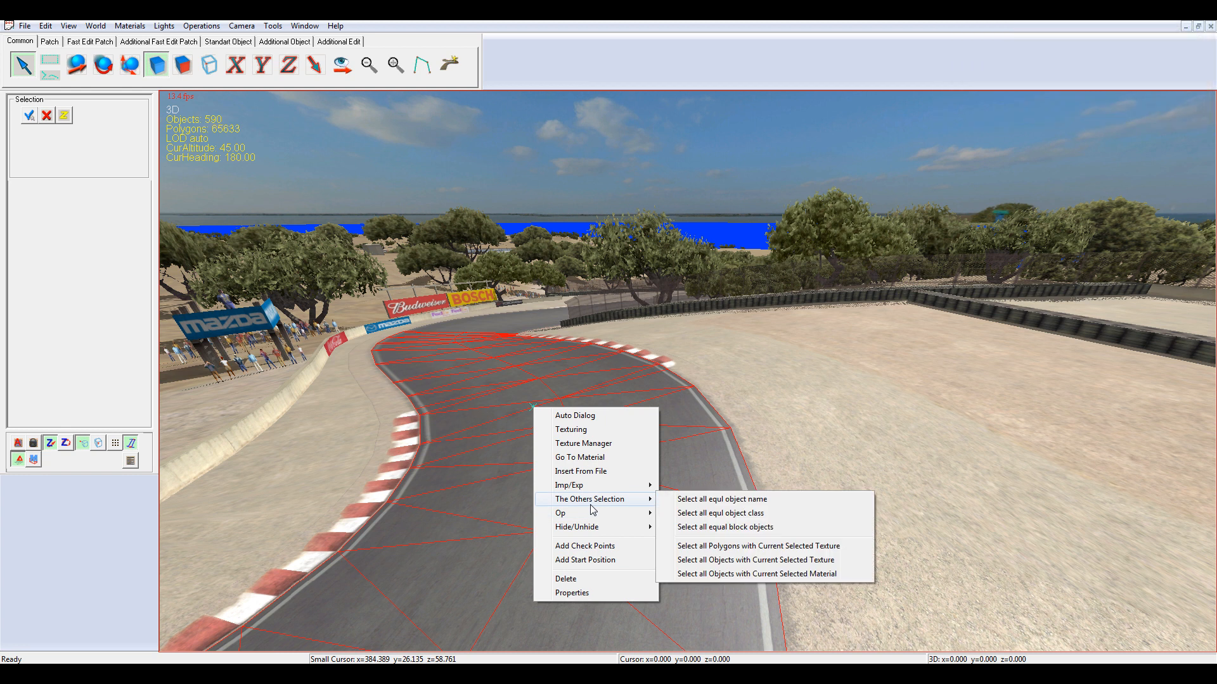
click(729, 561)
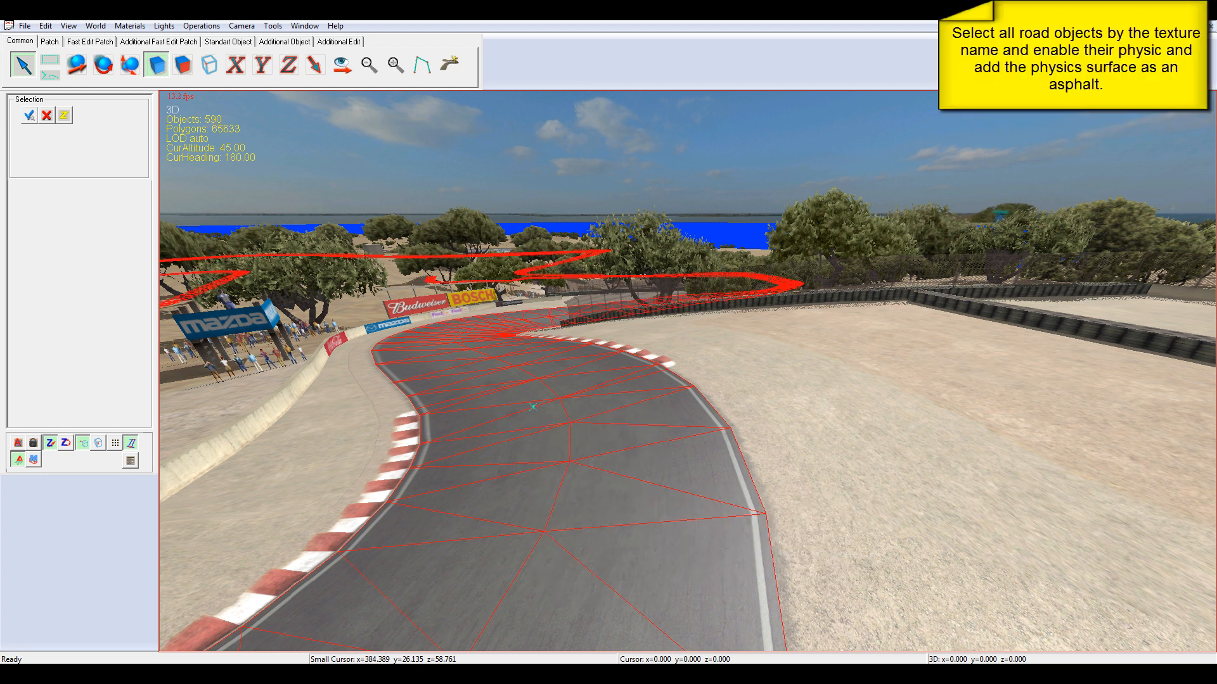
Enable physics for the polygons of the selected road objects and set their physics surface to Asphalt
click(202, 26)
click(236, 101)
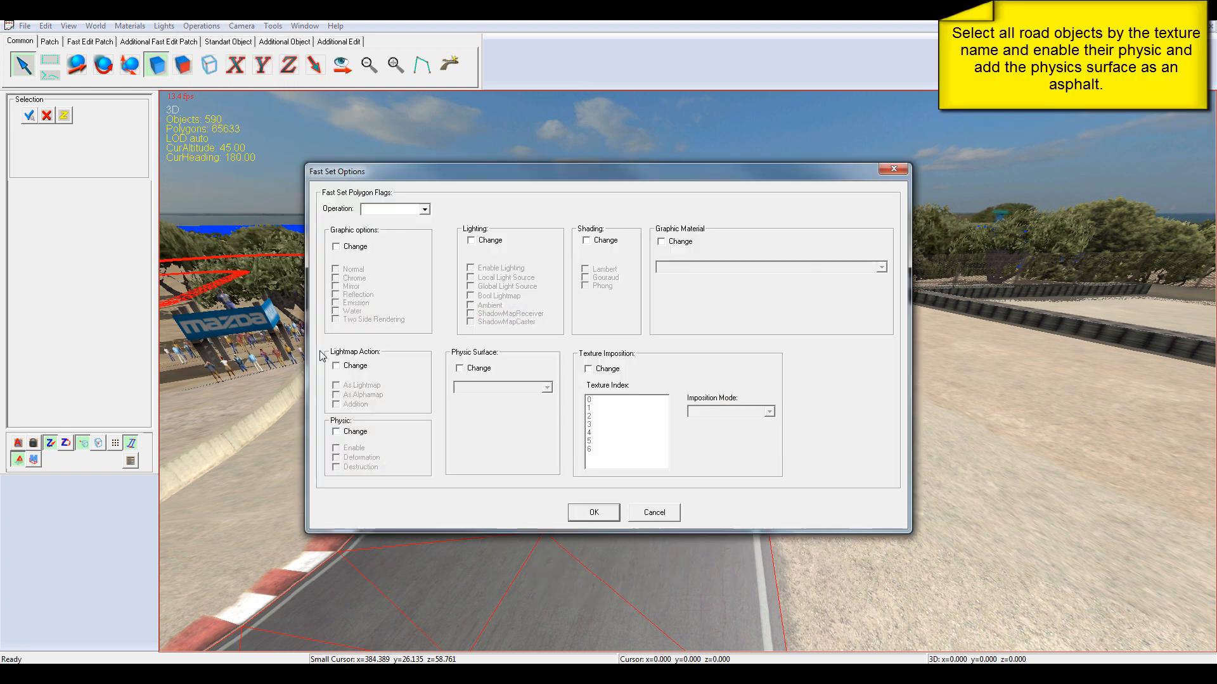
click(357, 433)
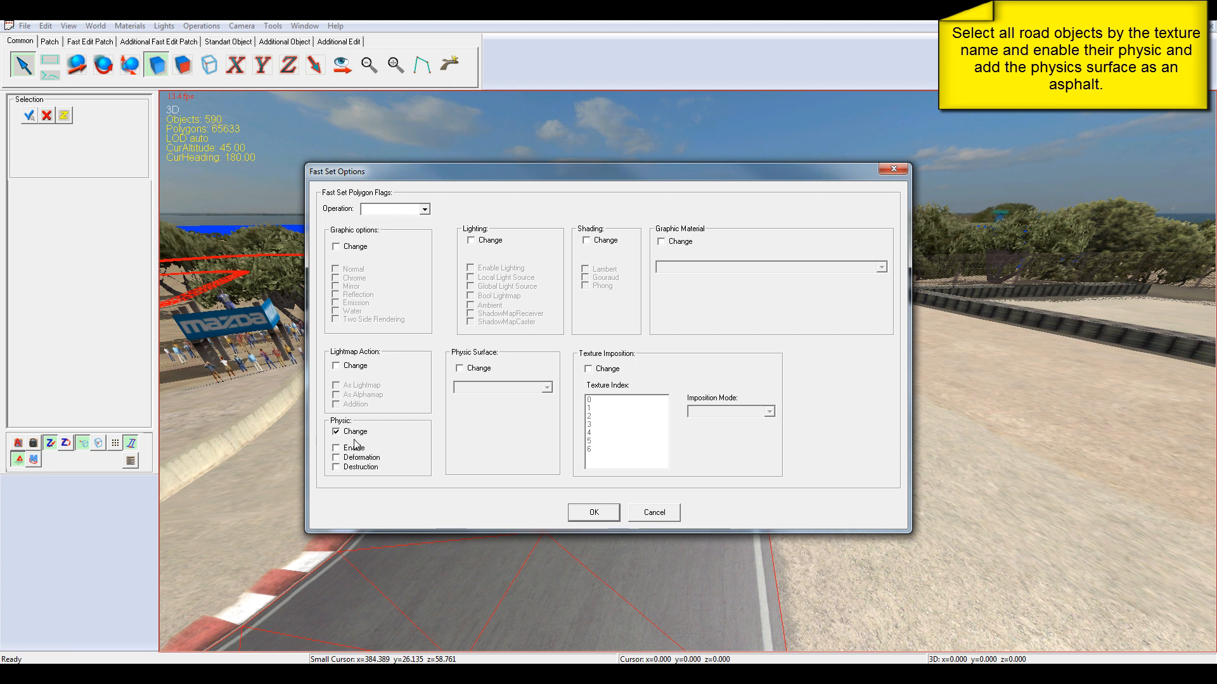
click(477, 373)
click(501, 387)
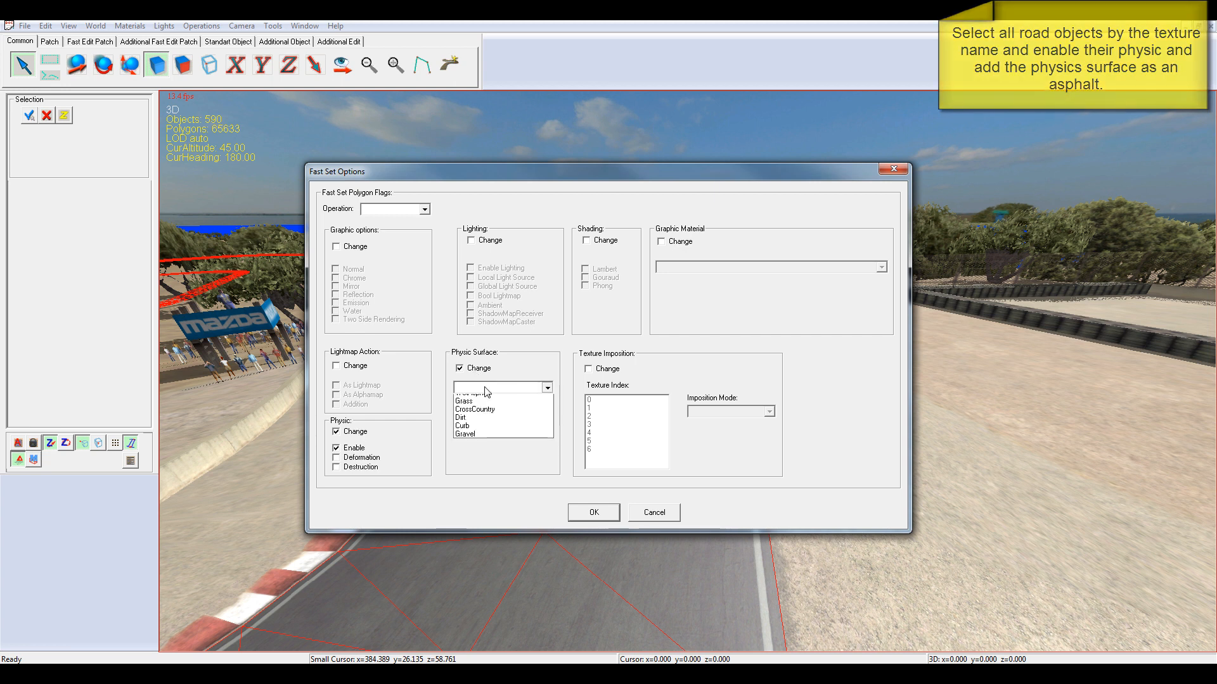
click(488, 399)
click(594, 513)
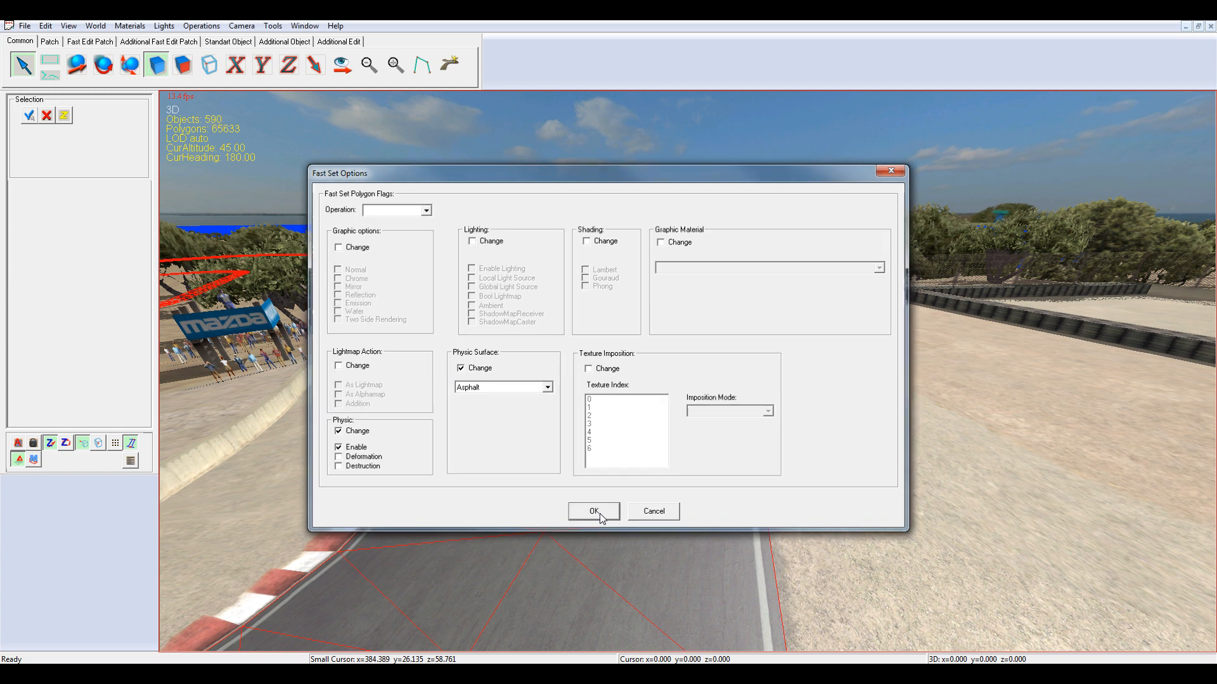
Hide the selected road objects, and select all objects sharing the texture of the outer sand areas beside the road
click(46, 25)
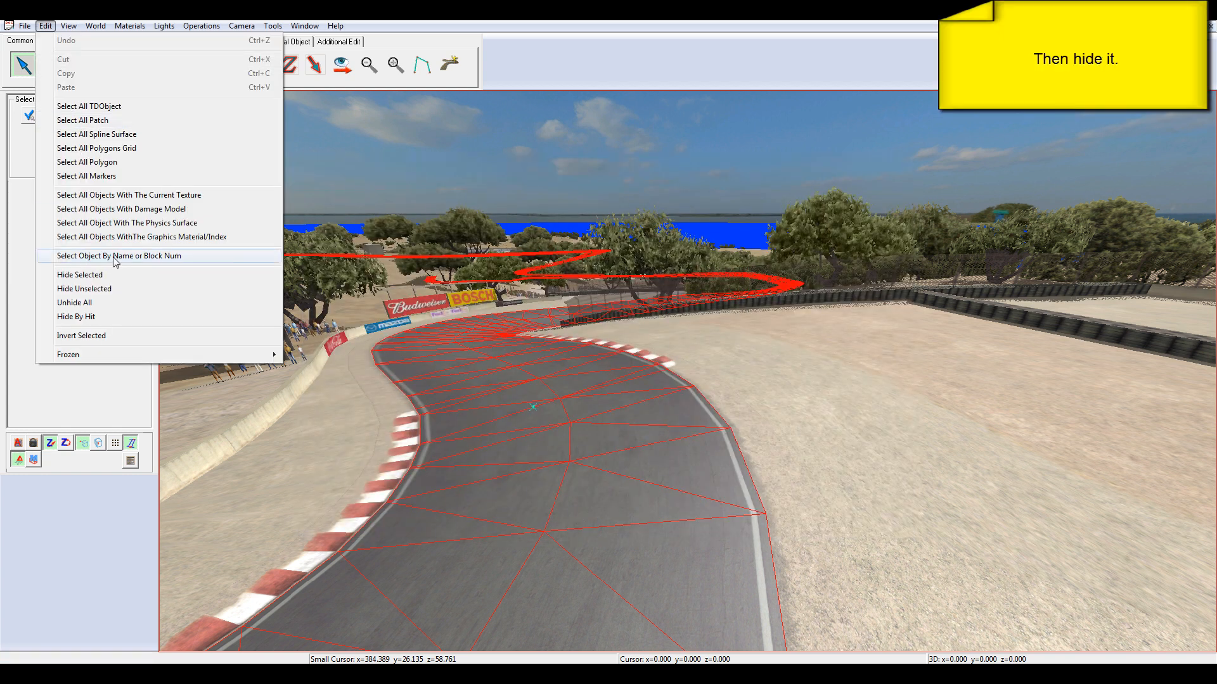
click(99, 275)
click(713, 353)
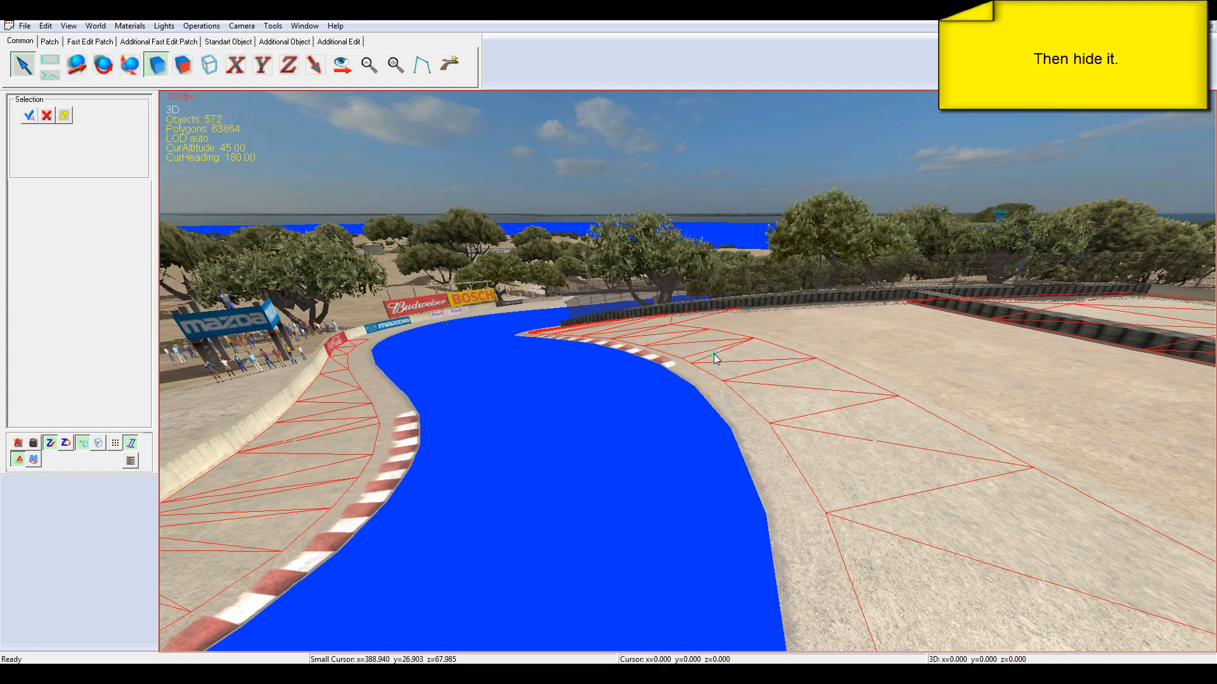
right_click(714, 354)
mouse_move(759, 453)
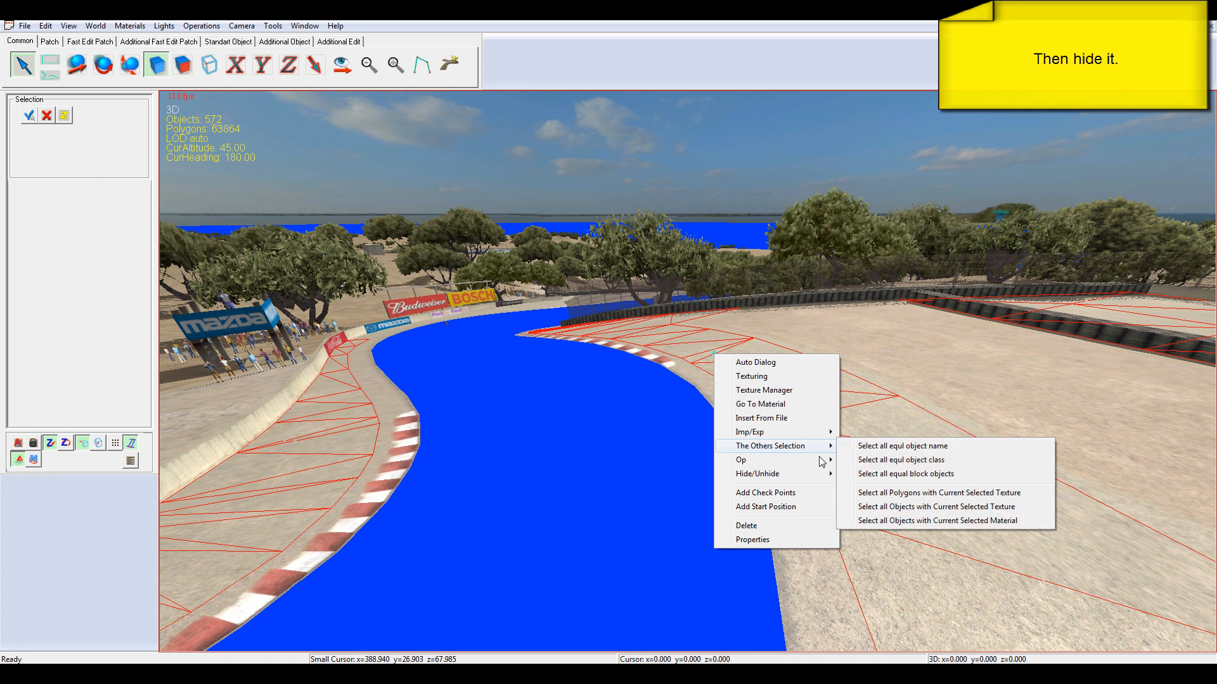
click(896, 507)
Enable physics for the polygons of the selected outer sand objects and set their physics surface to Gravel
click(202, 25)
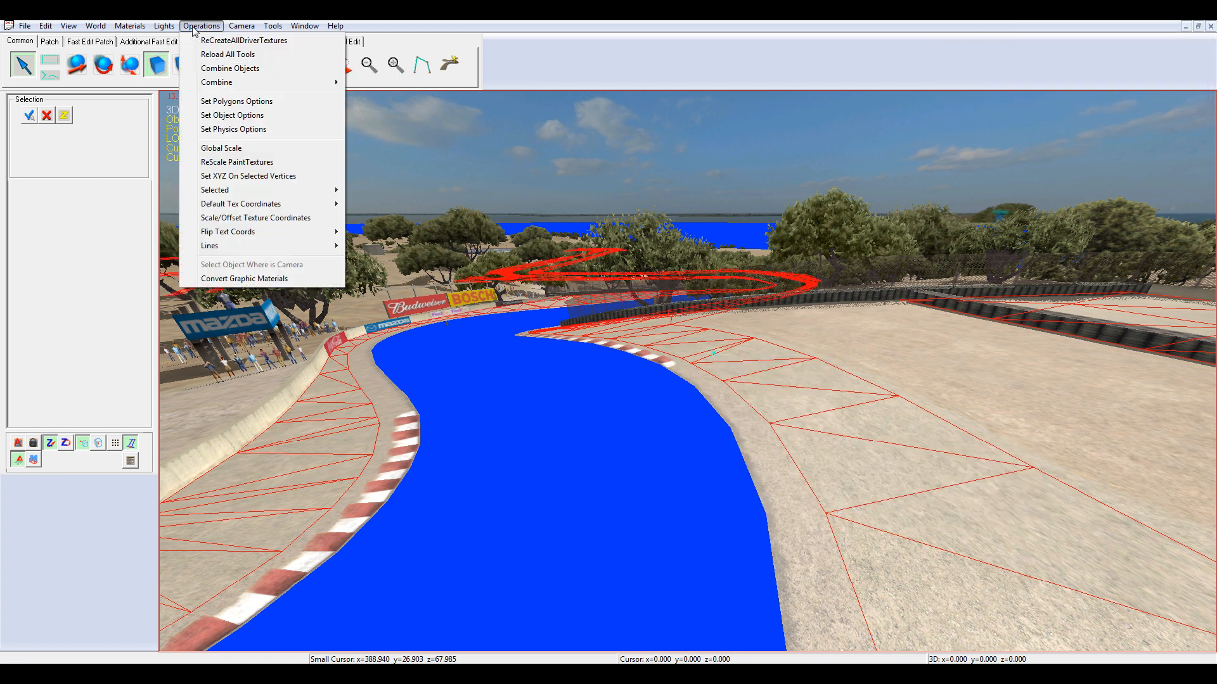
click(235, 102)
click(340, 433)
click(352, 448)
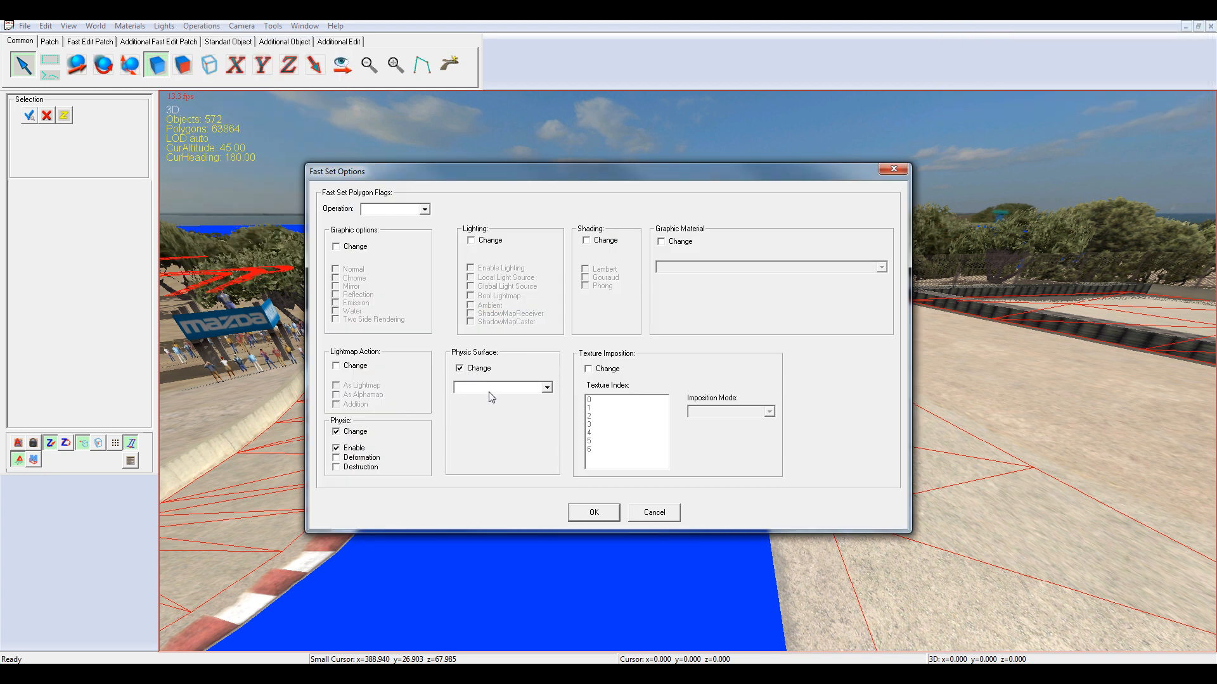
click(488, 390)
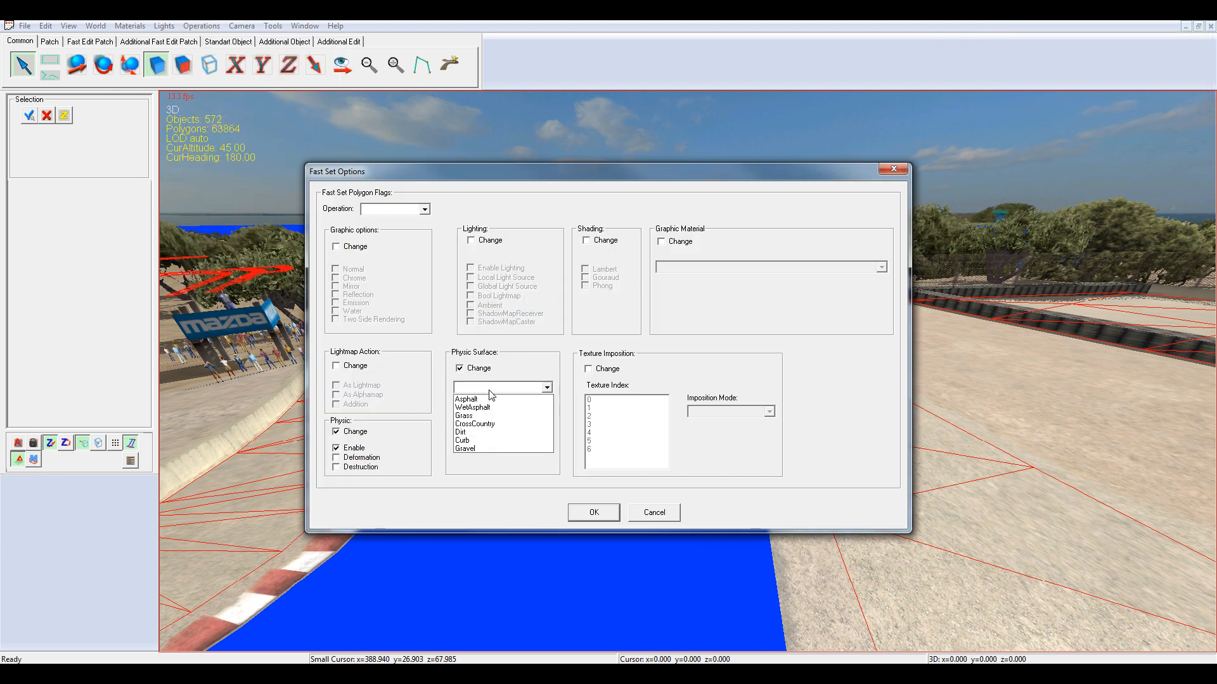
click(489, 448)
click(592, 512)
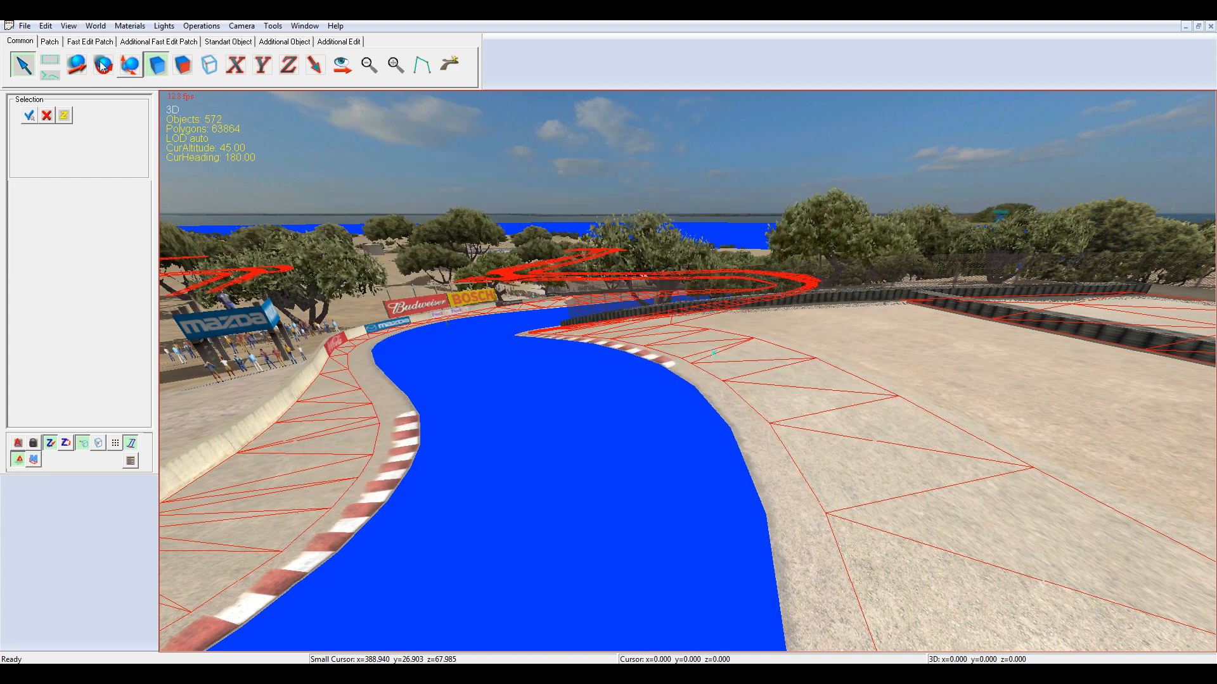
Hide the selected outer sand objects, and select all objects sharing the texture of the red-and-white curbs
click(47, 26)
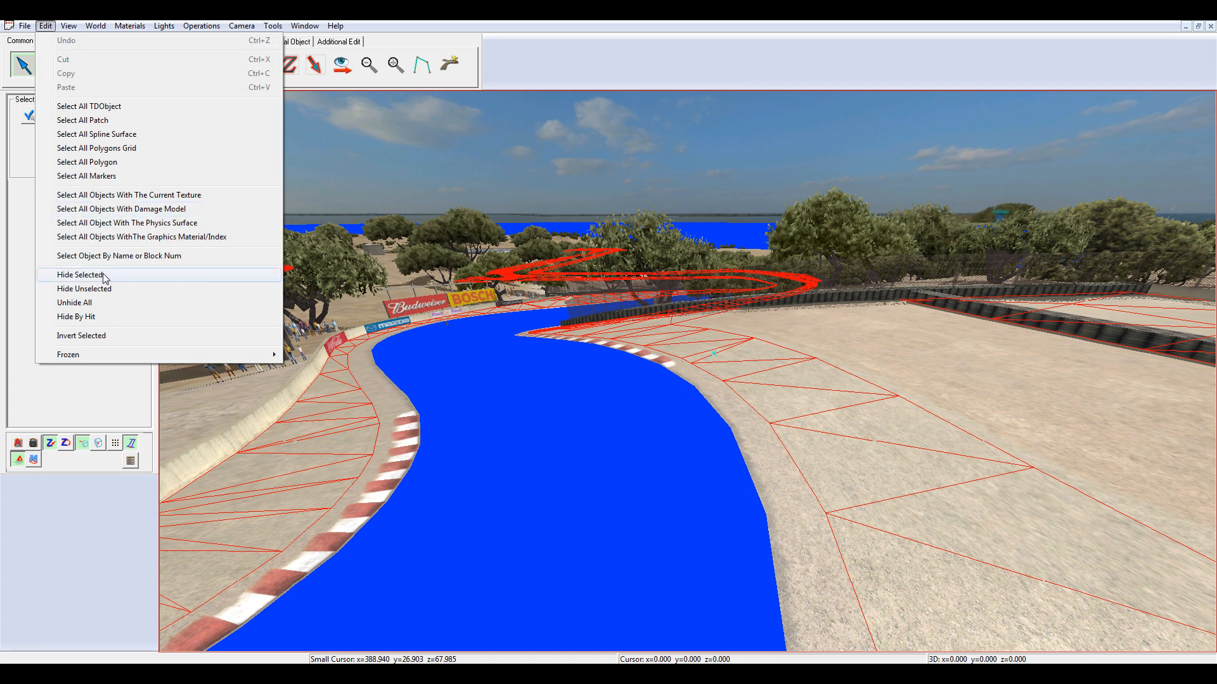
click(80, 274)
click(404, 424)
right_click(405, 421)
mouse_move(485, 517)
click(611, 574)
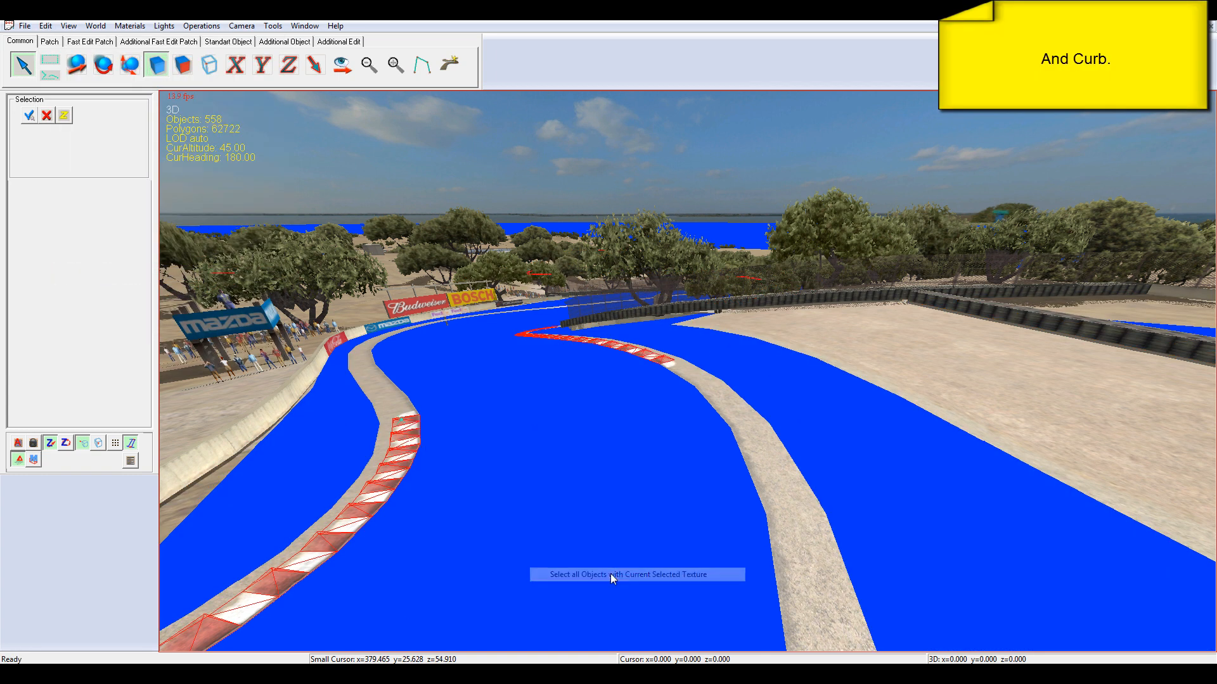
Set the physics surface of the selected red-and-white curbs to Curb and enable their physics
click(201, 26)
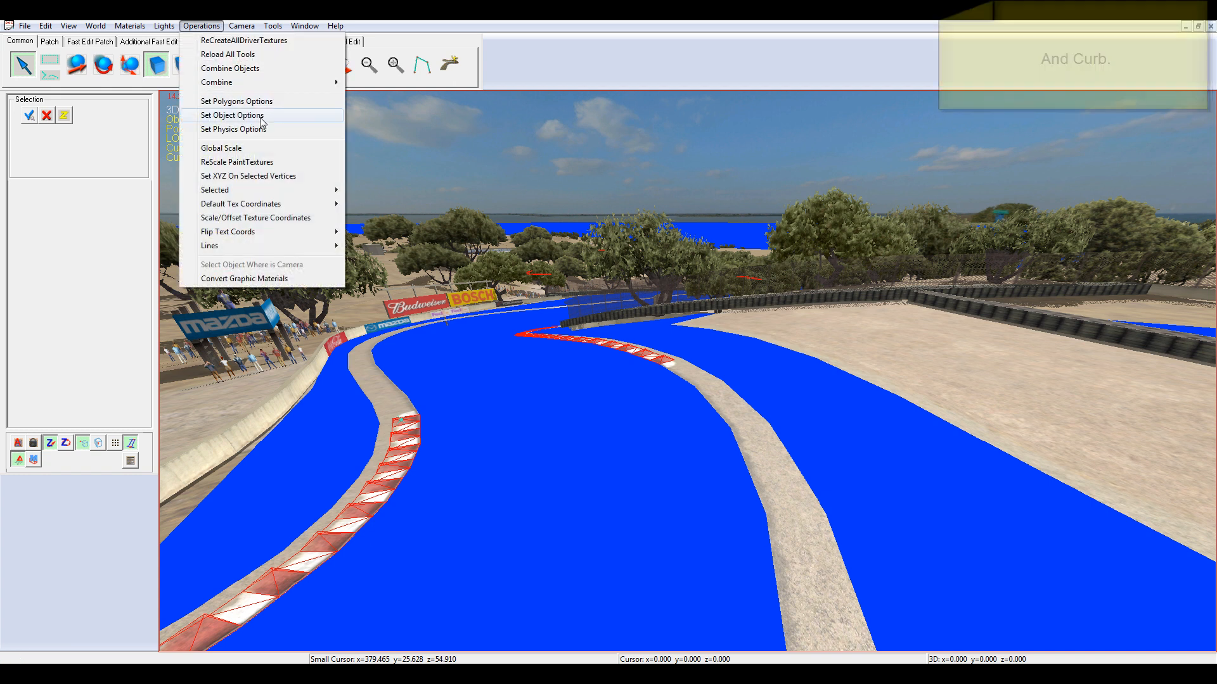
click(252, 103)
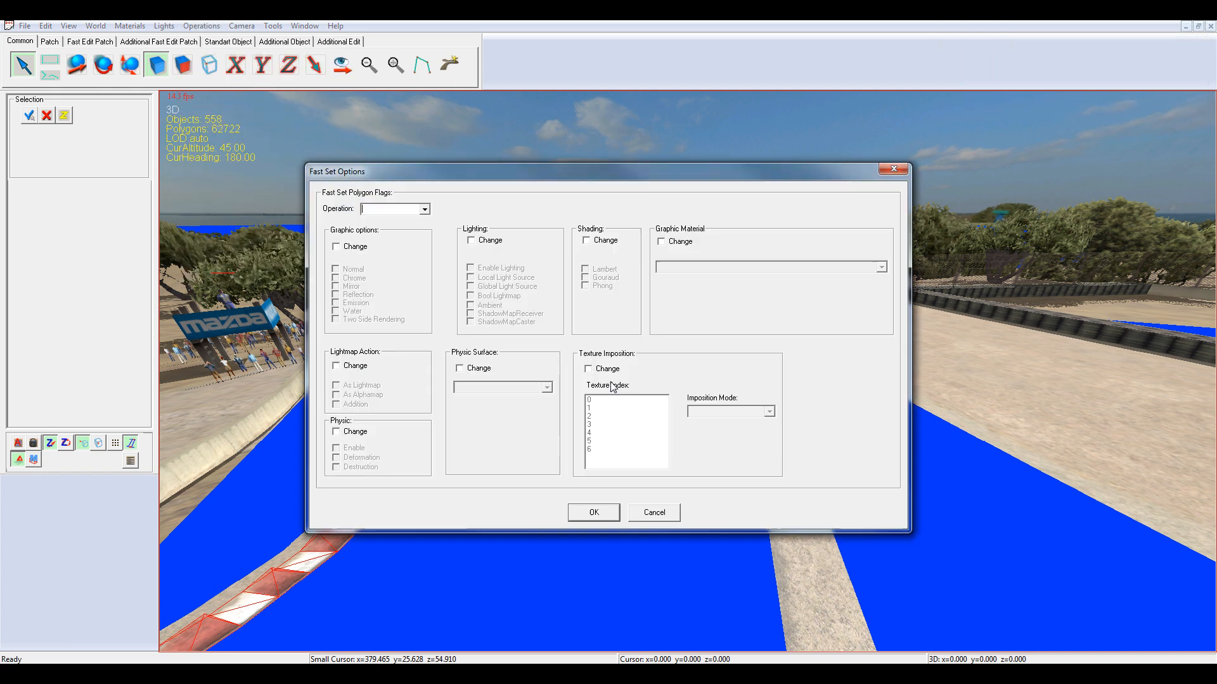
click(478, 369)
click(500, 387)
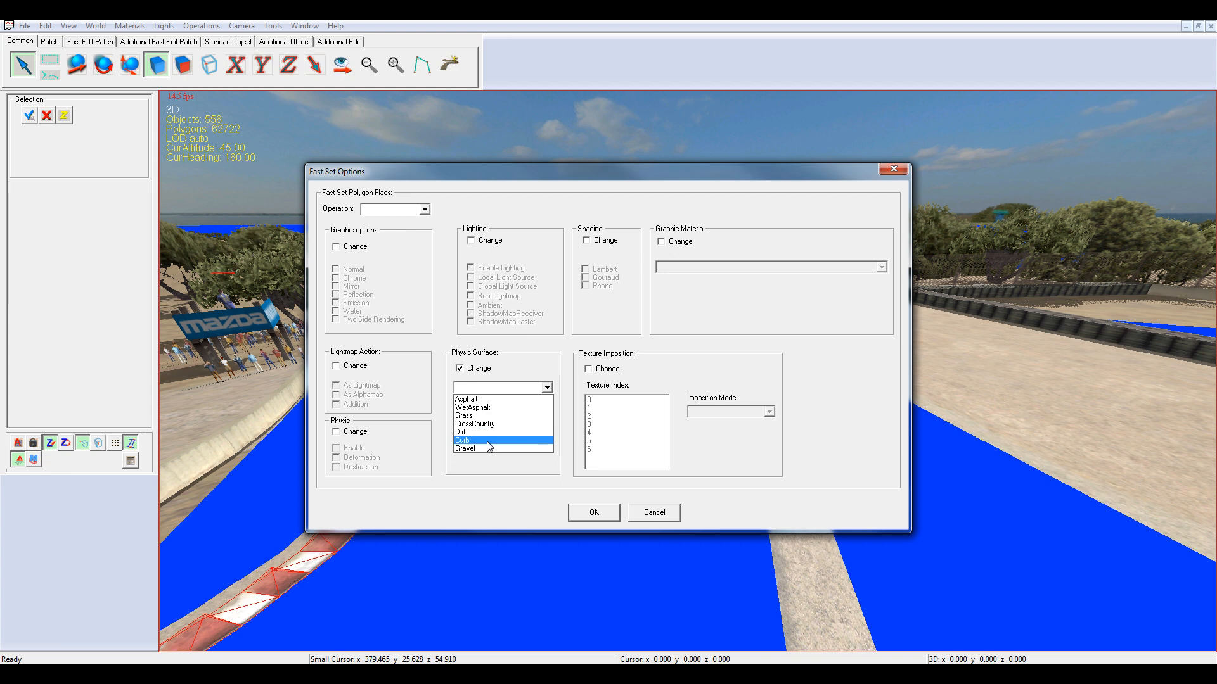
click(487, 441)
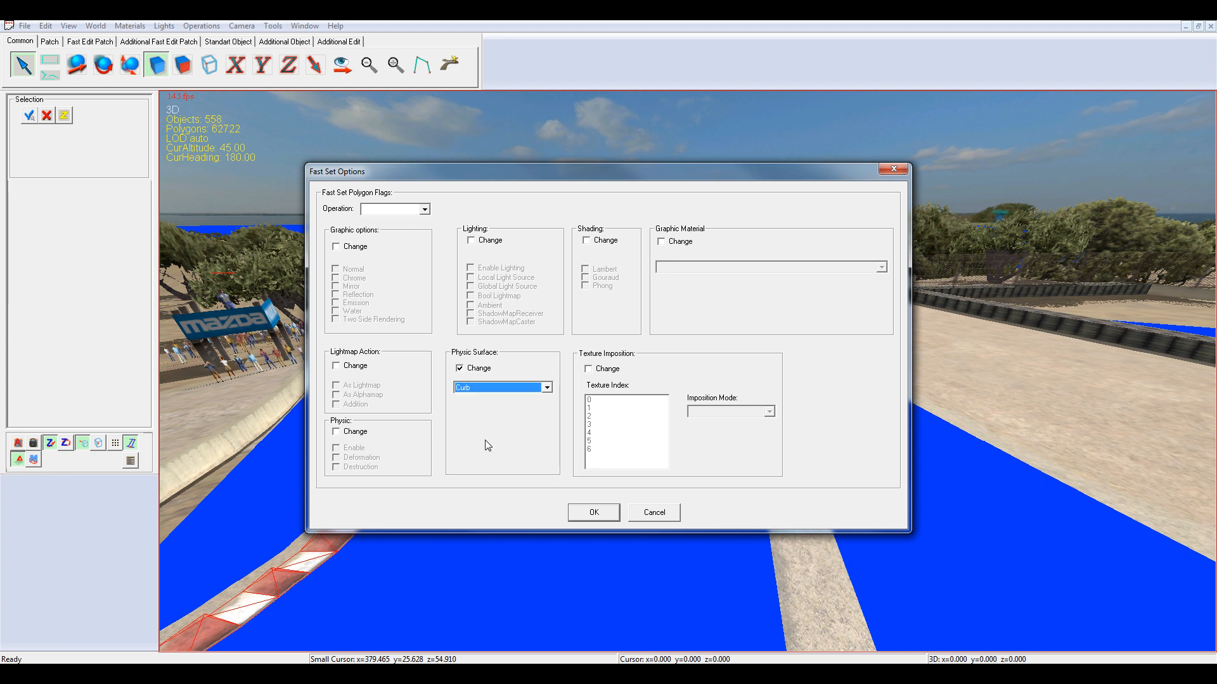
click(352, 434)
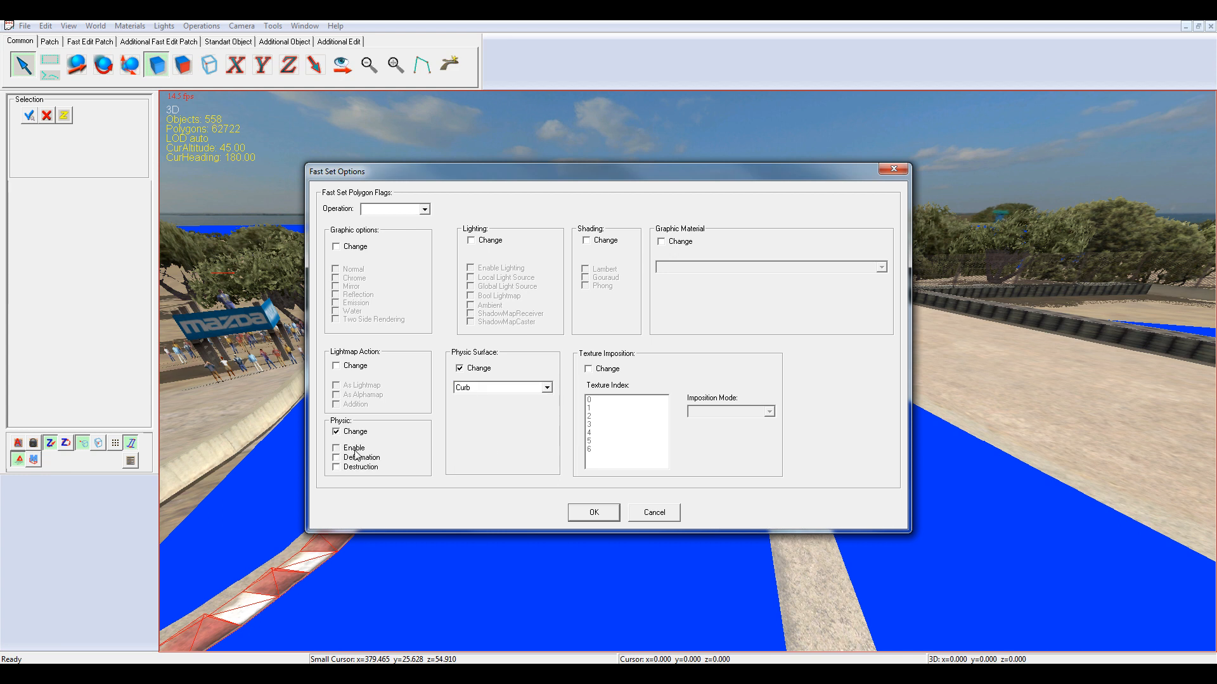
click(587, 512)
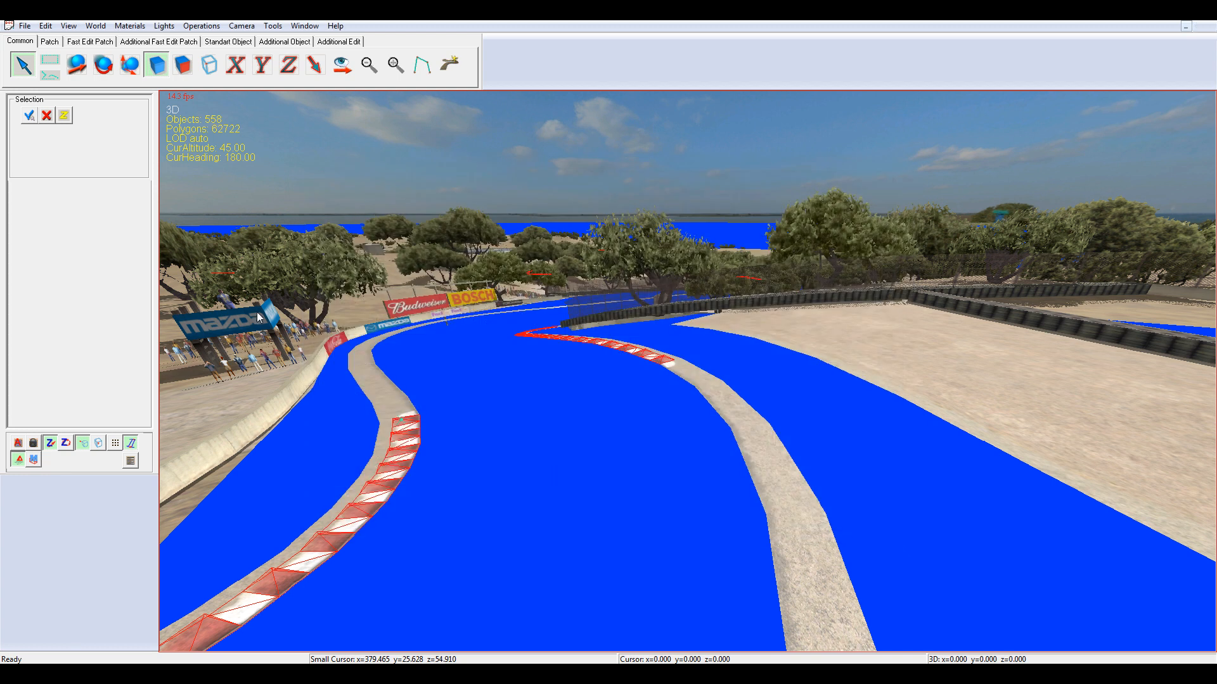
Hide the selected curbs, and select all objects sharing the texture of the narrow sand strips bordering the road
click(45, 26)
click(108, 278)
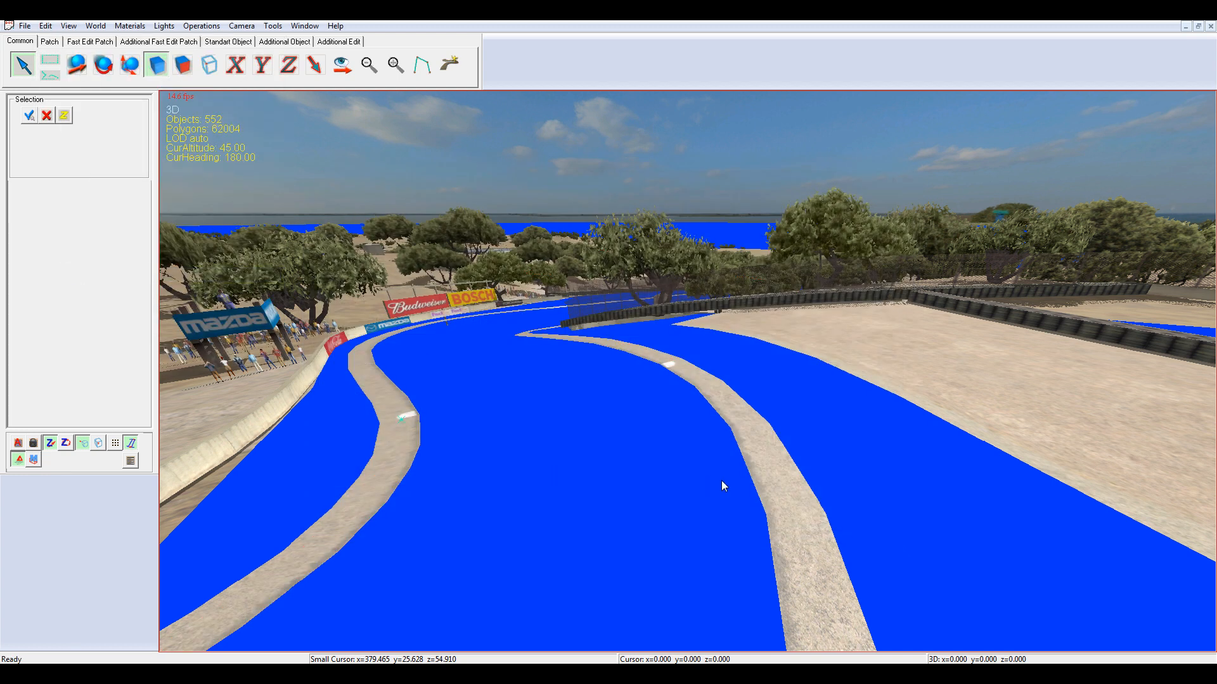
click(759, 466)
right_click(761, 465)
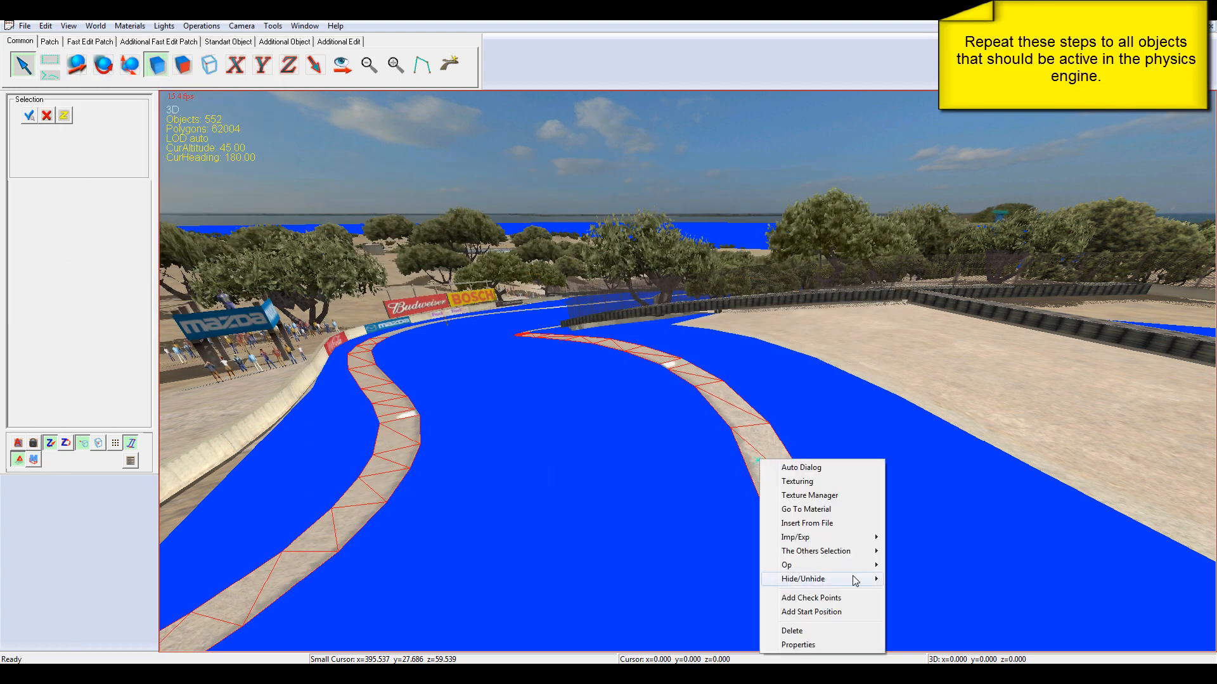
mouse_move(860, 556)
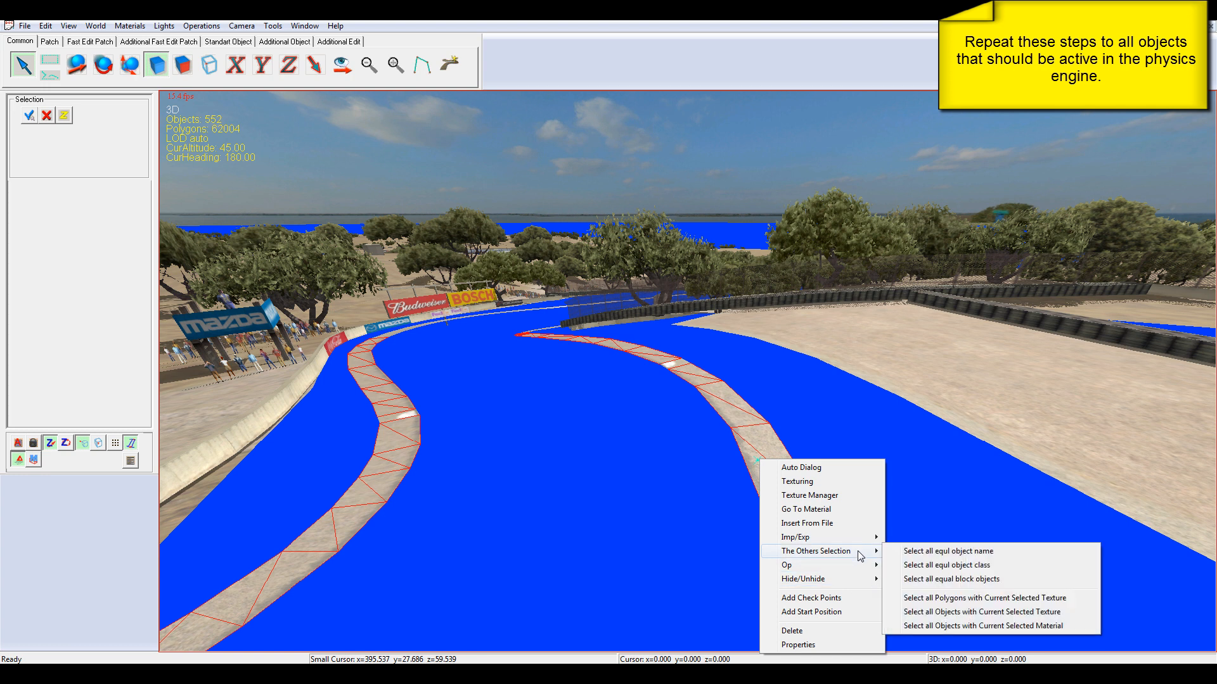
click(930, 612)
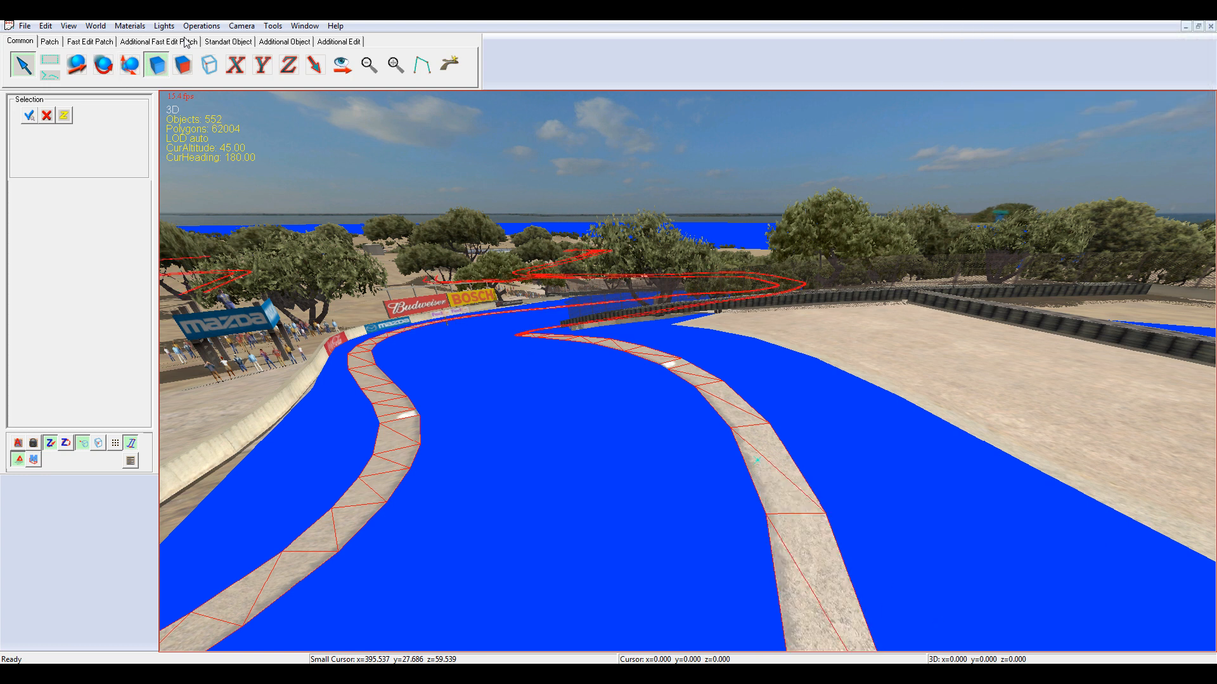
Set the physics surface of the selected narrow sand strips to Gravel and enable their physics
click(201, 26)
click(243, 102)
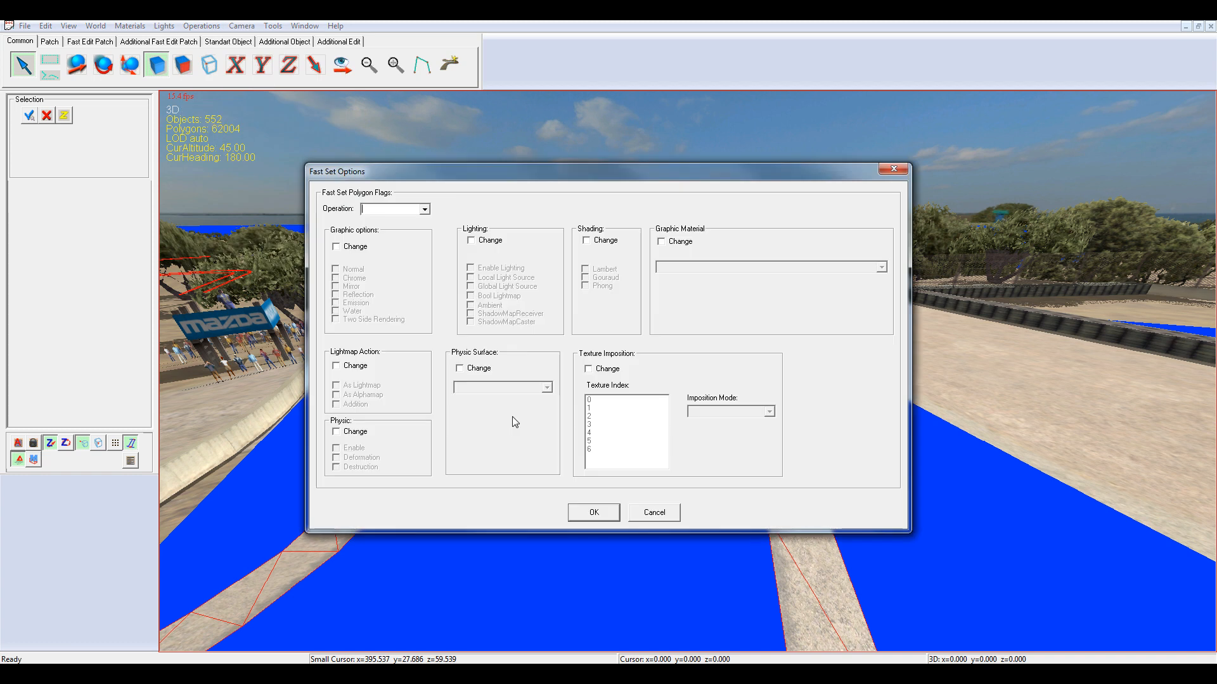
click(482, 387)
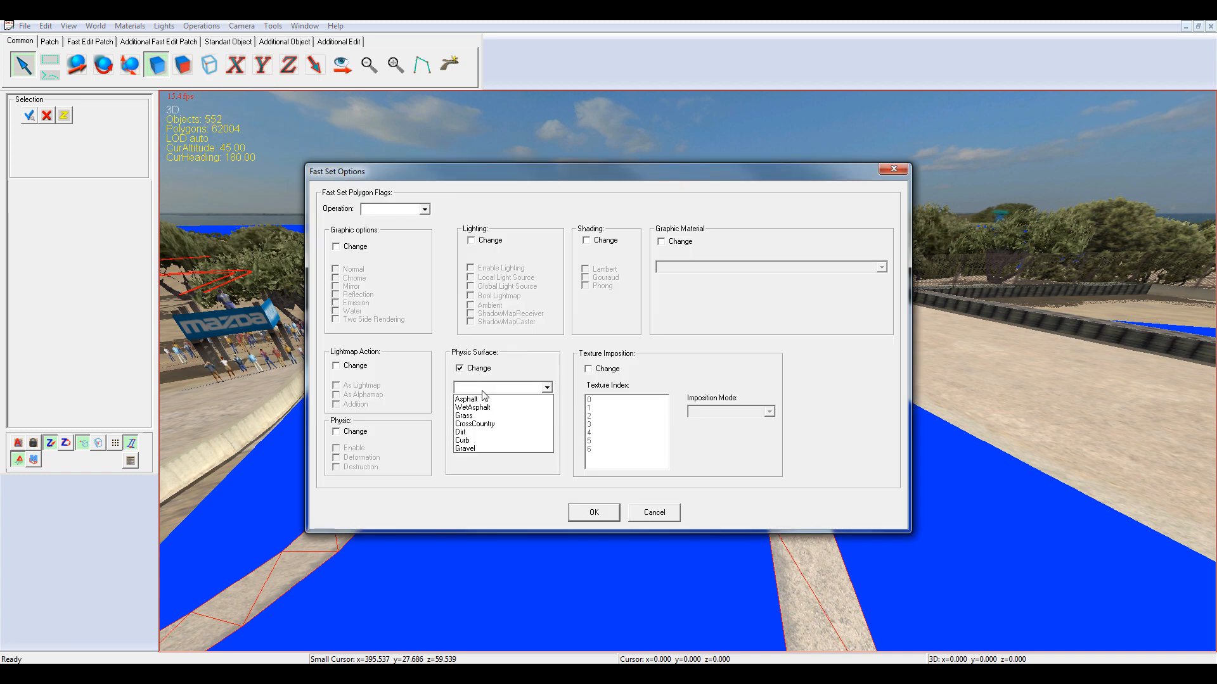
click(496, 451)
click(357, 436)
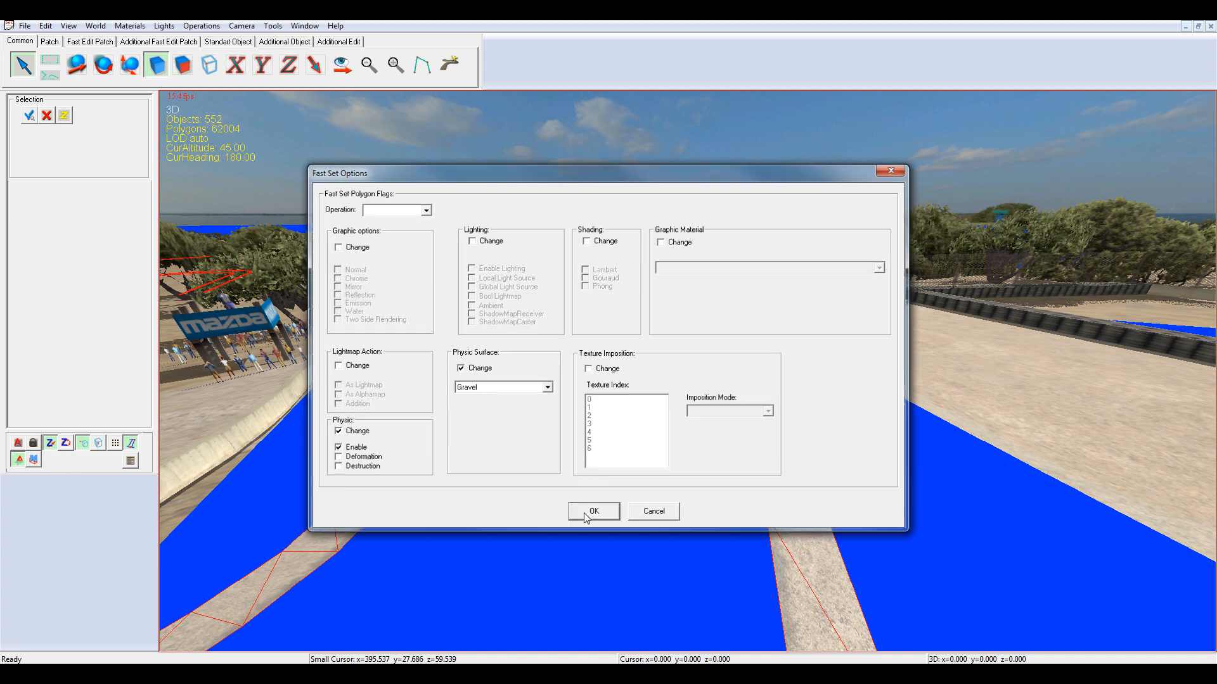
click(593, 512)
Hide the narrow sand strips, and select all objects sharing the material of the wide sand area beside the tire wall
click(46, 26)
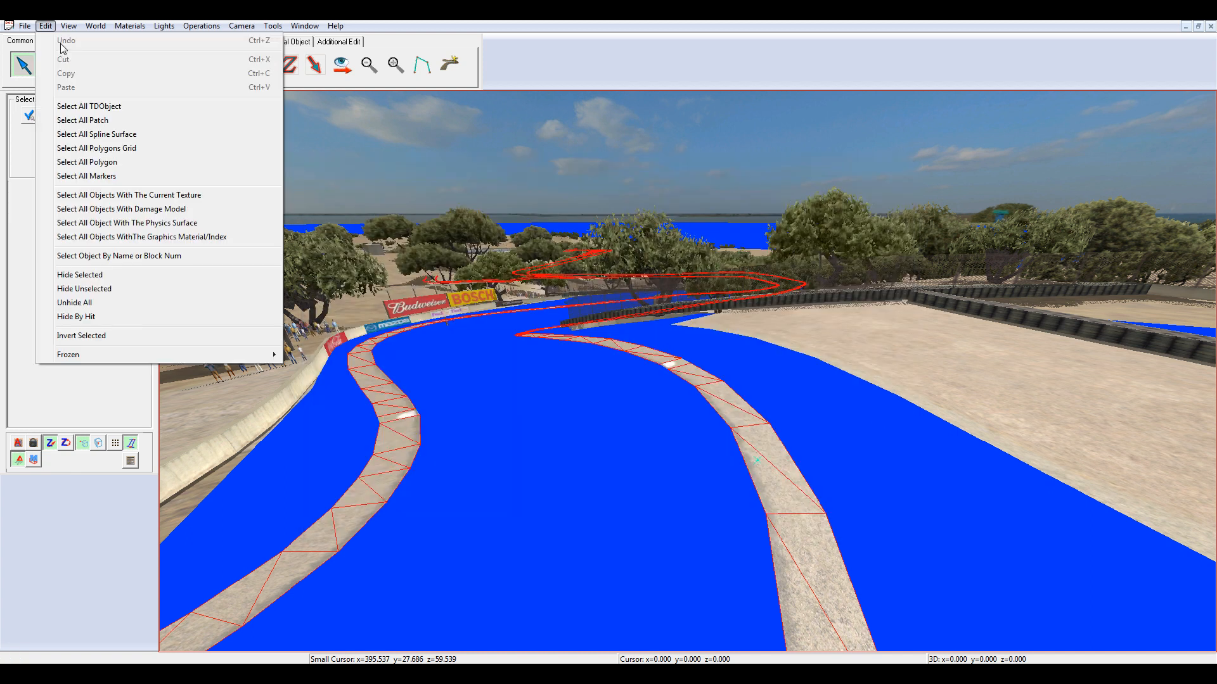
click(126, 278)
click(853, 362)
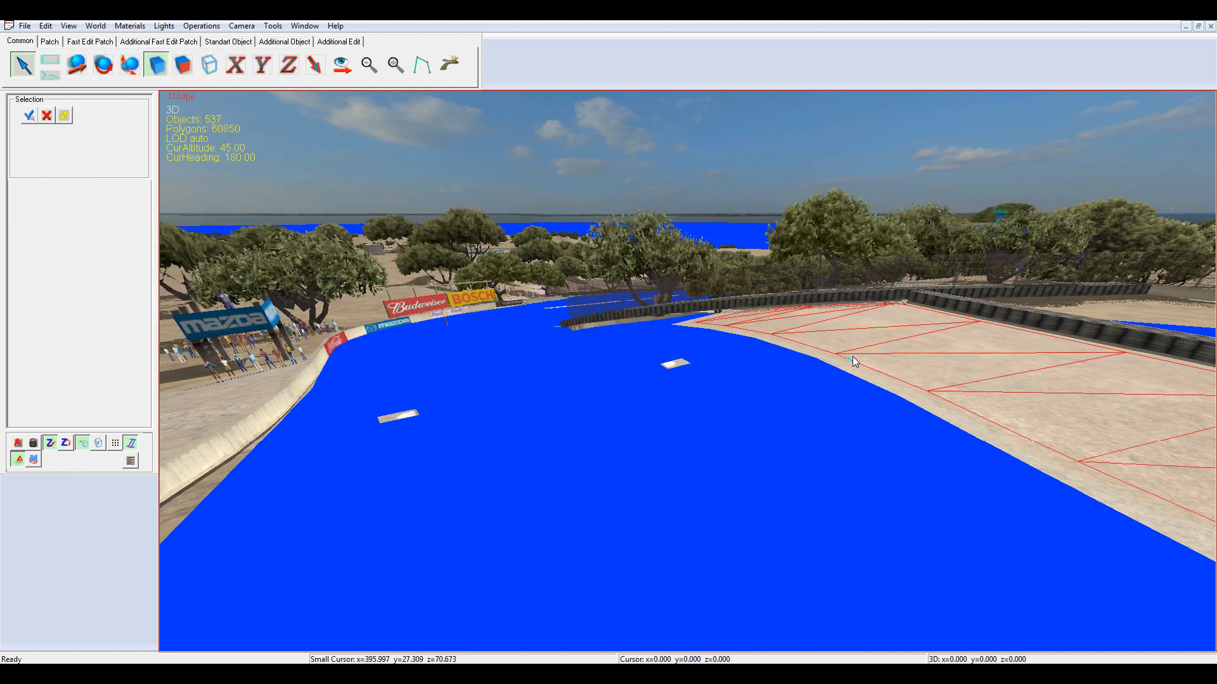
key(Up)
key(Up)
key(Up)
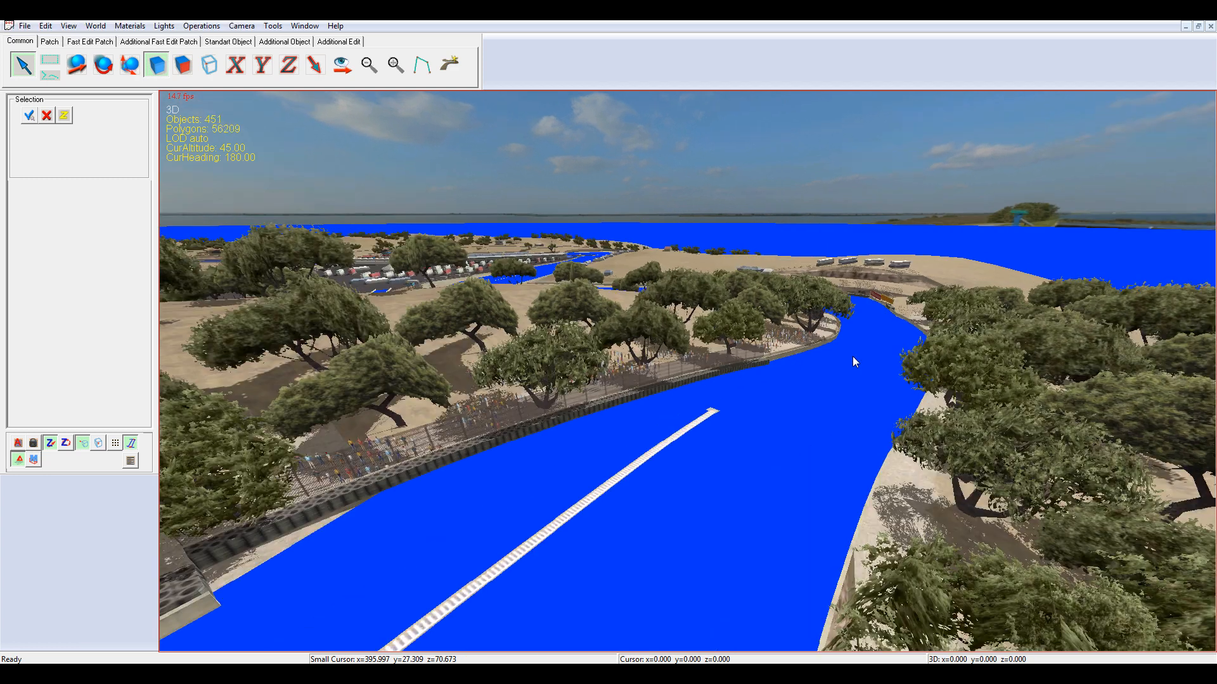
key(Up)
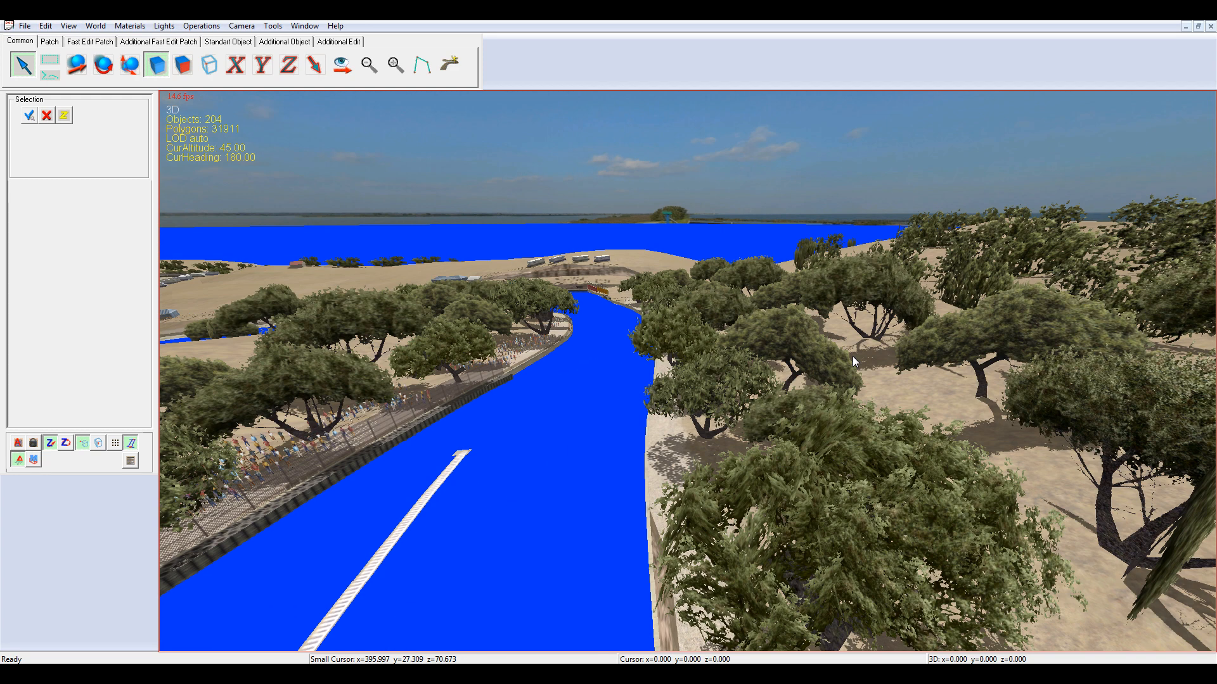
key(Up)
key(Up)
key(Up)
key(Up)
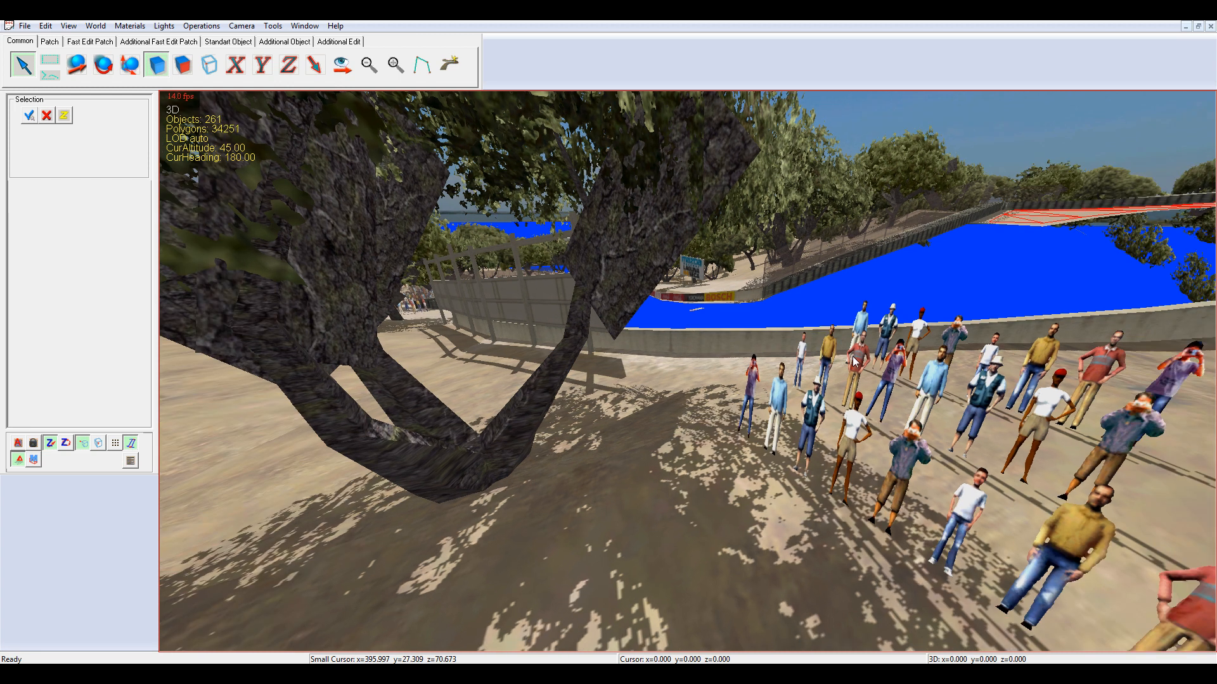
key(Up)
key(Up)
key(Up)
key(Up)
key(Up)
key(Up)
key(Up)
key(Up)
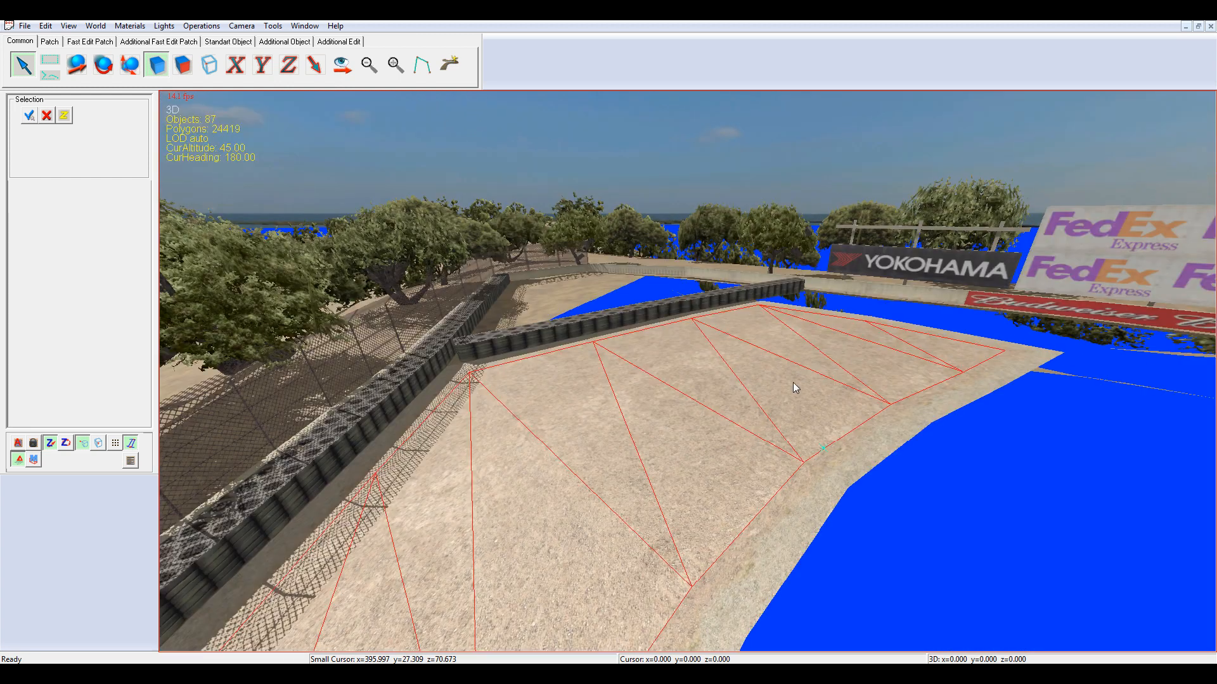
right_click(794, 383)
mouse_move(855, 478)
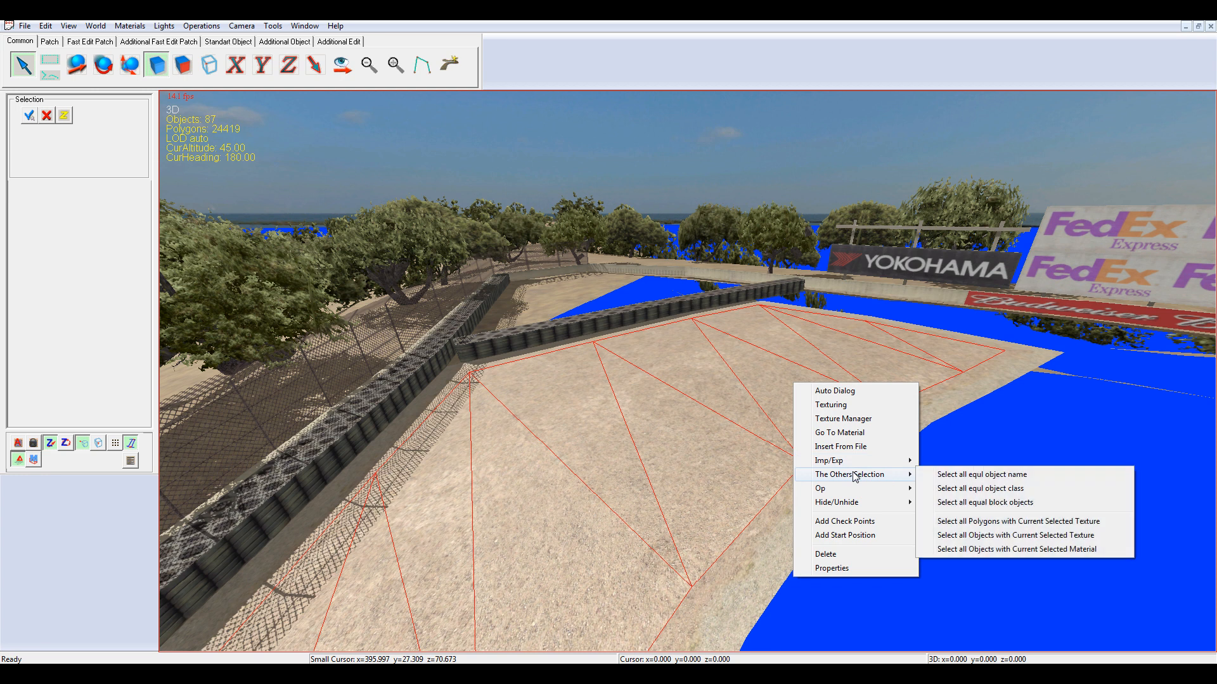
click(998, 549)
Set the physics surface of the selected wide sand area to Gravel and enable its physics
click(201, 25)
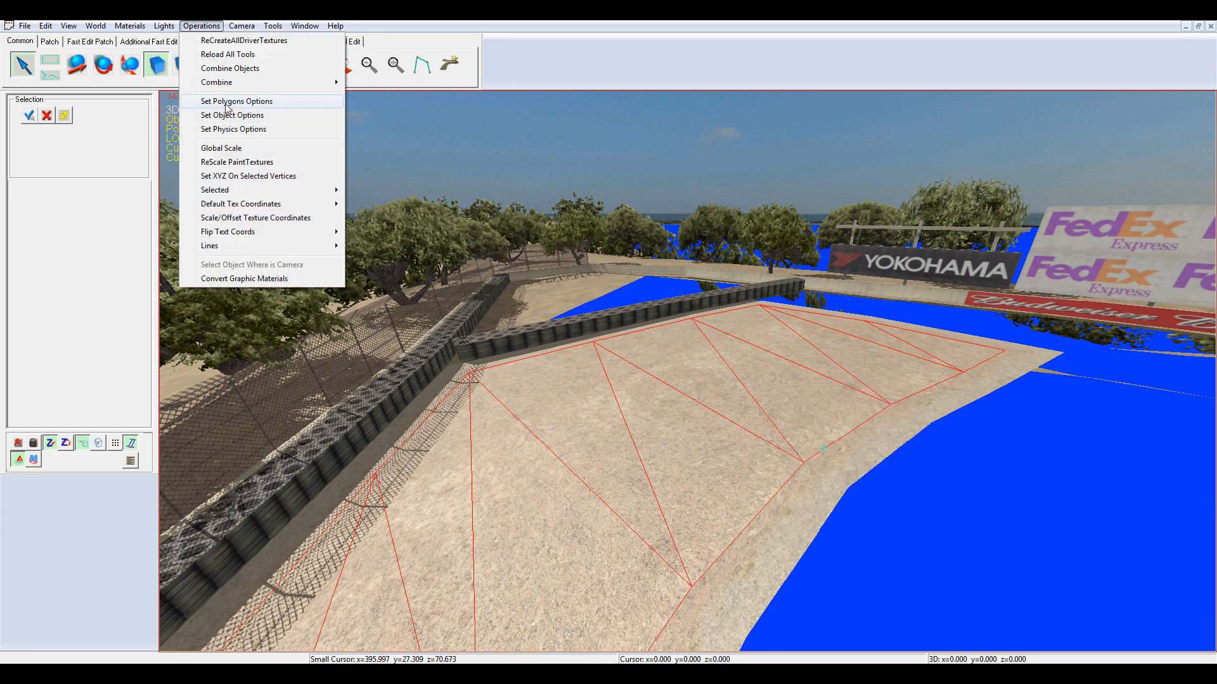
click(227, 102)
click(479, 368)
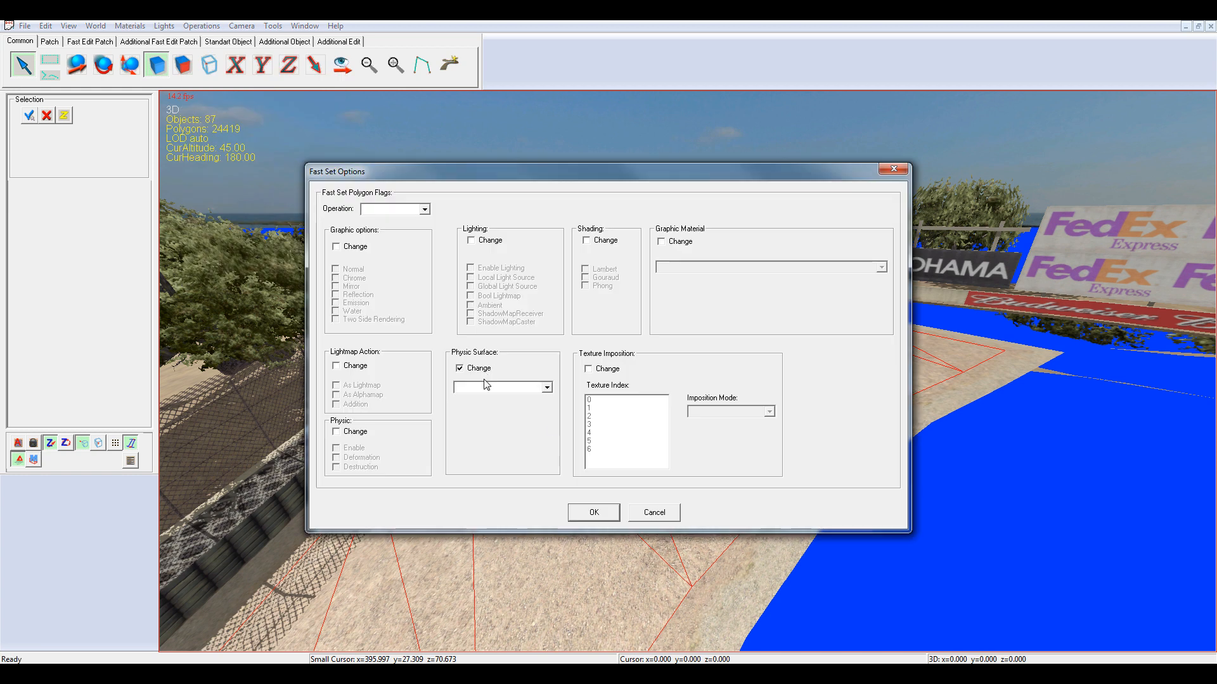
click(487, 388)
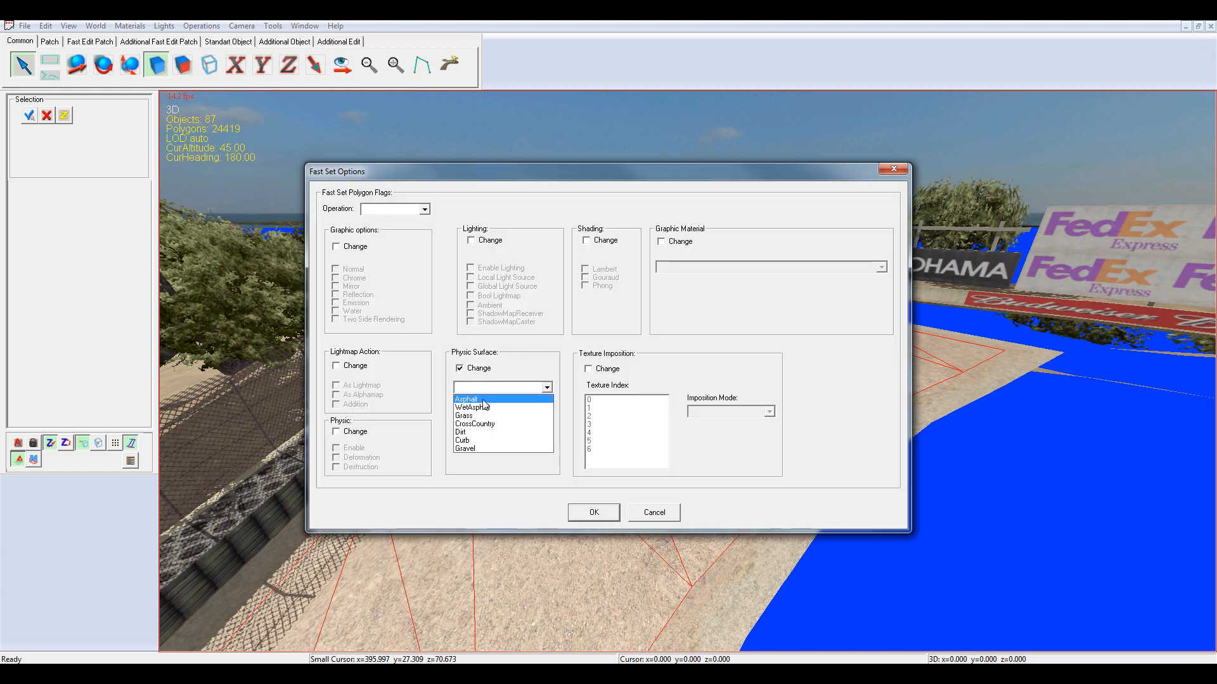
click(488, 449)
click(348, 432)
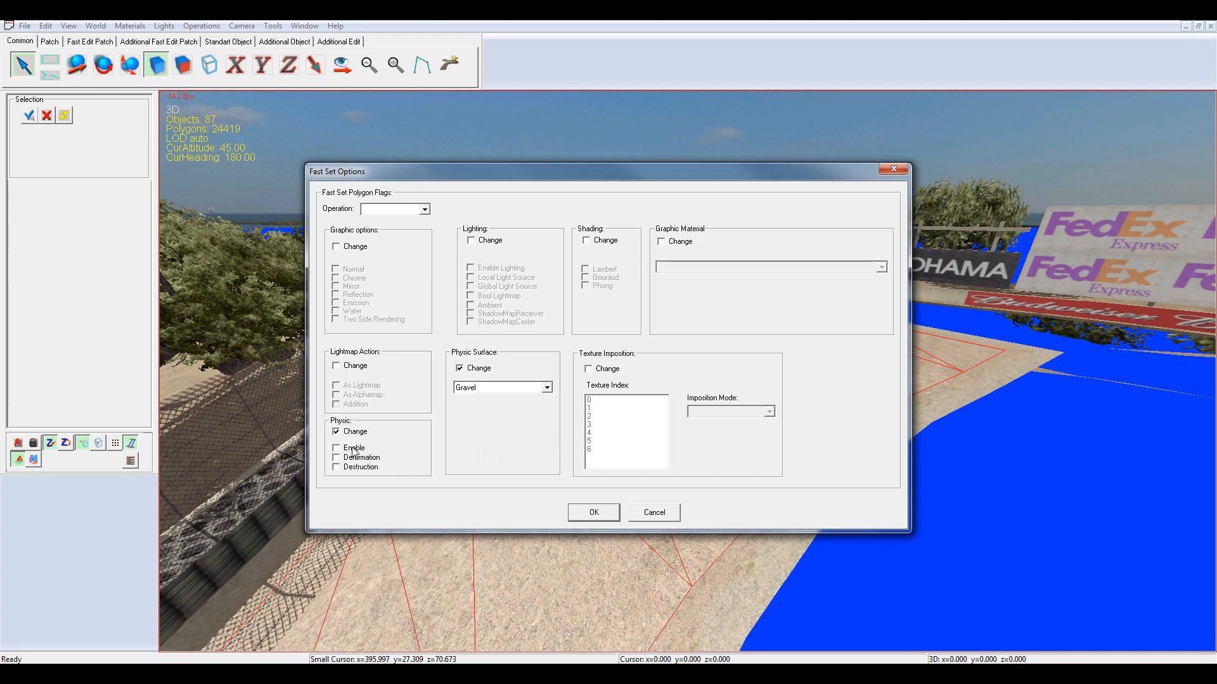
click(593, 515)
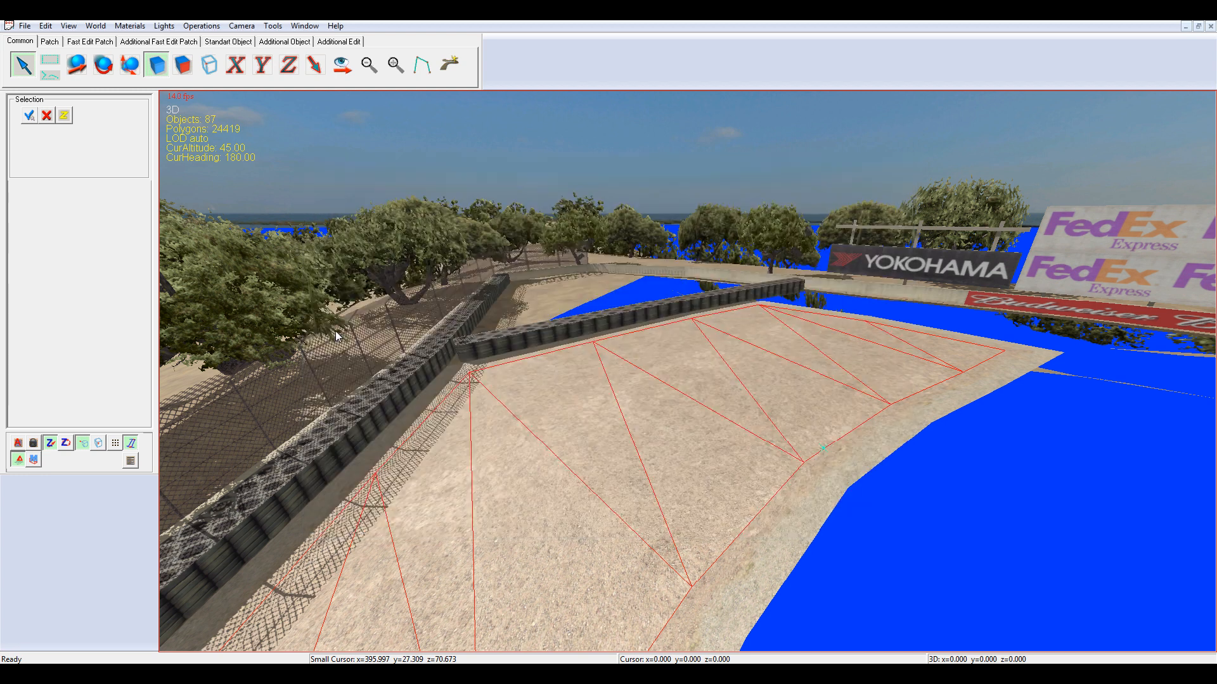
Hide the wide sand area, and select all objects sharing the texture of the strip that runs around its edge
click(46, 26)
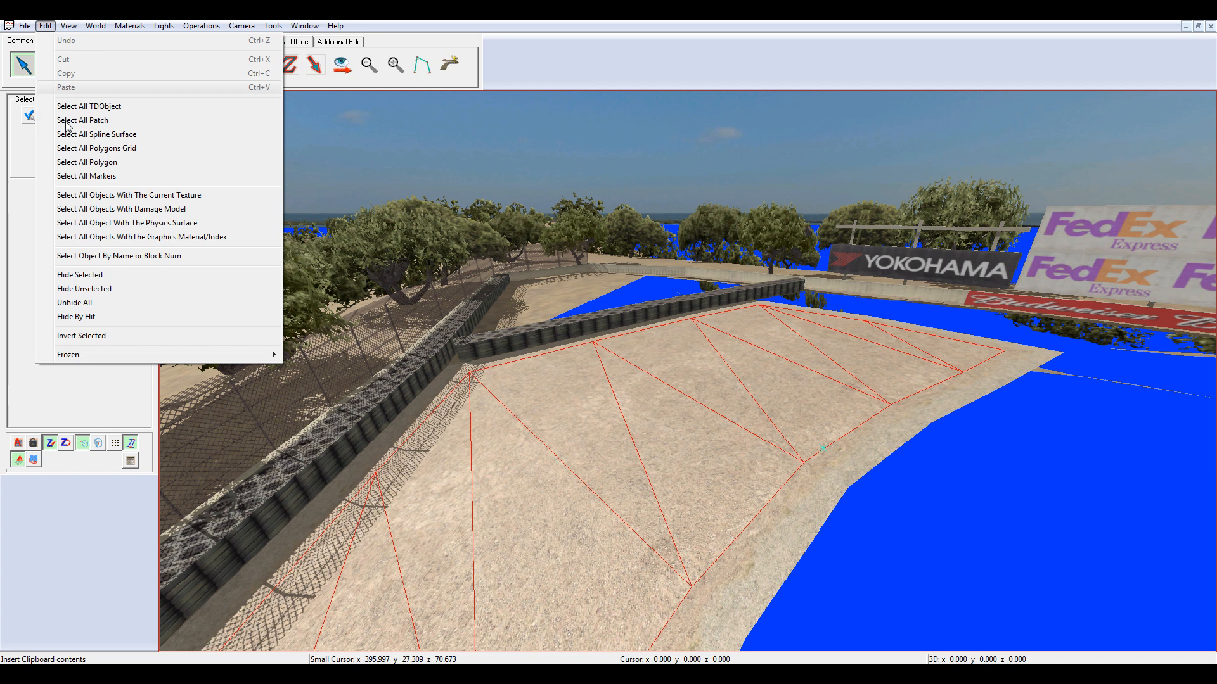
click(105, 277)
click(905, 424)
right_click(905, 424)
mouse_move(963, 516)
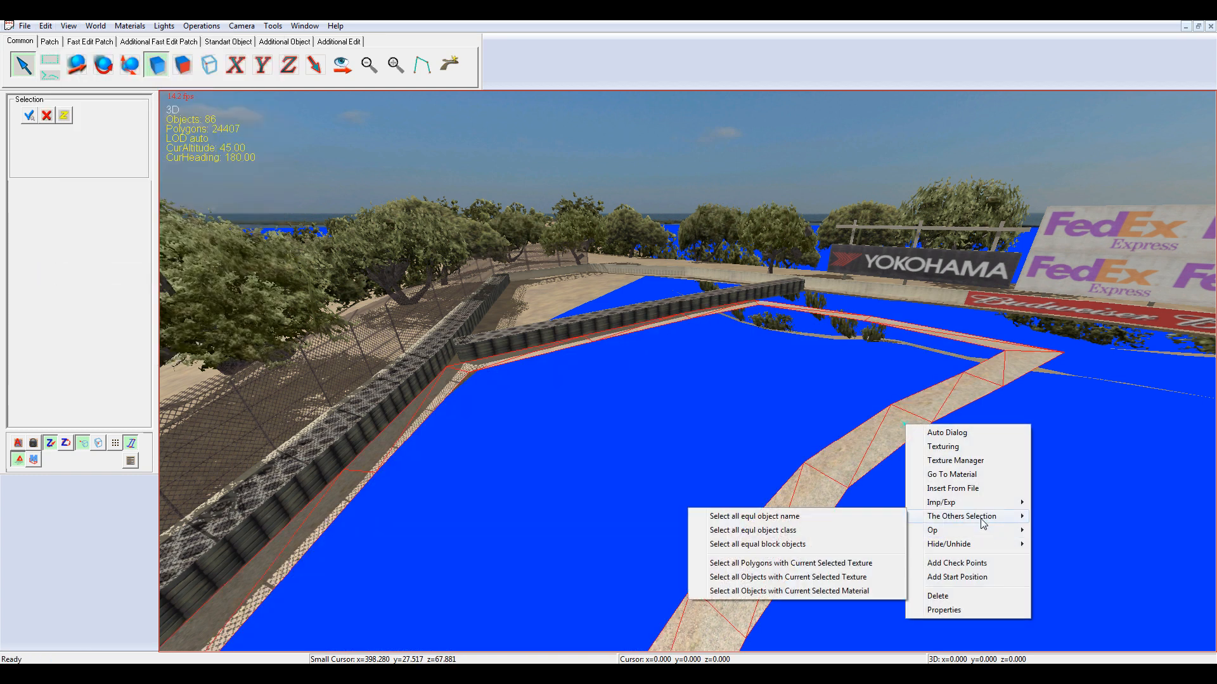
click(785, 577)
Set the physics surface of the selected sand-area edge strip to Curb and enable its physics
click(201, 26)
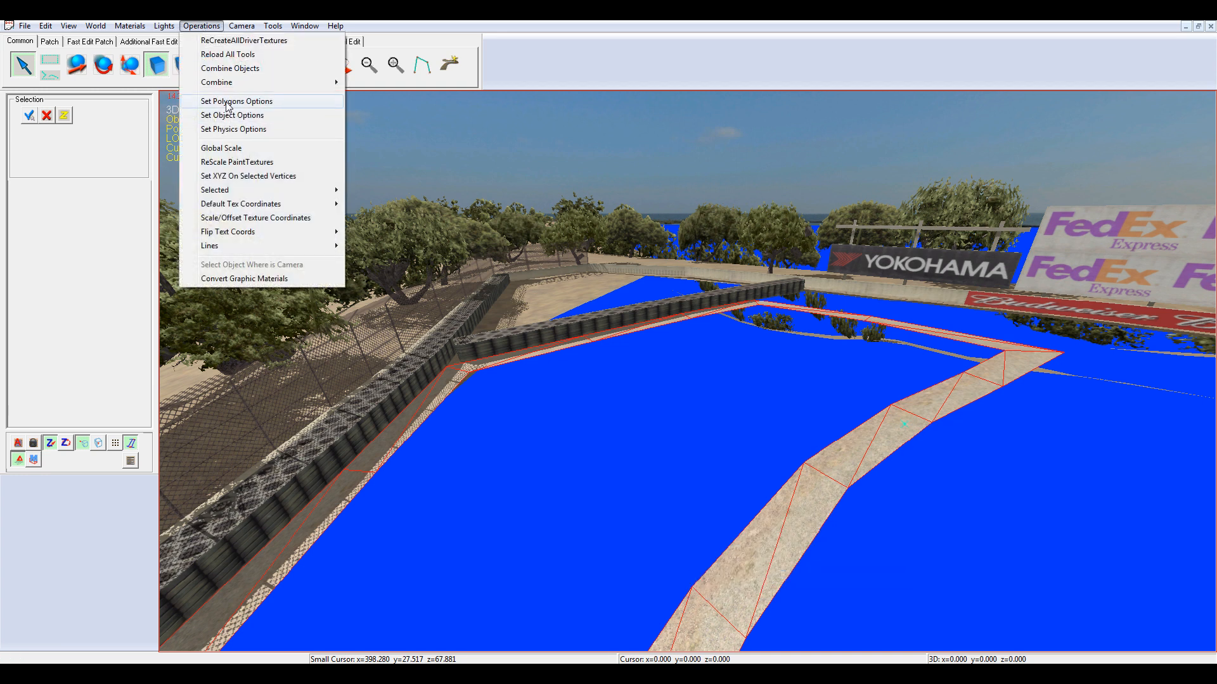
click(227, 101)
click(485, 370)
click(488, 387)
click(478, 440)
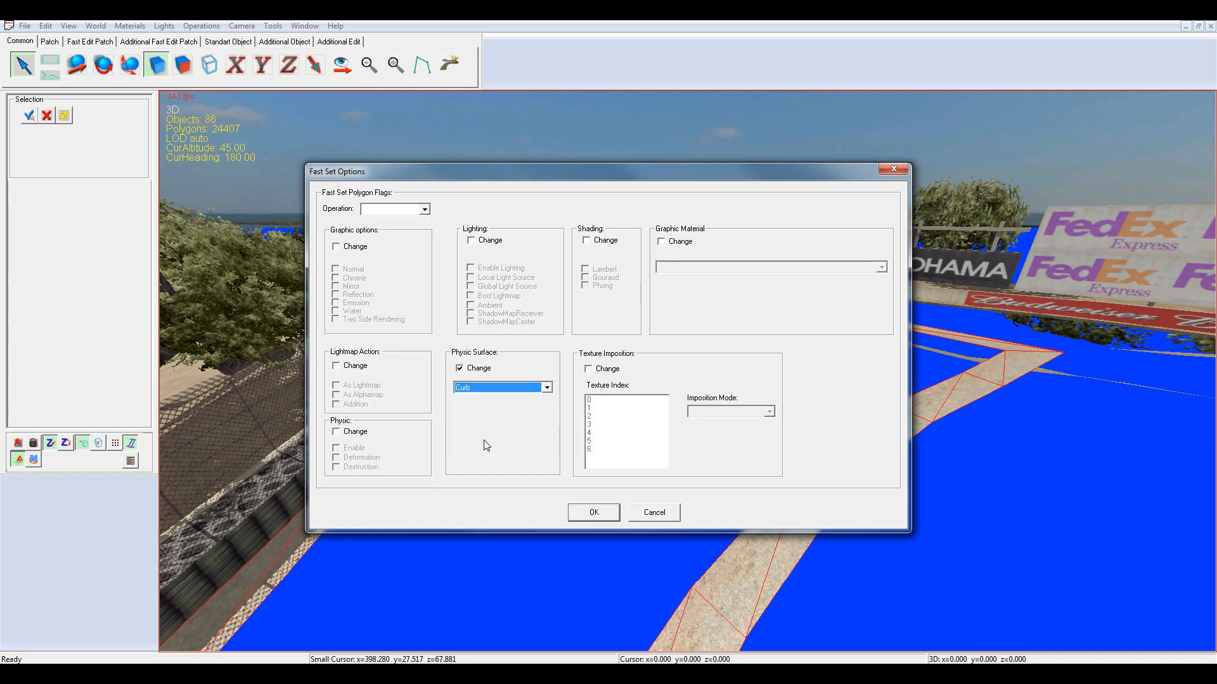
click(356, 432)
click(594, 513)
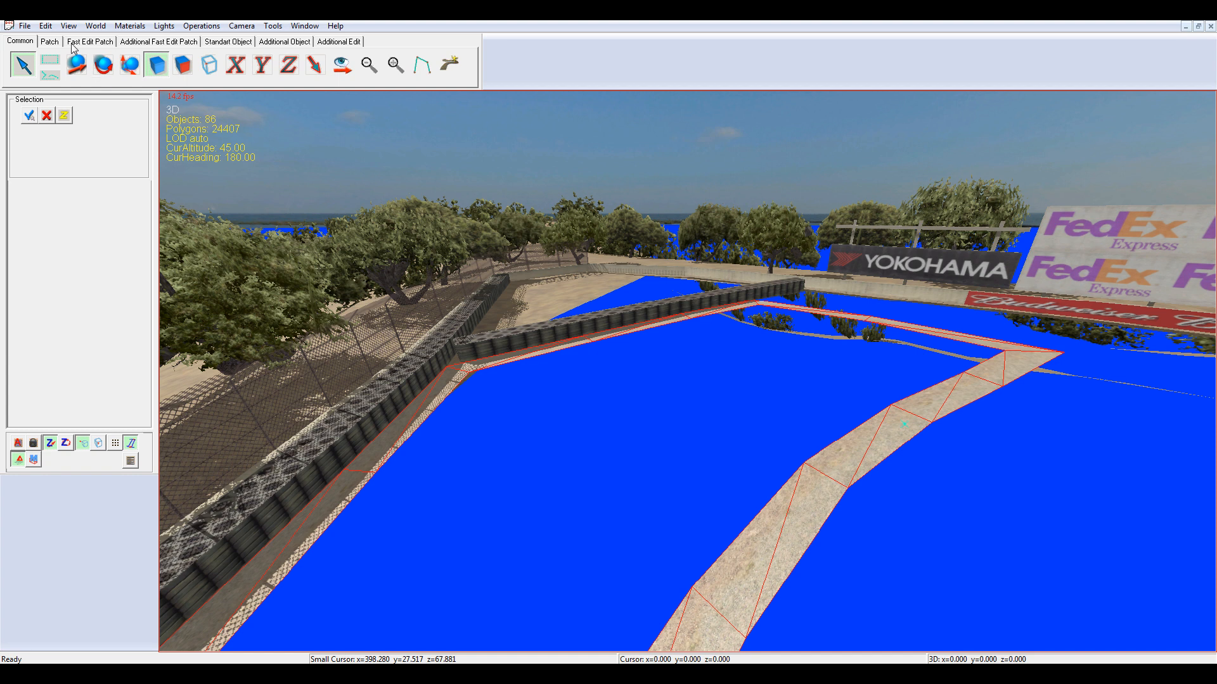
Hide the edge strip, and select all objects sharing the texture of the grey shoulders beside the road at the Yokohama bridge
click(45, 25)
click(79, 274)
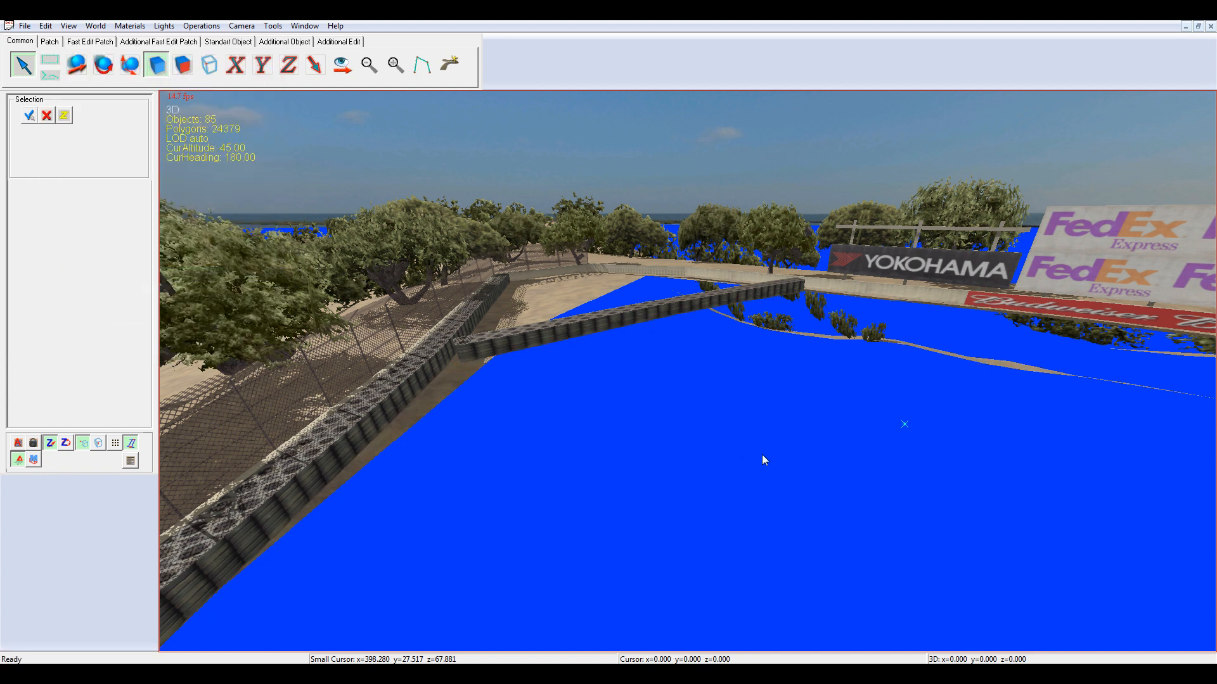
key(Down)
key(Right)
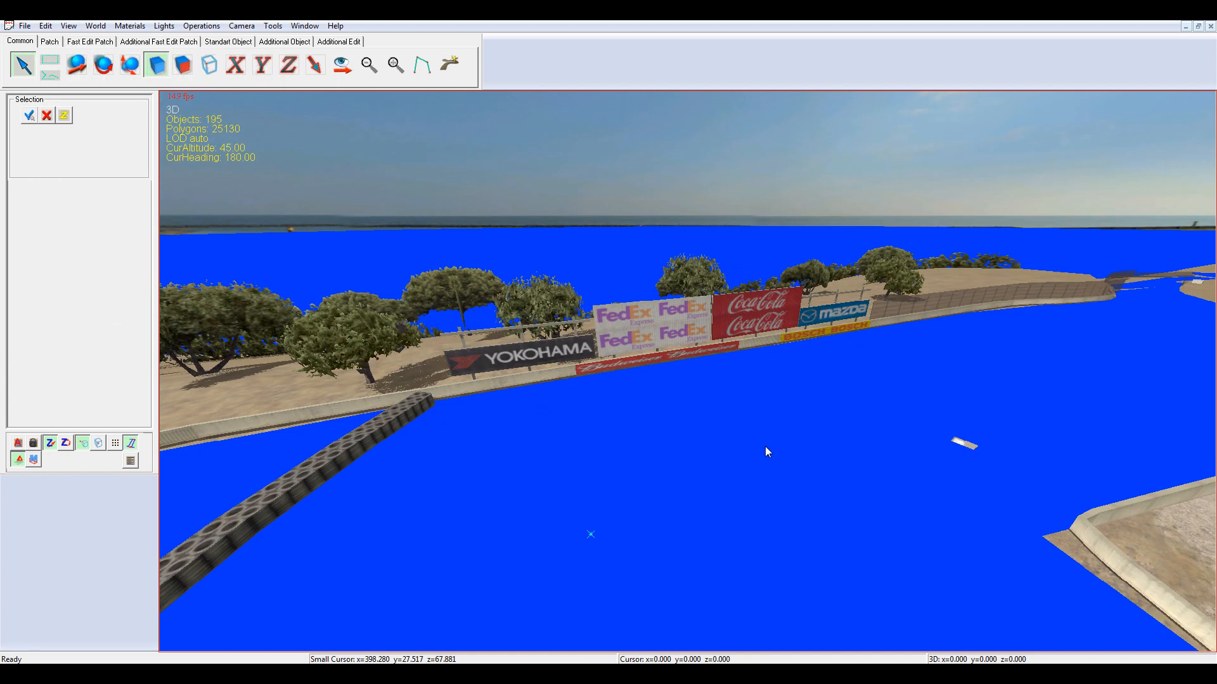
key(Left)
key(Up)
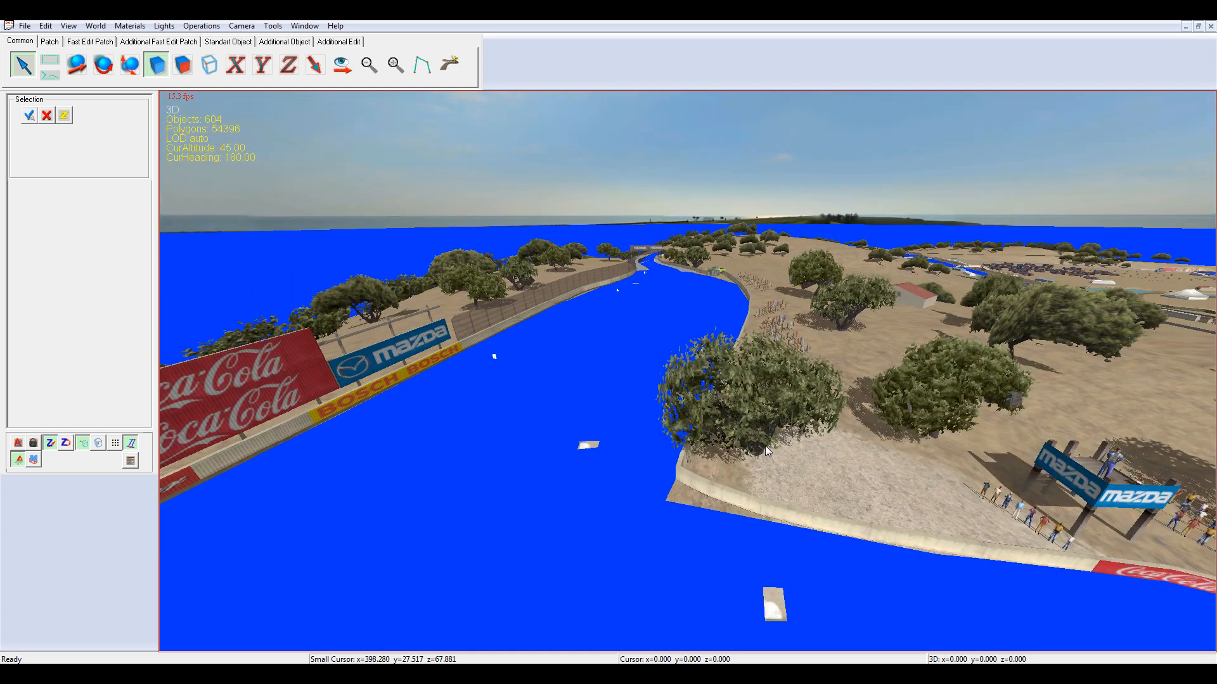
key(Up)
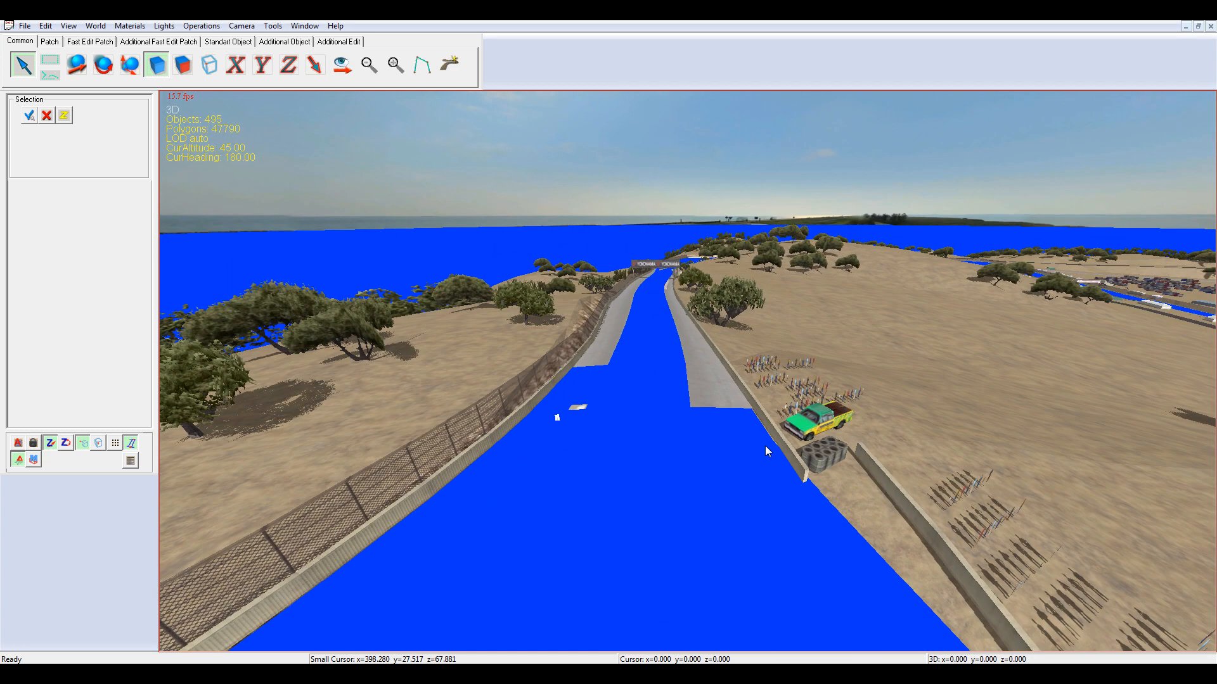
key(Up)
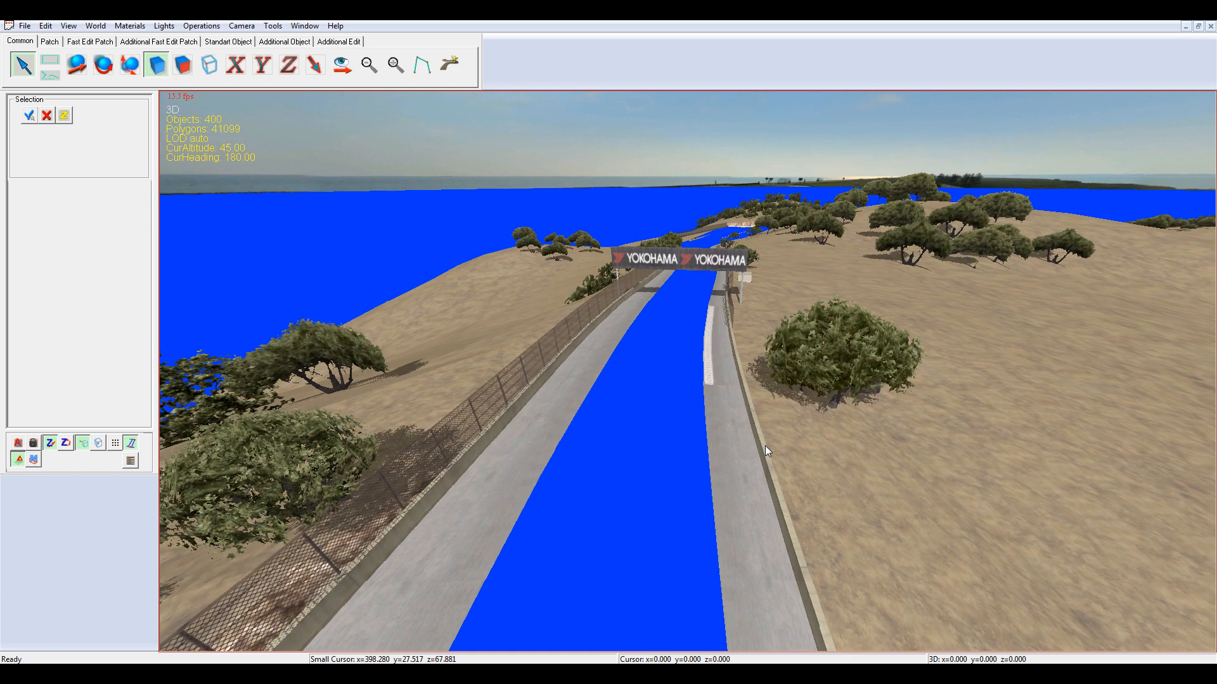
key(Up)
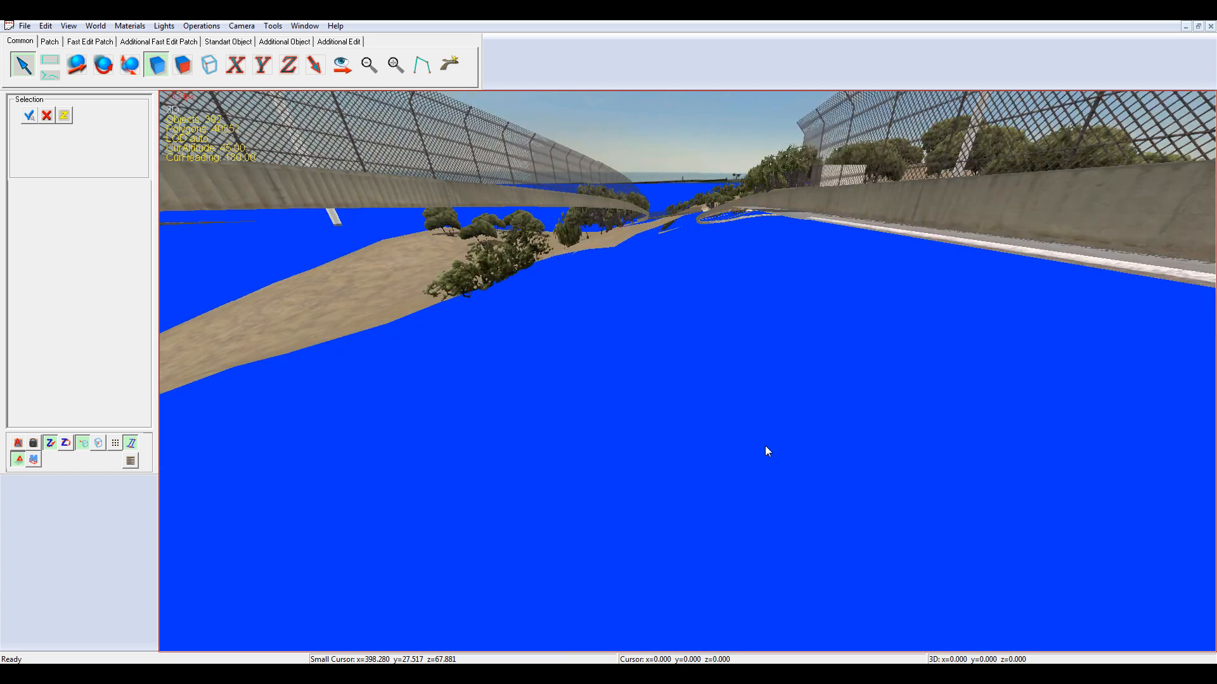
click(785, 435)
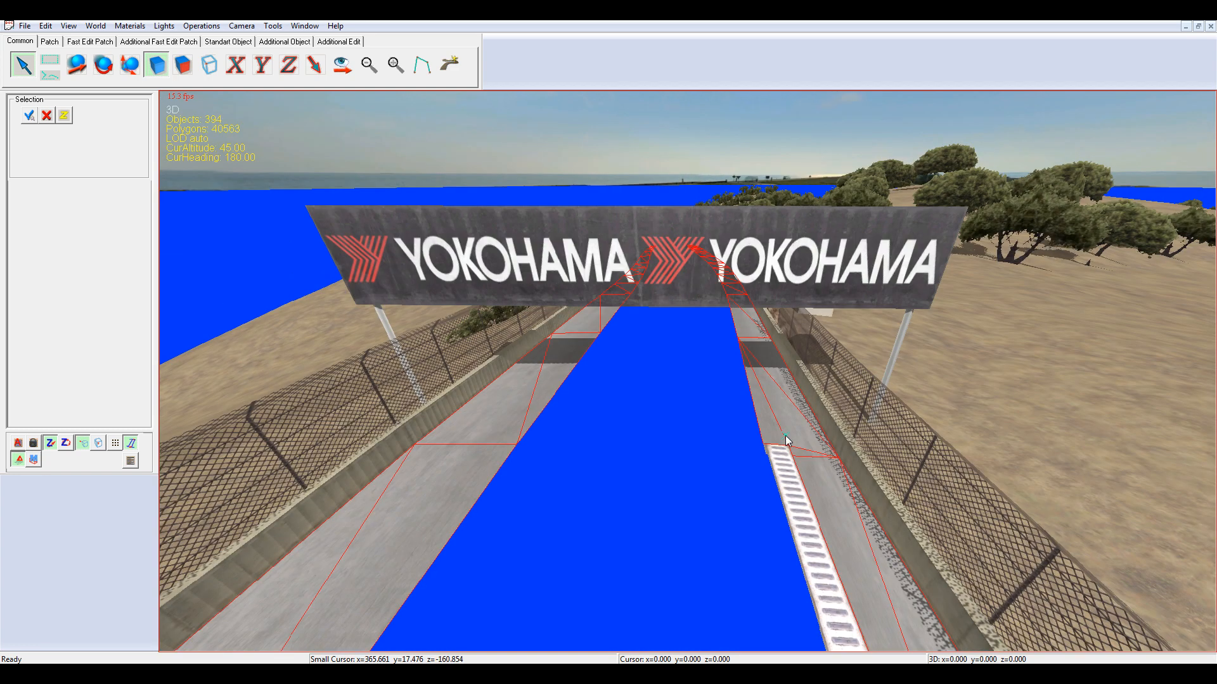
right_click(785, 435)
mouse_move(858, 529)
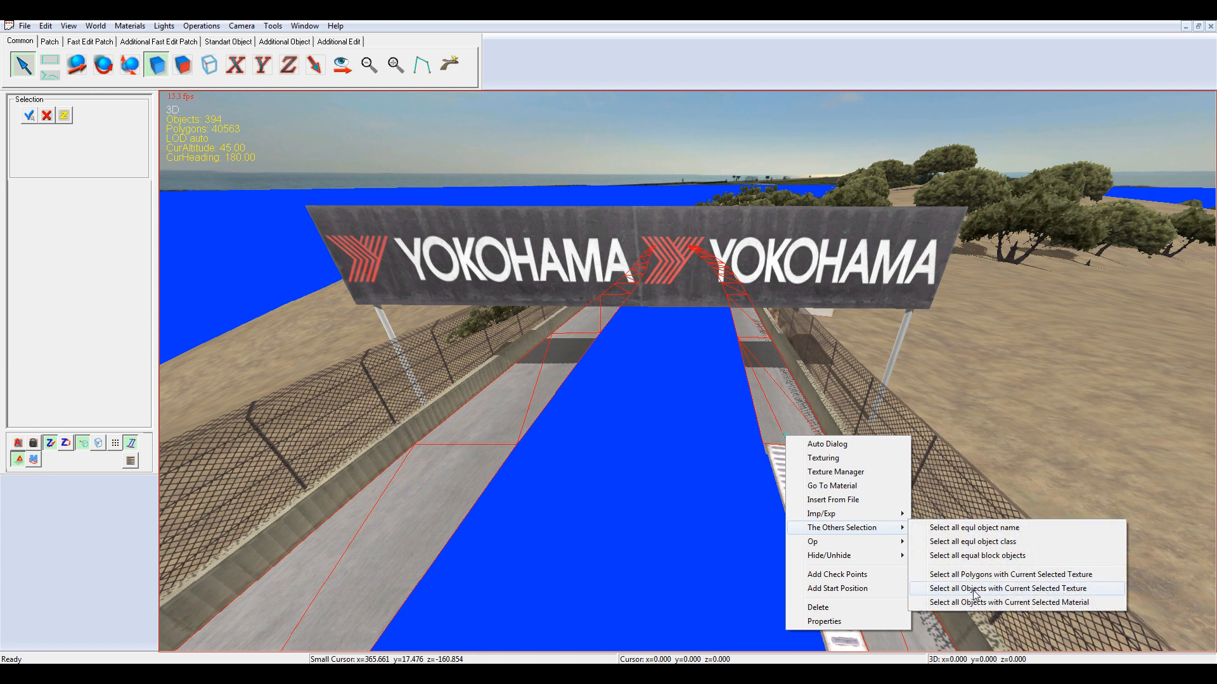
click(974, 593)
Set the physics surface of the selected grey road shoulders to Asphalt and enable their physics
click(201, 26)
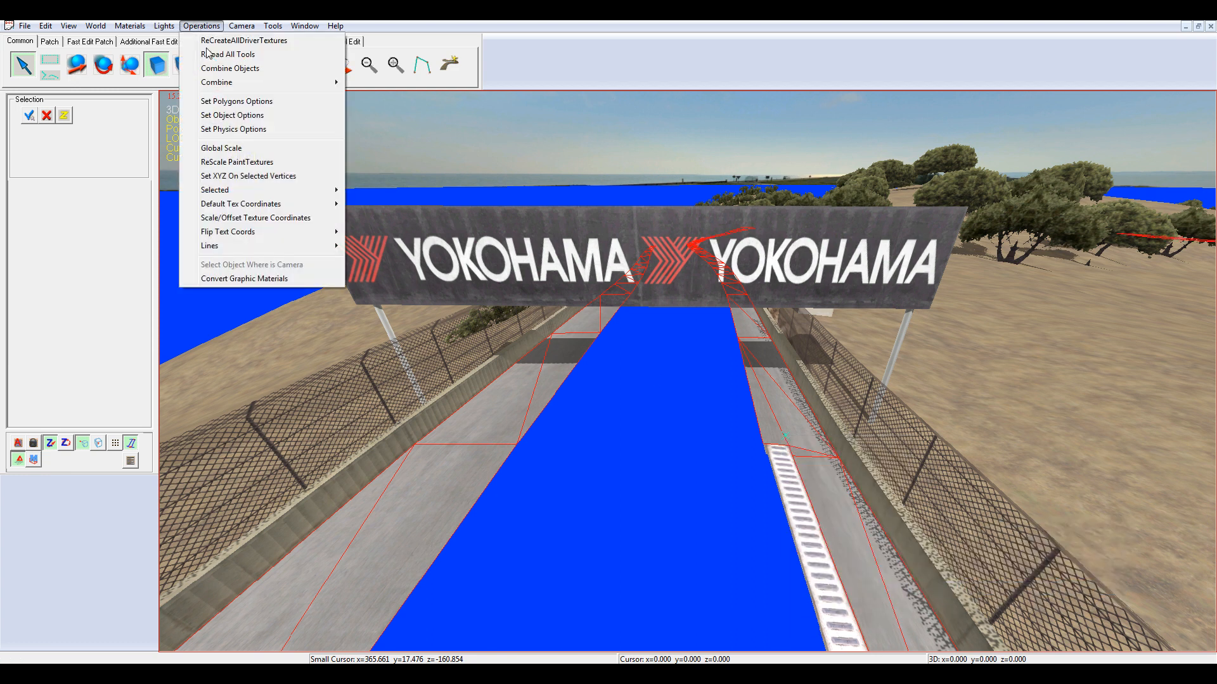
click(242, 115)
click(462, 368)
click(482, 387)
click(480, 398)
click(350, 434)
click(593, 513)
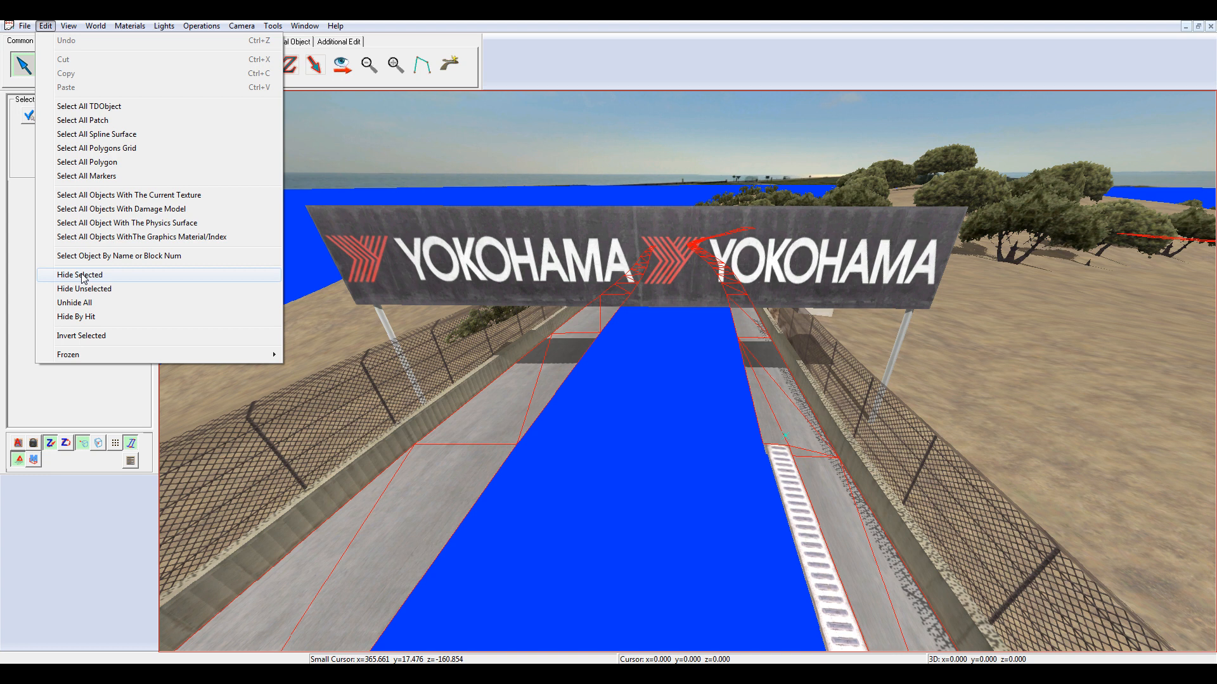
Hide the grey shoulders, and select all objects sharing the texture of the white ribbed curb before the Yokohama bridge
click(80, 275)
click(783, 475)
right_click(783, 475)
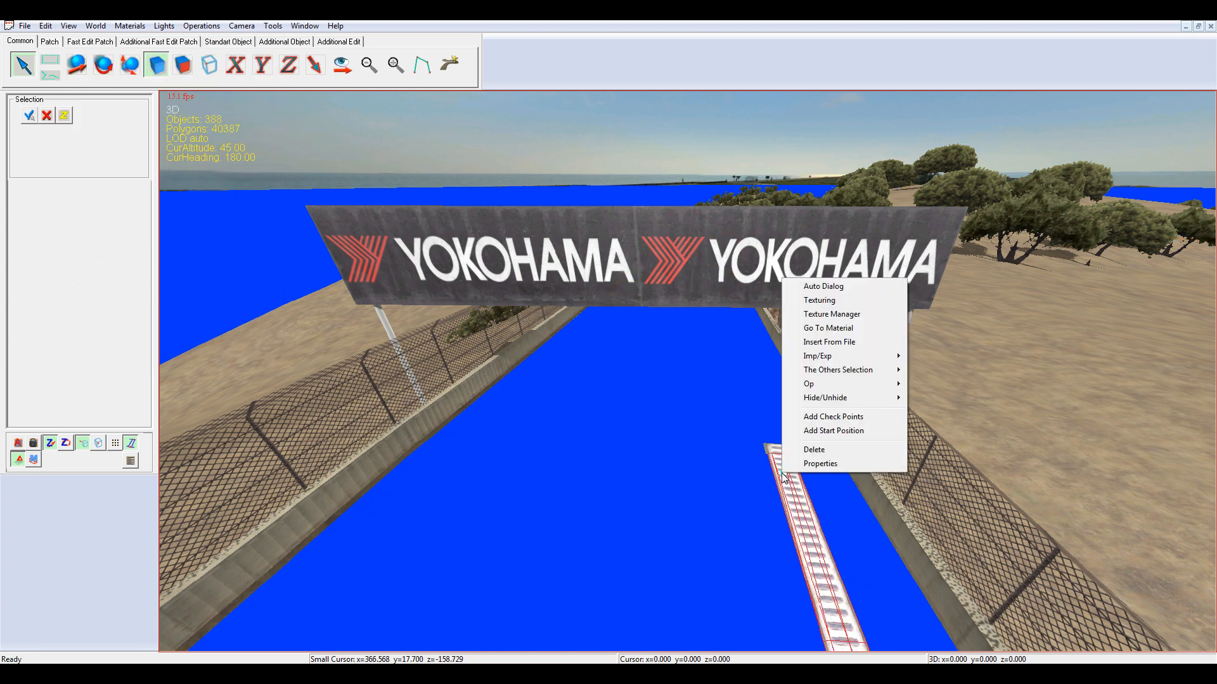
mouse_move(846, 372)
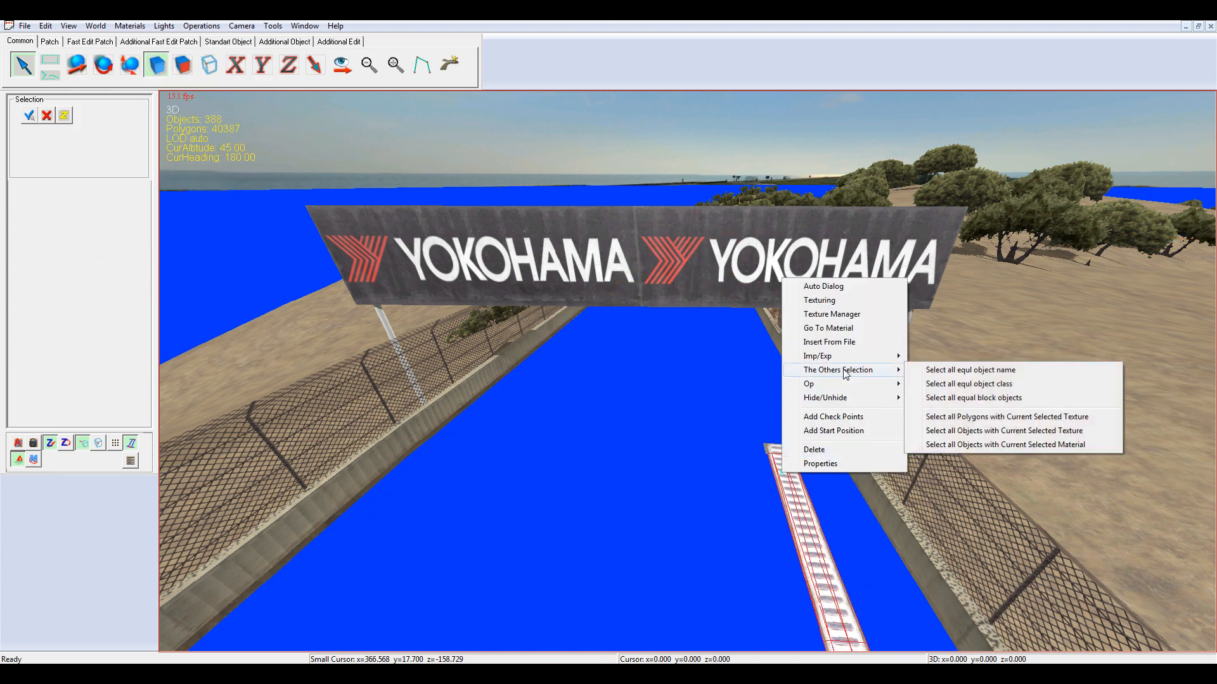
click(962, 435)
Set the physics surface of the selected white ribbed curbs to Curb and enable their physics
click(193, 28)
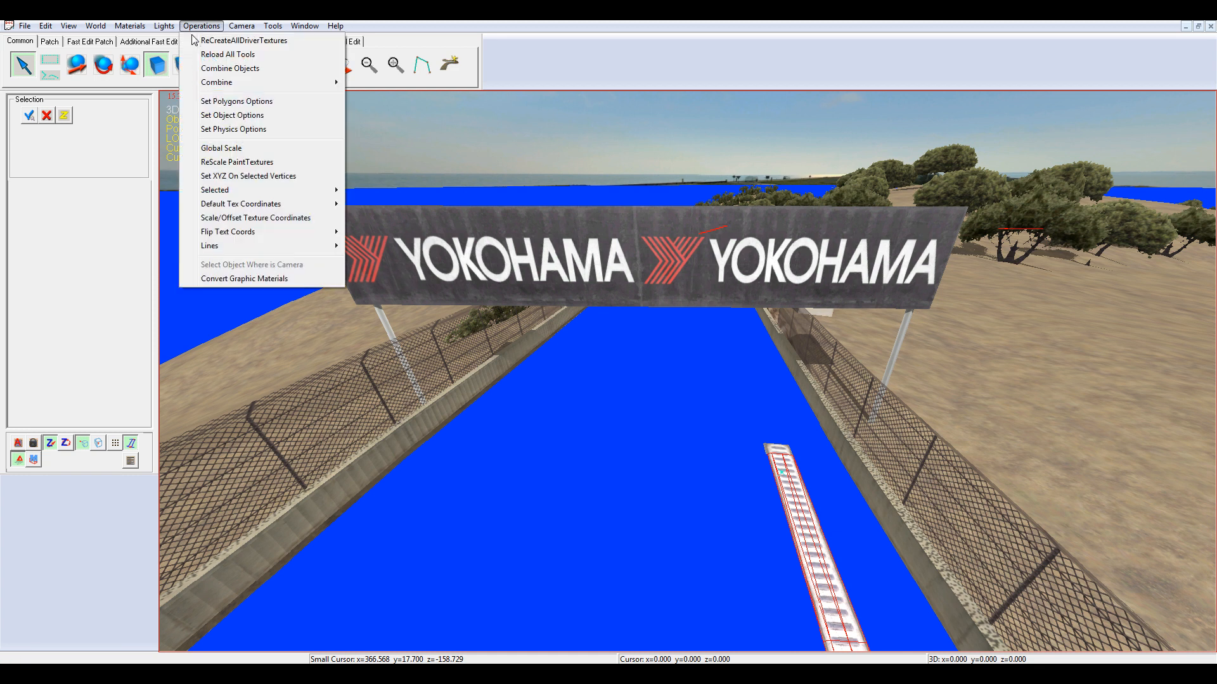
click(225, 101)
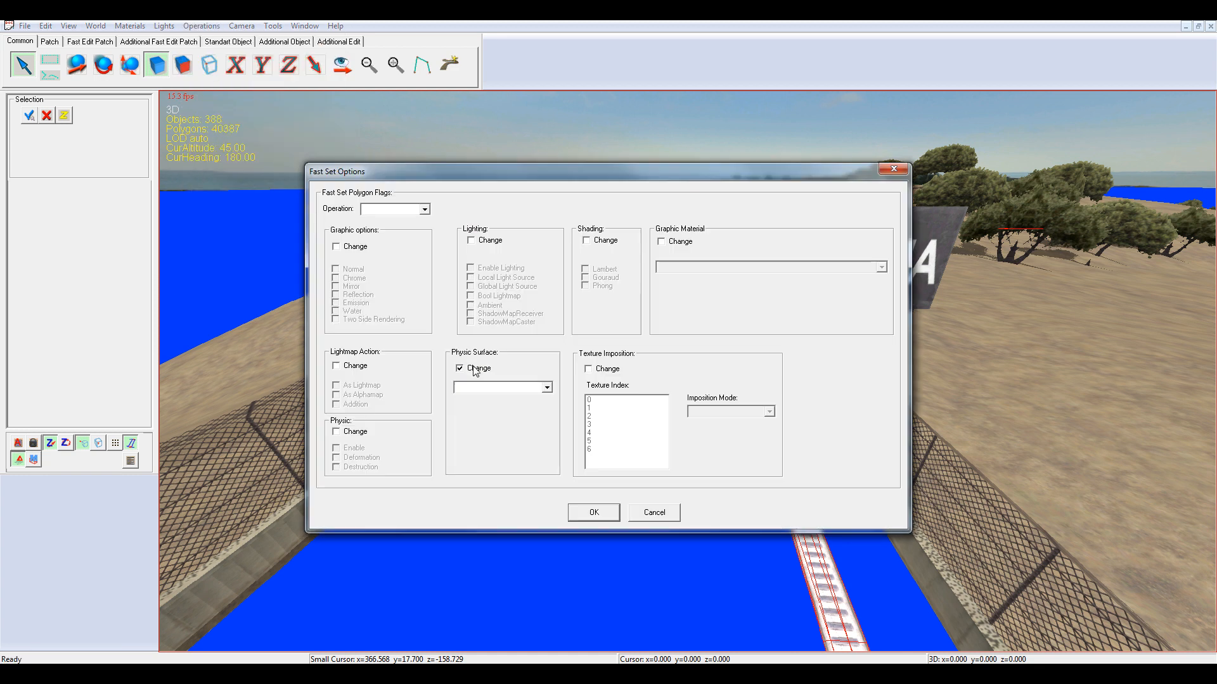
click(470, 369)
click(482, 387)
click(482, 440)
click(355, 432)
click(358, 448)
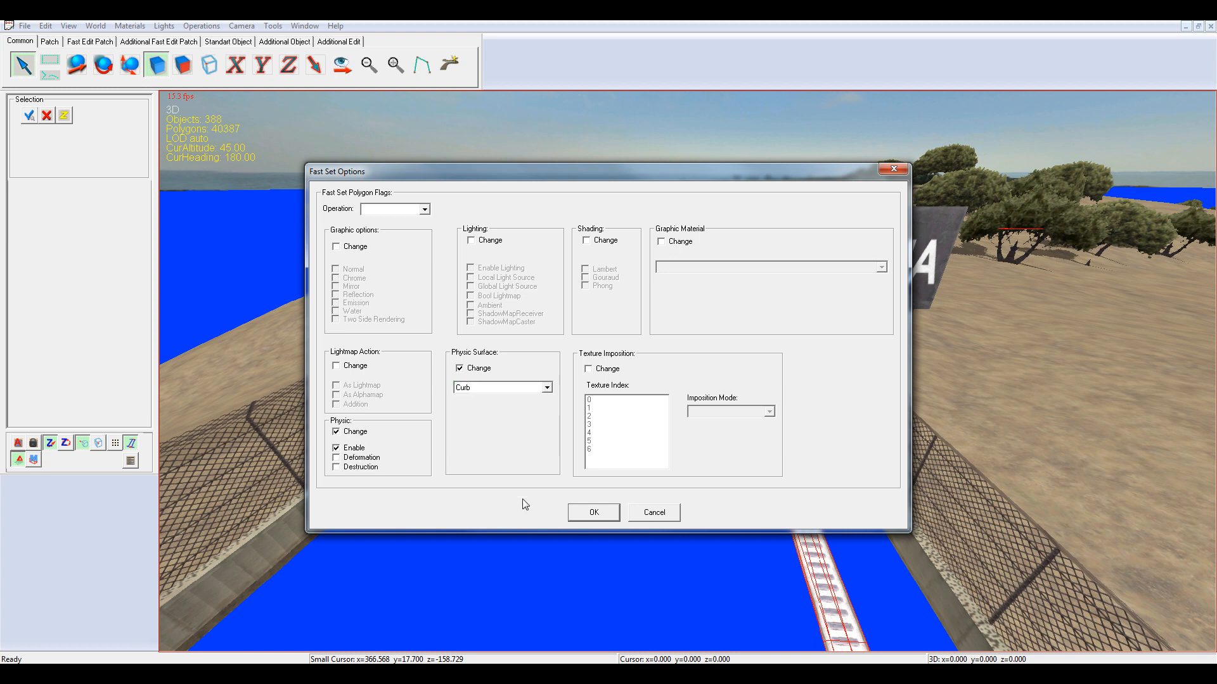
click(593, 512)
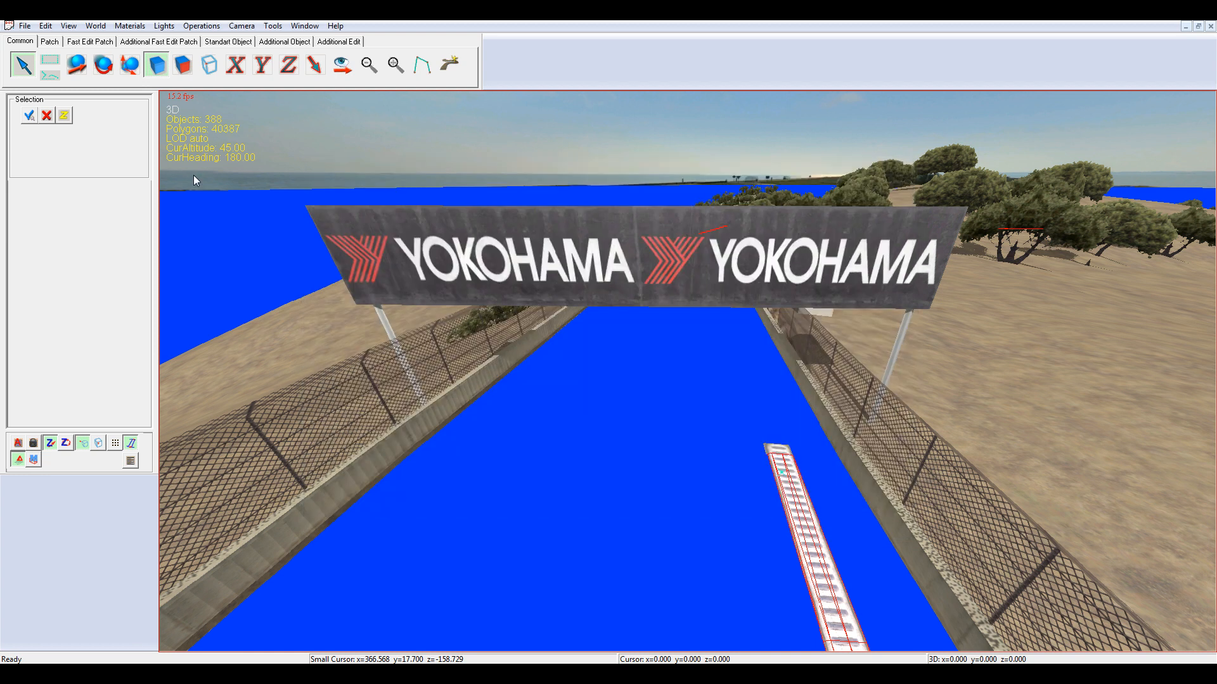
Hide the white ribbed curbs, and select all objects sharing the texture of the concrete walls lining the track beyond the Yokohama bridge
click(45, 26)
click(100, 277)
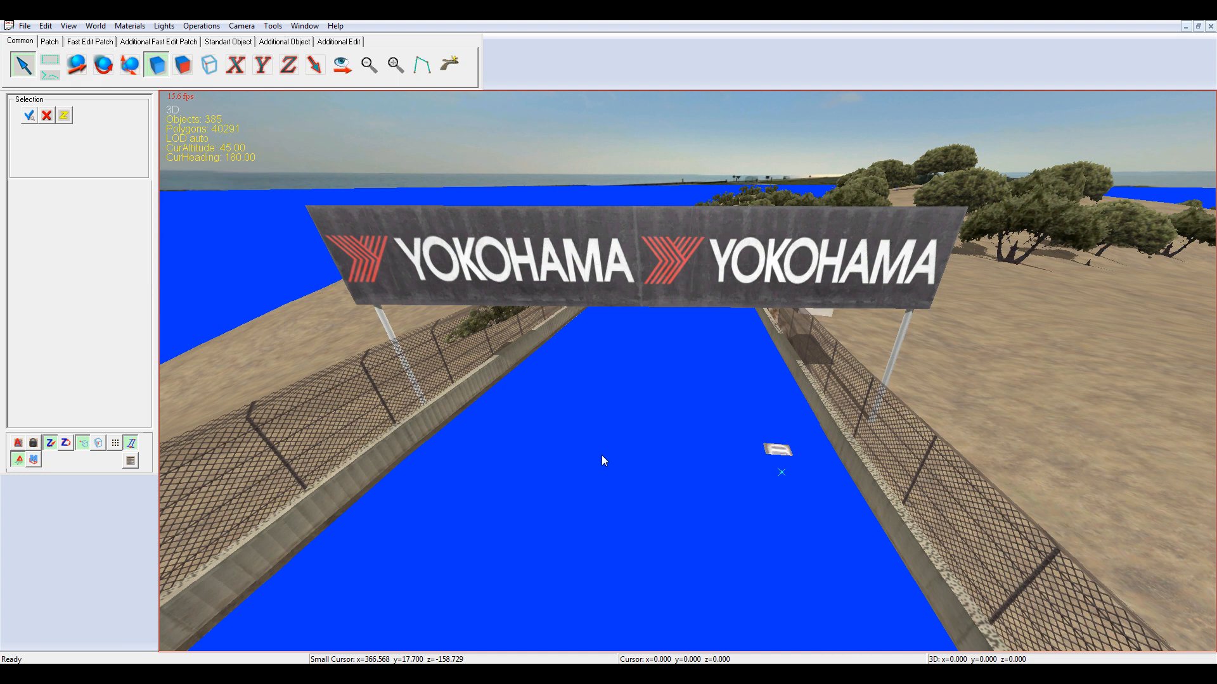
scroll(606, 444, down, 3)
scroll(605, 443, up, 5)
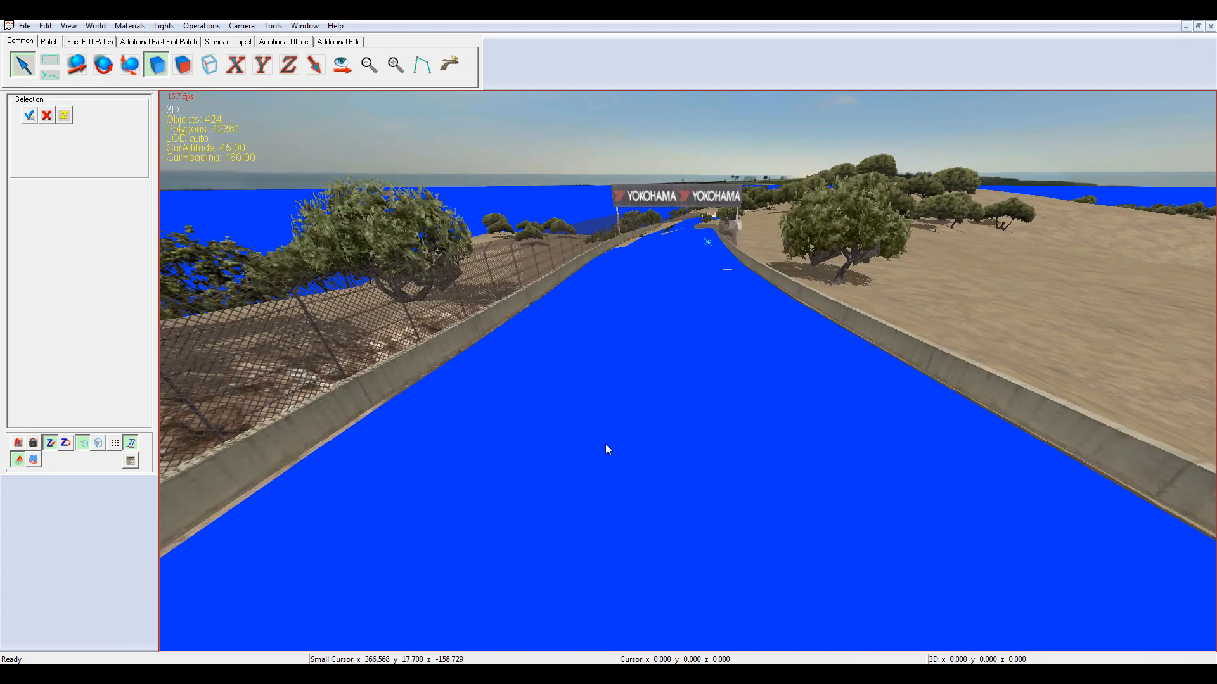
scroll(606, 444, up, 5)
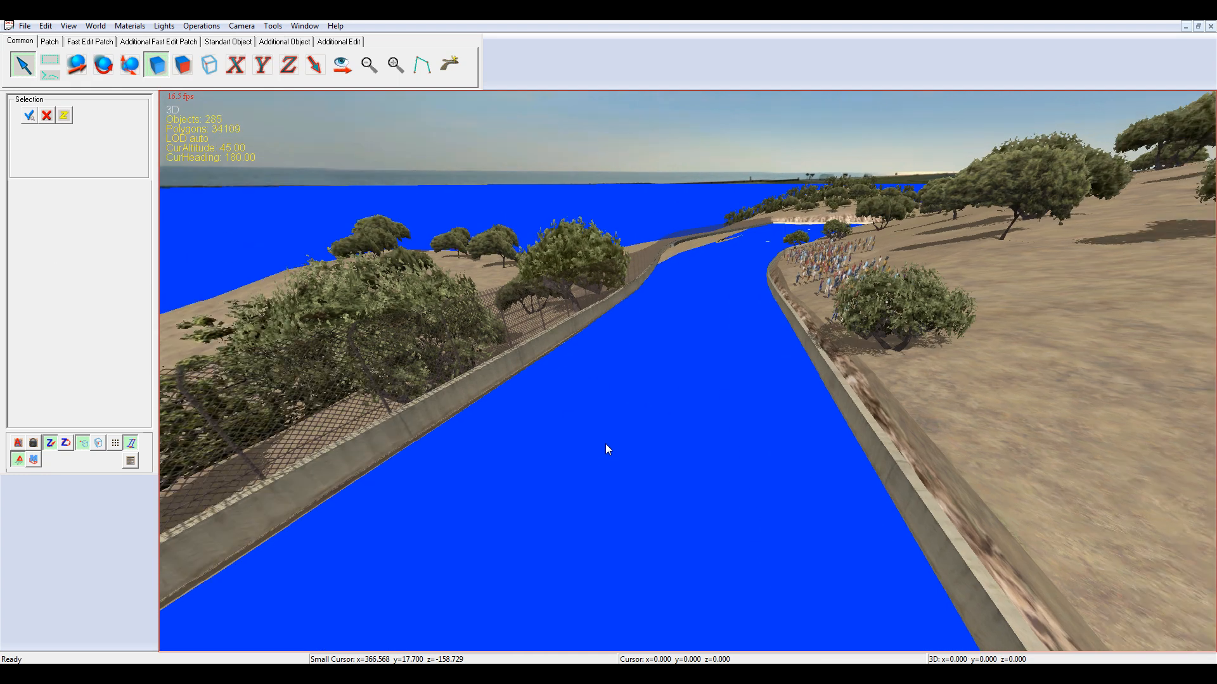
click(549, 353)
right_click(550, 352)
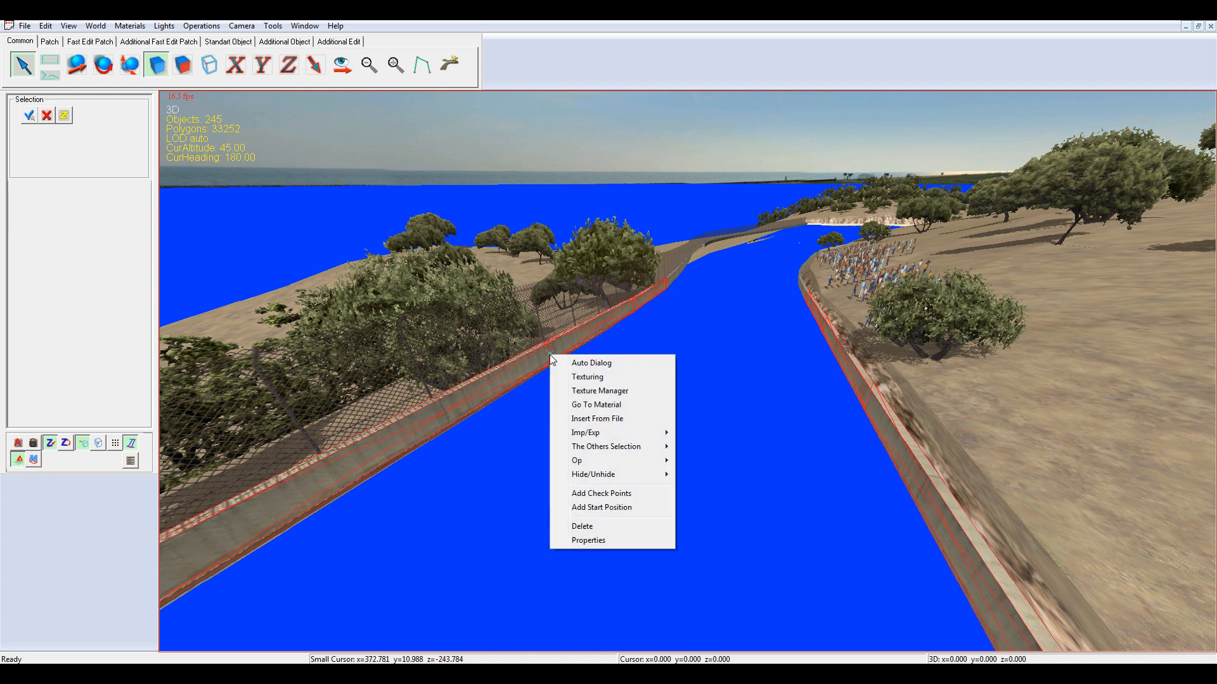
mouse_move(612, 452)
click(742, 507)
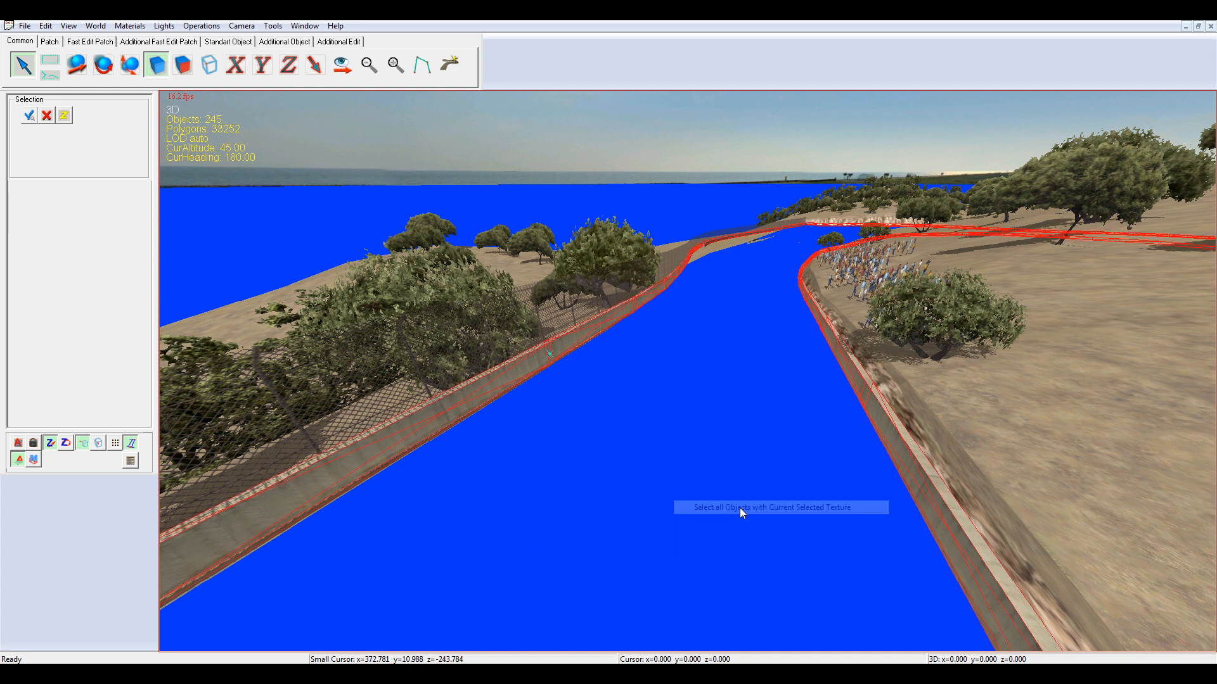
Set the physics surface of the selected concrete walls to Asphalt and enable their physics
click(201, 26)
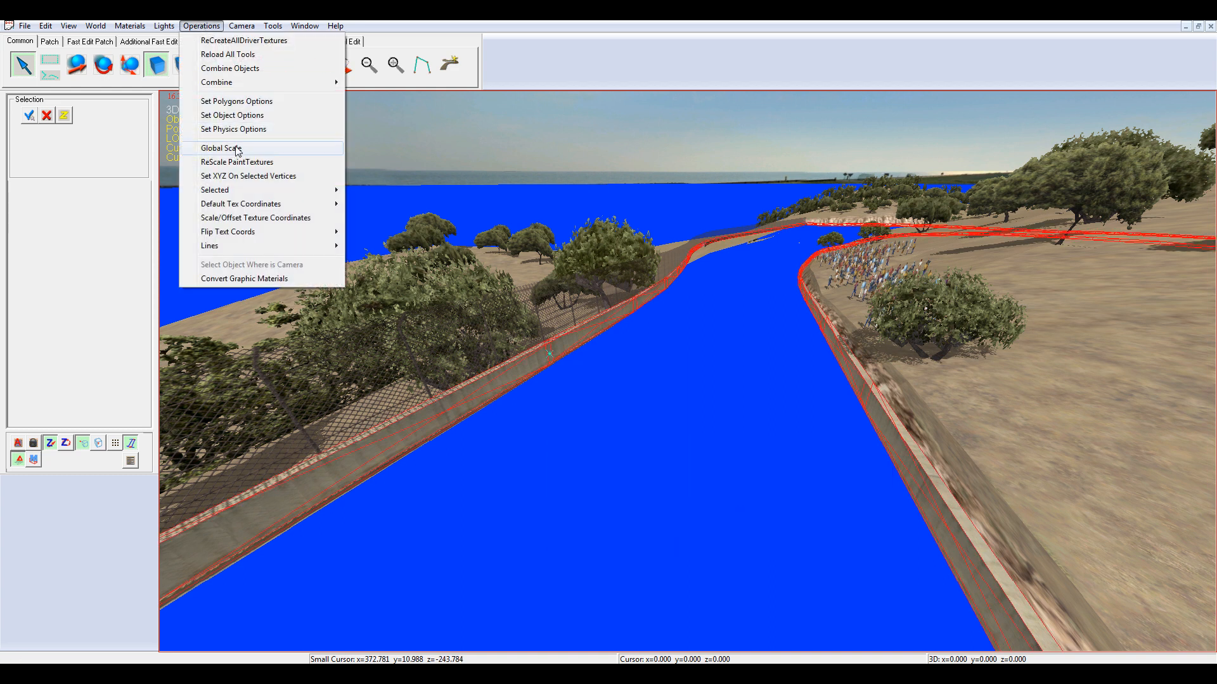
click(240, 101)
click(459, 369)
click(469, 388)
click(468, 399)
click(358, 434)
click(350, 451)
click(605, 514)
Hide the selected concrete walls along the track
click(45, 26)
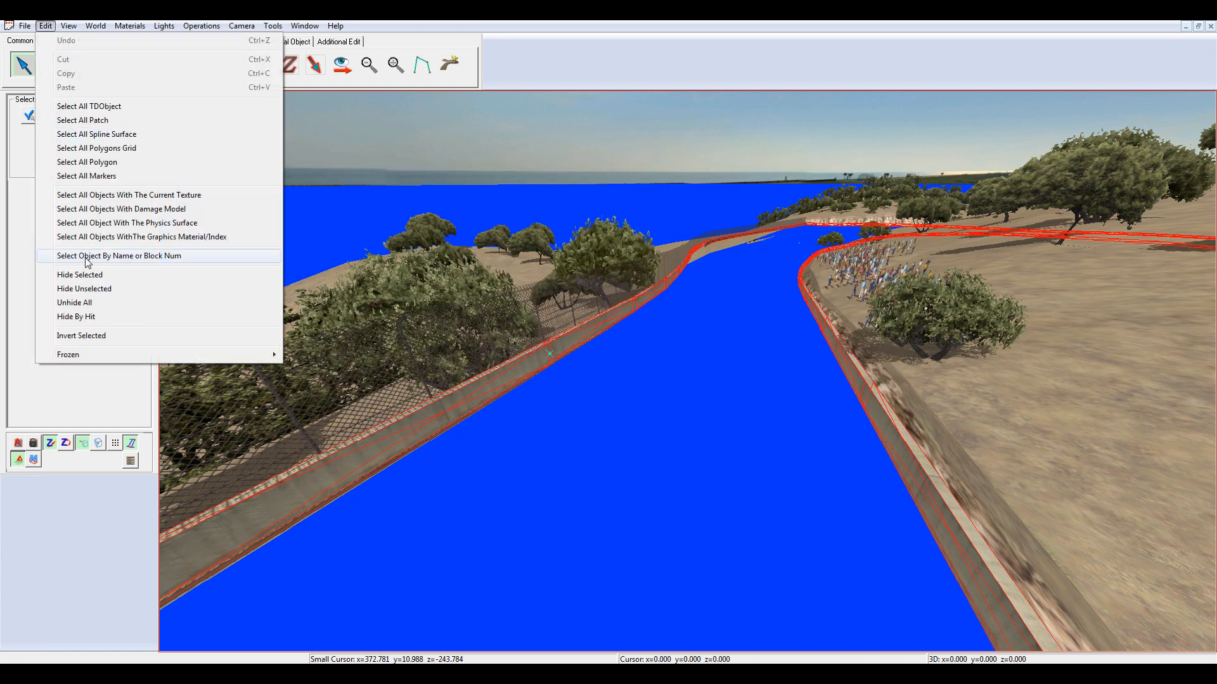
click(79, 275)
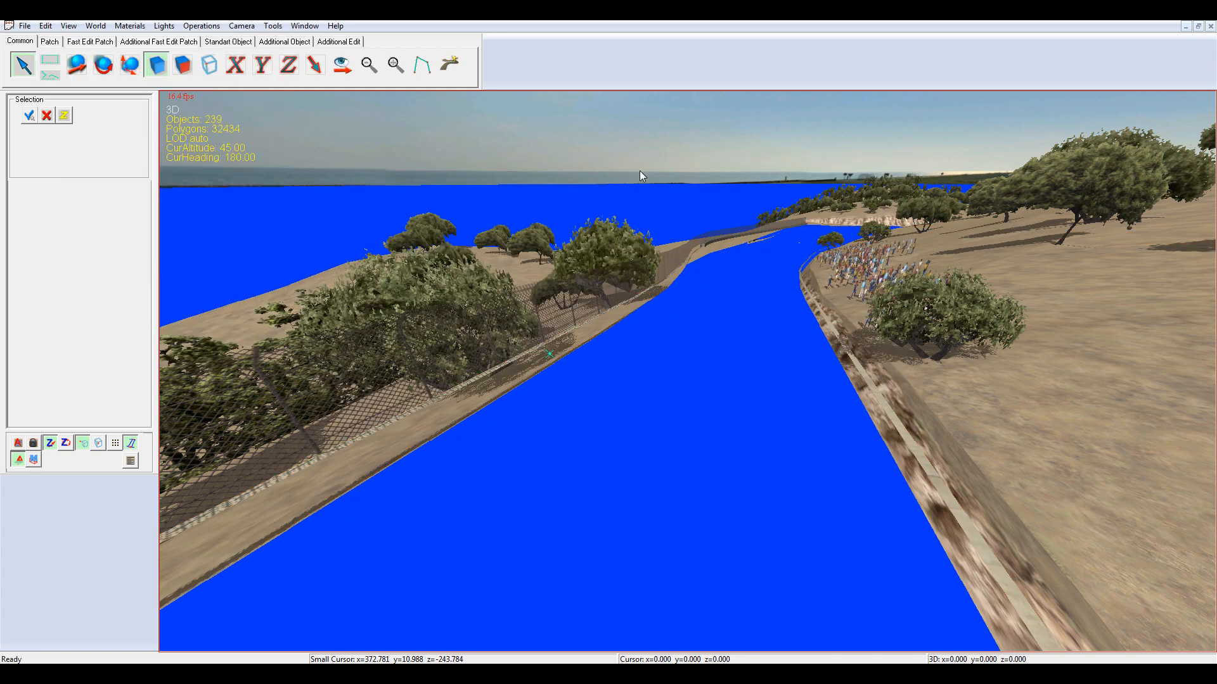
key(Up)
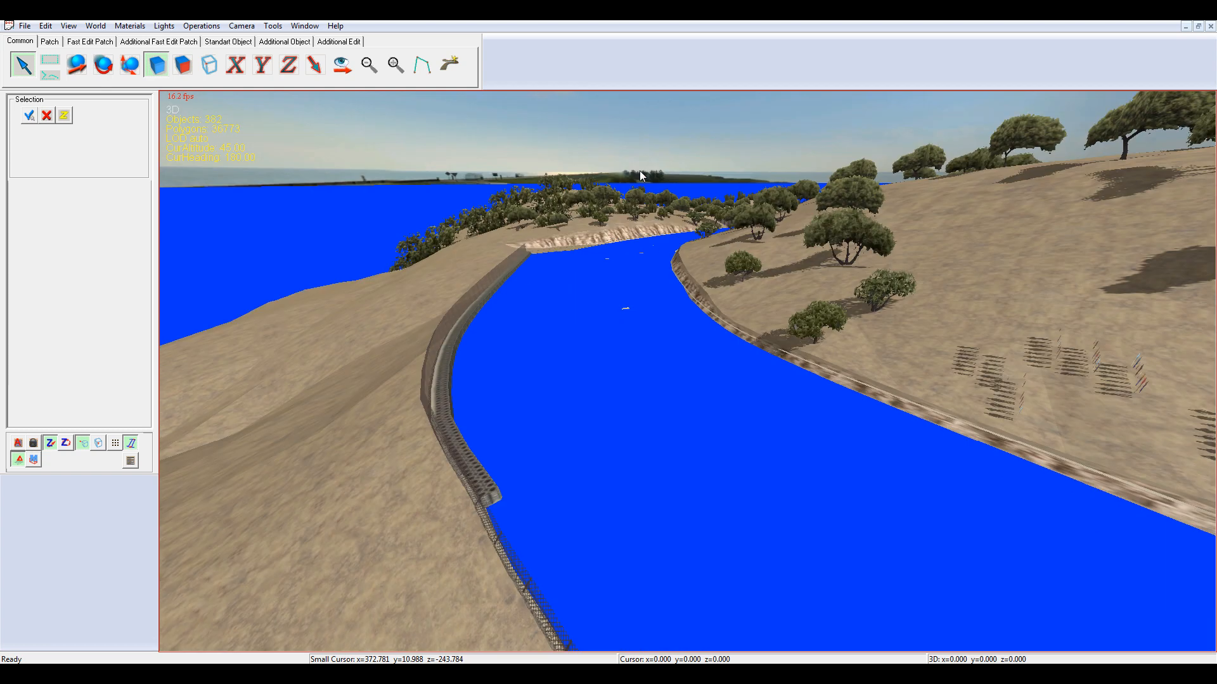
key(Up)
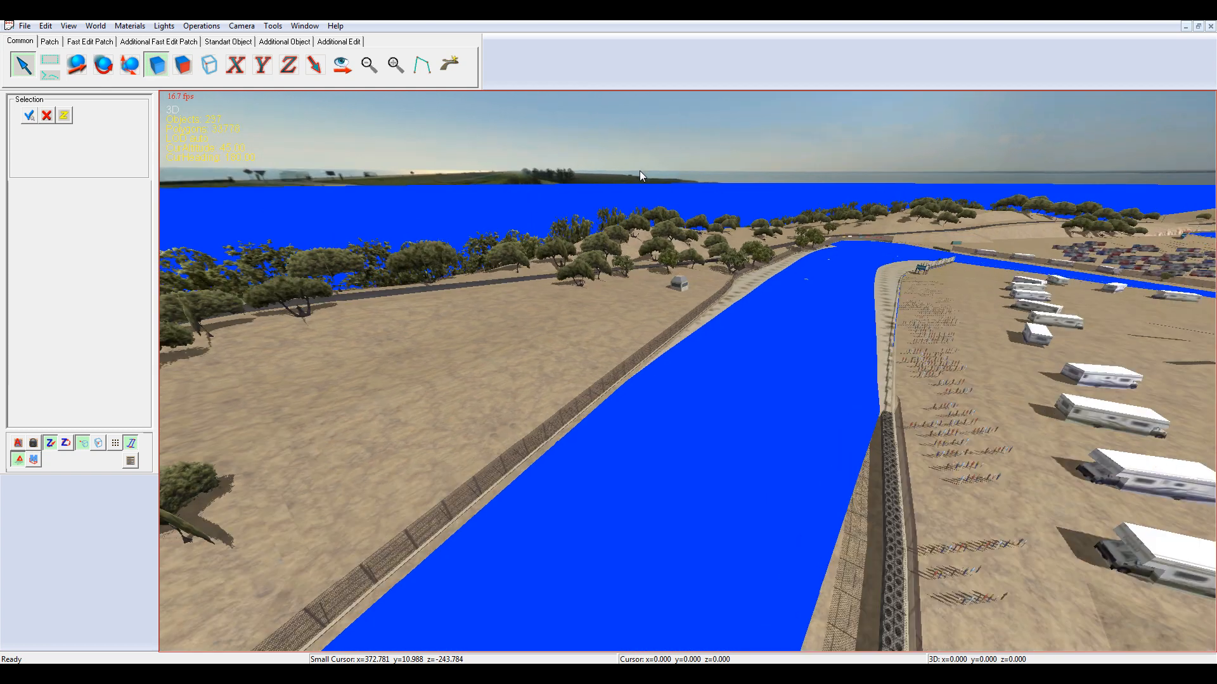
key(Up)
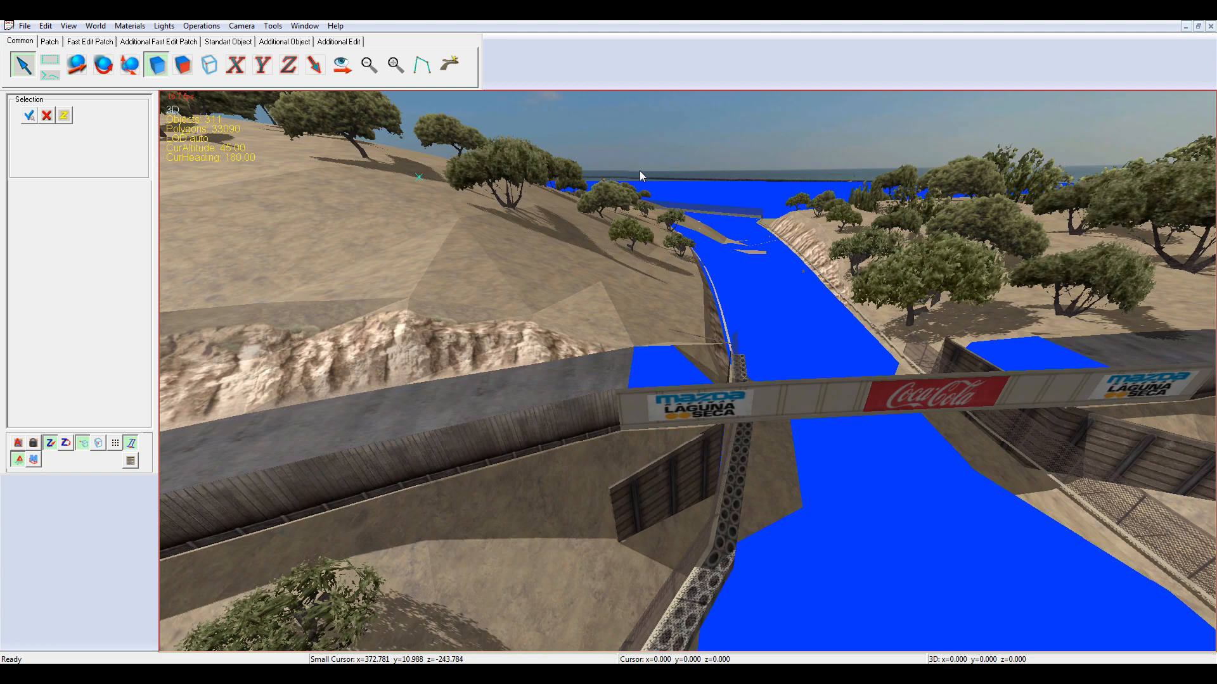
key(Up)
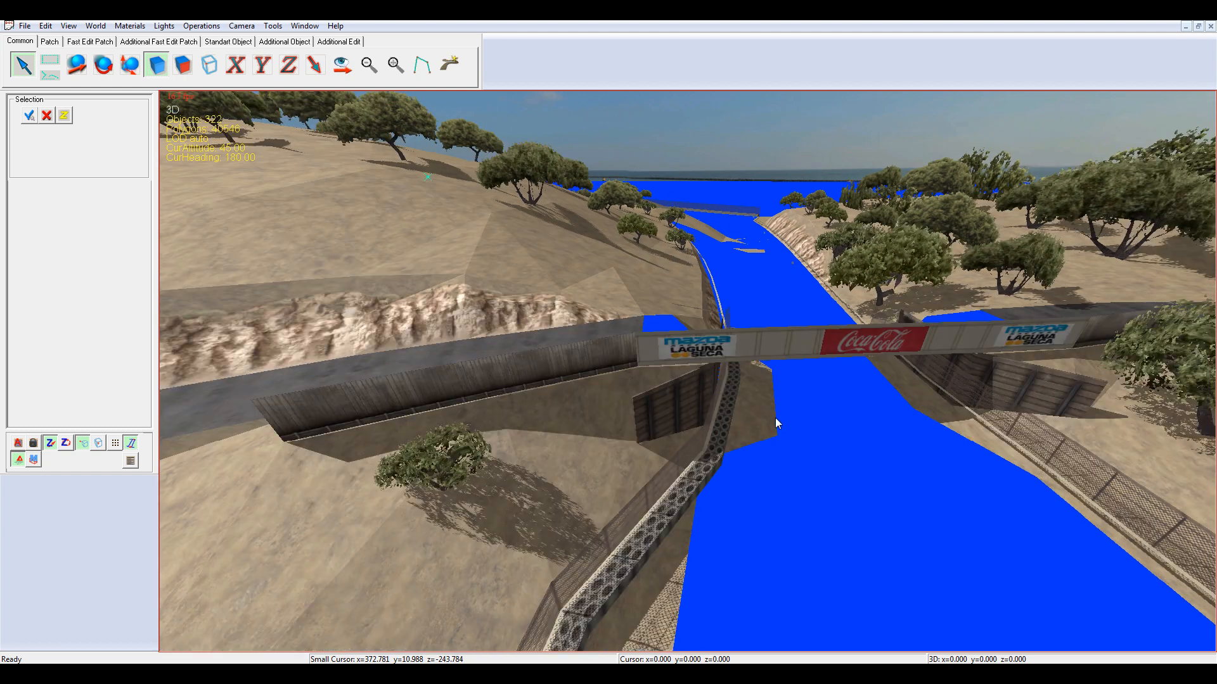
click(771, 414)
right_click(770, 415)
mouse_move(835, 506)
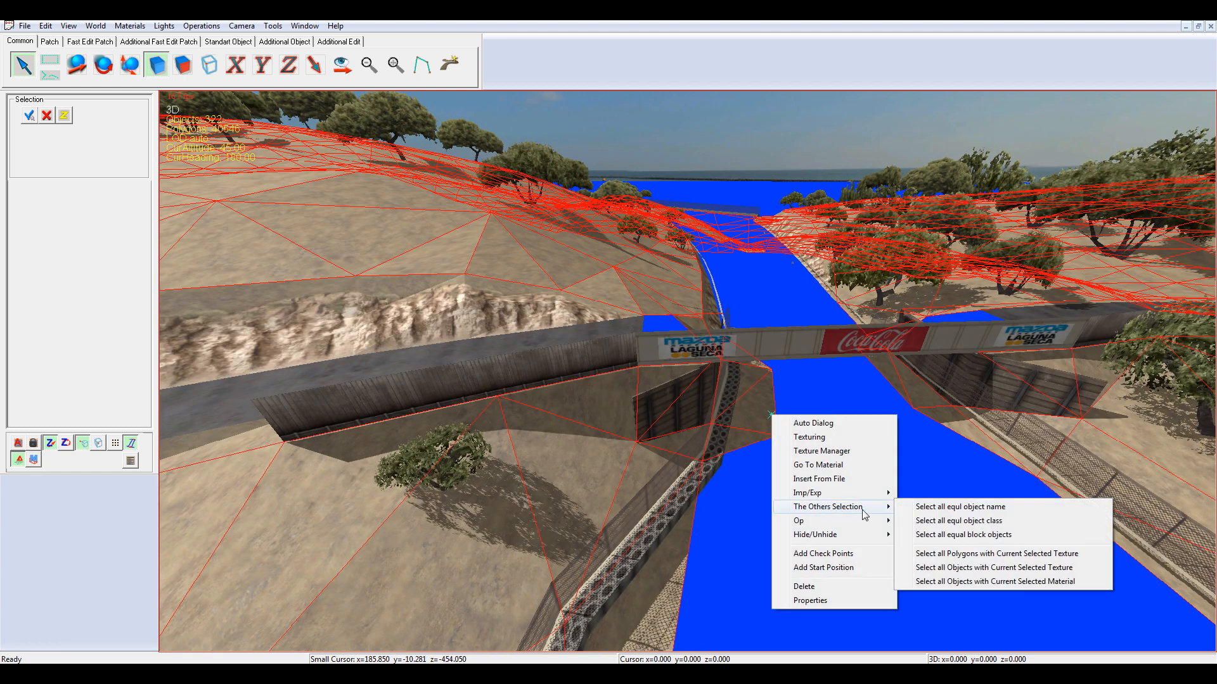
click(963, 557)
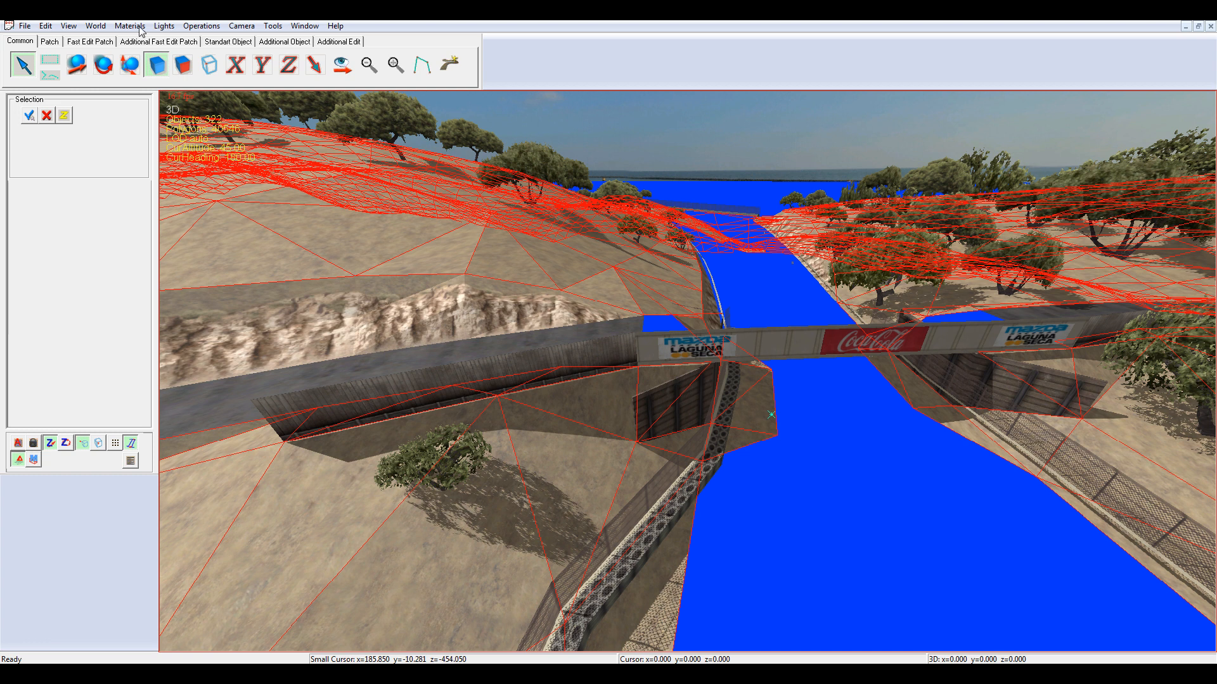
click(723, 166)
Select all objects sharing the texture of the spotted sand run-off in front of the Yokohama, FedEx and Coca-Cola billboards
key(Down)
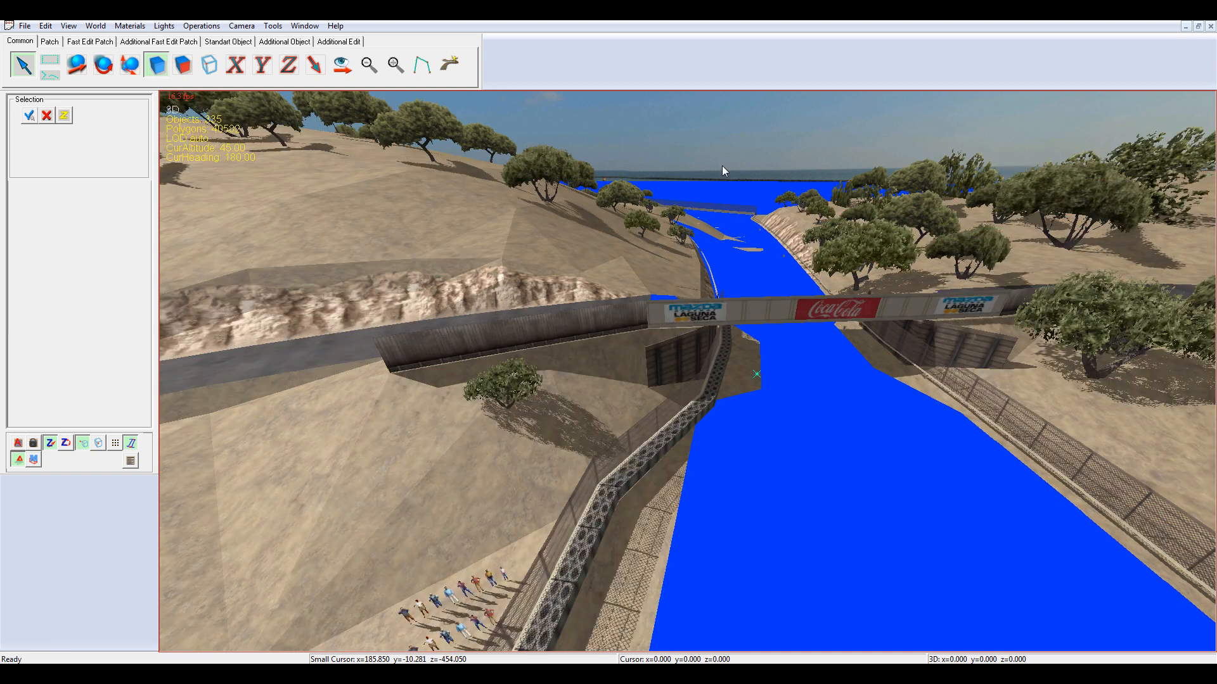
key(Down)
key(Down)
key(Down)
key(Down)
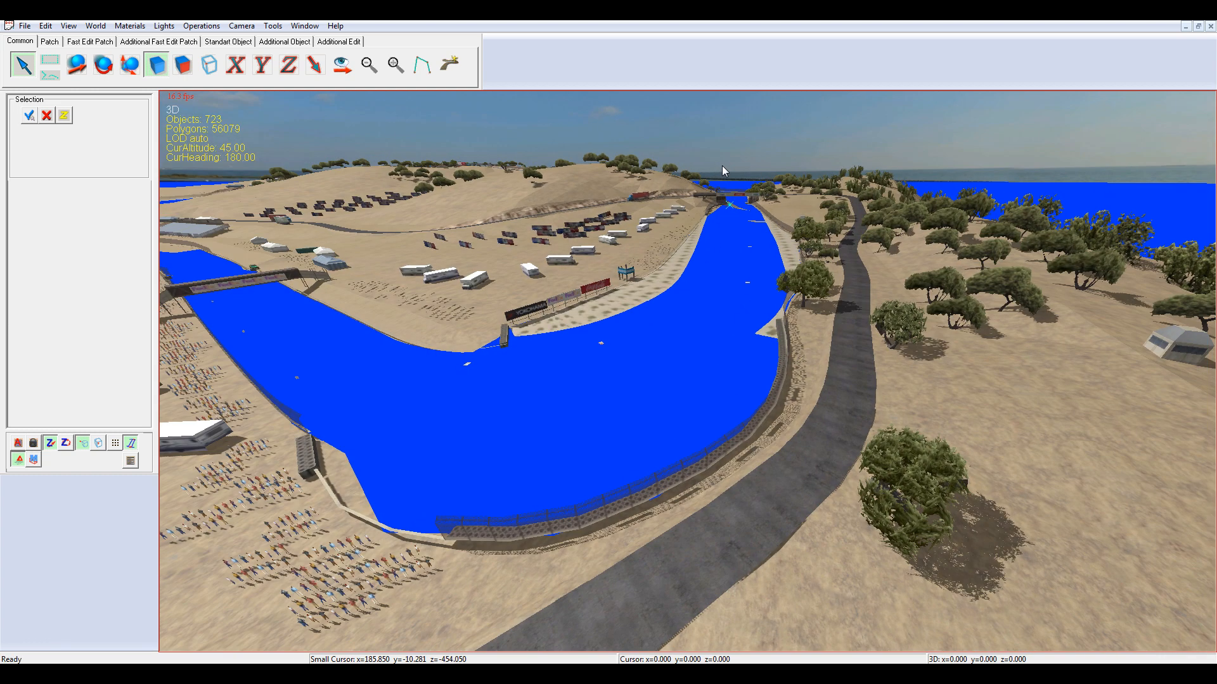
key(Left)
key(Left)
key(Left)
key(Left)
key(Up)
key(Up)
key(Up)
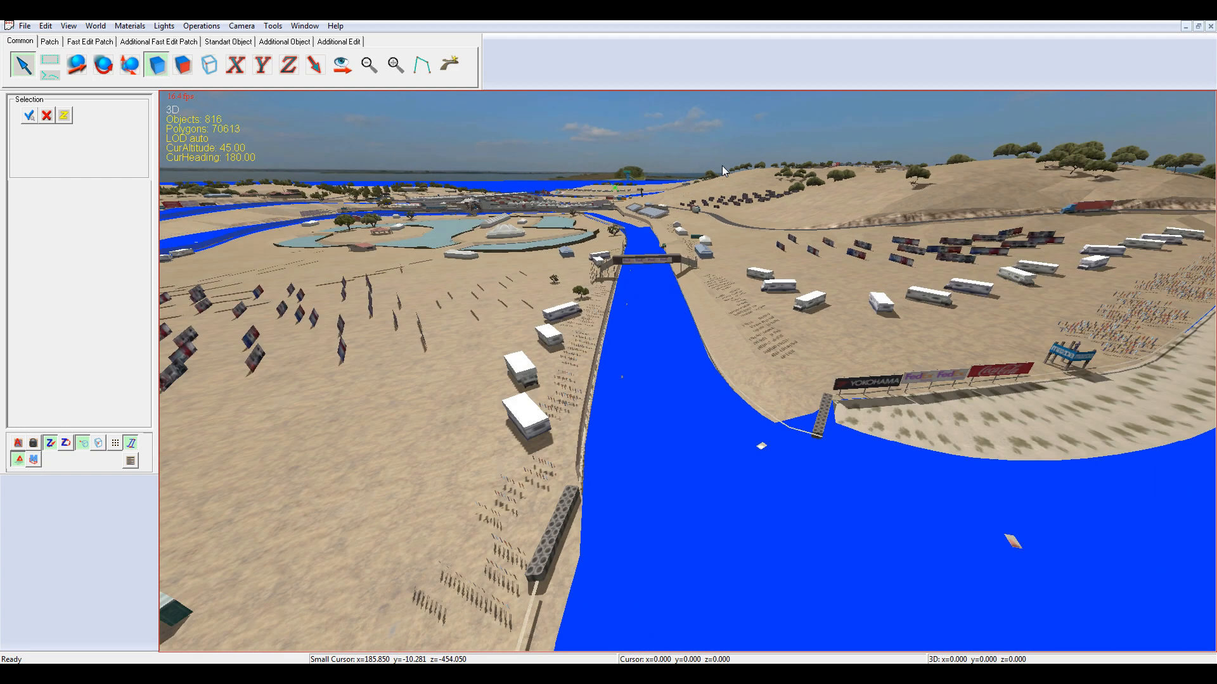
key(Down)
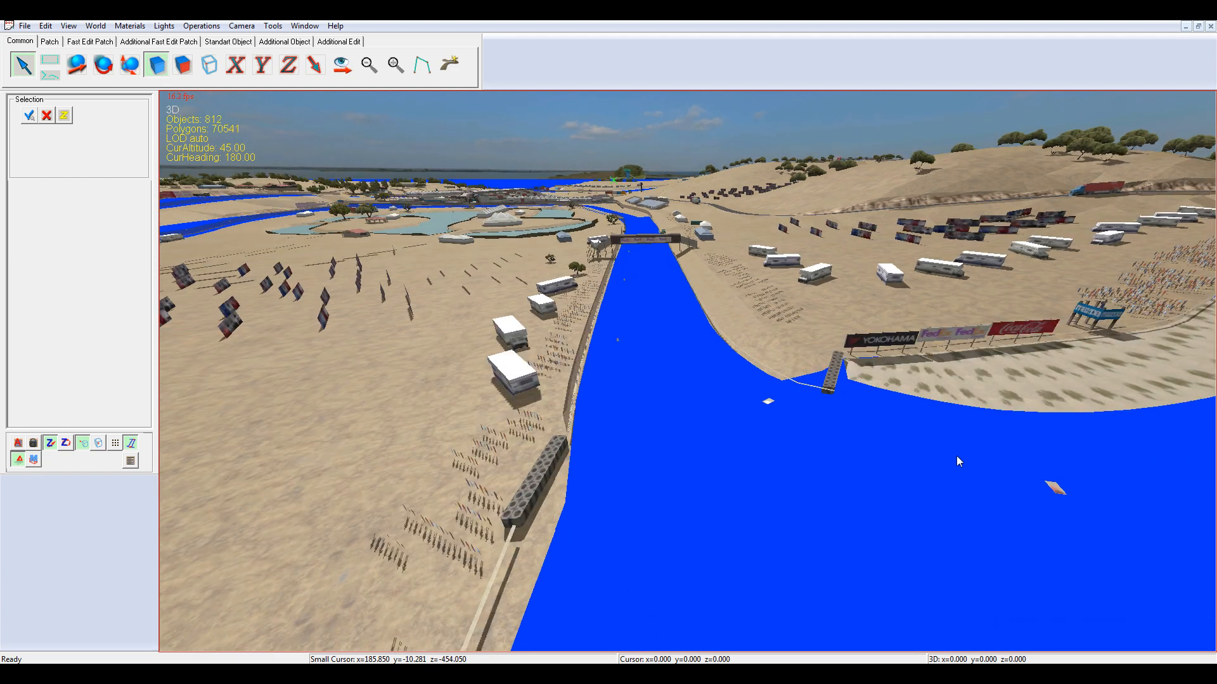
click(1020, 389)
right_click(1020, 389)
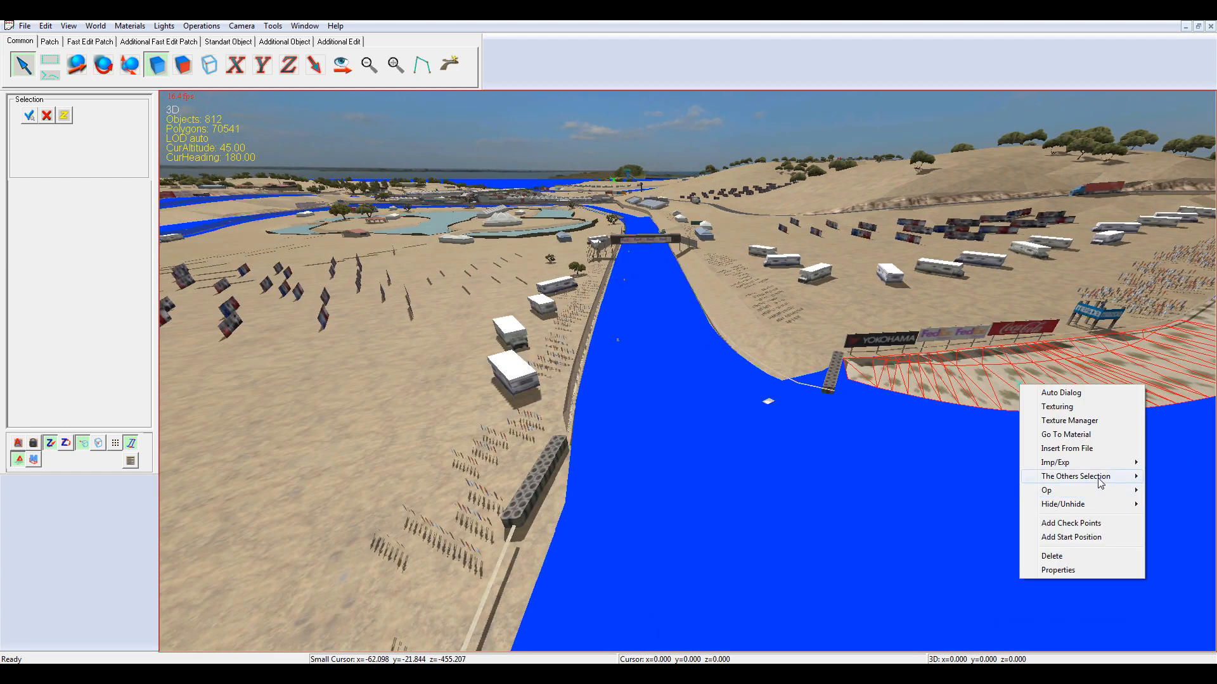
mouse_move(1134, 477)
click(982, 537)
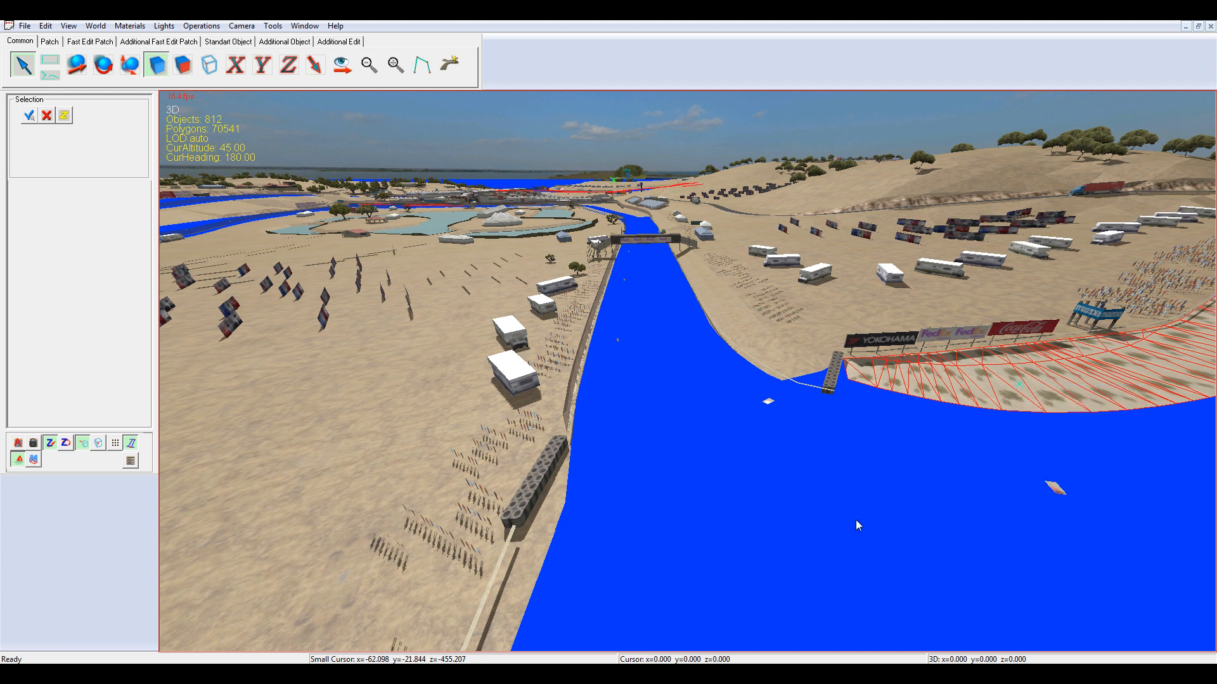
Set the physics surface of the selected sand run-off areas to Gravel and enable their physics
click(202, 25)
click(243, 100)
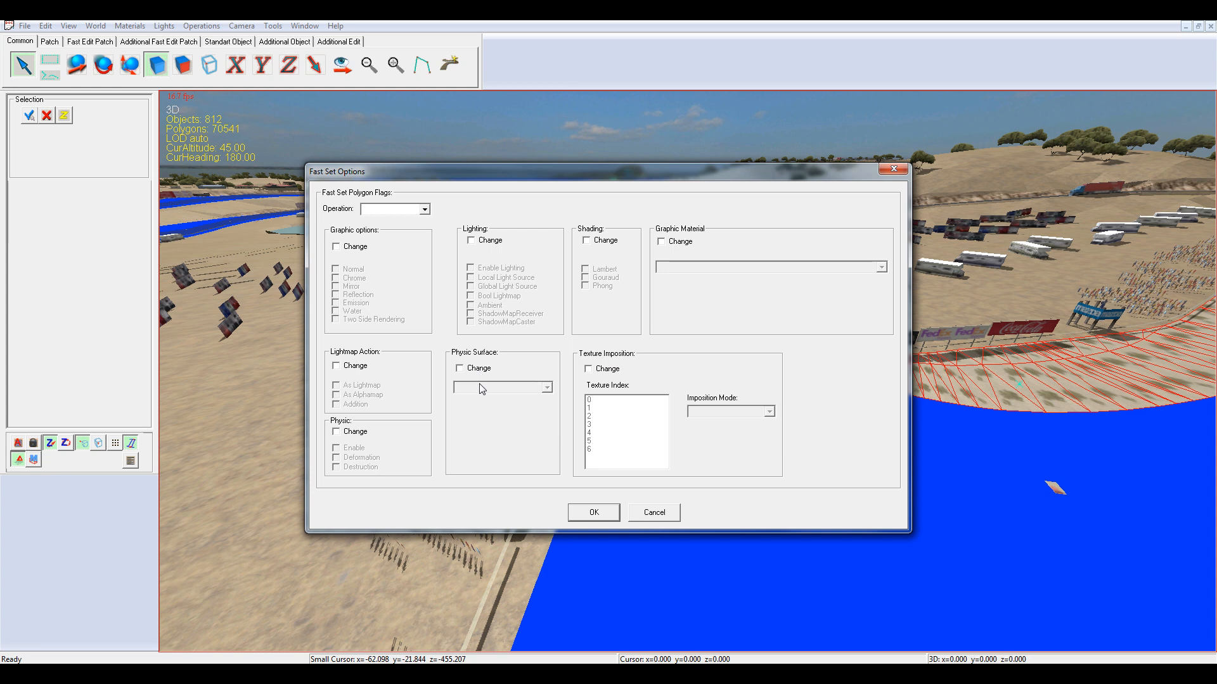
click(480, 374)
click(485, 388)
click(483, 400)
click(485, 388)
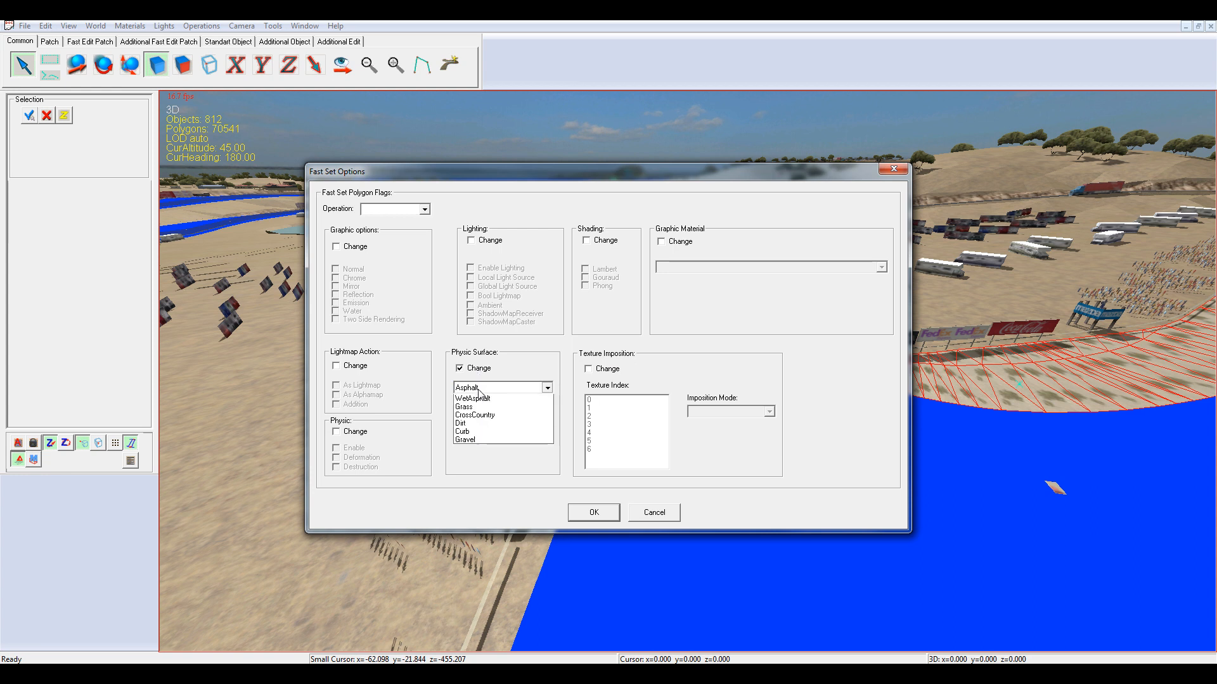
click(486, 459)
click(484, 388)
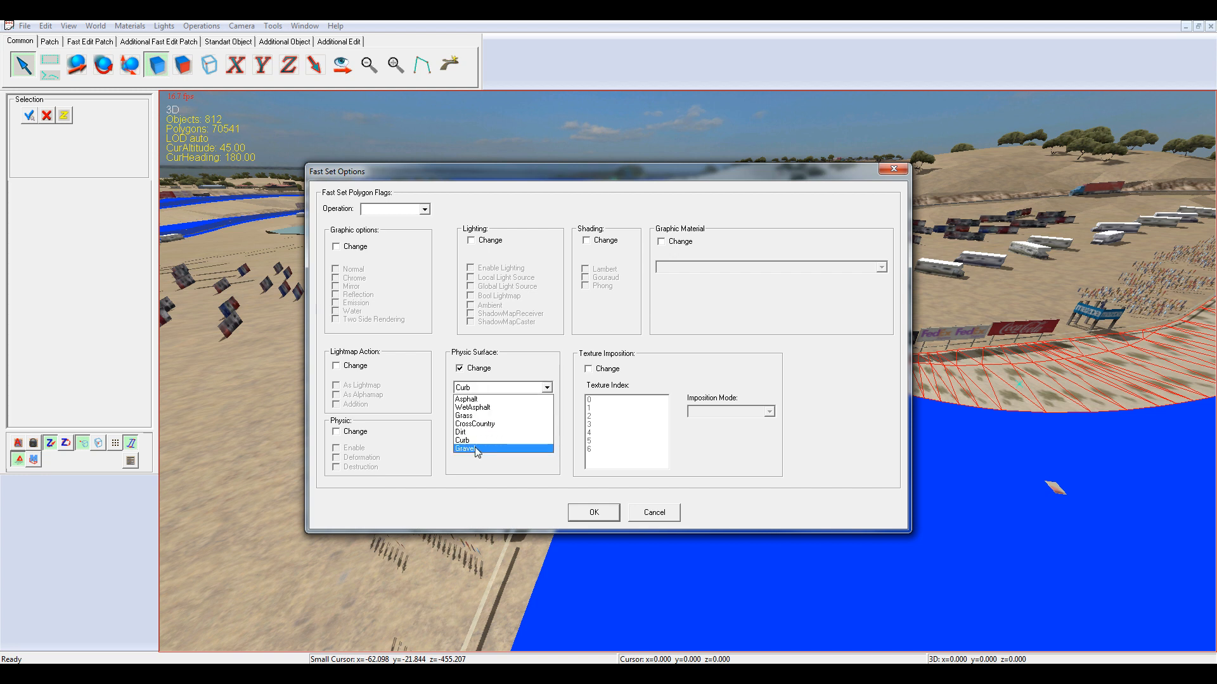
click(478, 451)
click(352, 431)
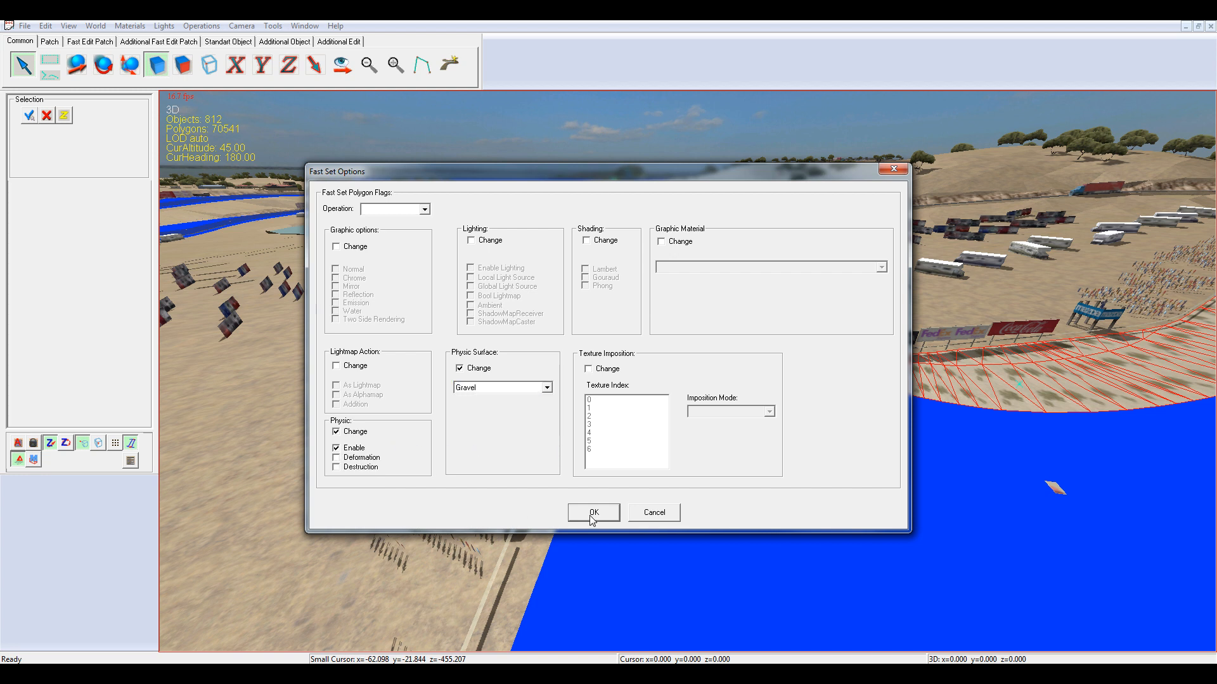
click(593, 512)
Hide the selected sand run-off areas, and select all objects sharing the texture of the sandy ground beside the track
click(46, 25)
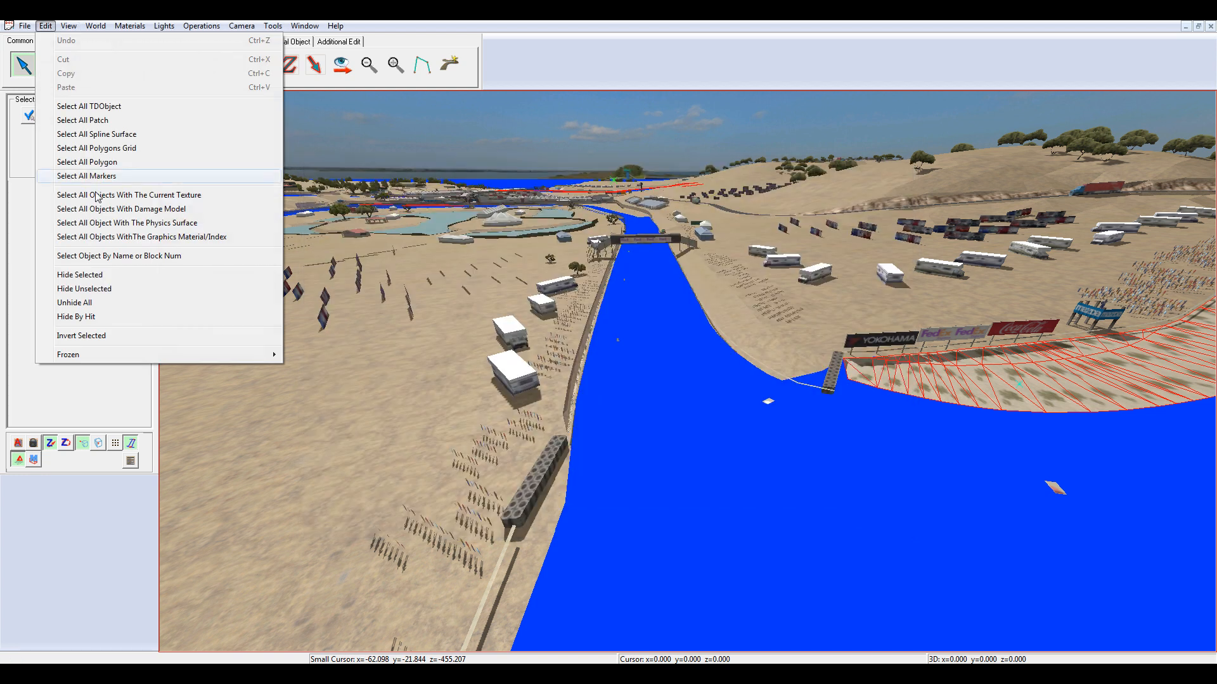
click(107, 276)
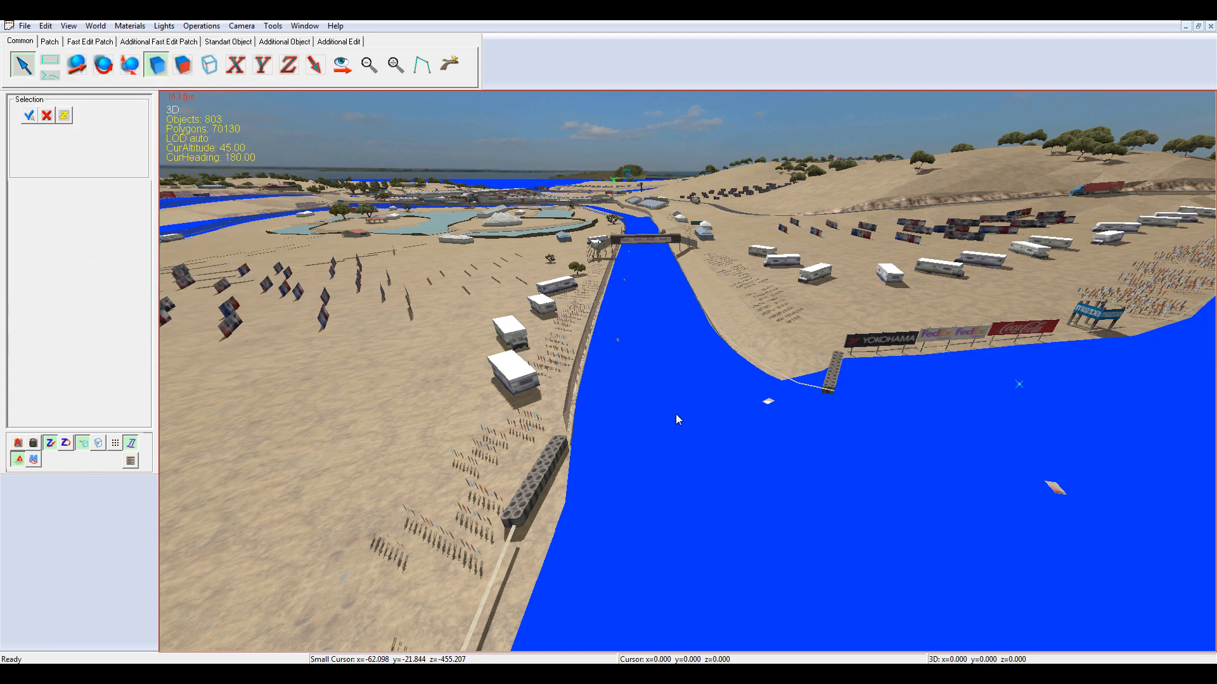
scroll(676, 413, up, 5)
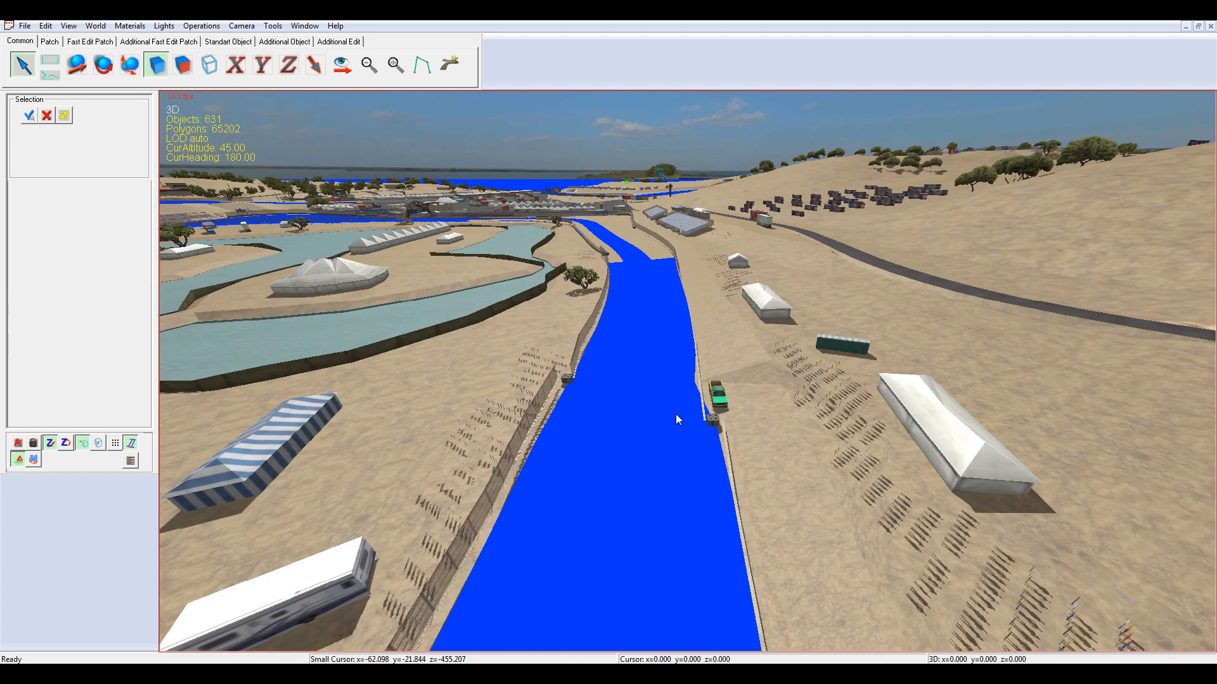
scroll(675, 414, down, 5)
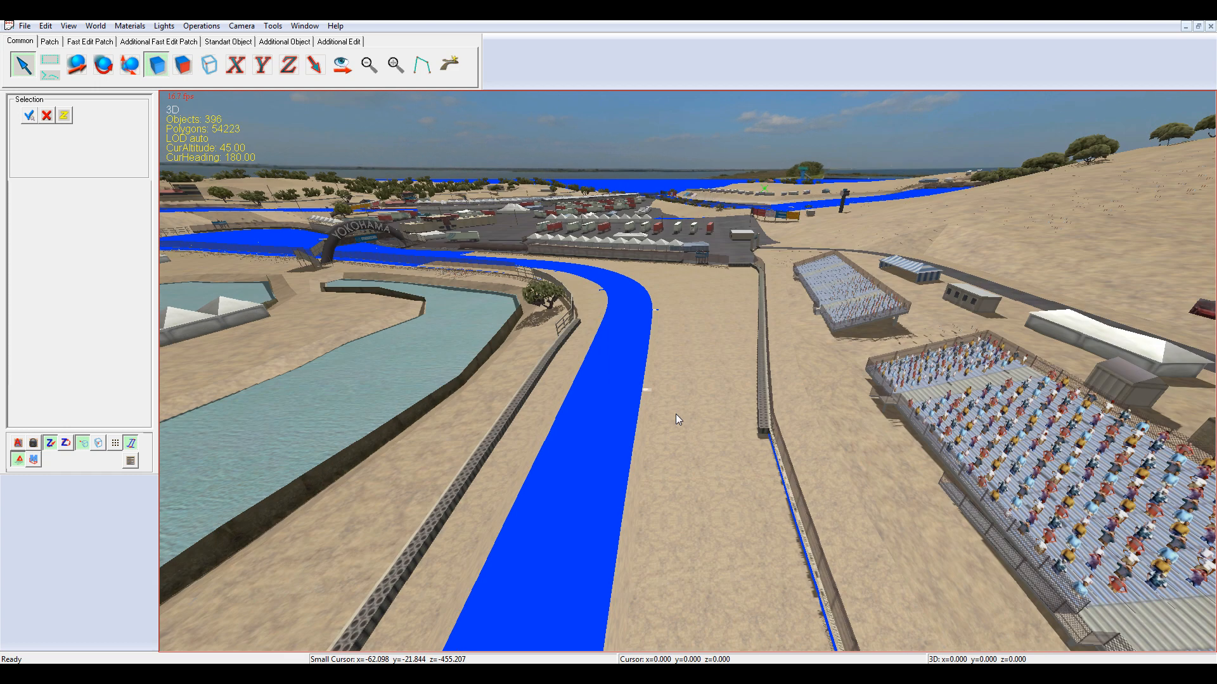
right_click(676, 413)
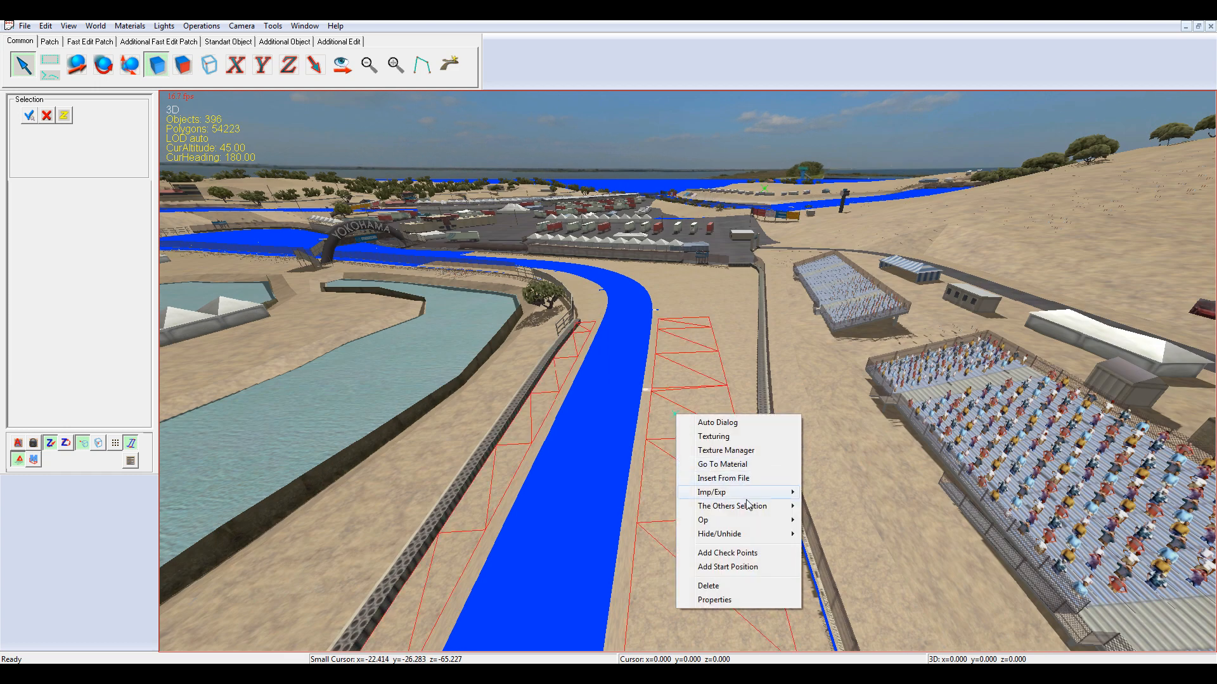
mouse_move(751, 508)
click(897, 567)
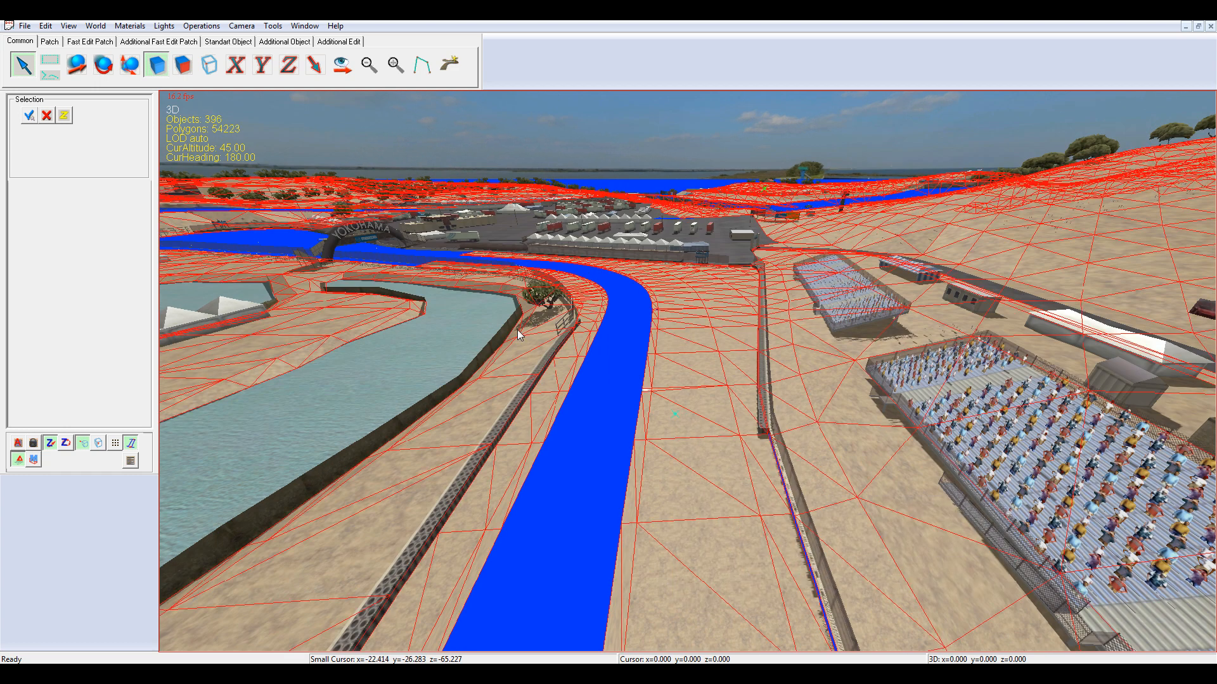
Set the physics surface of the selected sandy ground to Gravel and enable its physics
click(201, 25)
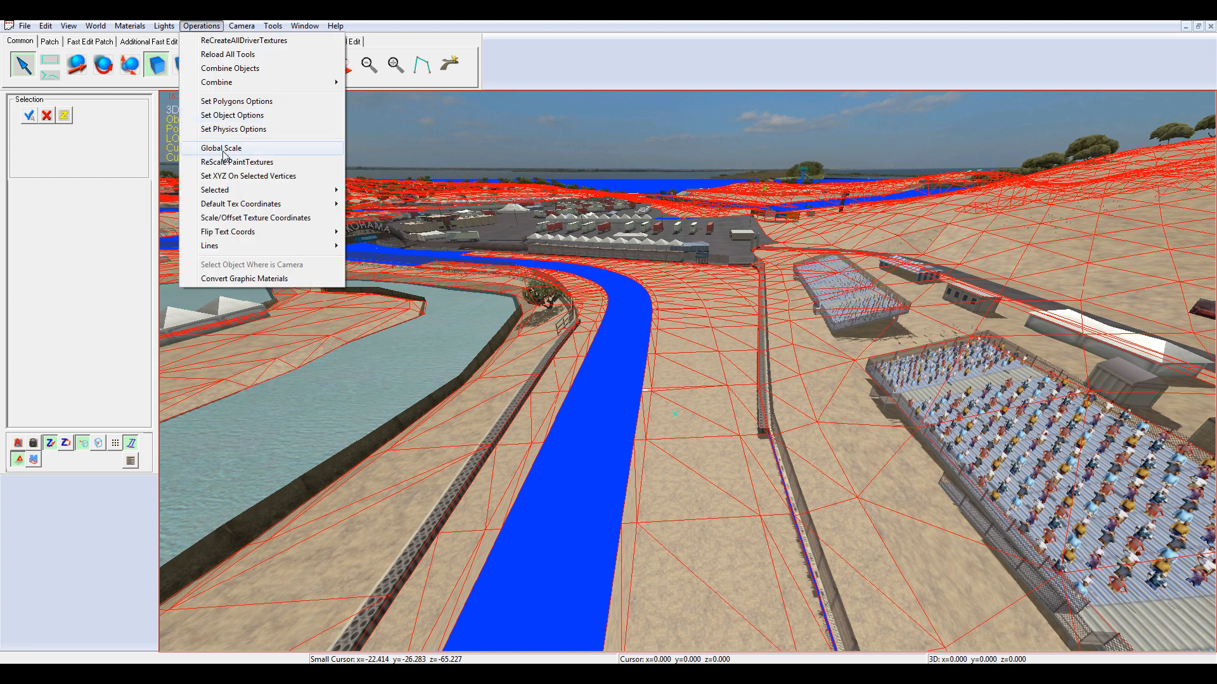
click(229, 106)
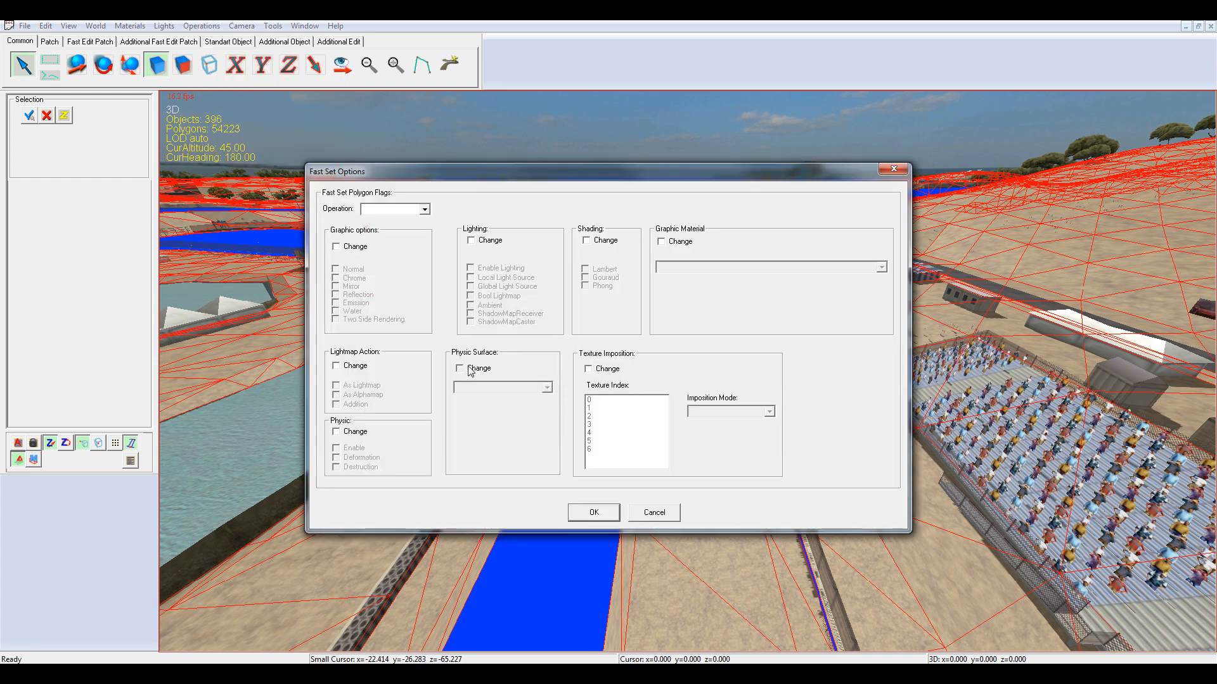
click(471, 368)
click(477, 388)
click(476, 448)
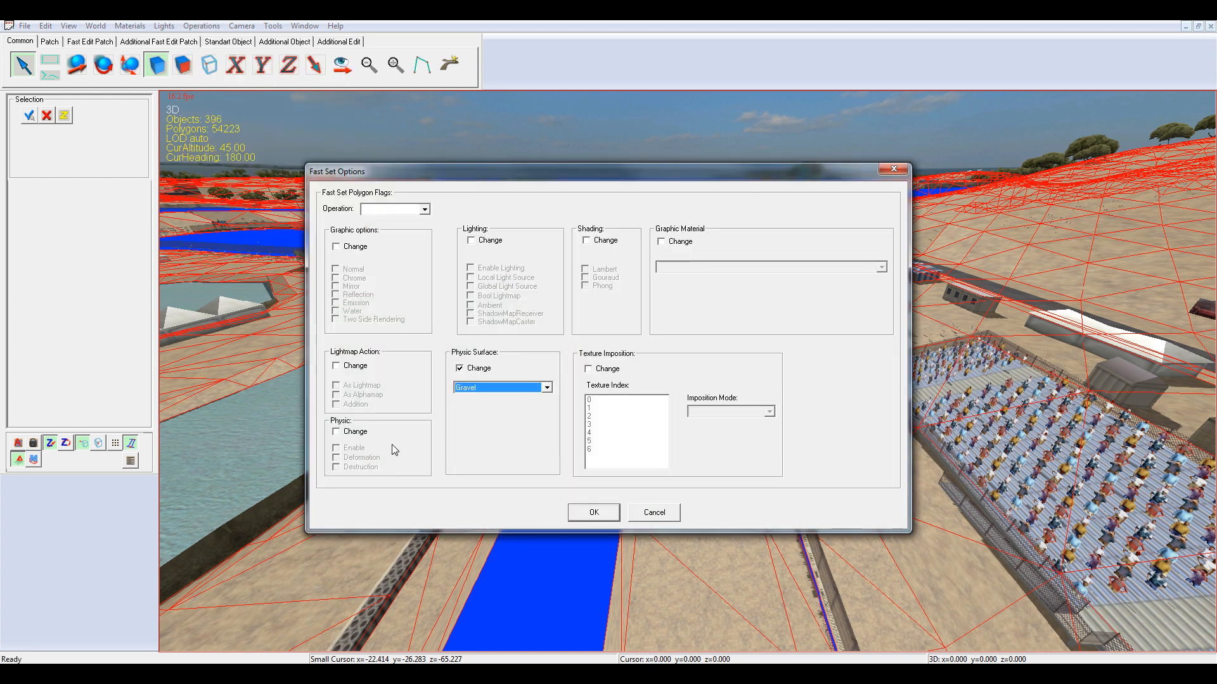
click(358, 432)
click(350, 448)
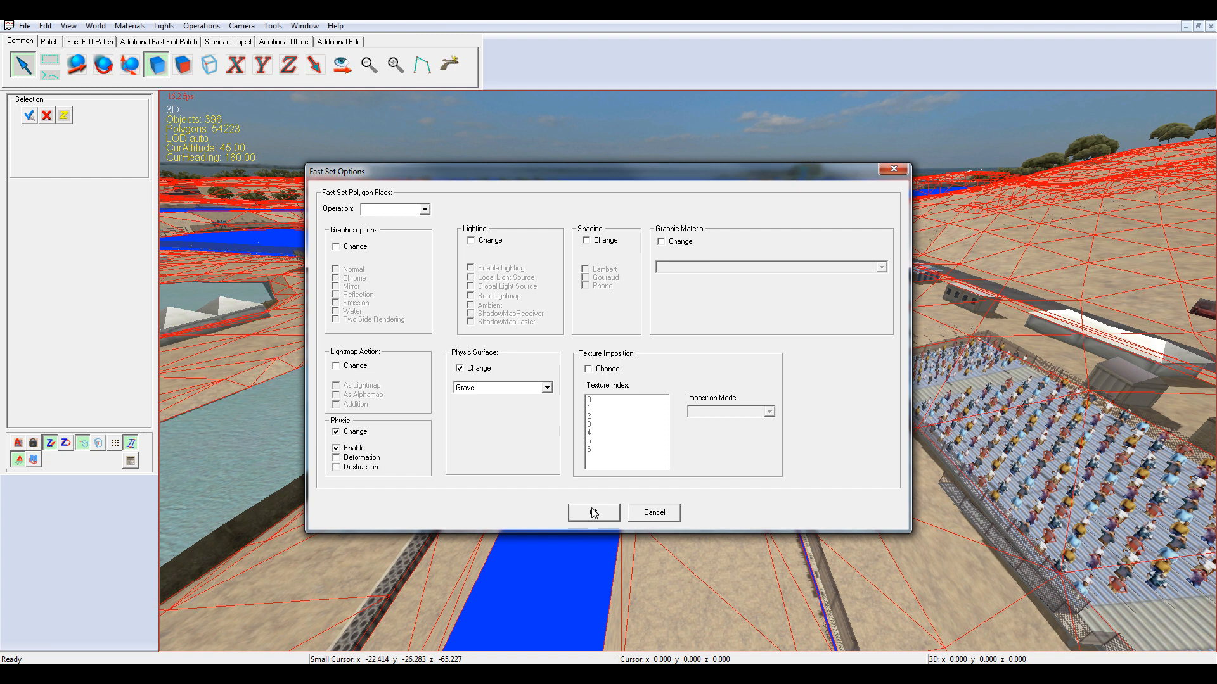
click(576, 511)
Hide the selected sandy ground, and look around the circuit for surfaces that are still shown
click(45, 25)
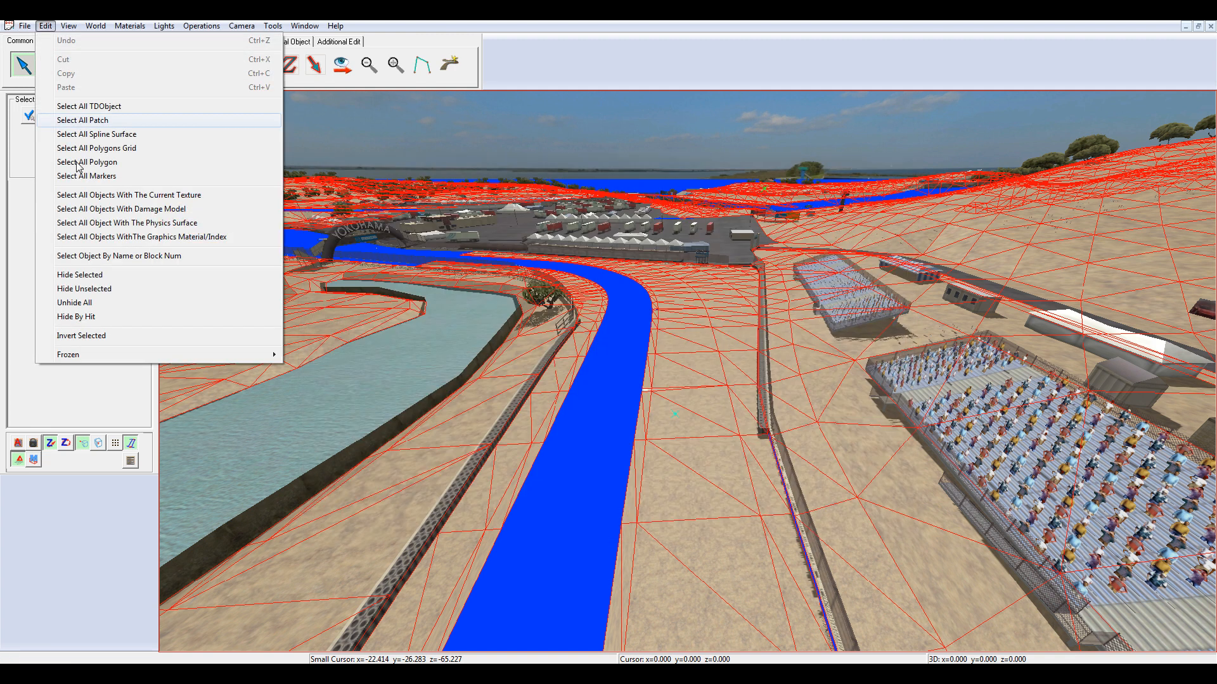
click(95, 274)
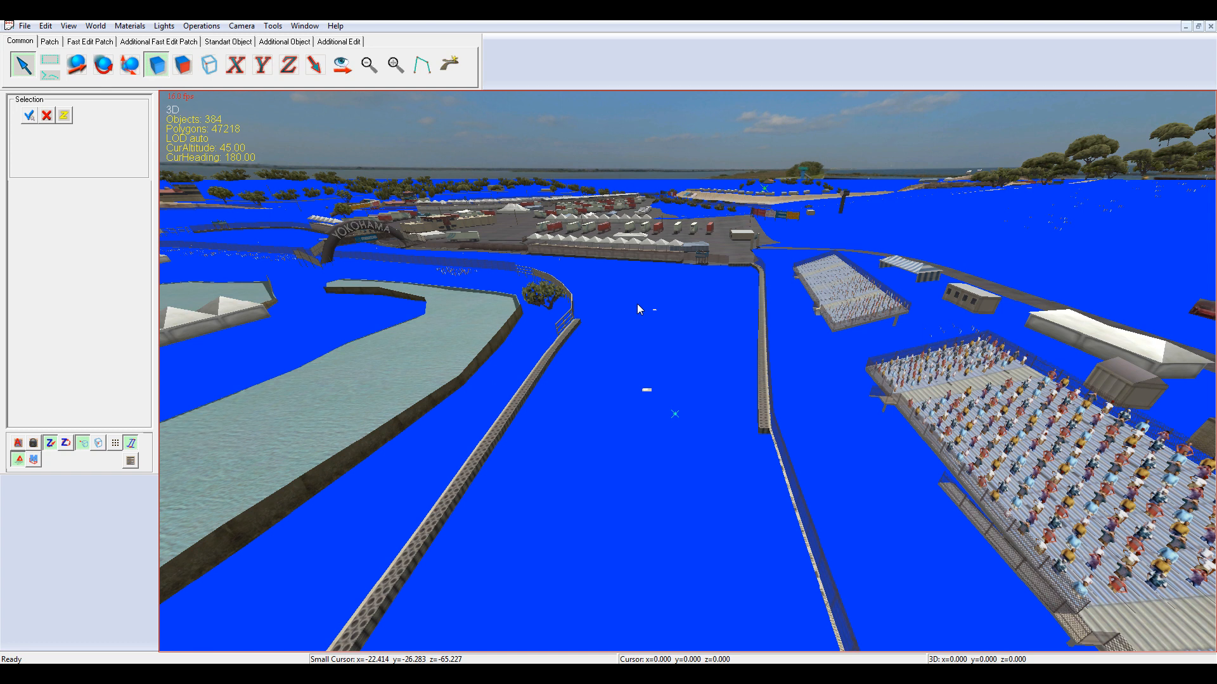
key(Left)
key(Up)
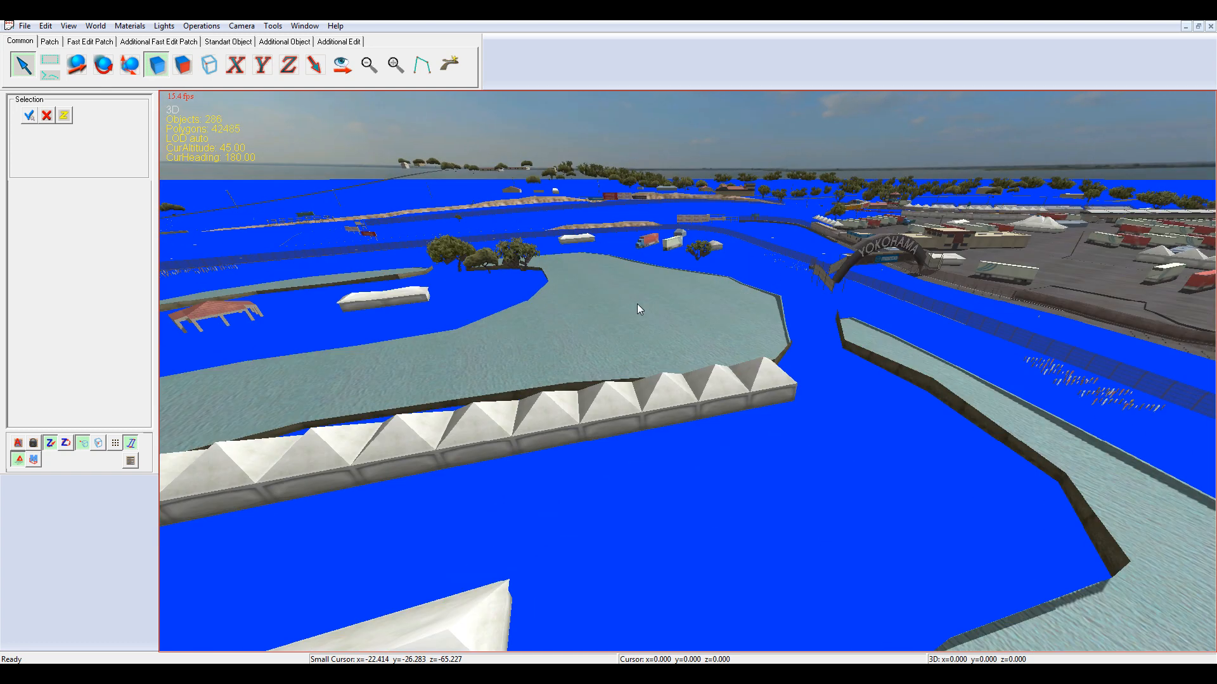
key(Up)
key(Up)
key(Right)
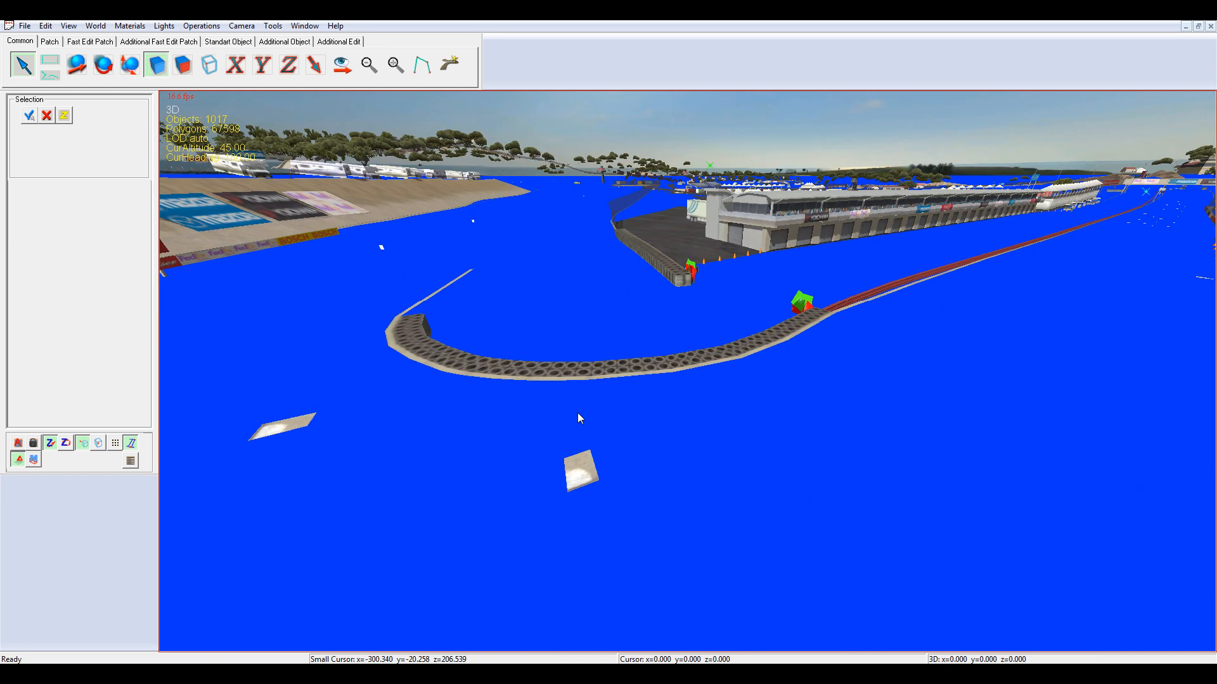
key(Right)
key(Up)
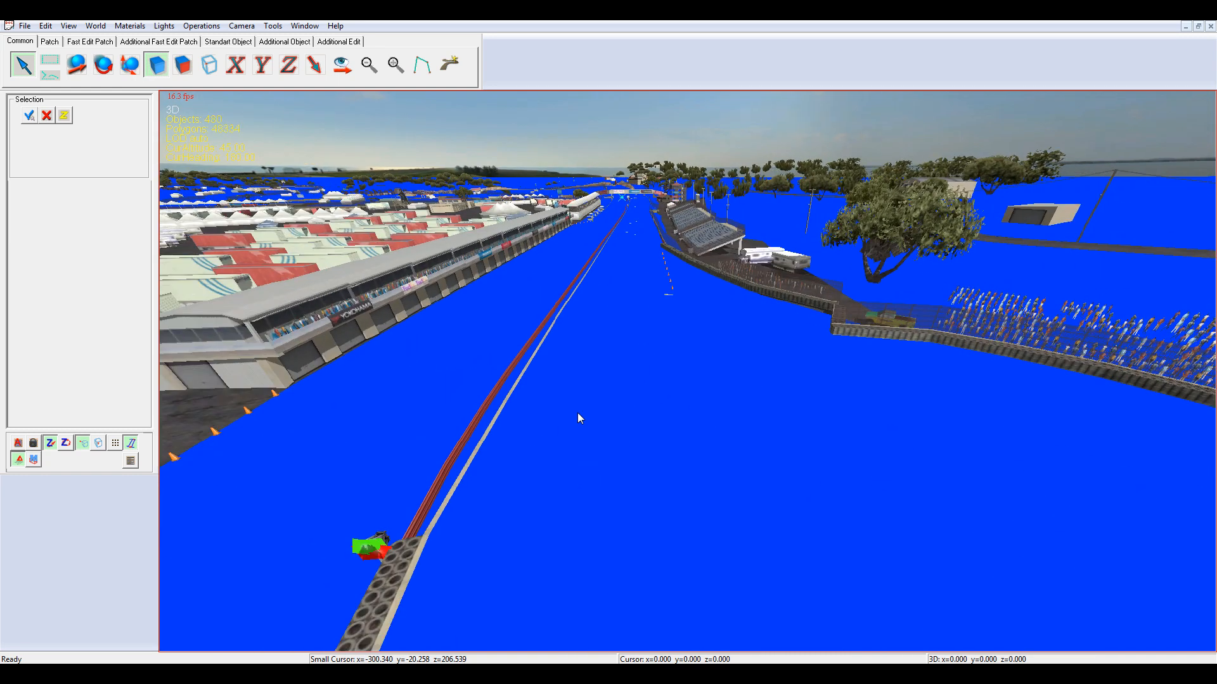
key(Up)
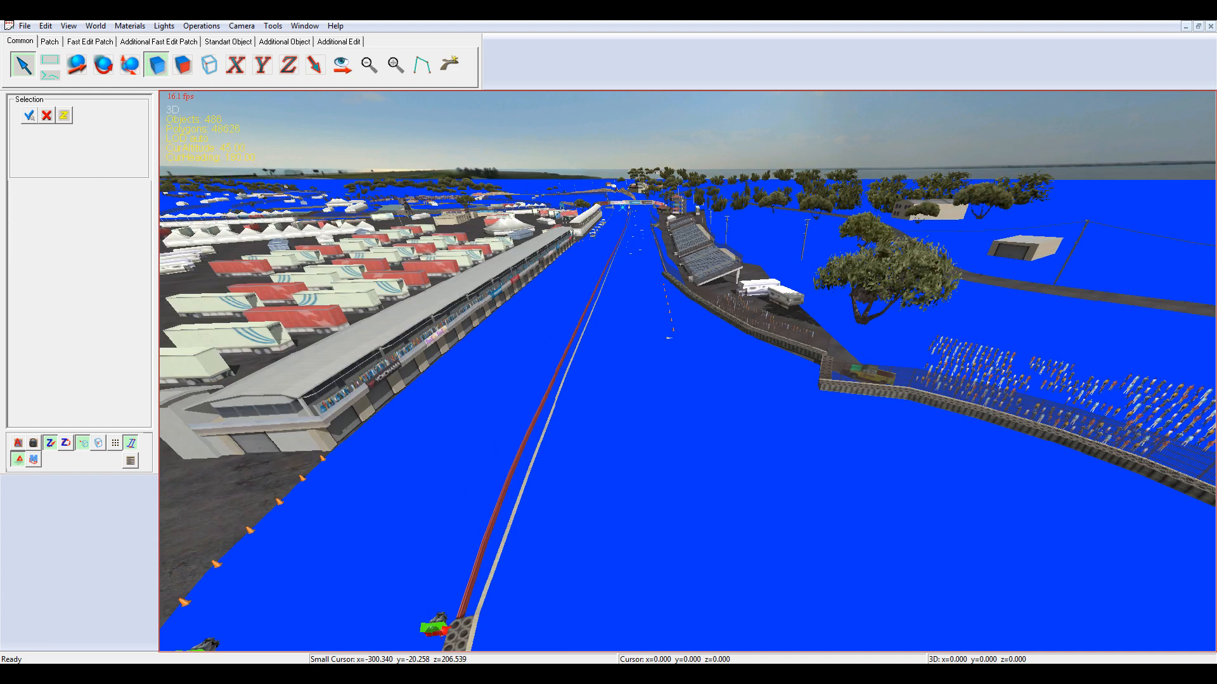
Unhide all hidden objects of the race track scene
click(45, 26)
click(74, 303)
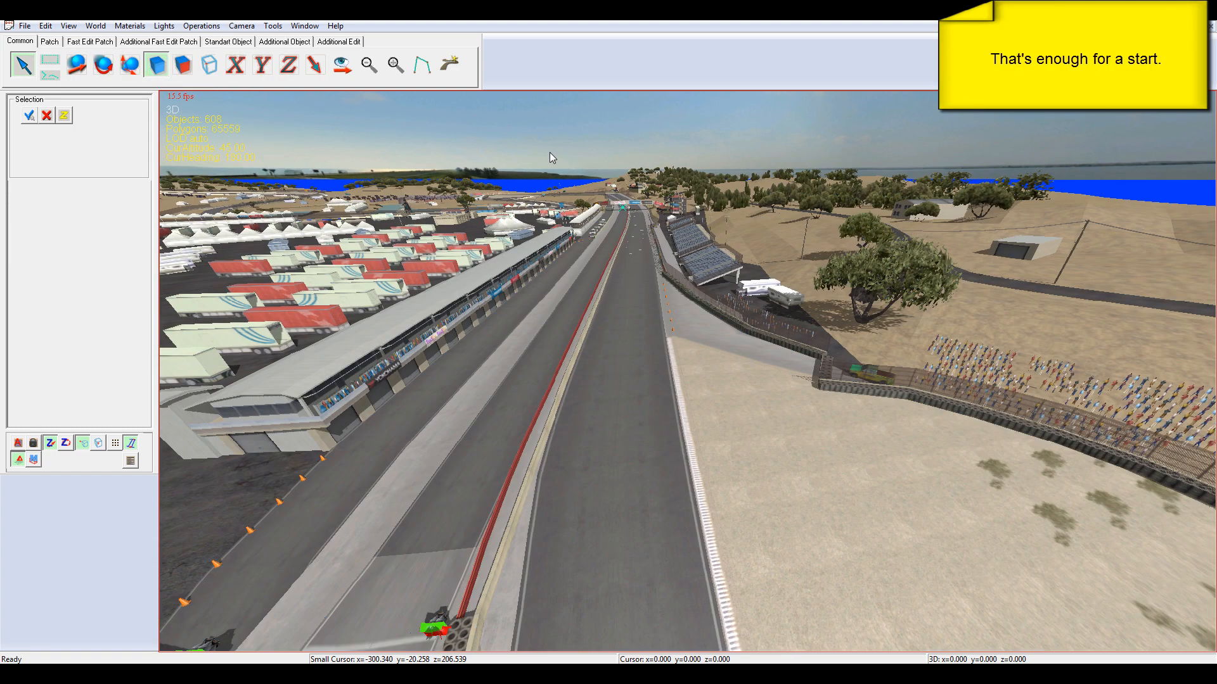
key(Page_Up)
key(Page_Up)
key(Page_Up)
key(Page_Up)
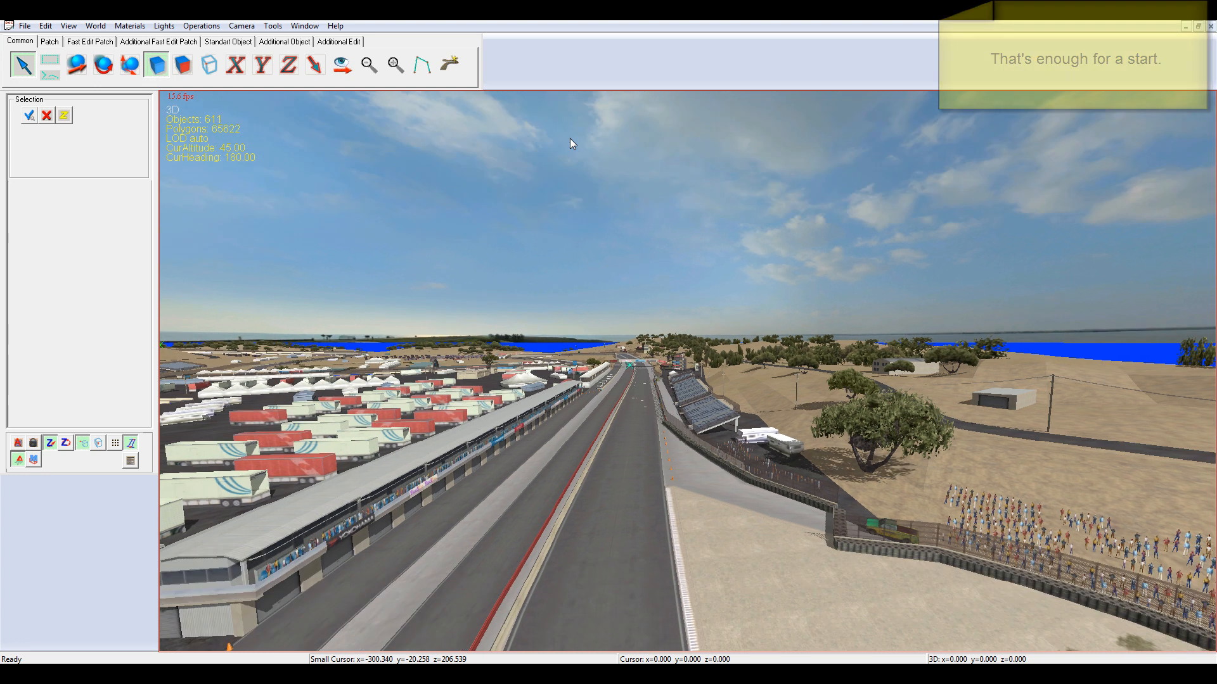
key(Page_Down)
key(Page_Down)
key(Page_Down)
key(Page_Up)
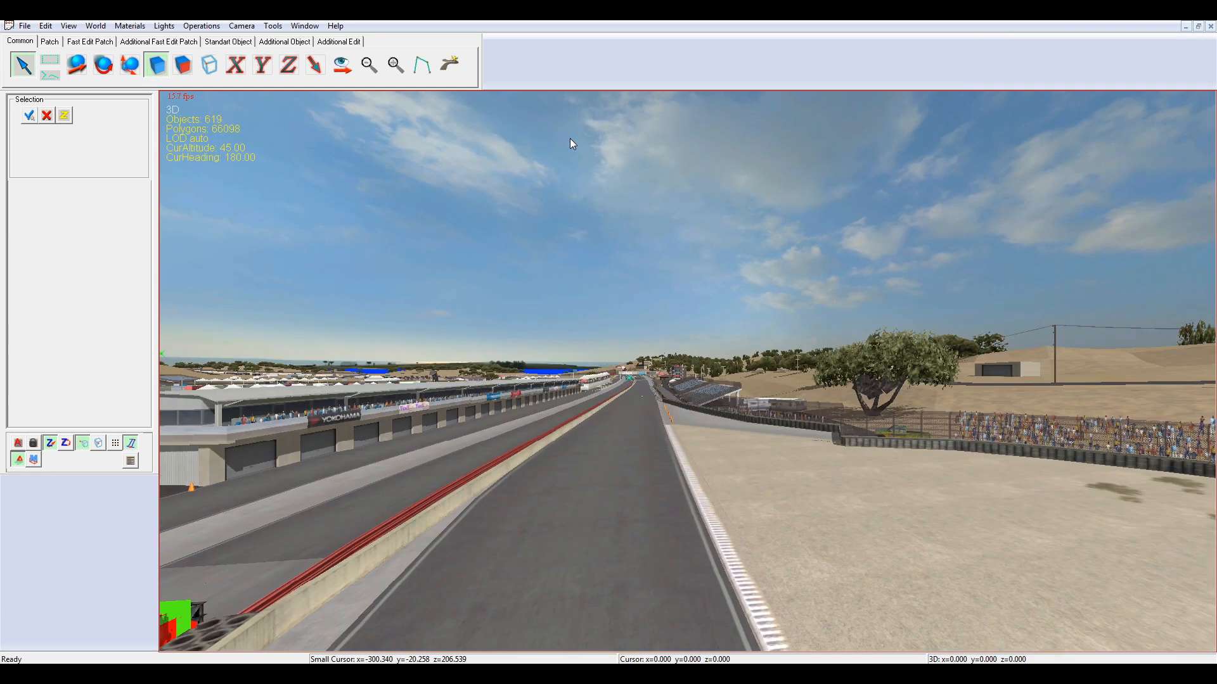
Turn on full-scene HDR rendering for the race track
click(209, 27)
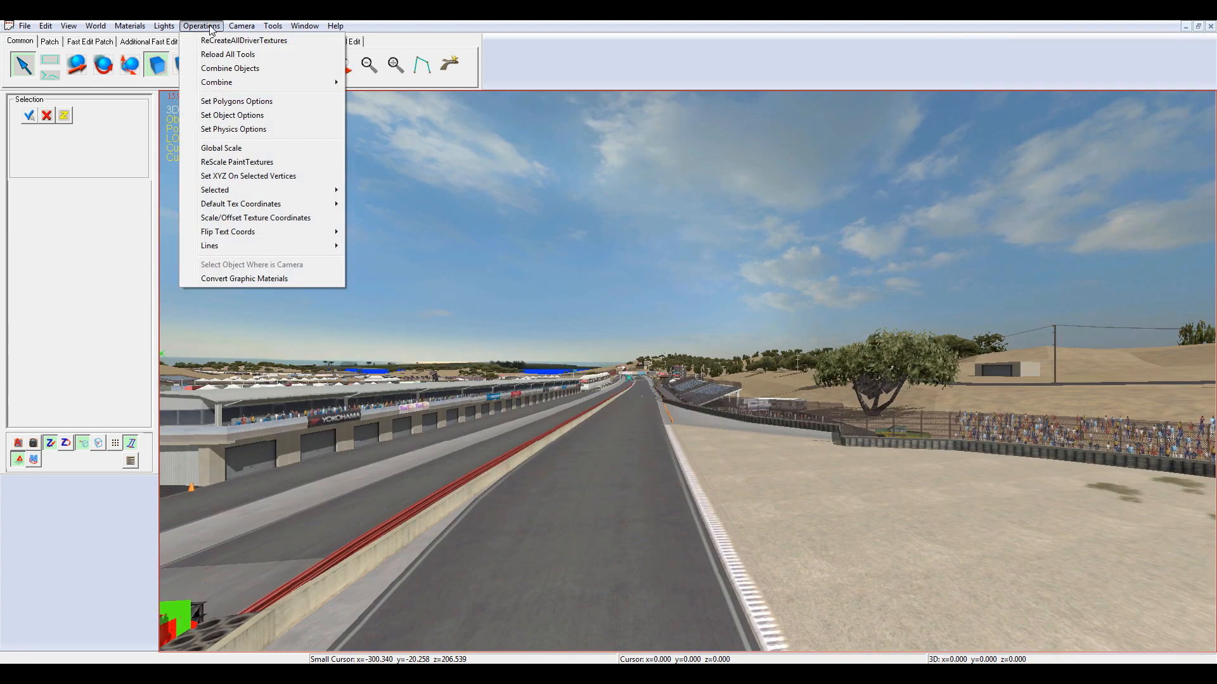
mouse_move(135, 26)
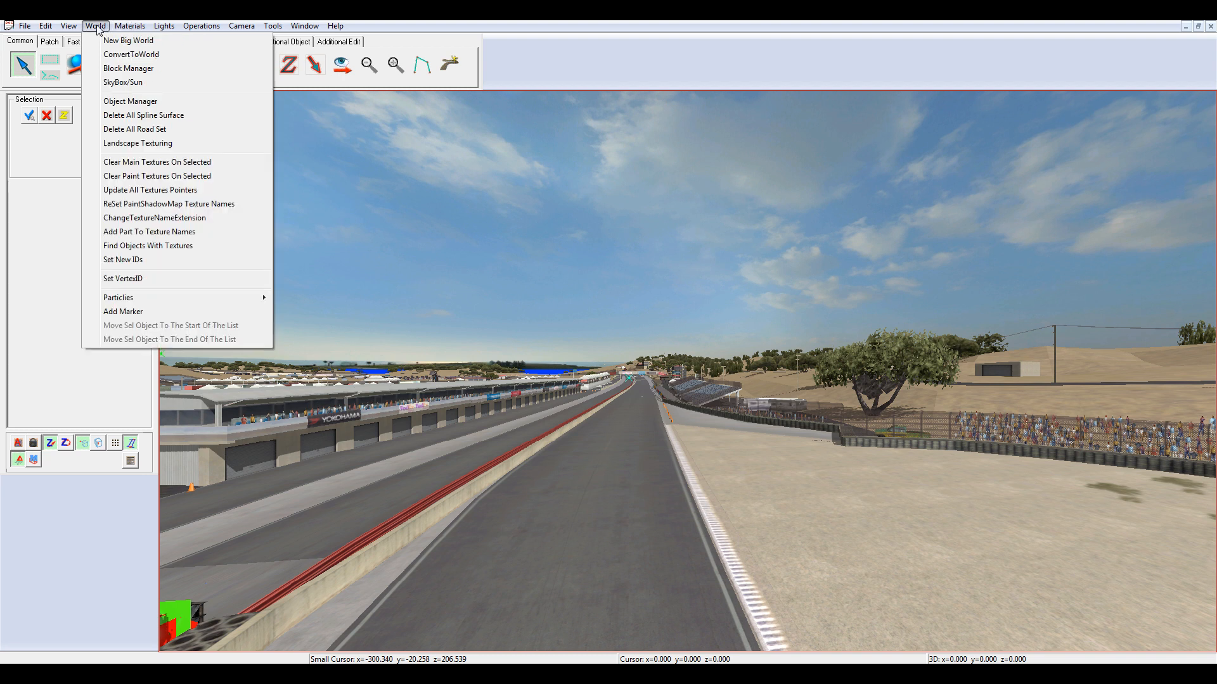
mouse_move(69, 26)
mouse_move(117, 225)
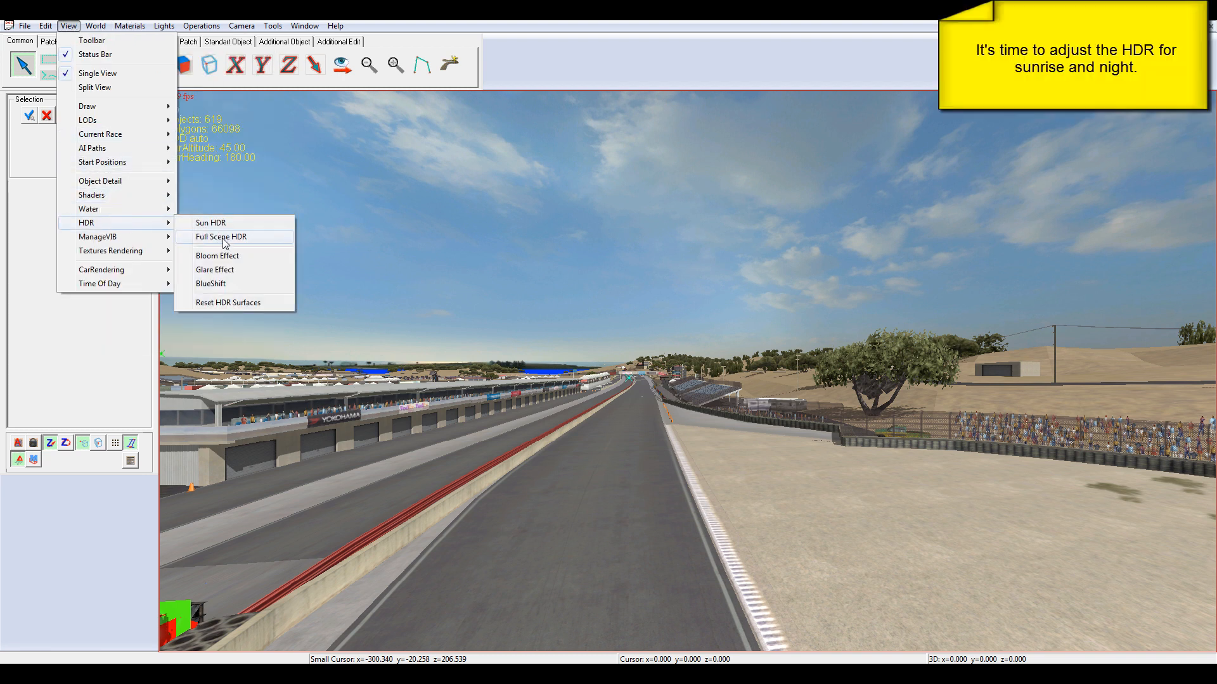
click(223, 243)
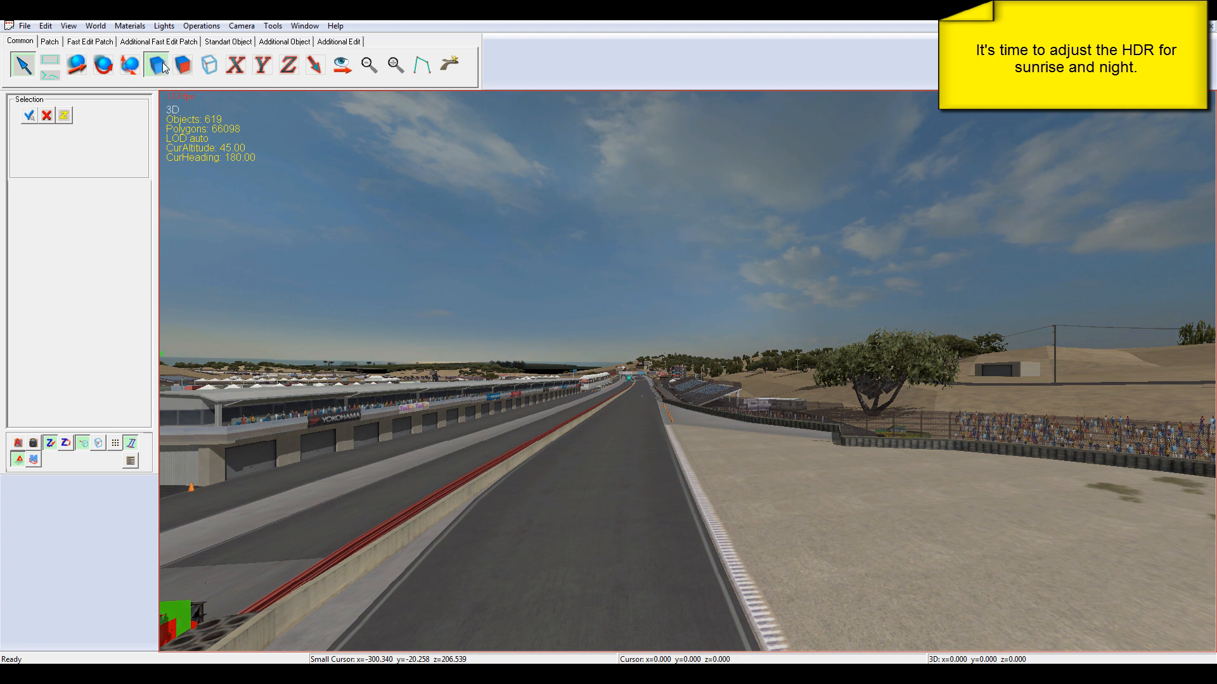
Set the HDR sun's red, green and blue intensity and emissive values to 100 and its HDR key to 0.45
click(96, 26)
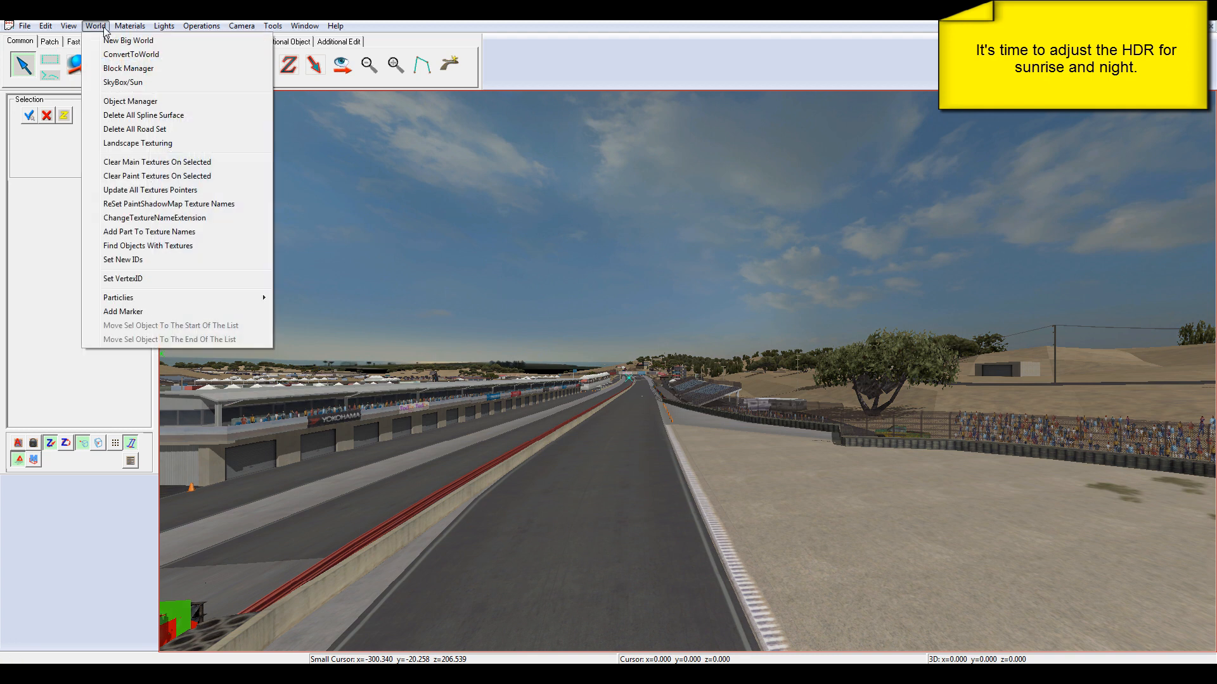
click(123, 82)
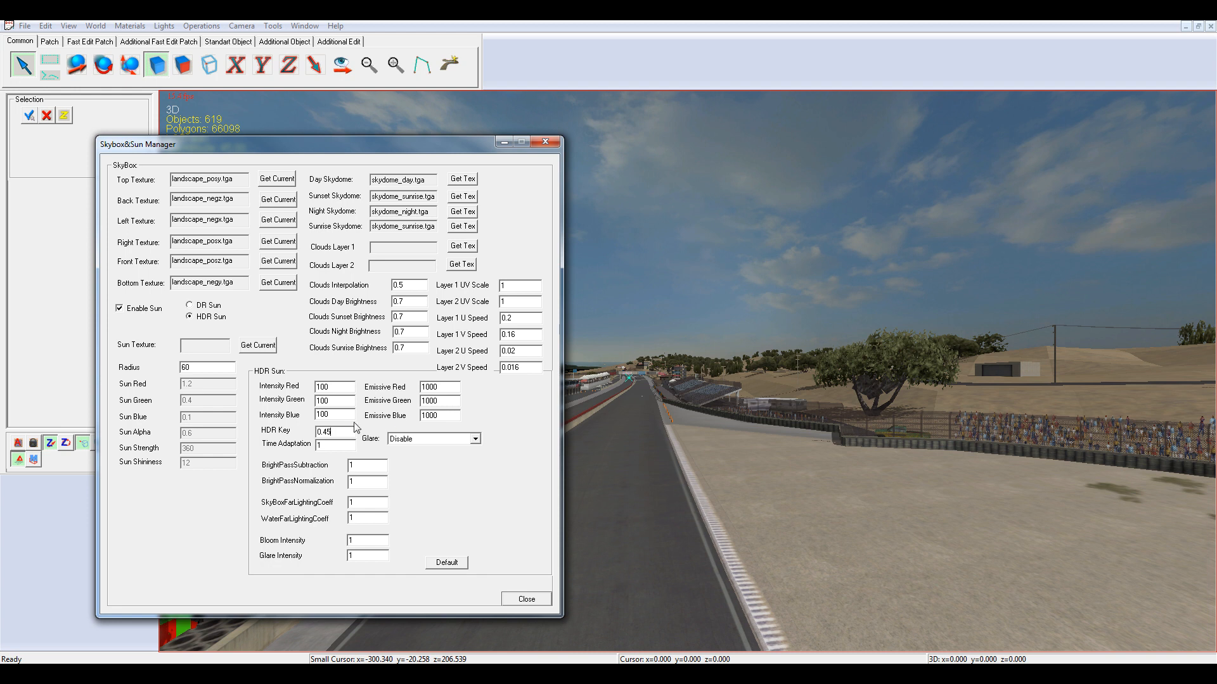
key(Tab)
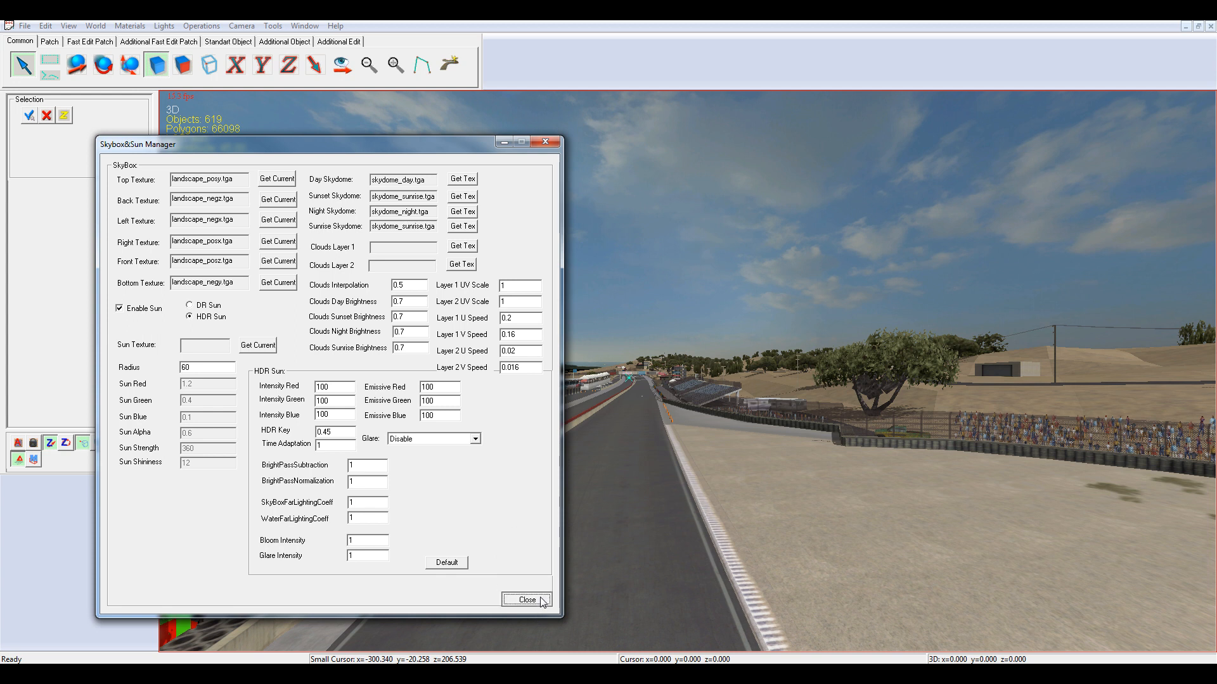
click(523, 599)
Look around the track, sky and sun to examine the HDR exposure from different directions and heights
key(Left)
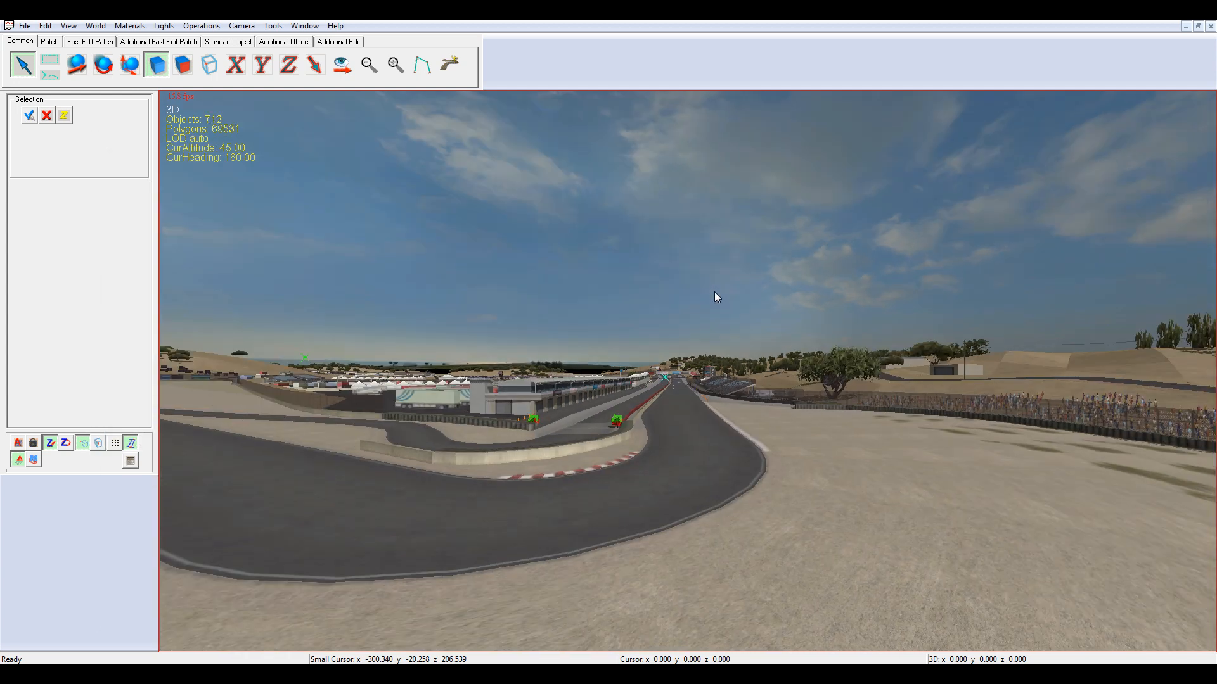
key(Up)
key(Up)
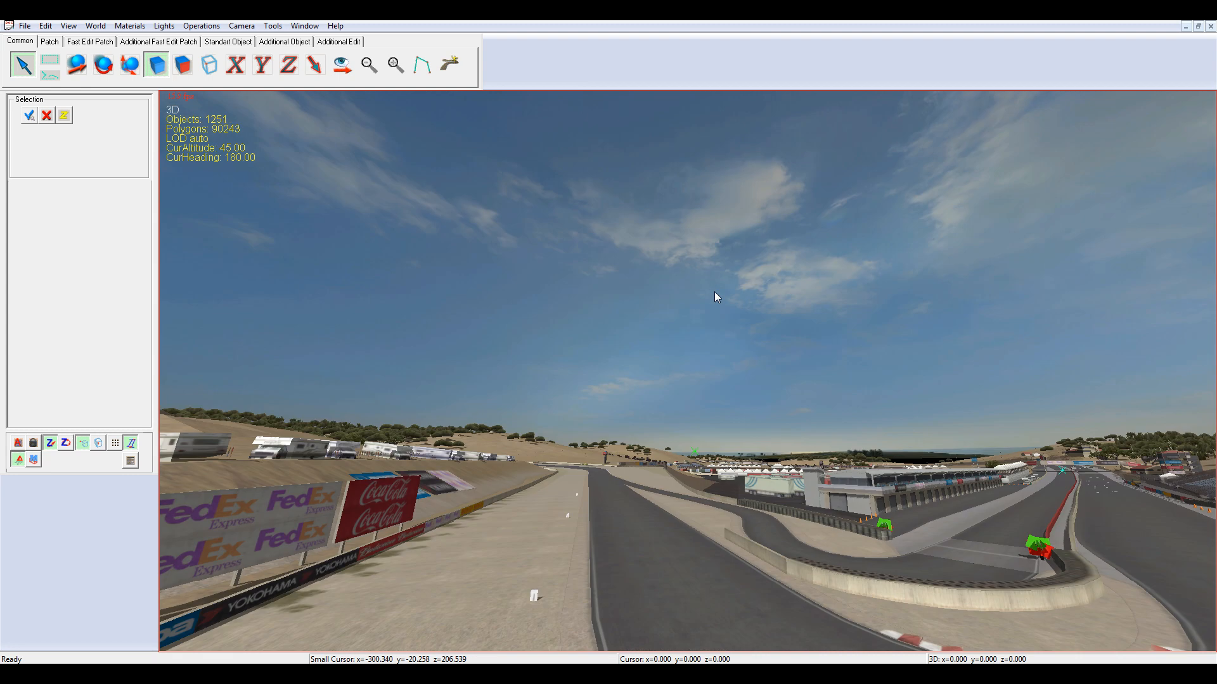
key(Right)
key(Right)
key(Right)
key(Right)
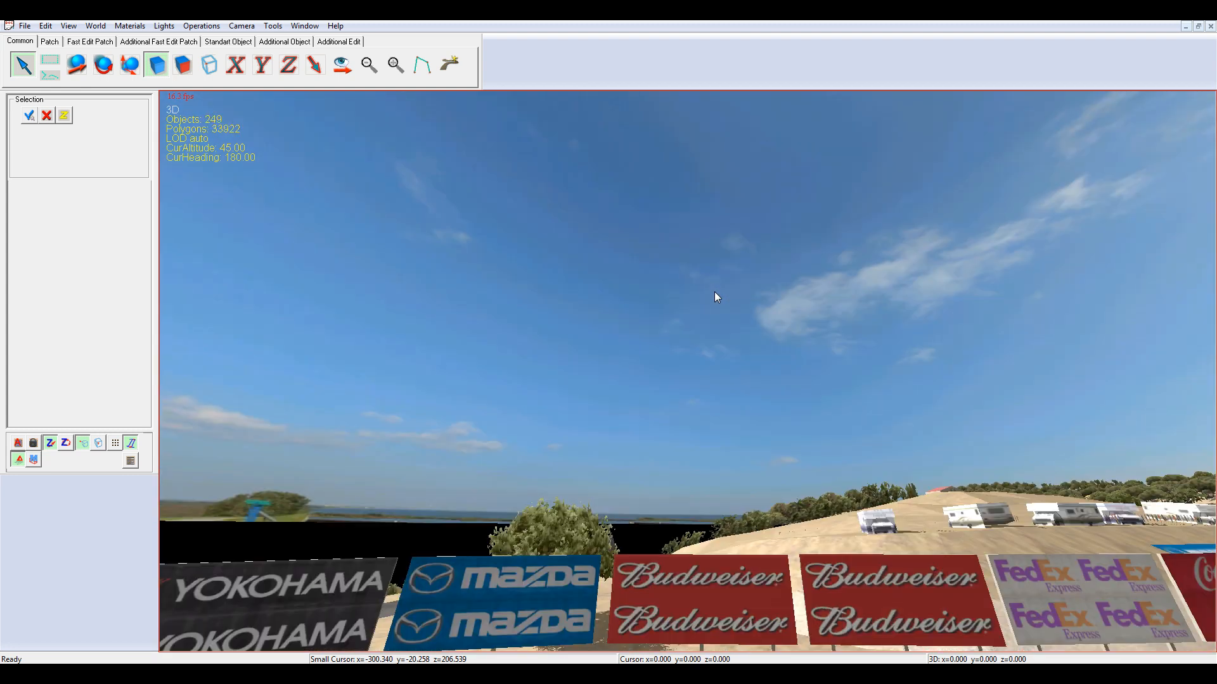
key(Left)
key(Right)
key(Page_Up)
key(Page_Up)
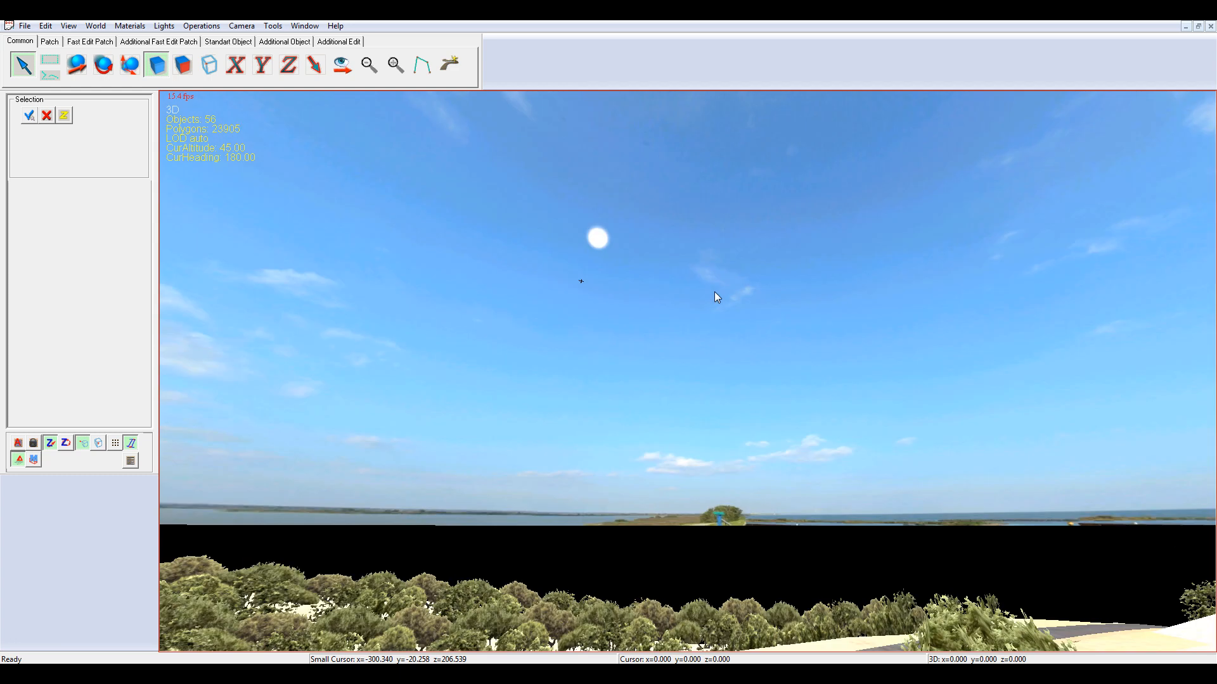
key(Page_Down)
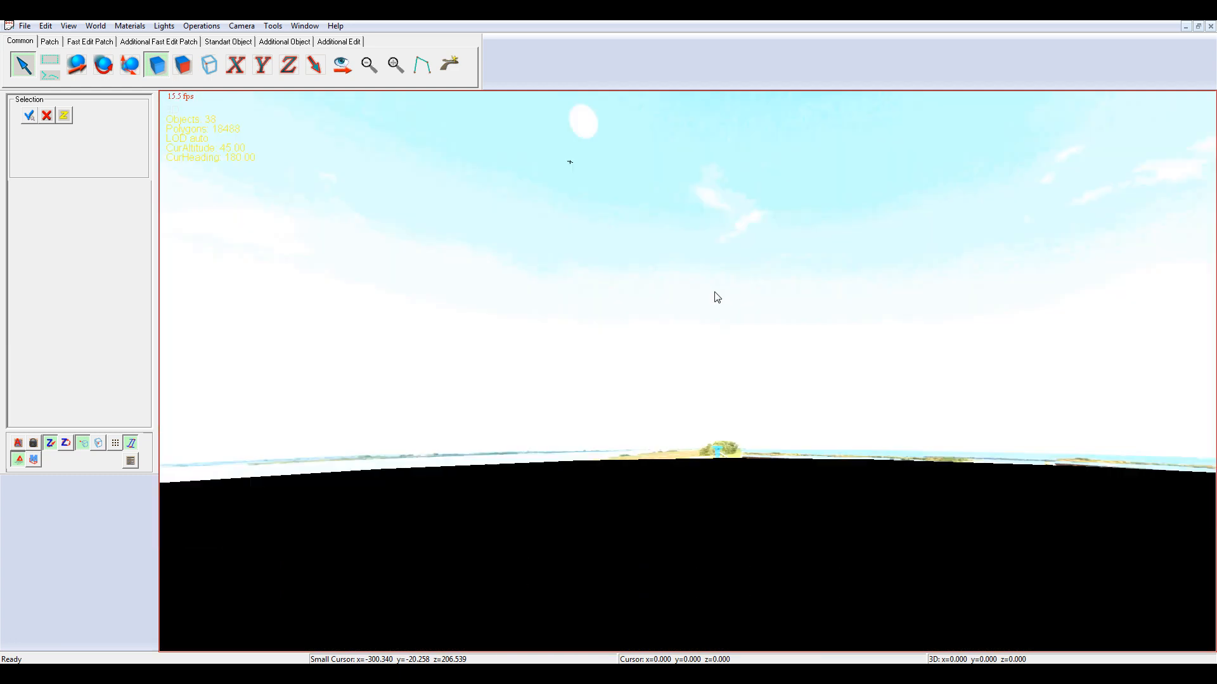
key(Page_Down)
key(Page_Down)
key(Page_Down)
key(Page_Down)
key(Page_Down)
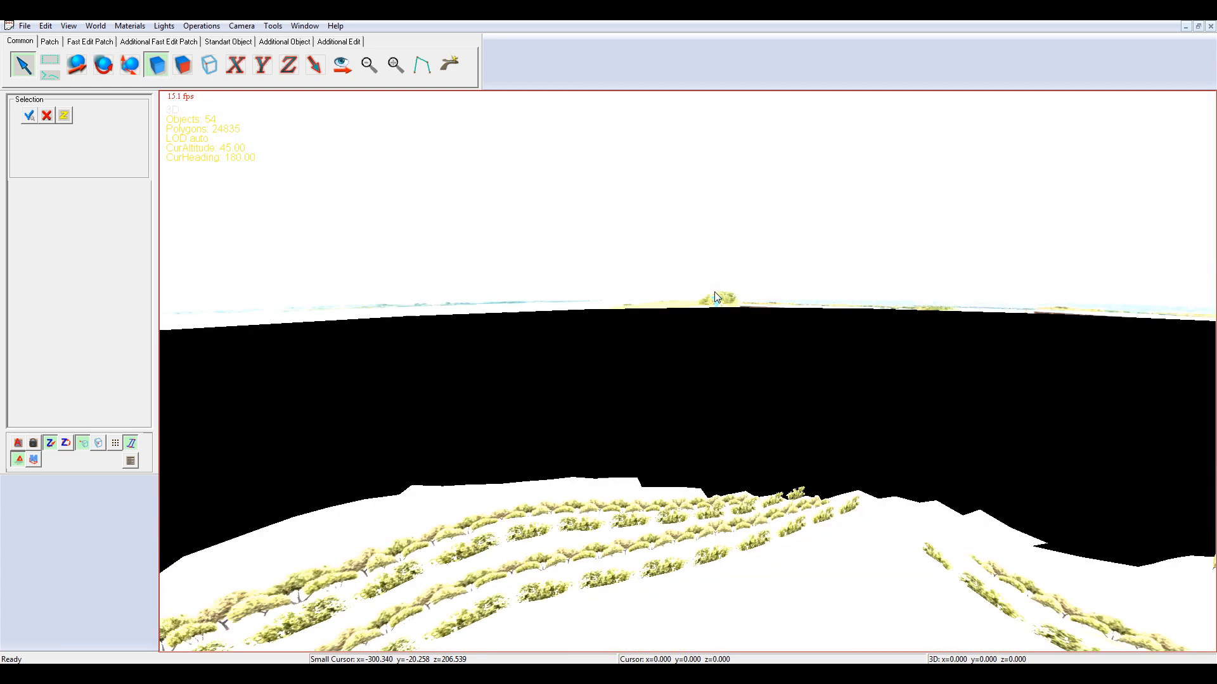
key(Page_Down)
key(Up)
key(Up)
key(Right)
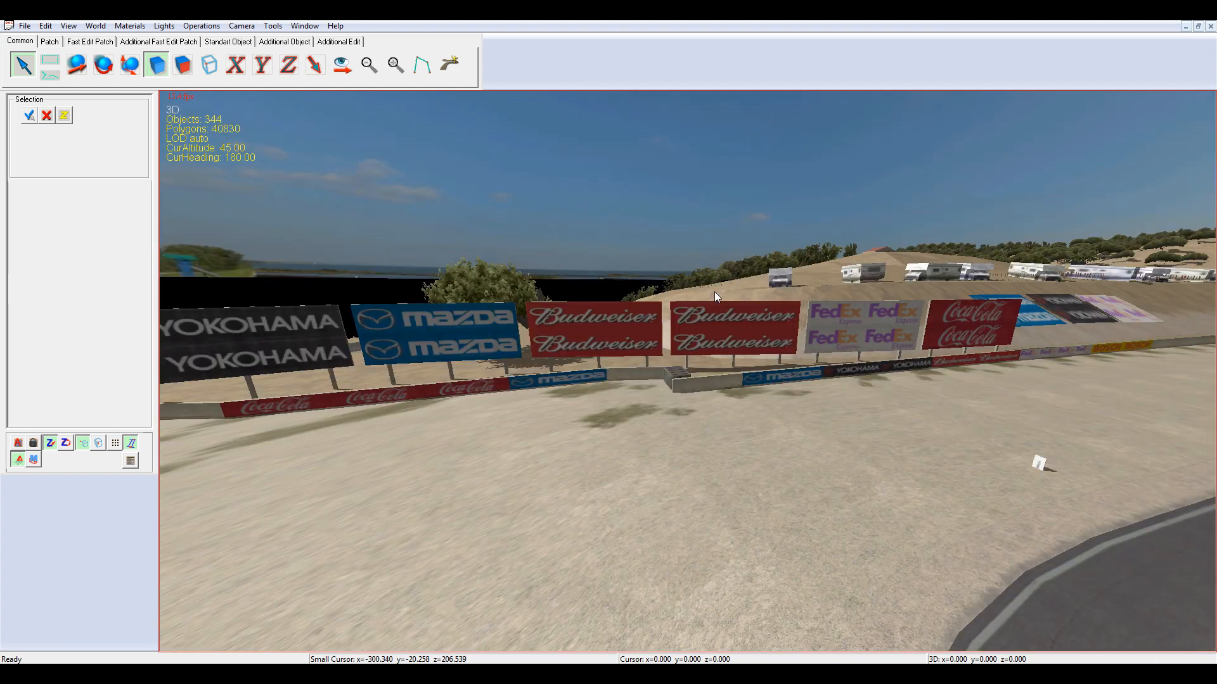
key(Right)
key(Right)
key(Right)
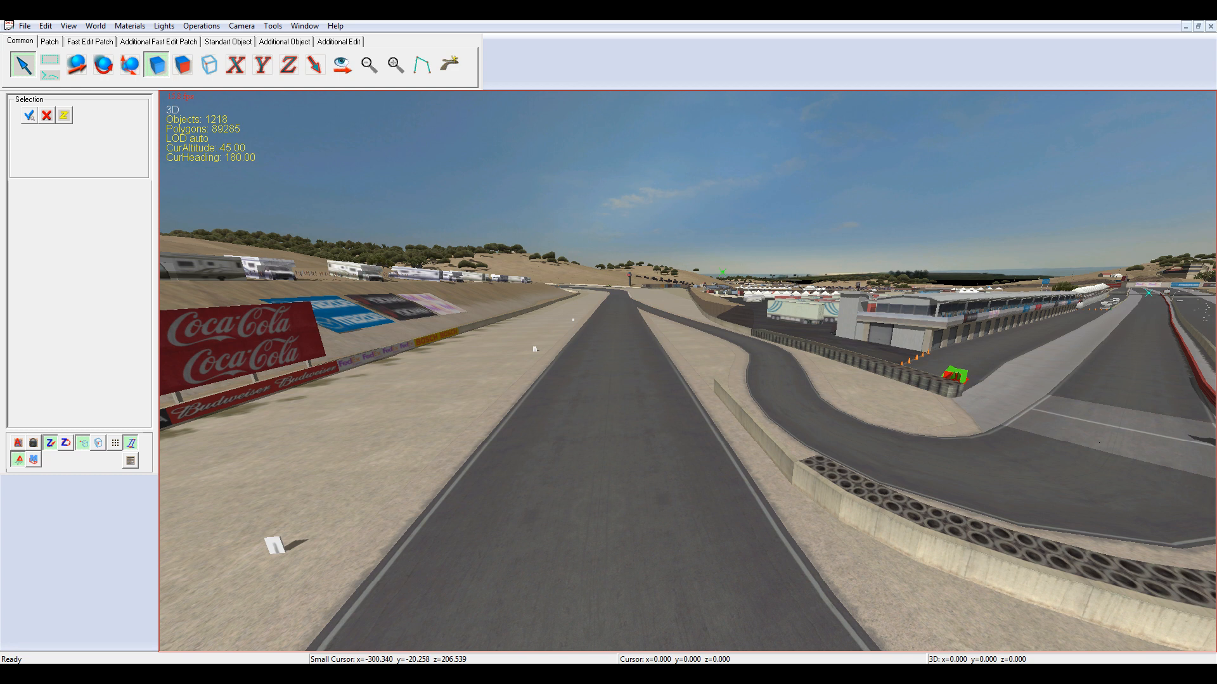
Try a time of day of 0.58 in the world lighting, and switch the weather and time to Clearly/Night
click(129, 27)
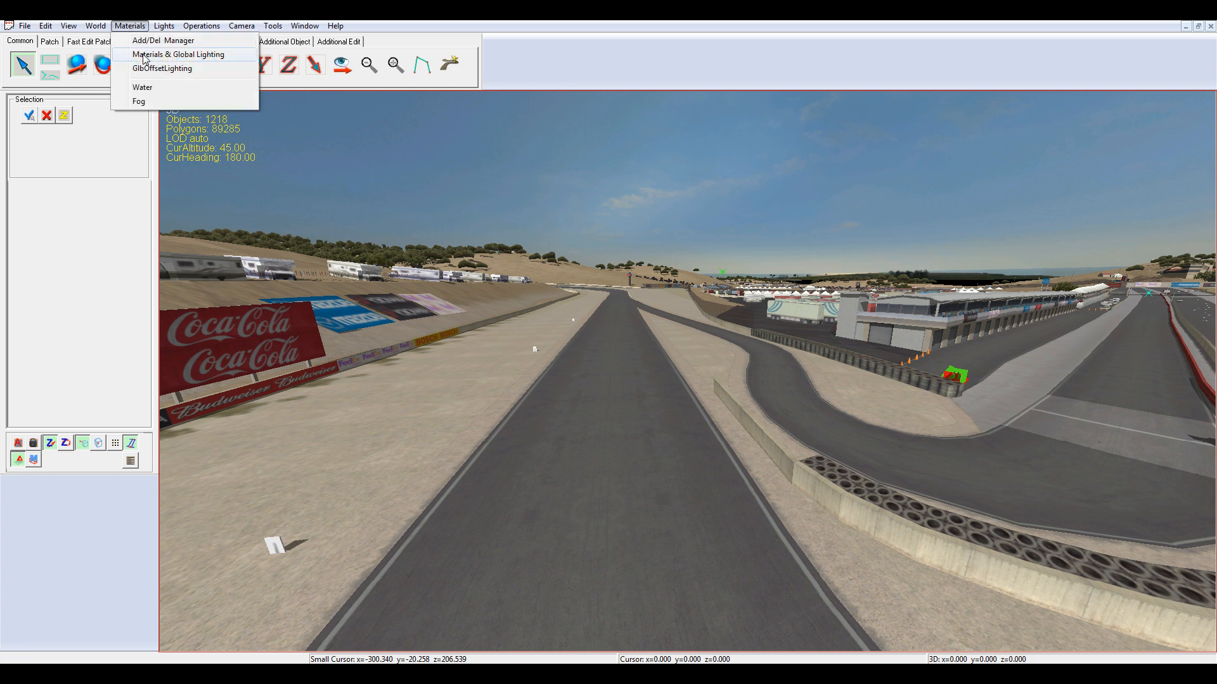
click(144, 56)
drag(584, 93, 252, 77)
drag(348, 549, 356, 549)
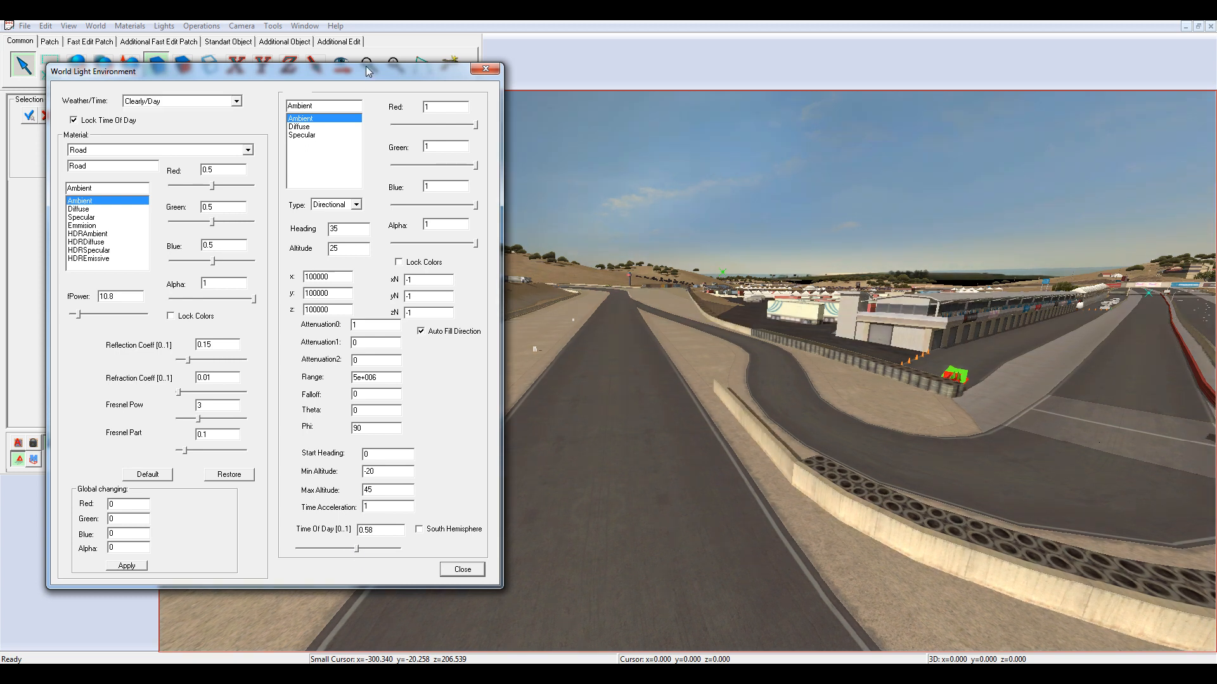
click(485, 69)
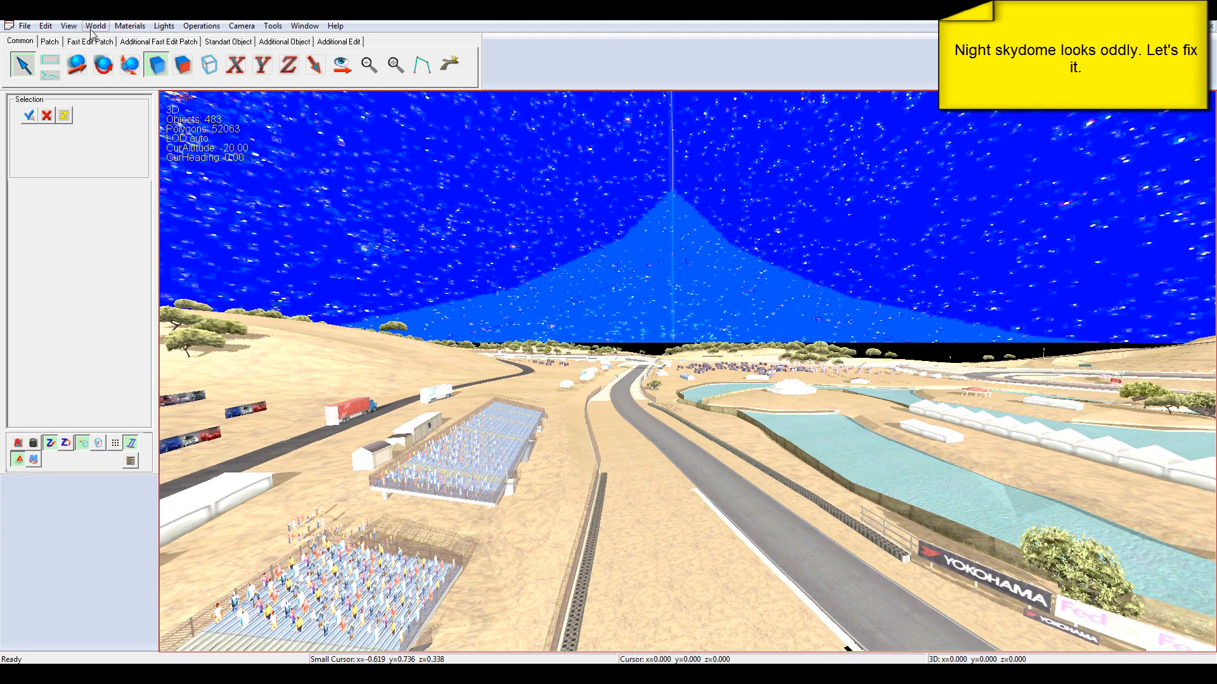
Set the HDR sun's red, green and blue intensity to 100 for the night lighting
click(93, 26)
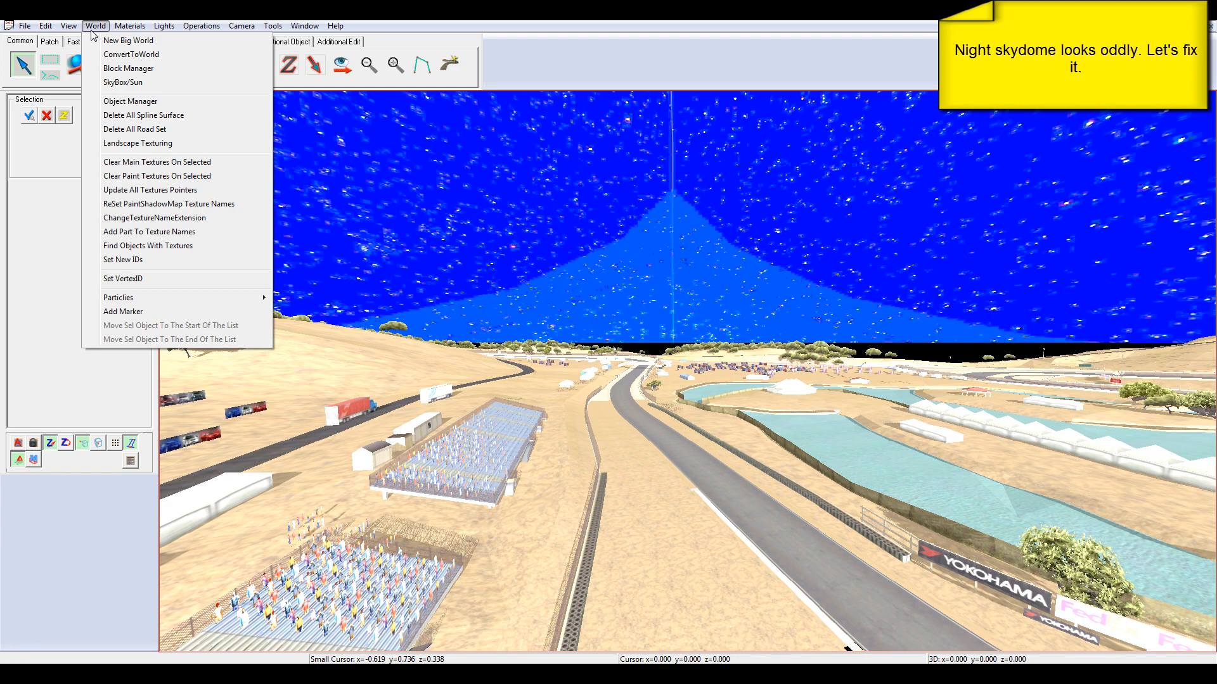
click(123, 83)
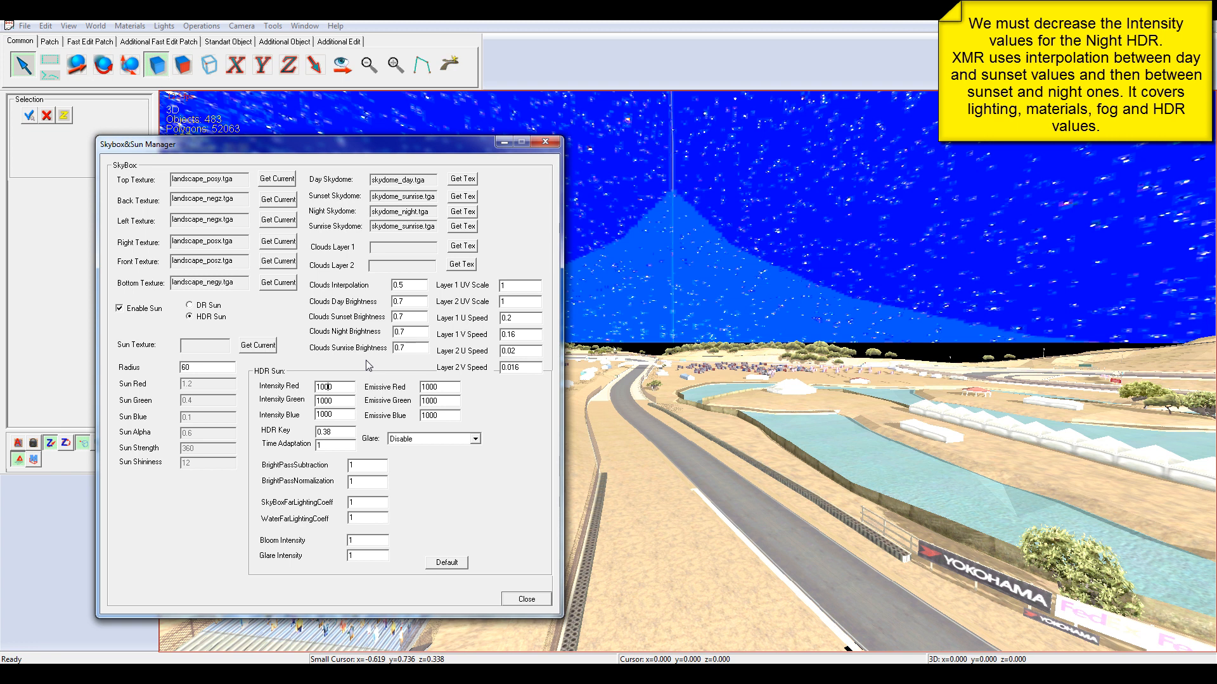
key(Tab)
text(100)
key(Tab)
text(100)
key(Tab)
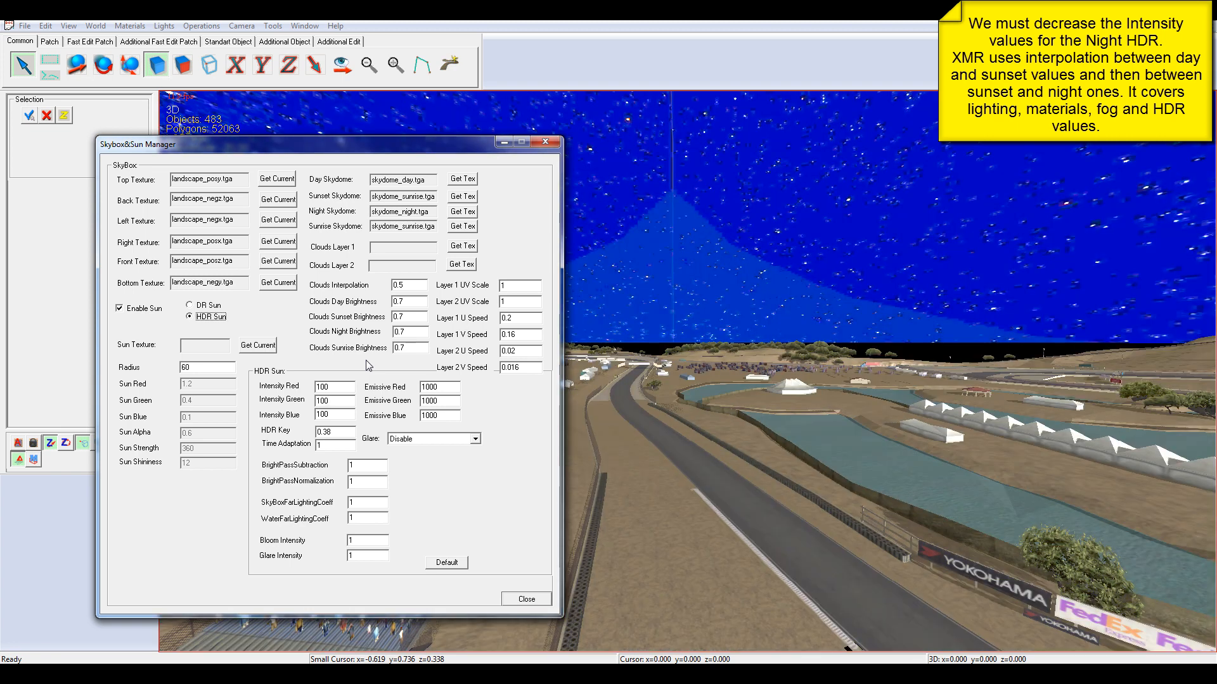
Set the night HDR sun's red, green and blue emissive values to 100, and close the sky settings
click(449, 385)
key(BackSpace)
key(Tab)
text(100)
key(Tab)
key(Delete)
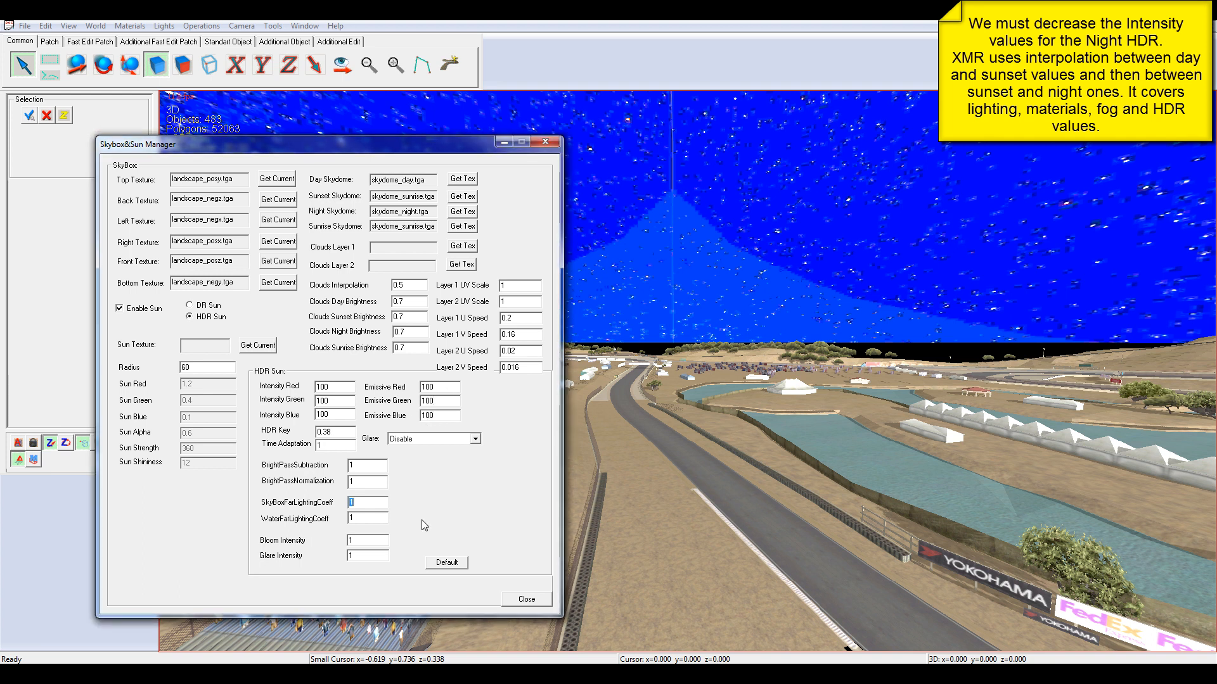
click(531, 602)
Check the Clearly/Day lighting briefly, and switch the world lighting to Clearly/Sunset
click(129, 27)
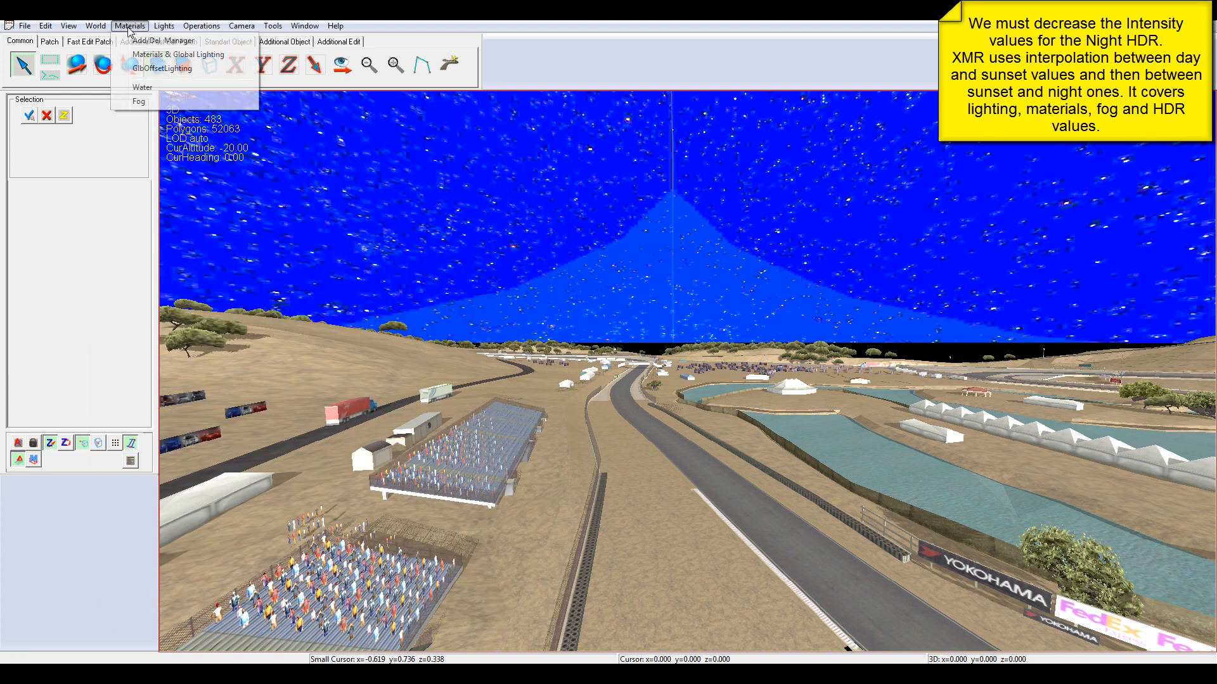
click(155, 56)
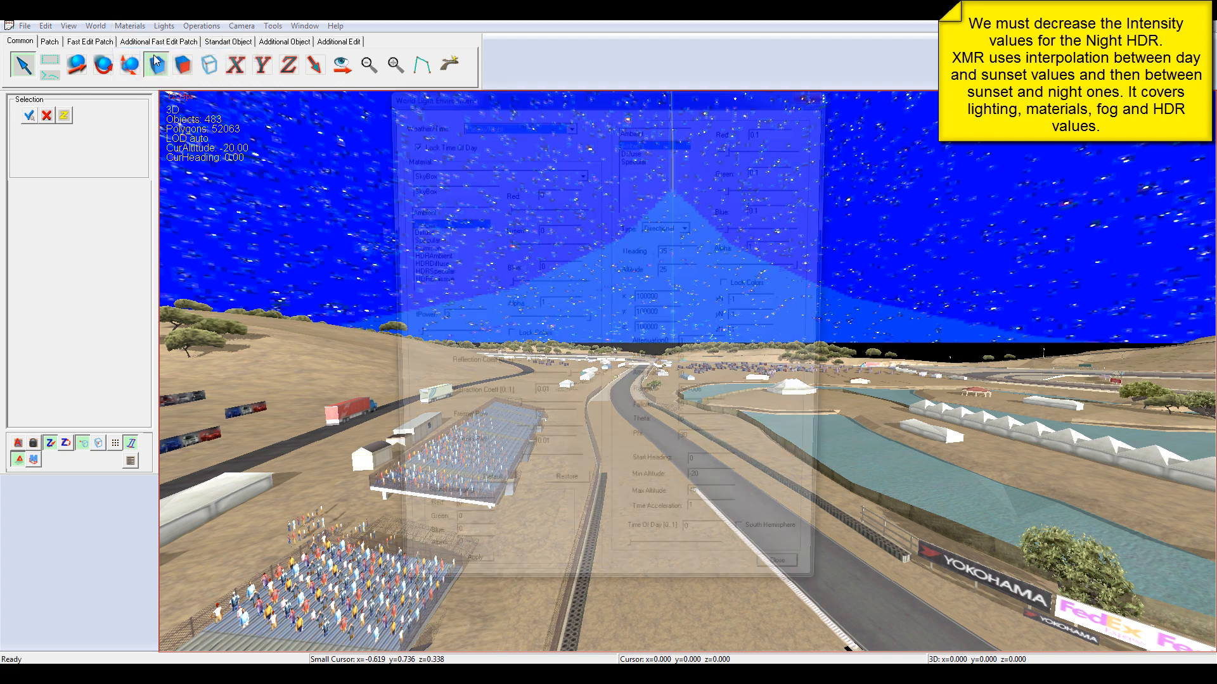
click(475, 125)
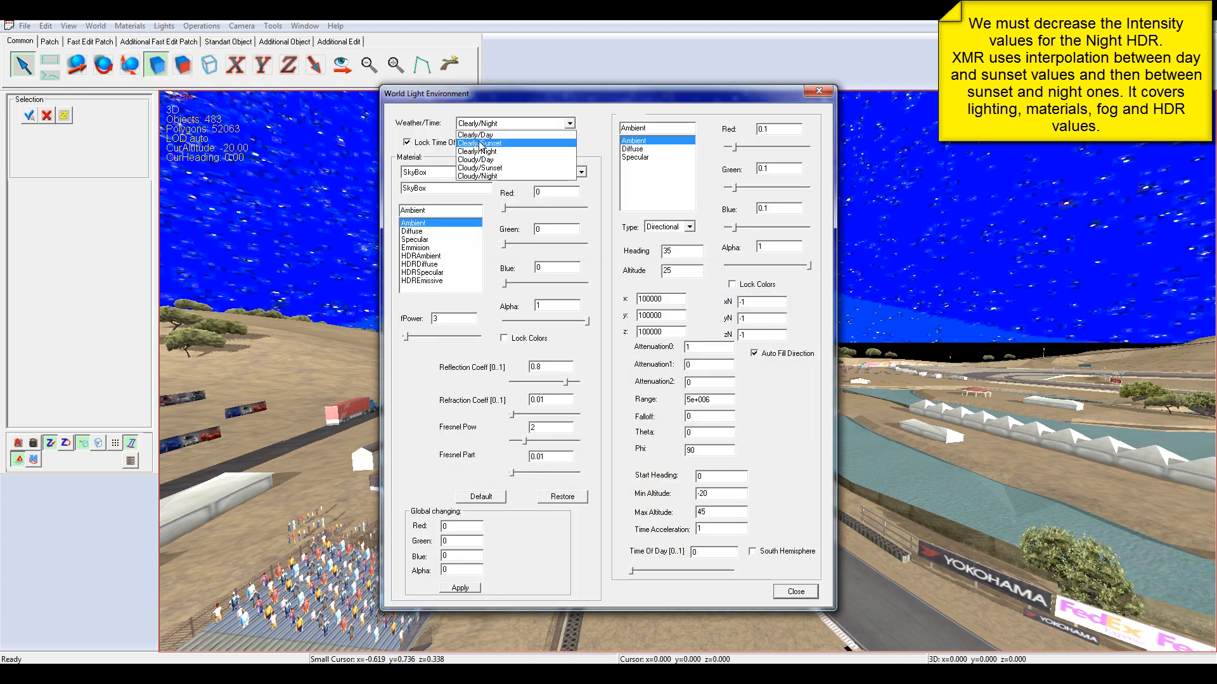
click(478, 135)
click(491, 127)
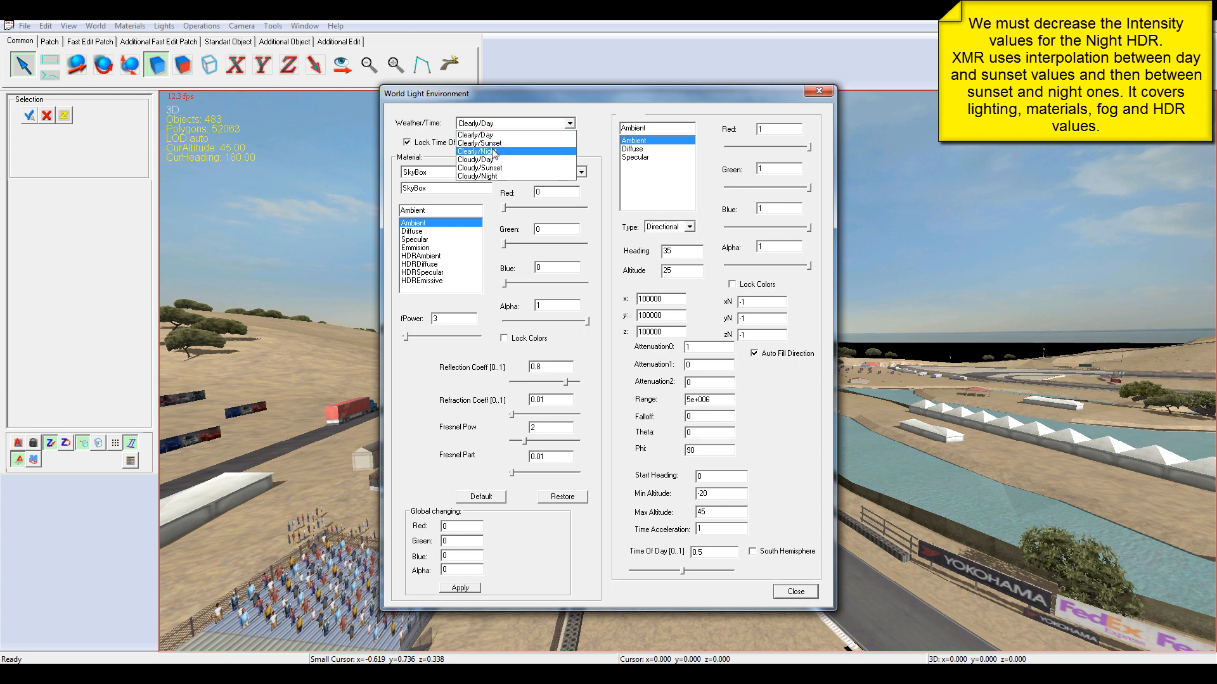
click(482, 143)
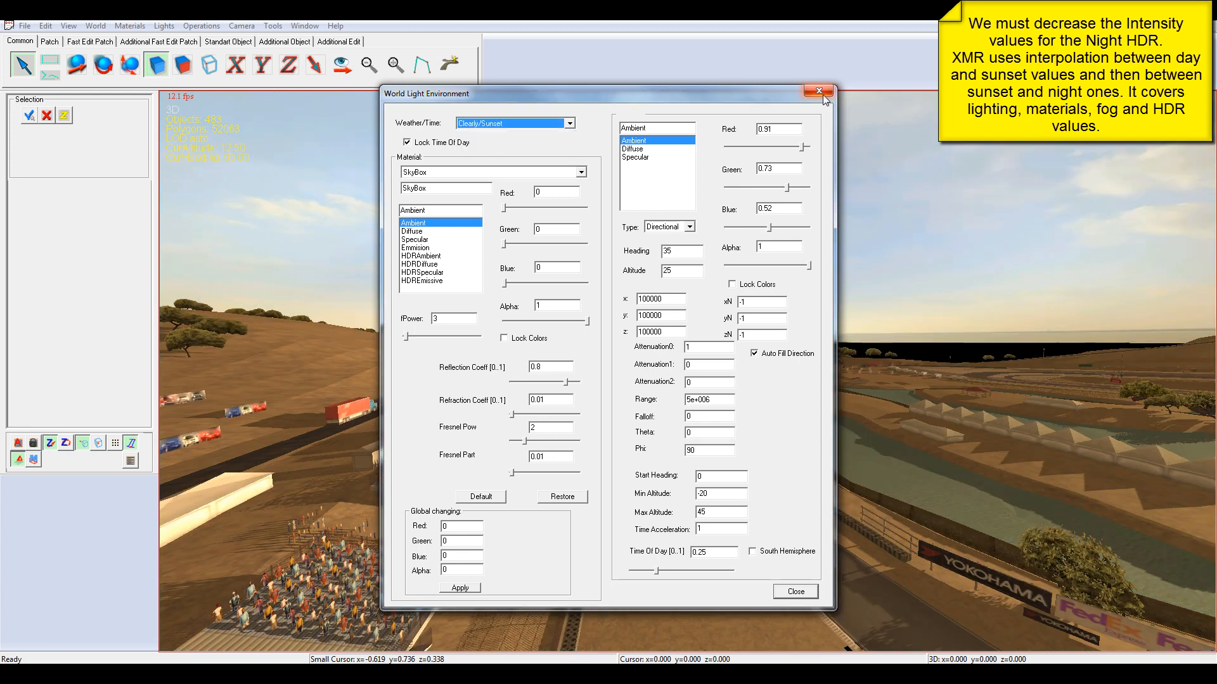
click(821, 93)
Set the HDR sun's red, green and blue intensity to 100 for the sunset lighting
click(96, 26)
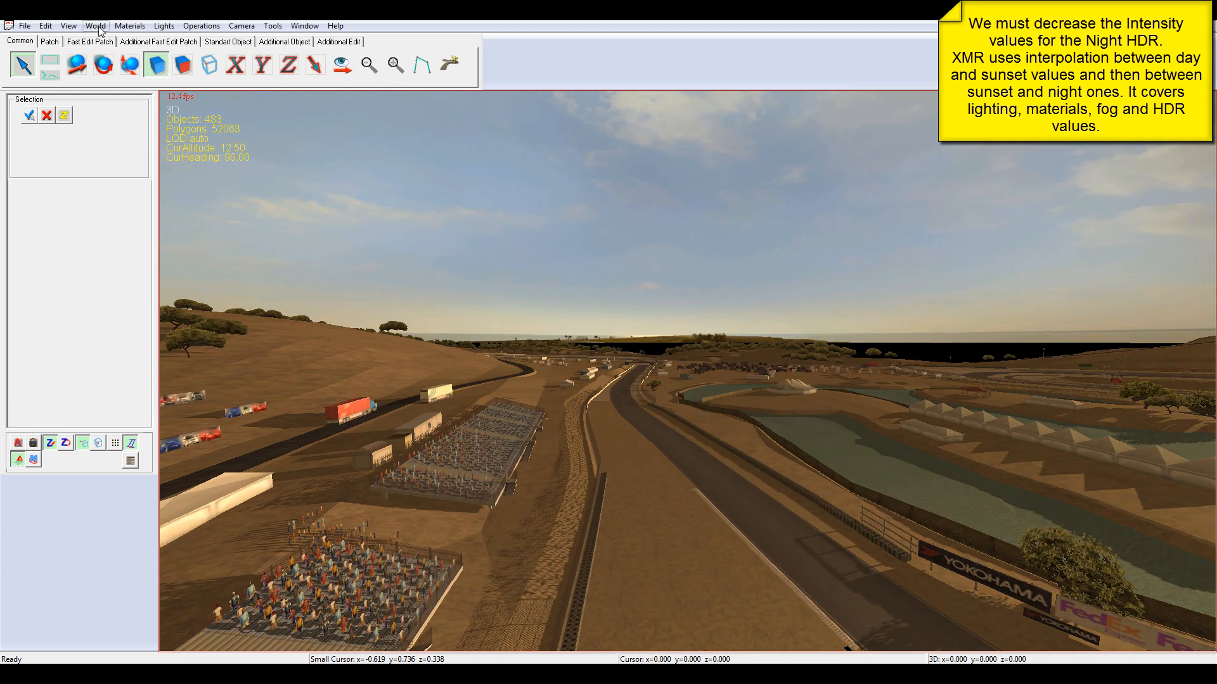
click(122, 83)
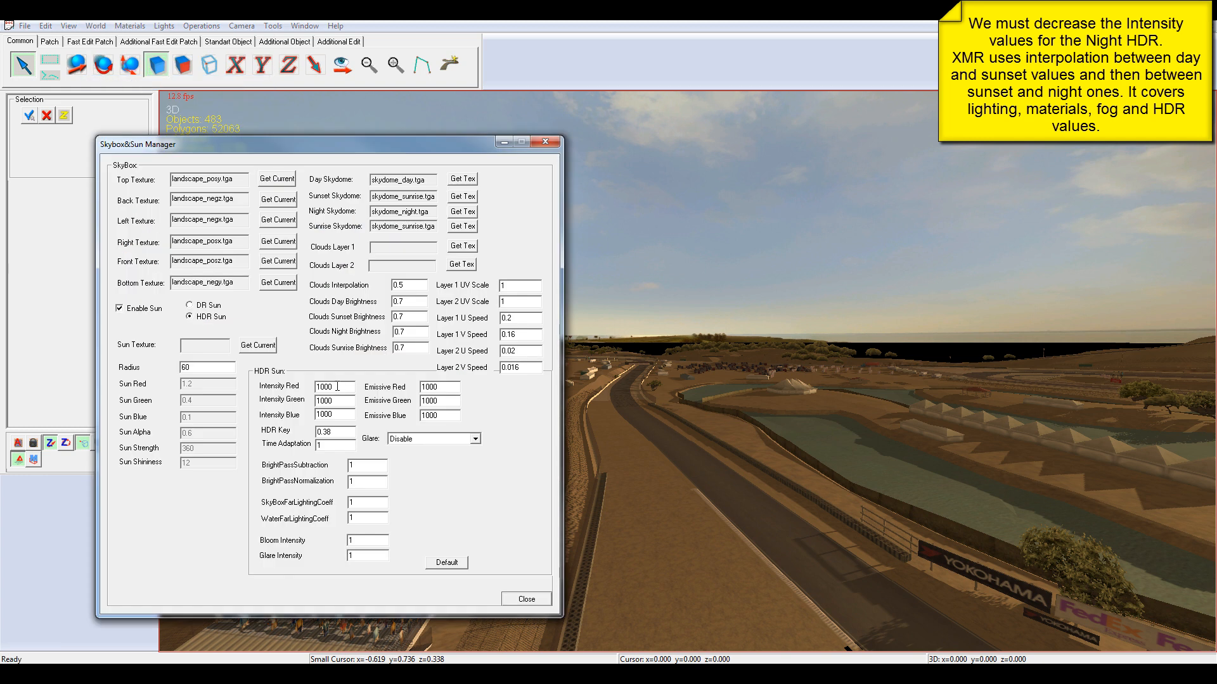
key(Delete)
key(Tab)
text(100)
key(Tab)
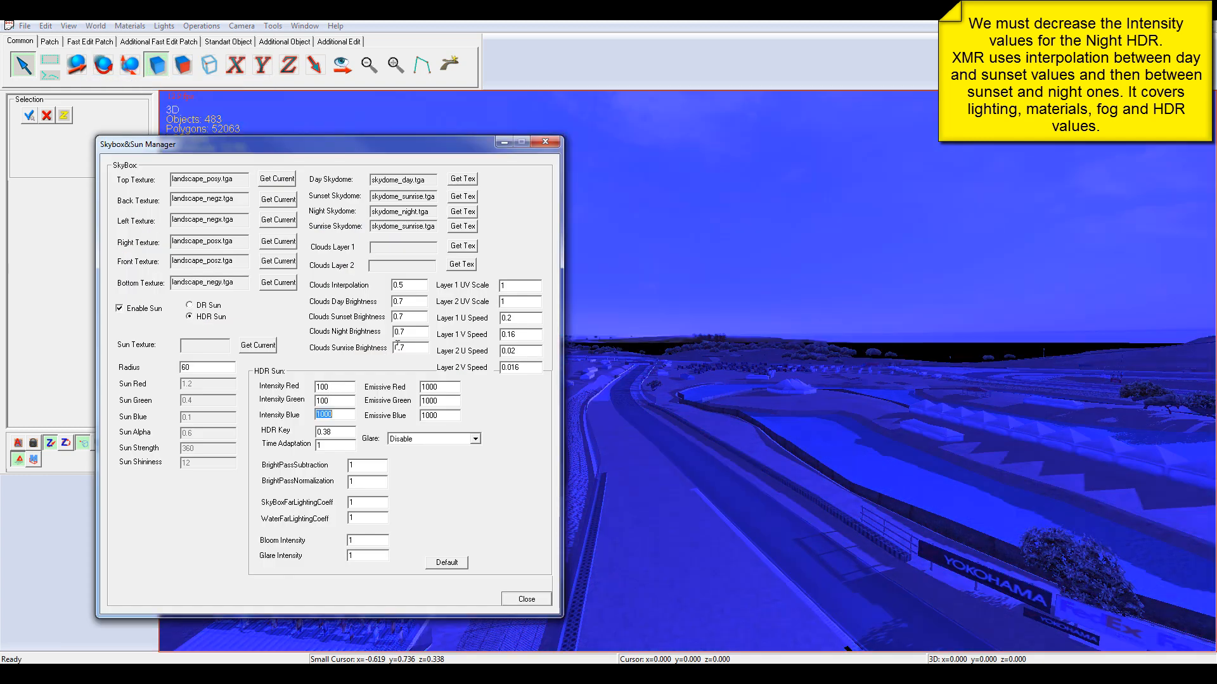
text(100)
key(Tab)
Set the sunset HDR sun's red, green and blue emissive values to 100 and its HDR key to 0.41
click(444, 389)
key(Tab)
text(100)
key(Tab)
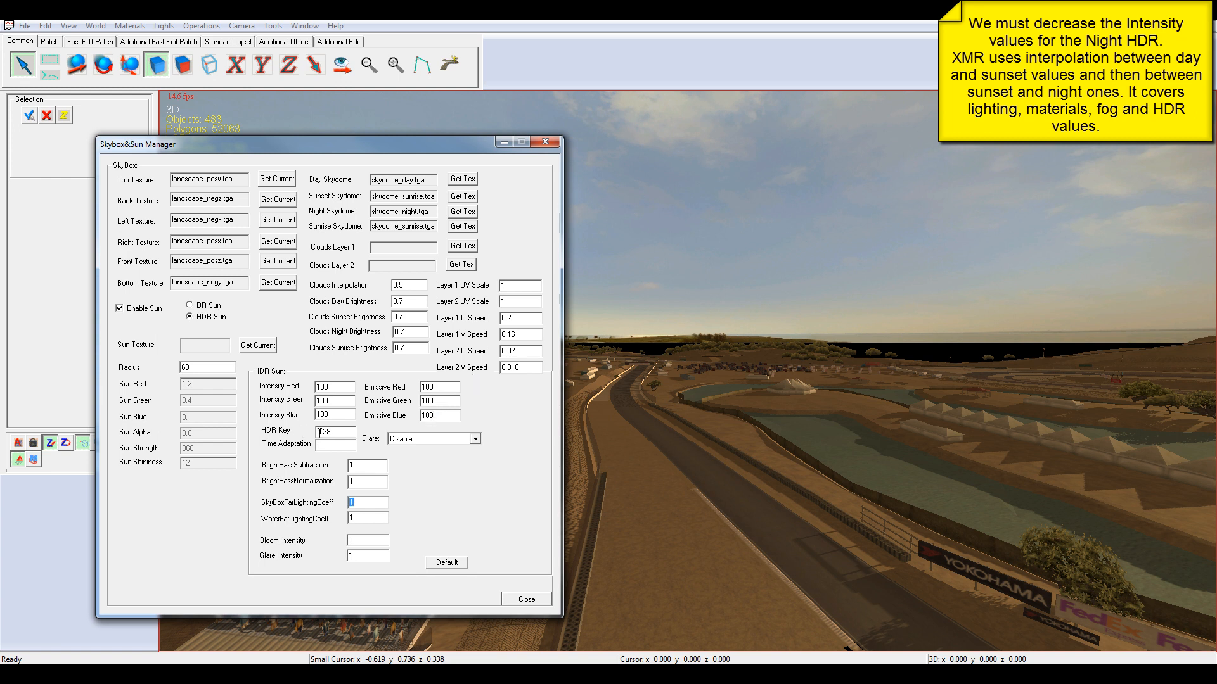
click(325, 432)
text(41)
key(Tab)
click(542, 600)
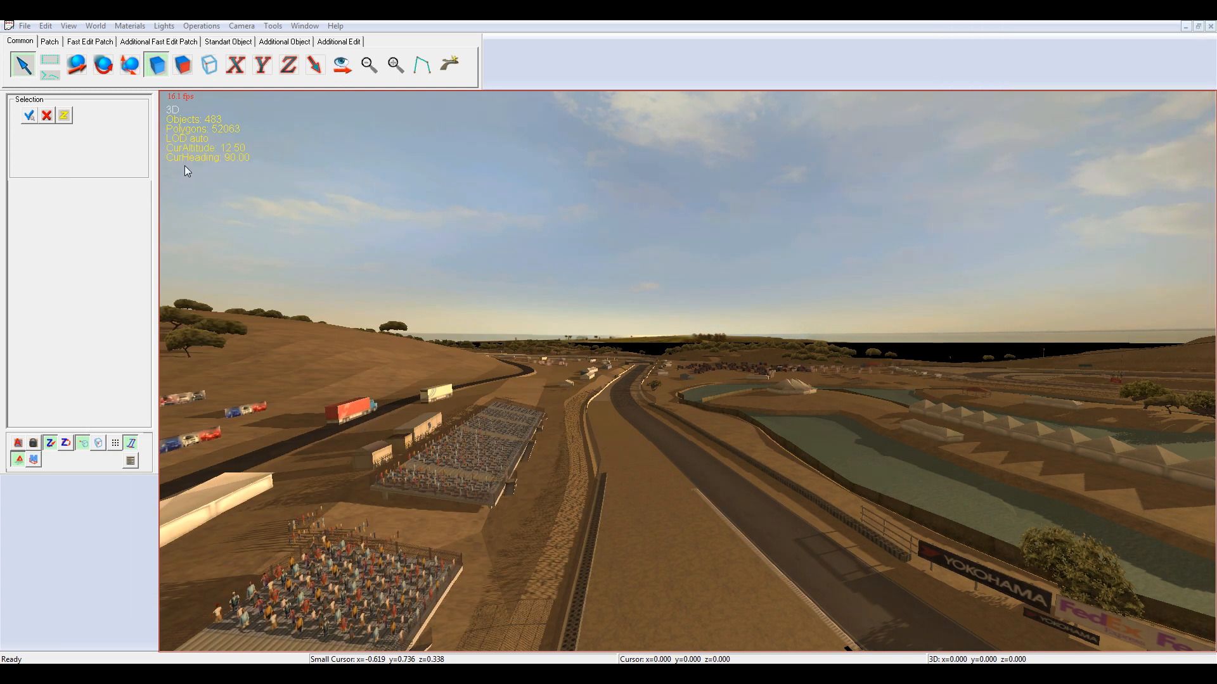
Switch the world lighting to Clearly/Night and close the light environment settings
click(96, 26)
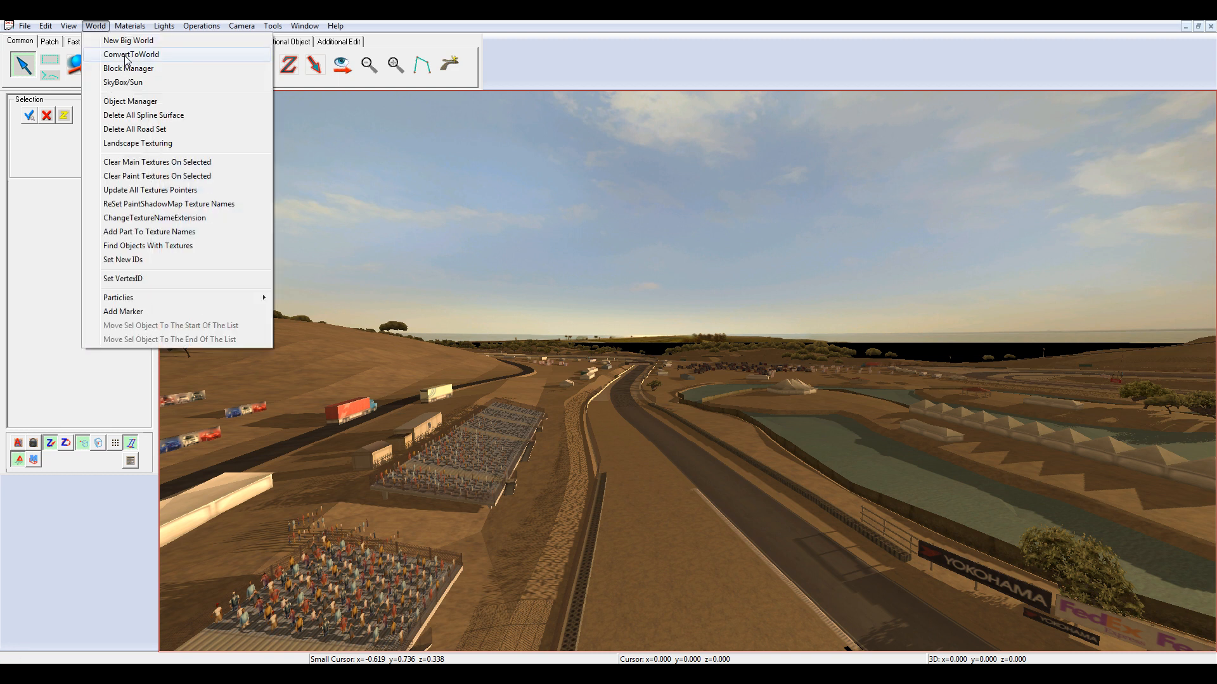
click(129, 26)
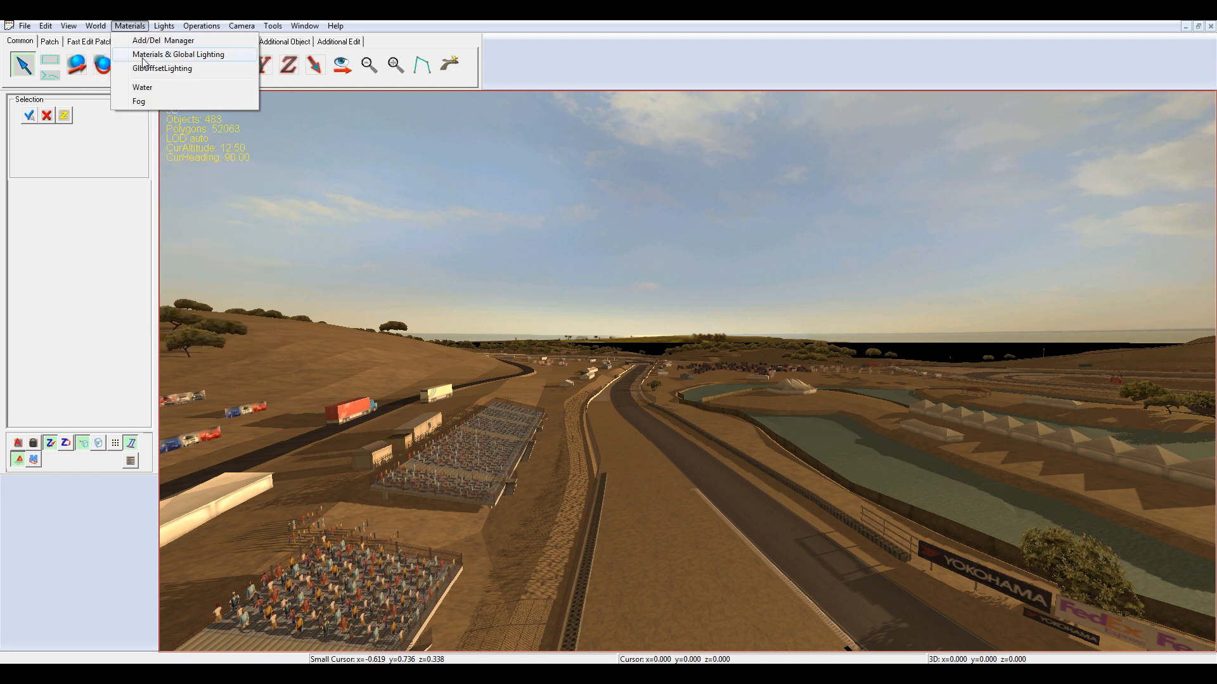
click(152, 56)
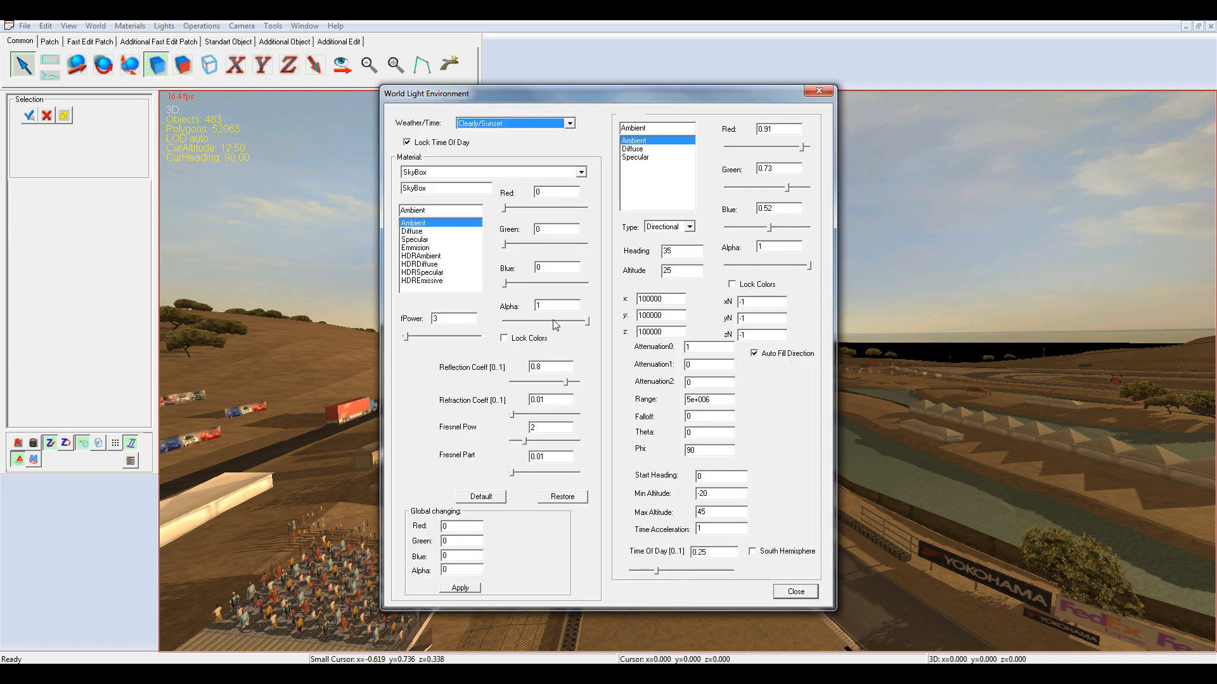
click(491, 125)
click(495, 151)
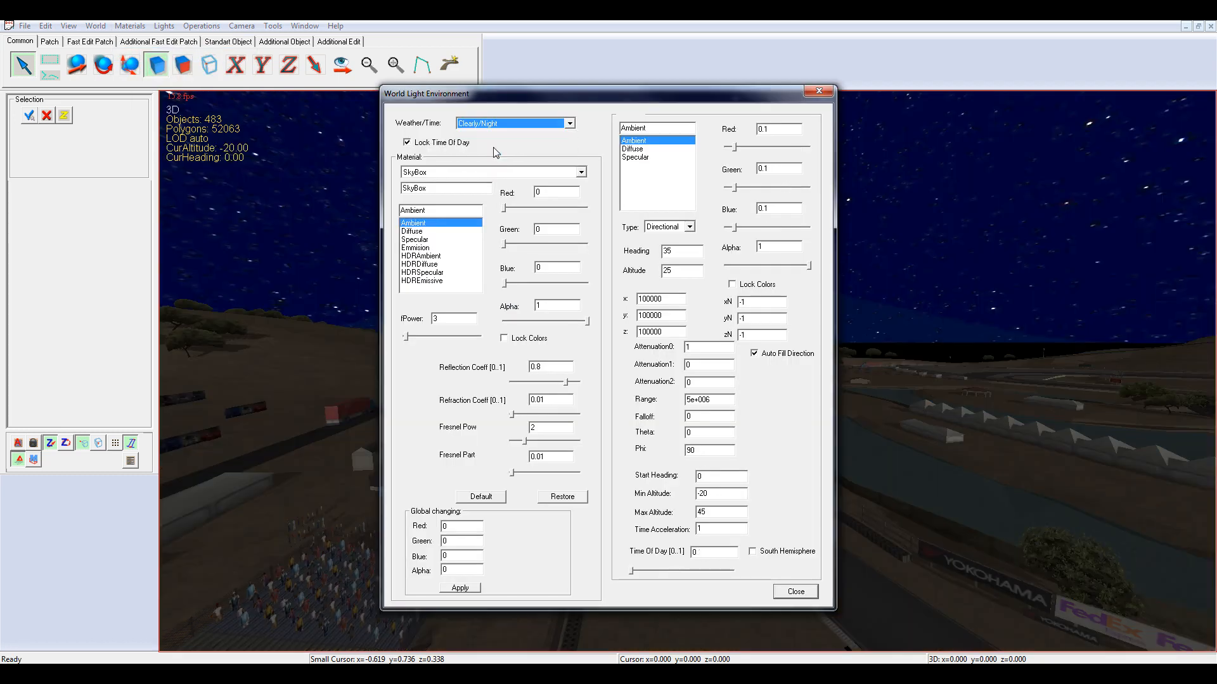
click(795, 591)
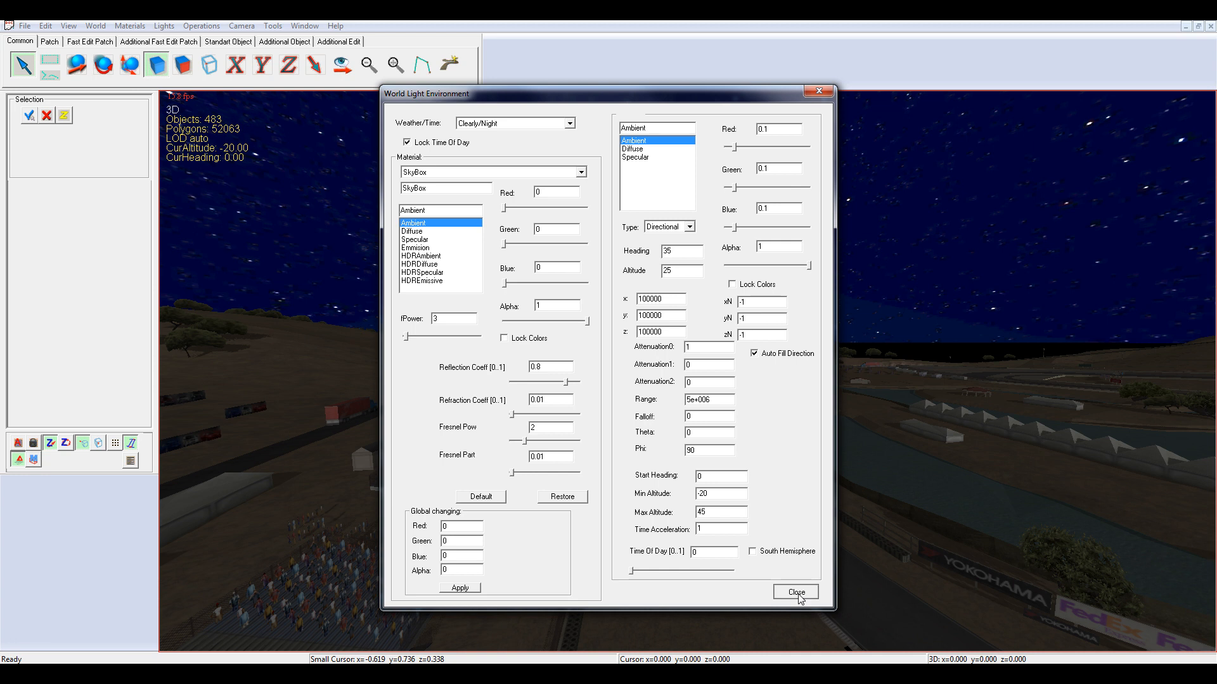
Open the skybox and sun settings and set the night HDR sun's red, green and blue intensity to 20
click(98, 27)
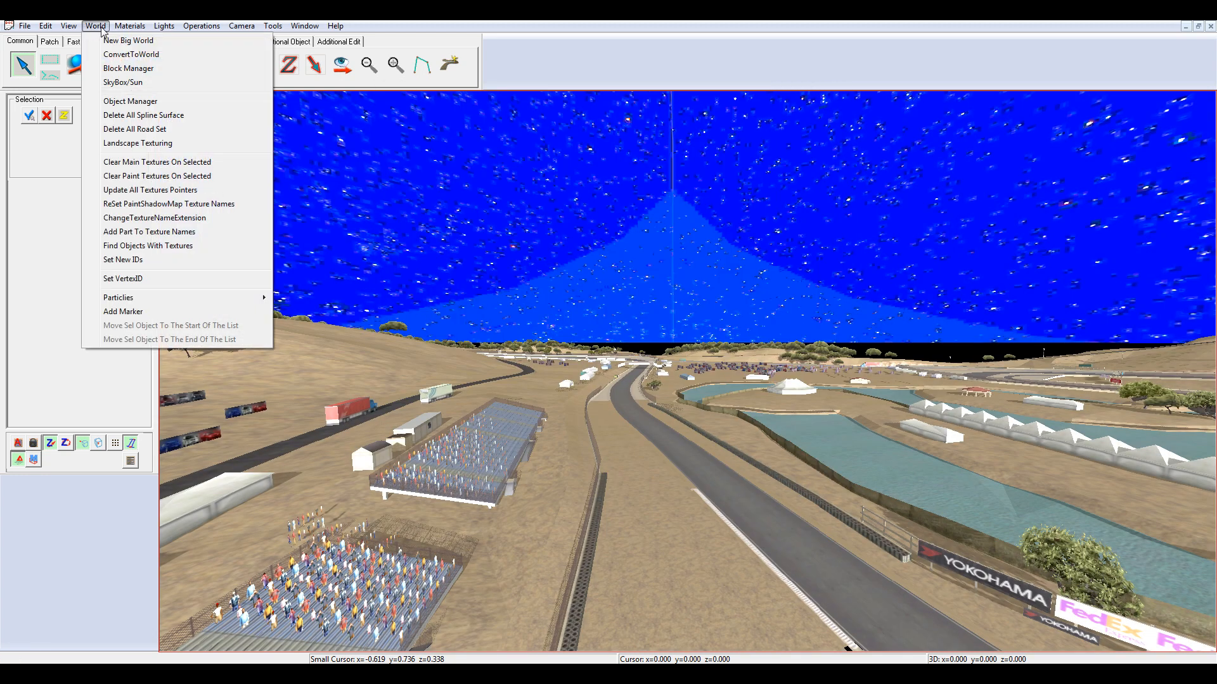
click(121, 83)
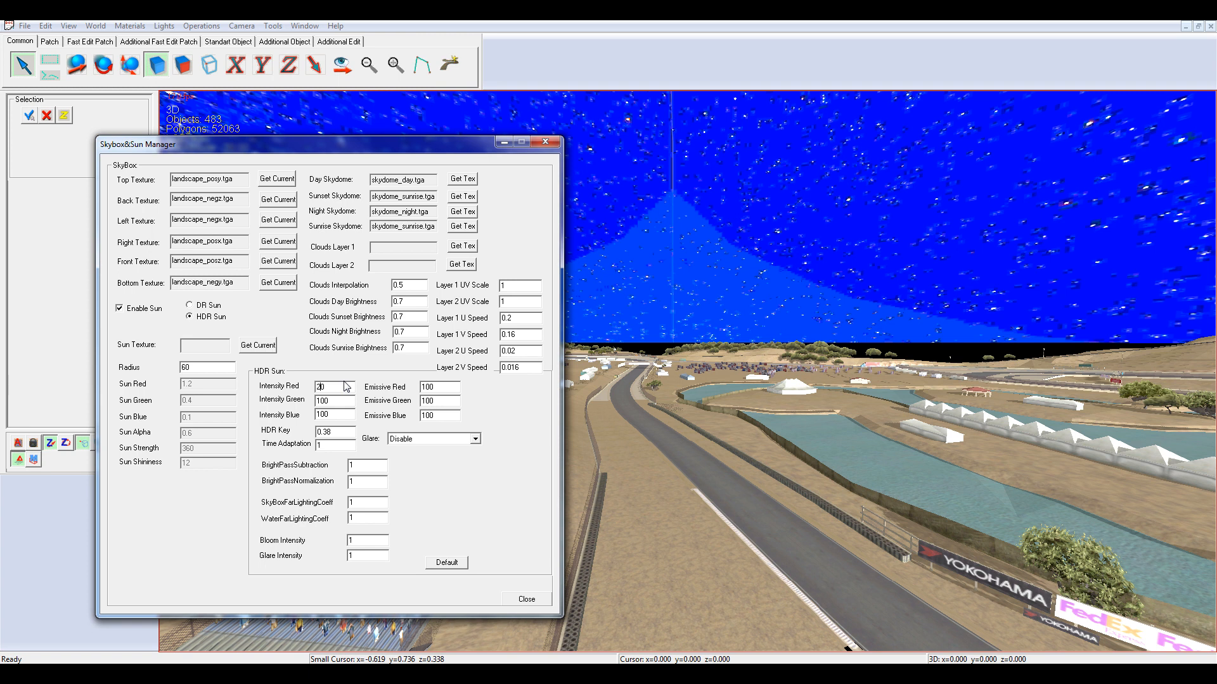
key(Tab)
text(20)
key(Tab)
text(20)
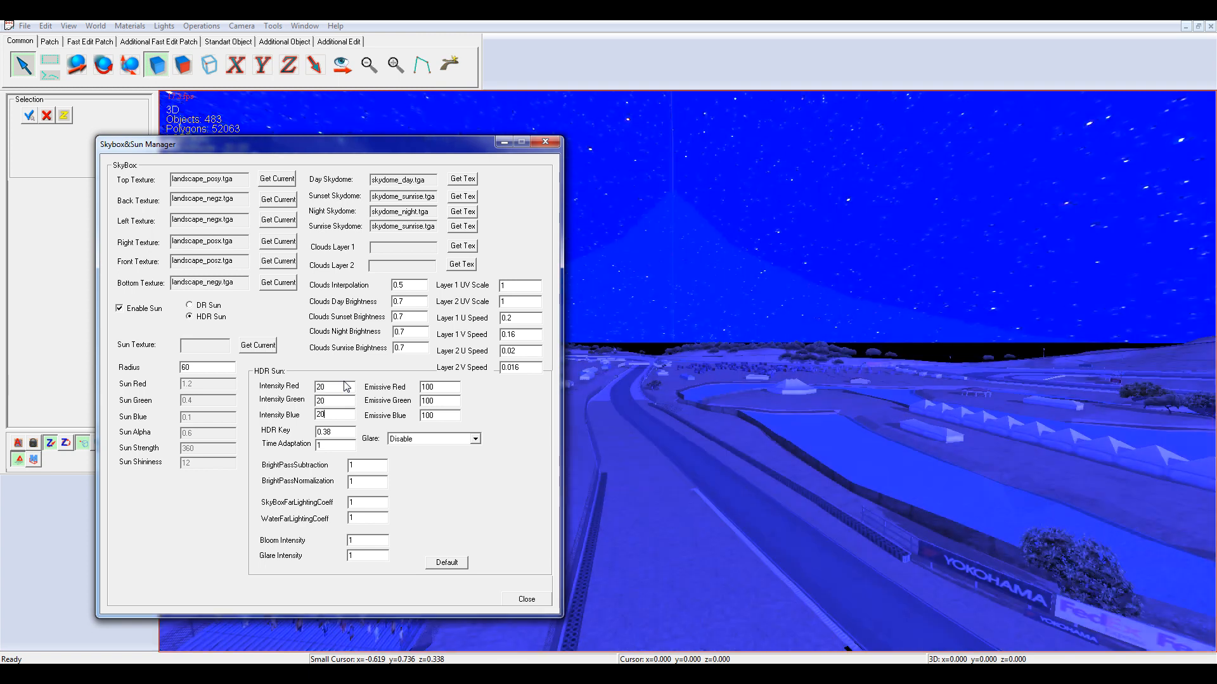
Set the night HDR sun's red, green and blue emissive values to 20
key(Tab)
double_click(445, 390)
text(20)
key(Tab)
text(20)
key(Tab)
text(20)
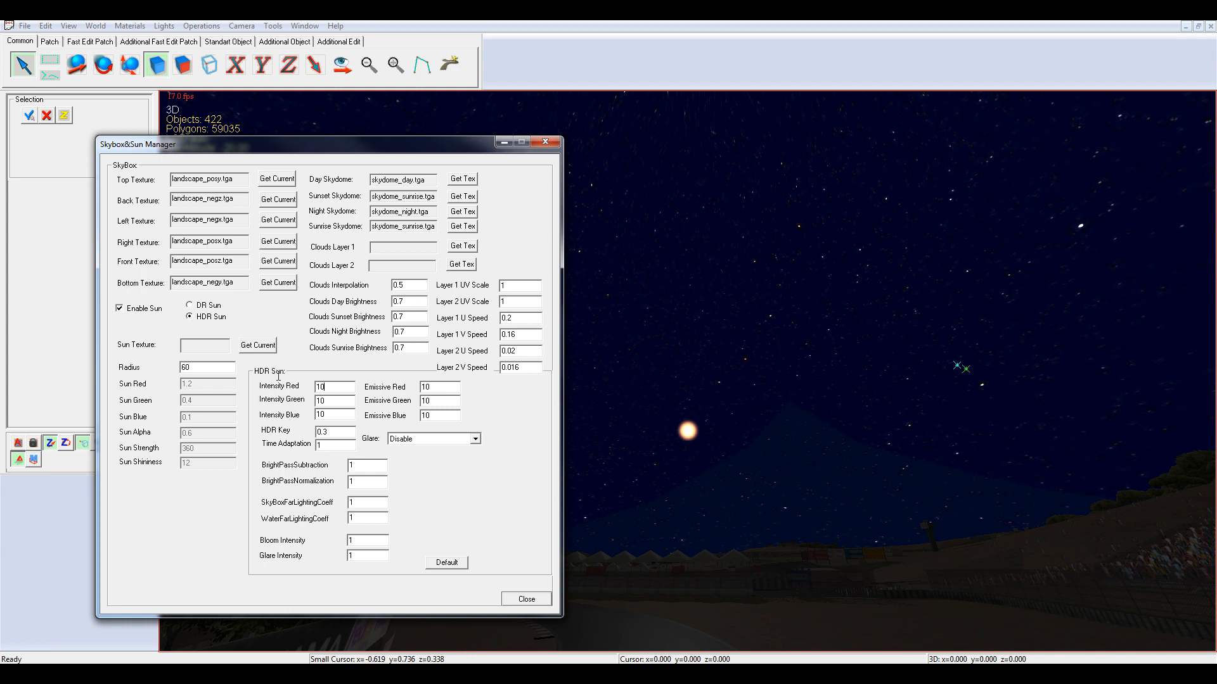
Set the night HDR sun's red, green and blue intensity to 7
drag(278, 375, 170, 360)
text(7)
key(Tab)
text(7)
key(Tab)
text(7)
key(Tab)
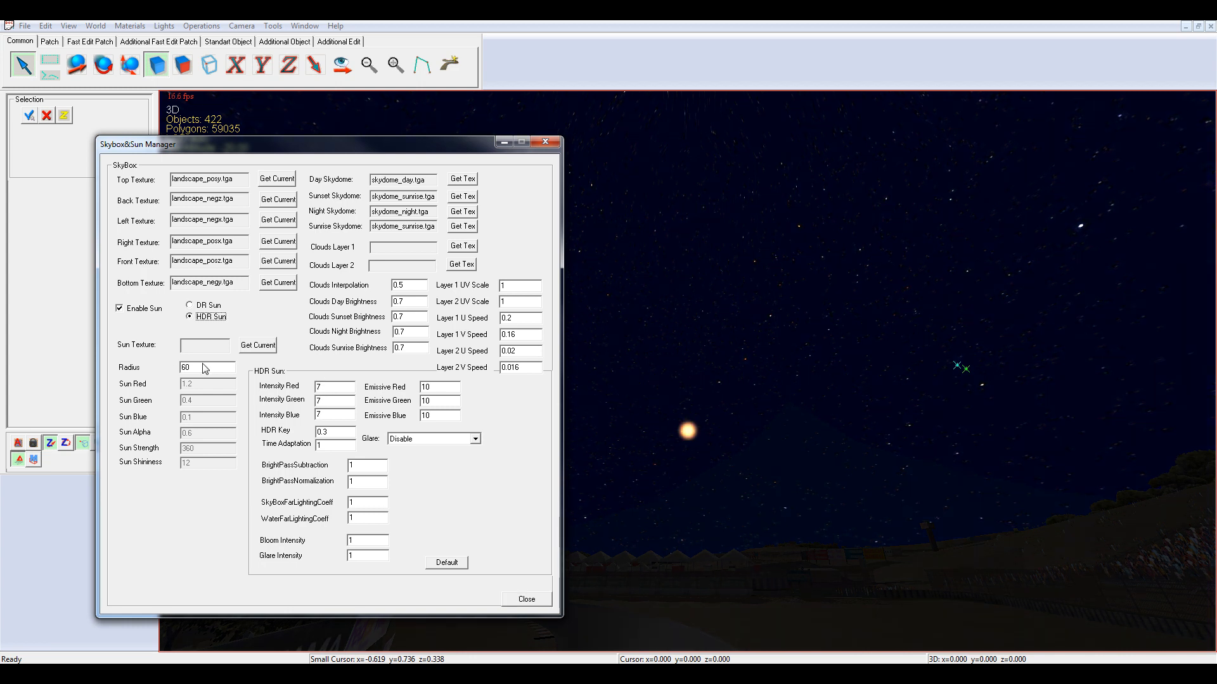
Close the sky settings and save the scene
click(523, 601)
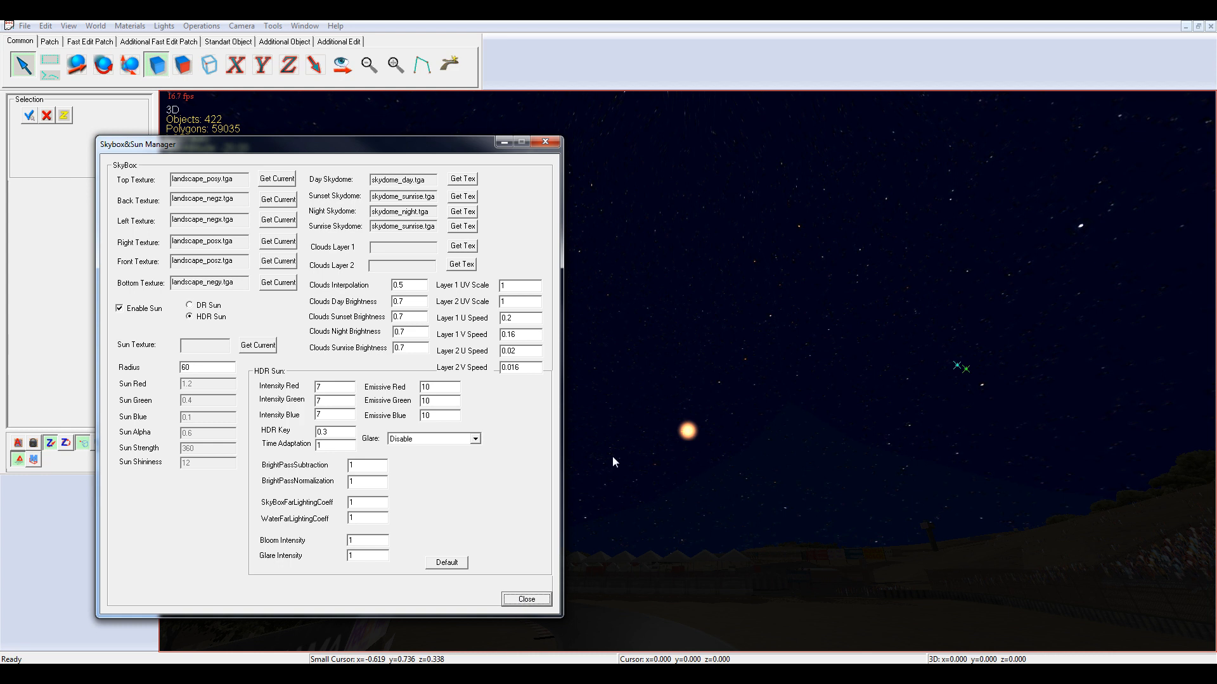
click(531, 602)
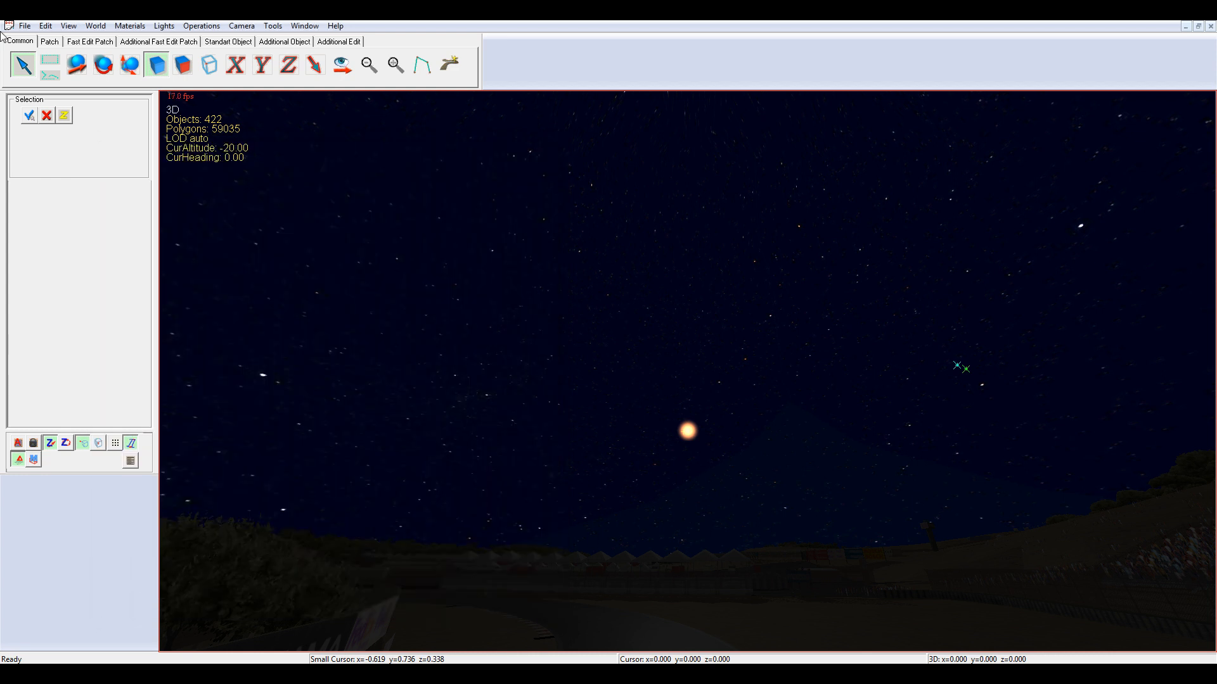
click(24, 26)
click(40, 83)
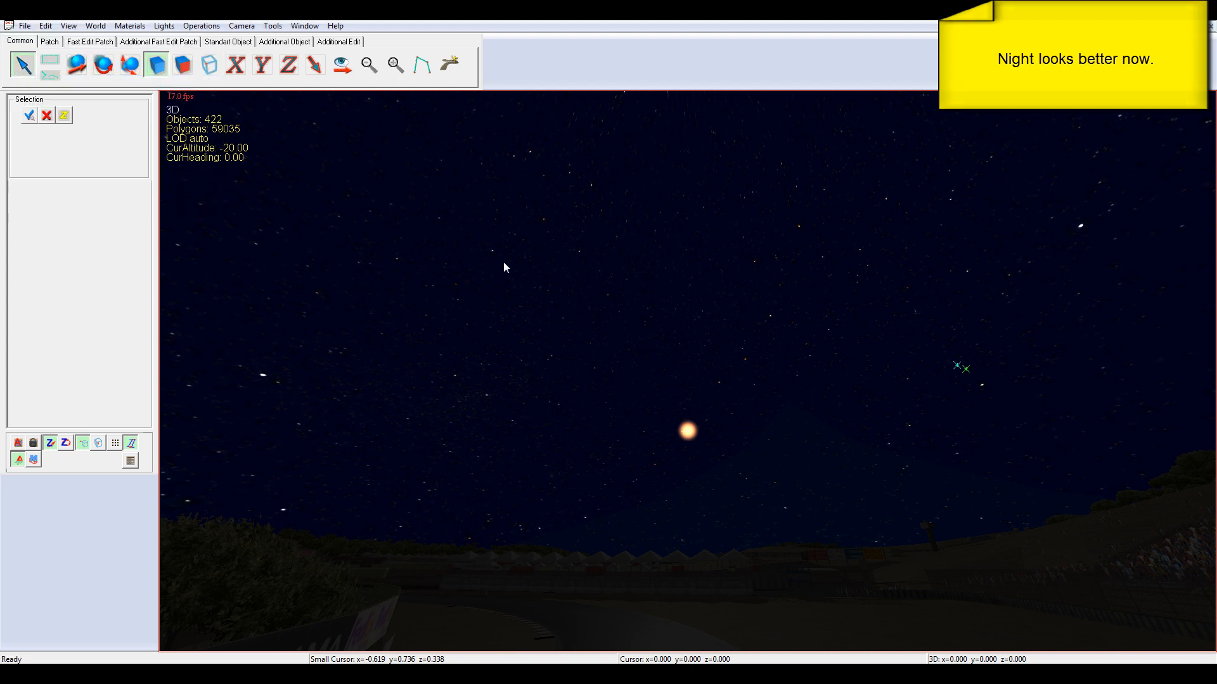
Select the road surface beside the Yokohama barrier and dismiss its list of options
key(Down)
key(Up)
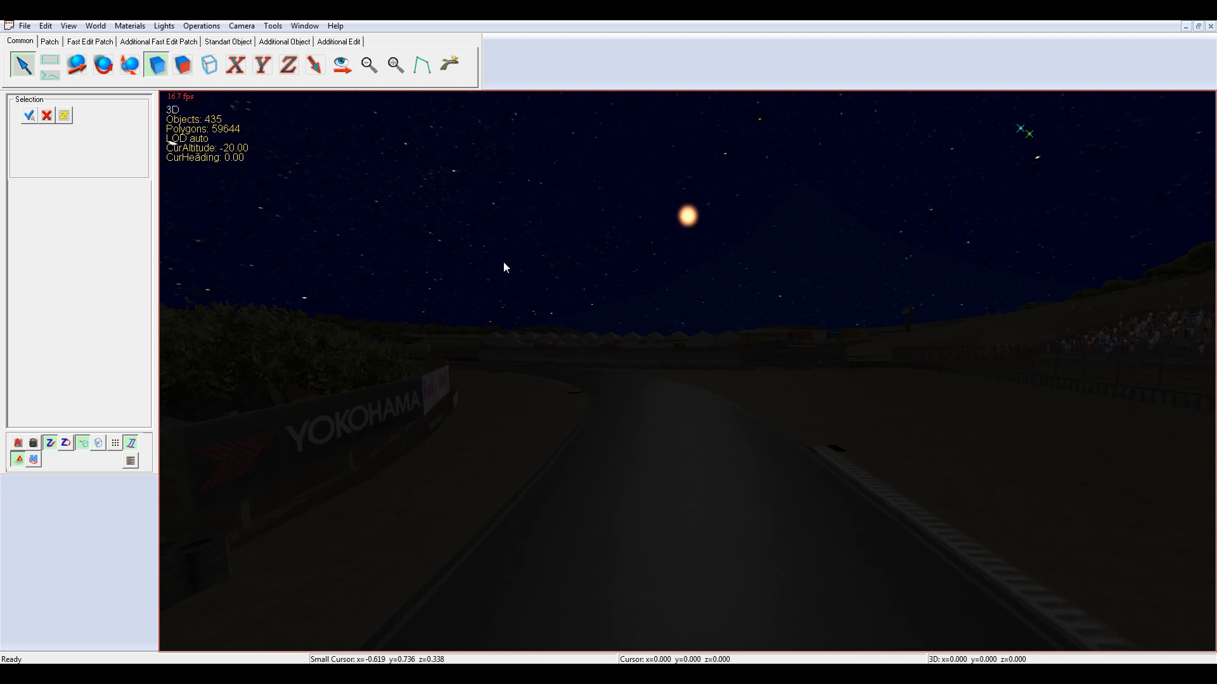
key(Up)
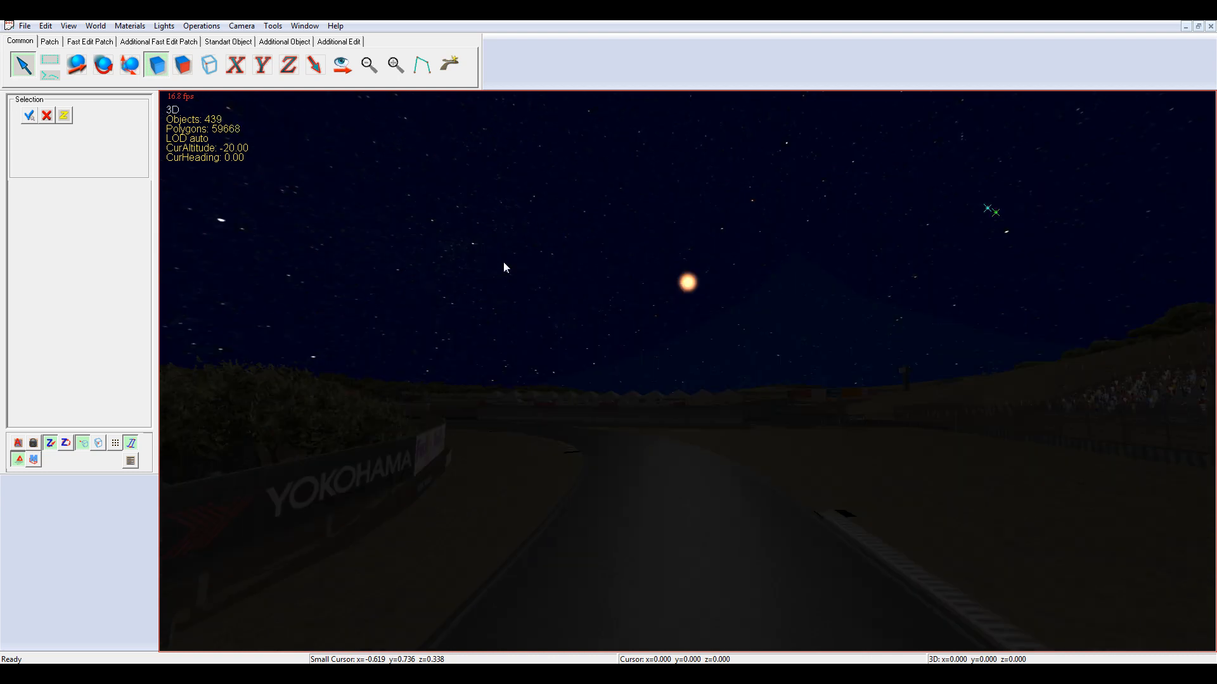
click(582, 501)
right_click(614, 495)
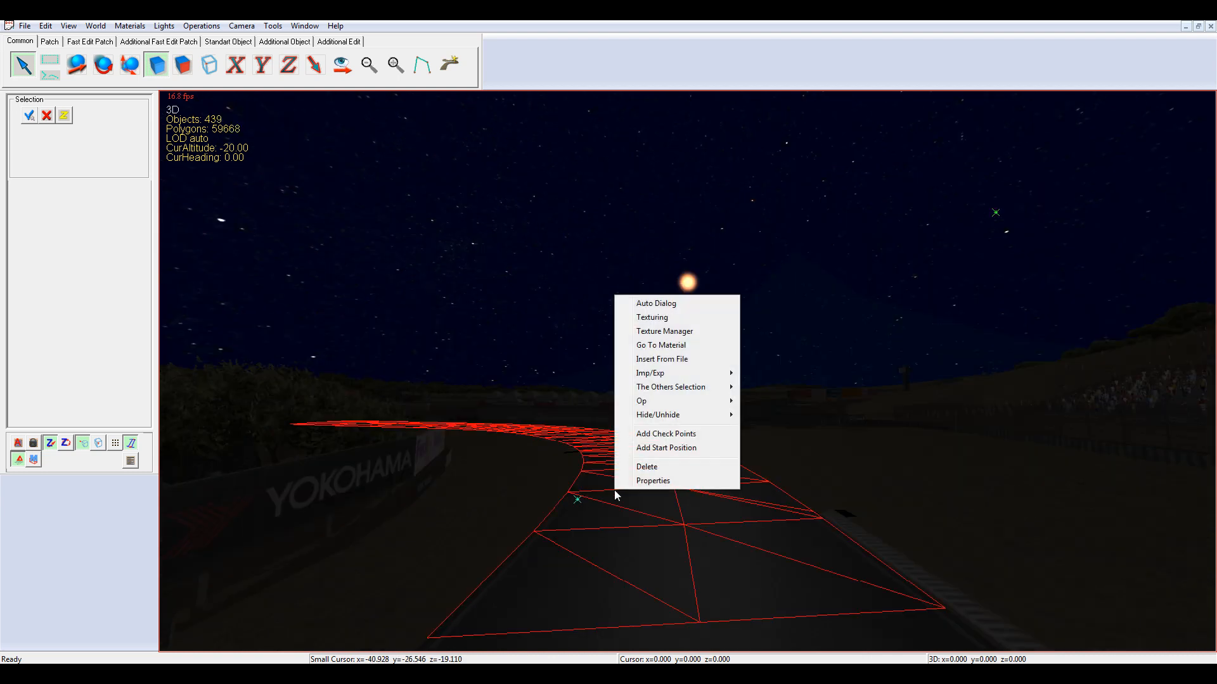
click(571, 293)
Open the world light settings beside the road view and choose the Road material for Clearly/Night
click(130, 26)
click(138, 55)
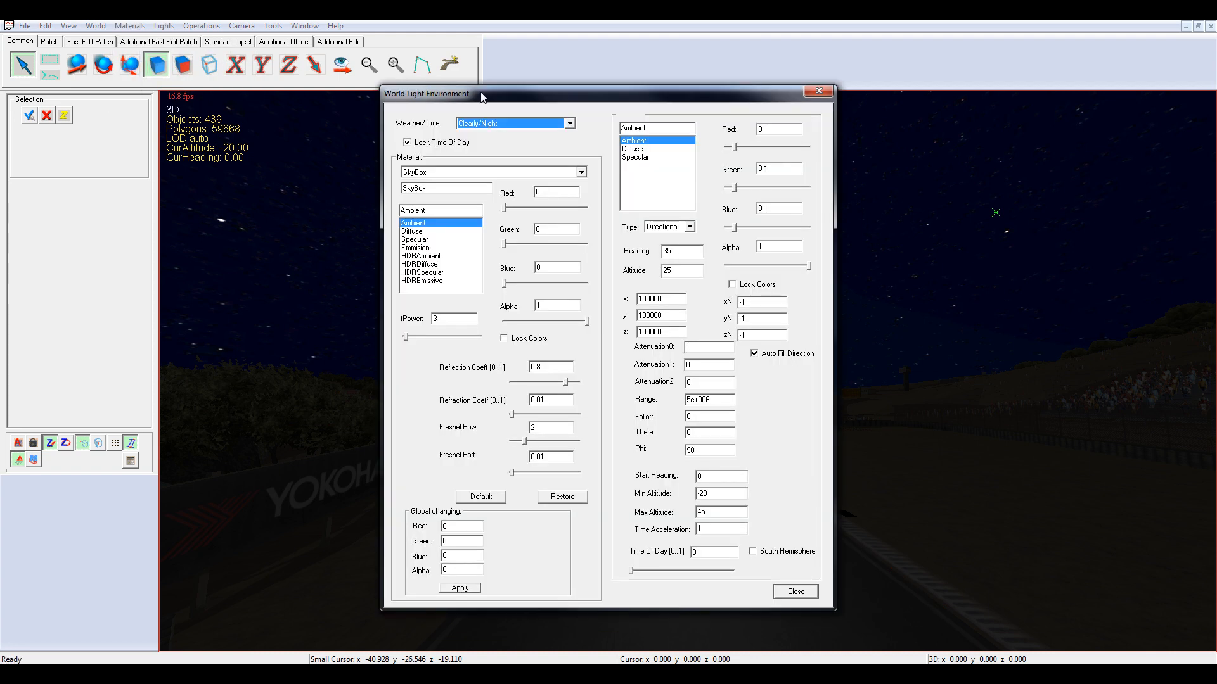
drag(517, 101, 147, 93)
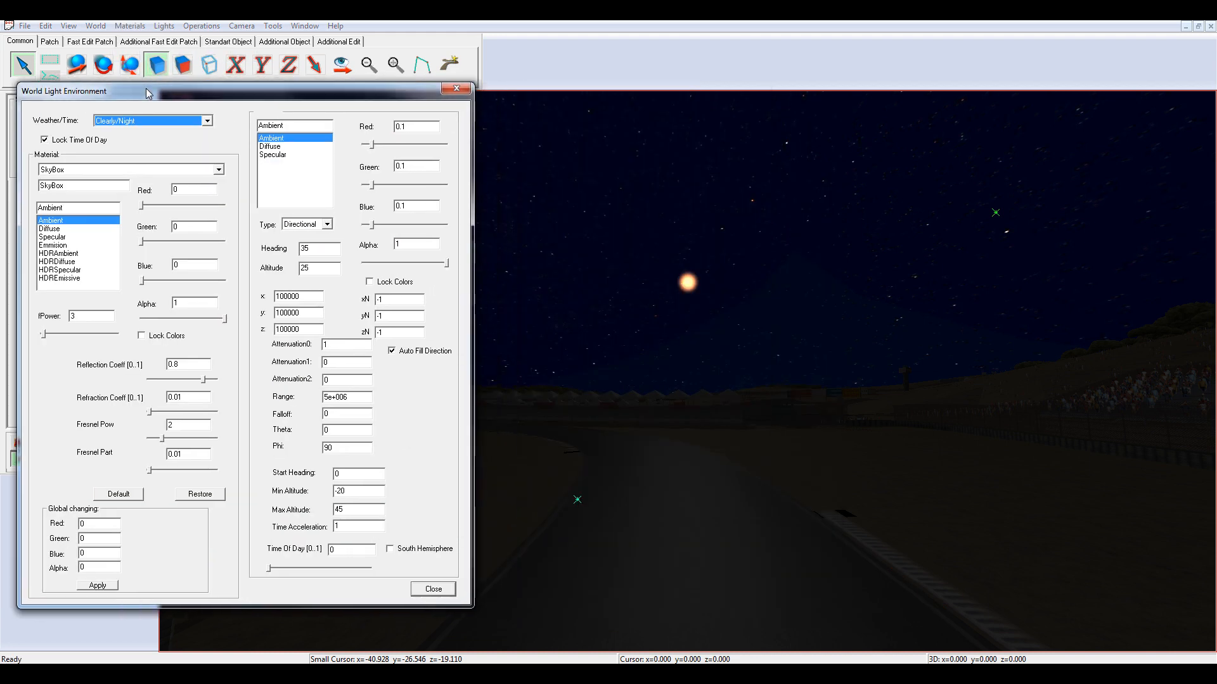
click(121, 171)
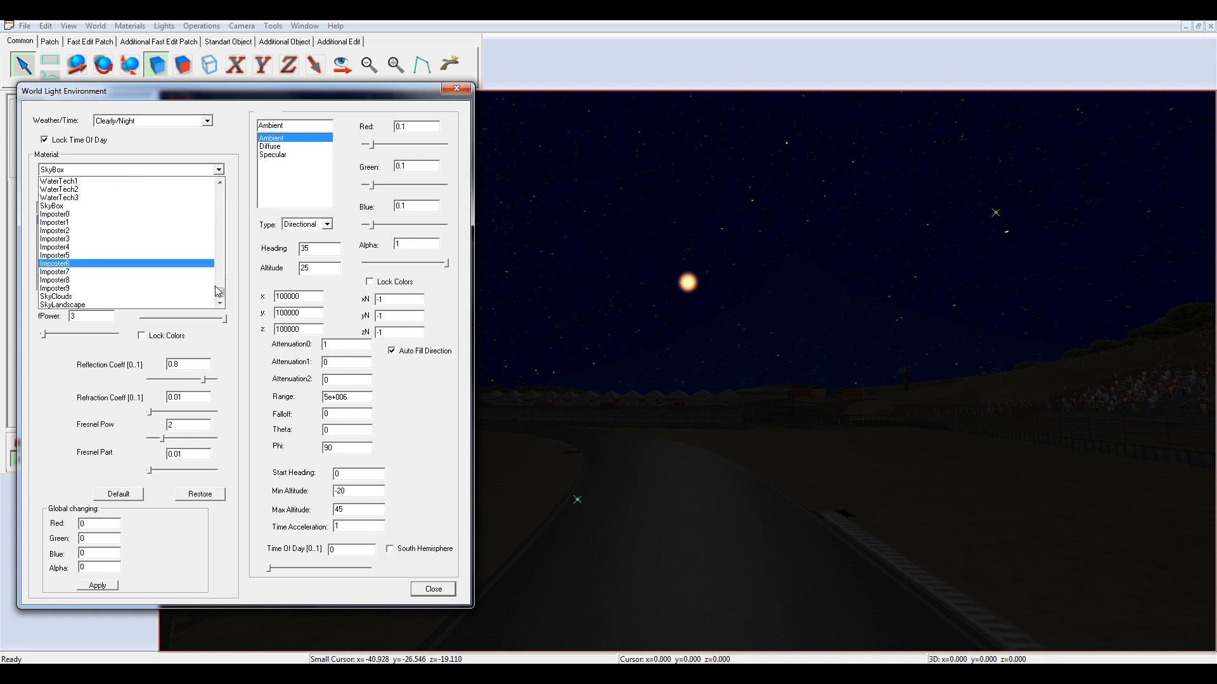
drag(223, 295, 220, 185)
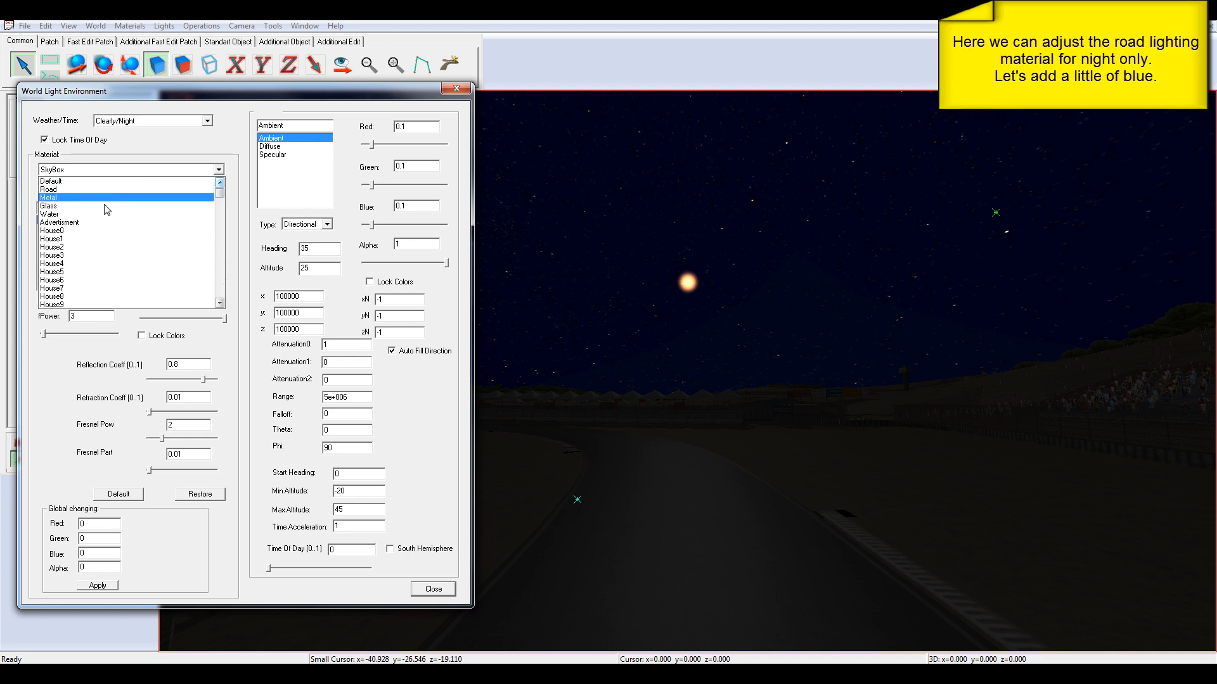
click(87, 190)
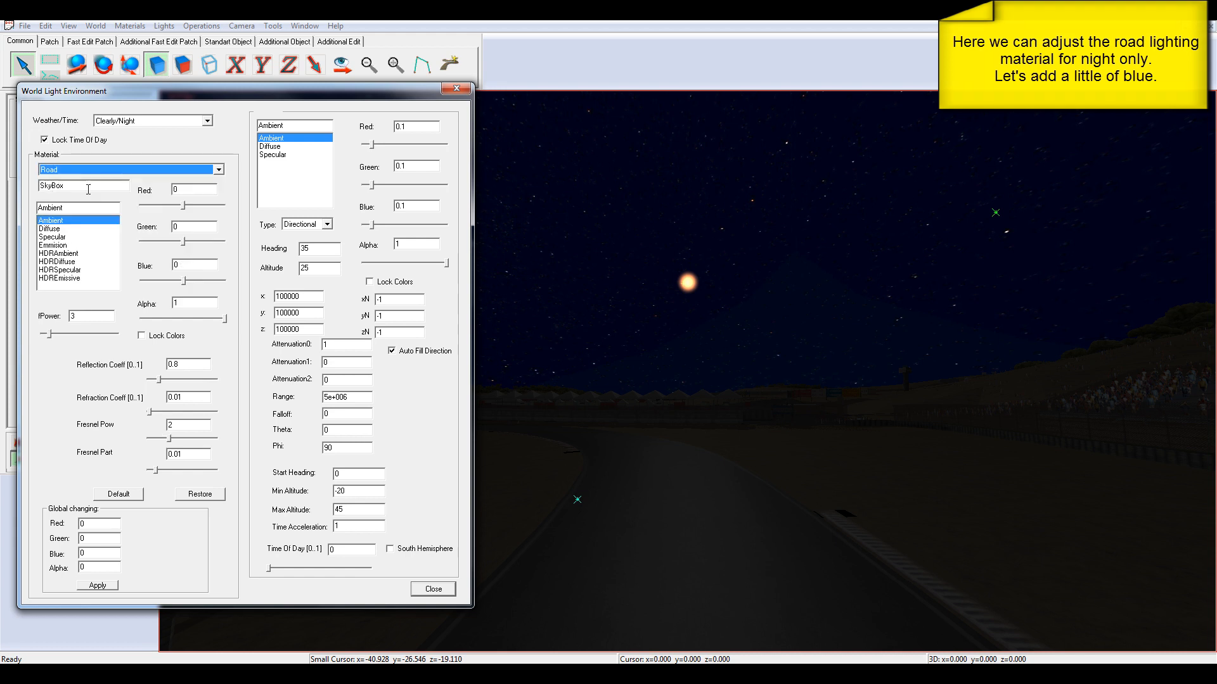
Lock the Road material's specular colors together, set them to 0.52, and set its fPower to 15.6 for Clearly/Night
click(75, 237)
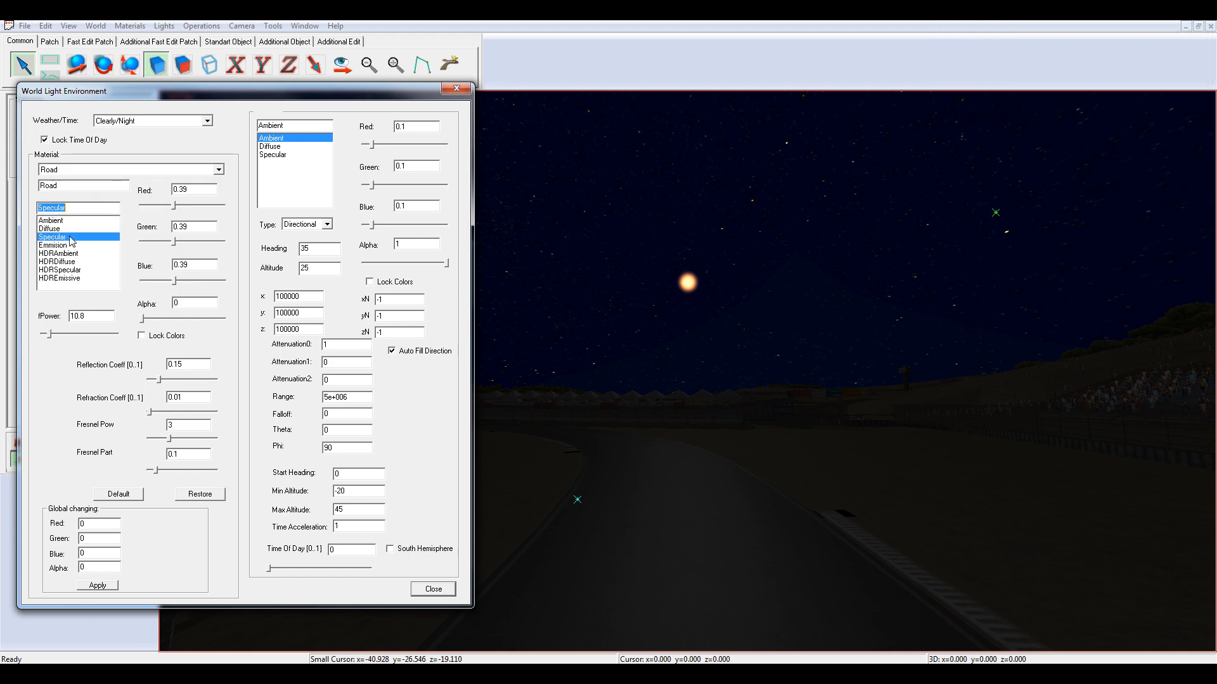
click(157, 334)
click(145, 122)
click(147, 121)
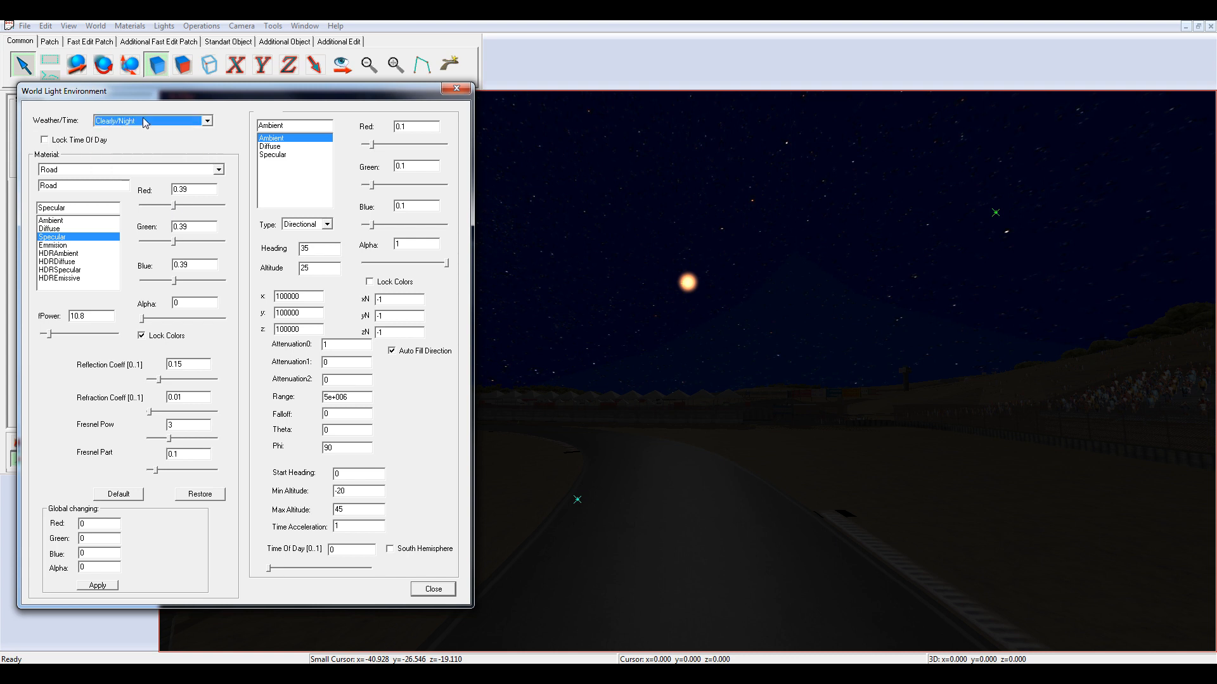
click(174, 206)
mouse_move(176, 211)
mouse_down()
mouse_move(205, 211)
mouse_move(185, 211)
mouse_up()
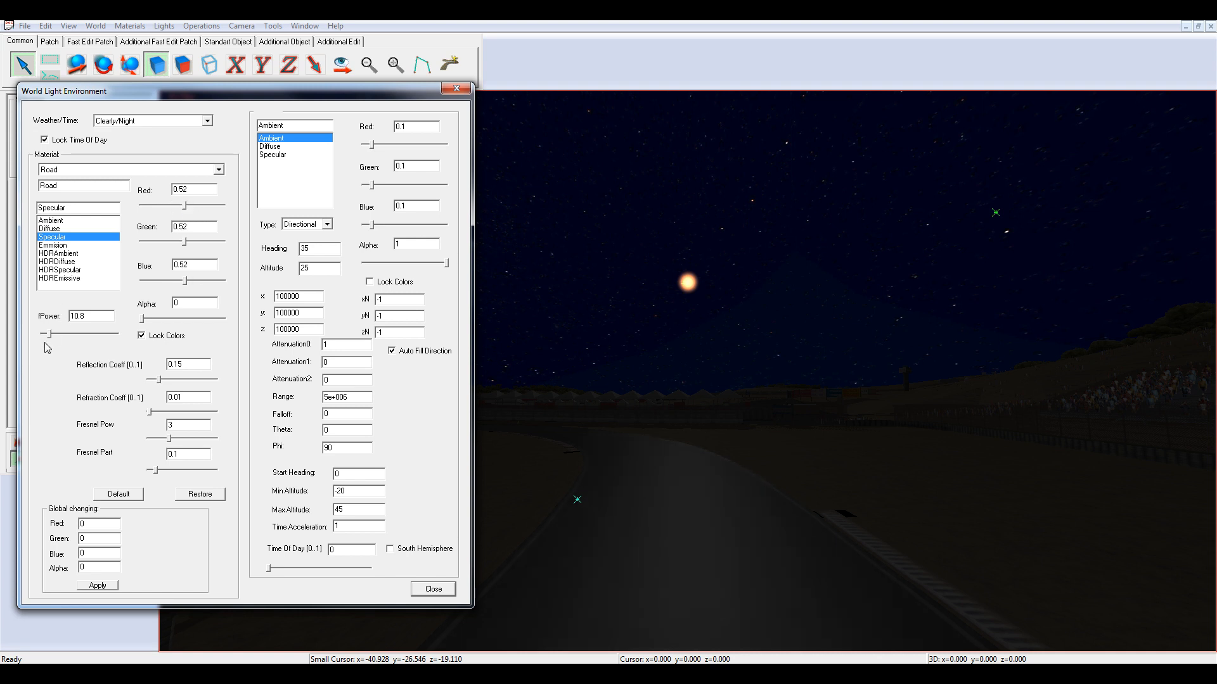
drag(52, 340, 56, 340)
Add a little green and blue to the Road material's emission for night, and close the light settings
click(61, 245)
mouse_move(144, 207)
mouse_down()
mouse_move(197, 212)
mouse_move(150, 210)
mouse_up()
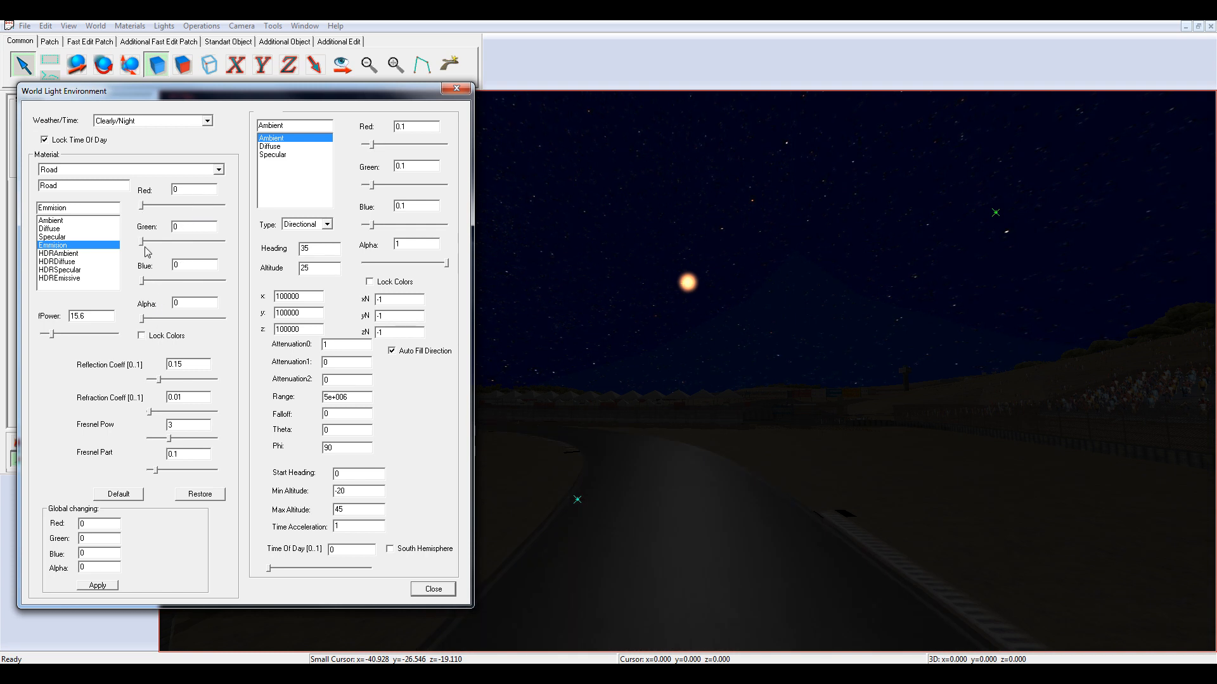
drag(143, 244, 146, 241)
drag(142, 281, 146, 292)
click(433, 589)
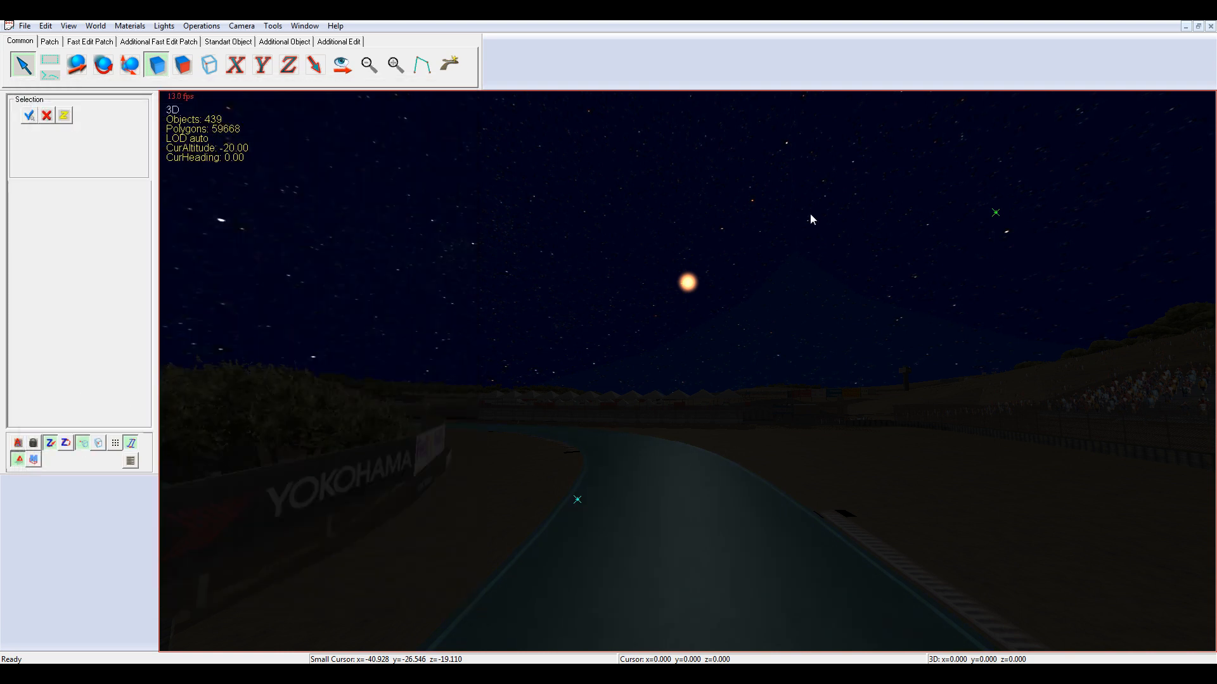
Examine the road's night lighting at several places along the track, briefly reopening the world light settings
key(Down)
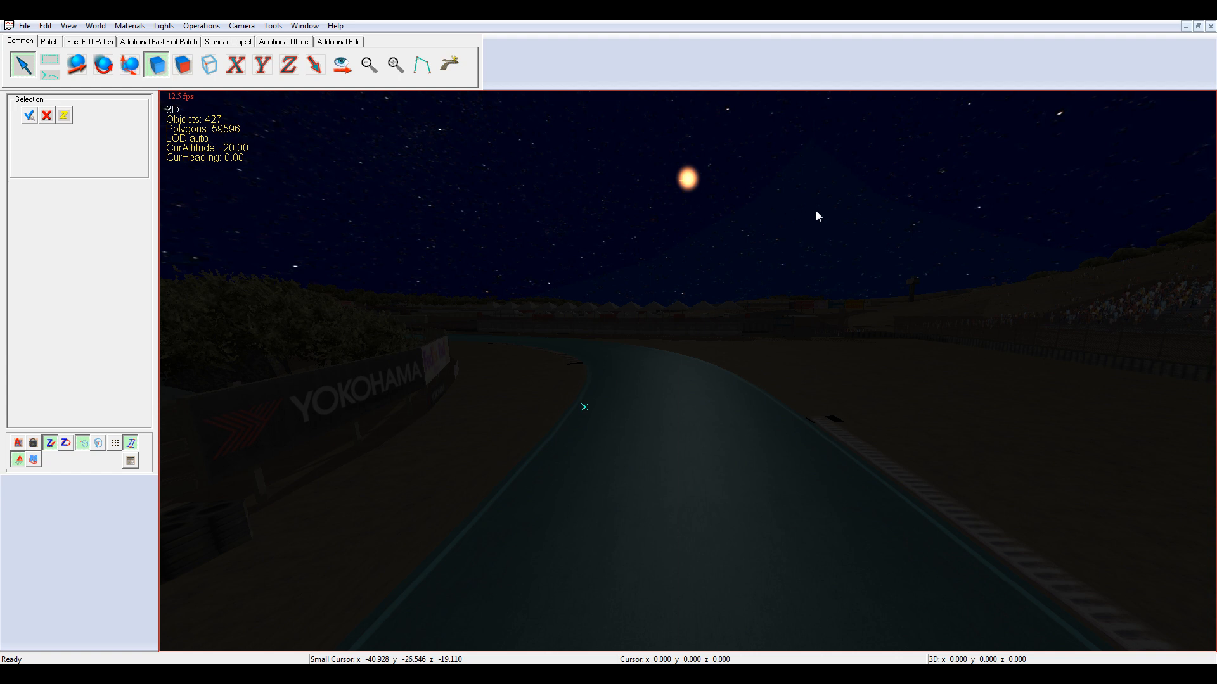
key(Right)
key(Down)
key(Down)
key(Left)
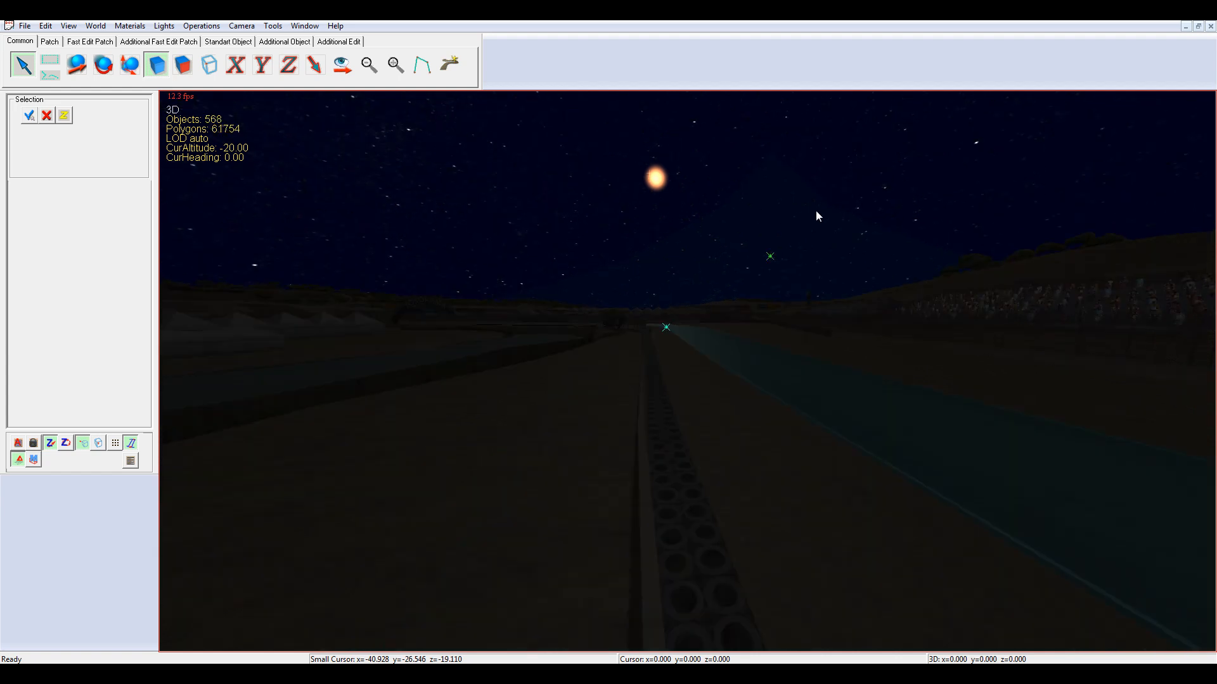
key(Up)
key(Right)
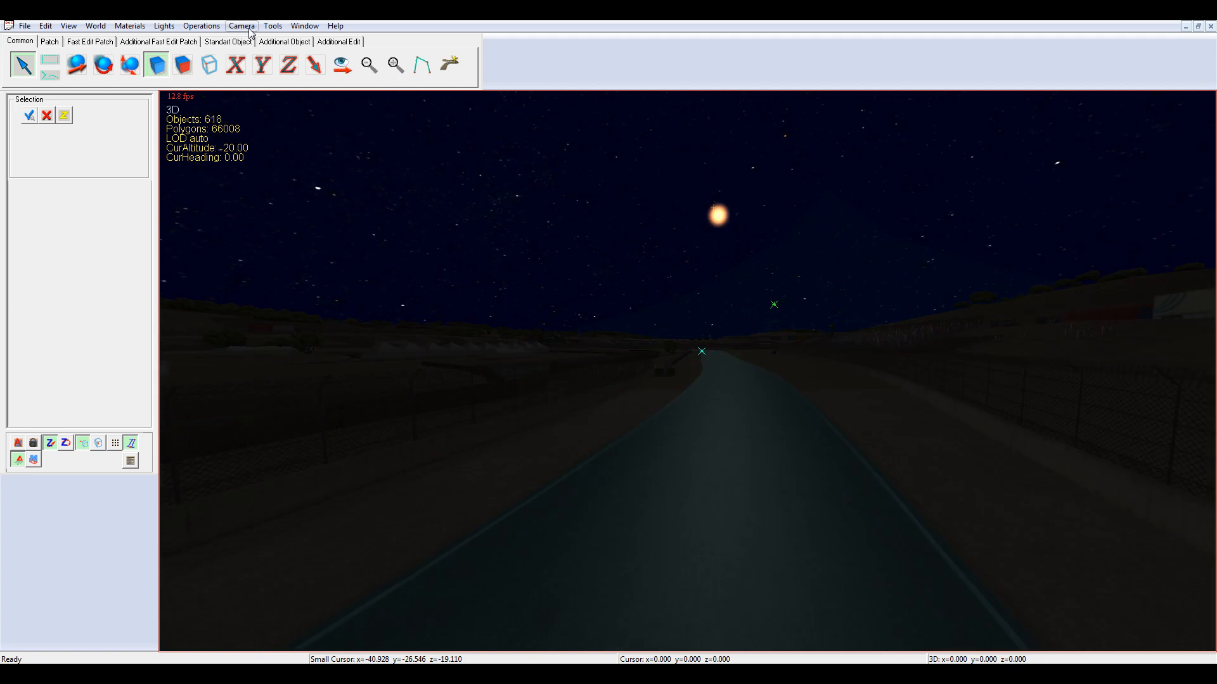
click(129, 25)
click(155, 56)
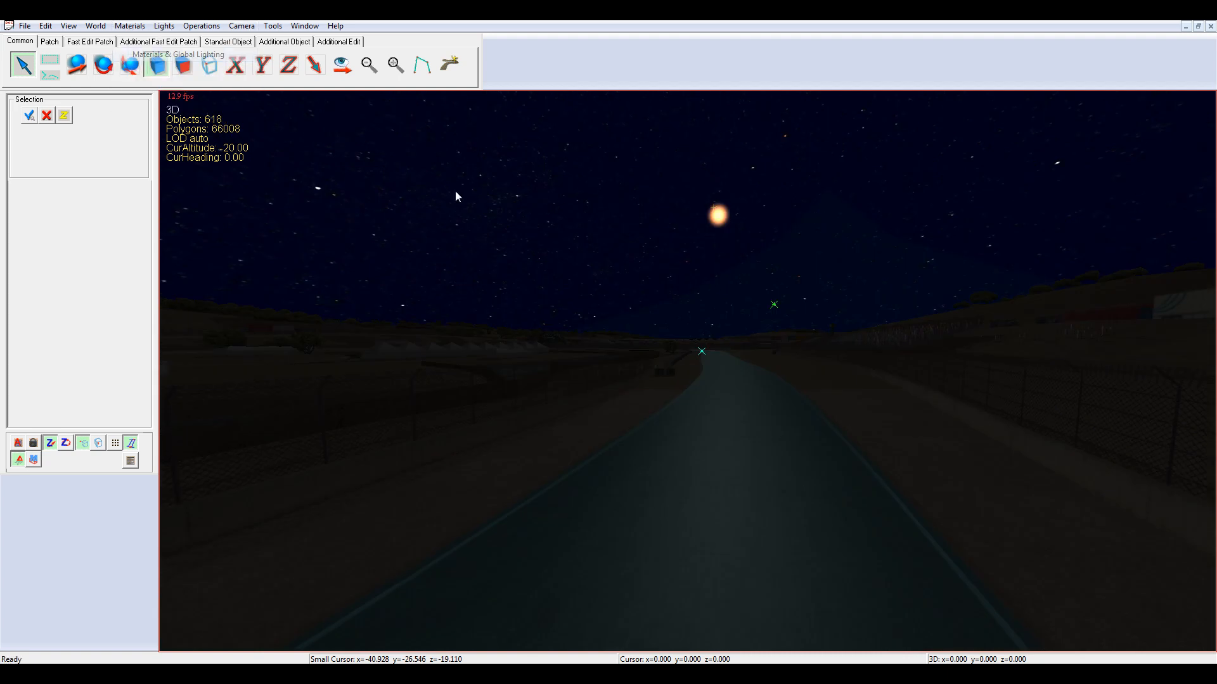
click(819, 90)
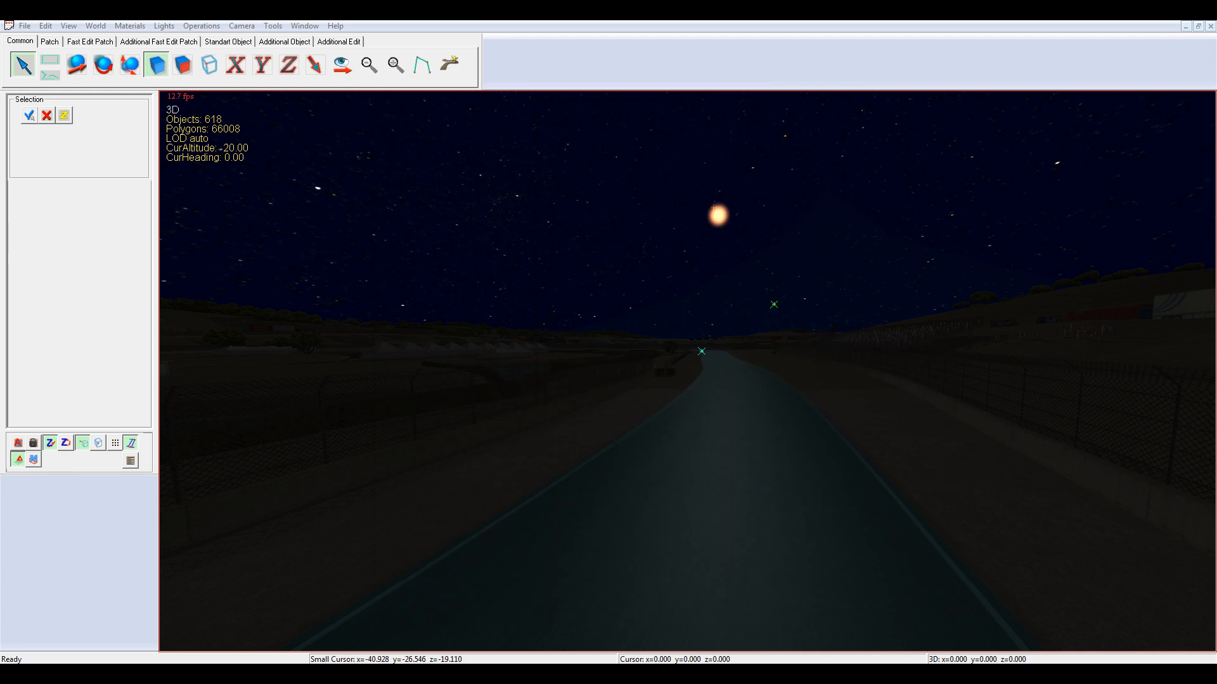
drag(712, 207, 930, 270)
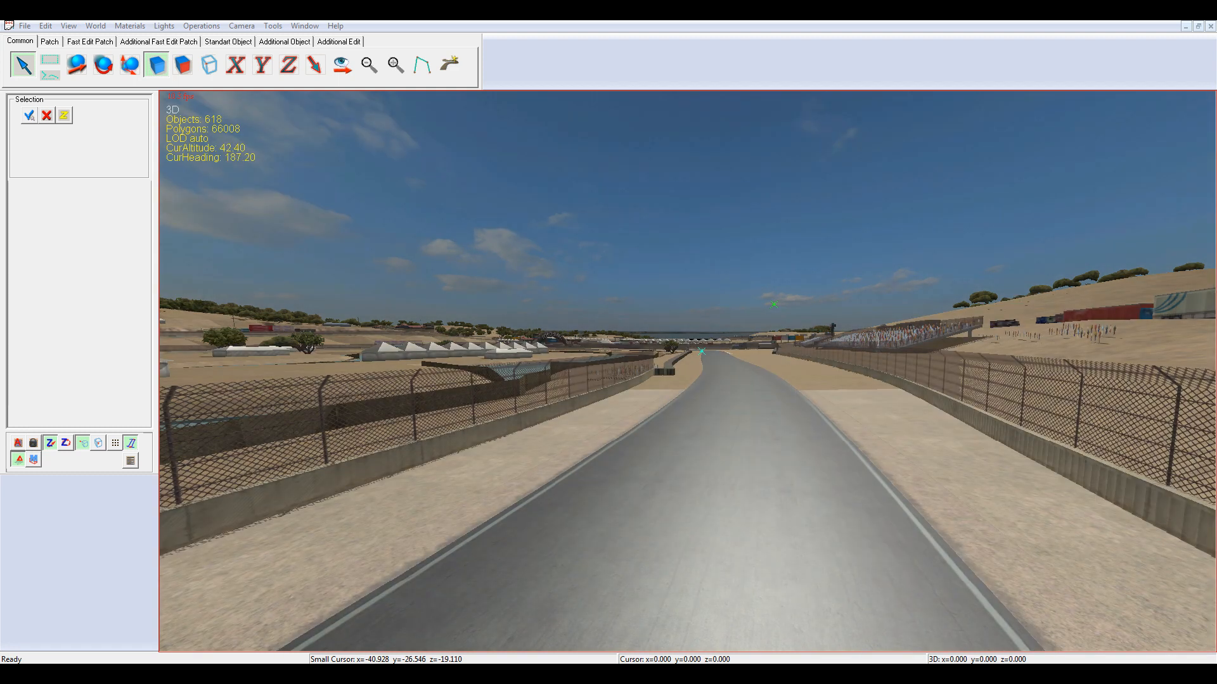
Select the road surface ahead in the daylight view and save the scene
click(712, 441)
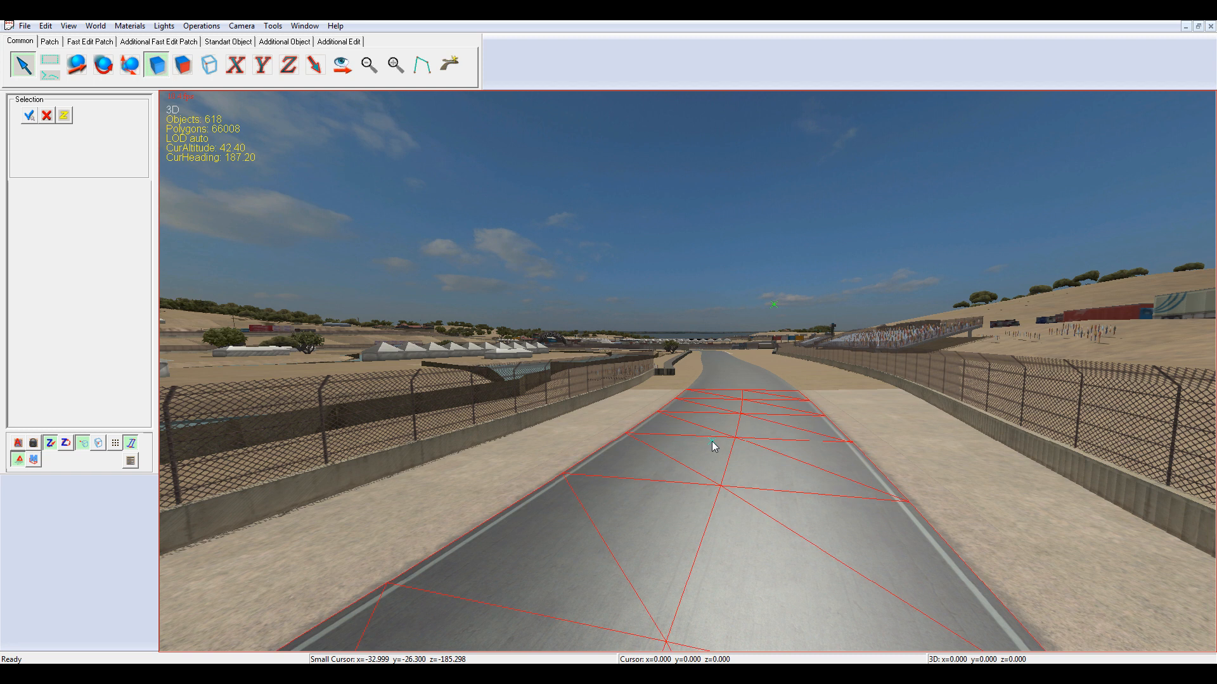
click(24, 25)
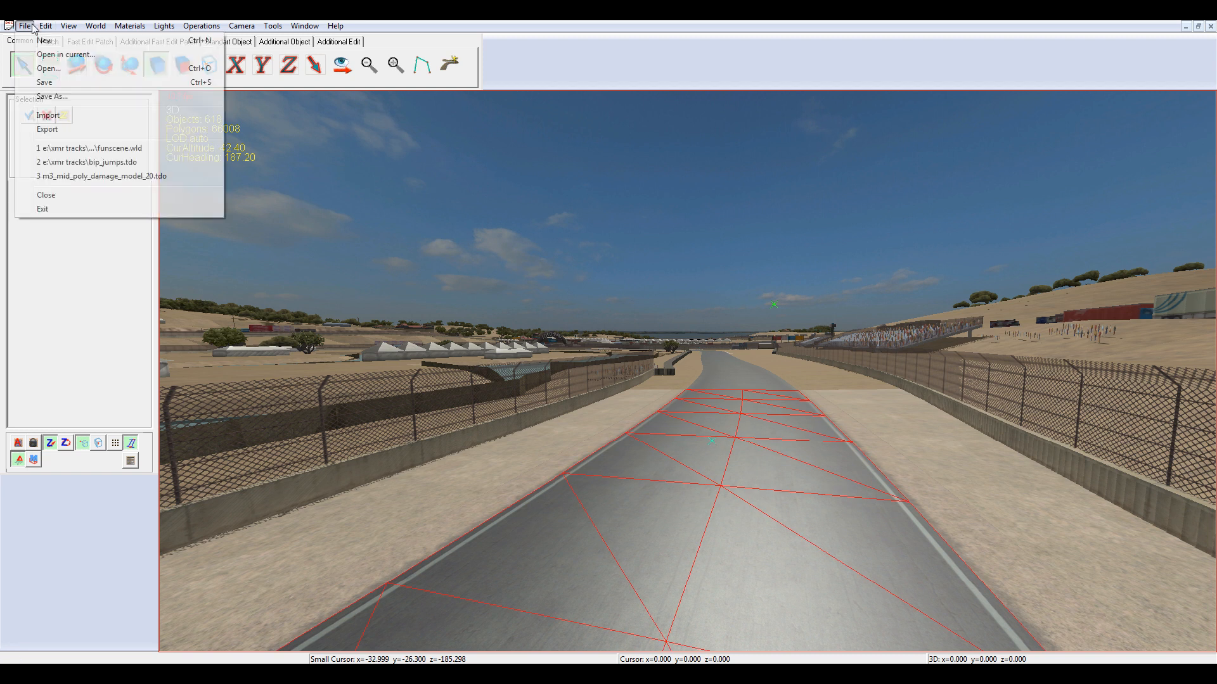
click(58, 84)
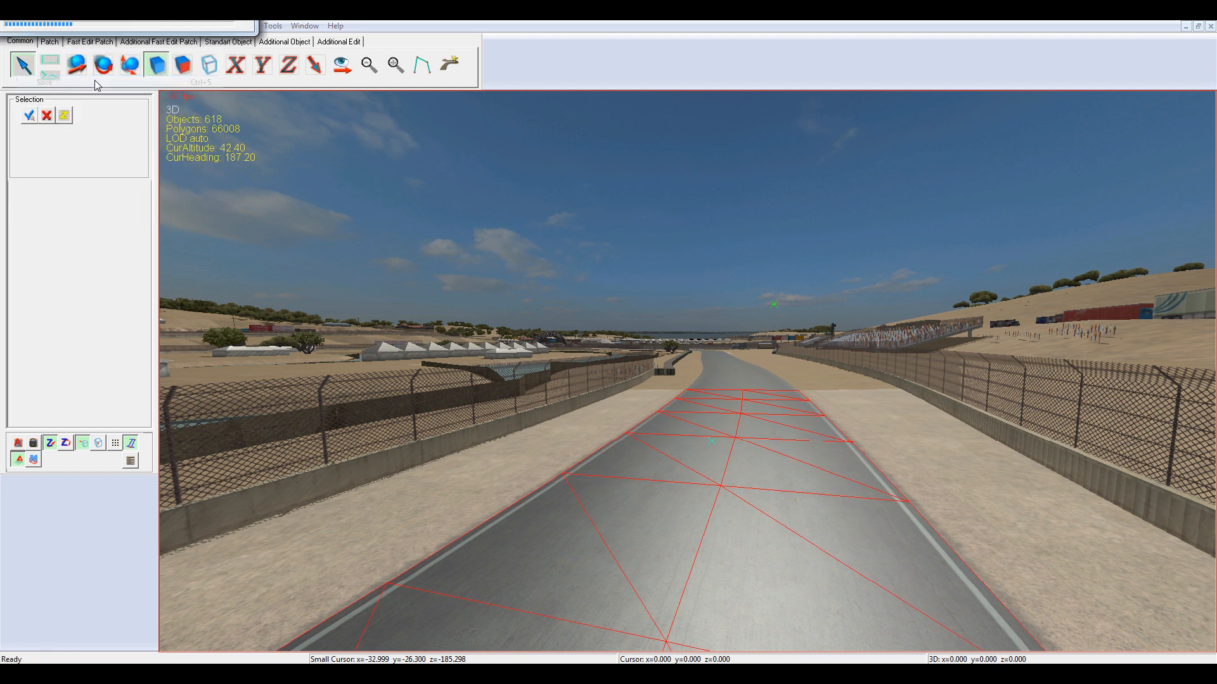
In the Texture Manager, switch to the black_normal_maps.trc pack, preview its normal maps at real size, and select 49cf78e6_n_map1.tga
click(282, 27)
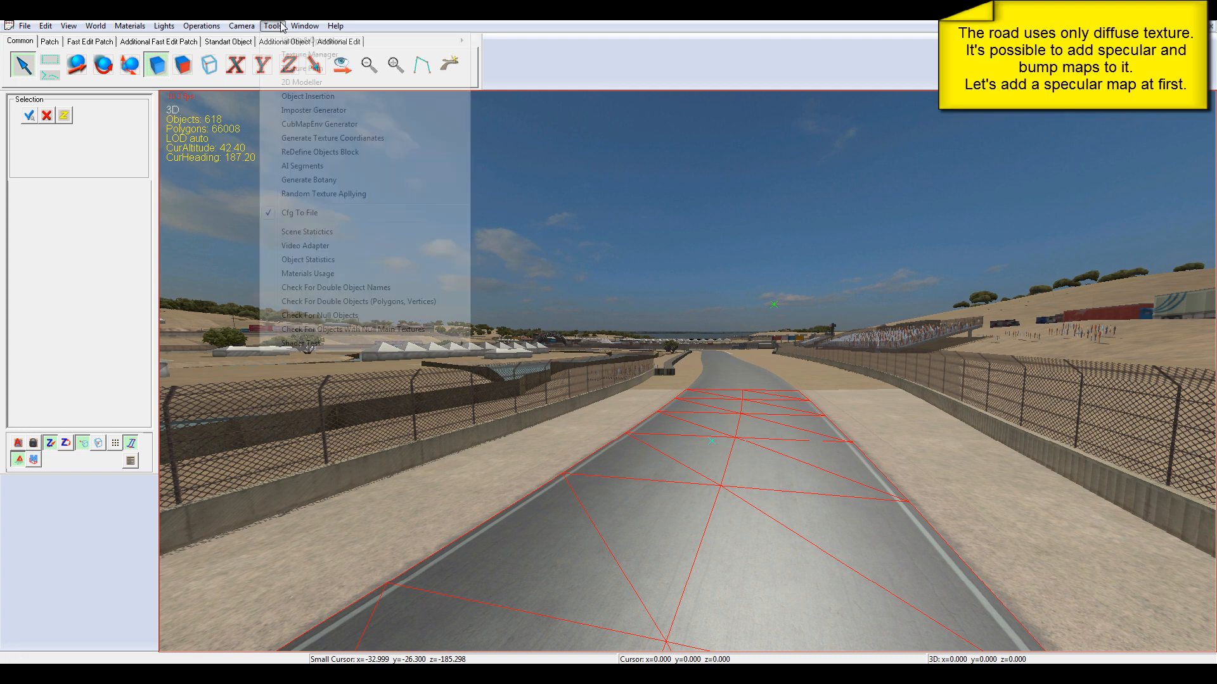
click(309, 55)
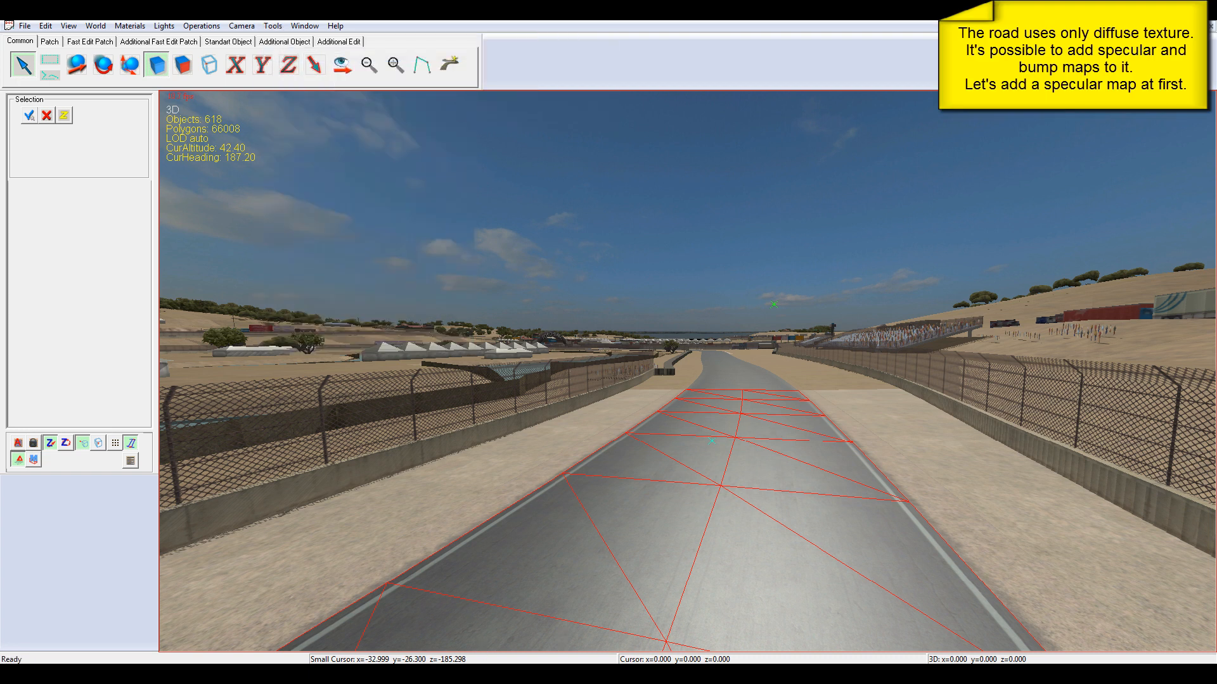
mouse_move(418, 672)
click(475, 618)
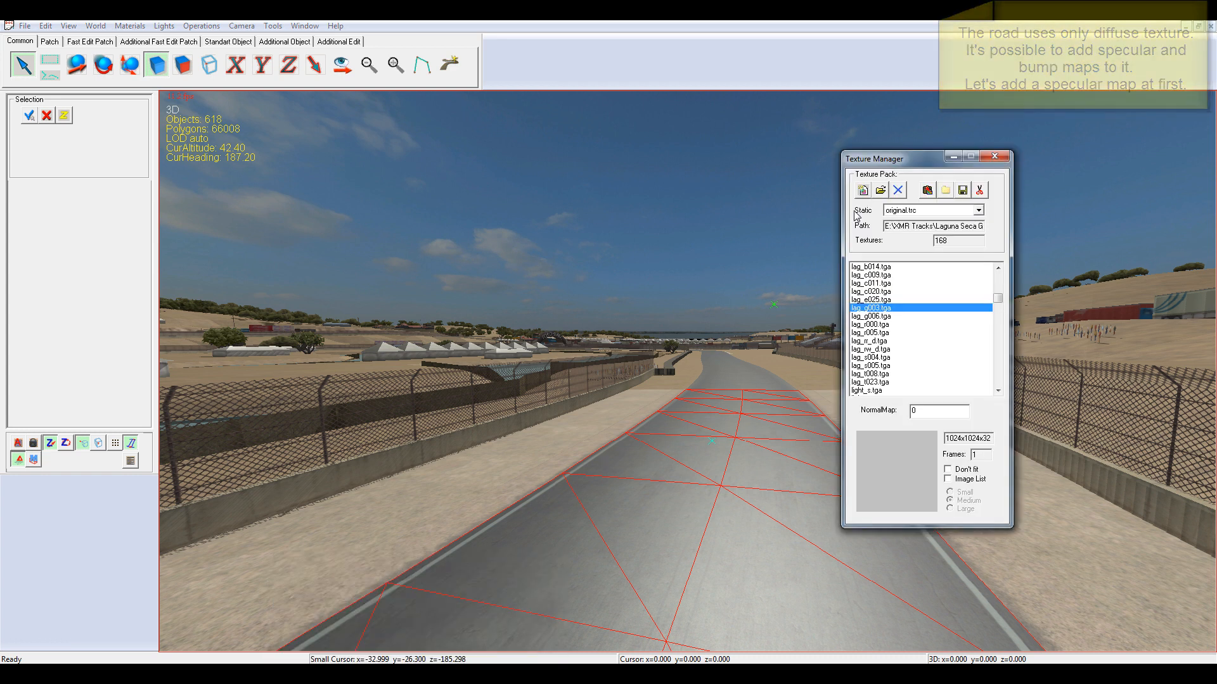
click(916, 211)
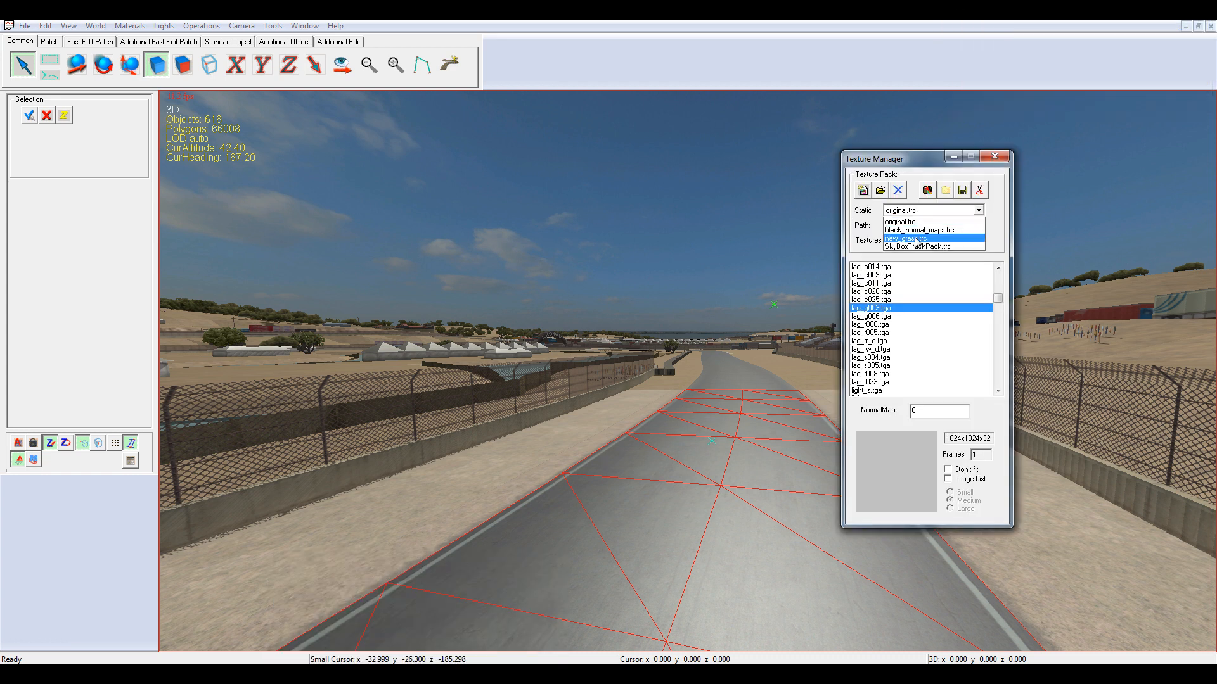
click(918, 230)
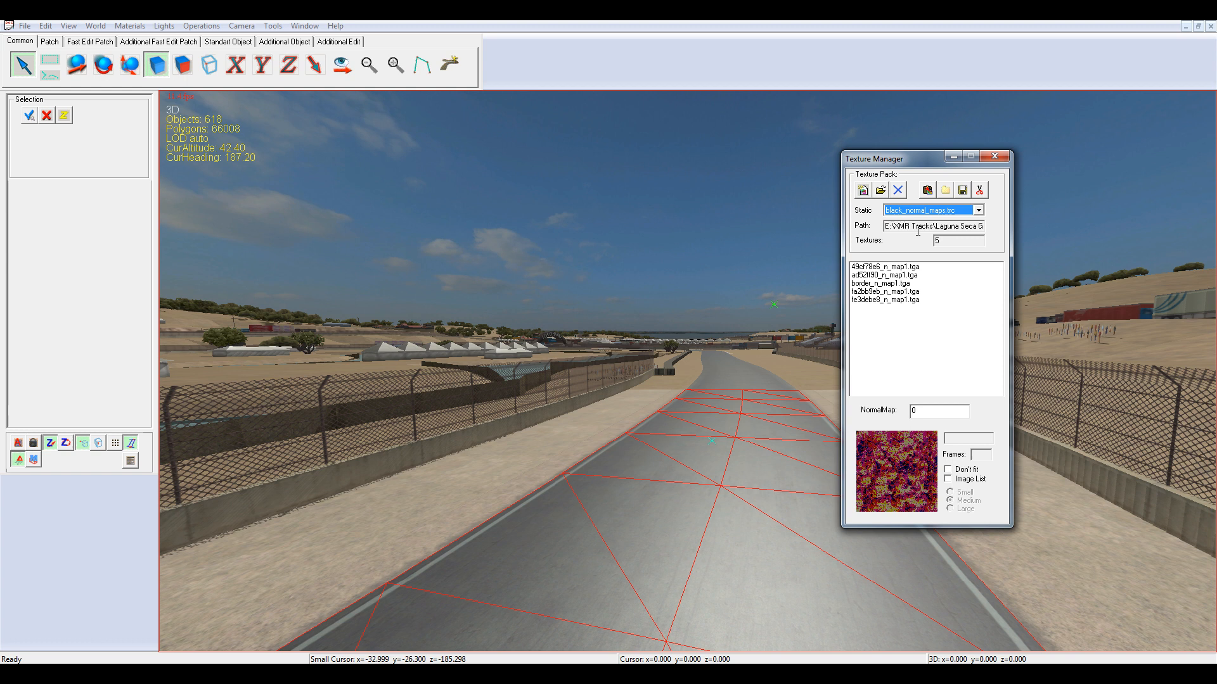
click(874, 284)
click(880, 276)
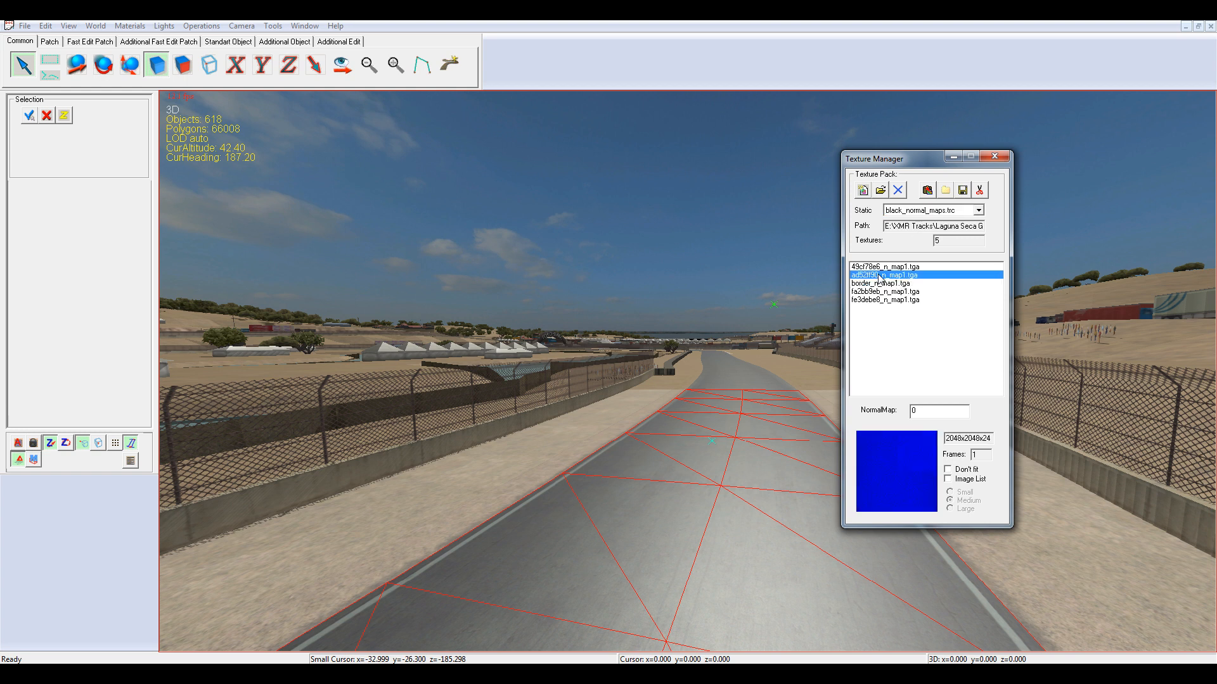
double_click(889, 275)
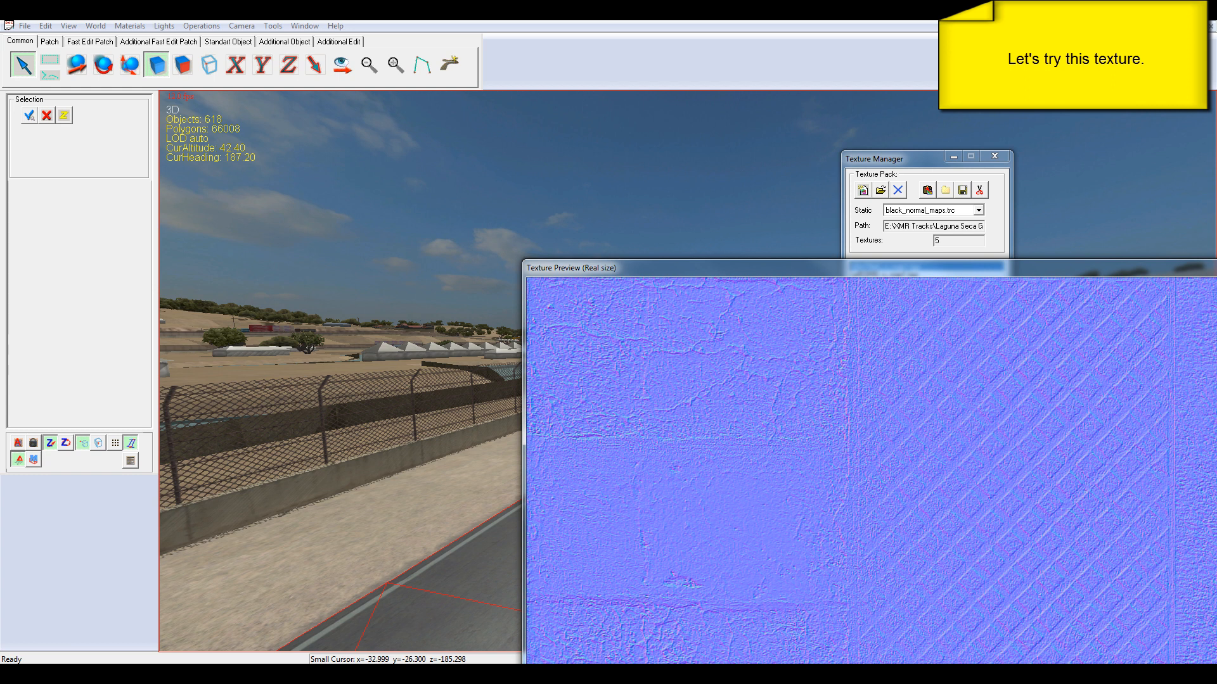
key(Escape)
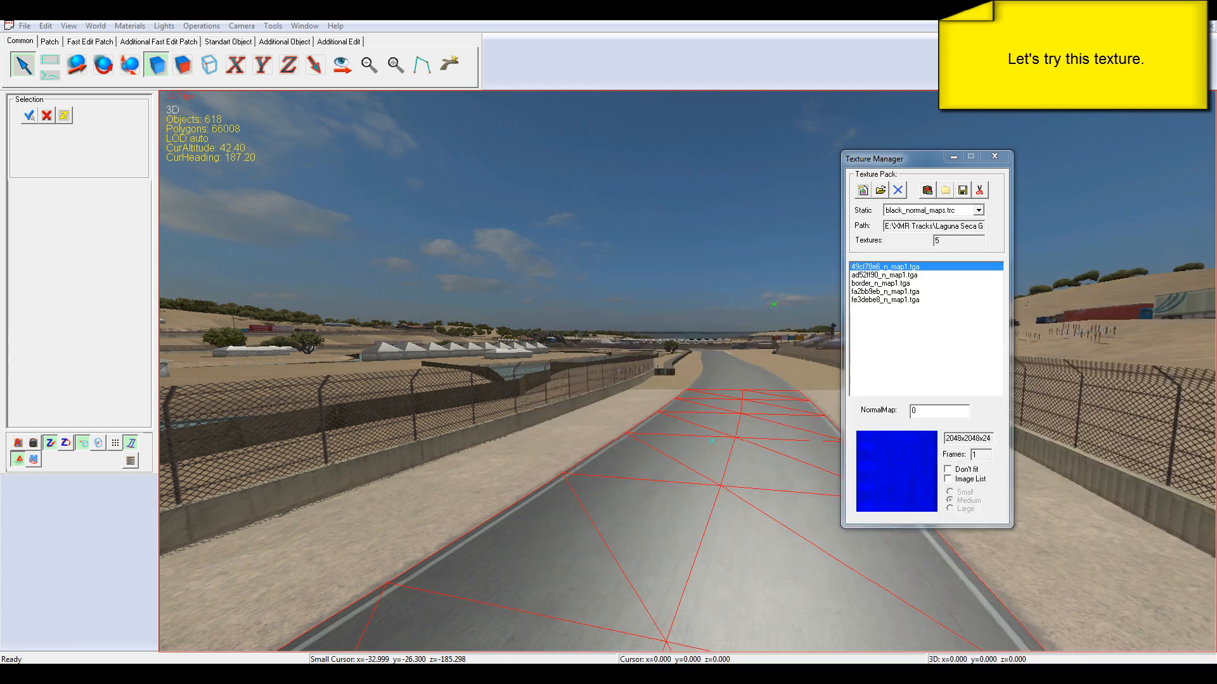
Extend the road selection to all objects that use the currently selected texture
right_click(761, 444)
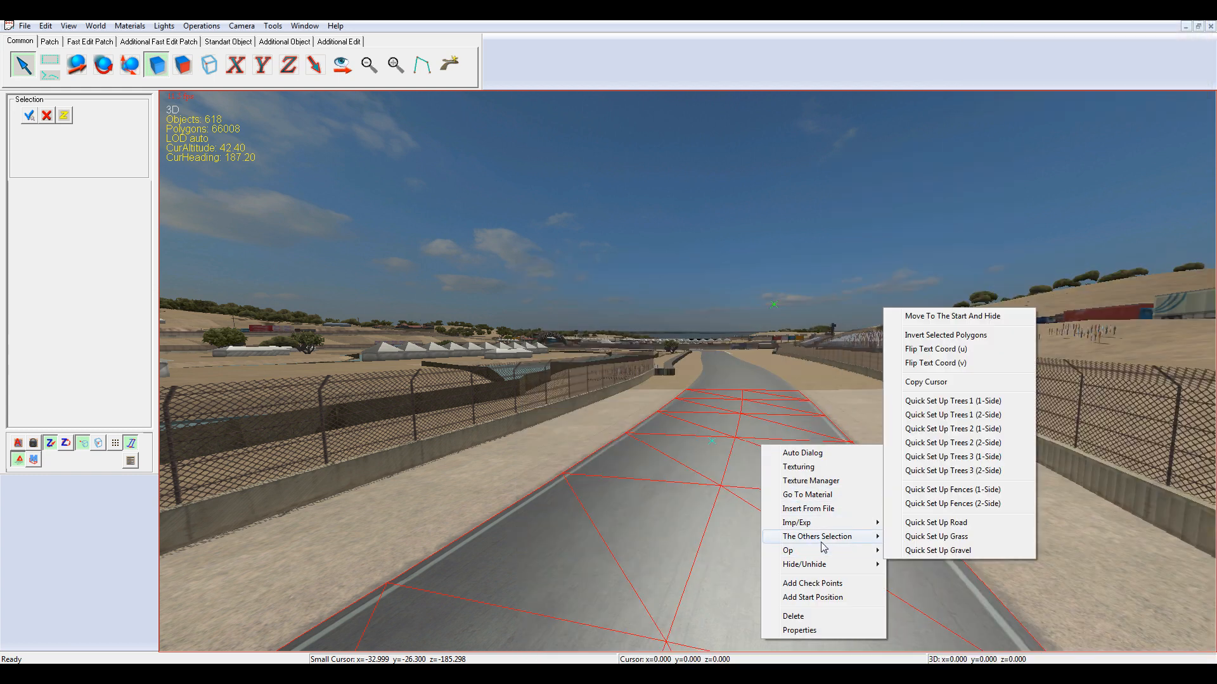
mouse_move(823, 544)
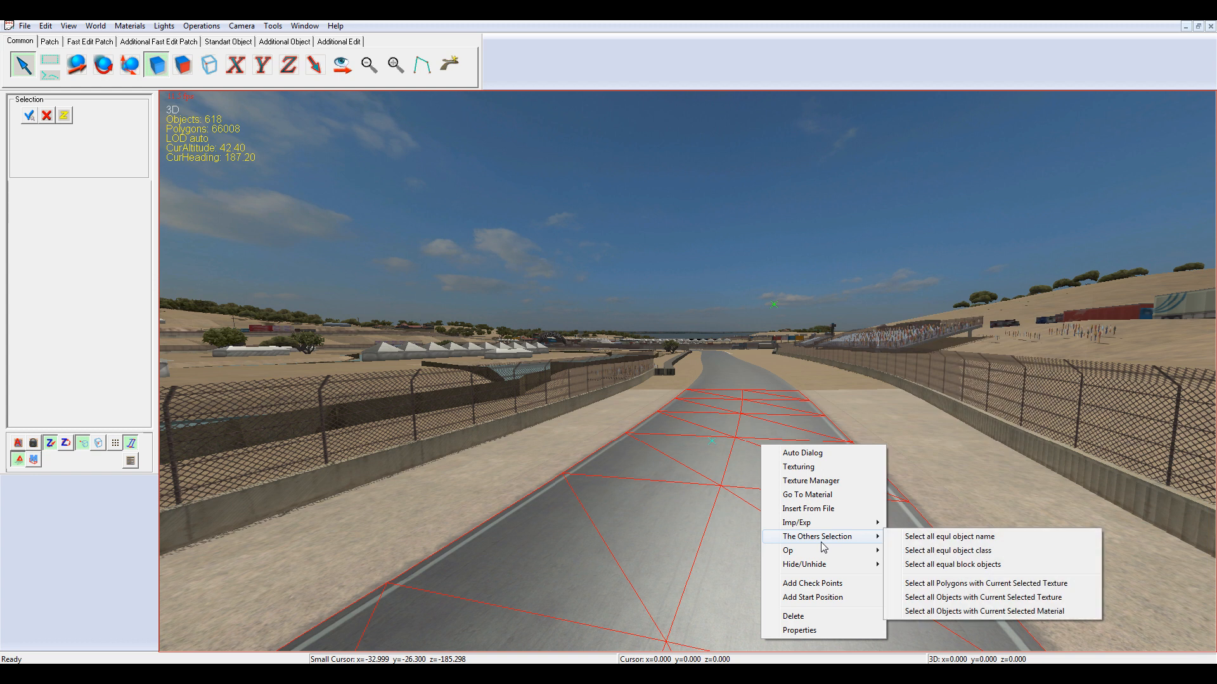
click(958, 599)
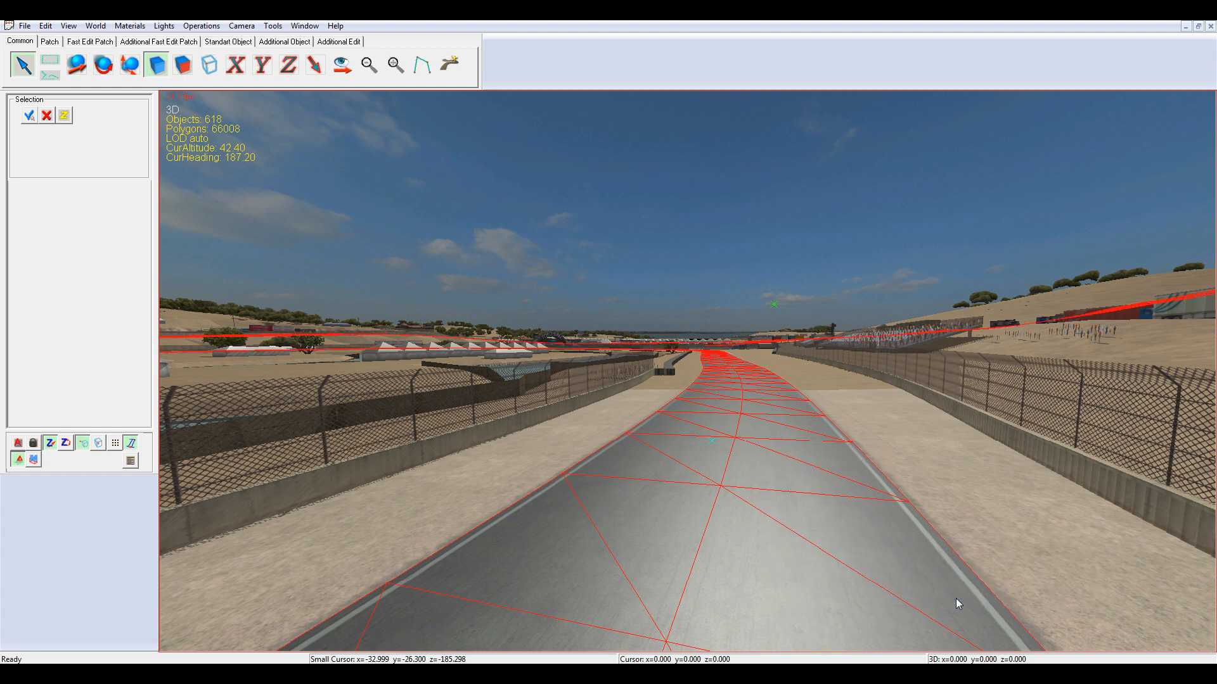
Apply the chosen normal-map texture to the selected road objects as their specular map
click(130, 26)
click(141, 41)
click(512, 295)
click(587, 261)
click(559, 453)
Set the default specular map texture coordinates on the selected road objects
click(202, 26)
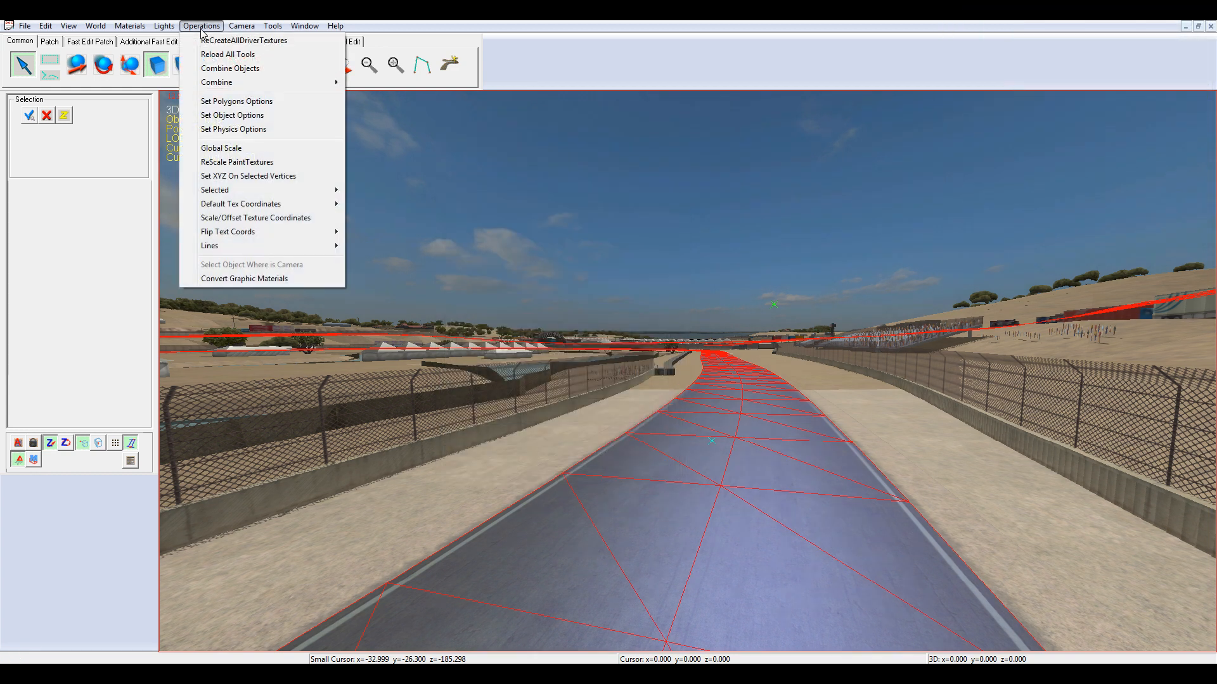
mouse_move(236, 191)
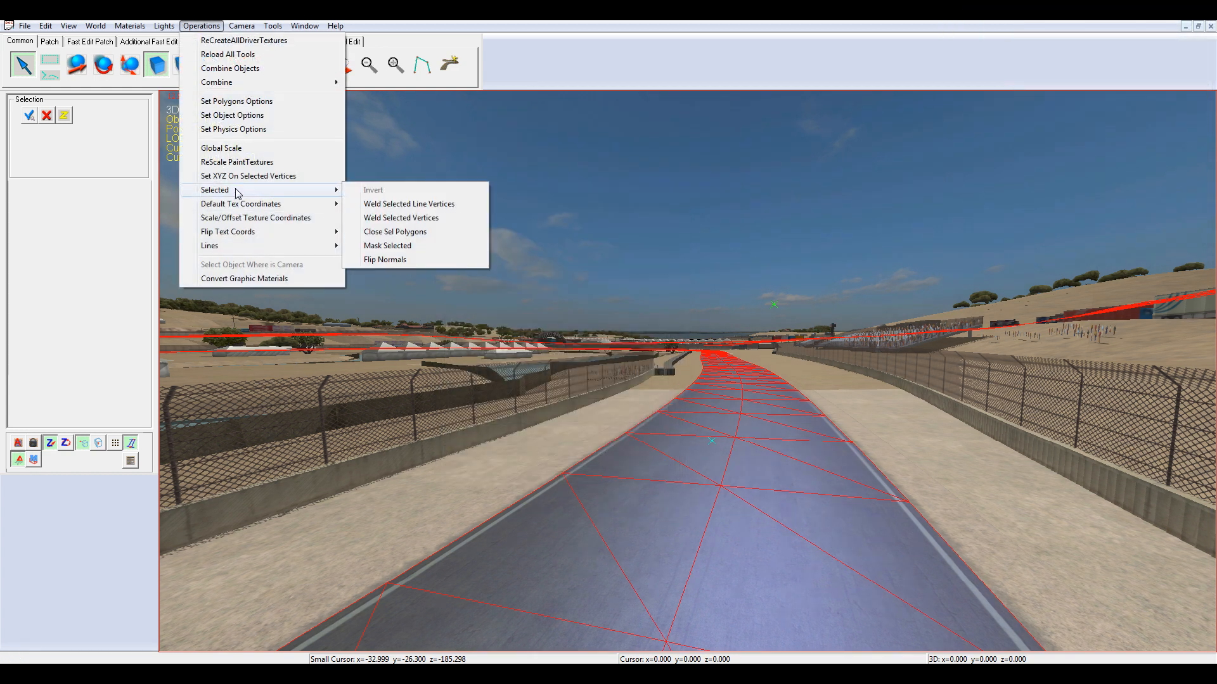
mouse_move(301, 209)
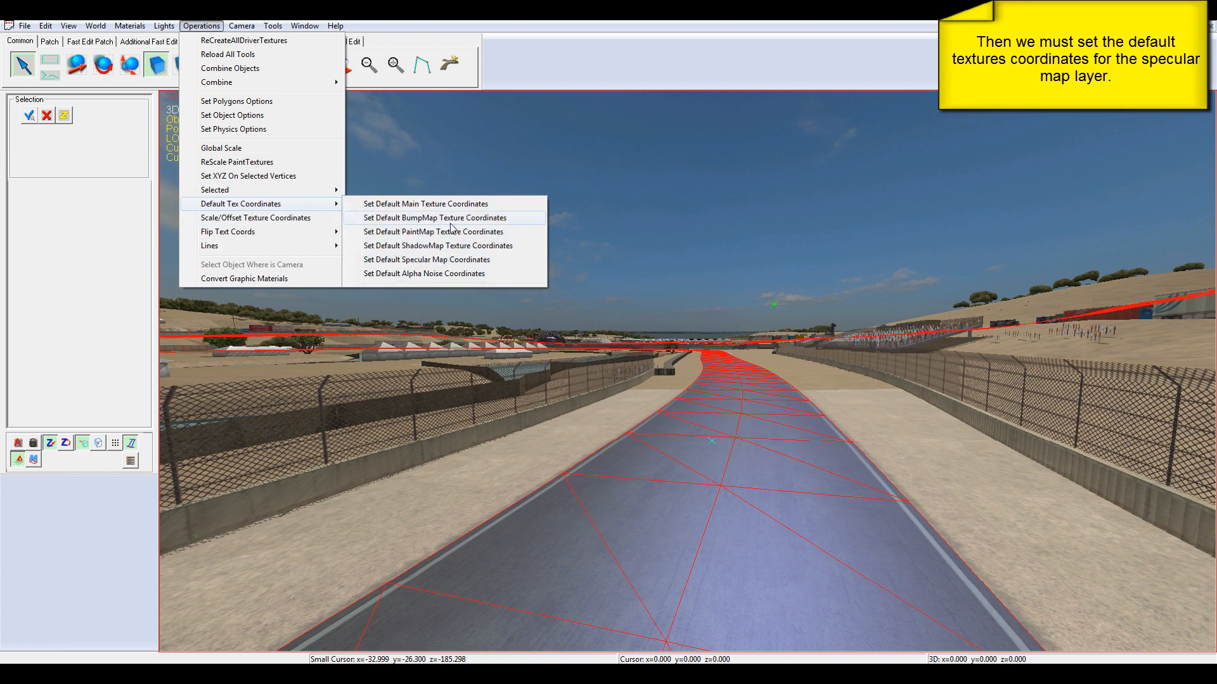
click(445, 261)
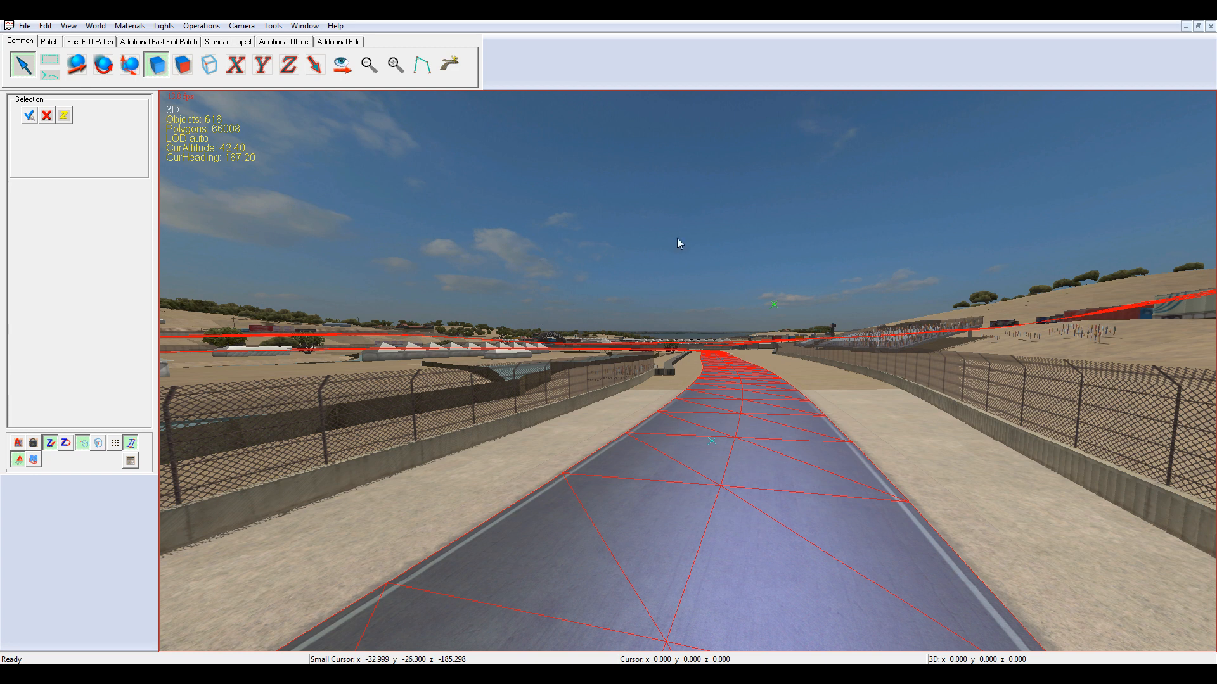
Examine the specular highlight on the road from several viewpoints along the track, and deselect the road objects
key(Down)
key(Down)
key(Down)
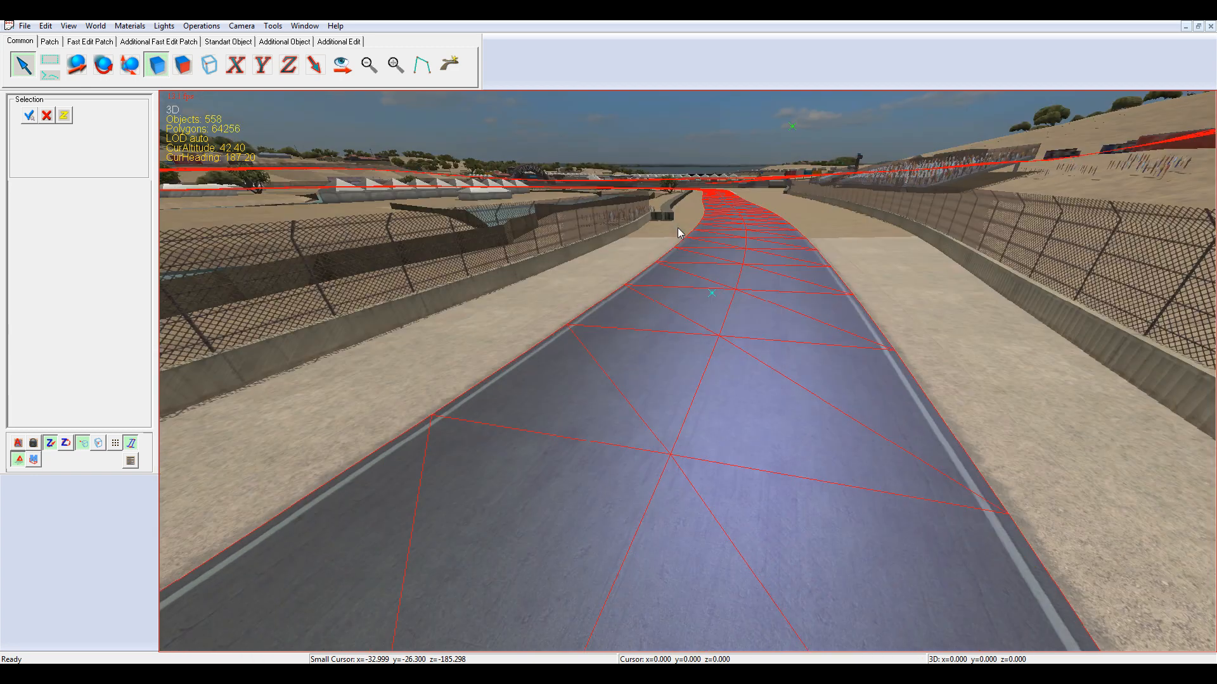
key(Up)
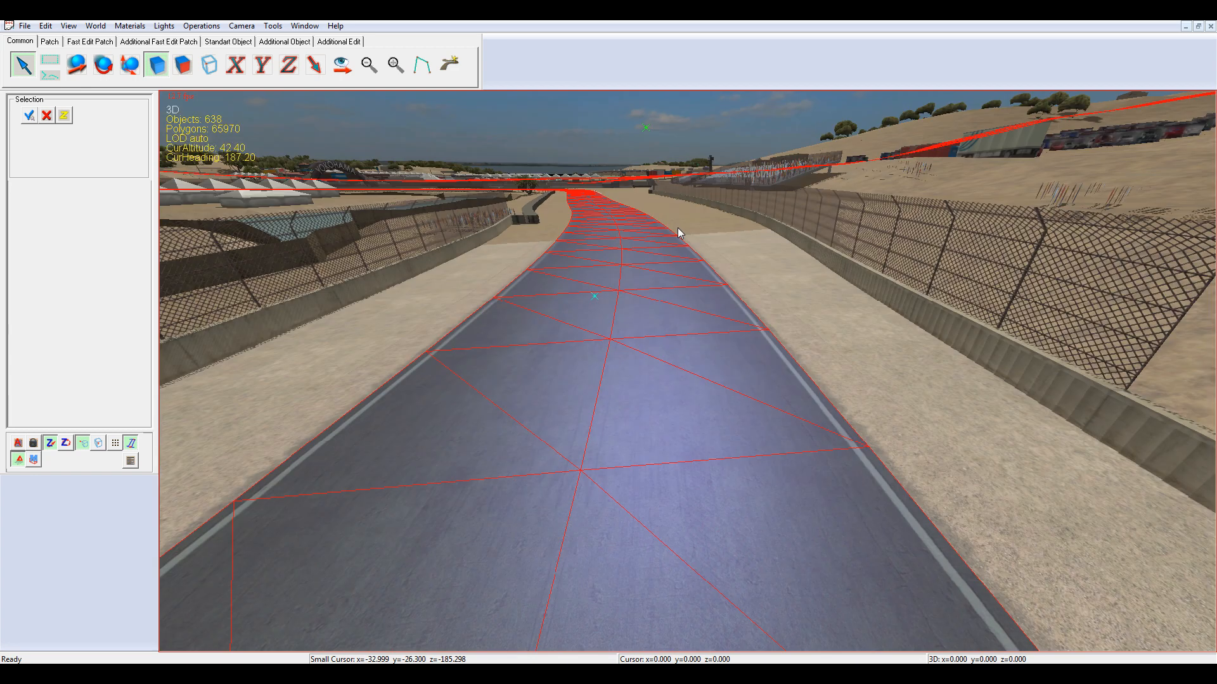
click(253, 27)
mouse_move(260, 43)
click(358, 82)
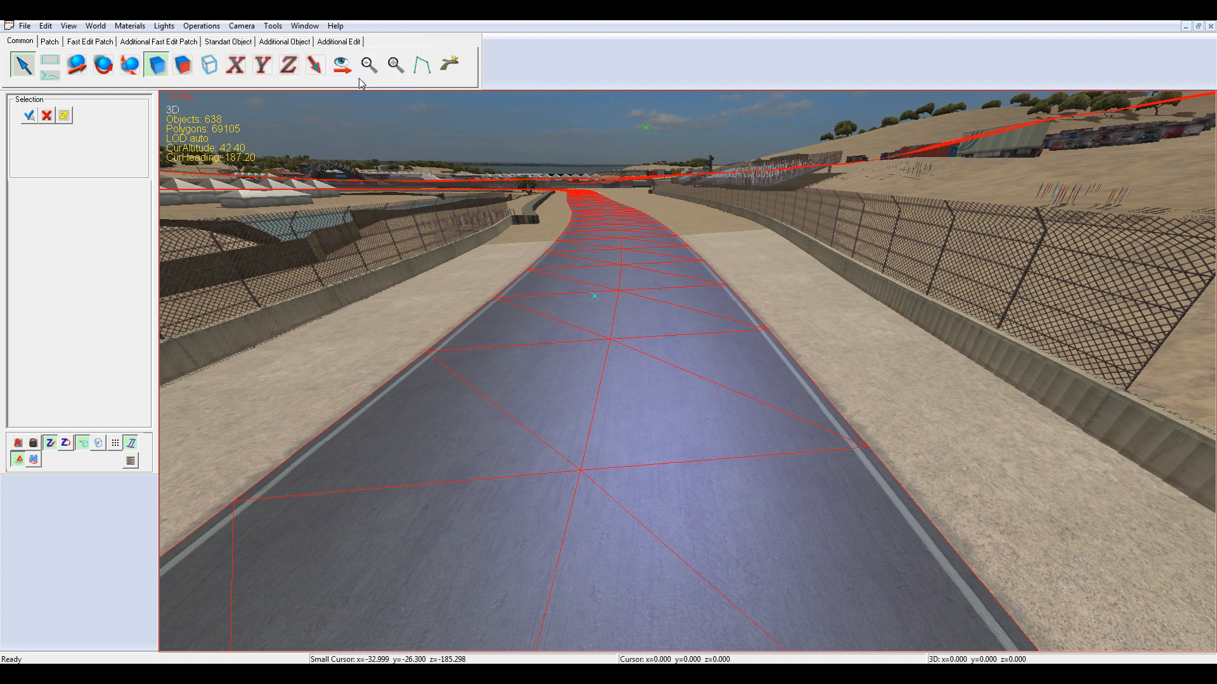
key(Up)
key(Up)
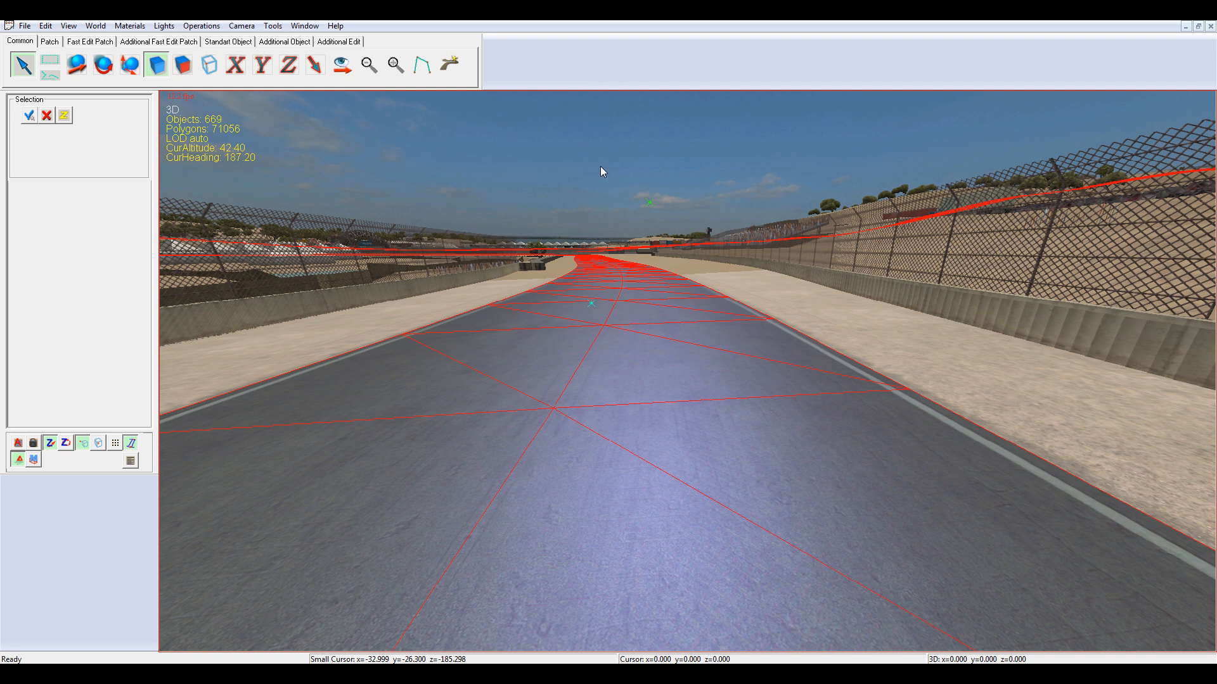
key(Escape)
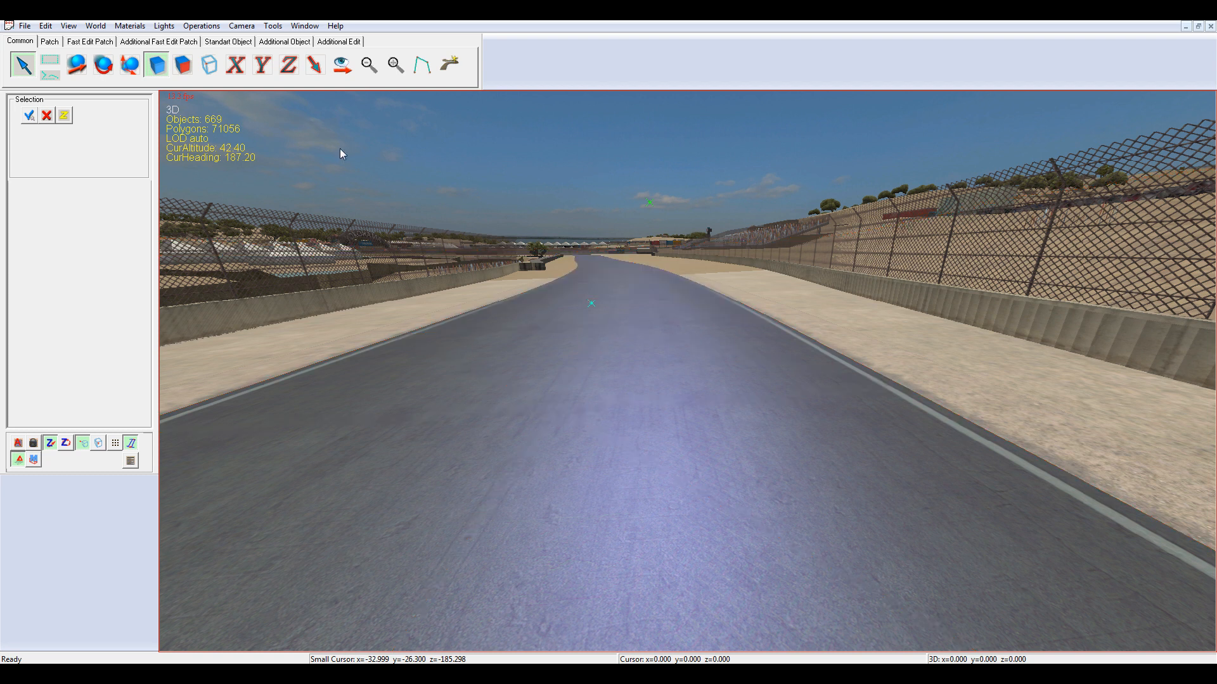
Set the sun's altitude to 38.50 and its heading to 198.00 in the global lighting settings
click(130, 25)
click(148, 54)
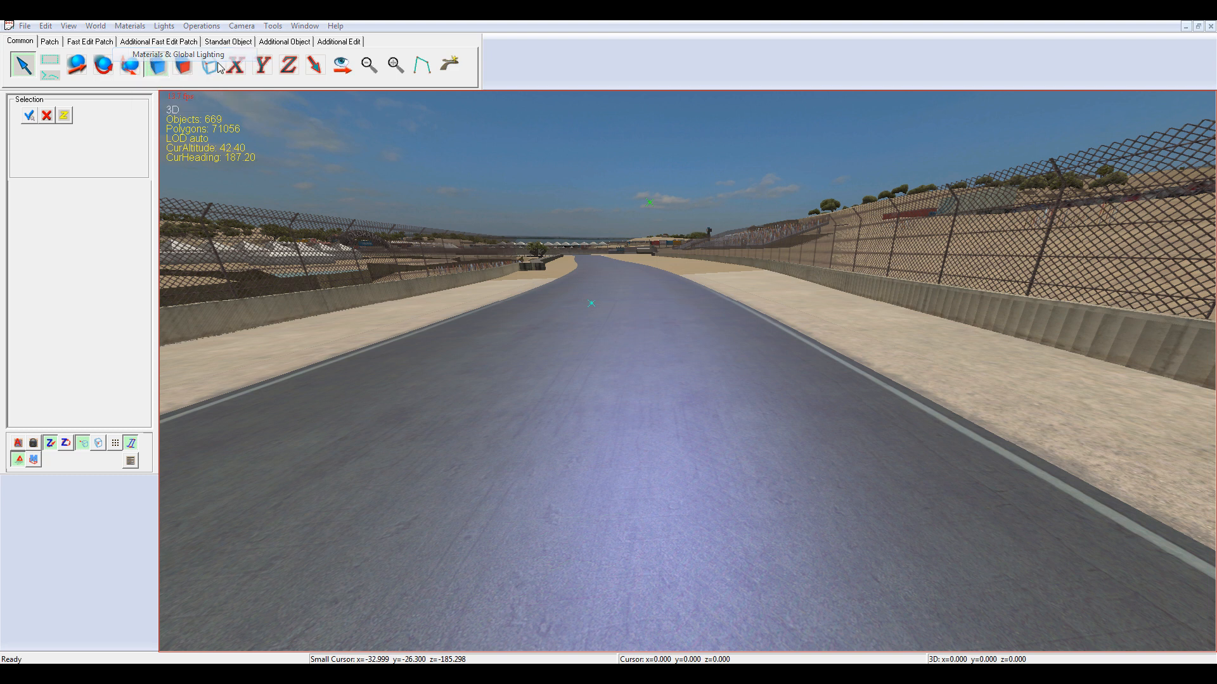
click(148, 57)
key(Escape)
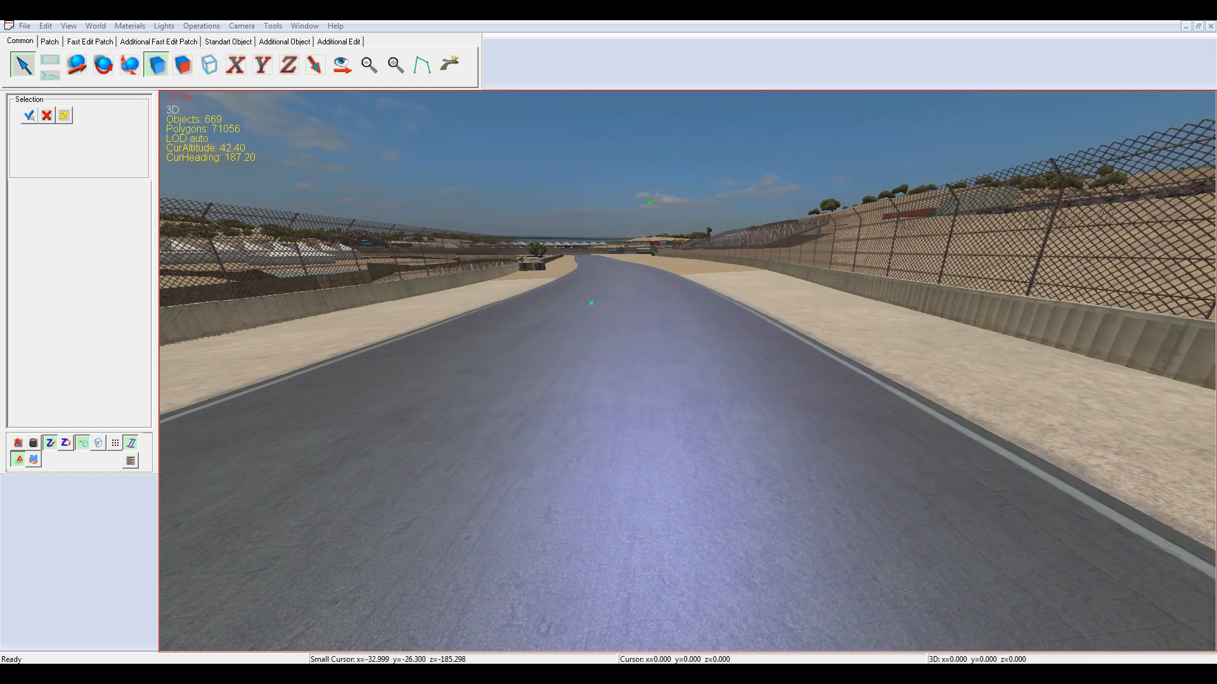
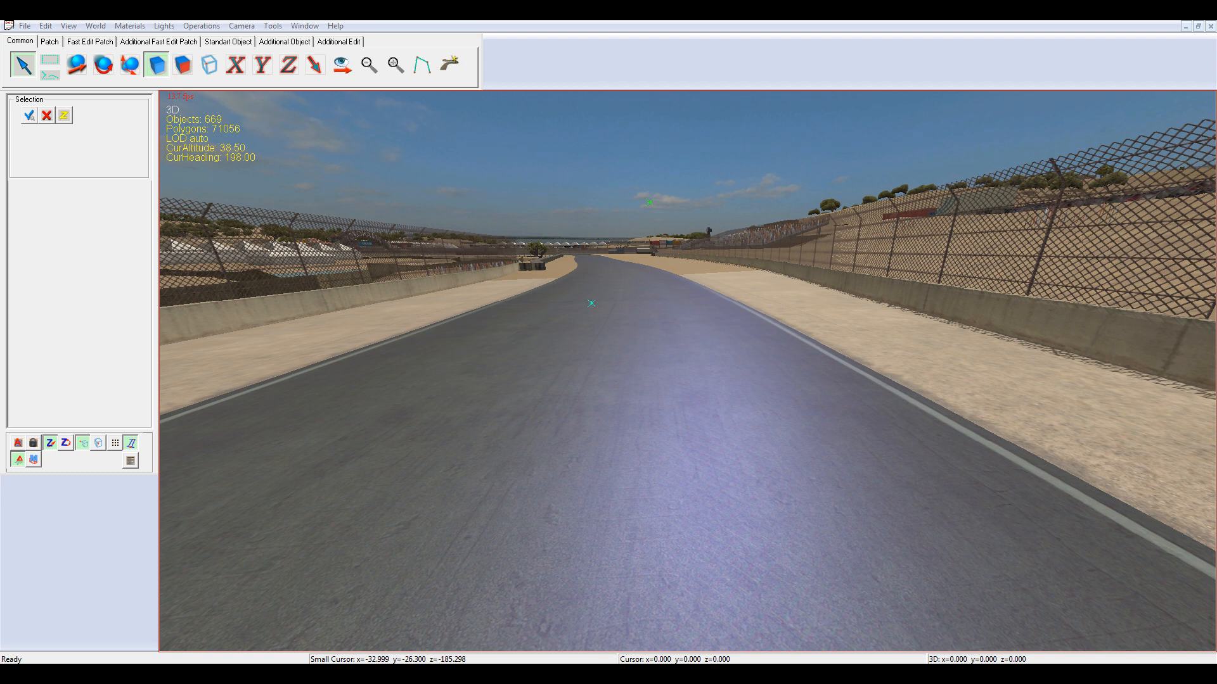
Load the bump.trc and bump2.trc texture packs from the track's Textures folder into the Texture Manager
click(1018, 304)
click(273, 26)
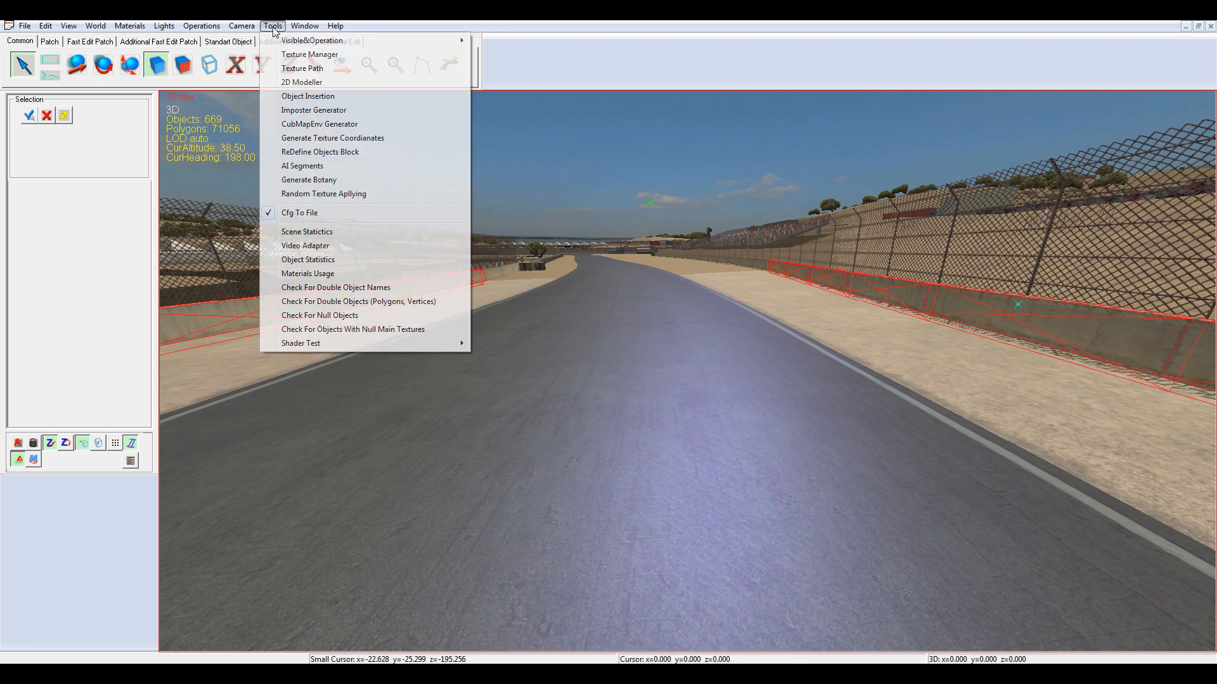
click(287, 55)
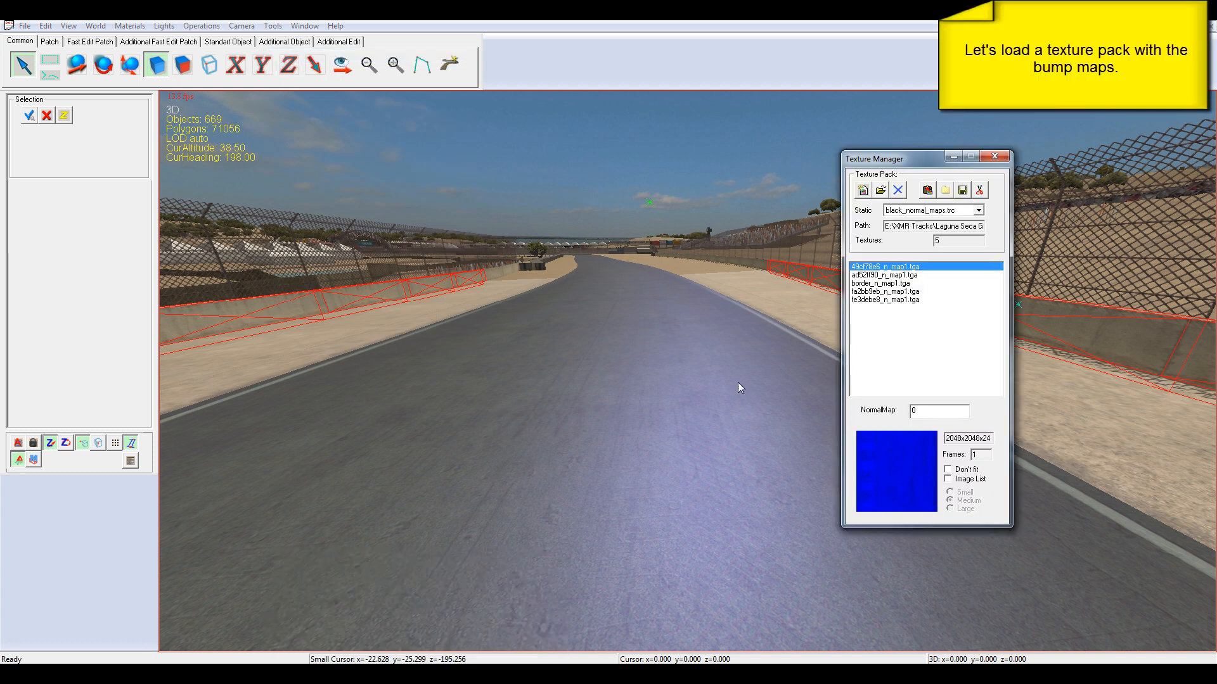
click(880, 192)
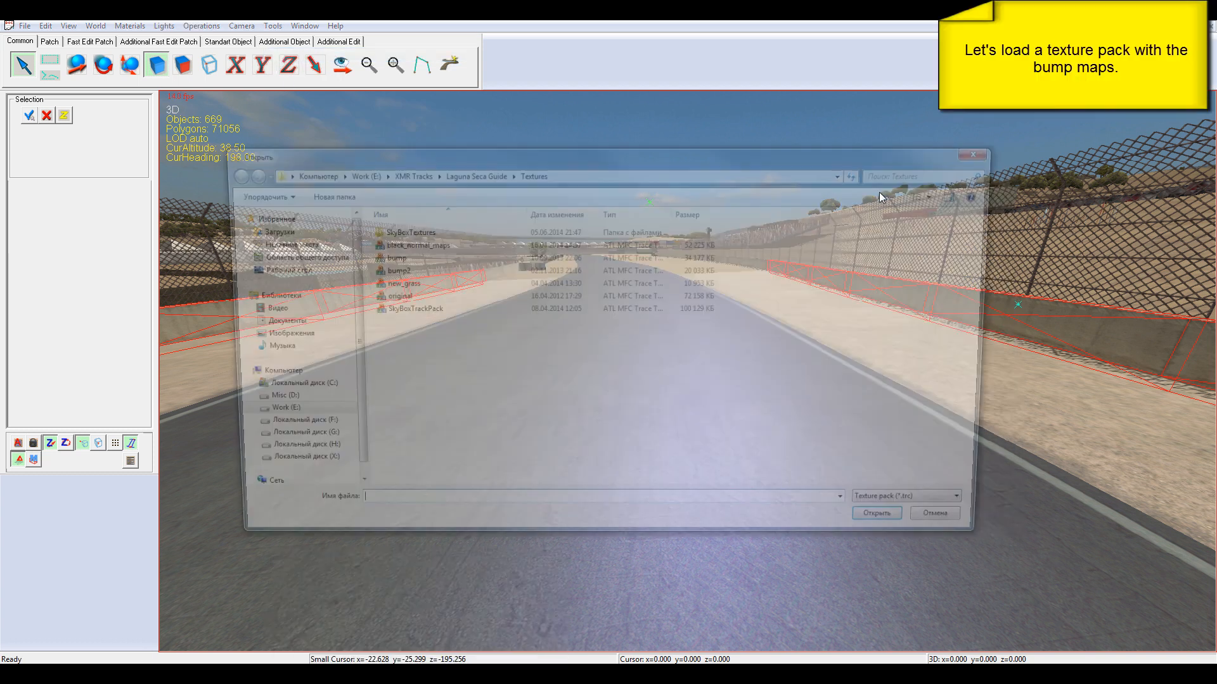
double_click(396, 245)
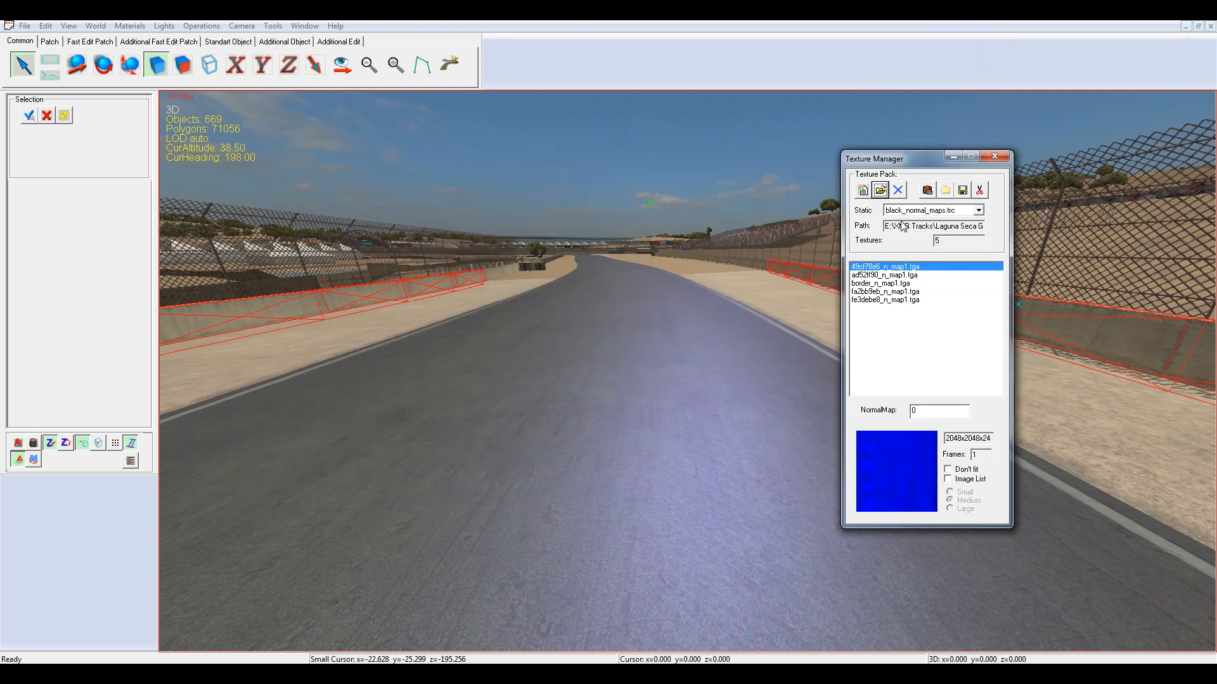
click(885, 192)
double_click(385, 270)
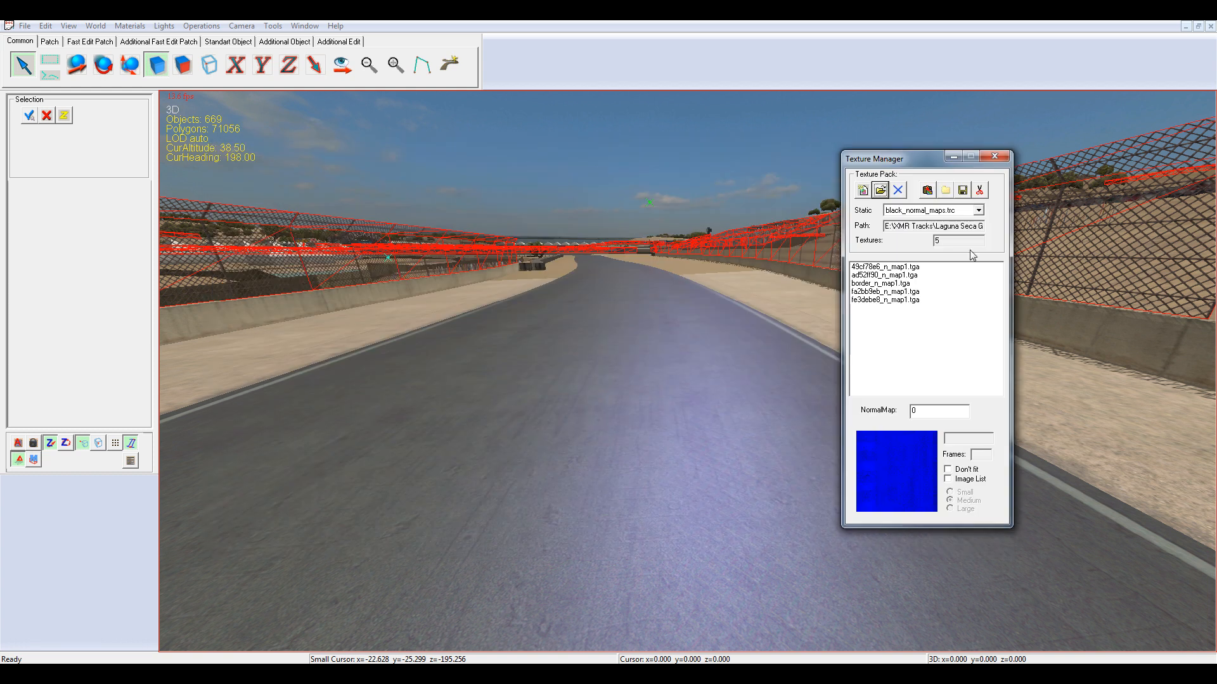
Show the bump.trc pack's textures and preview bump_road_track22_0_1.tga at real size
click(960, 210)
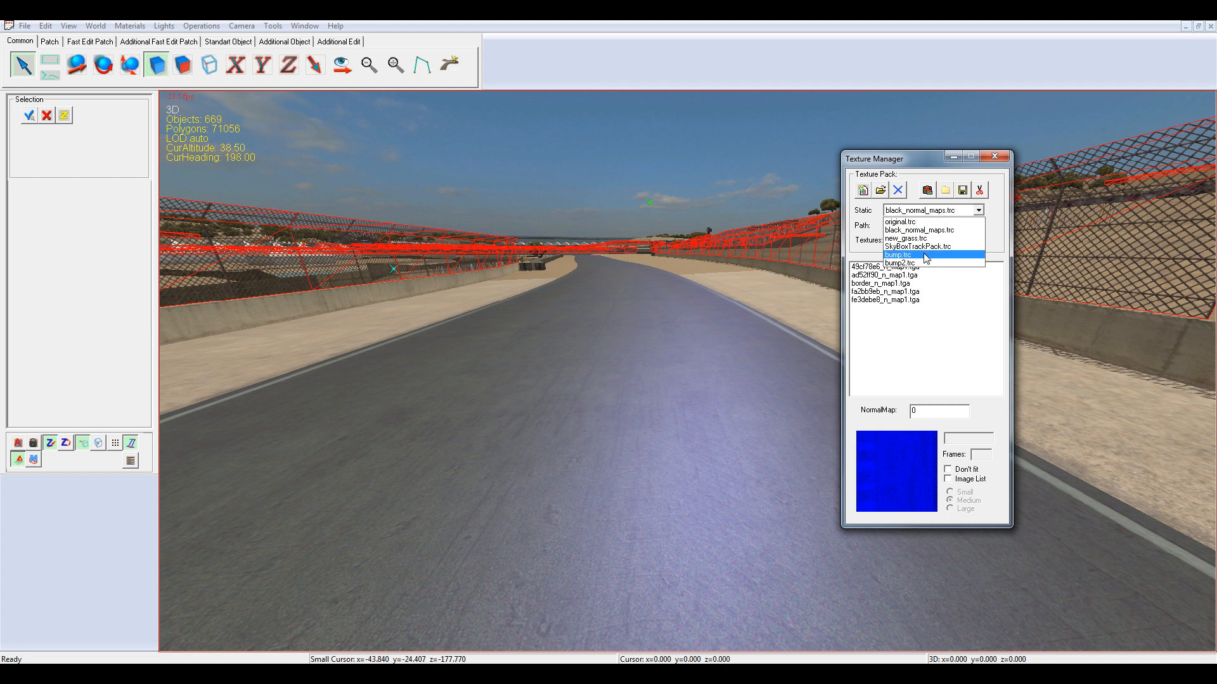
click(926, 255)
click(917, 291)
click(925, 316)
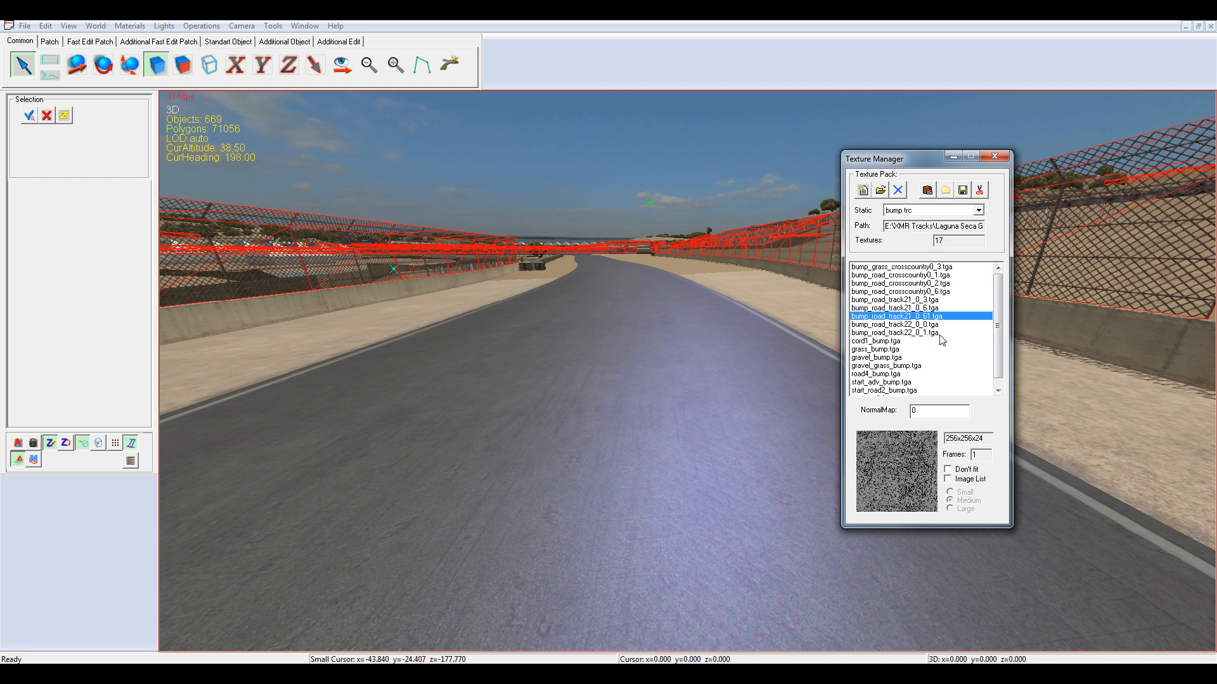
click(932, 334)
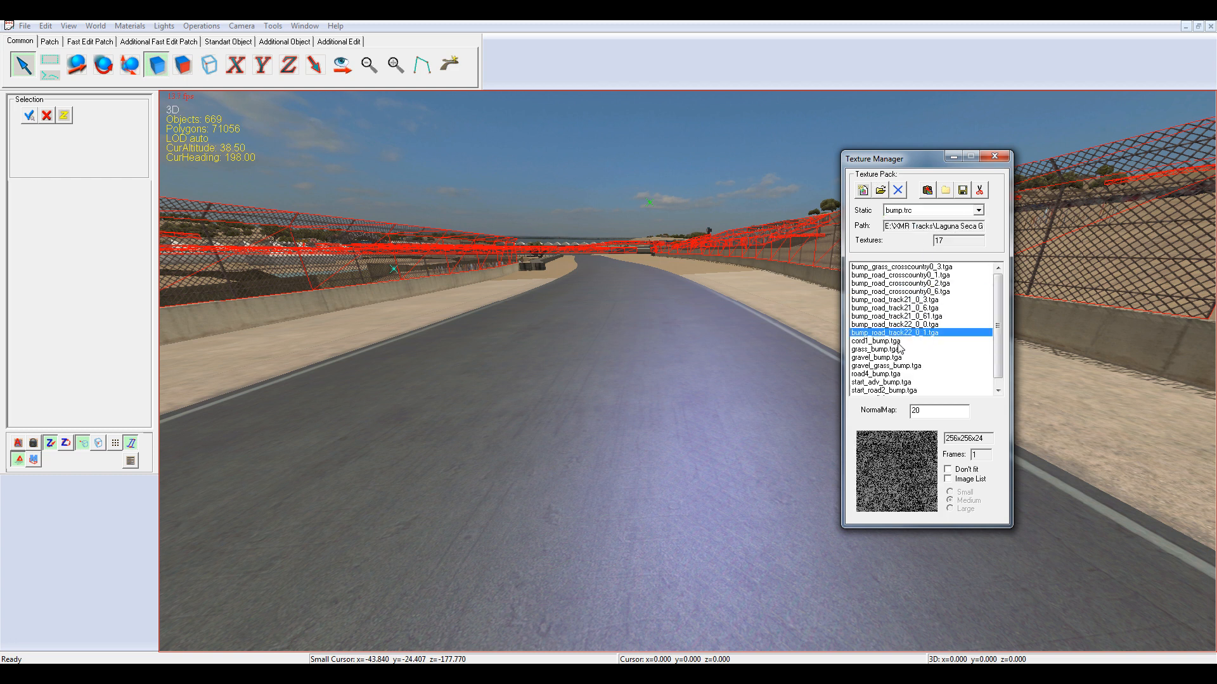
double_click(882, 334)
click(691, 276)
Compare the thumbnails of the grass_bump, start_road2_bump, bump_road_track21_0_61 and bump_road_track22_0_1 textures in the bump.trc pack
click(911, 351)
scroll(932, 357, down, 1)
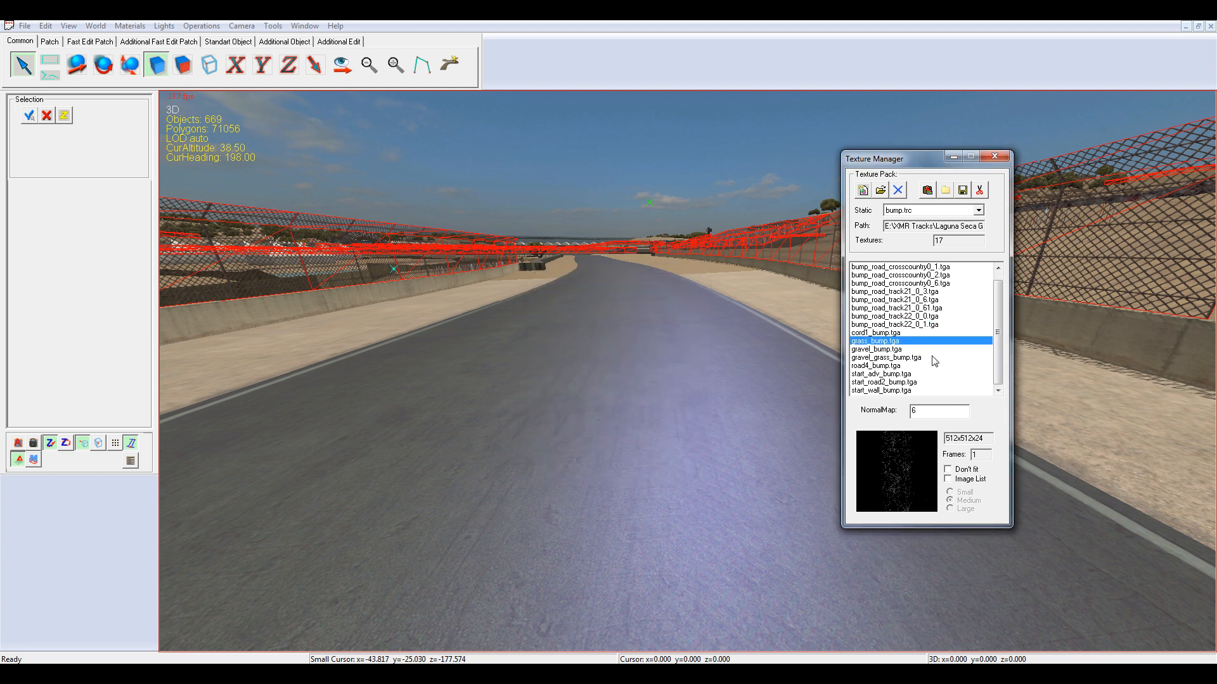
click(889, 383)
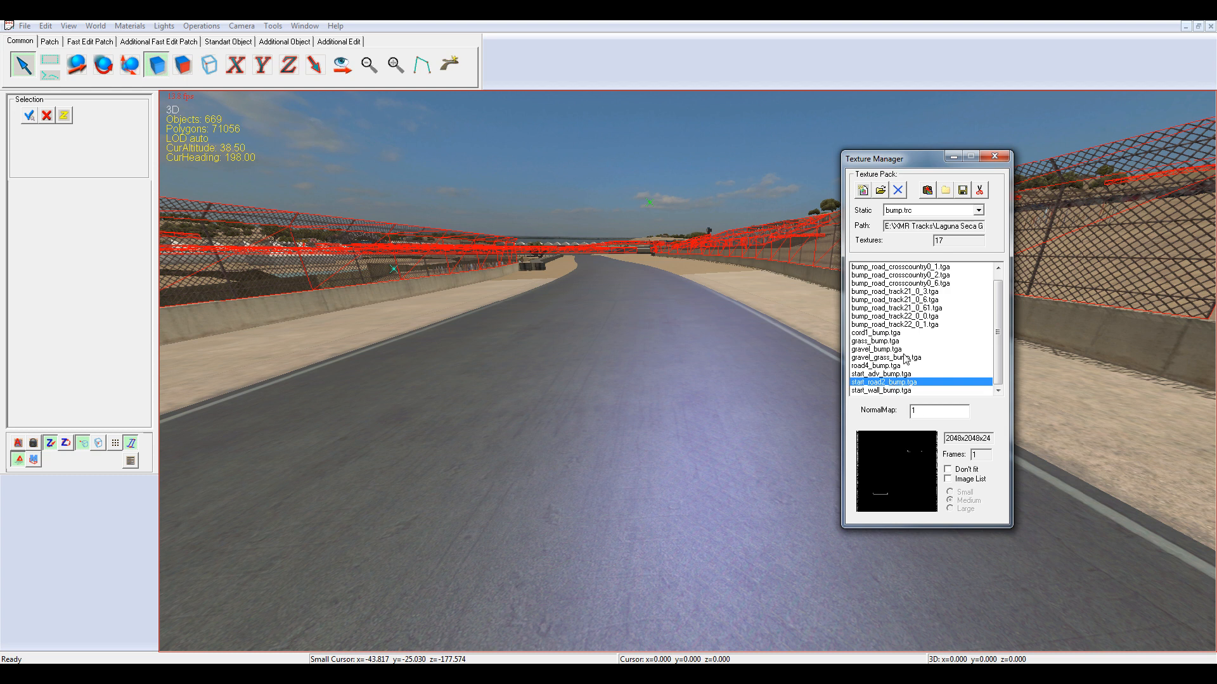
click(913, 318)
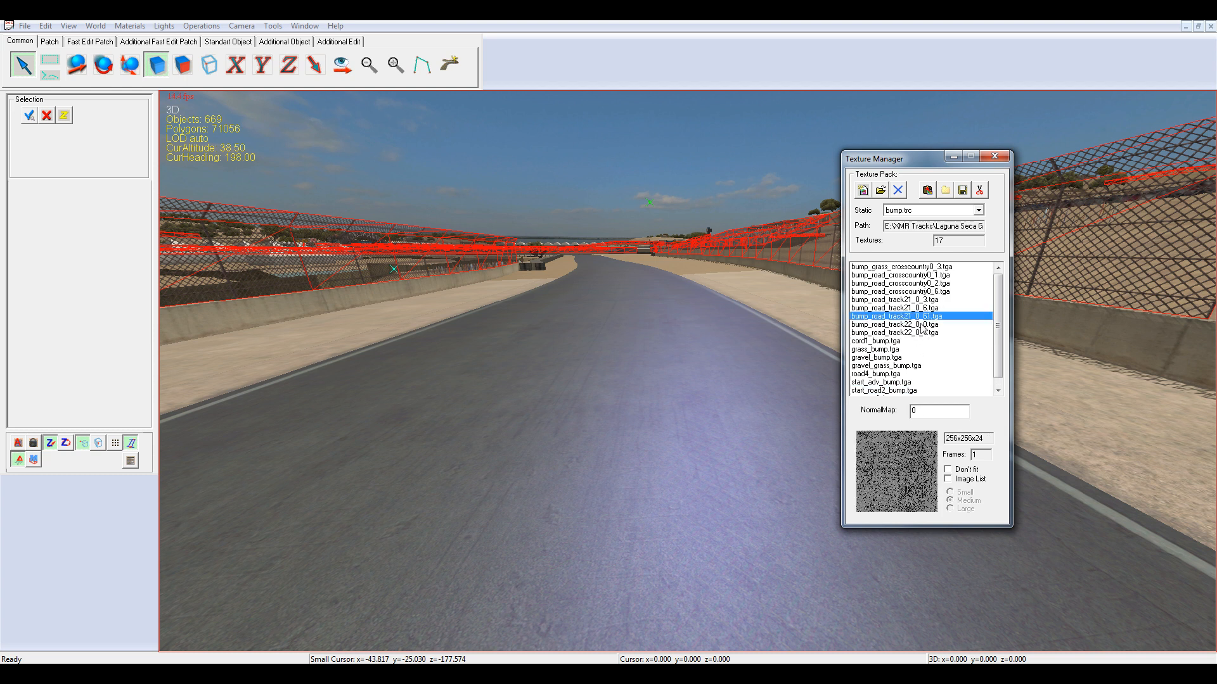
scroll(923, 332, up, 1)
click(923, 333)
scroll(925, 337, down, 1)
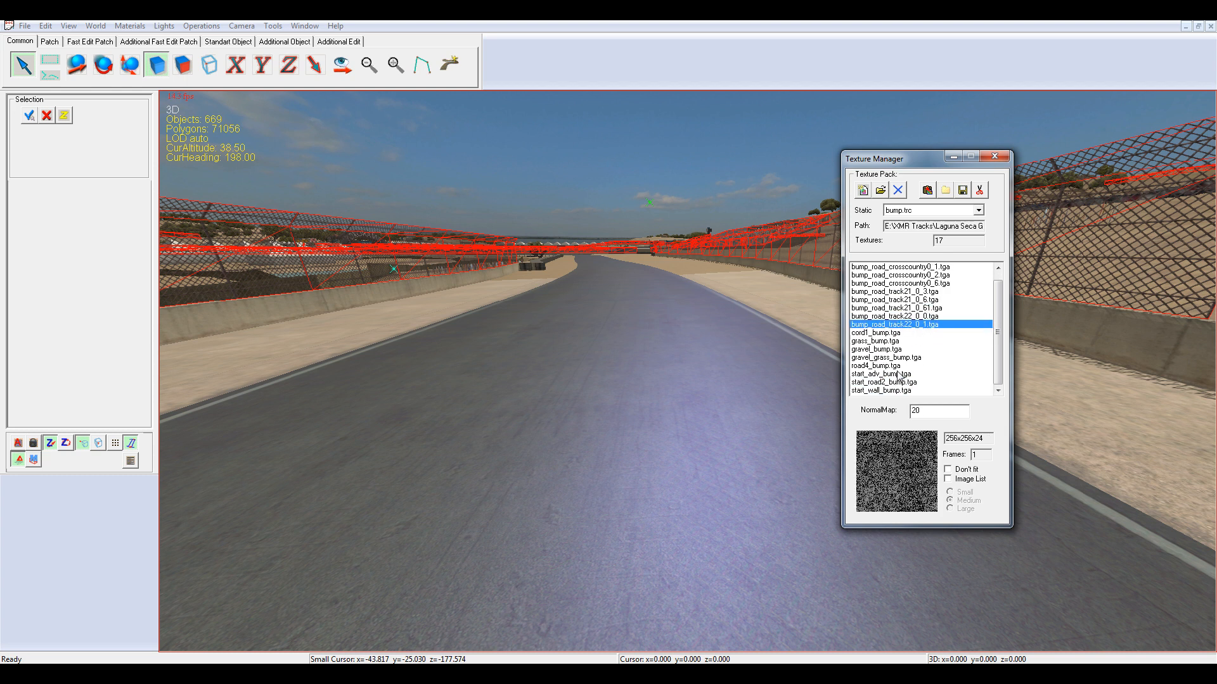
Choose road4_bump.tga as the current texture and preview it at real size
click(884, 374)
double_click(880, 365)
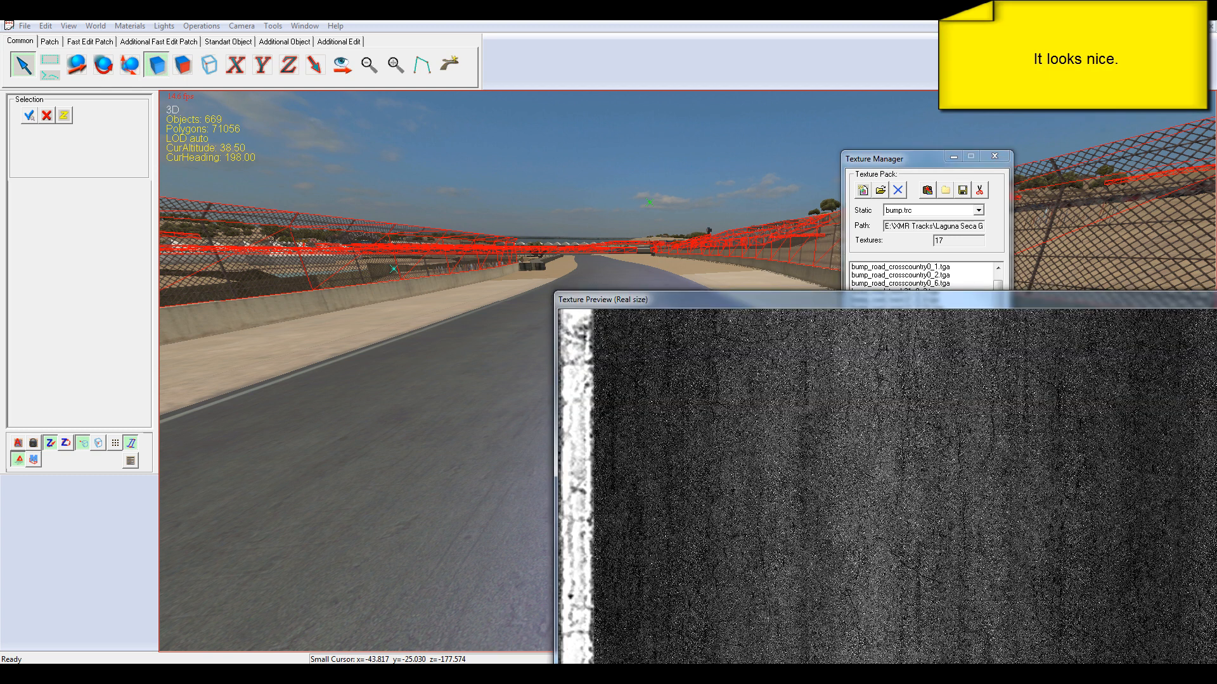
key(Escape)
Select the road section ahead, and extend the selection to all objects with the same texture
click(666, 336)
right_click(637, 337)
mouse_move(700, 431)
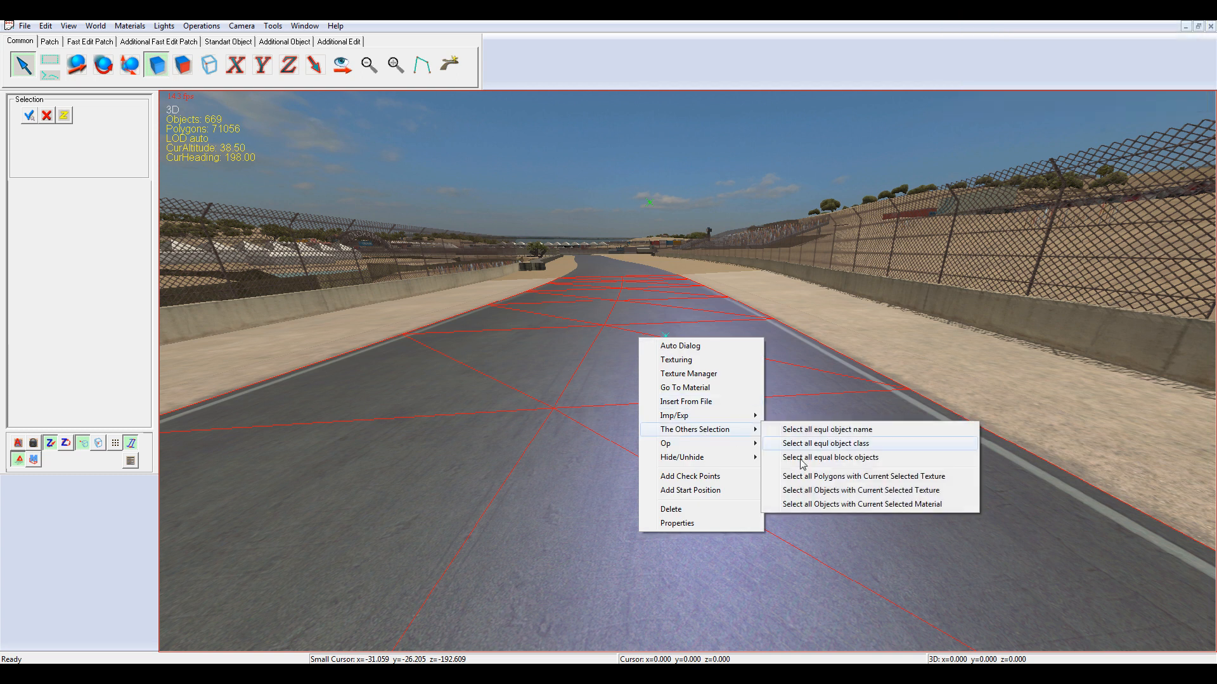
click(843, 490)
Add road4_bump.tga to the selected road objects as their BUMPMAP_INDEX material layer
click(133, 26)
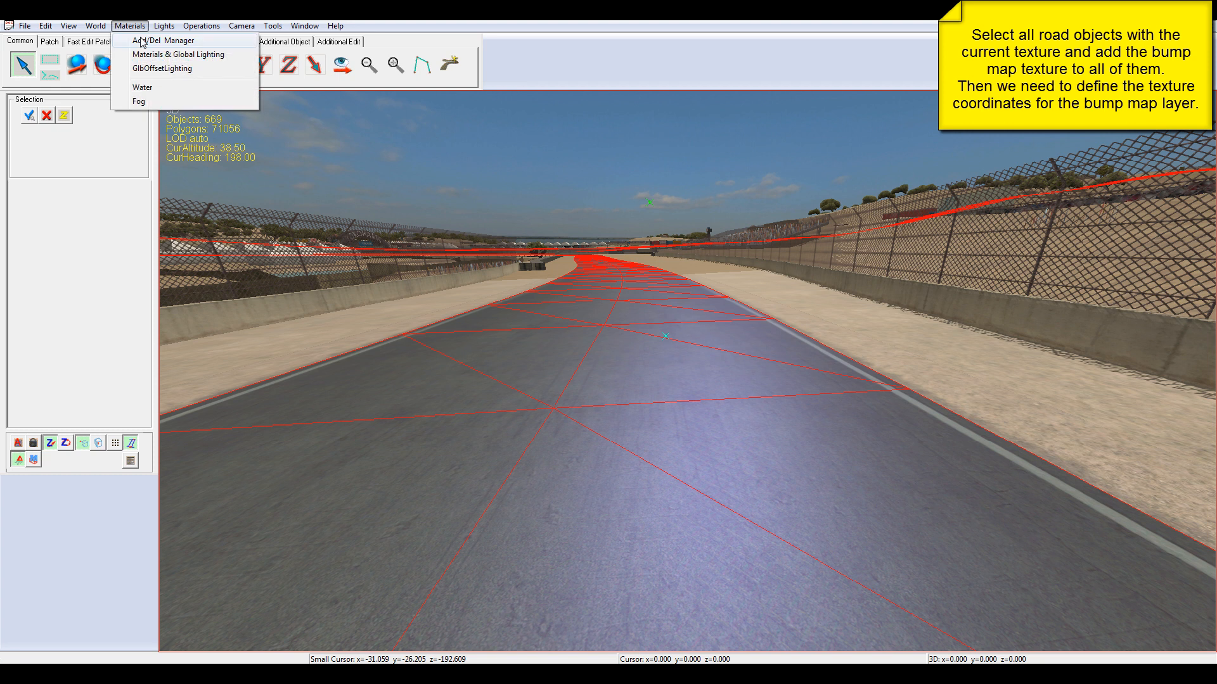
click(155, 38)
click(484, 270)
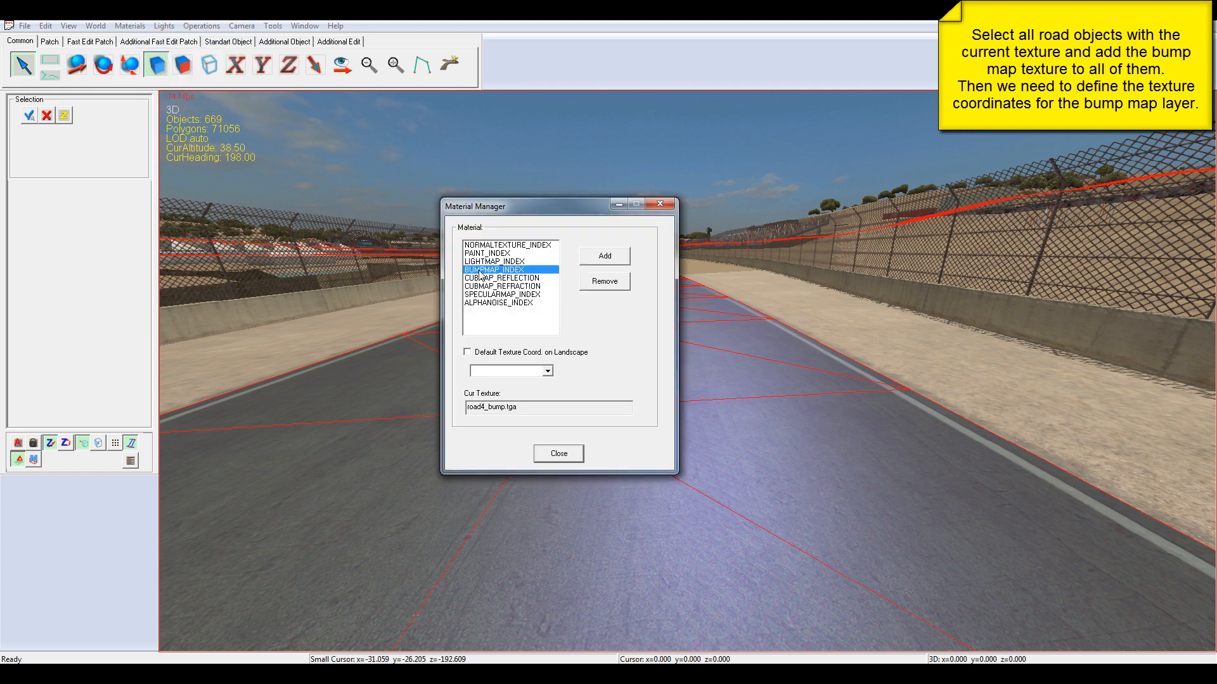
click(605, 256)
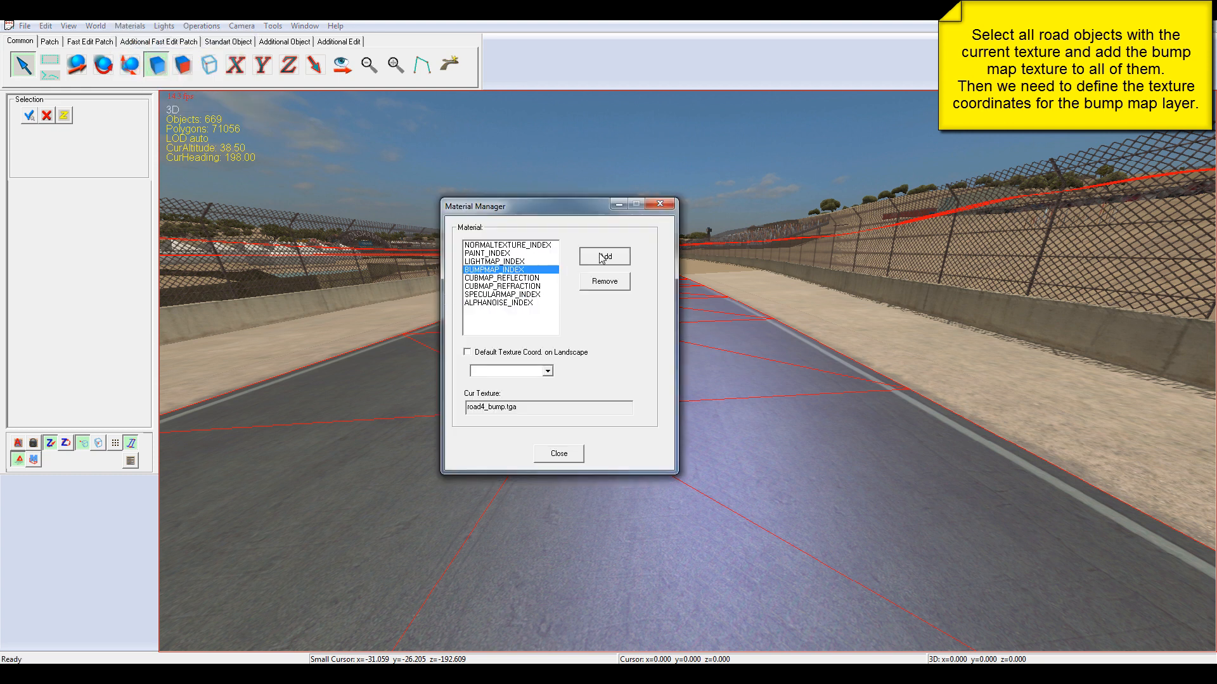
click(659, 203)
Set default bump map texture coordinates on the selected road objects with a U and V scale of 1
click(202, 26)
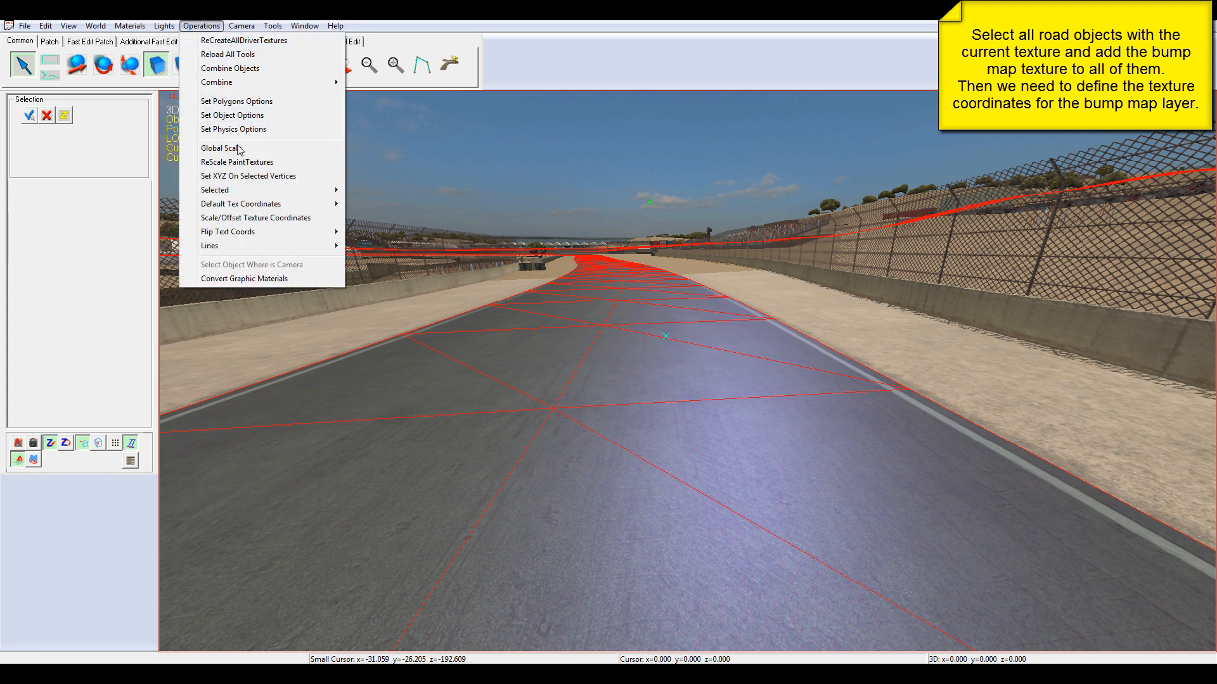
mouse_move(252, 209)
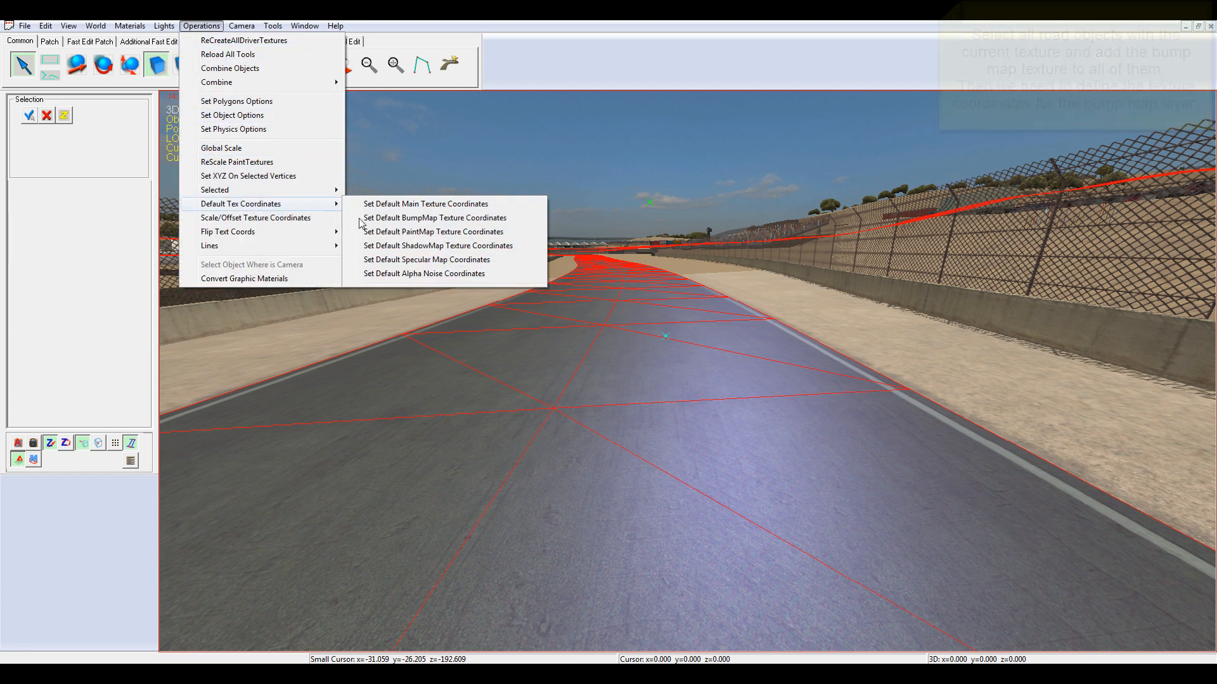
click(430, 218)
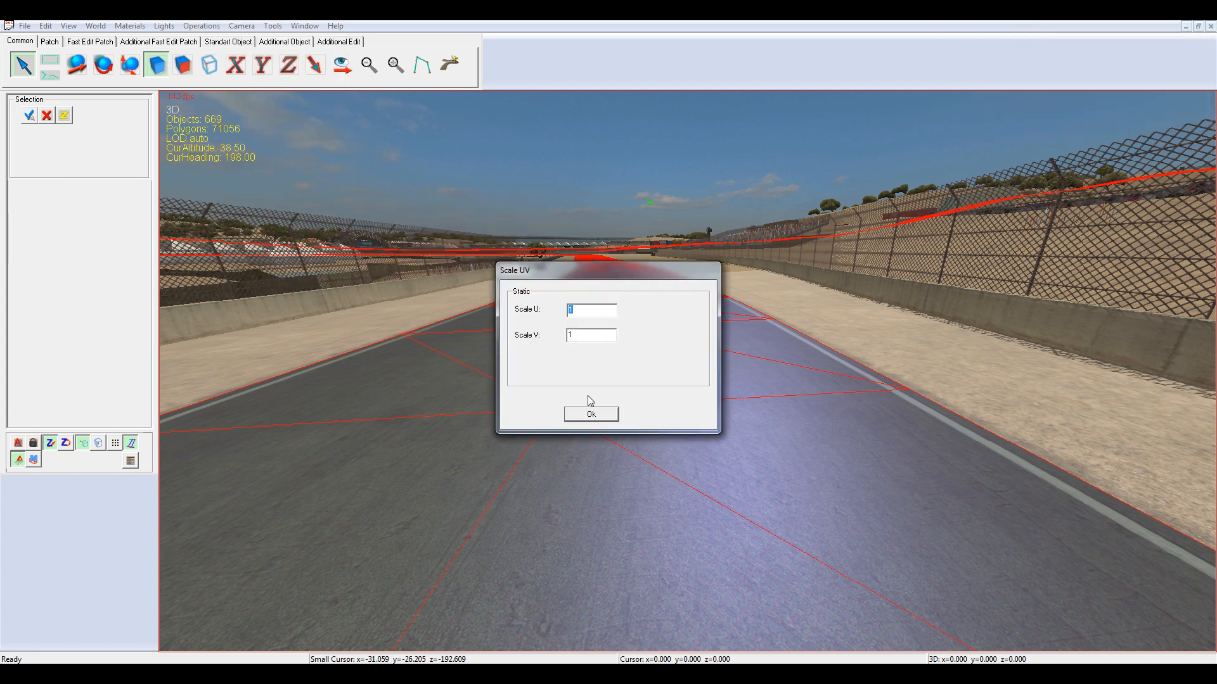
click(591, 415)
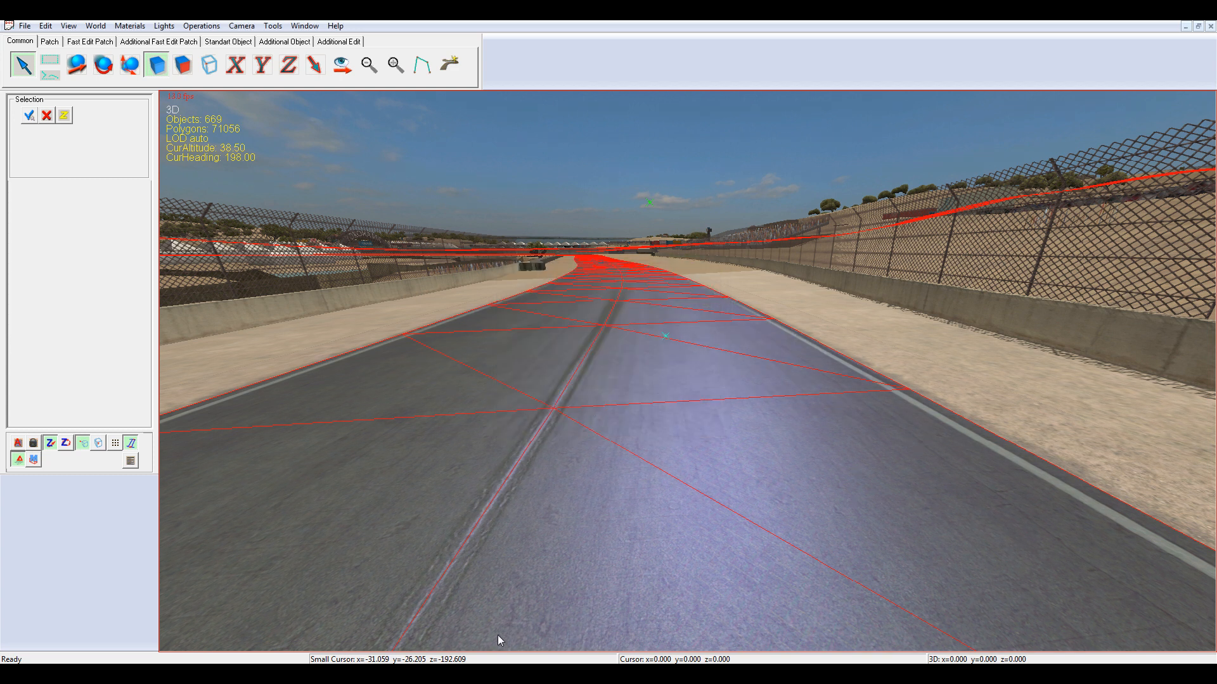
Set the NormalMap height of road4_bump.tga to 16, deselect the road objects and inspect the effect on the surface
mouse_move(415, 673)
click(489, 609)
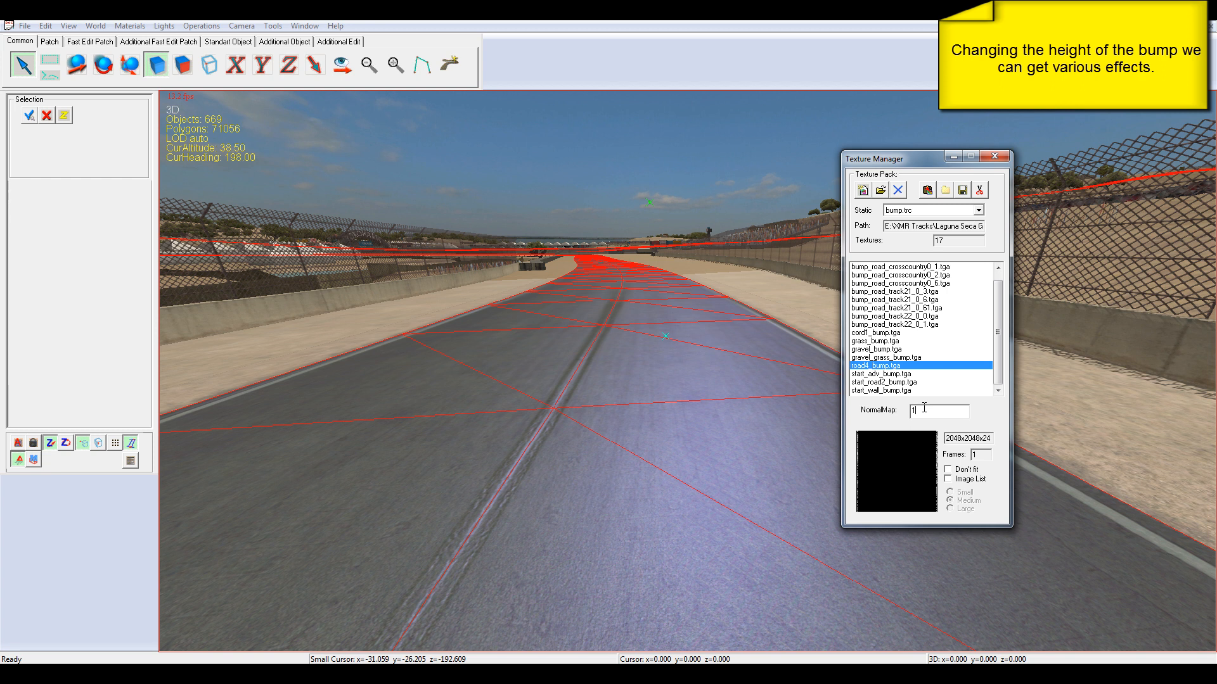
key(Return)
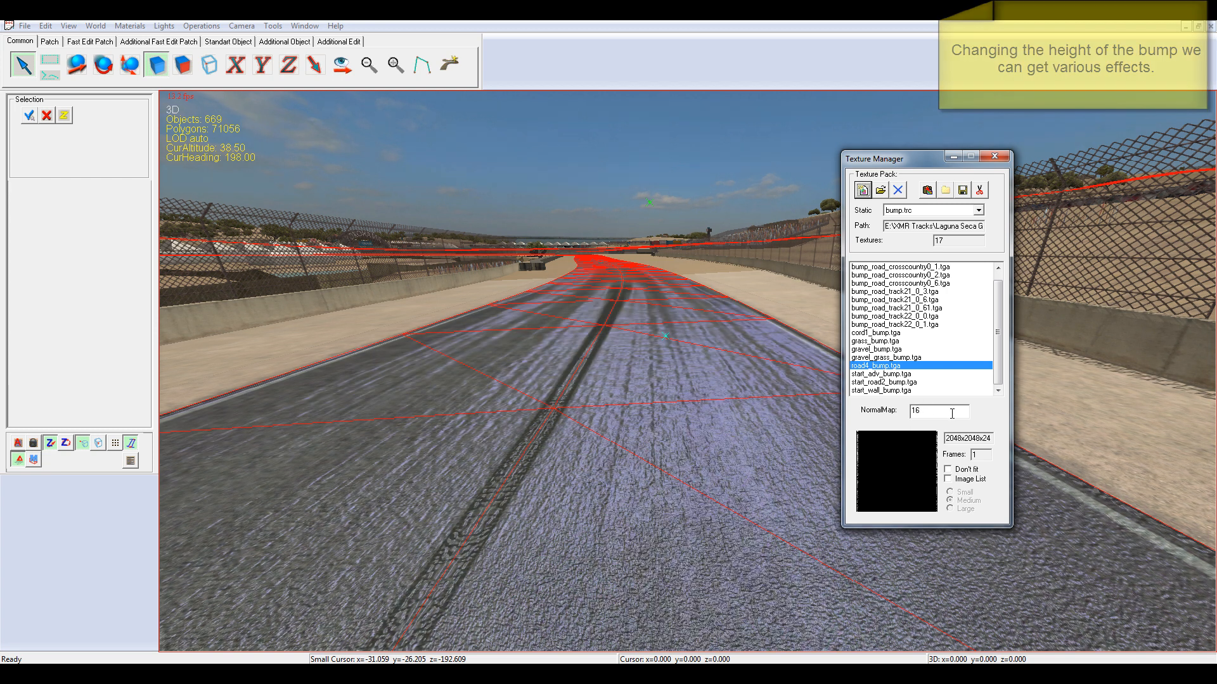
click(994, 156)
scroll(768, 134, down, 4)
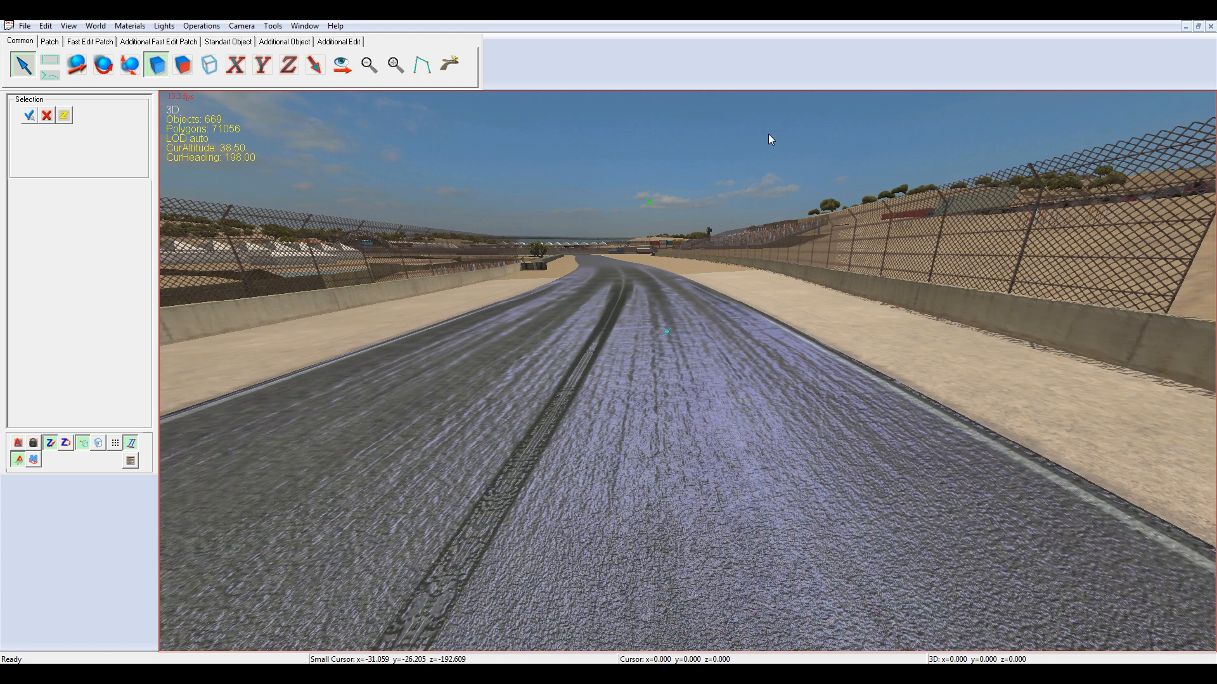
scroll(768, 135, down, 3)
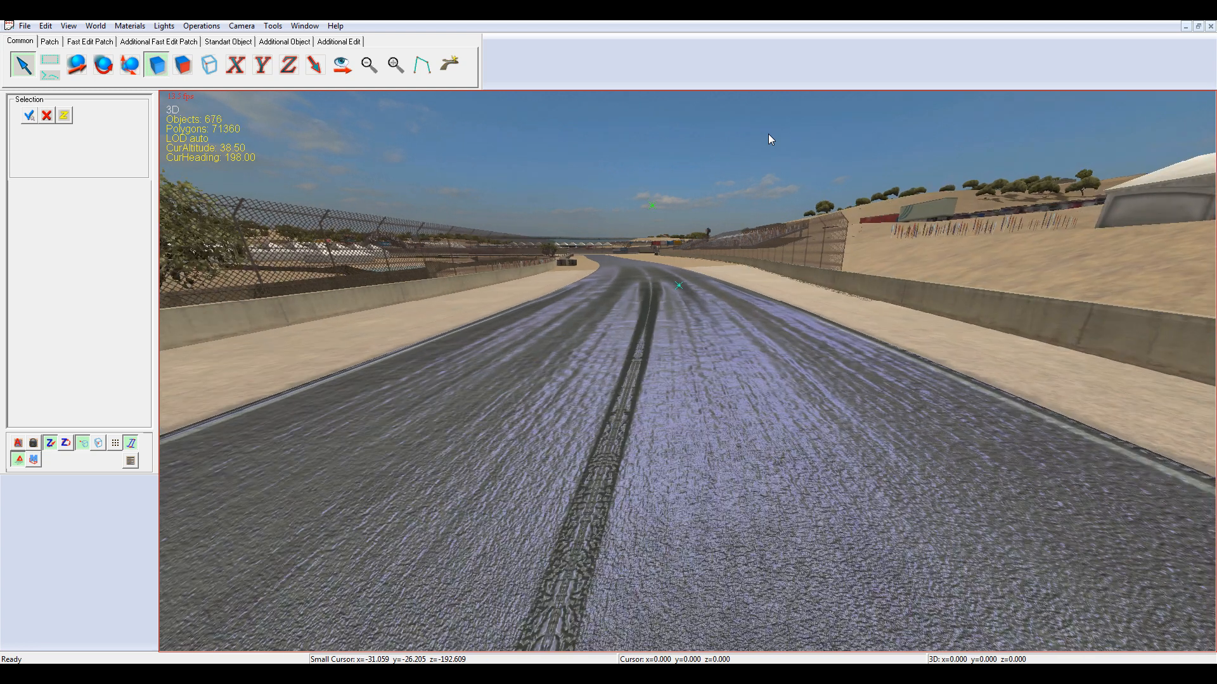
Set the NormalMap height of road4_bump.tga to 2
click(273, 25)
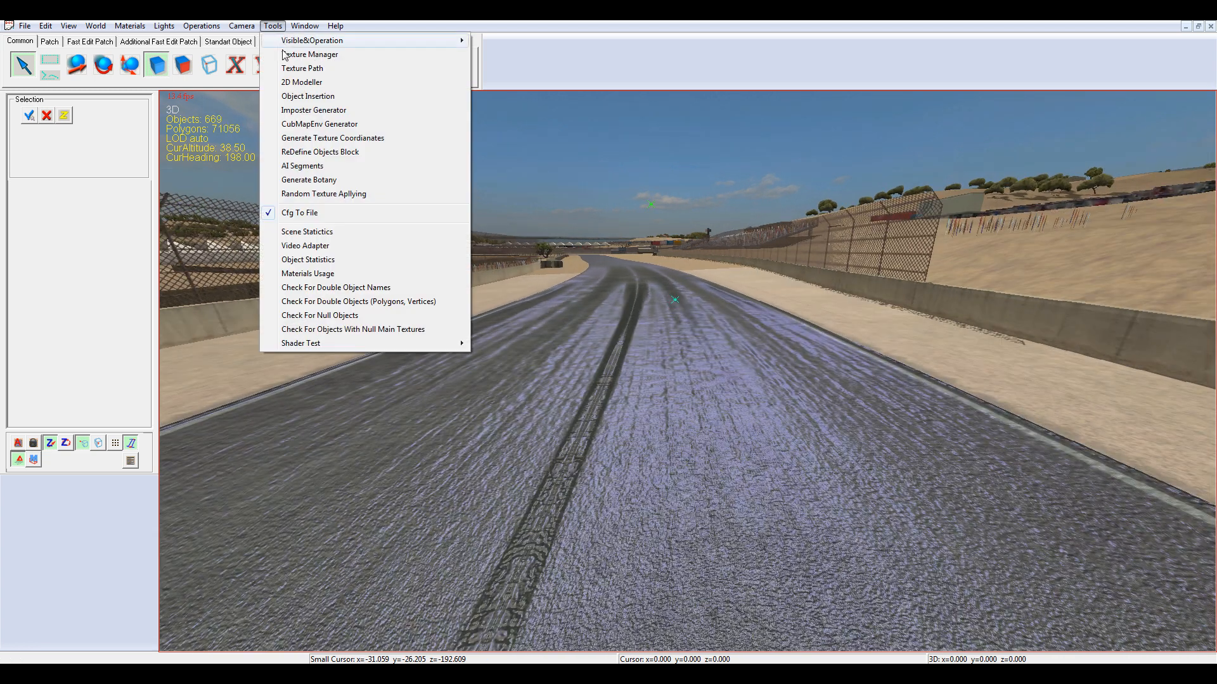
click(294, 53)
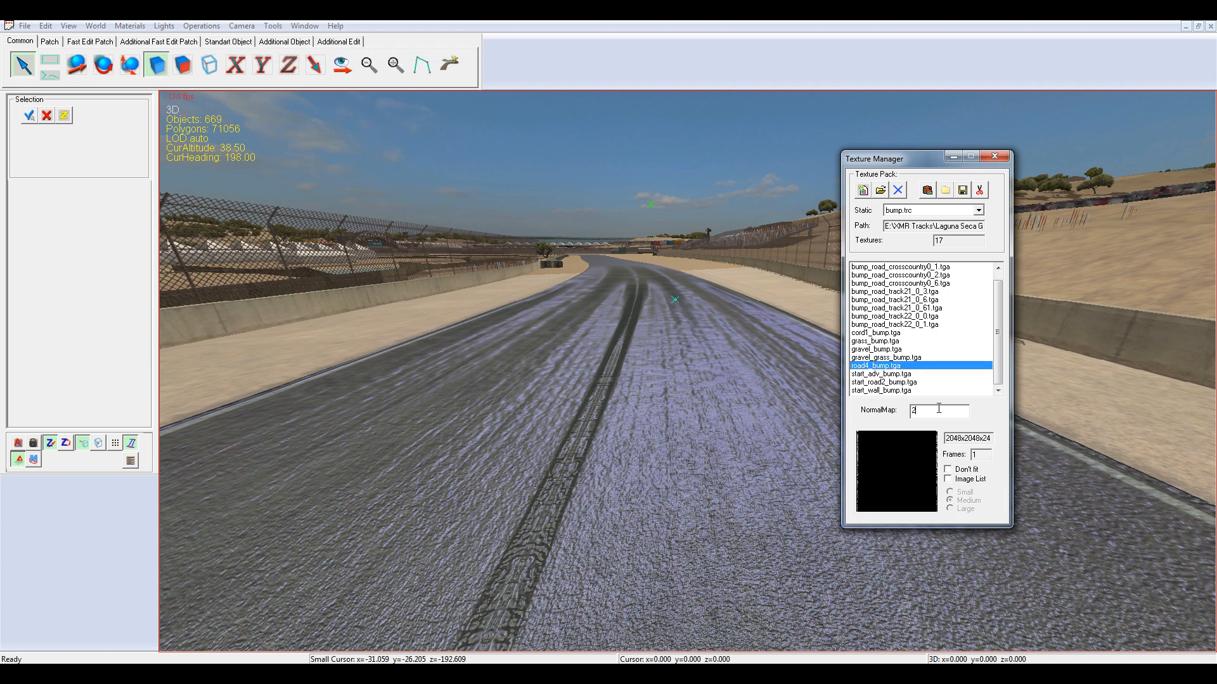
key(Return)
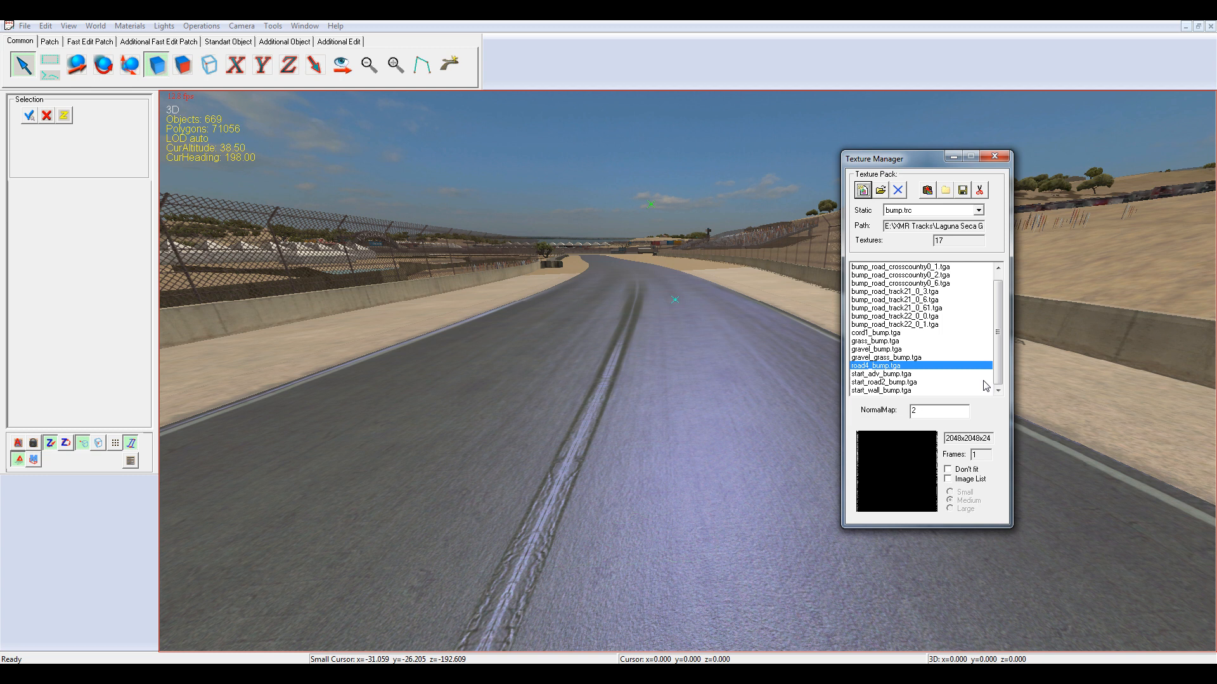
click(993, 157)
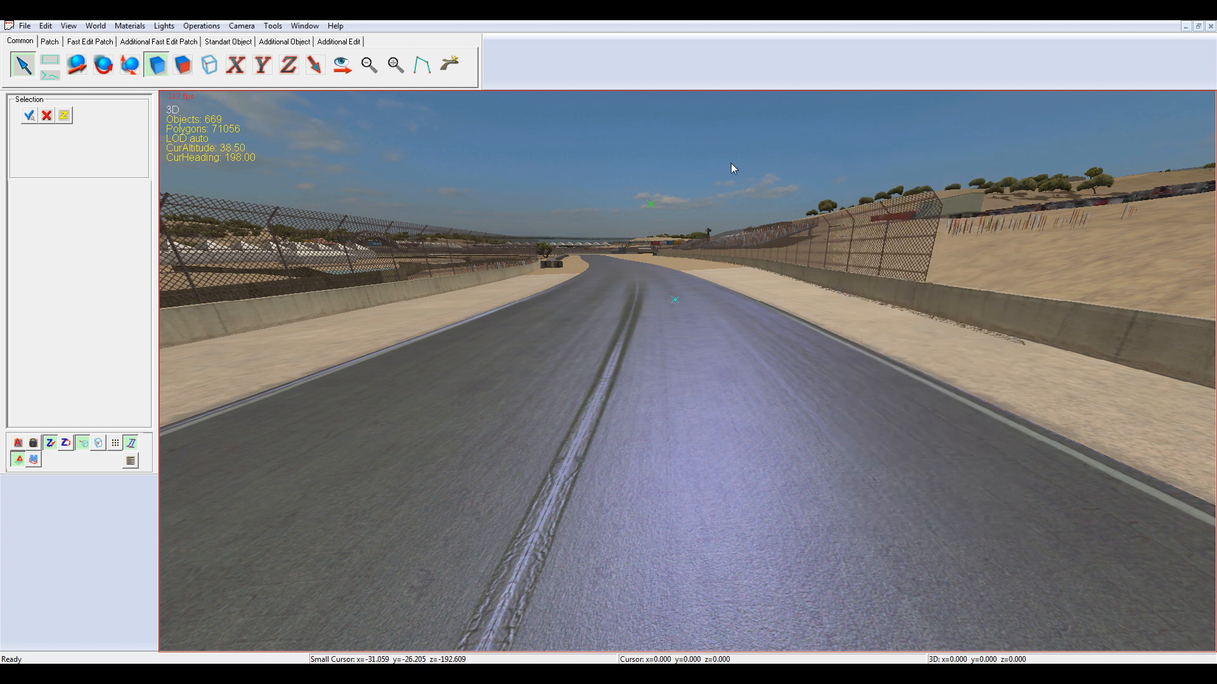
Survey the road surface around the track from above, increasing the camera accelerator to fly faster
key(Up)
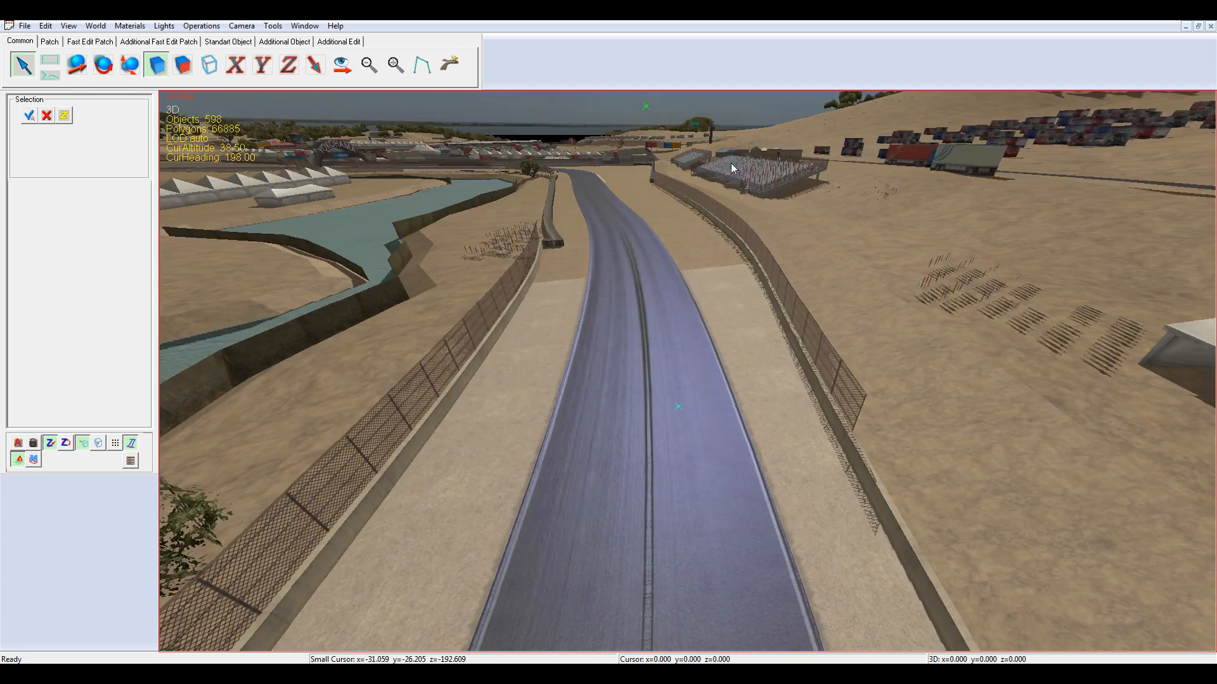
key(Up)
key(Left)
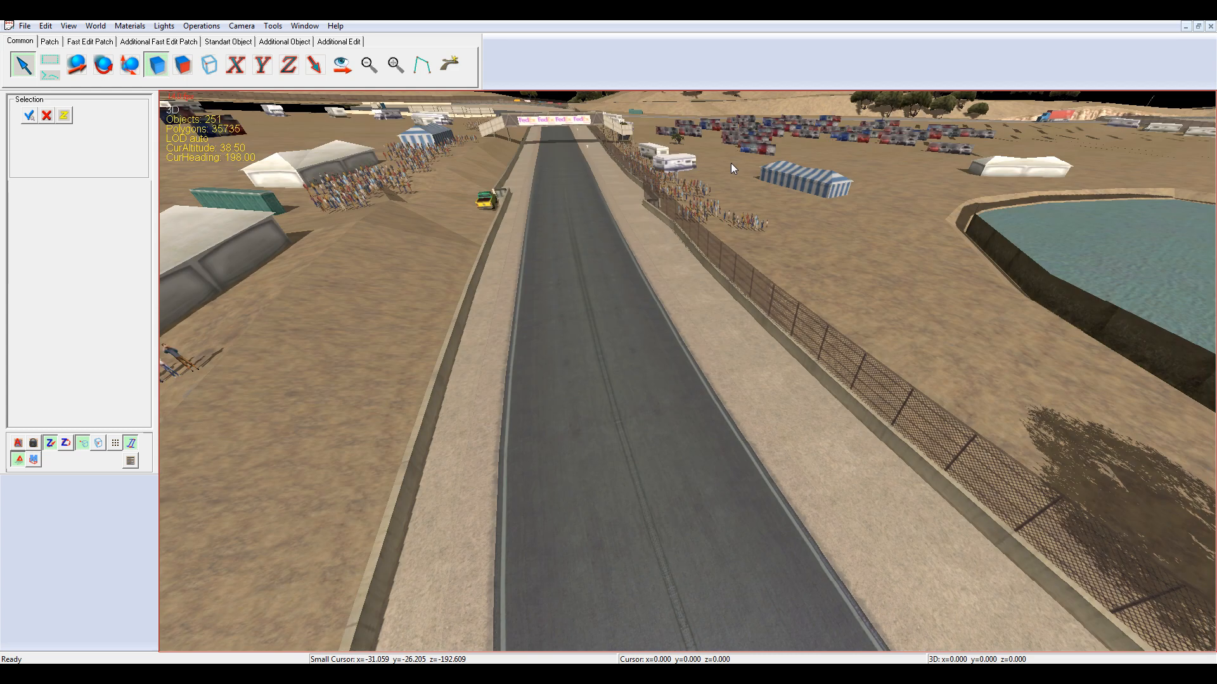
key(Up)
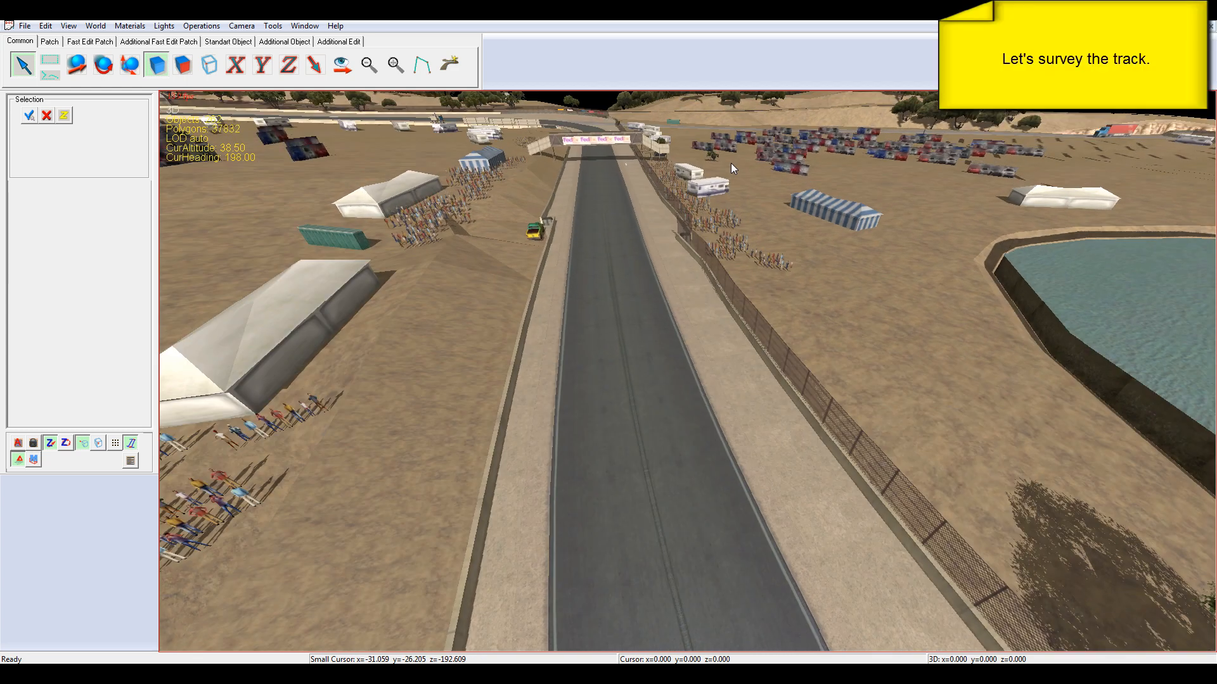
click(241, 25)
mouse_move(279, 40)
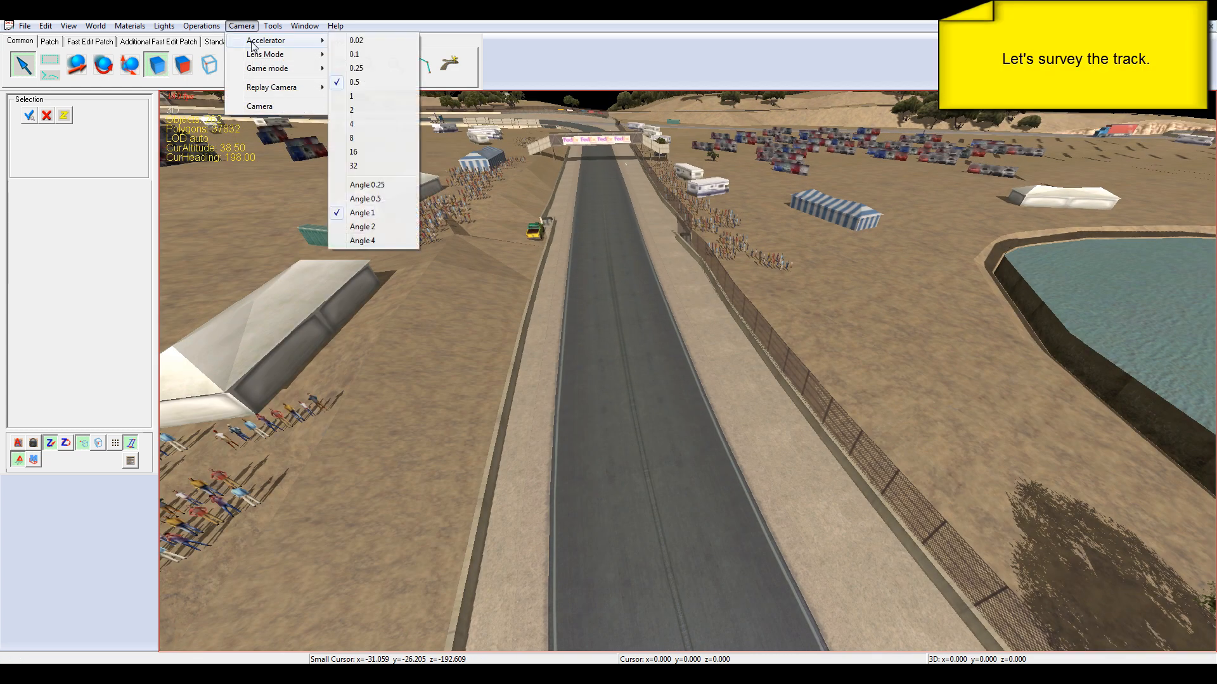
click(351, 119)
key(Page_Up)
key(Left)
key(Up)
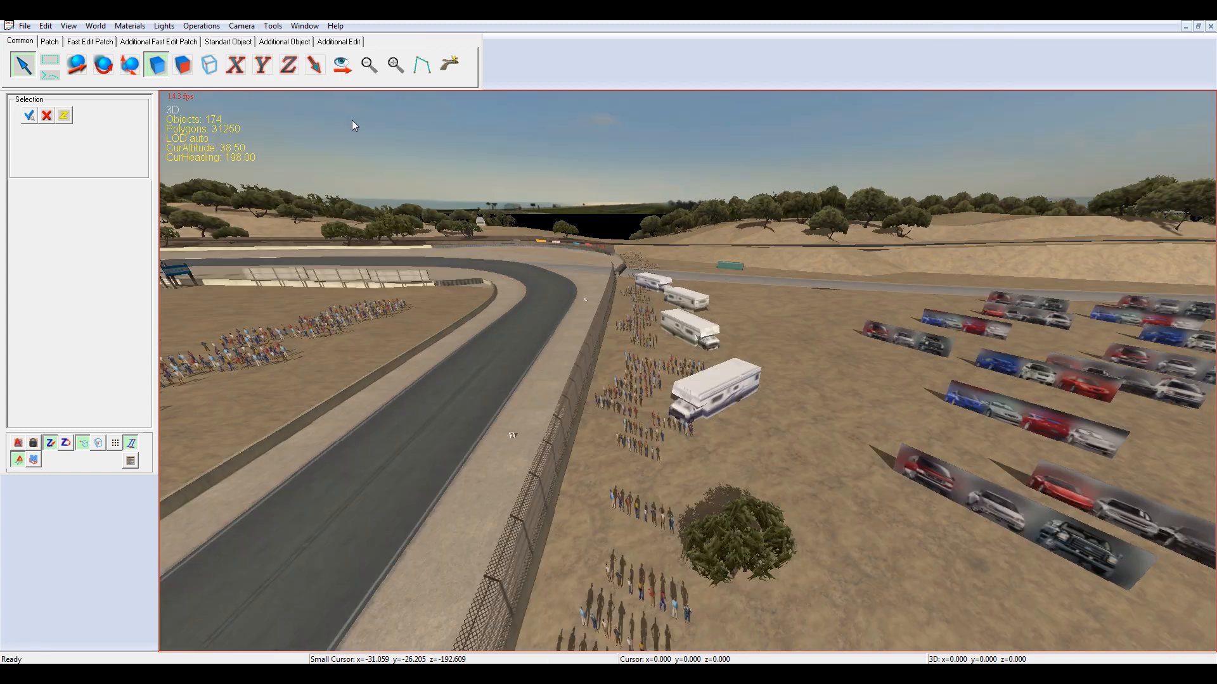
key(Up)
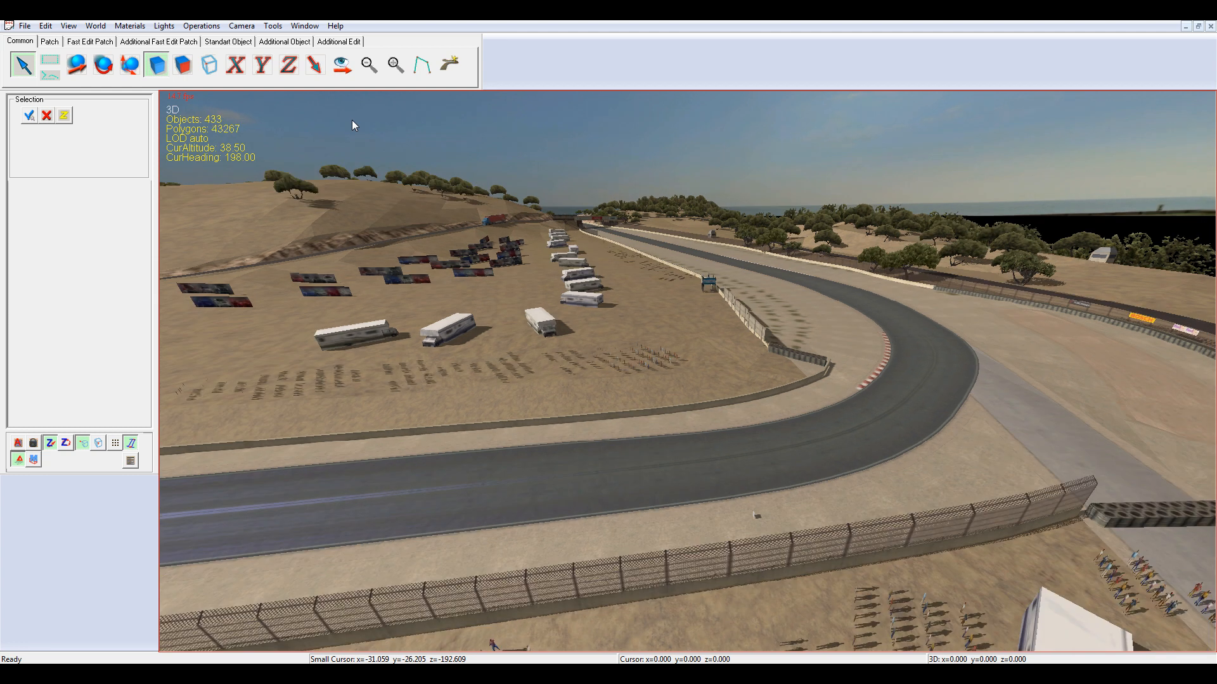
key(Up)
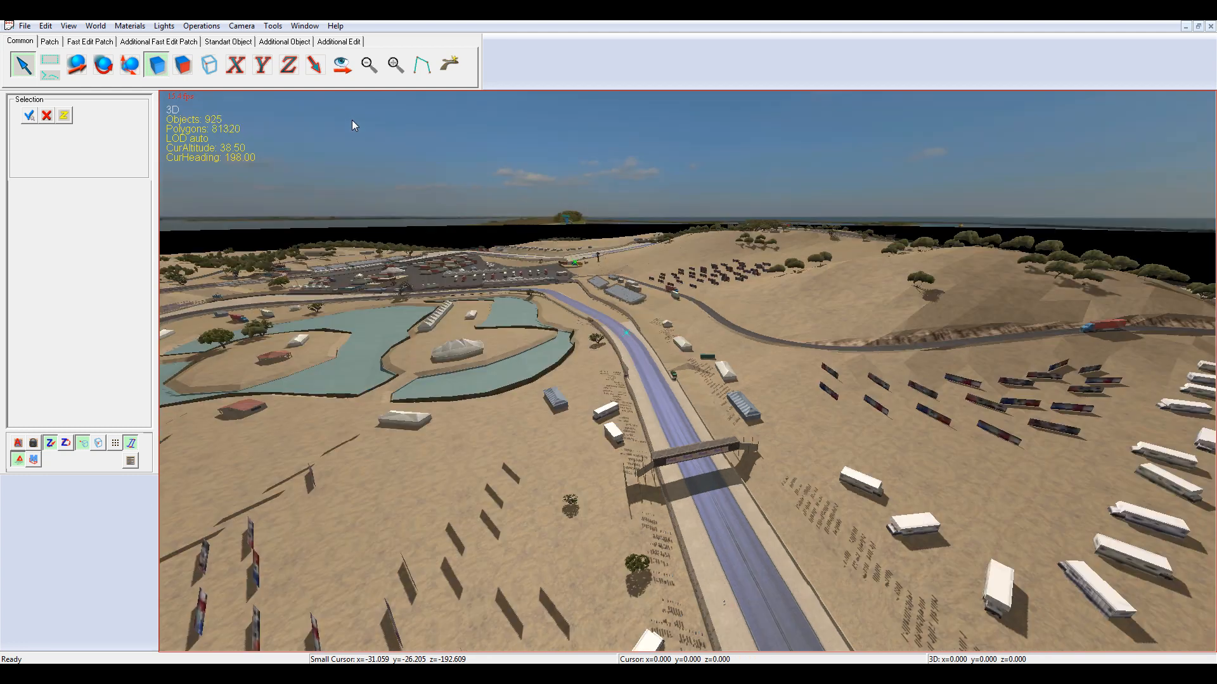
Turn off the full-scene HDR rendering and view the whole track from above
click(68, 26)
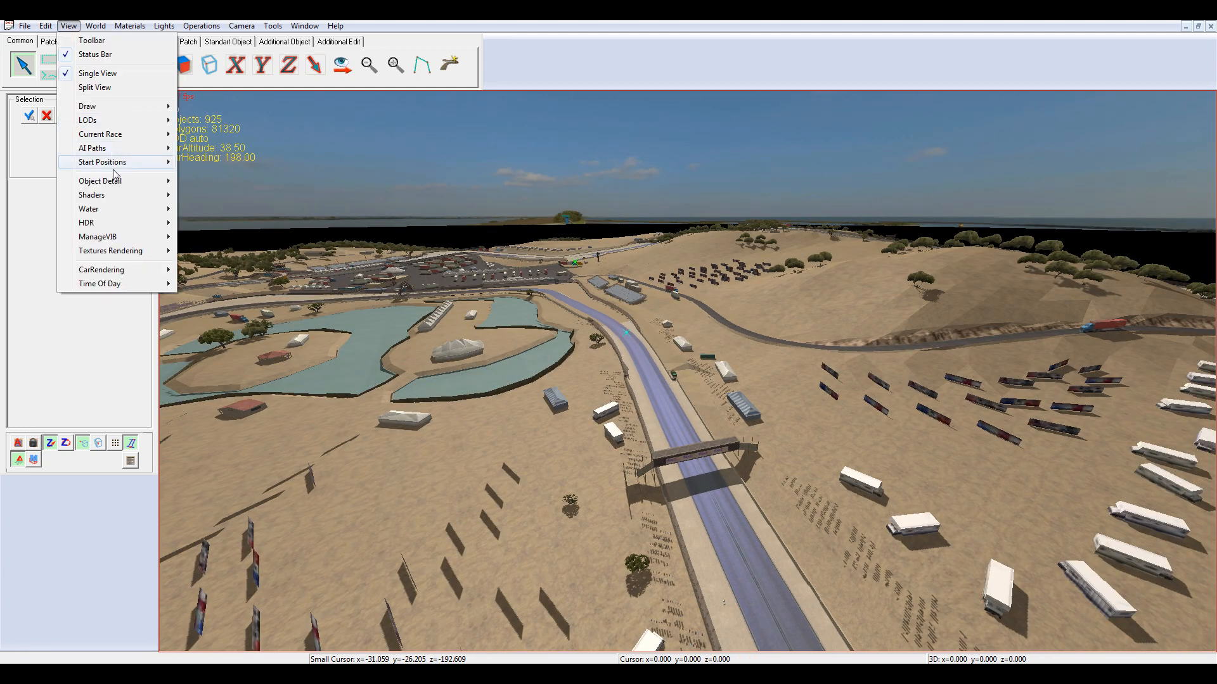
mouse_move(107, 223)
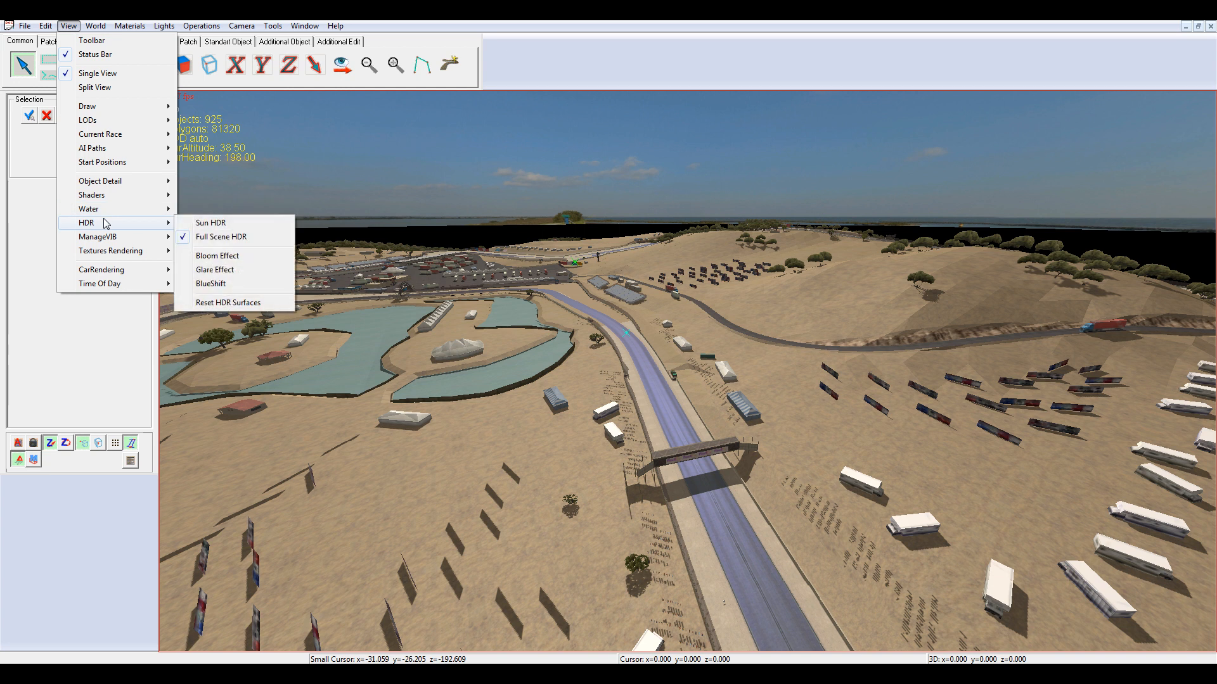
click(220, 238)
key(Down)
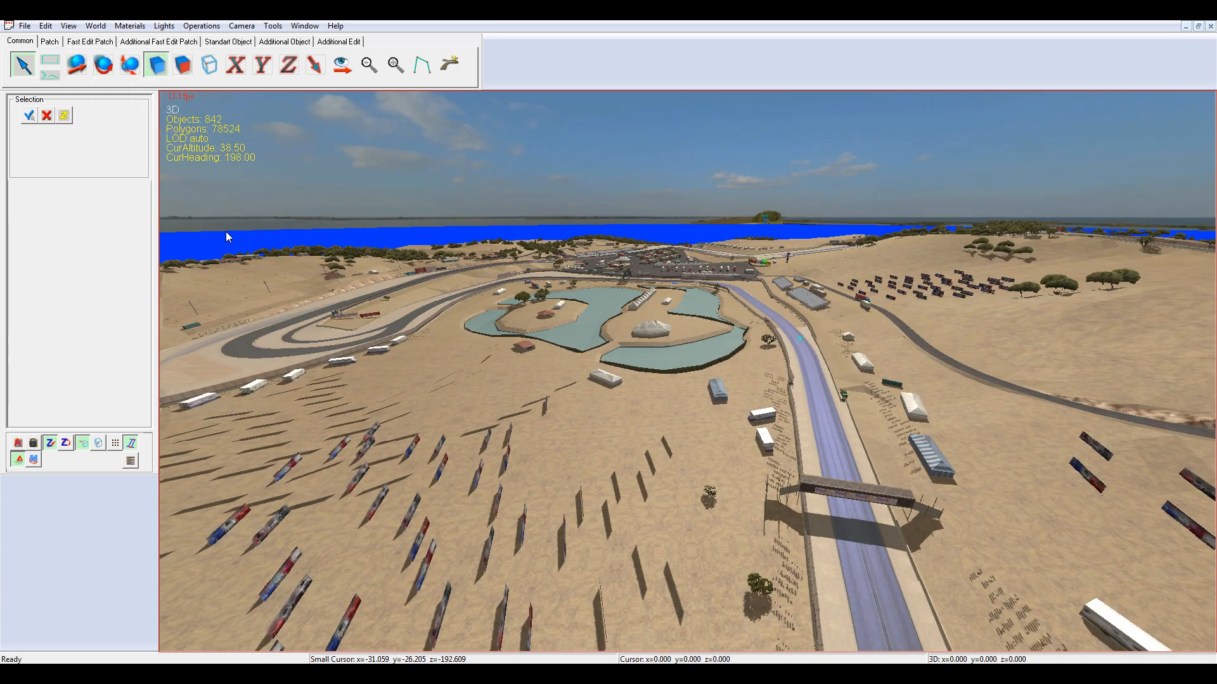
Switch the world light environment's weather and time to Clearly/Day
click(130, 26)
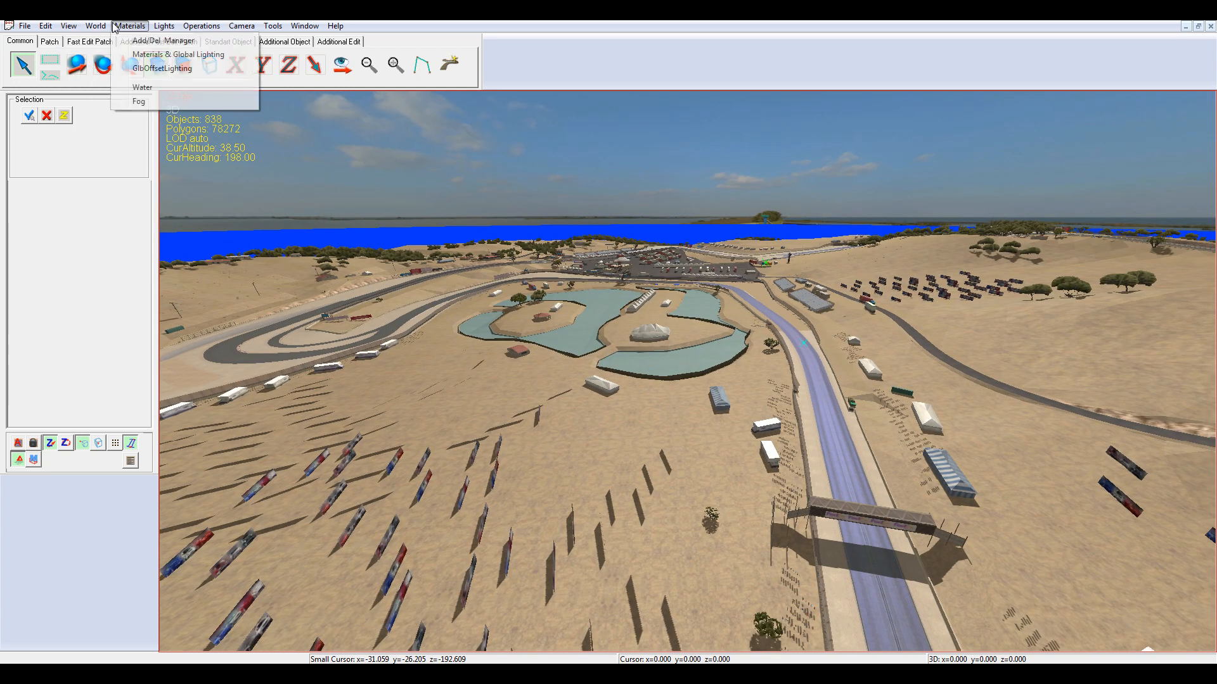
click(143, 56)
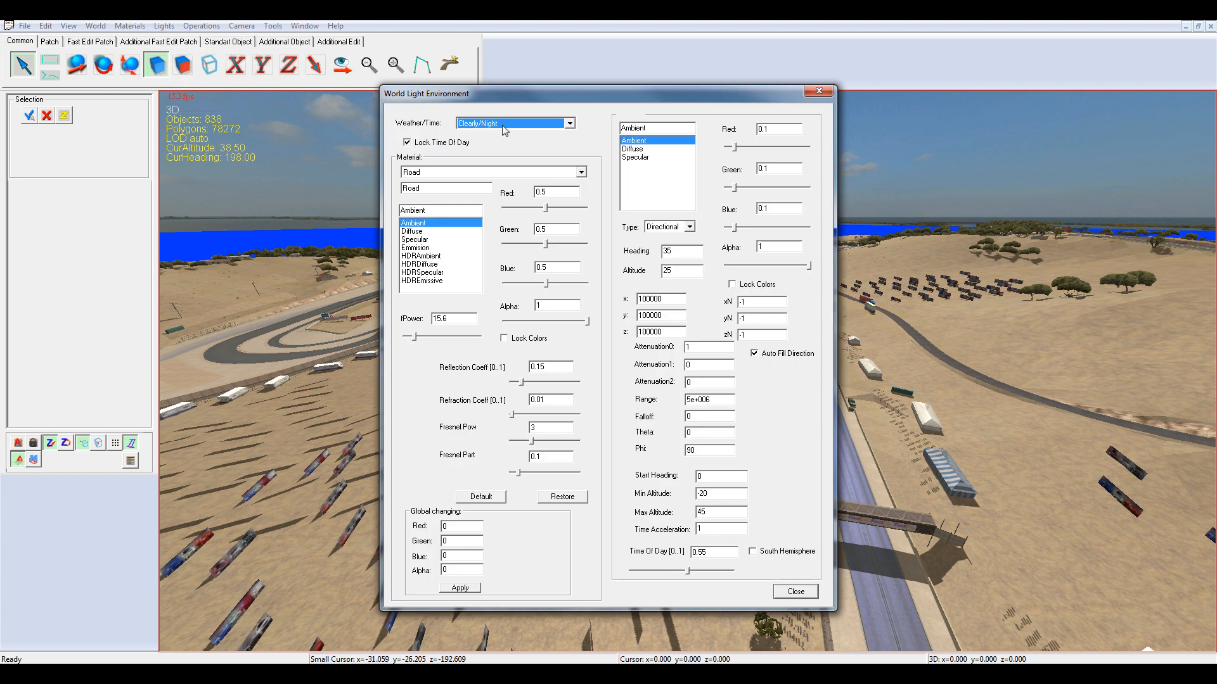
click(504, 124)
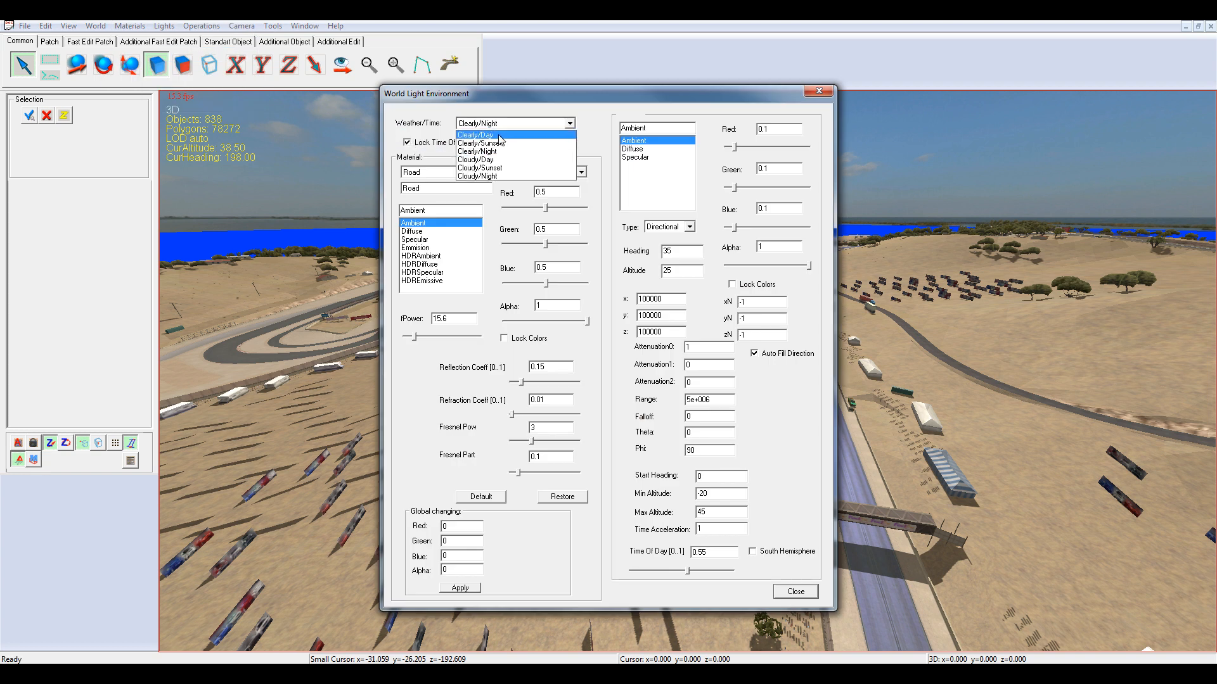
click(500, 136)
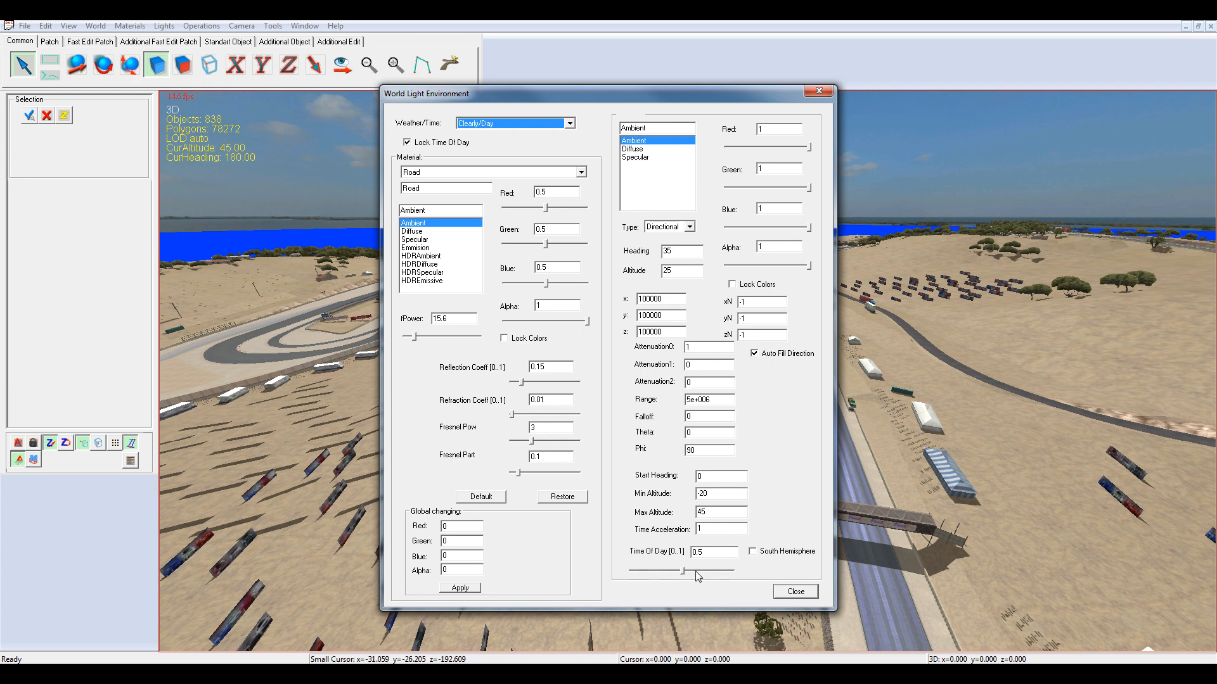
Try a time of day of 0.76, reapply the Clearly/Day weather preset, and close the World Light Environment settings
drag(683, 571, 712, 571)
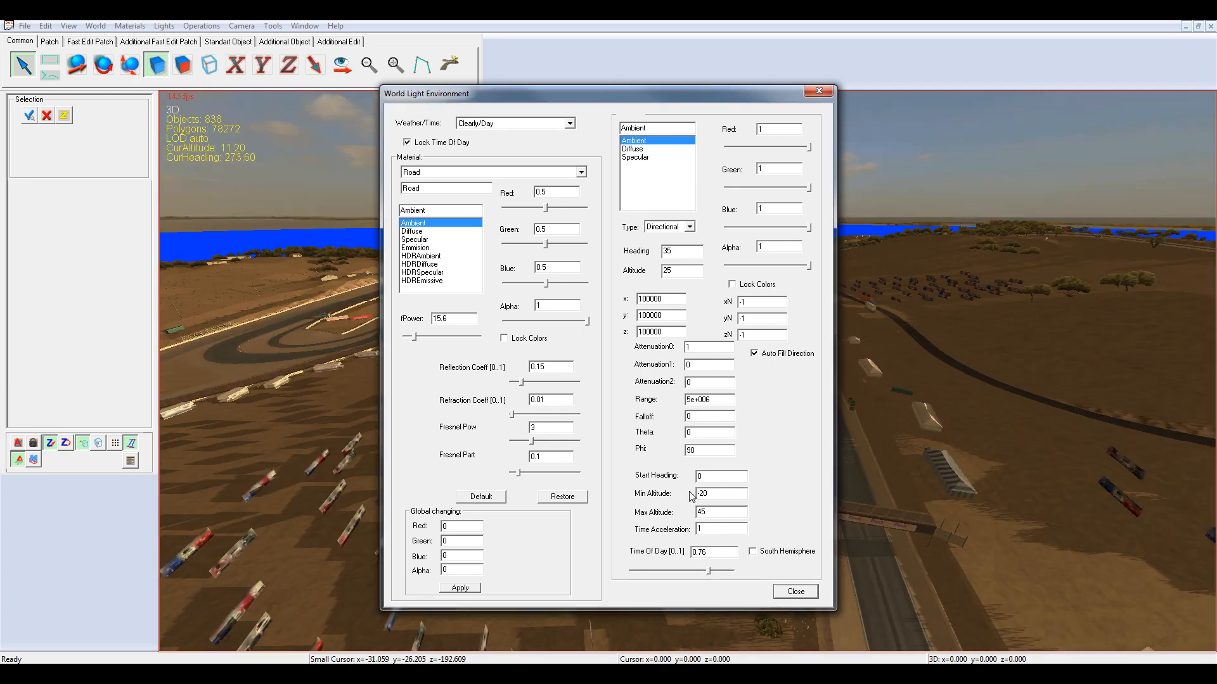
click(514, 124)
click(507, 143)
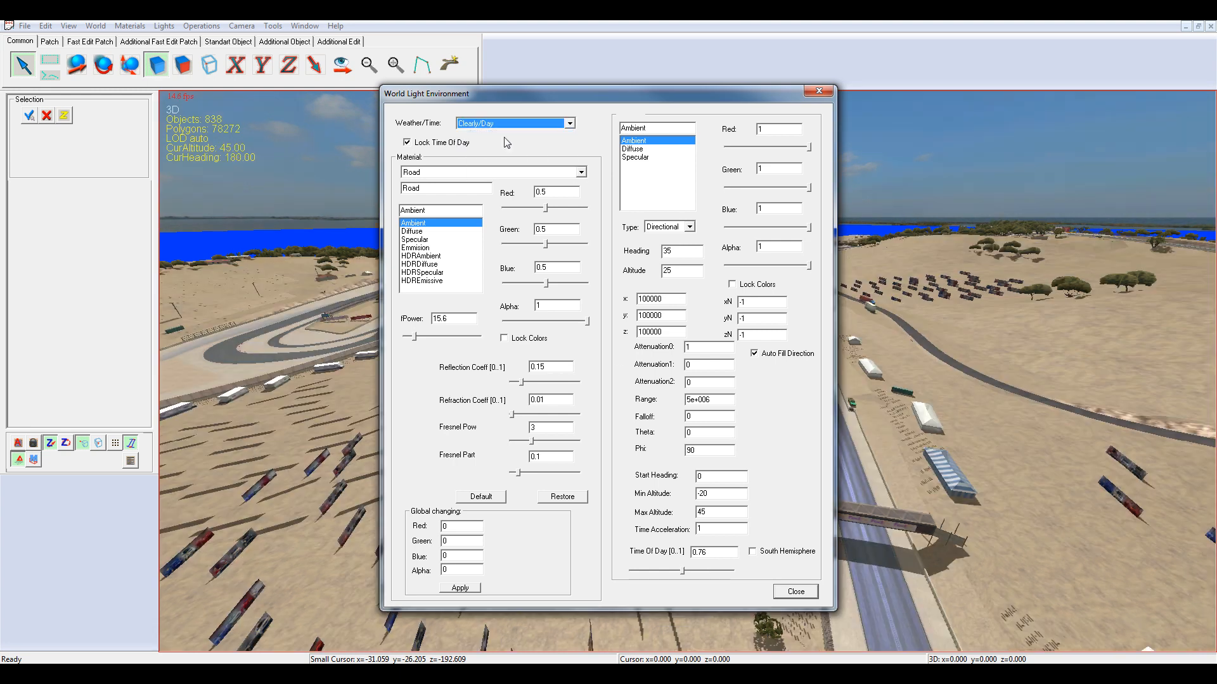
click(797, 594)
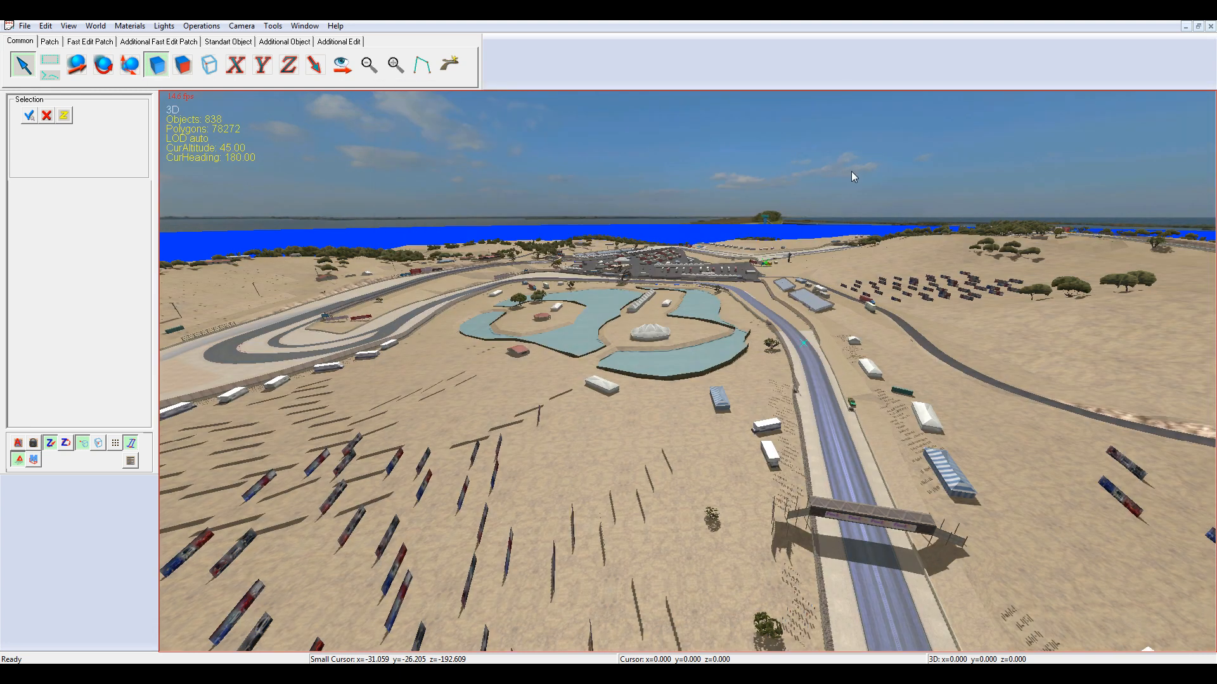
Survey the daylight shading and shadows around the whole track from above, changing the camera accelerator for the flight
scroll(851, 171, down, 3)
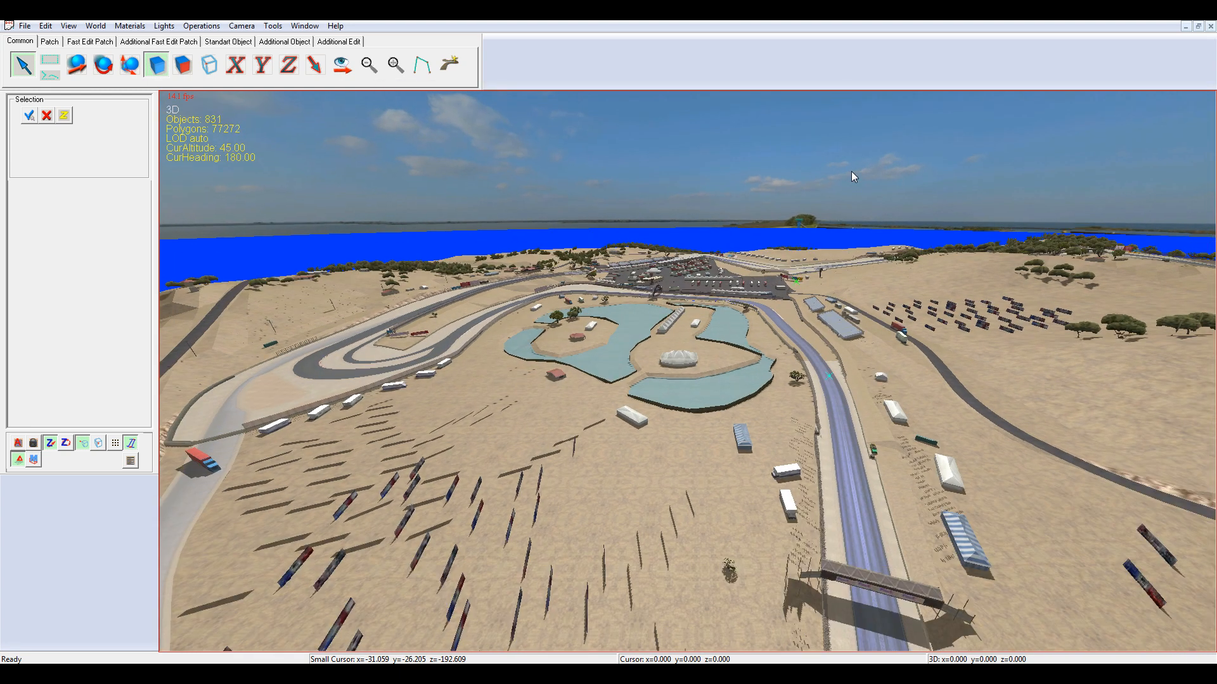
key(Right)
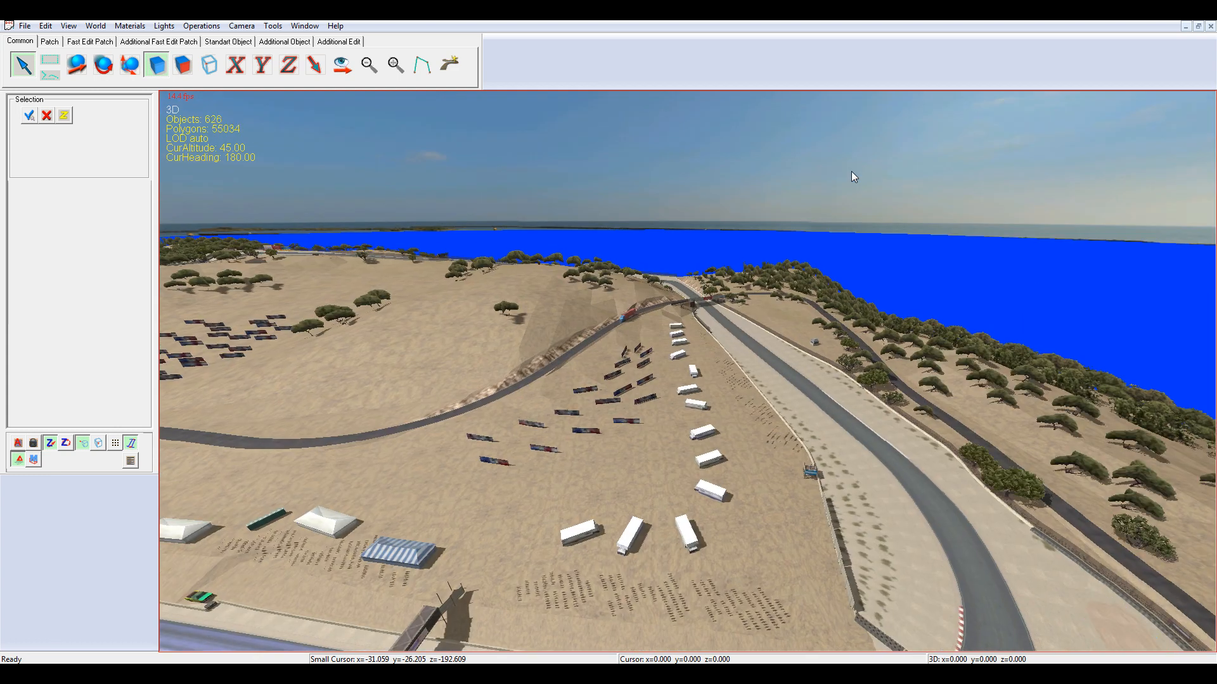
click(241, 26)
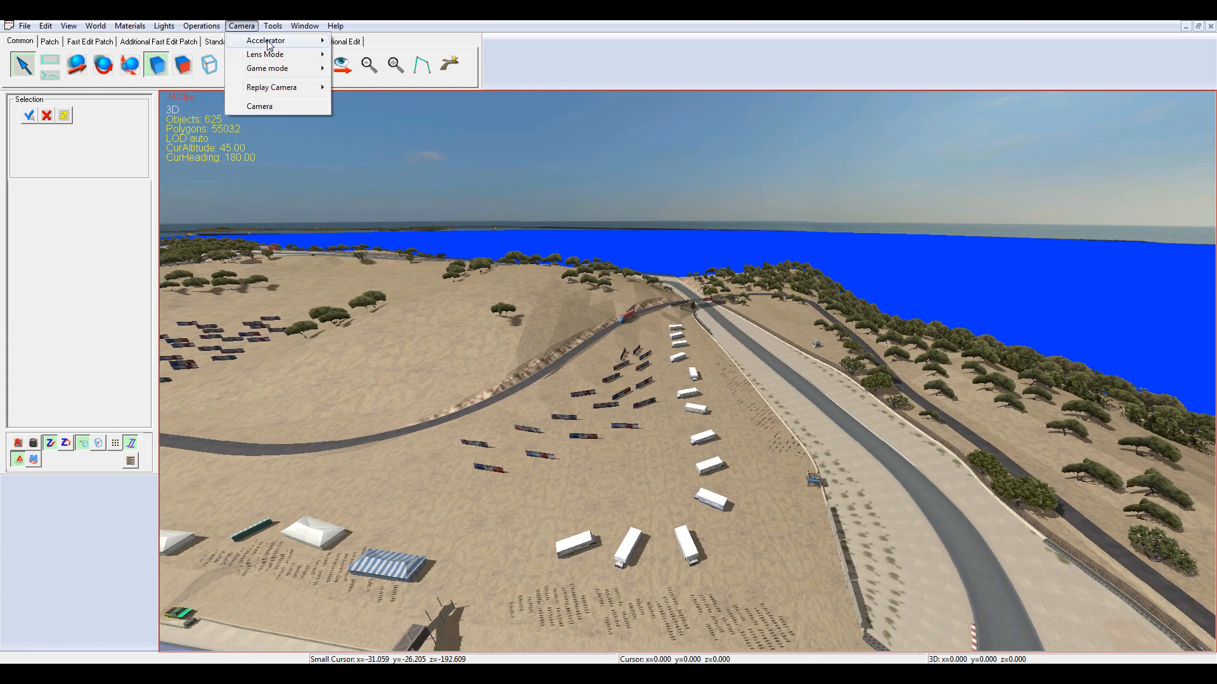
mouse_move(278, 39)
click(353, 152)
key(Up)
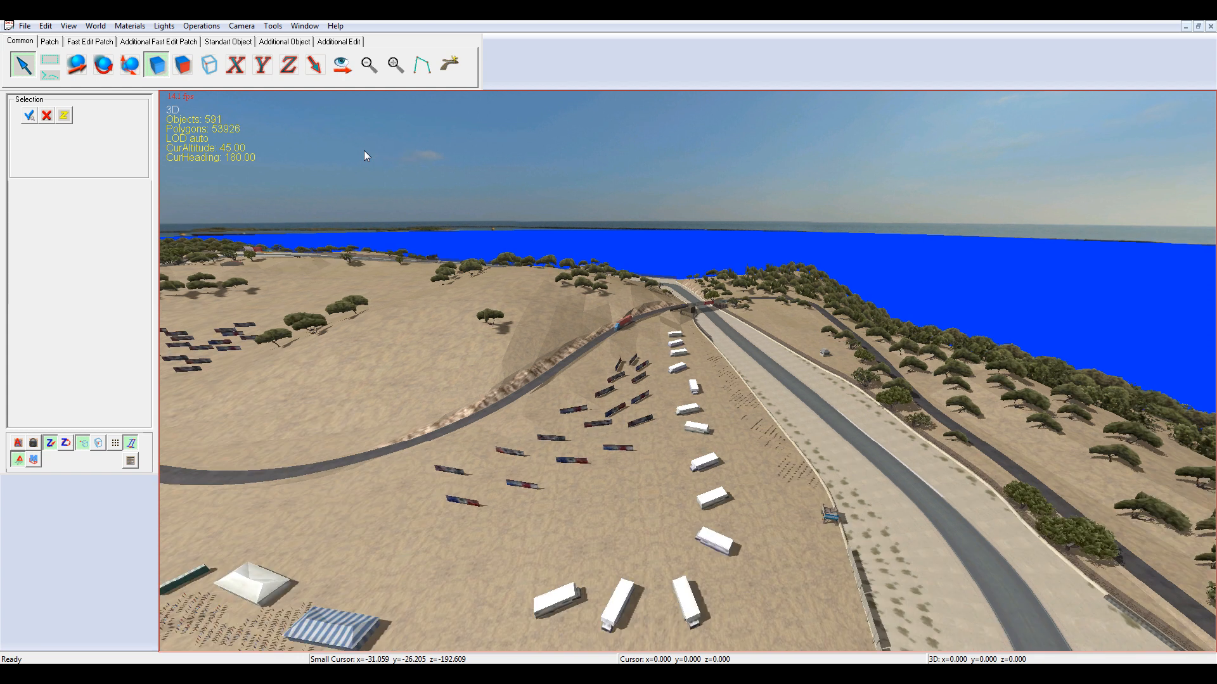
key(Left)
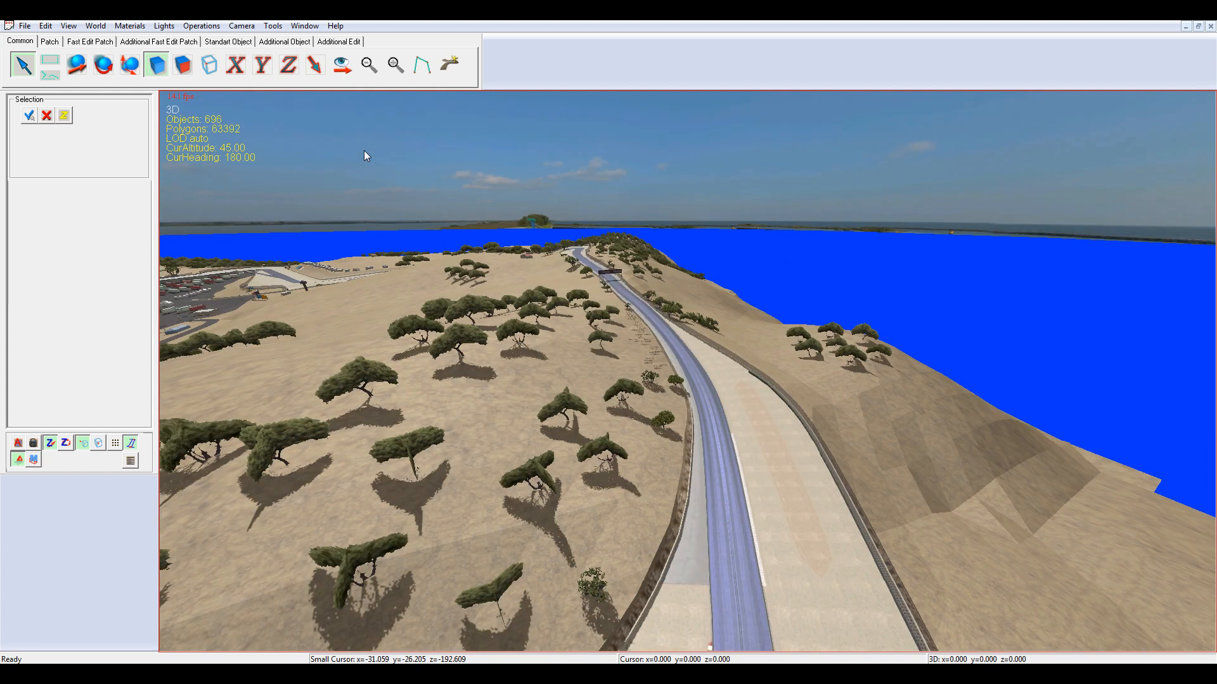
key(Up)
key(Up)
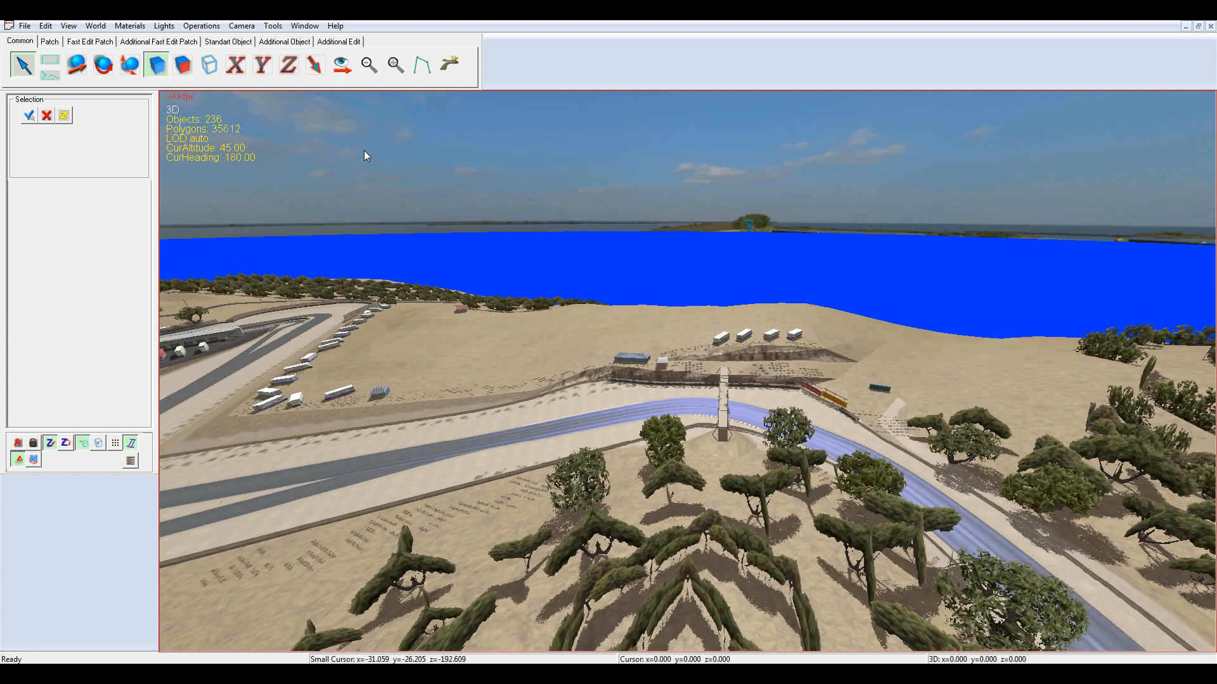
key(Left)
key(Up)
key(Left)
key(Down)
key(Up)
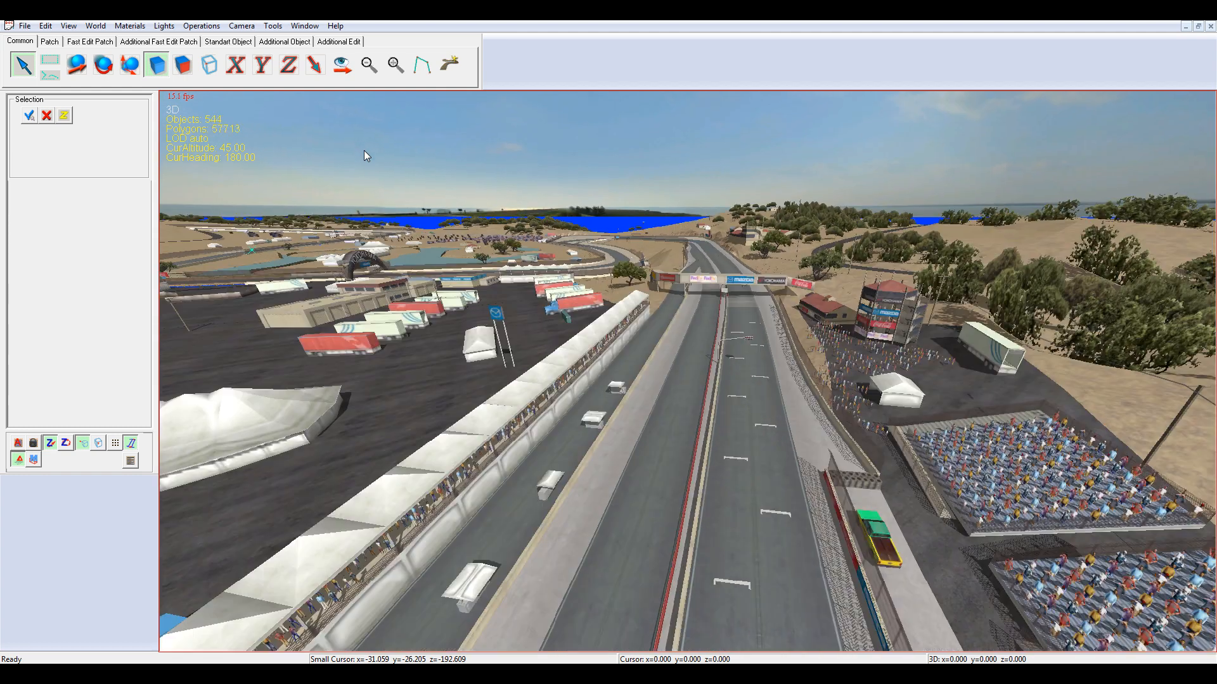
Frame the sponsor gantry over the start straight and save the track scene
key(Up)
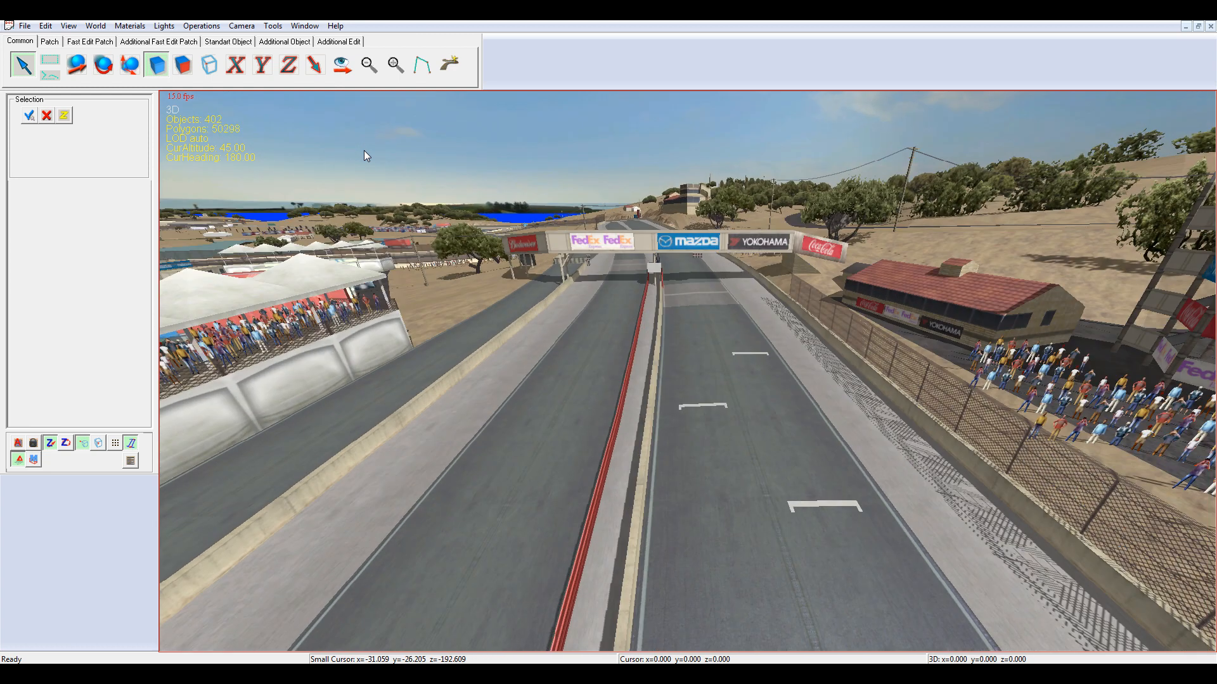
key(Down)
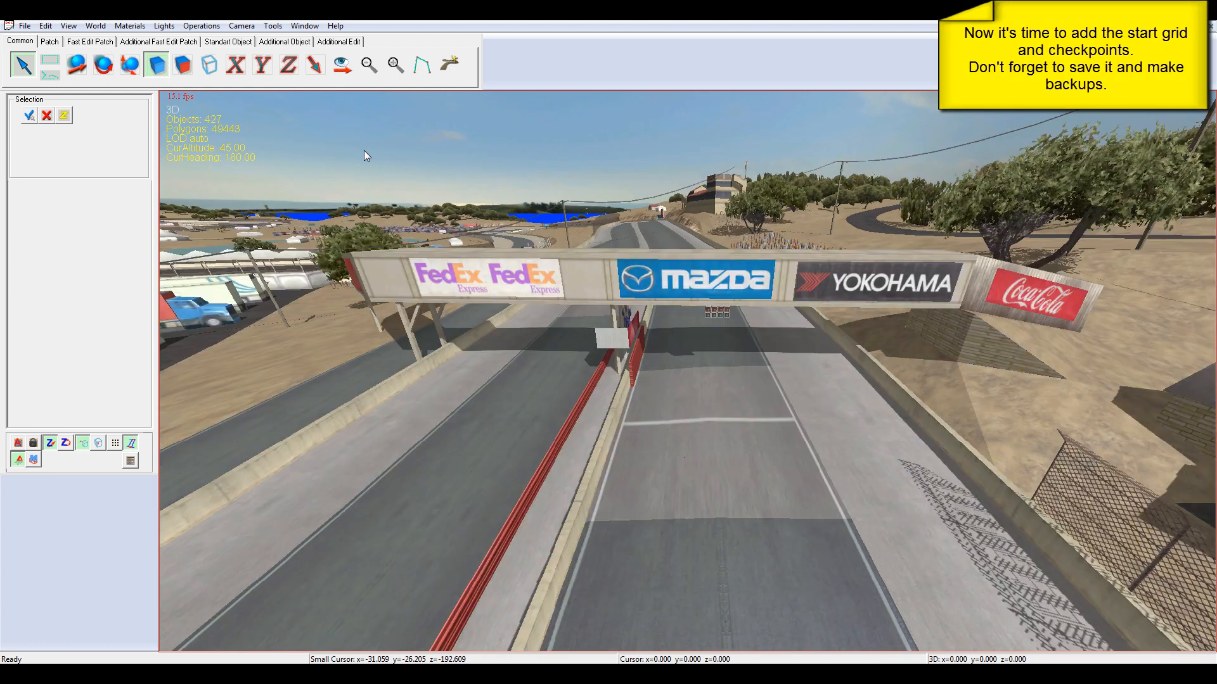
key(Up)
key(Down)
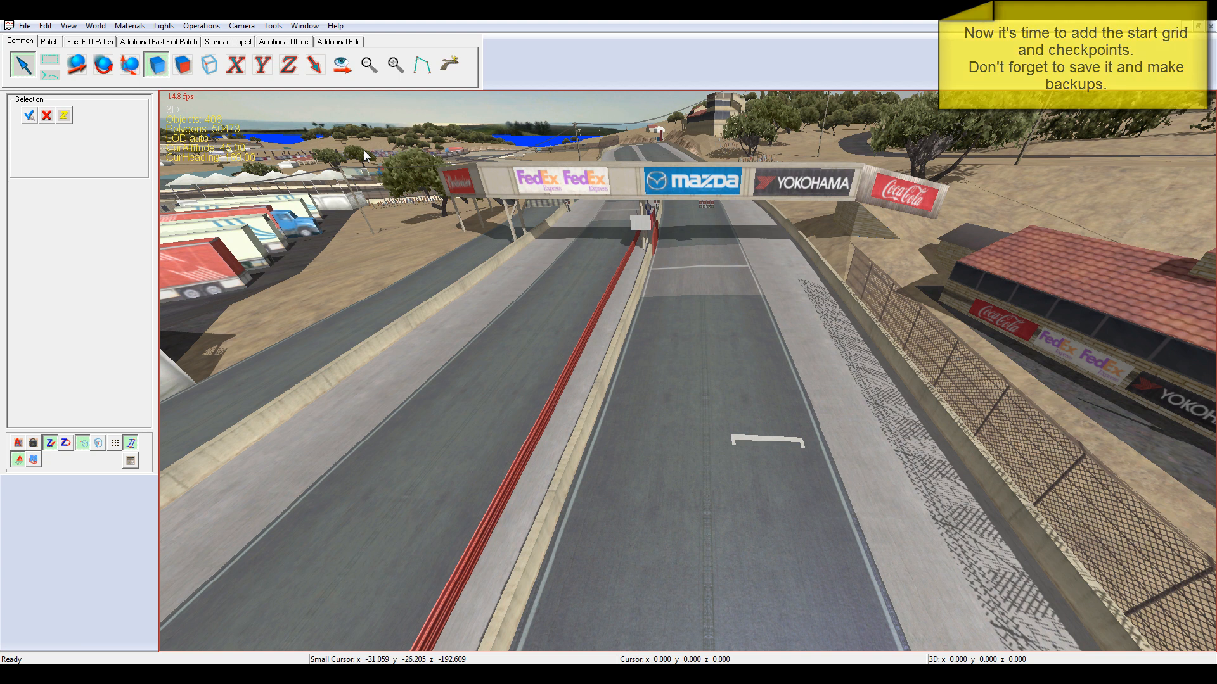
key(Up)
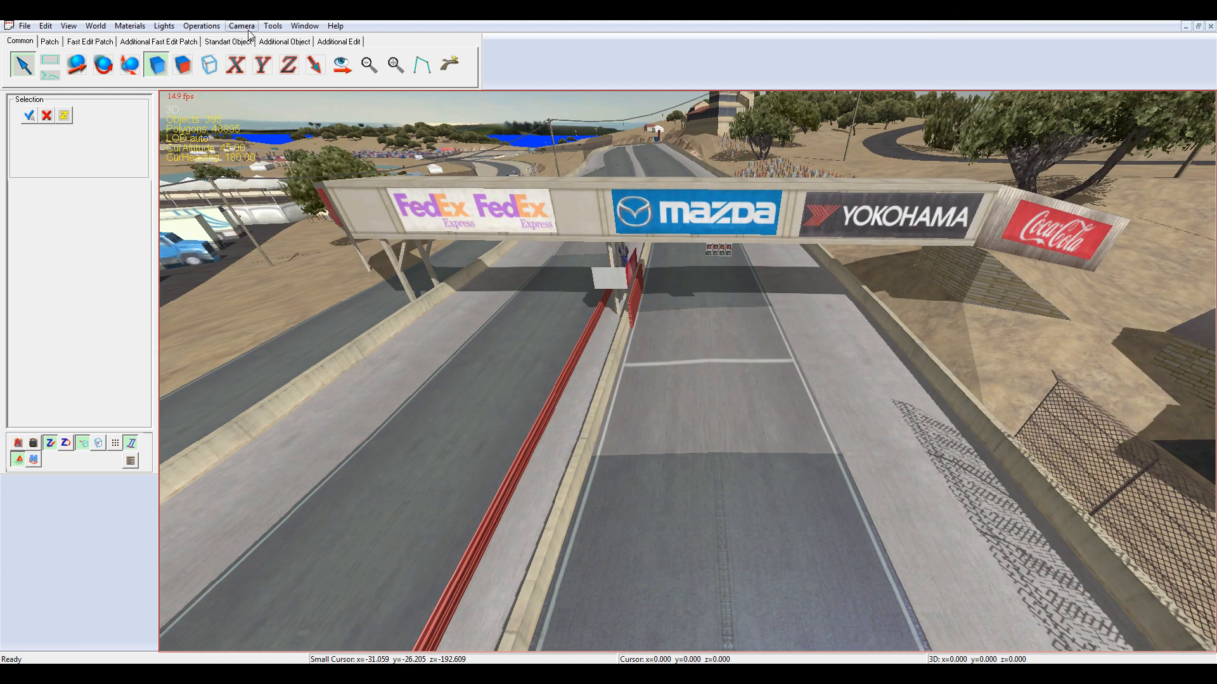
click(25, 26)
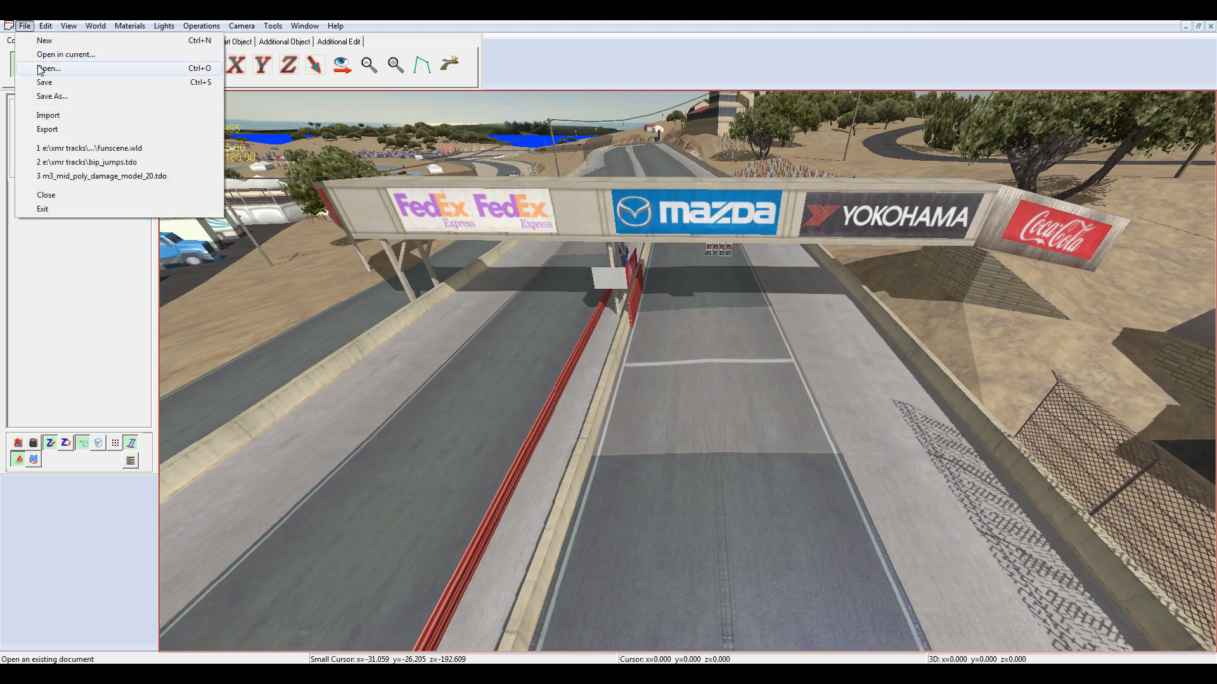
click(50, 85)
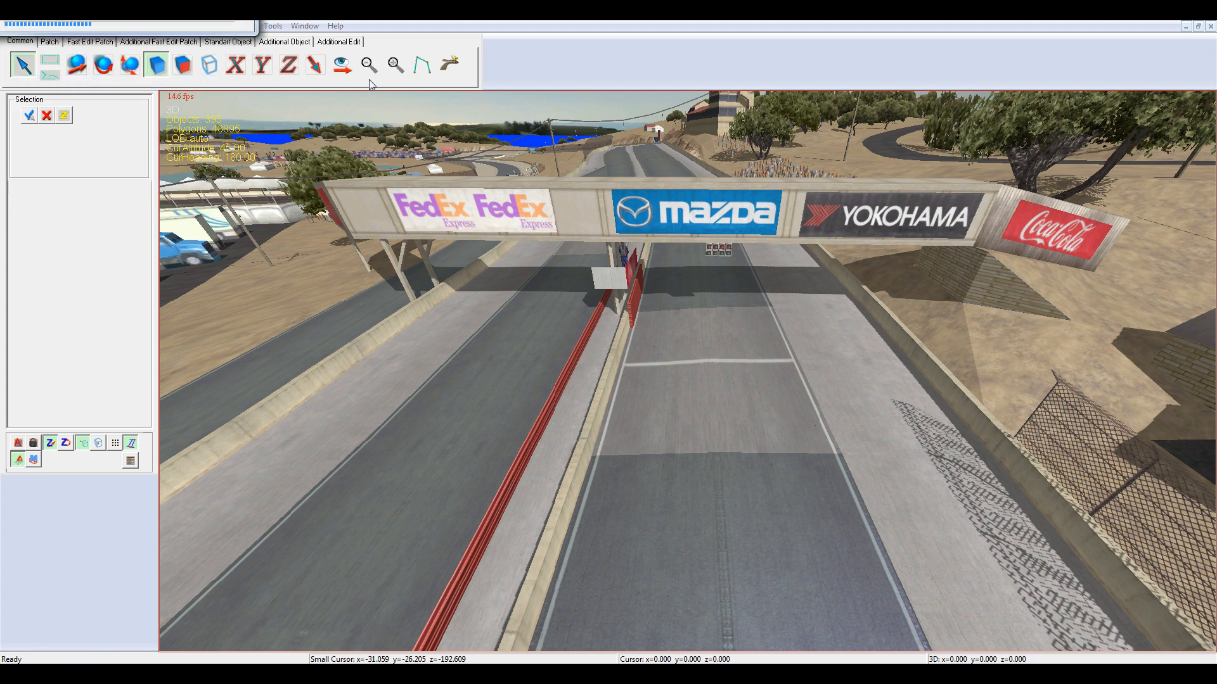
Set up a new polyline as AI Path number 0 with the Start and Finish options, created on polygons
click(419, 70)
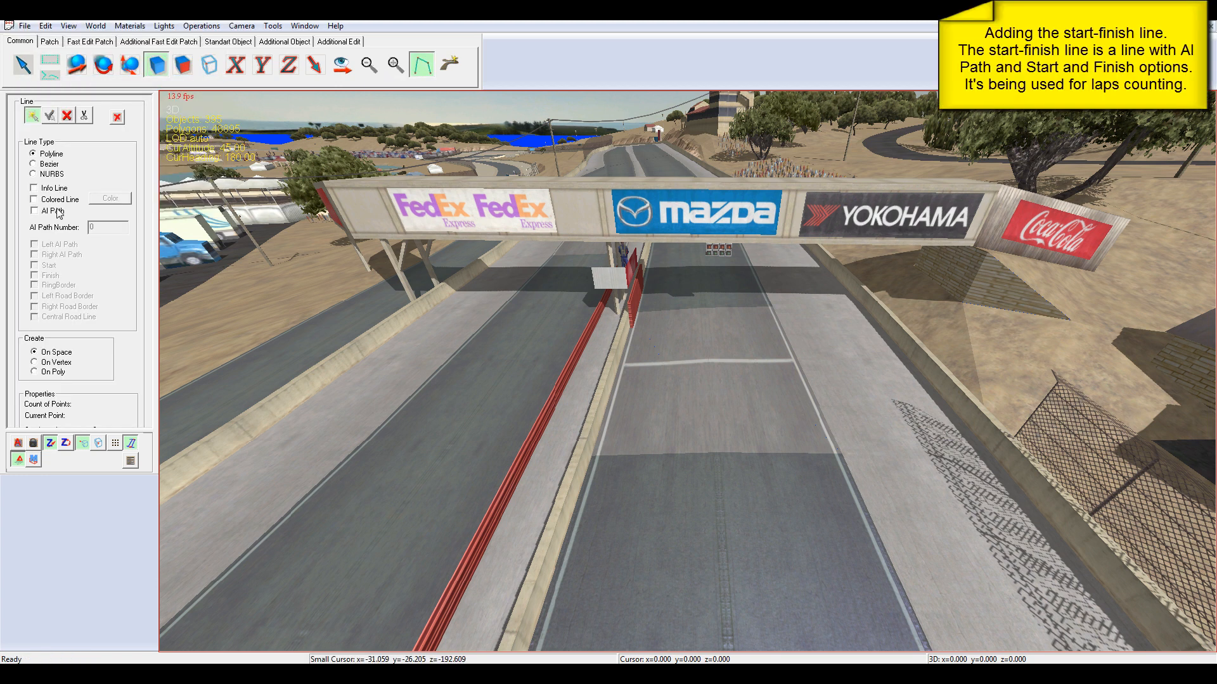
click(52, 211)
click(62, 246)
click(49, 266)
click(49, 277)
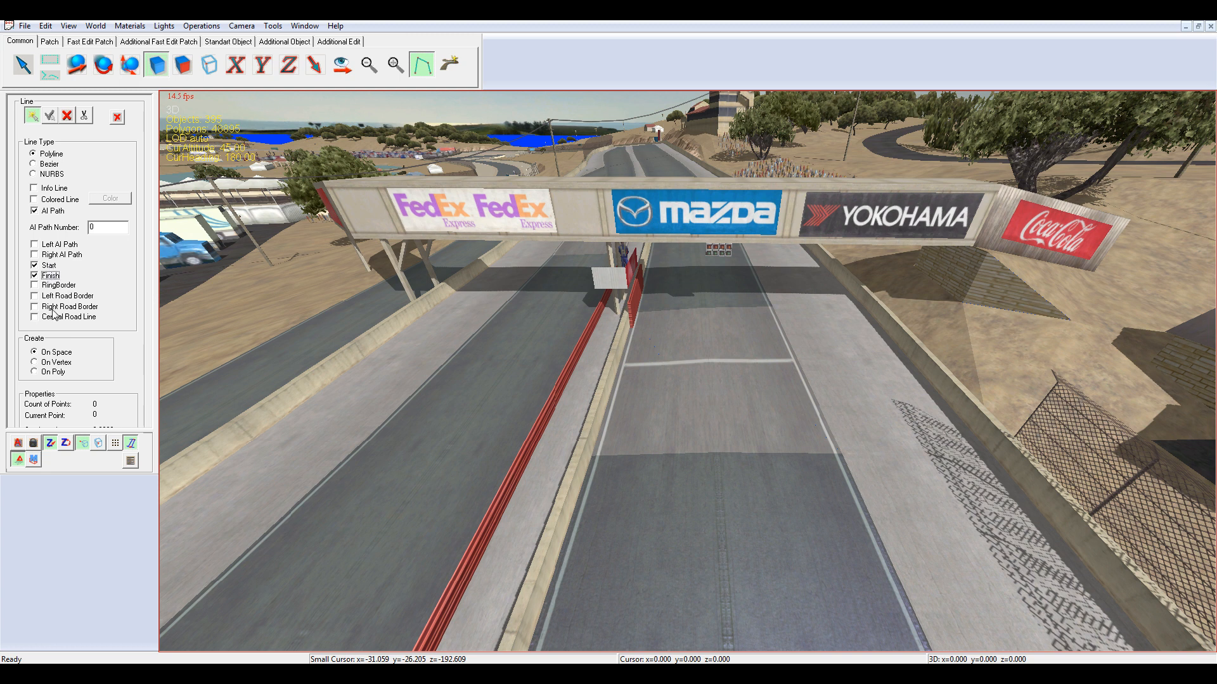
click(62, 374)
Draw the two-point start-finish line across the road beneath the sponsor gantry, accept it, and return to object selection
click(835, 278)
click(479, 277)
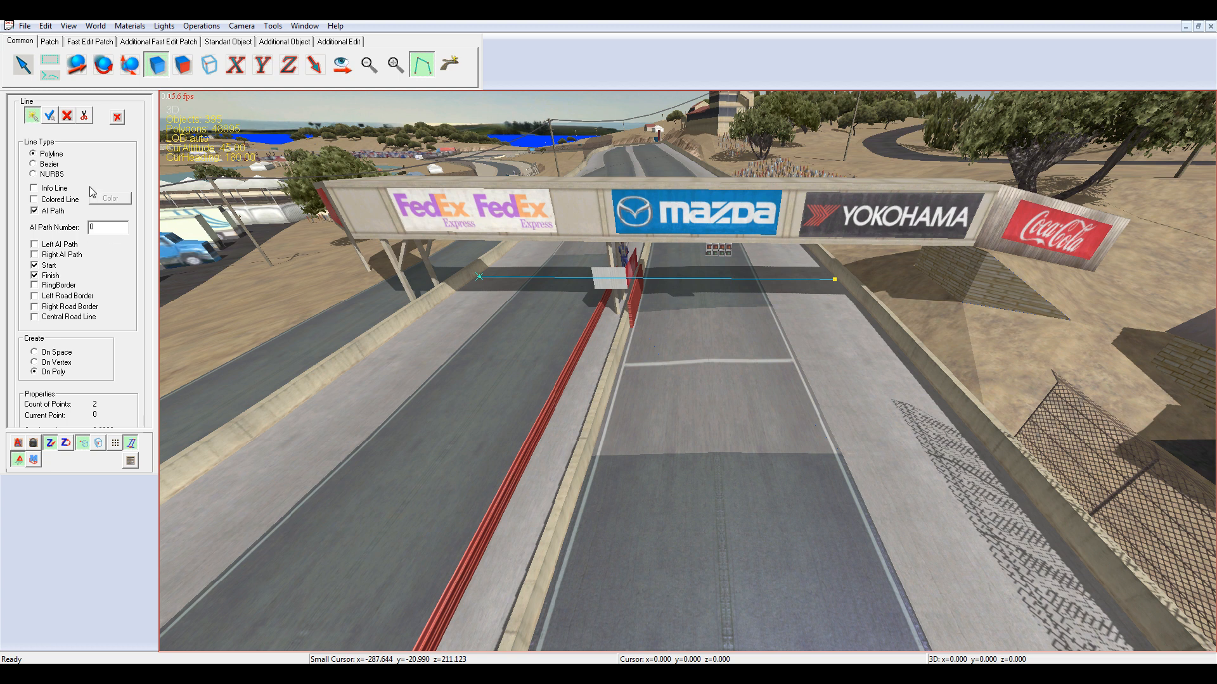
click(51, 115)
click(22, 64)
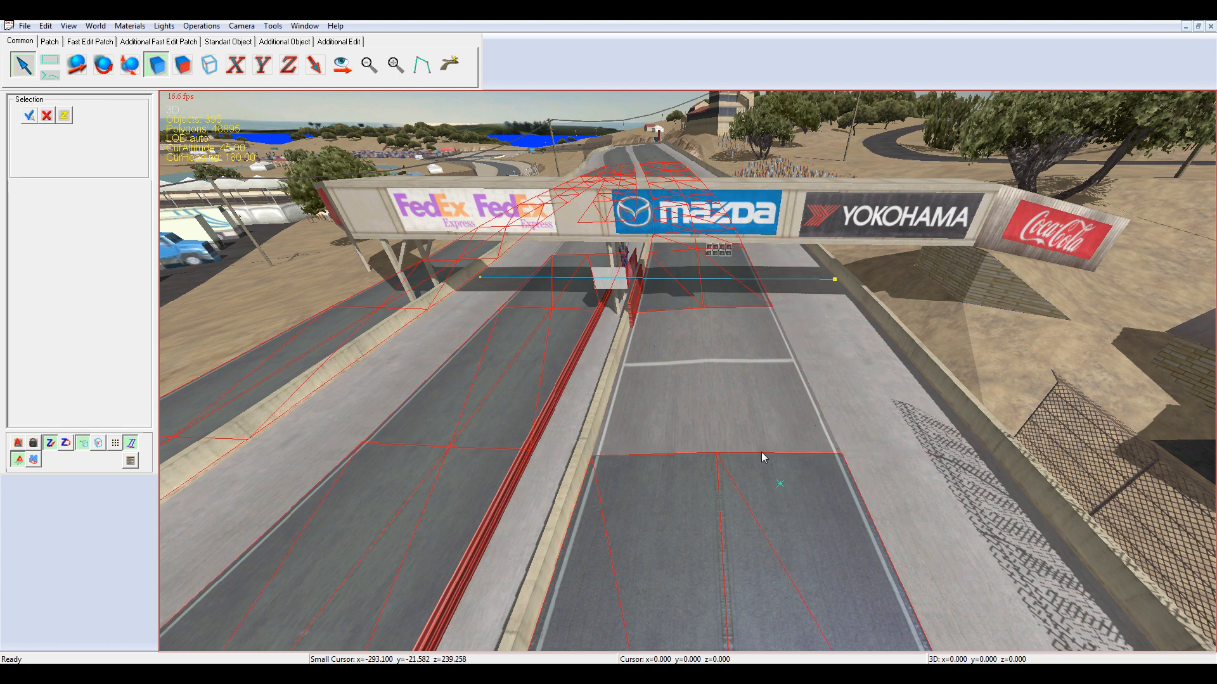
Add the first start position as Left Pos for race 0, just behind a left-hand grid mark on the start straight
scroll(803, 393, down, 3)
scroll(804, 393, up, 1)
scroll(804, 393, down, 1)
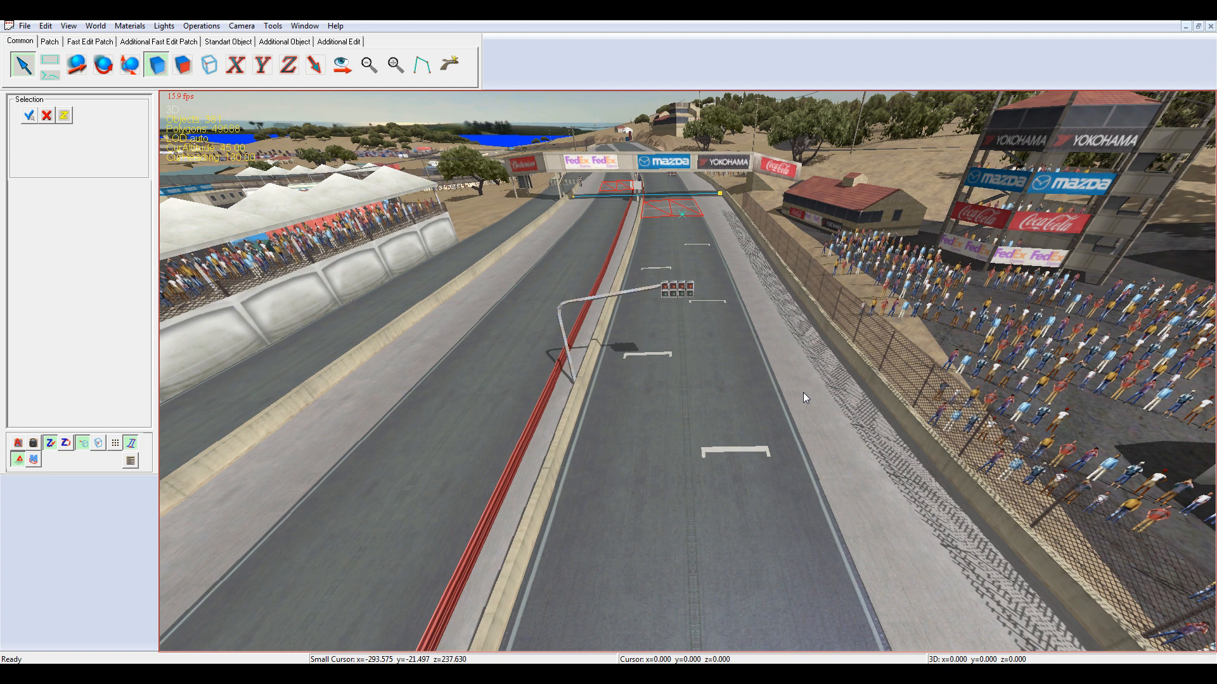
scroll(804, 398, down, 2)
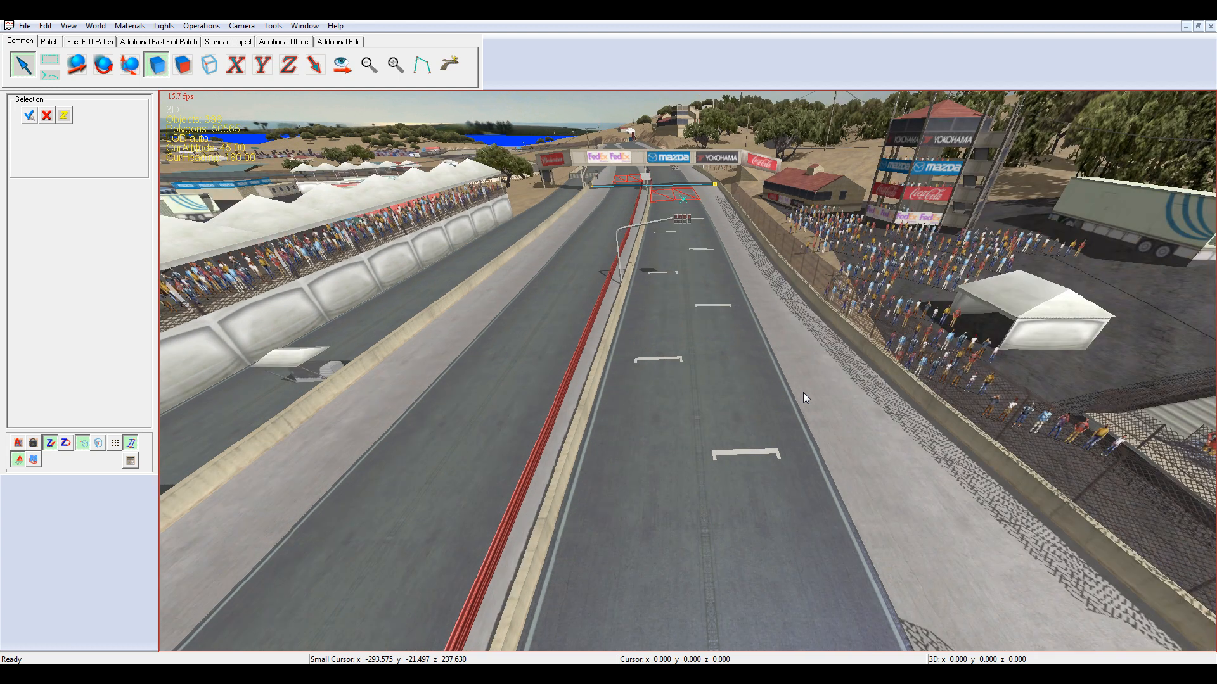
scroll(679, 436, down, 2)
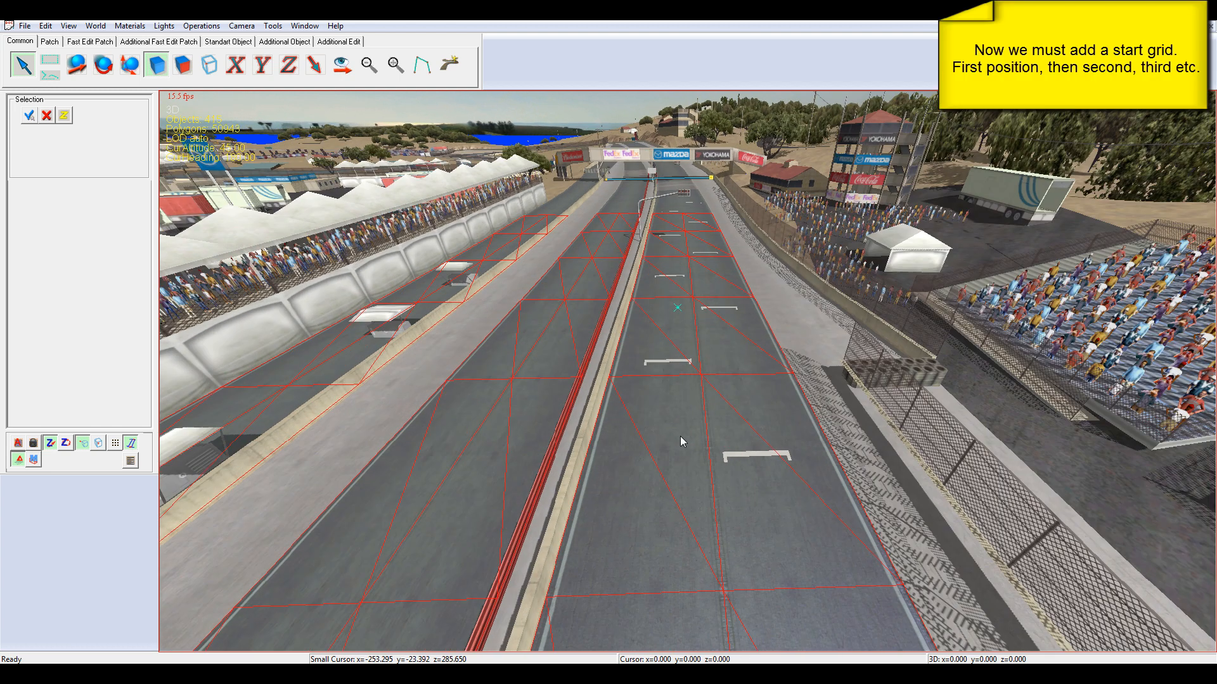
scroll(679, 436, down, 2)
scroll(679, 436, up, 2)
scroll(680, 436, up, 5)
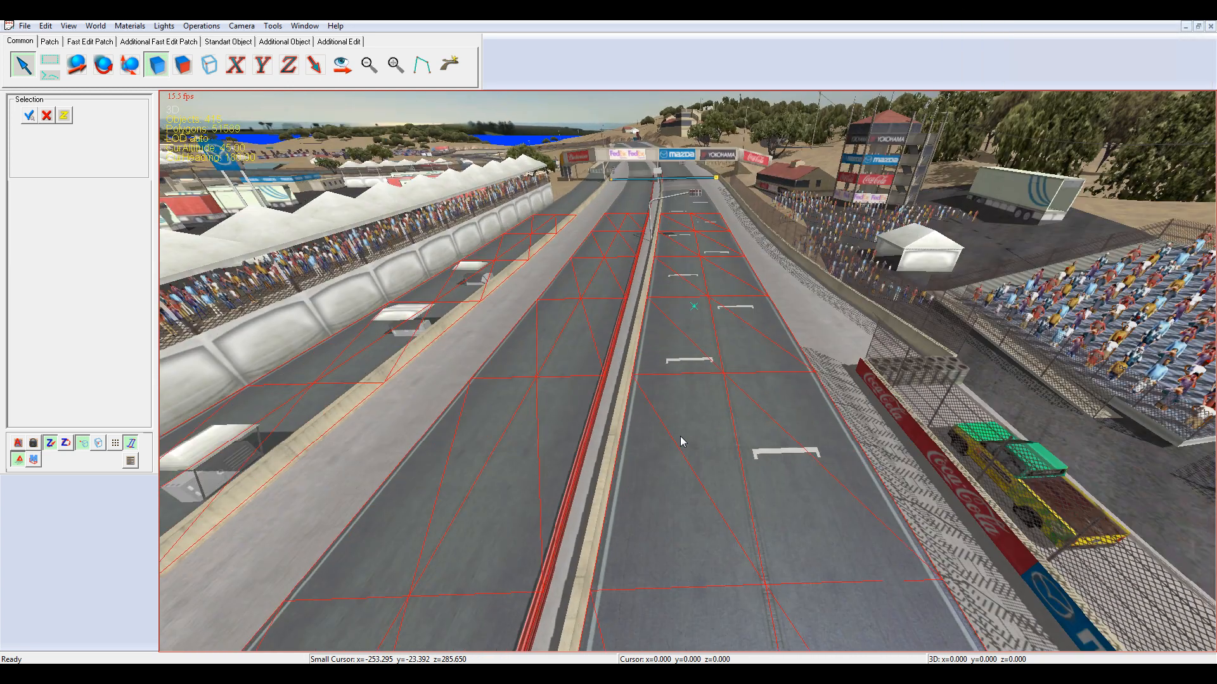
scroll(680, 436, down, 2)
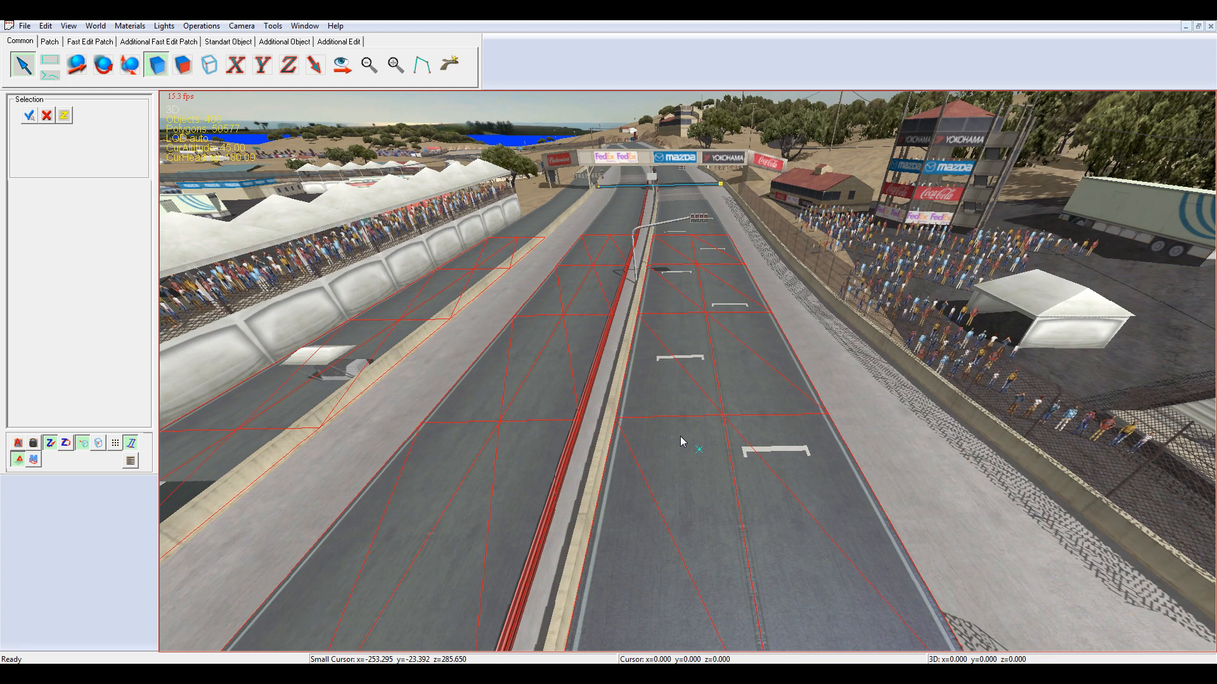
click(678, 400)
right_click(678, 400)
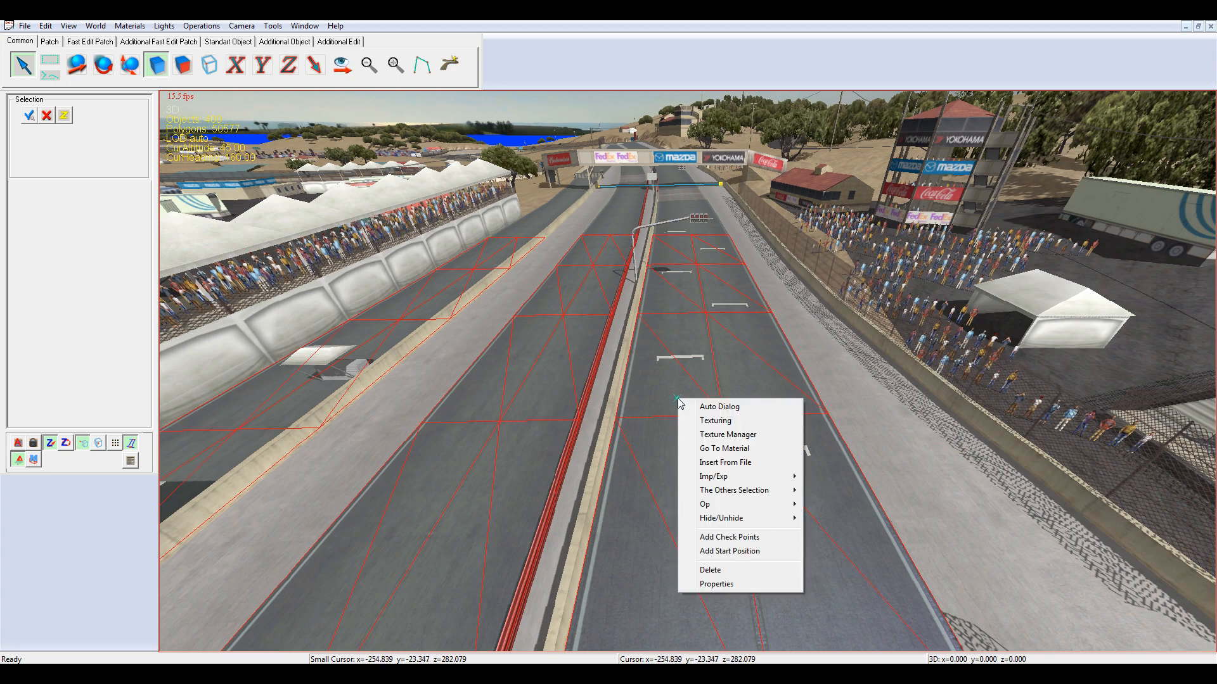
click(750, 552)
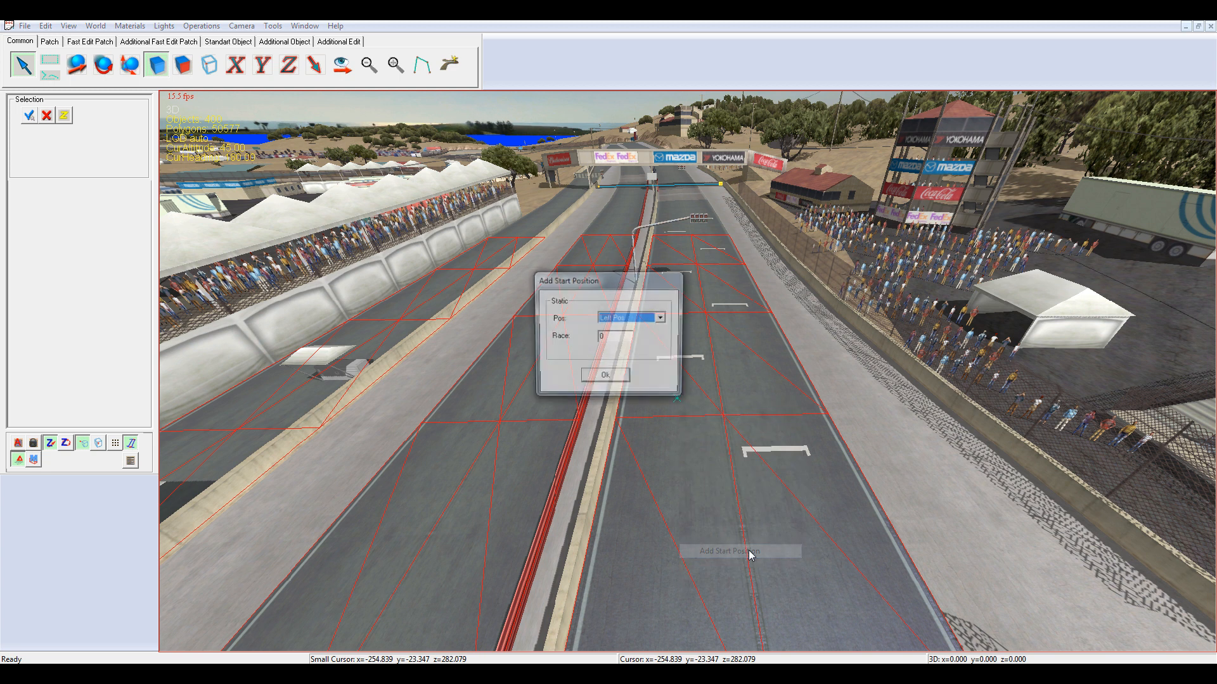
click(605, 379)
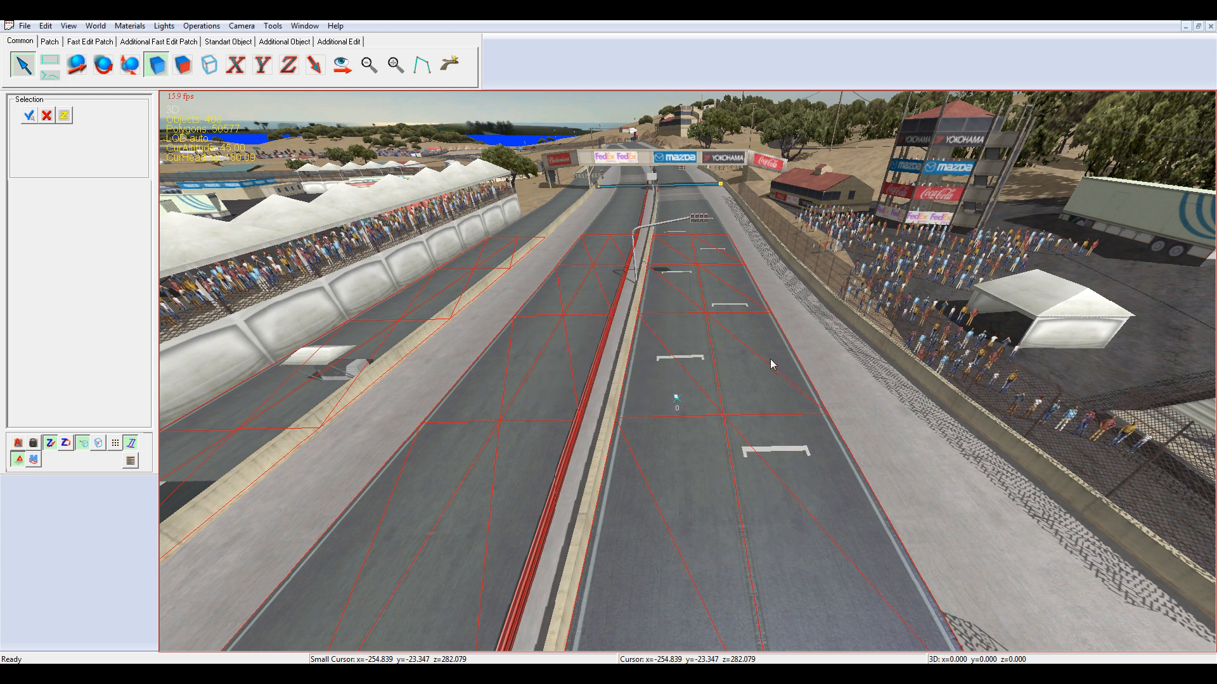
Add the second start position as Right Pos for race 0, just behind the next right-hand grid mark
right_click(733, 324)
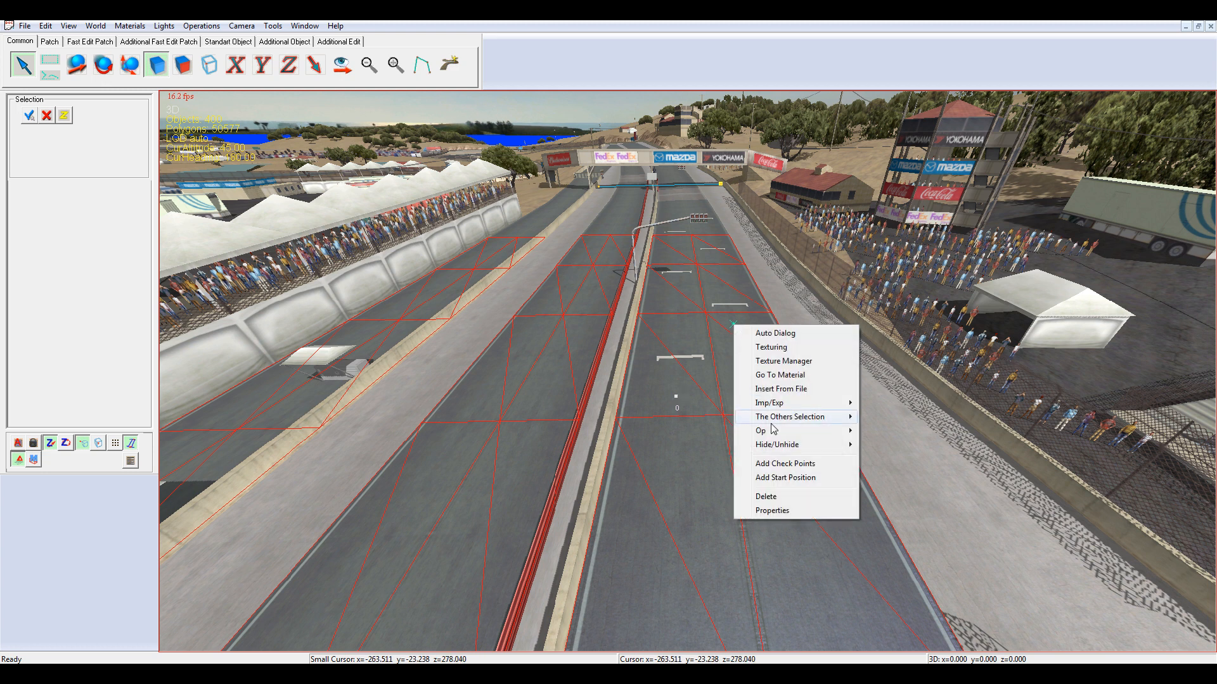
click(793, 479)
click(661, 317)
click(626, 339)
click(627, 377)
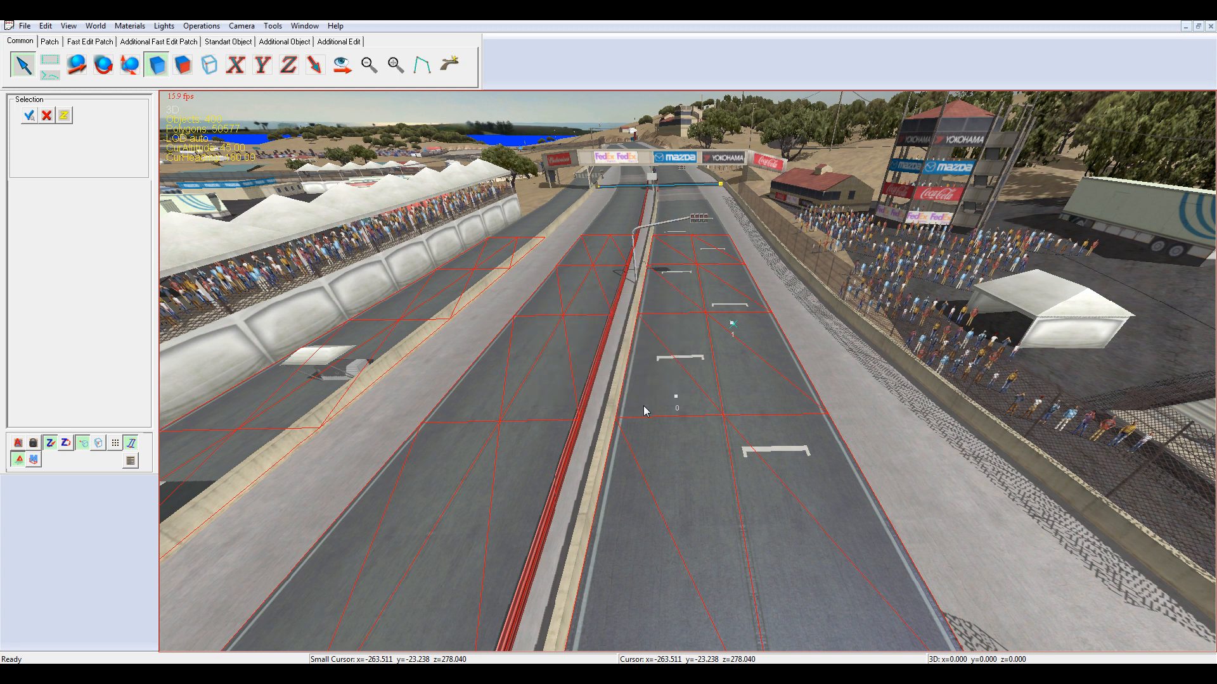
Add the third start position for race 0 just behind the next left-hand grid mark ahead
scroll(644, 409, up, 3)
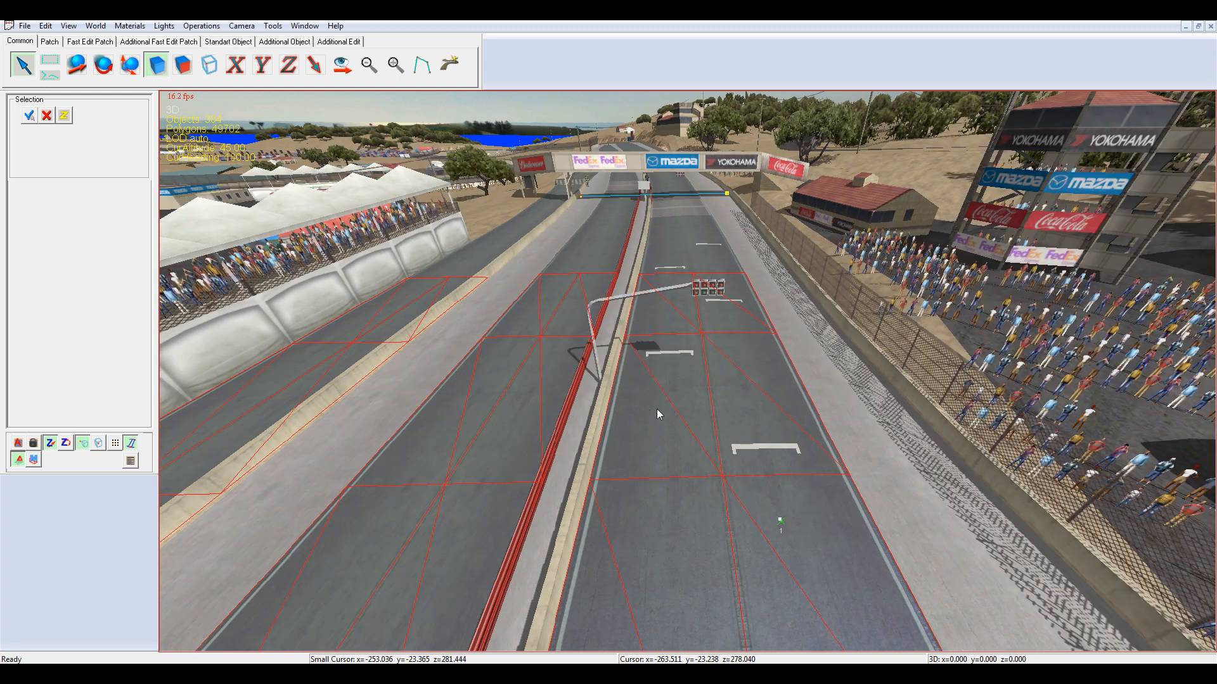
right_click(667, 383)
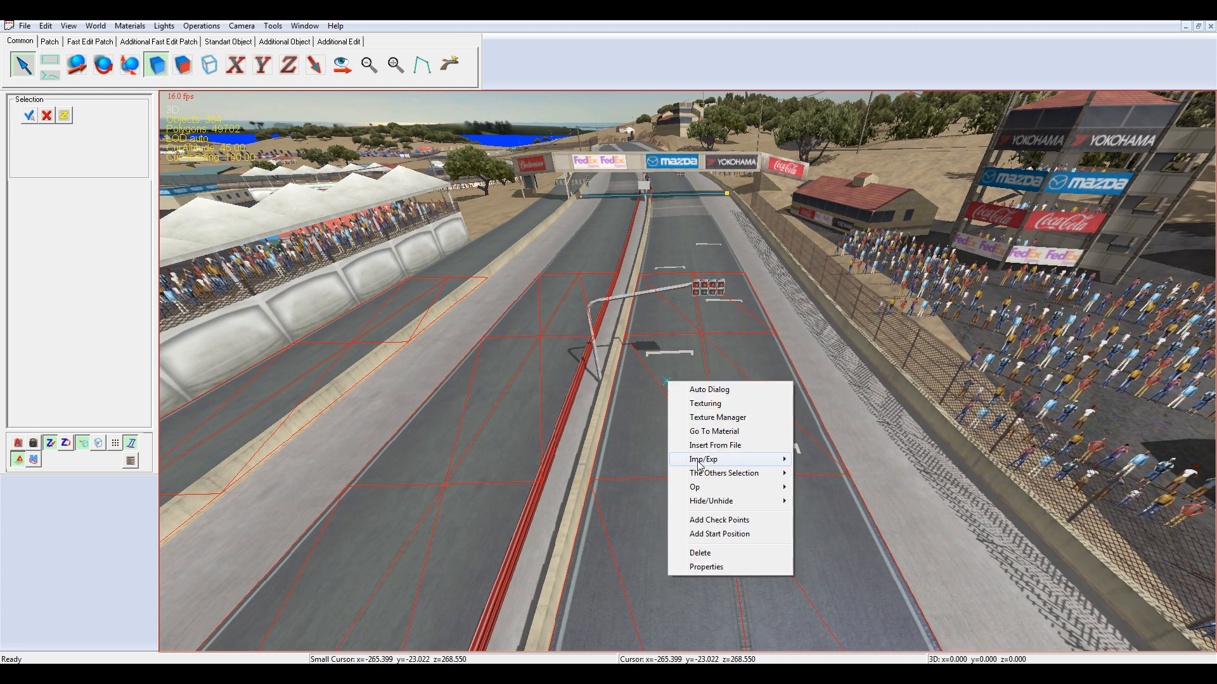
click(720, 534)
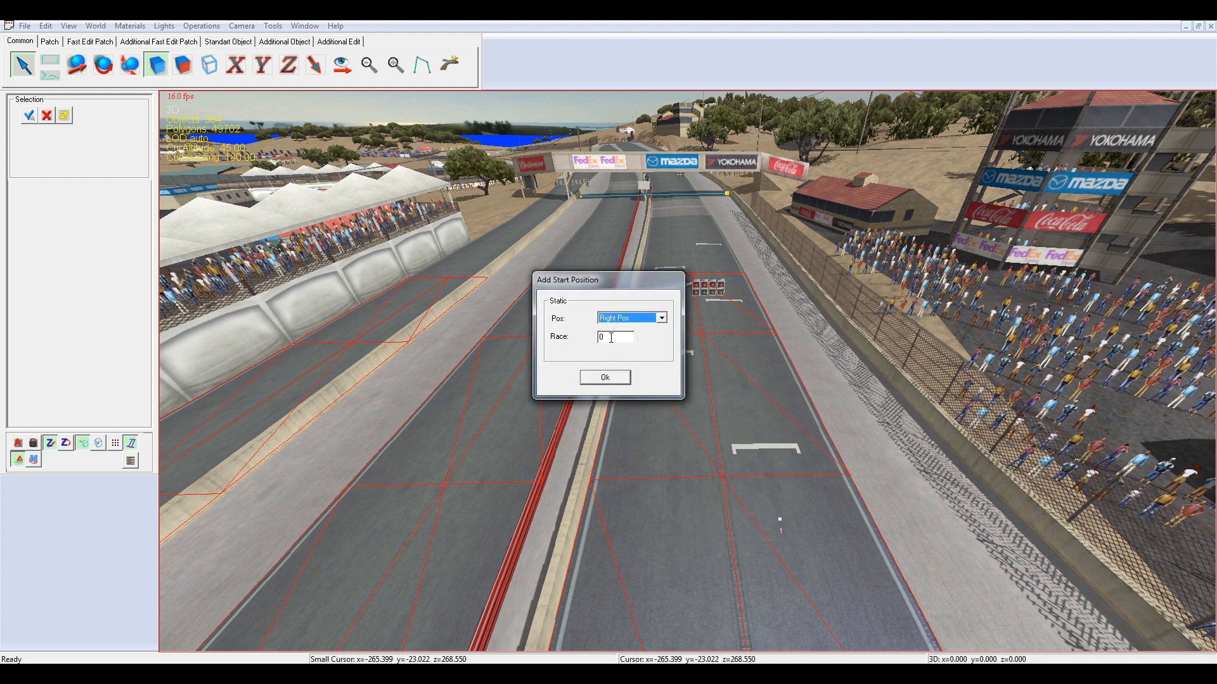
click(620, 324)
click(618, 336)
click(605, 378)
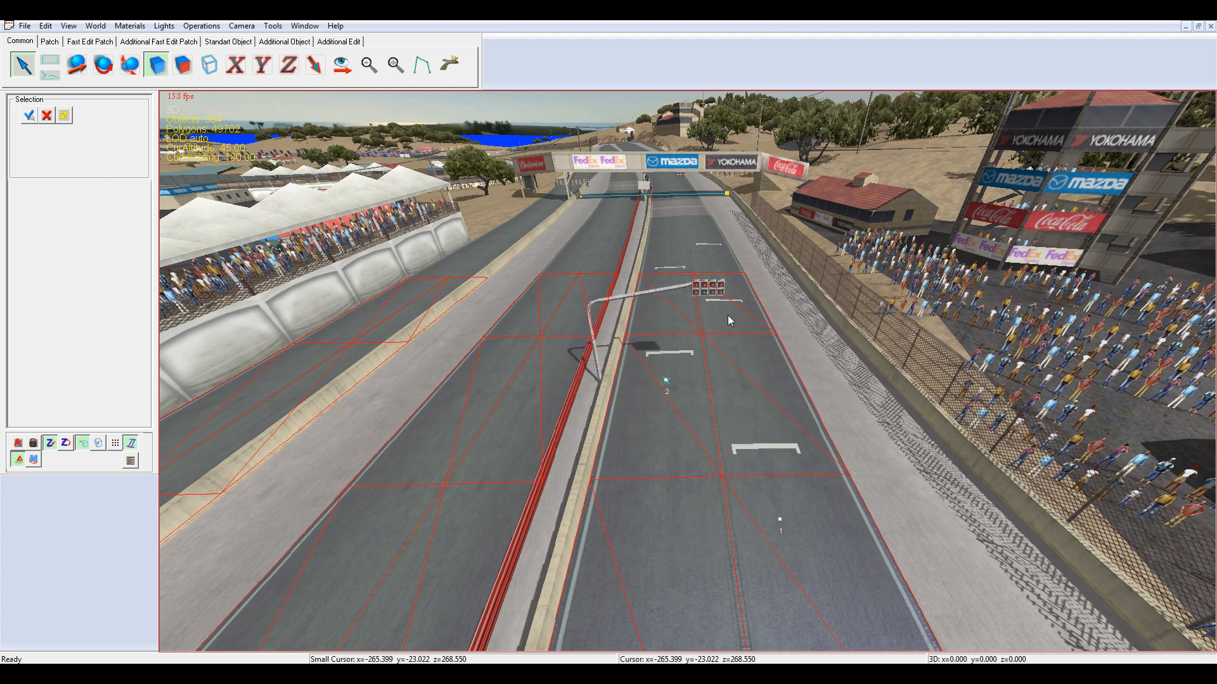
Add the fourth start position as Right Pos, just behind the next right-hand grid mark near the start lights
right_click(728, 315)
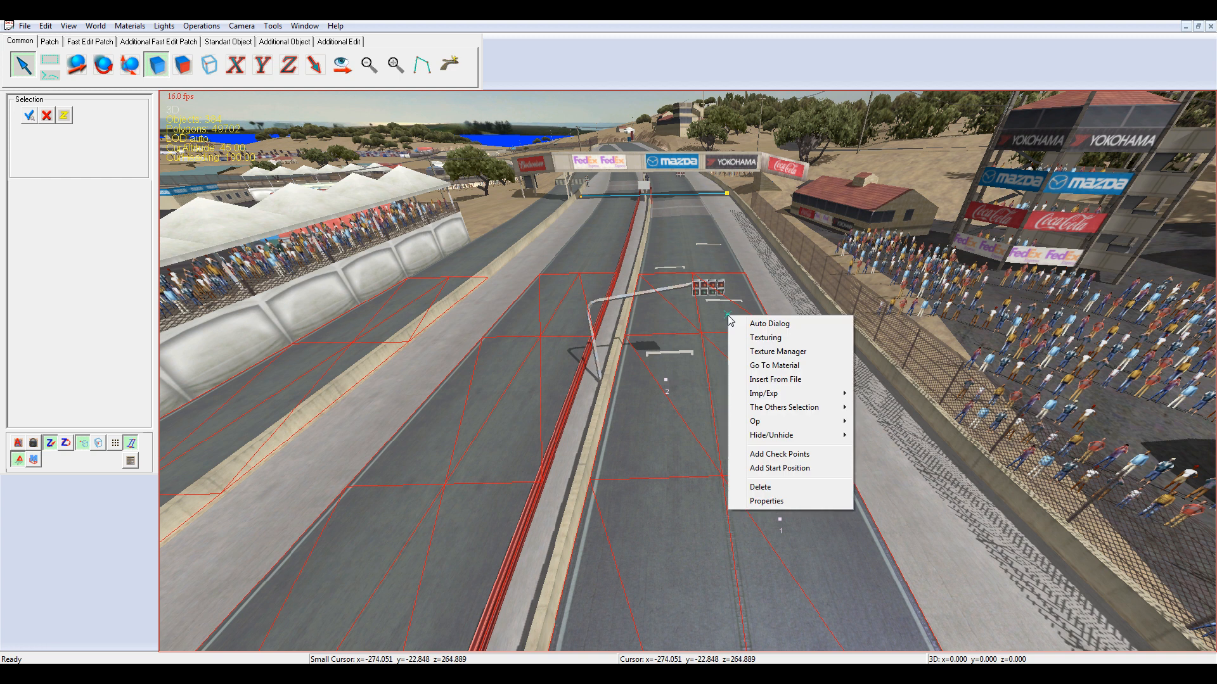
click(761, 468)
click(622, 319)
click(624, 339)
click(621, 378)
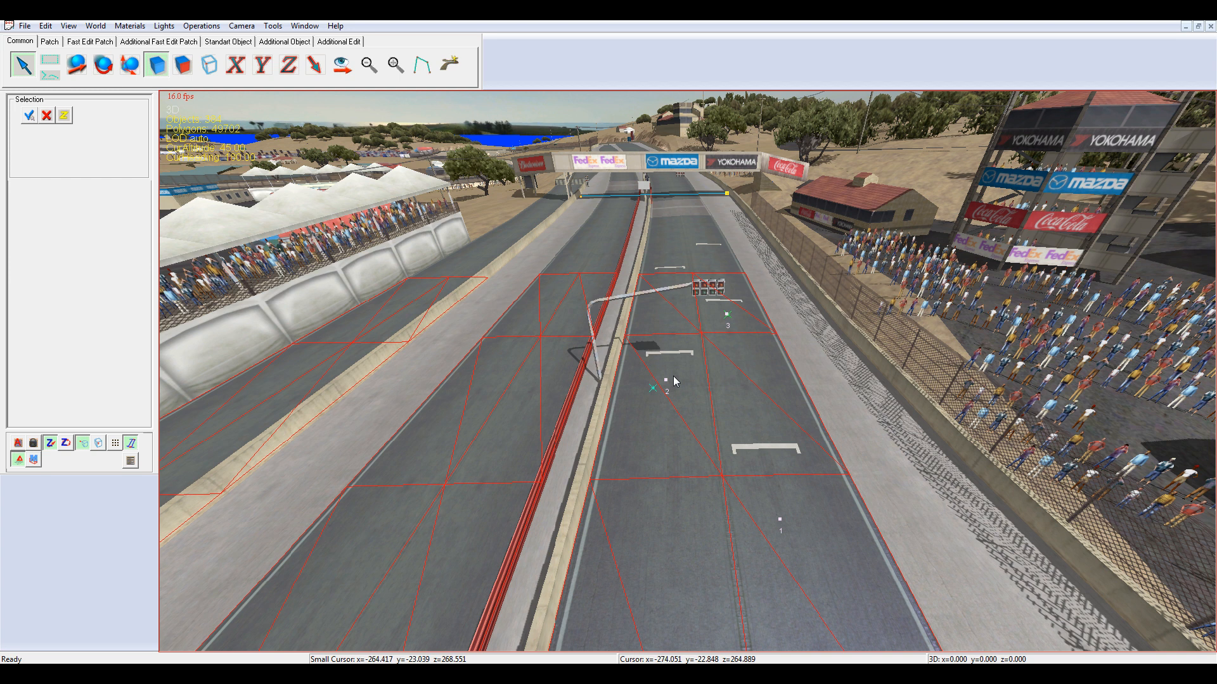
Add the fifth start position as Left Pos, just behind the next left-hand grid mark ahead on the start straight
scroll(673, 376, up, 3)
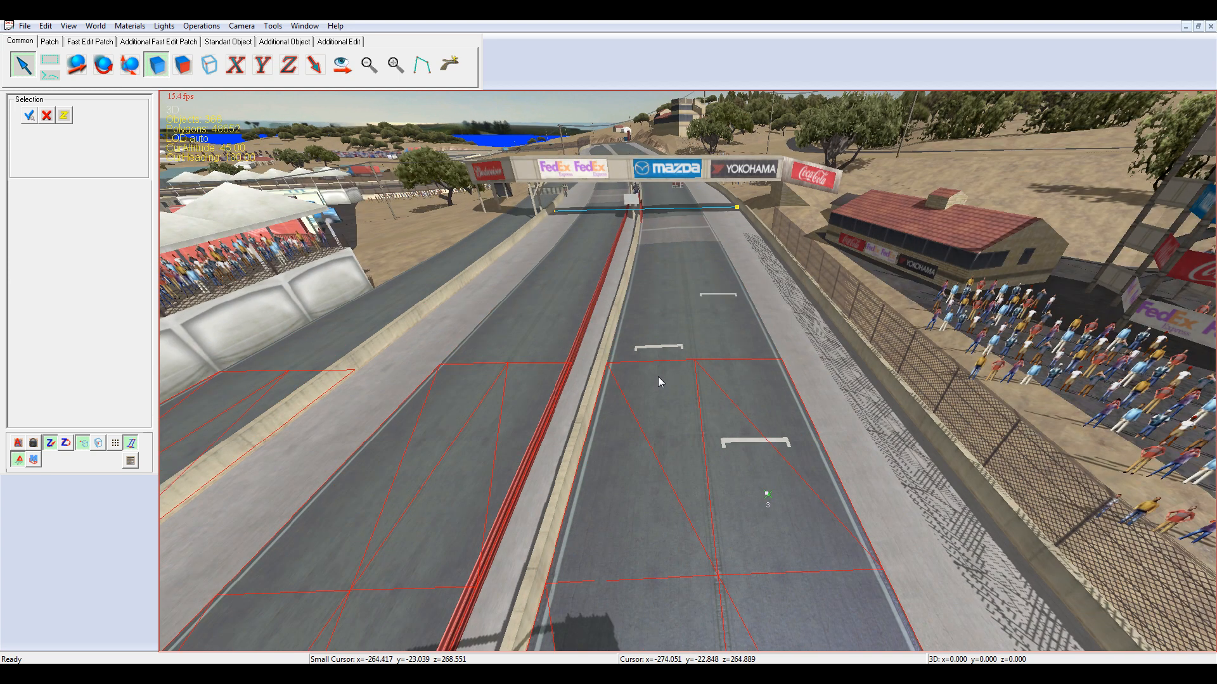
right_click(658, 376)
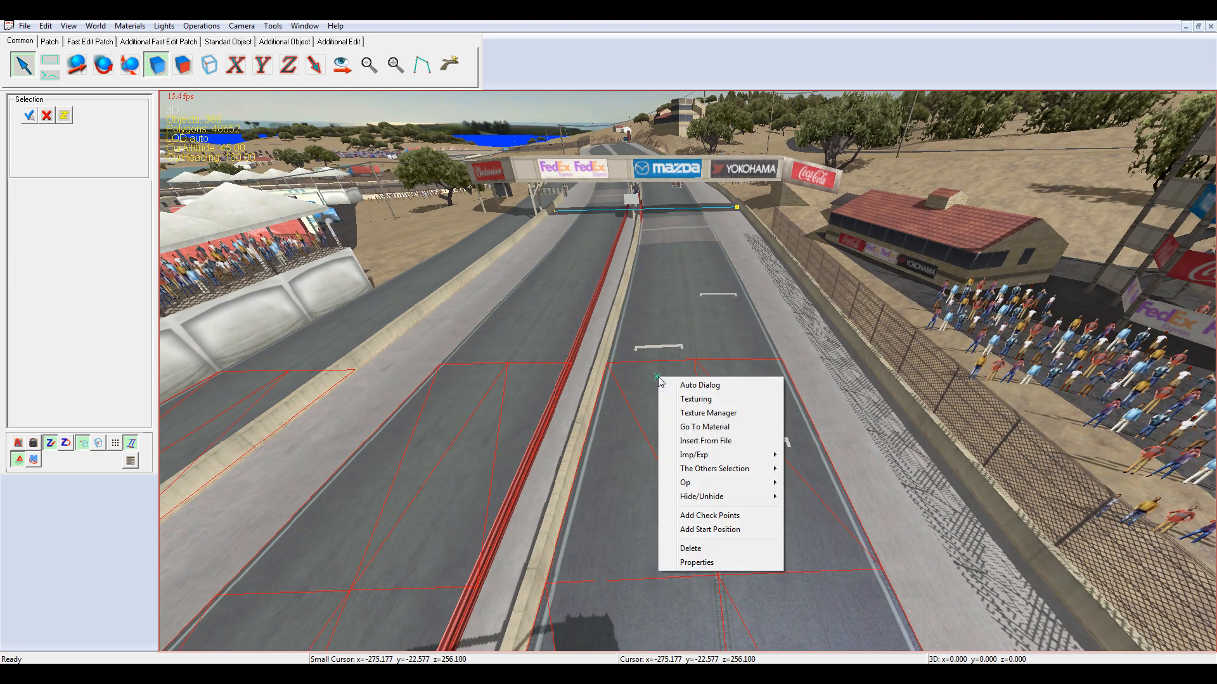
click(727, 529)
click(607, 320)
click(613, 329)
click(605, 377)
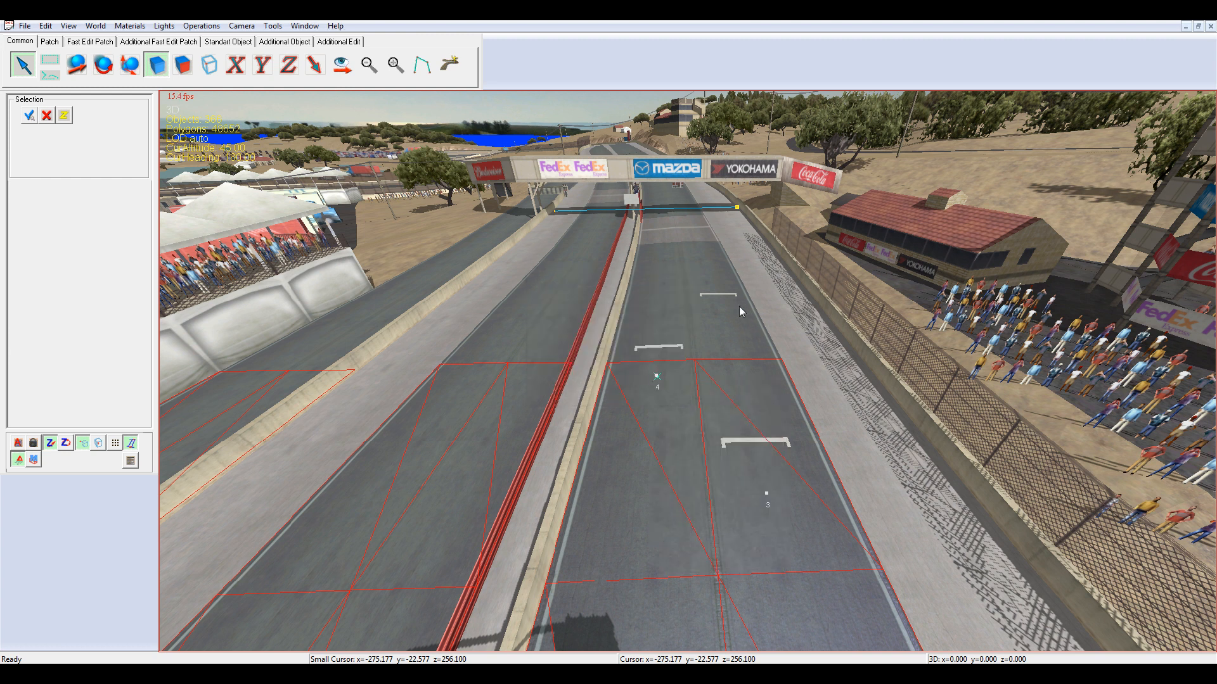
Add the sixth start position as Right Pos, just behind the right-hand grid mark nearest the sponsor gantry
right_click(720, 306)
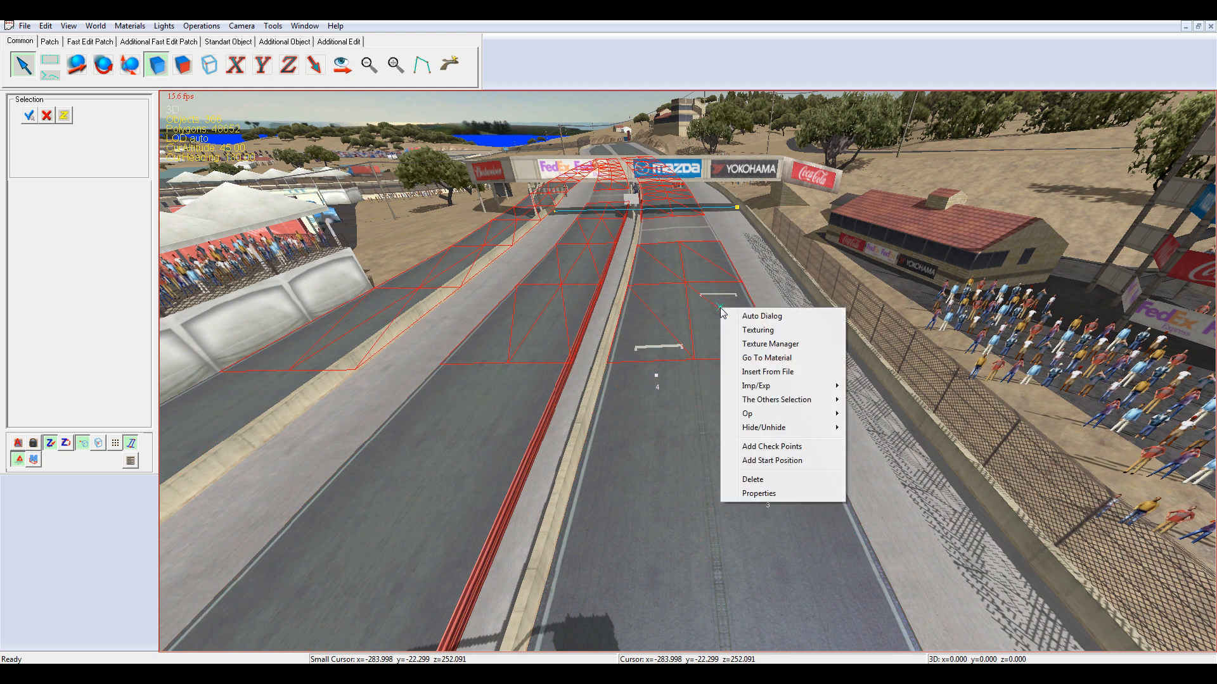
click(765, 460)
click(639, 319)
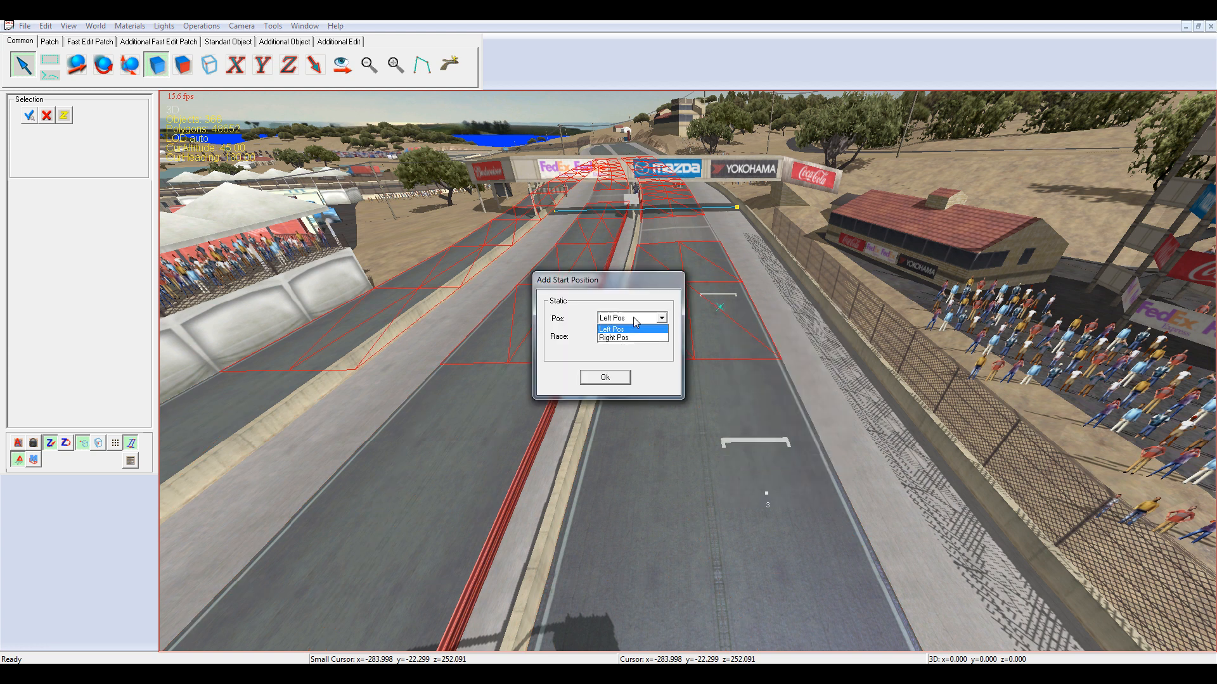
click(624, 339)
click(606, 378)
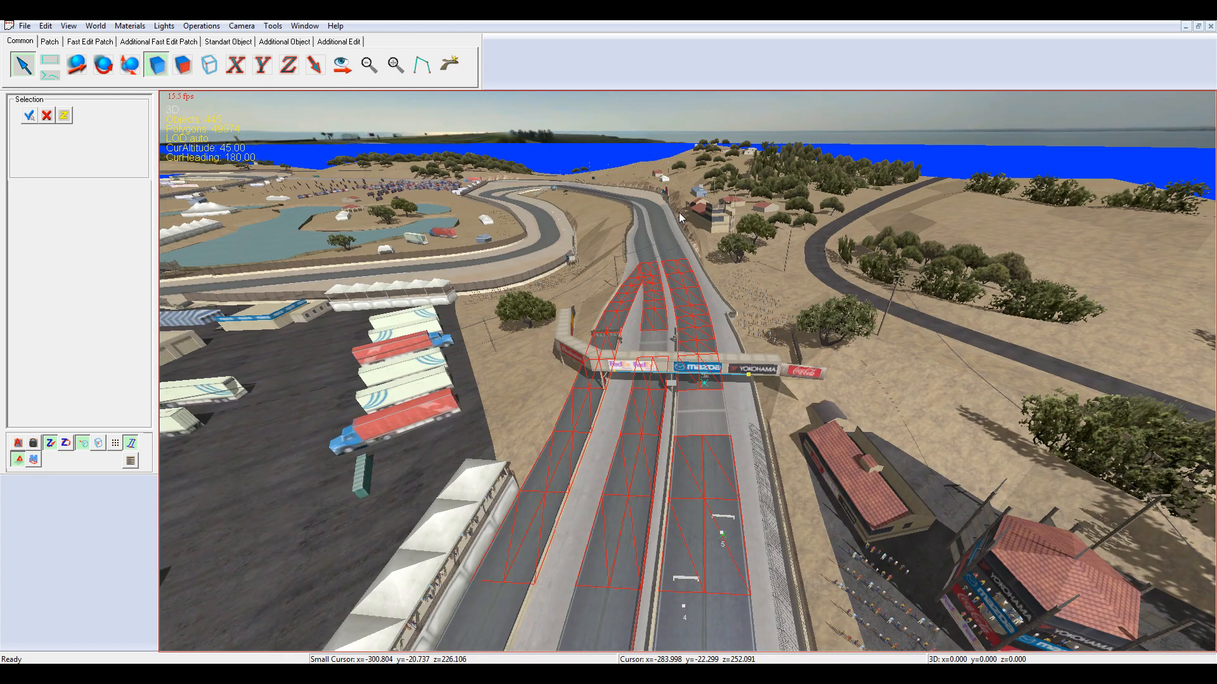
Add the first checkpoint on the main road a short distance beyond the sponsor gantry
key(Up)
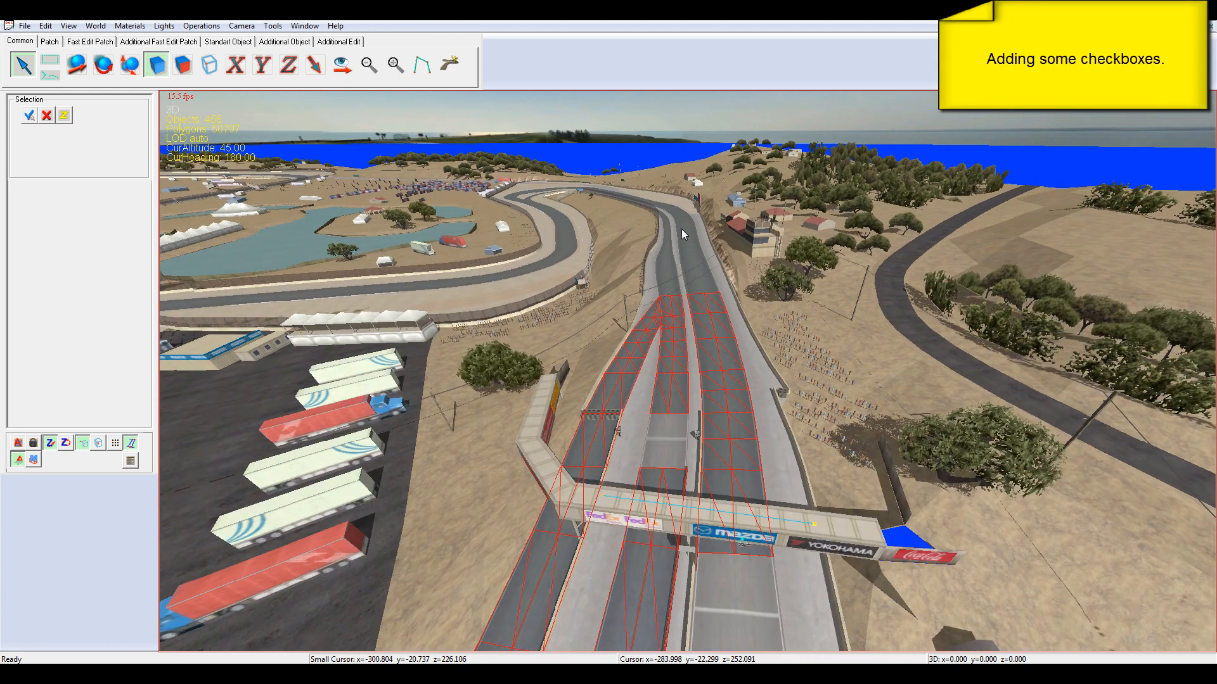
right_click(703, 295)
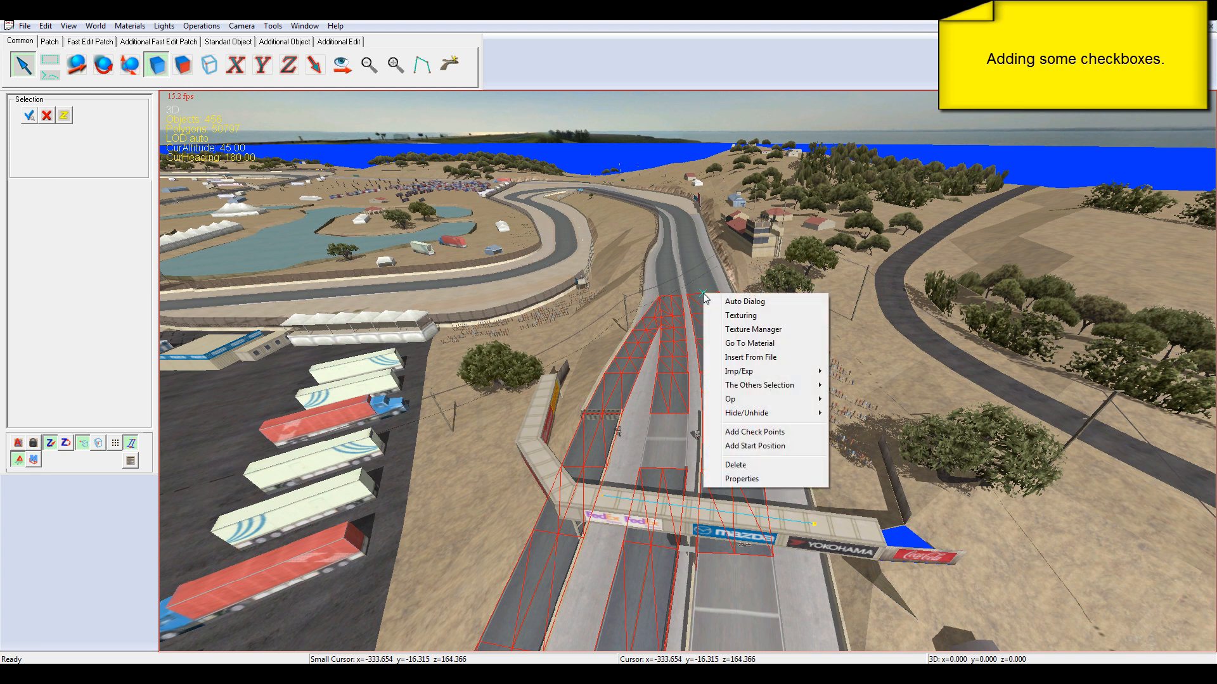
click(752, 446)
Add the second checkpoint on the road beside the lakes, ahead of the overhead bridge
key(Up)
key(Left)
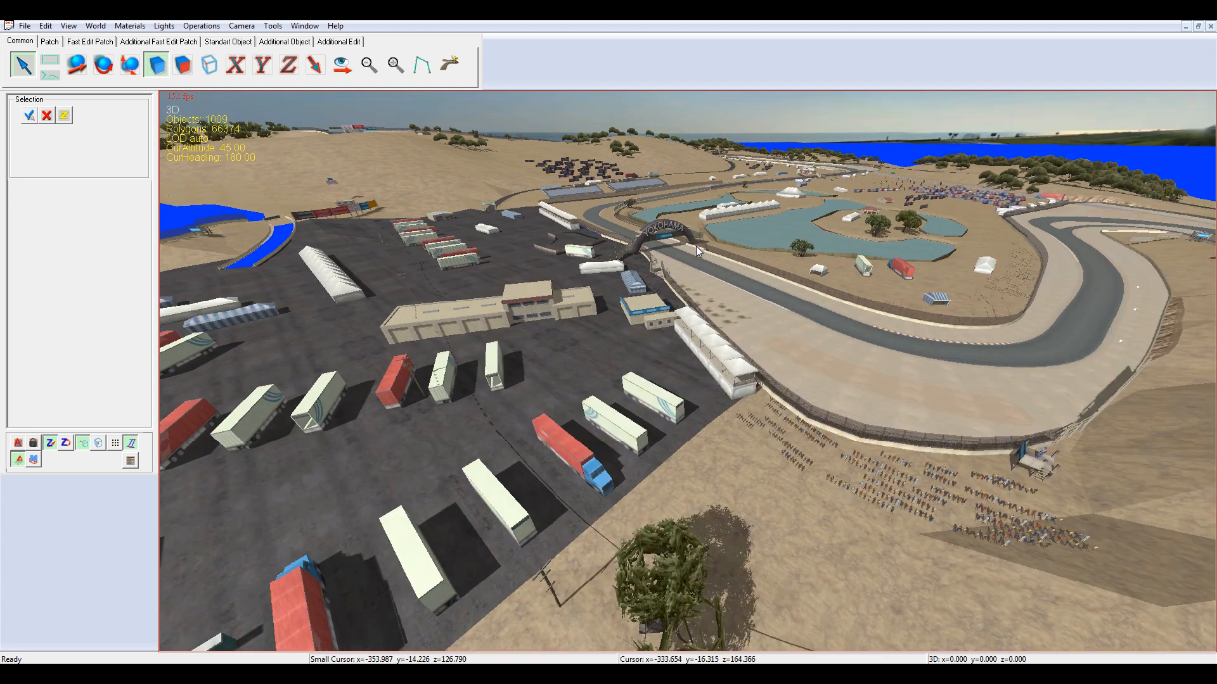
key(Up)
key(Right)
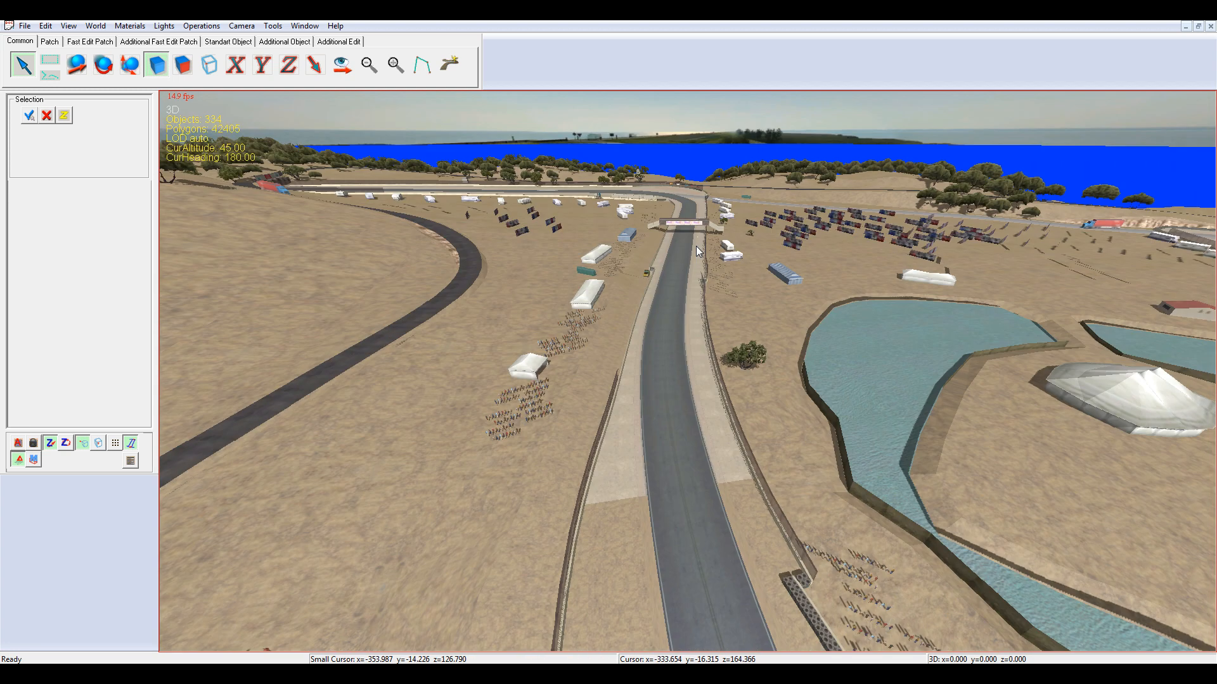
click(668, 401)
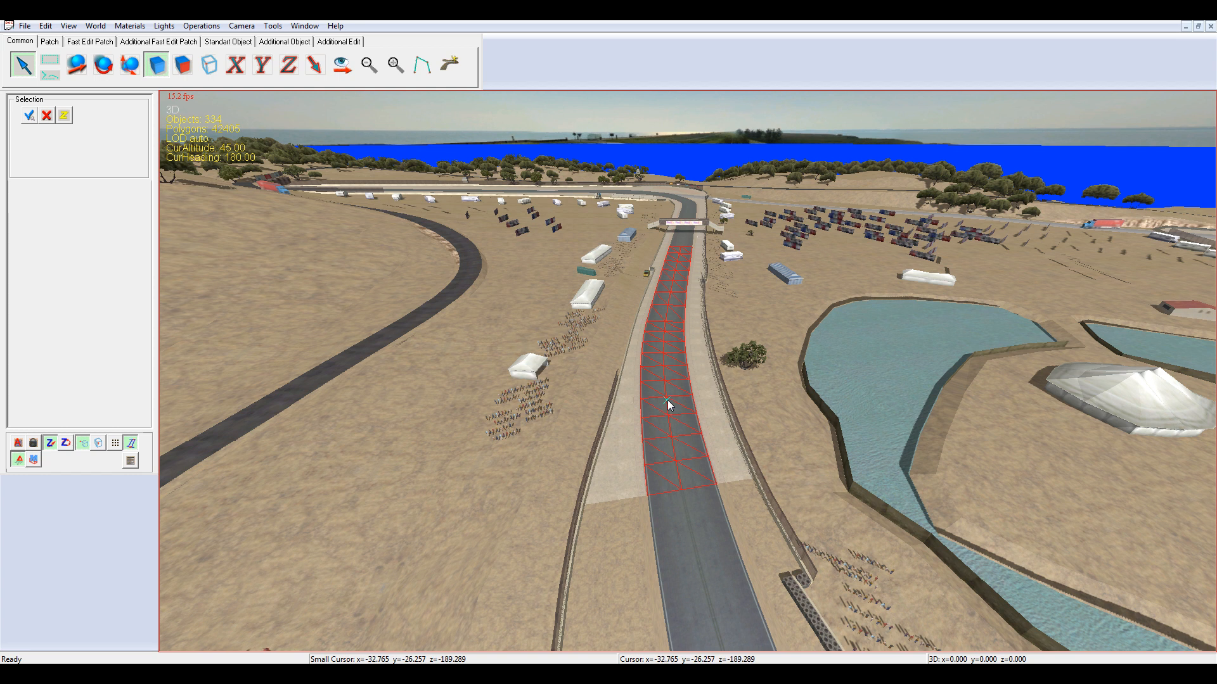
right_click(667, 400)
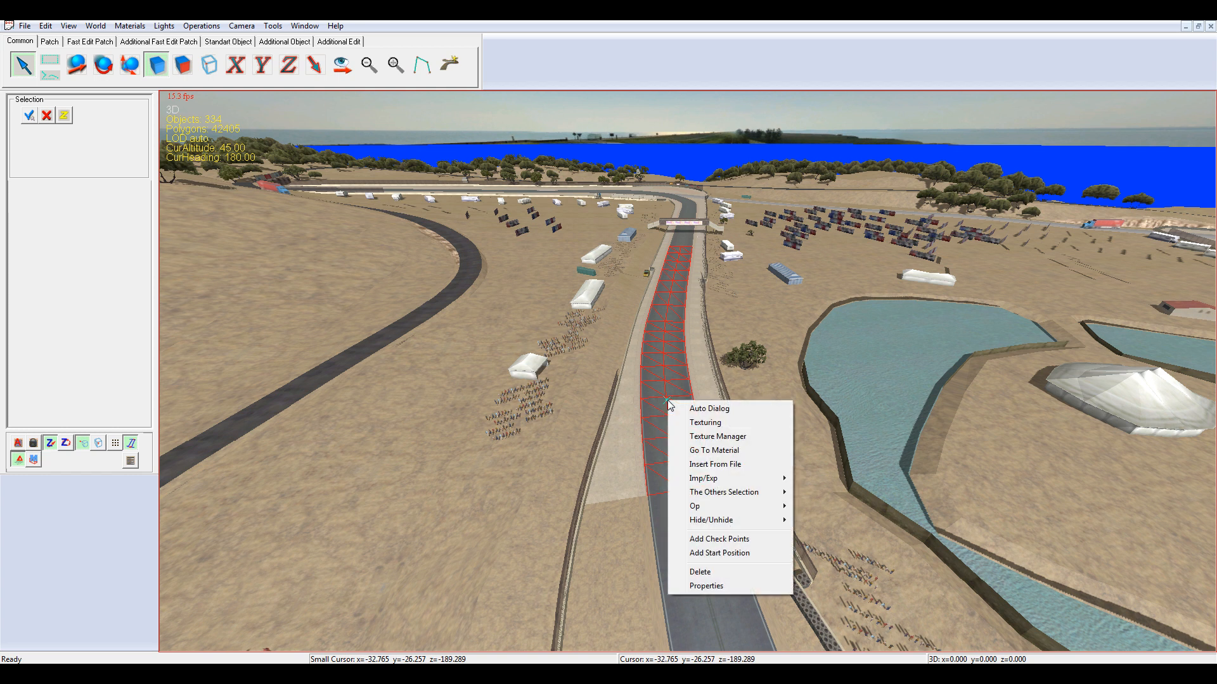
click(715, 538)
Add the third checkpoint on the curved road section running between the trees on the hill
key(Page_Up)
key(Left)
key(Left)
key(Up)
key(Up)
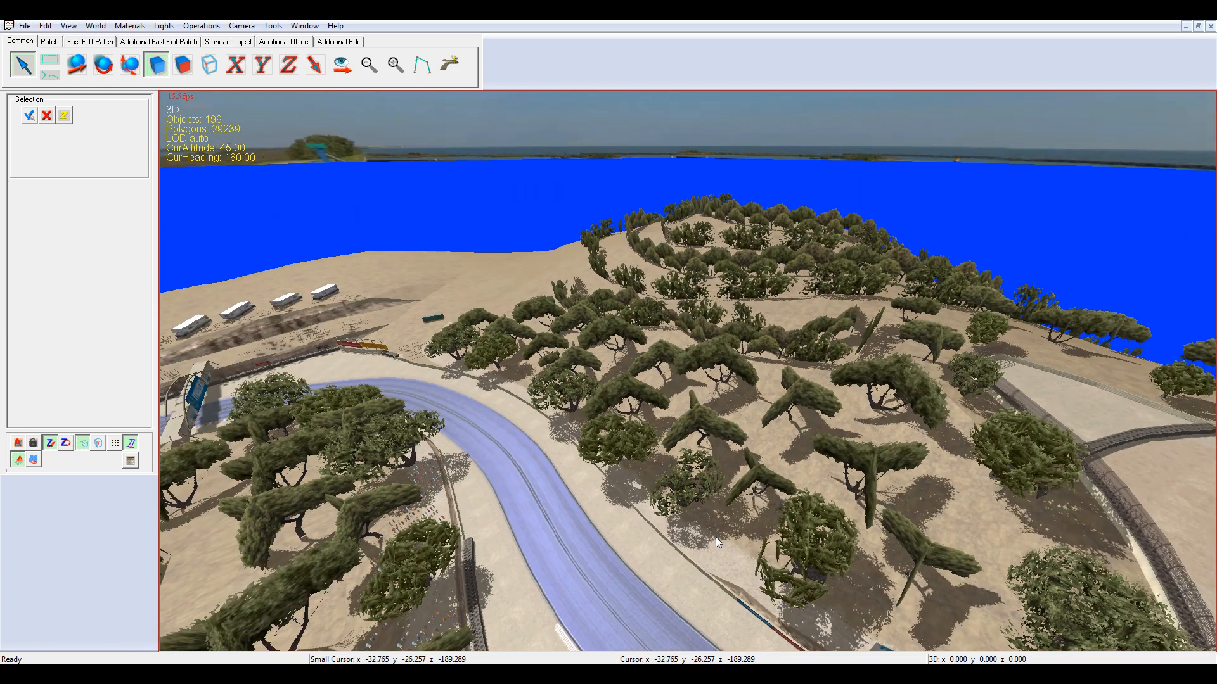
click(555, 552)
right_click(555, 553)
click(603, 511)
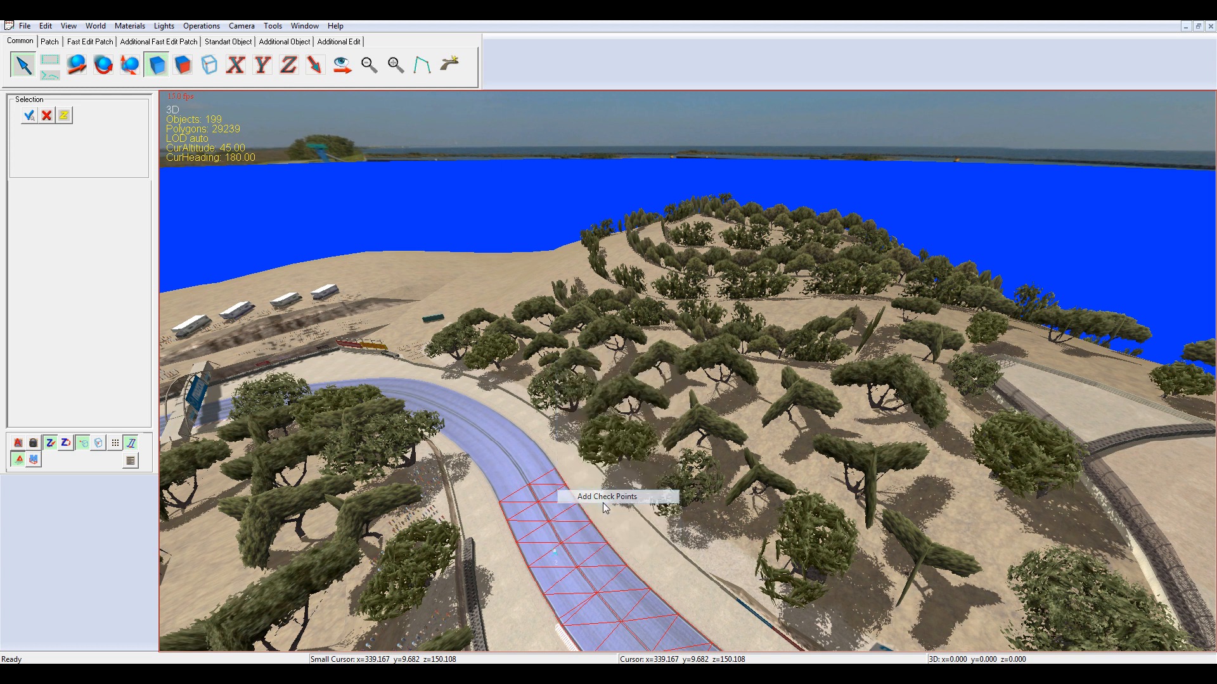
Add the fourth checkpoint in the final hairpin leading onto the start straight, and save the scene
key(Down)
key(Down)
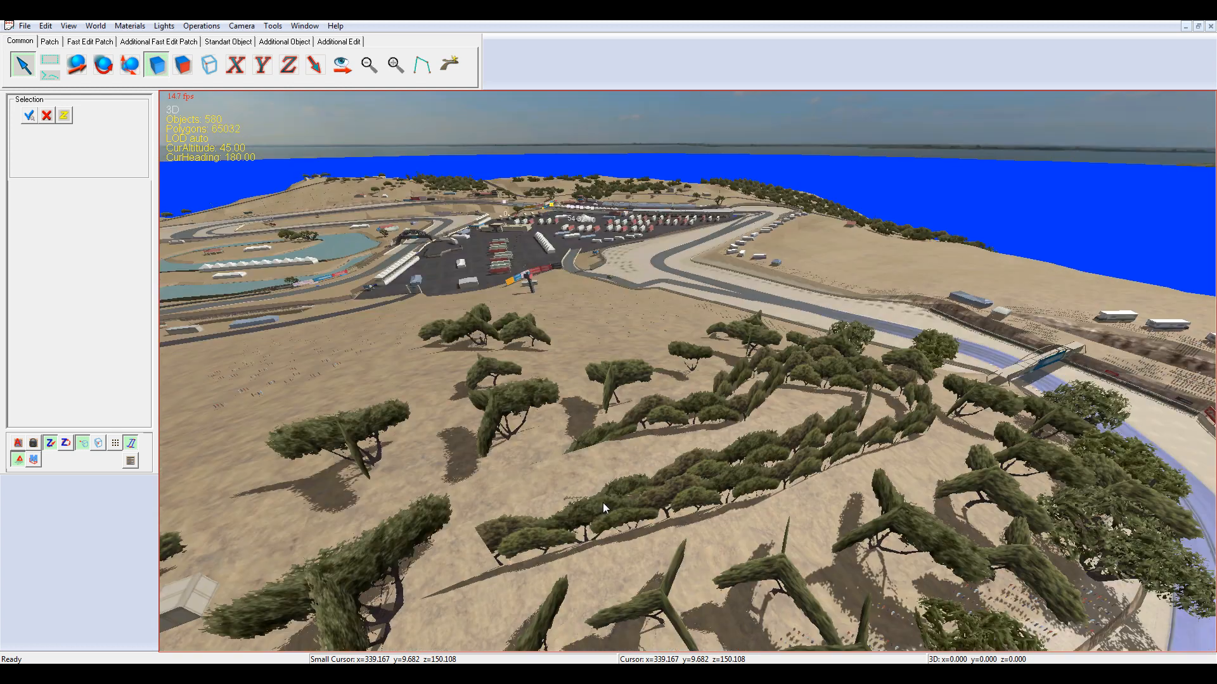
key(Up)
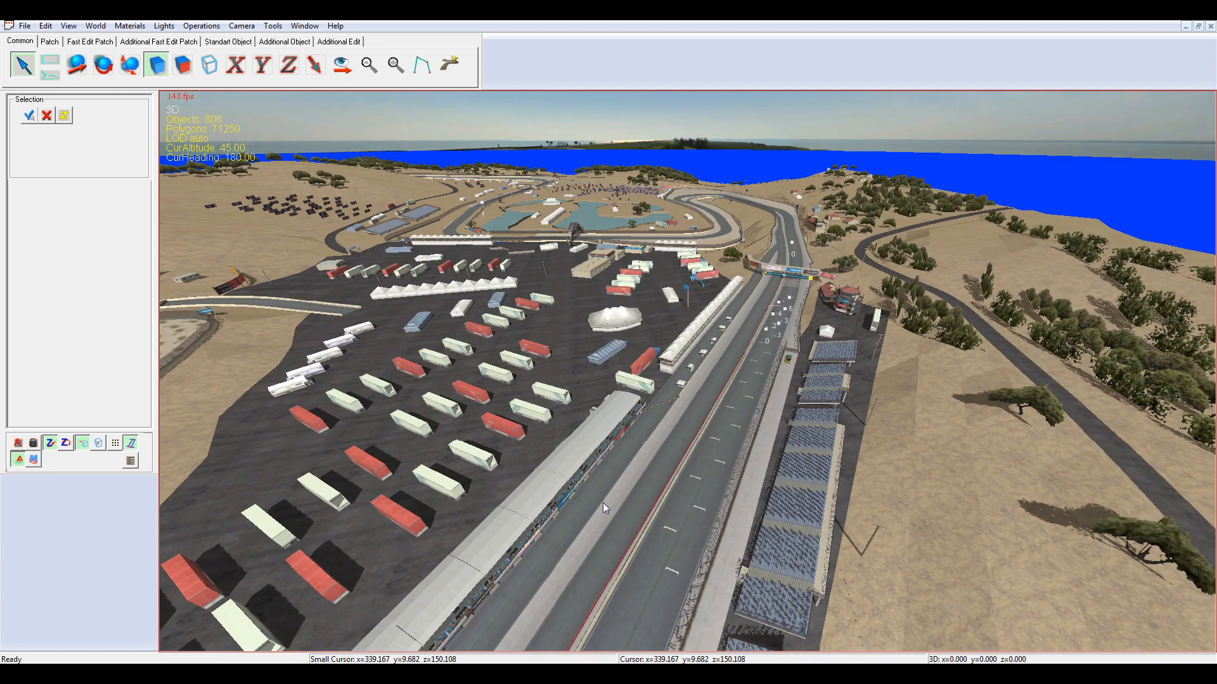
key(Up)
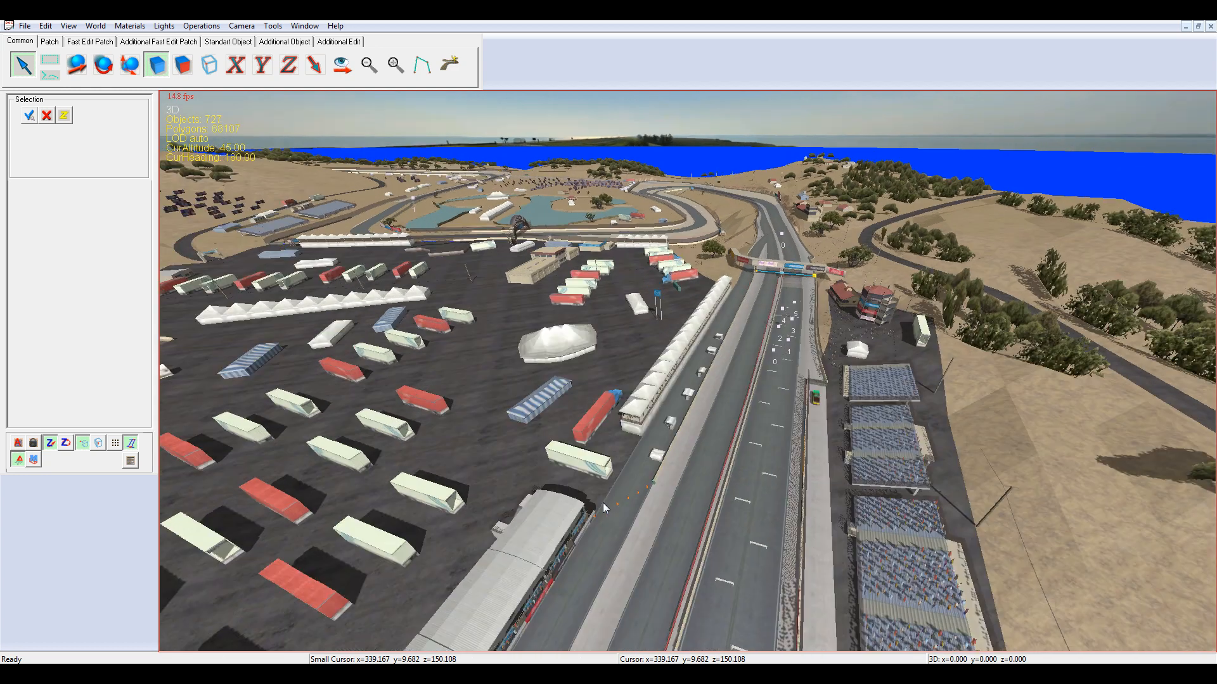
key(Up)
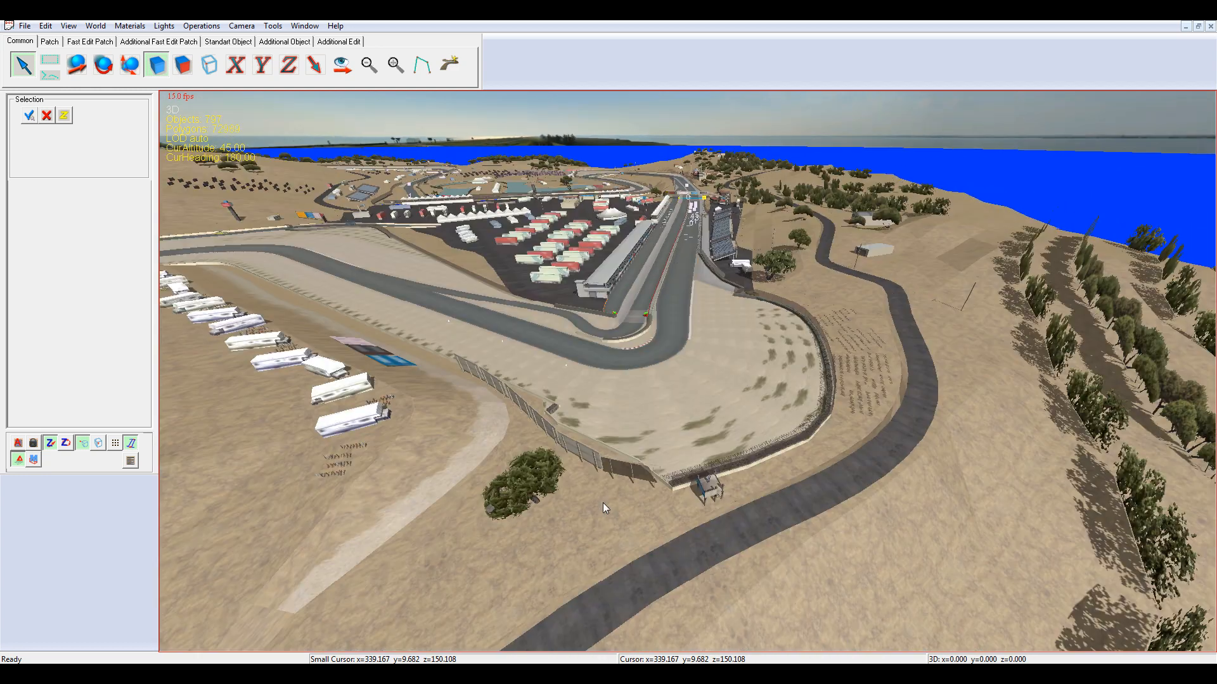
key(Up)
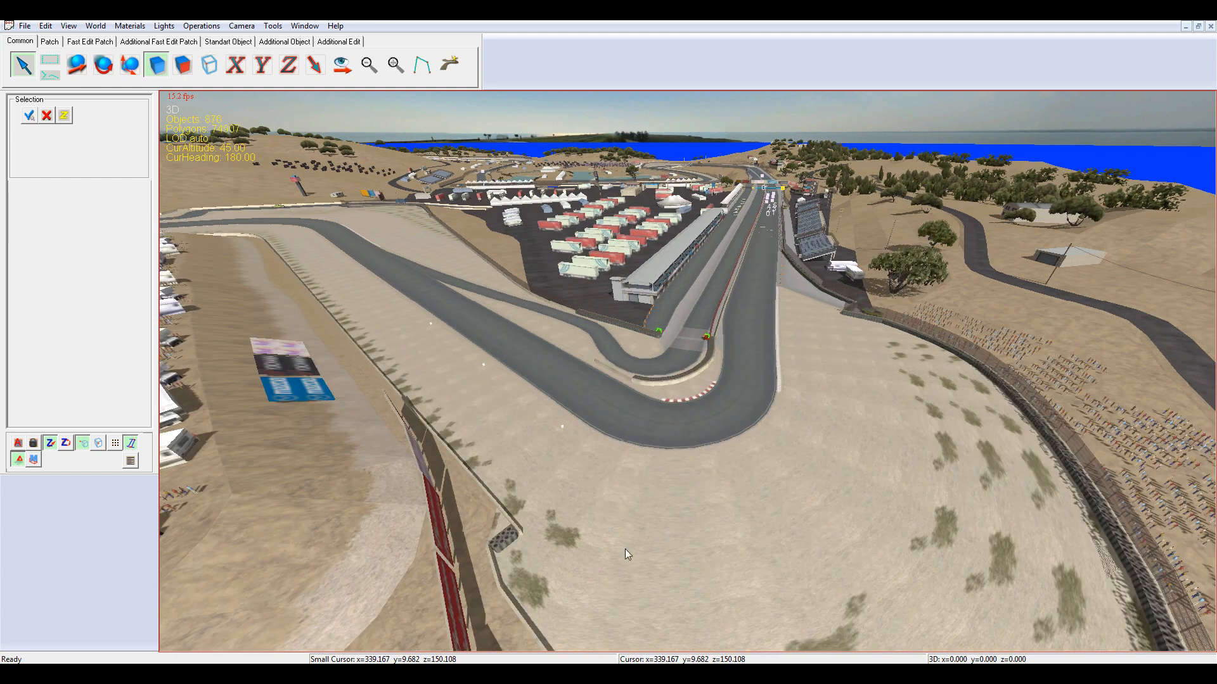
click(713, 413)
right_click(712, 413)
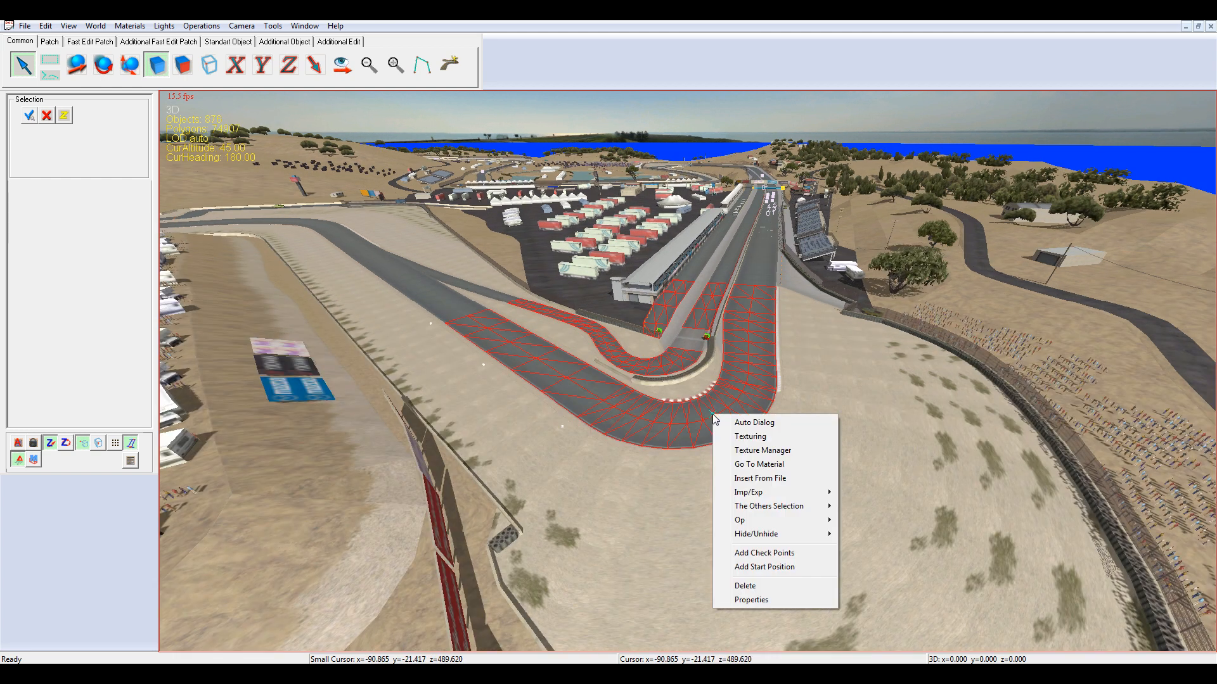
click(768, 559)
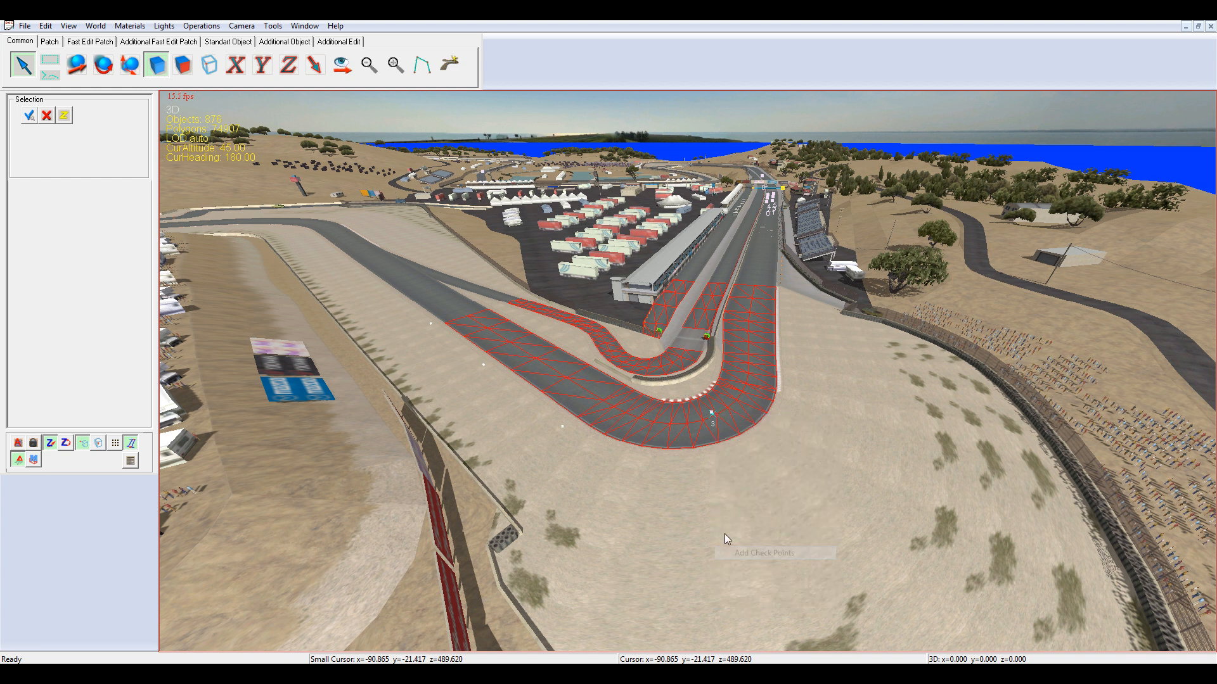
click(25, 26)
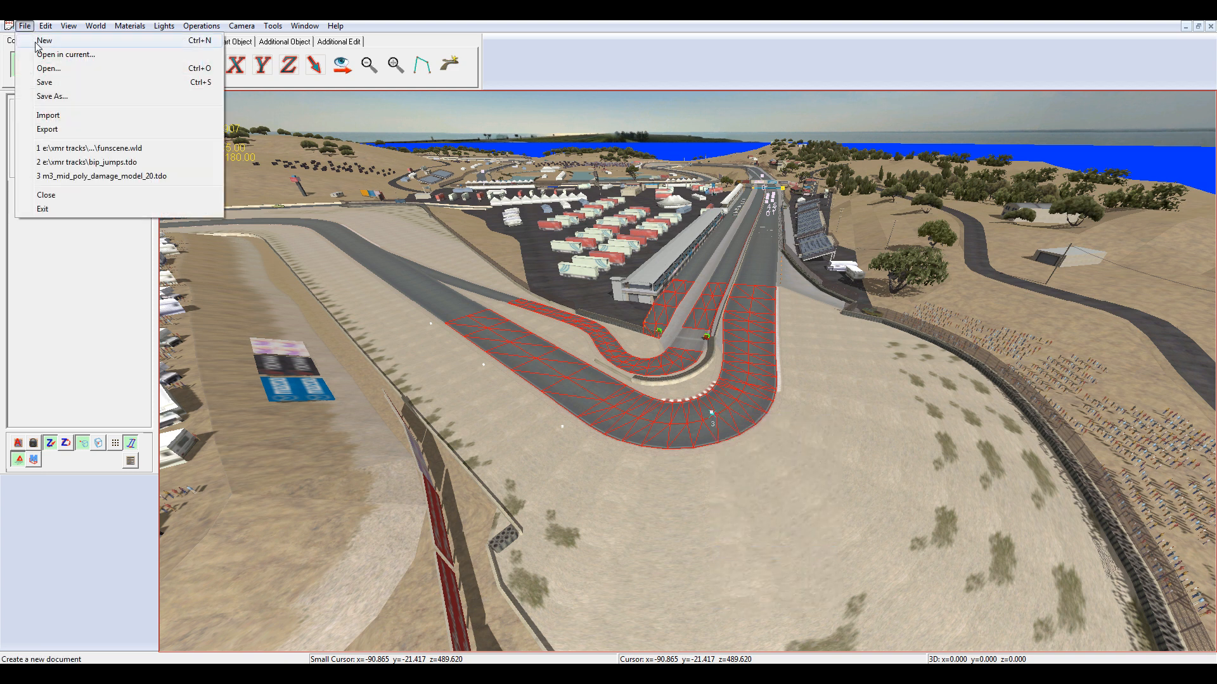
click(46, 83)
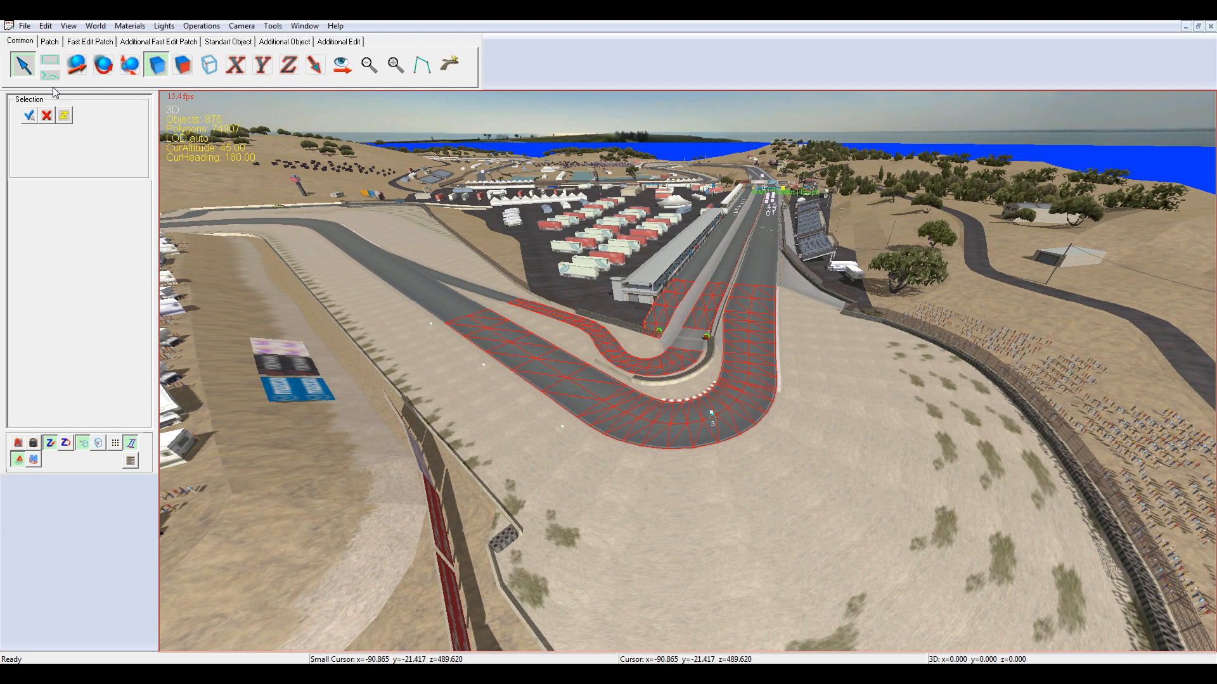
Open the Object Insertion Manager for placing animated spectators along the start straight
key(Right)
key(Up)
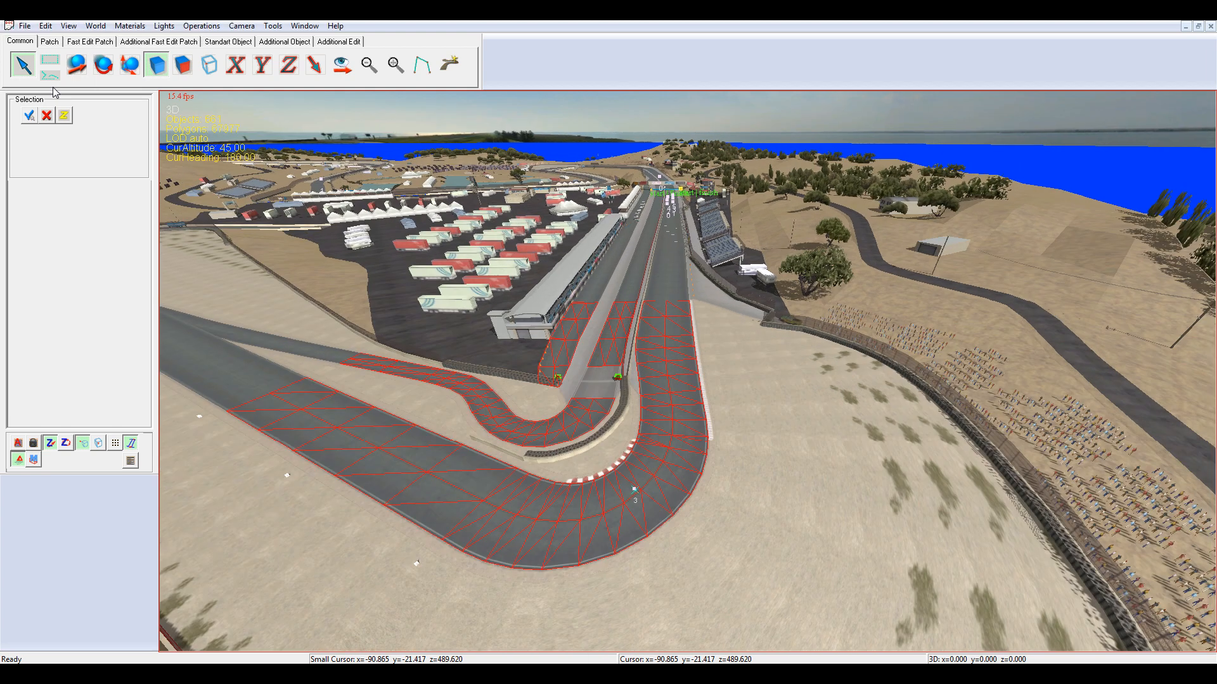
key(Up)
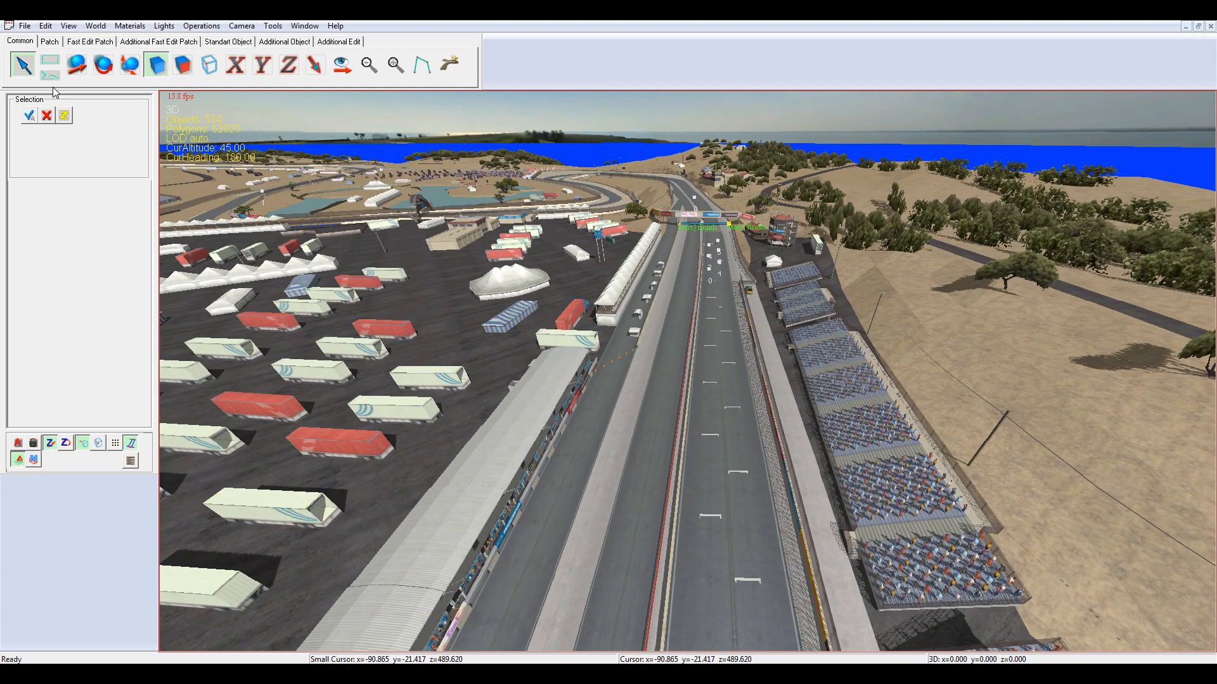
key(Up)
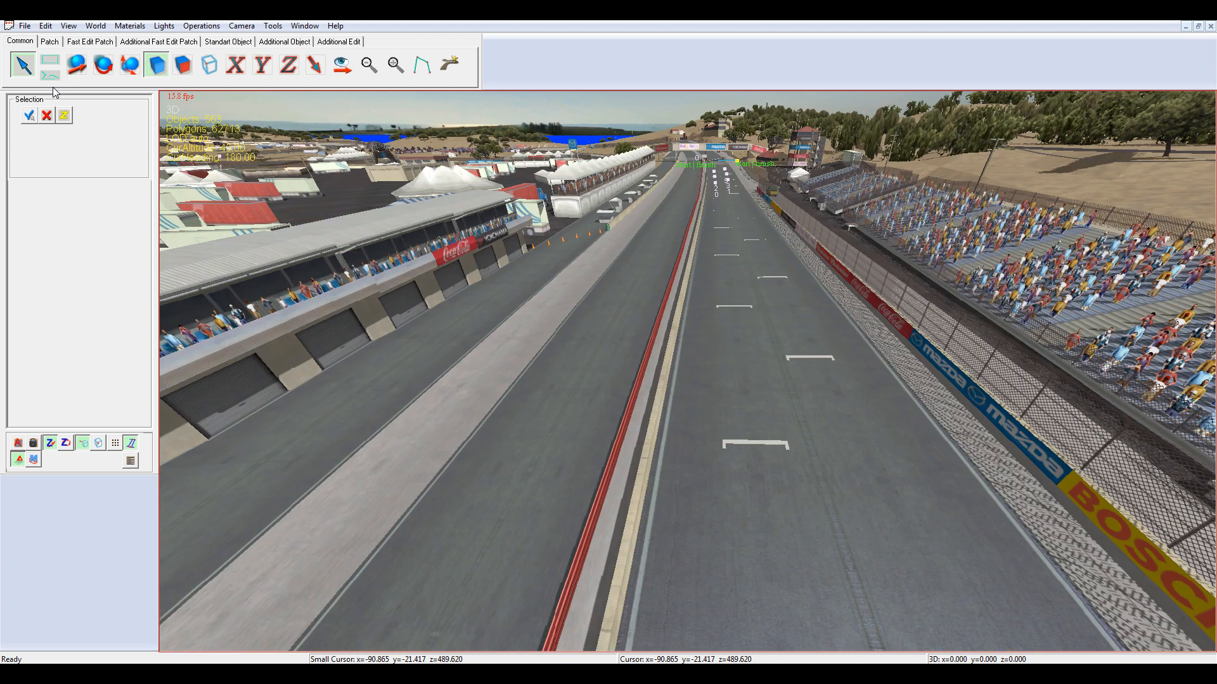
key(Page_Up)
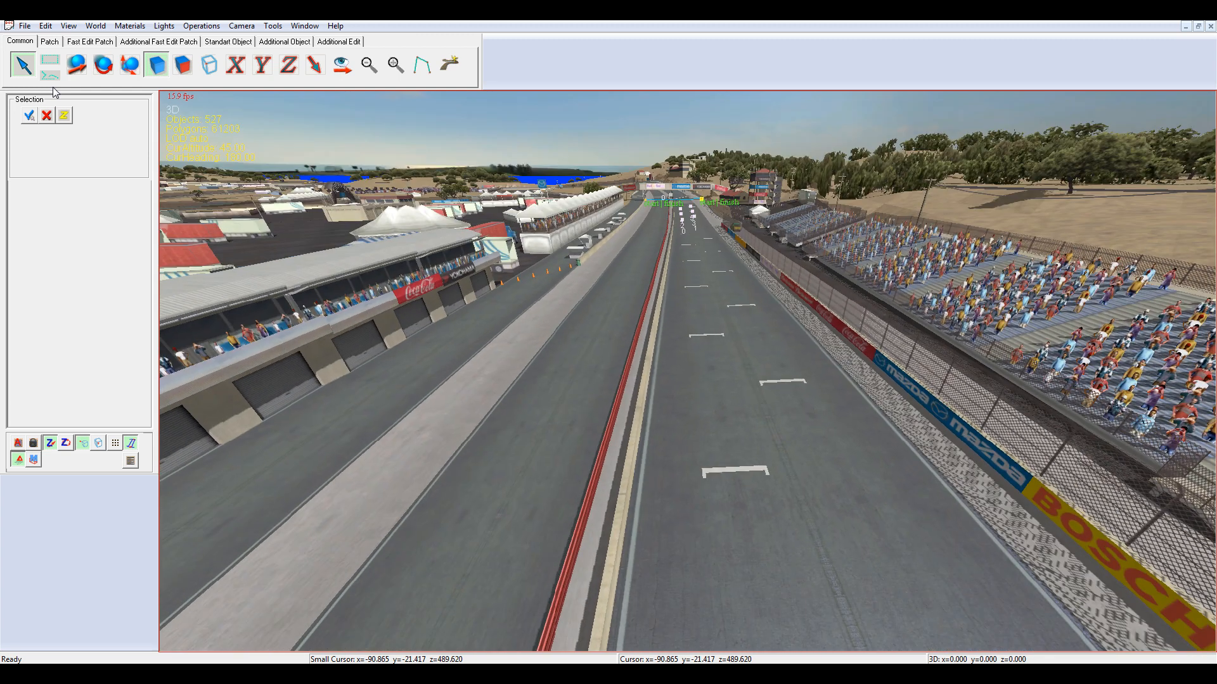
key(Up)
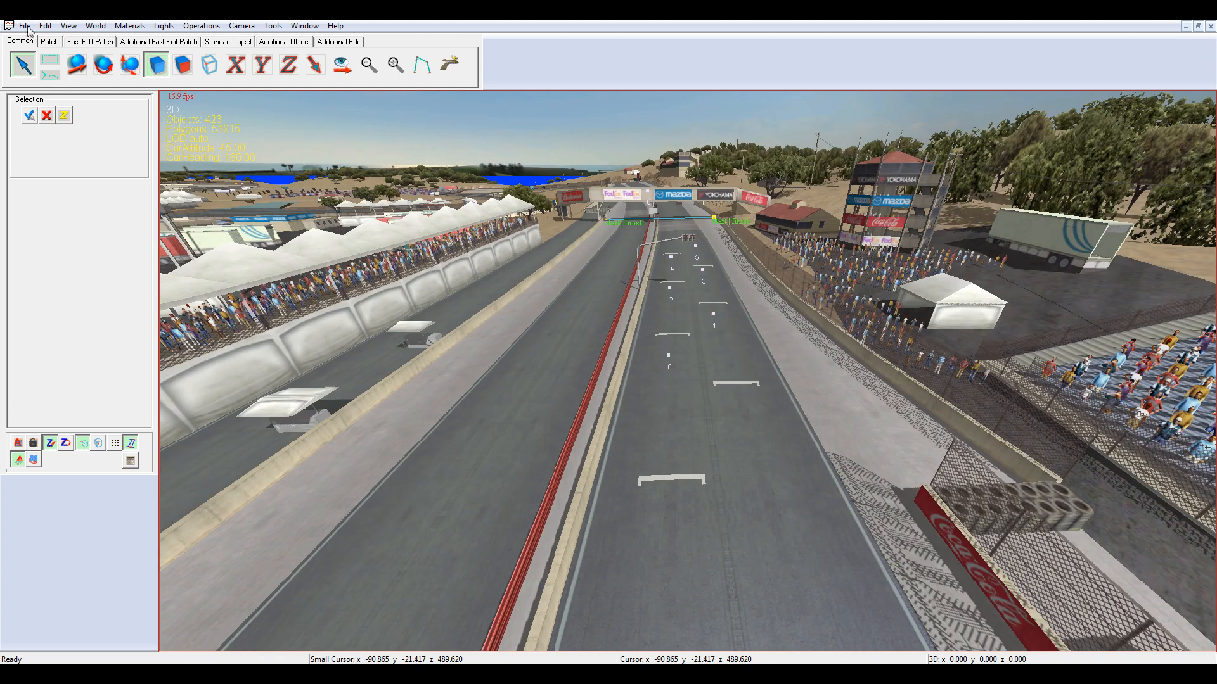
click(272, 26)
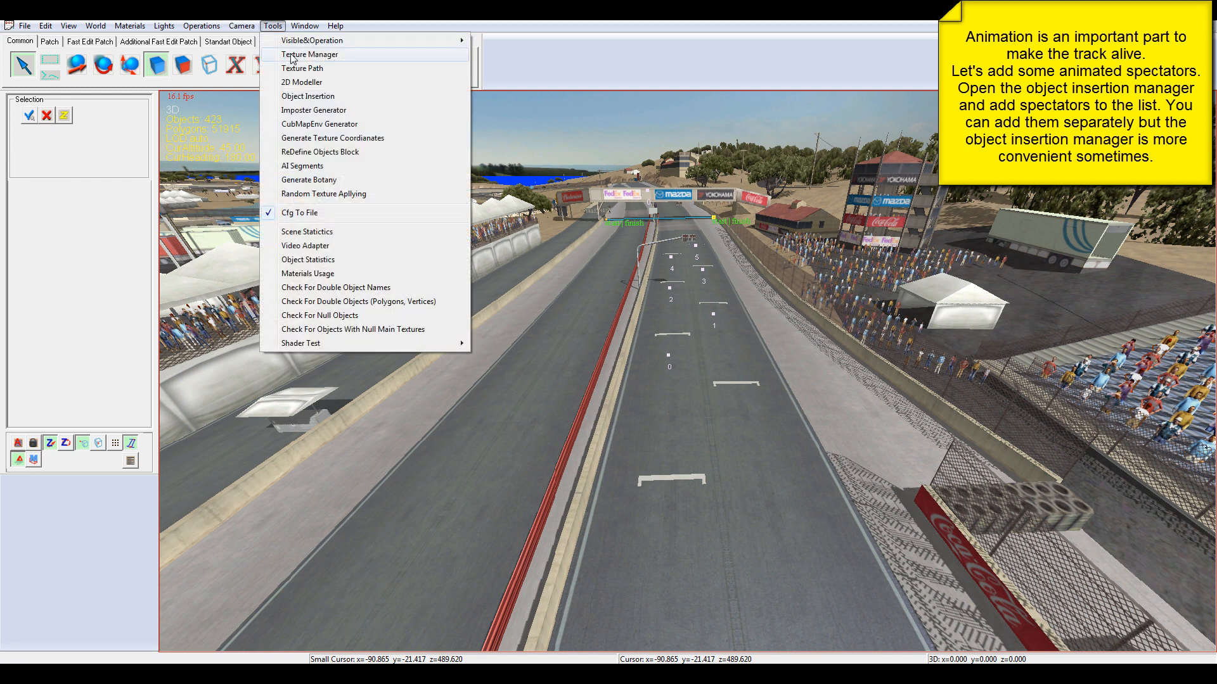
click(304, 96)
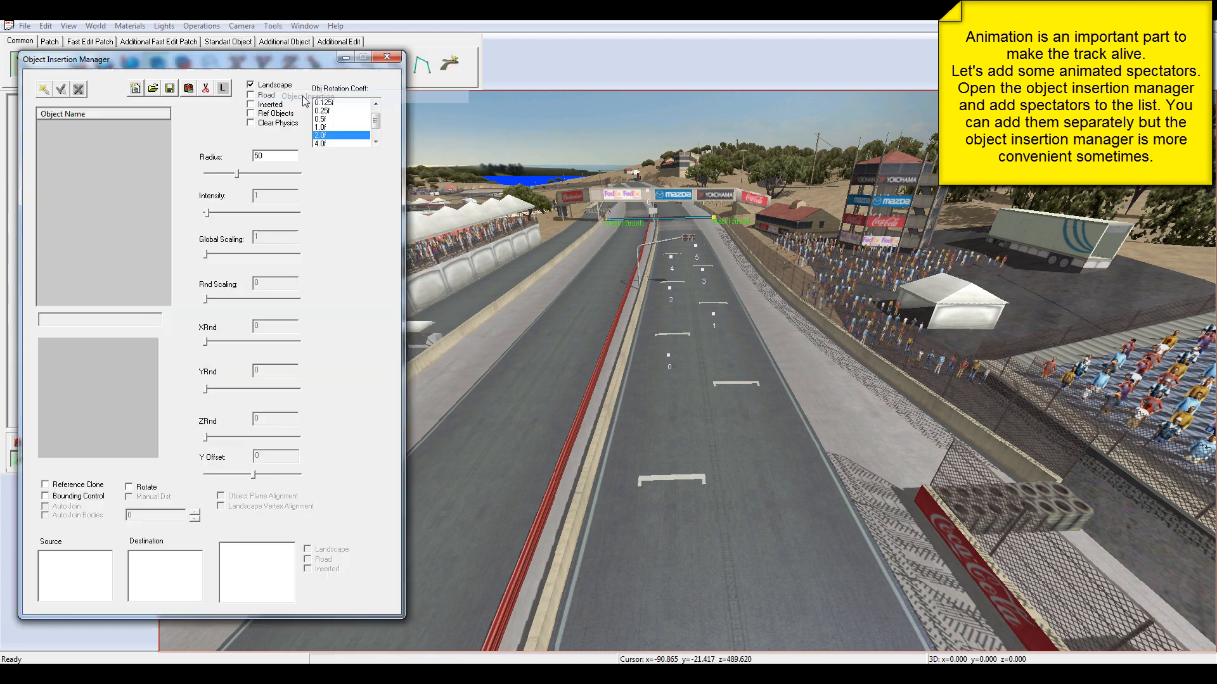
Load woman_anim2.TDO, woman_anim3.TDO and woman_walking1.TDO from the Animation Persons folder into the Object Insertion Manager's list
click(153, 88)
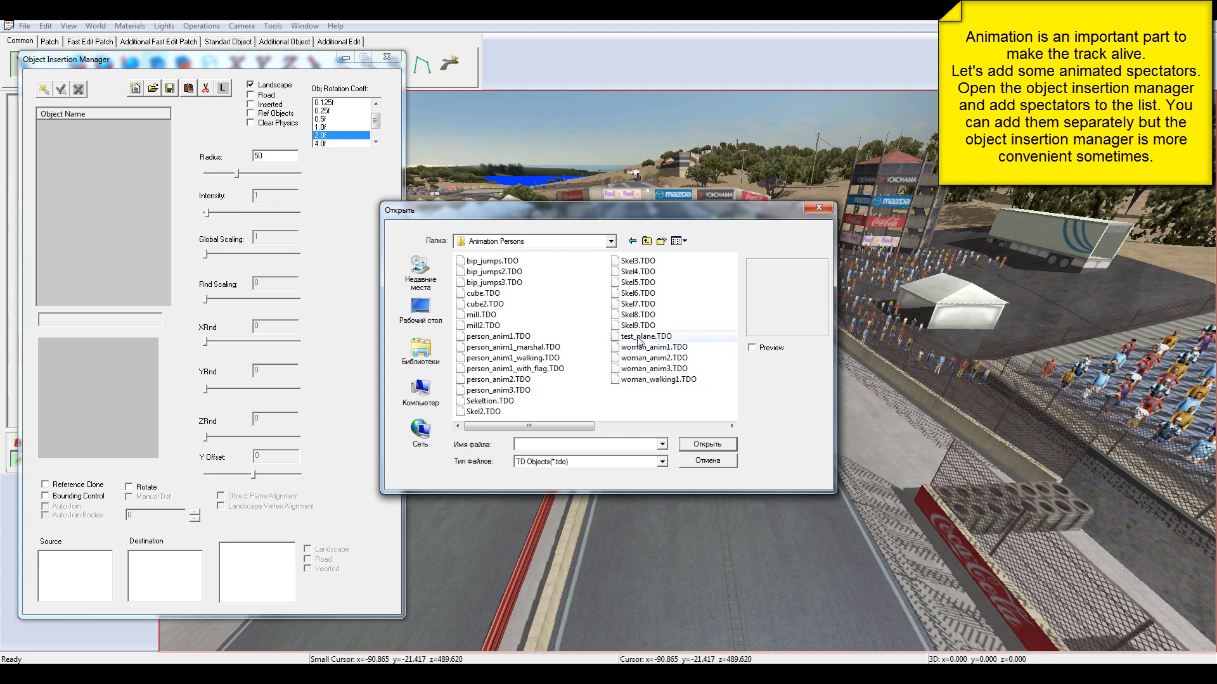
double_click(652, 358)
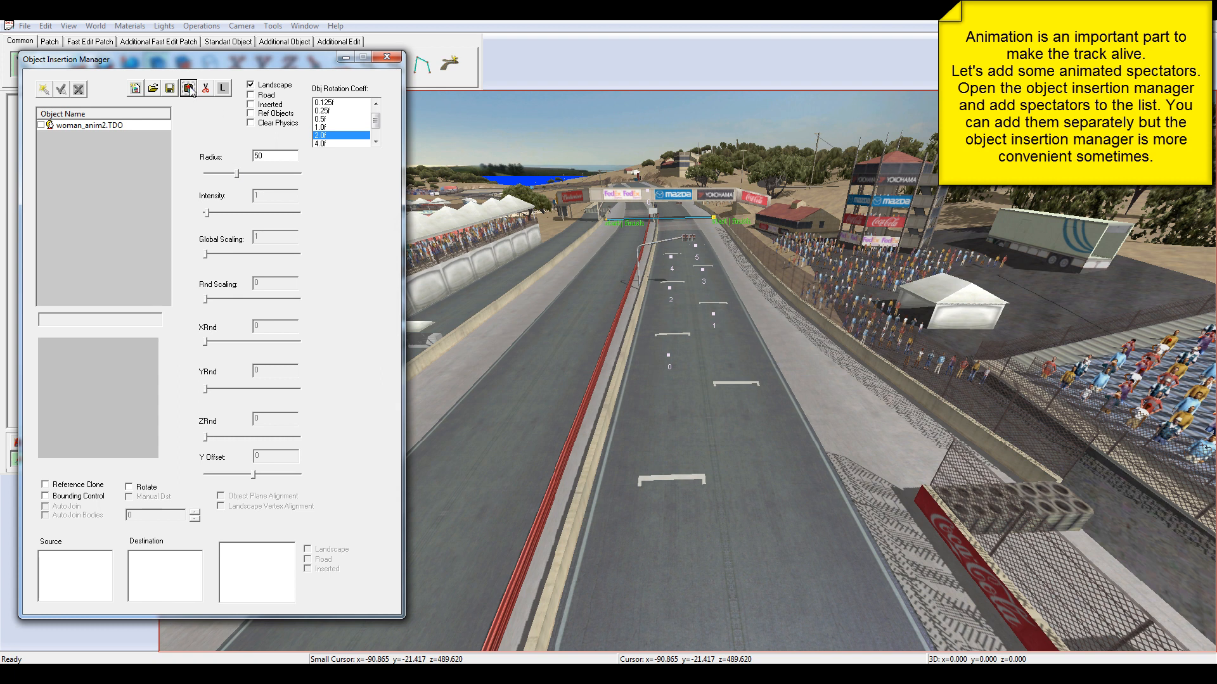
click(189, 89)
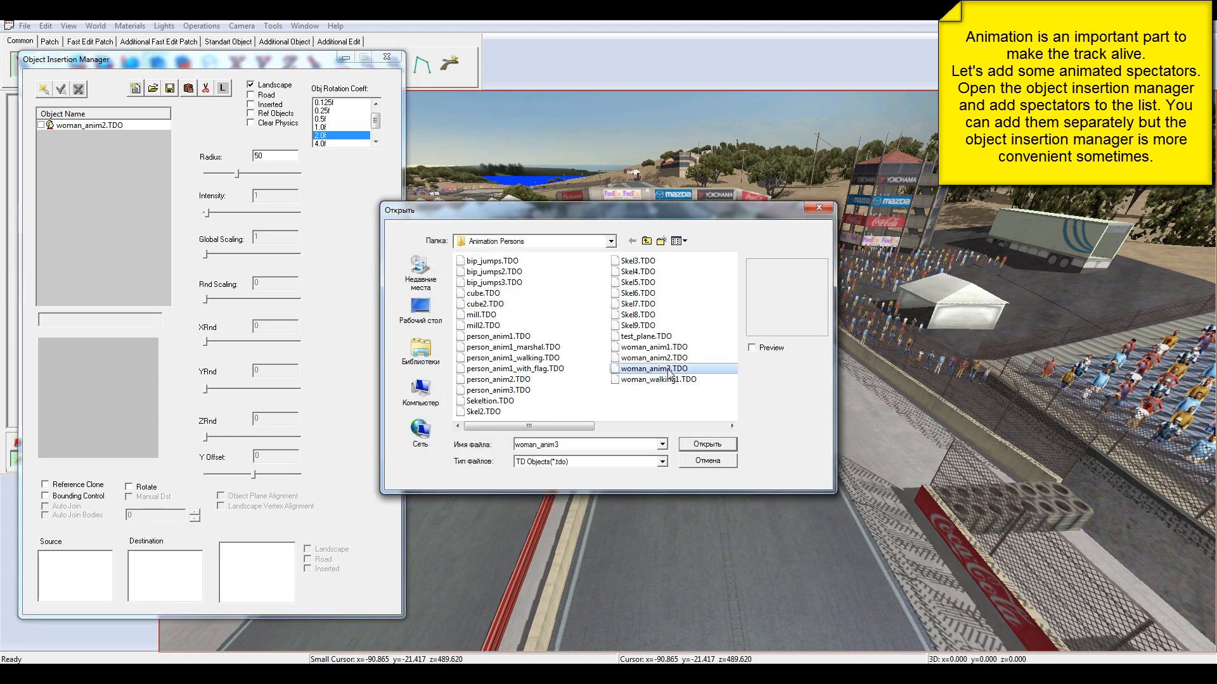
double_click(653, 368)
click(188, 88)
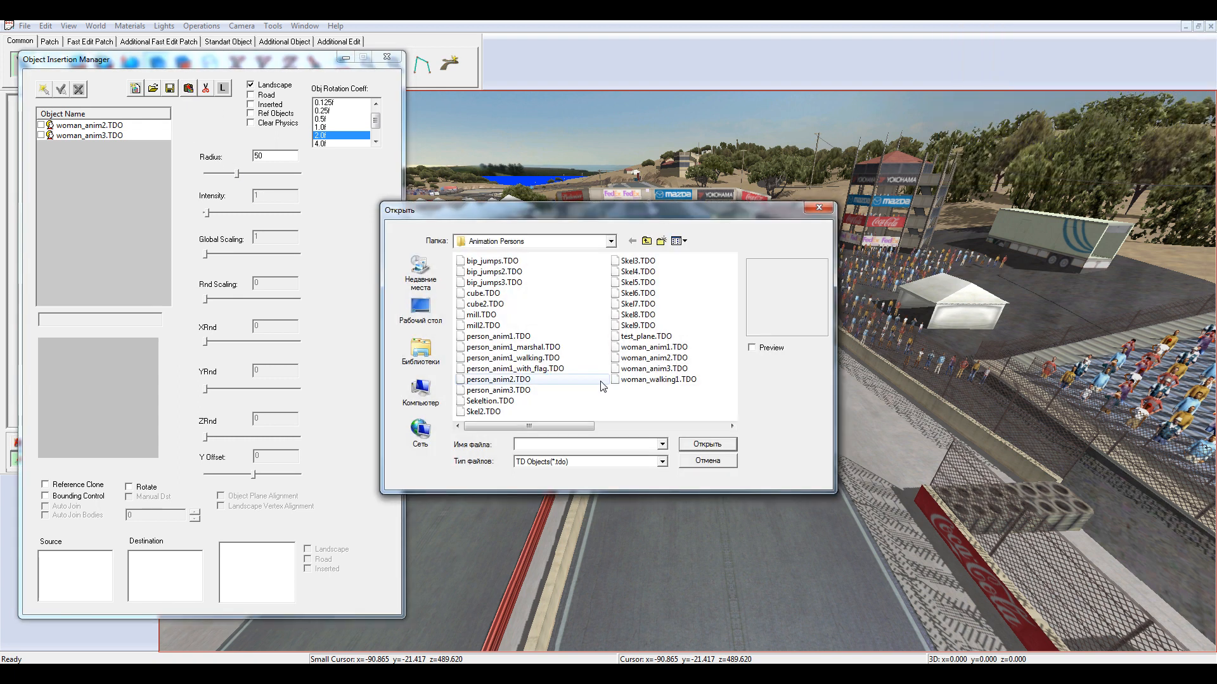
double_click(650, 379)
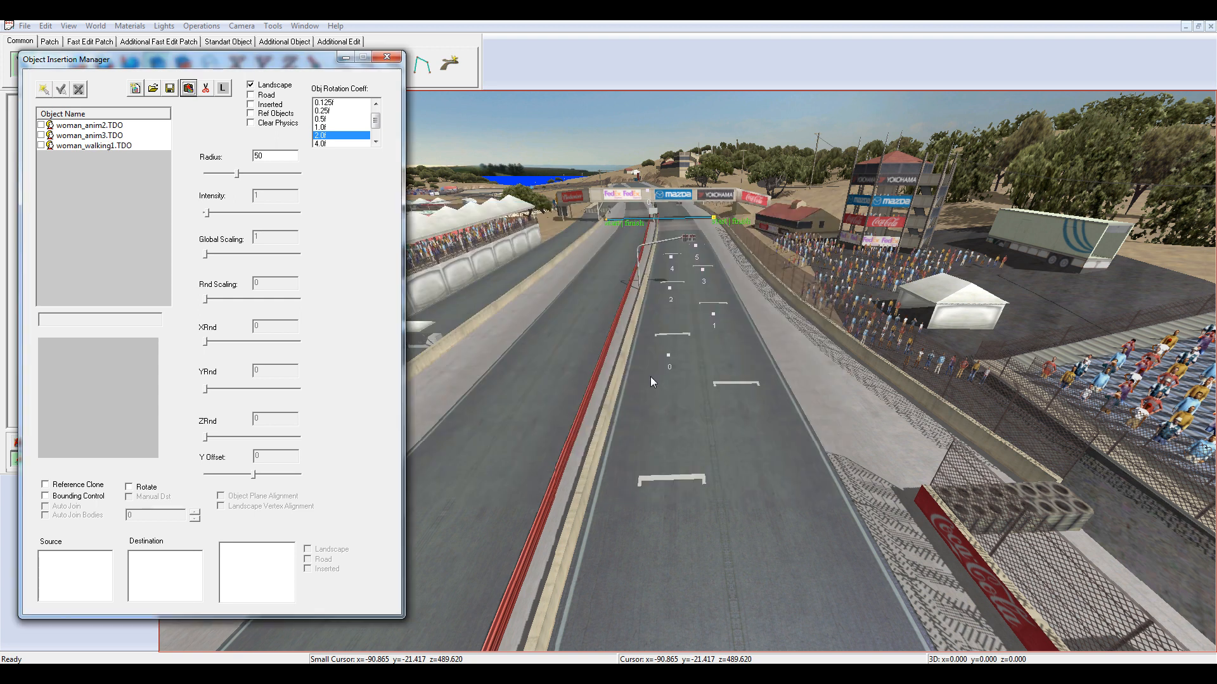
Allow insertion on Road and Inserted objects as well as Landscape, and place woman_anim2.TDO on the paved verge beside the start straight
click(42, 126)
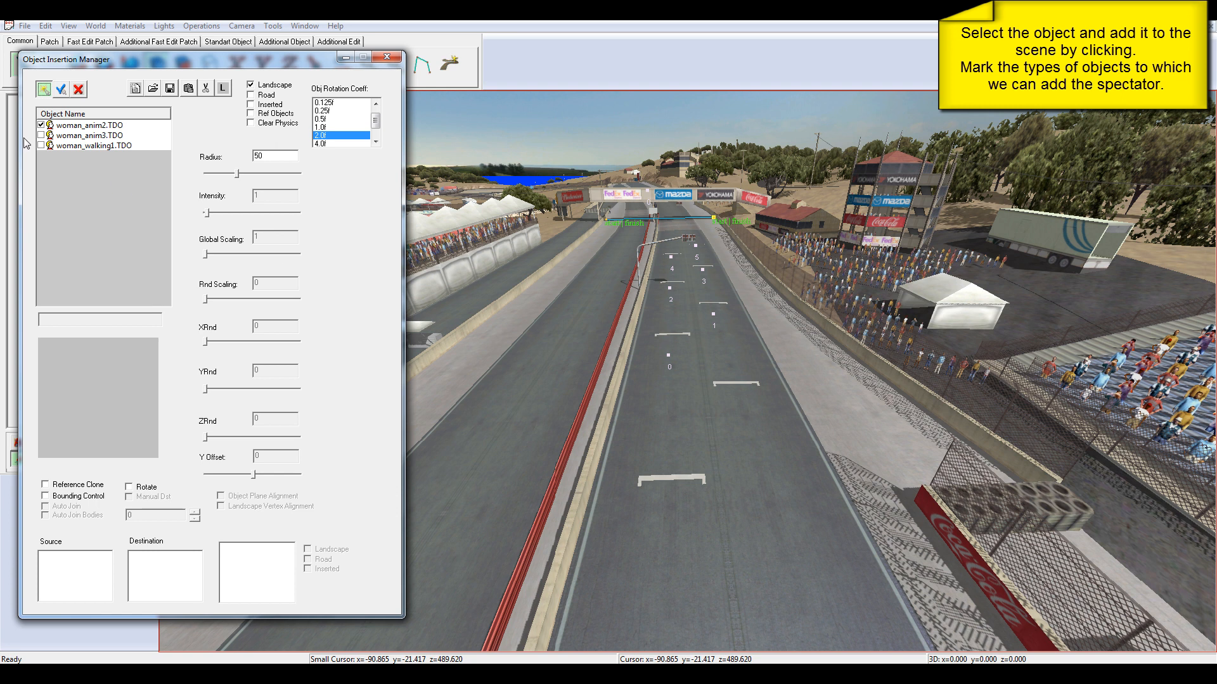
click(268, 105)
click(838, 418)
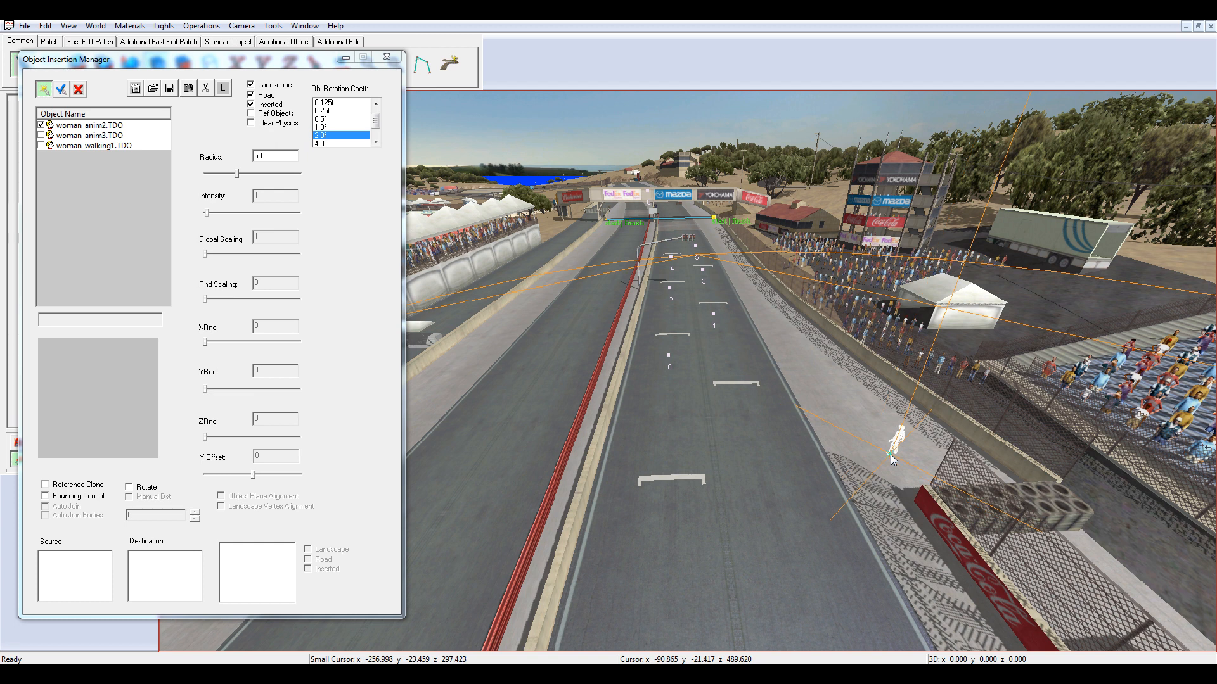
scroll(849, 423, up, 3)
scroll(849, 428, down, 5)
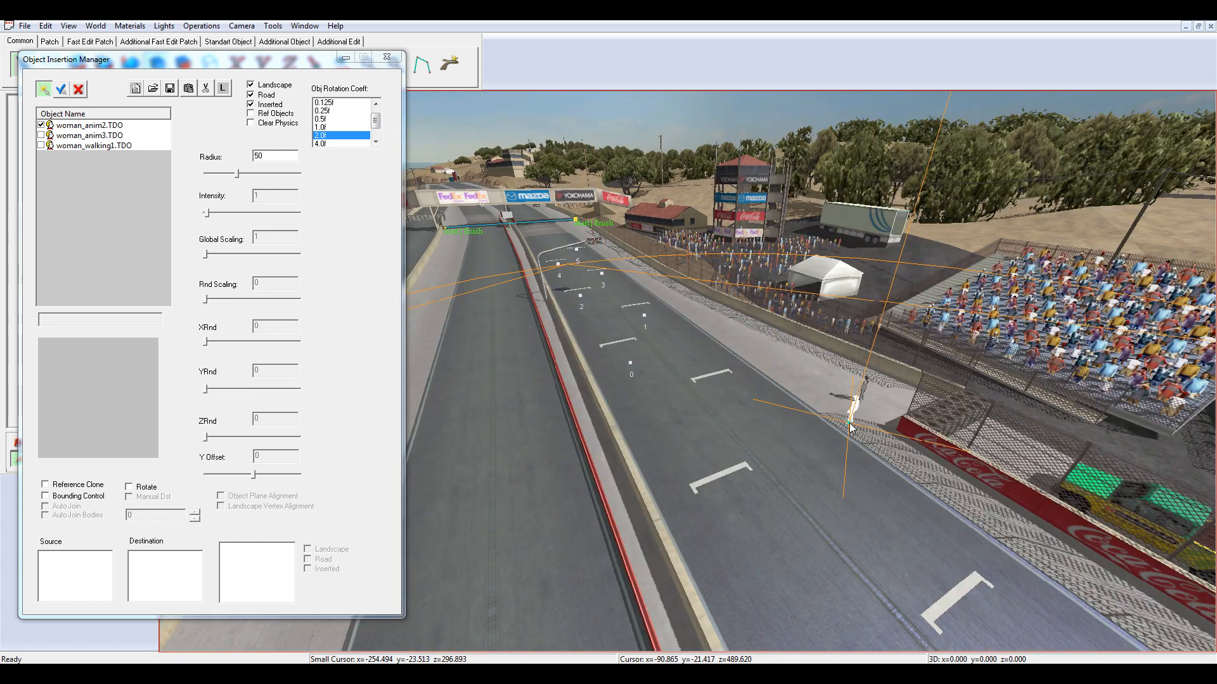
Change the camera's Accelerator setting to adjust its movement speed
click(242, 26)
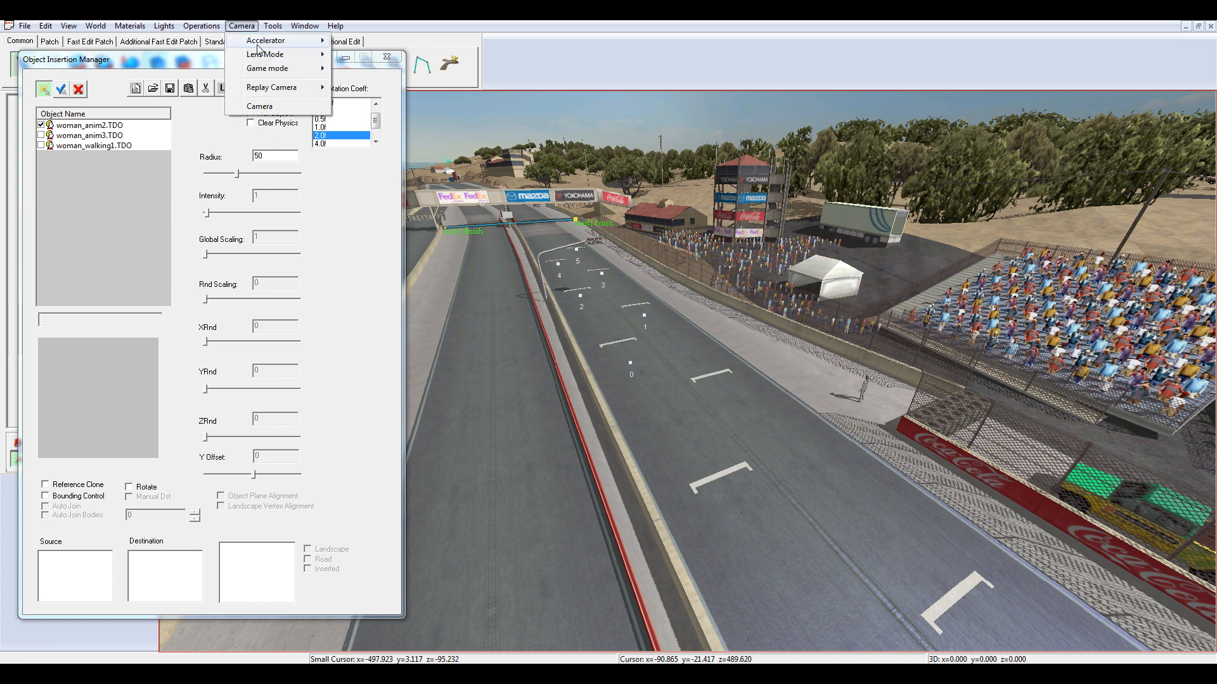
mouse_move(266, 41)
click(353, 103)
Place woman_walking1.TDO on the same verge, closer to the start/finish line than the first spectator, and finish inserting it
key(Page_Down)
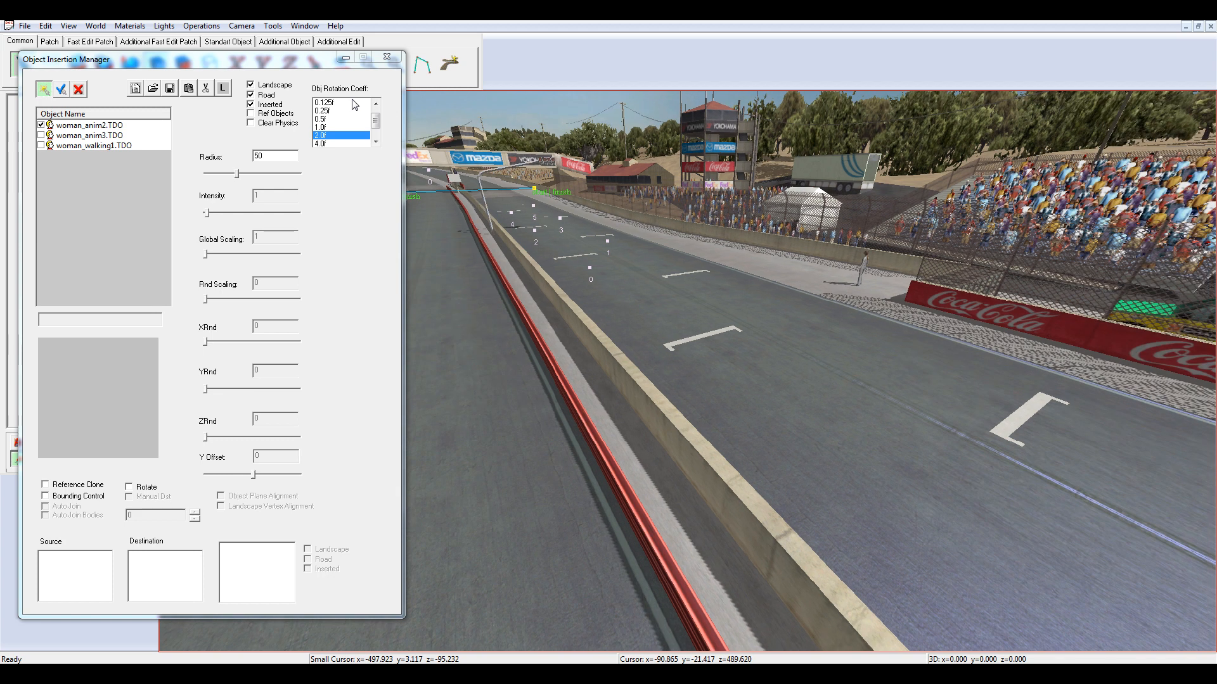
key(Up)
key(Up)
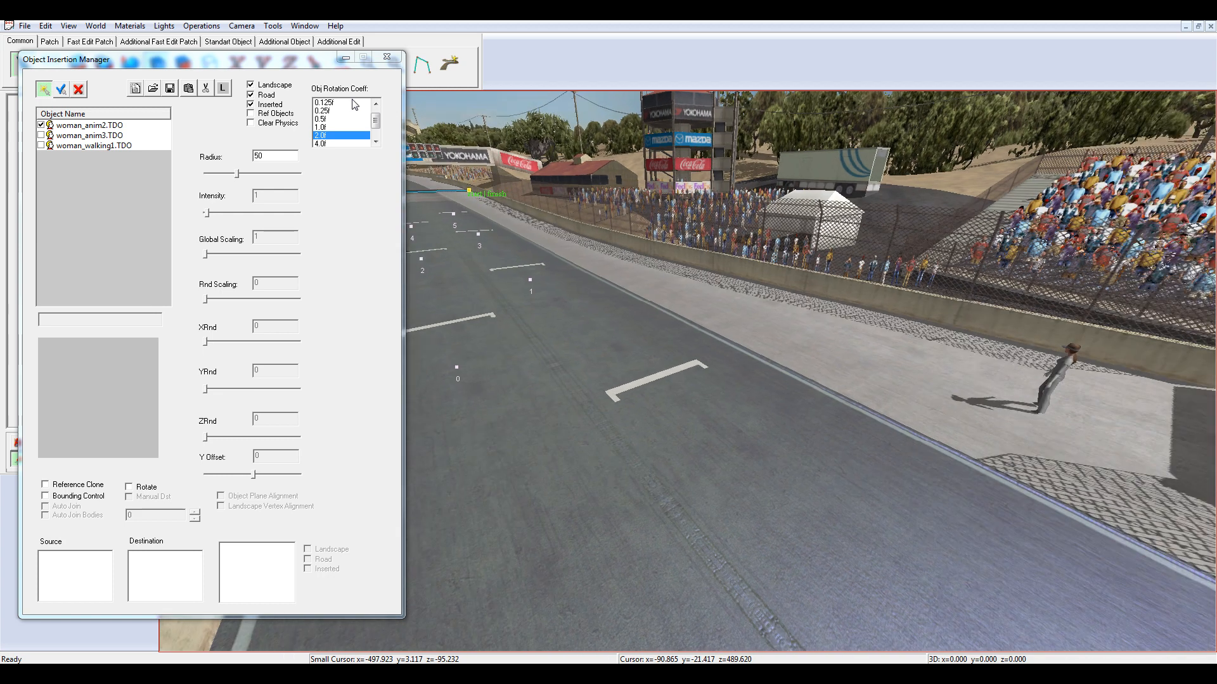
click(42, 145)
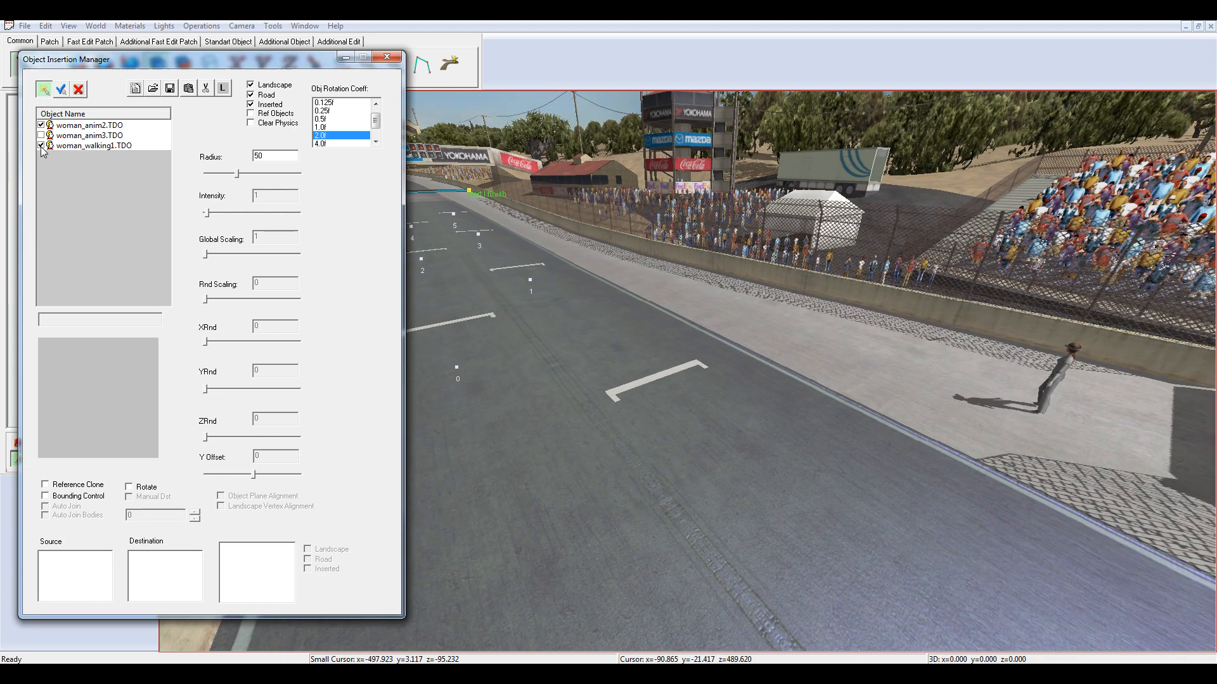
click(752, 332)
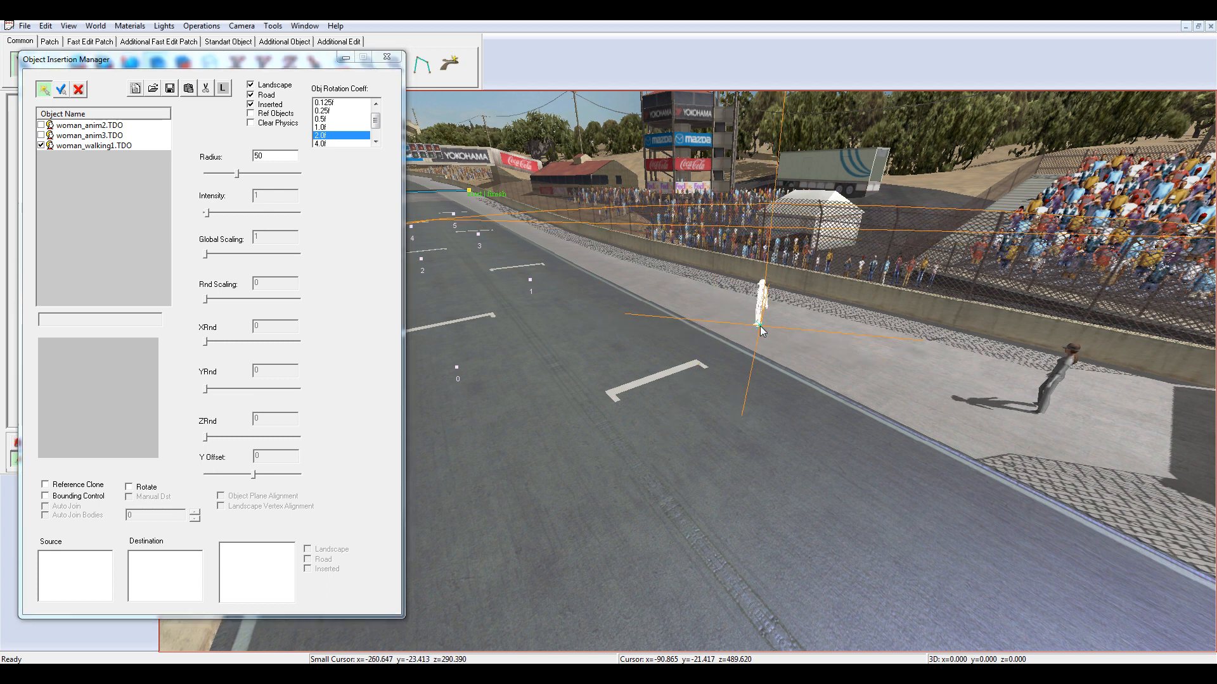
key(Up)
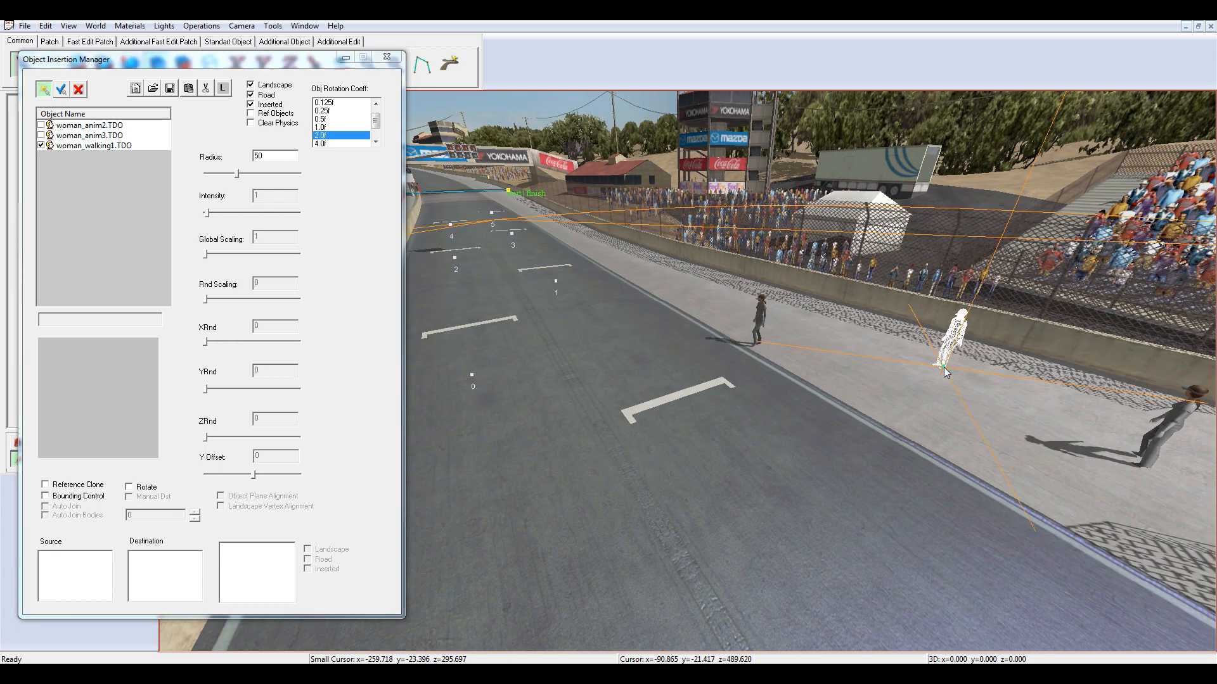
key(Left)
key(Left)
key(Up)
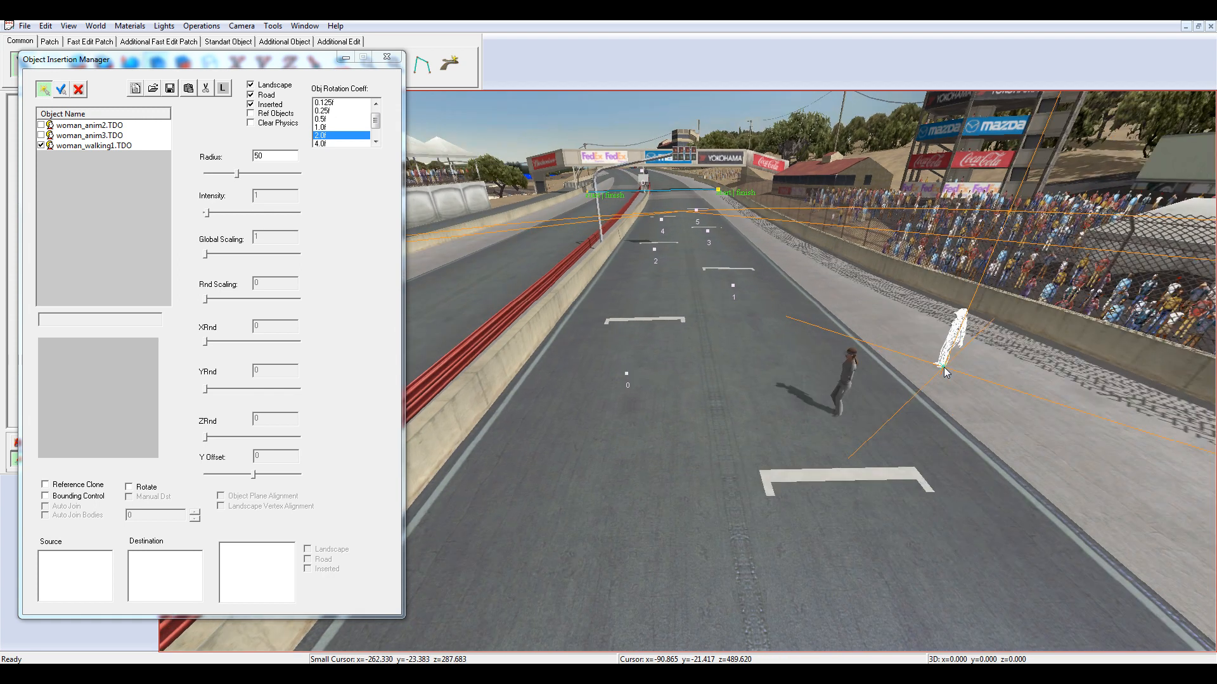
key(Left)
key(Up)
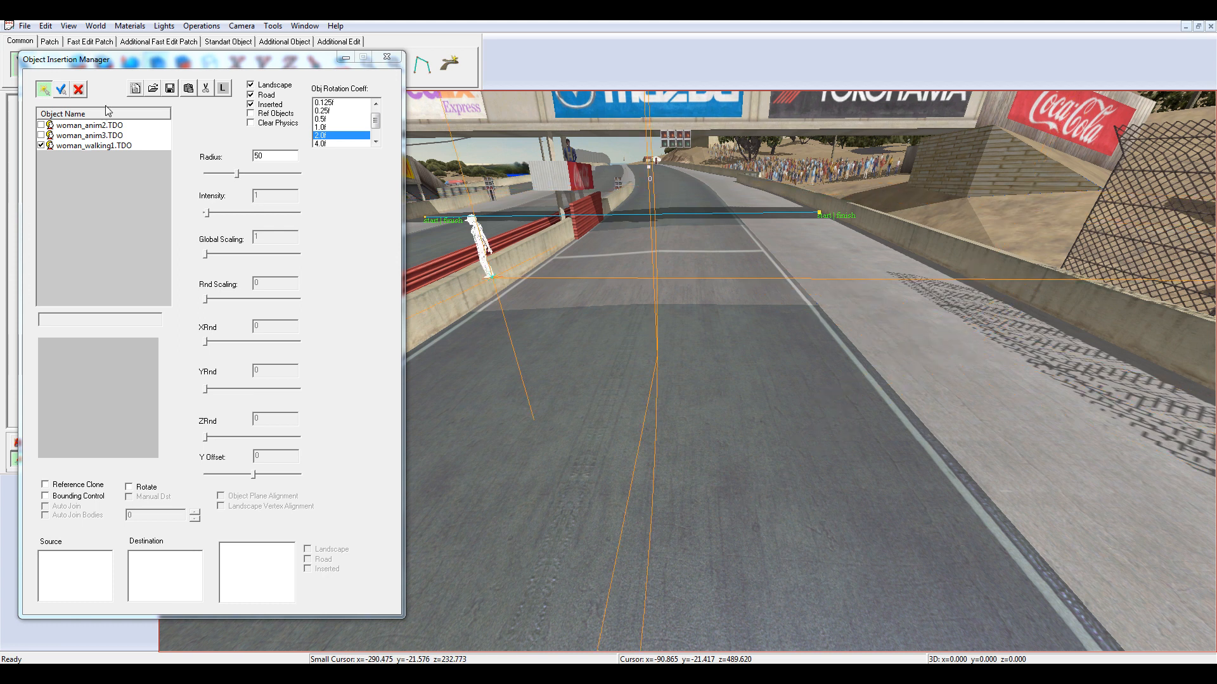
click(61, 89)
Load person_anim1_with_flag.TDO into the object list and start insertion with only that model selected
click(188, 88)
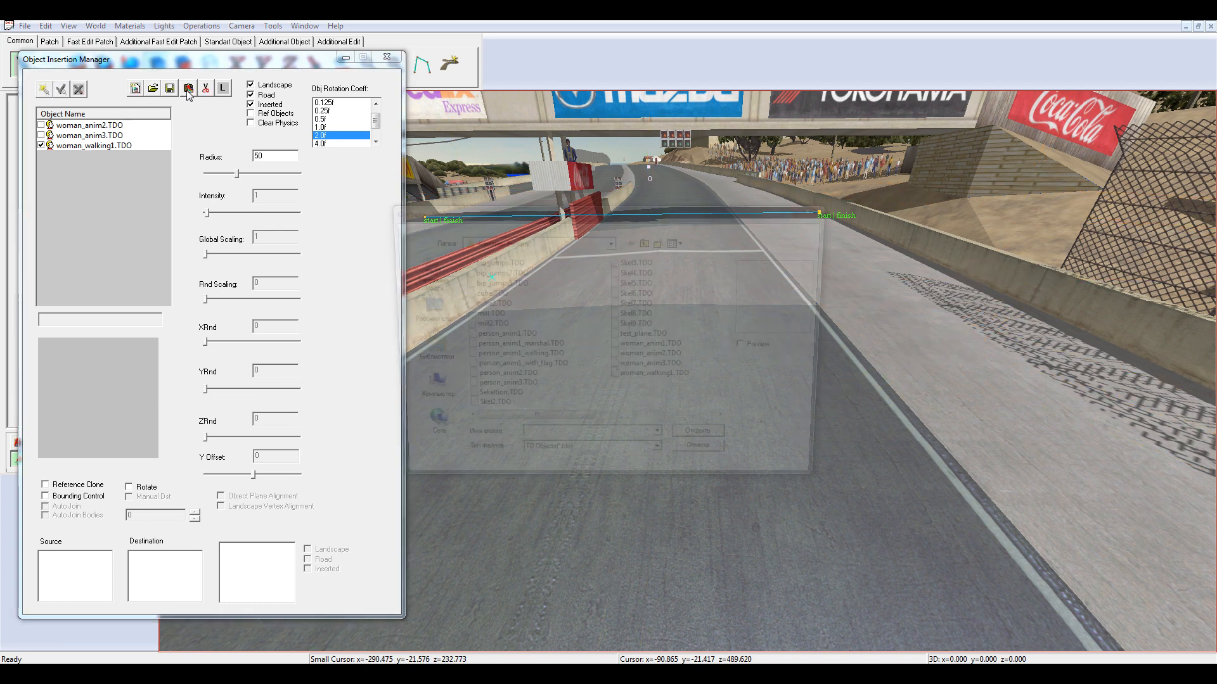
double_click(491, 370)
click(41, 155)
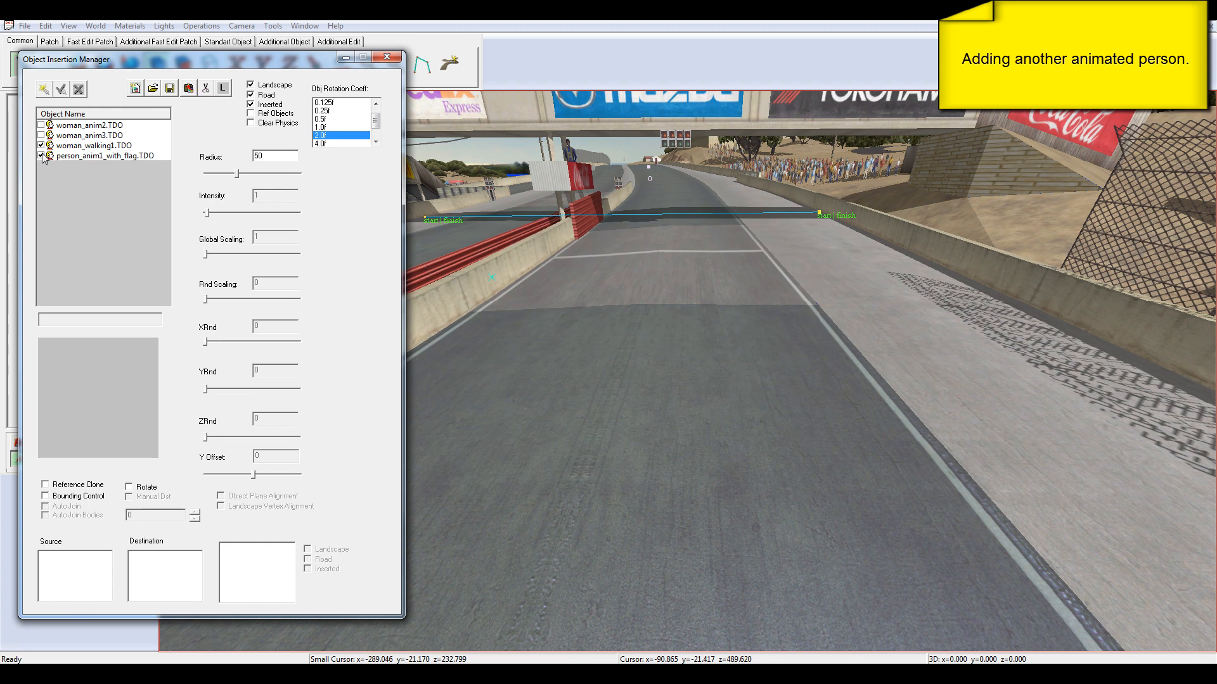
click(44, 91)
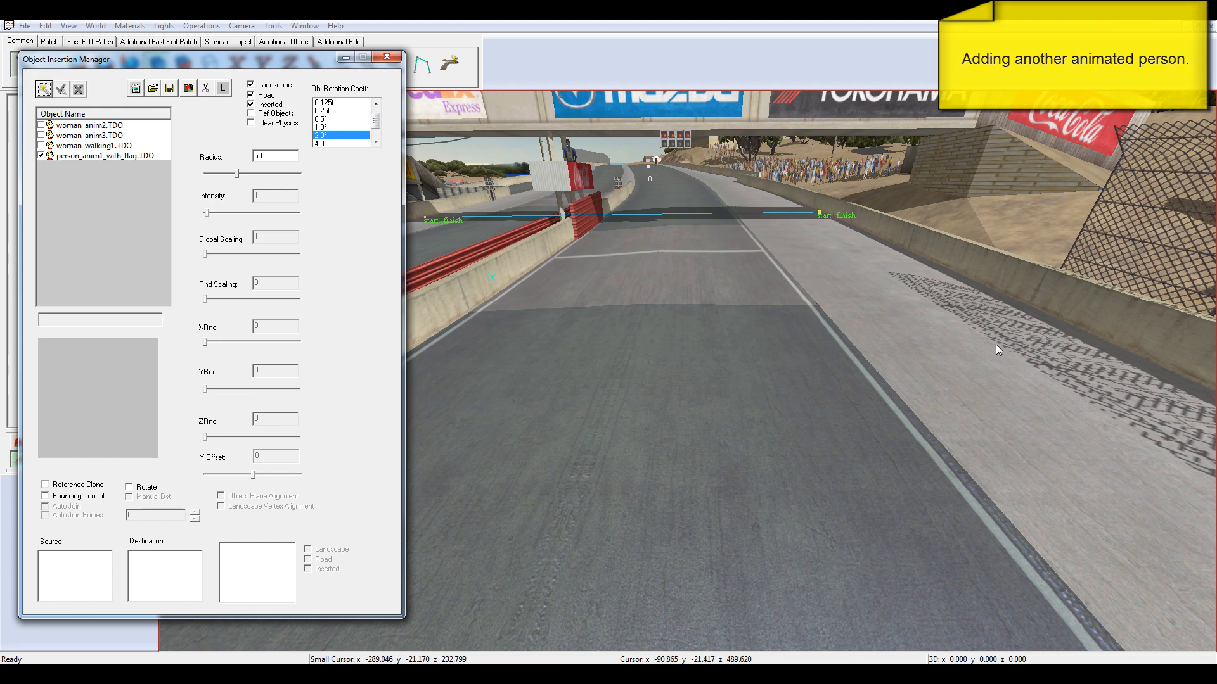
click(44, 89)
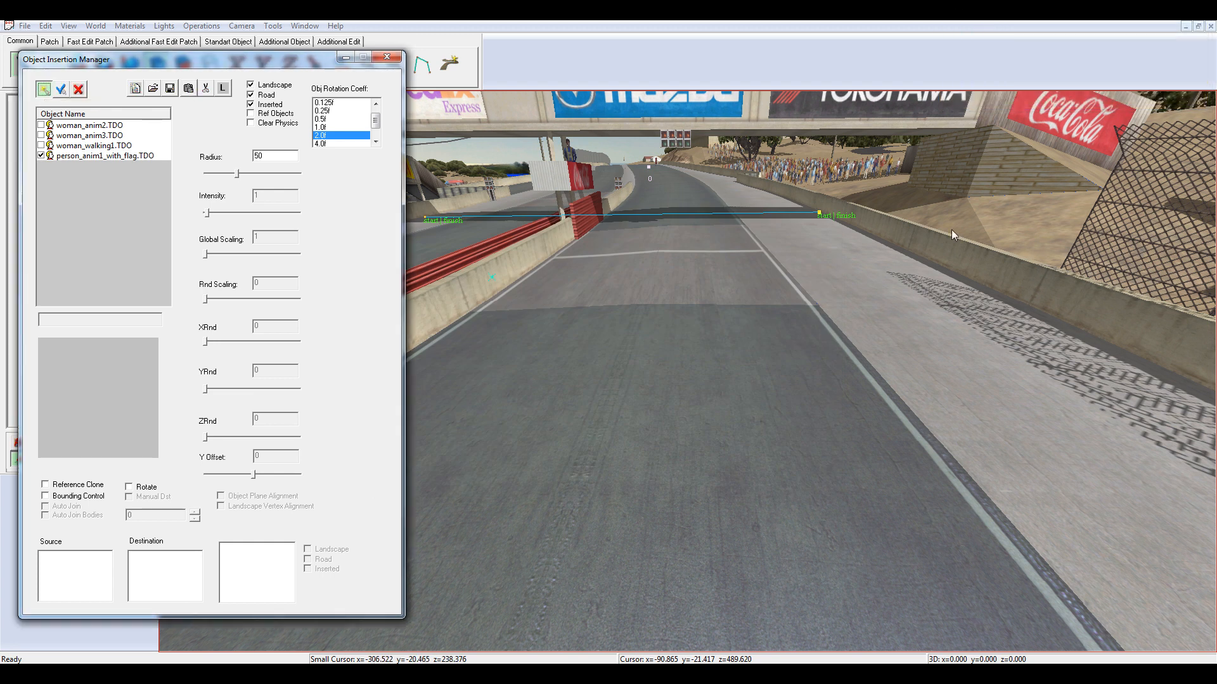
Place two flag-waving persons on top of the sponsor bridge, one near each edge of the main road, and finish the insertion
click(984, 219)
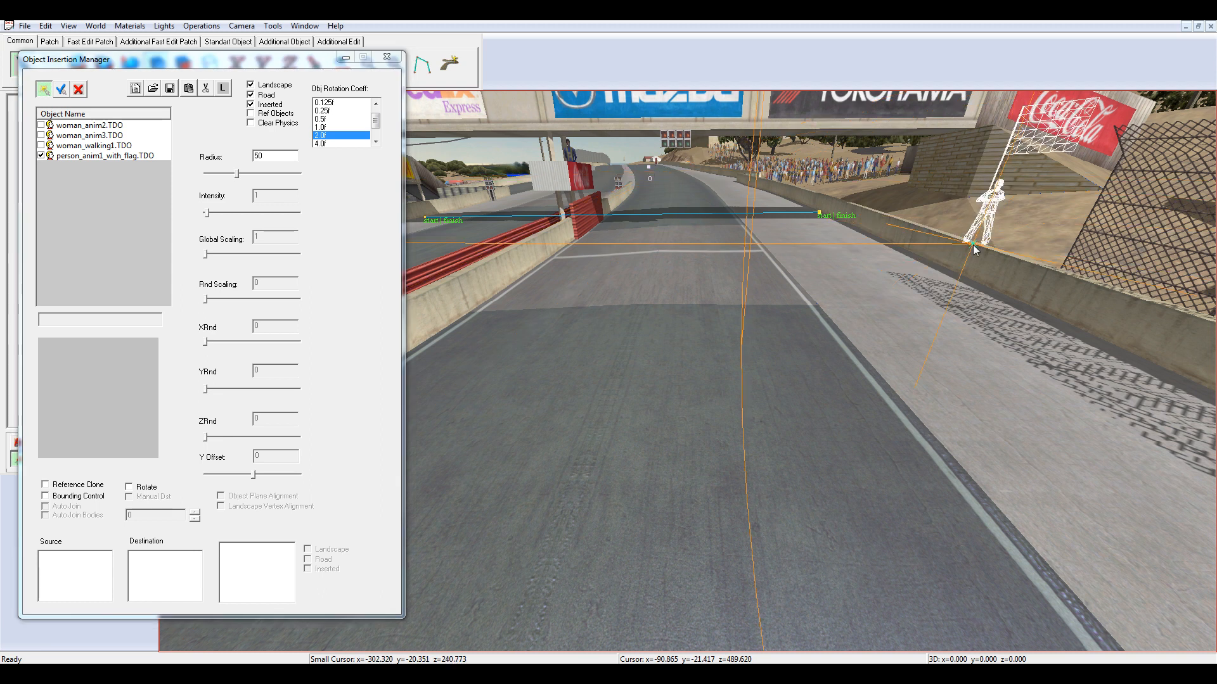
key(Page_Up)
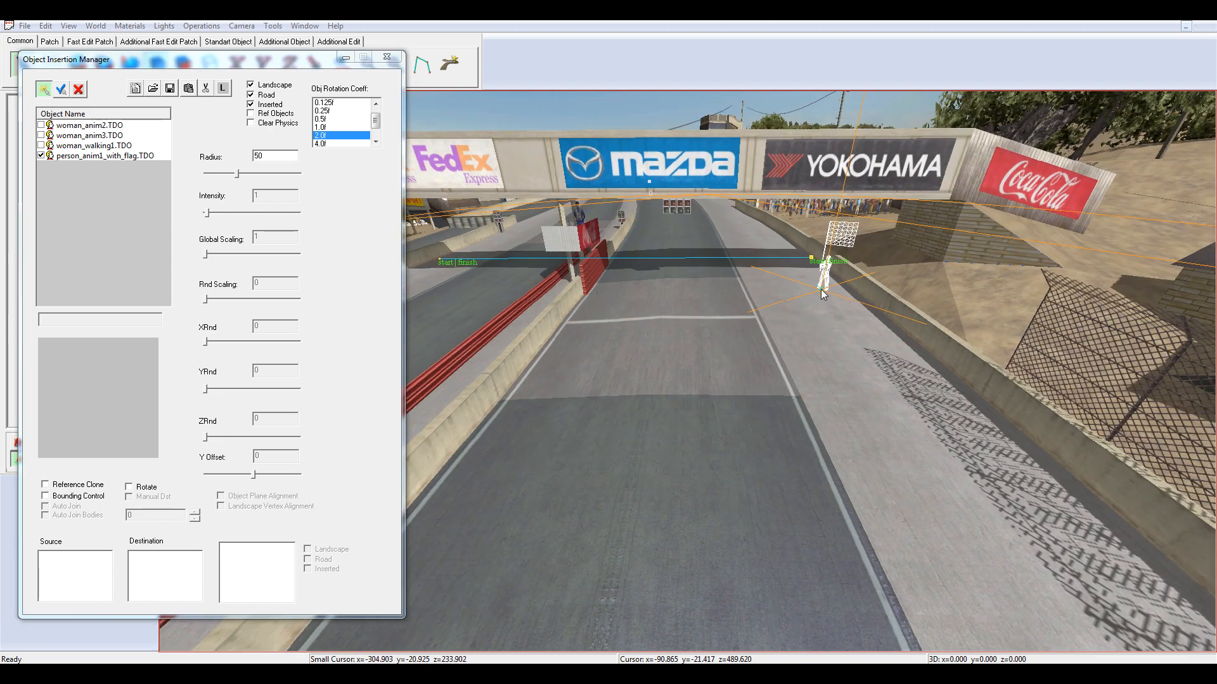
scroll(822, 293, up, 5)
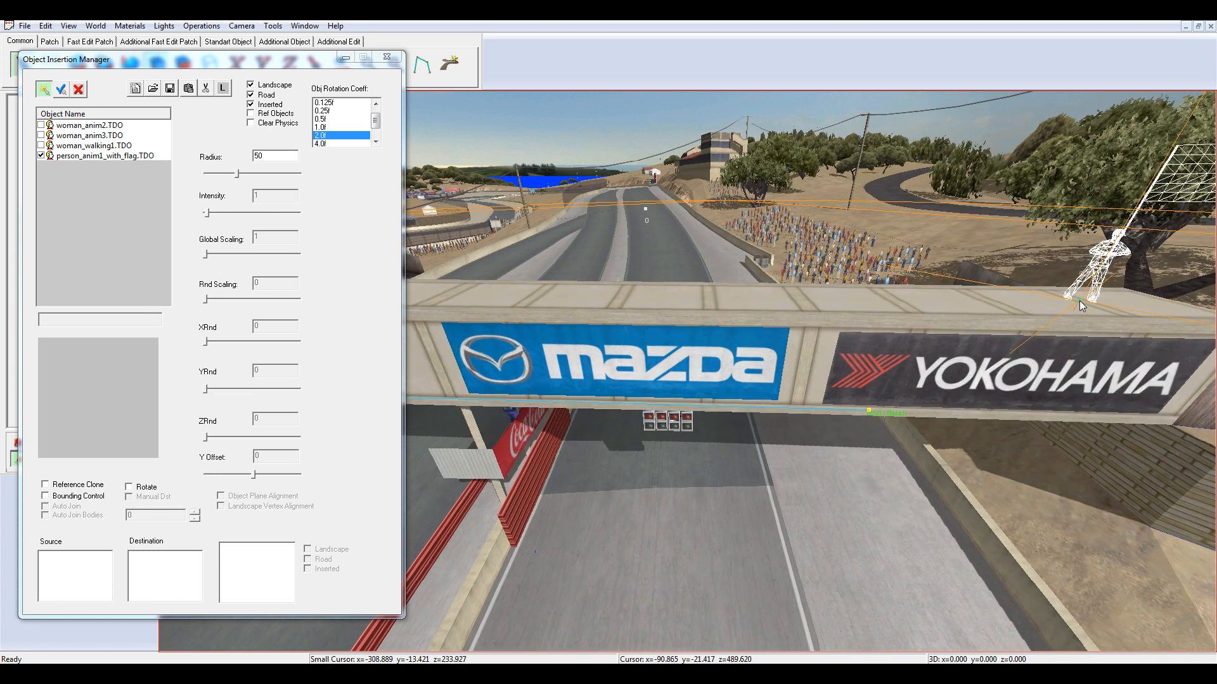
click(1102, 307)
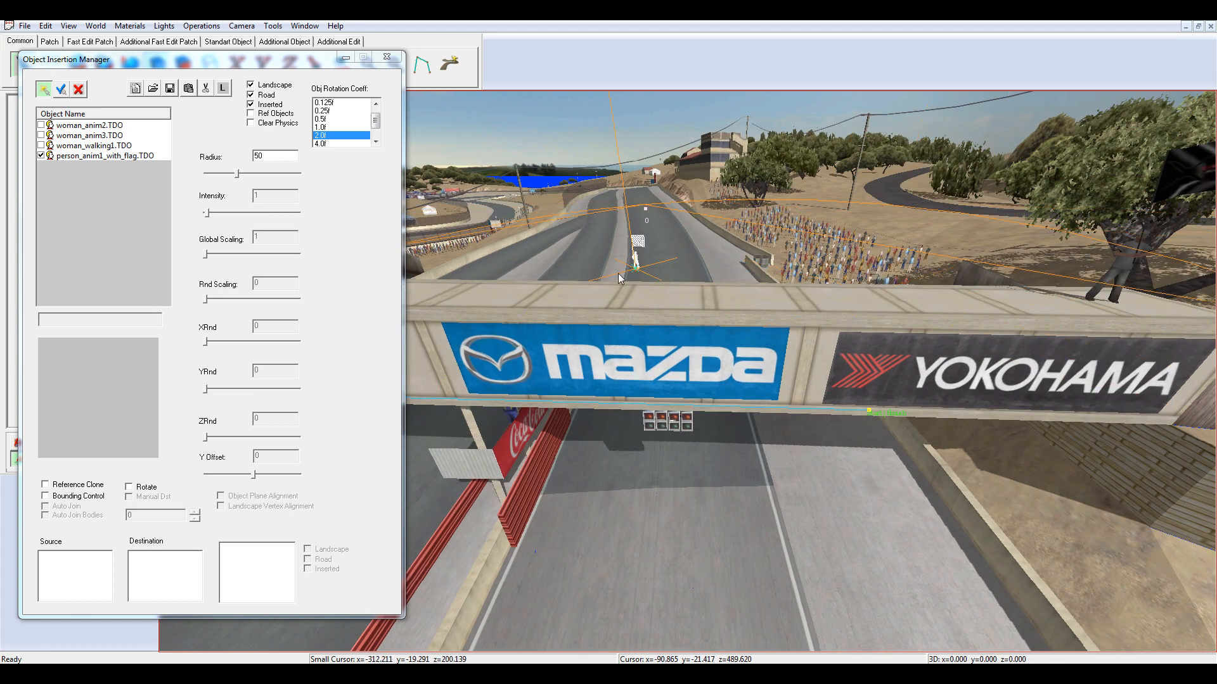
click(462, 298)
key(Down)
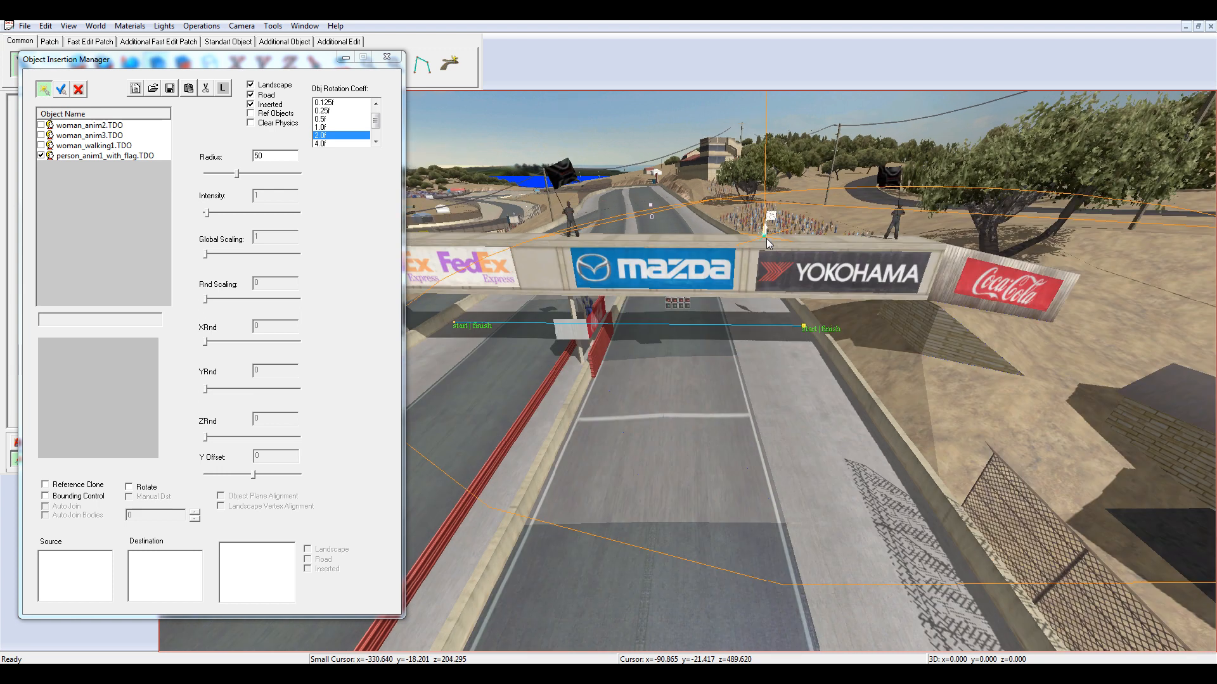
key(Page_Down)
key(Down)
key(Page_Up)
key(Page_Down)
key(Page_Down)
key(Page_Up)
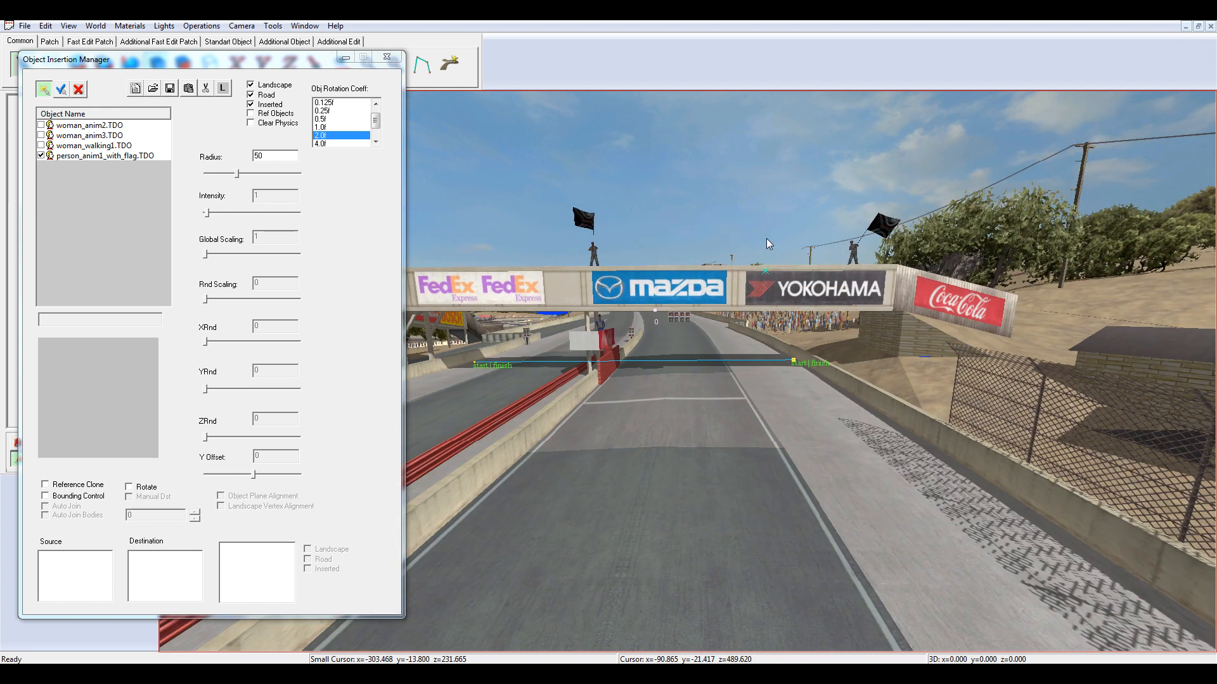
click(61, 90)
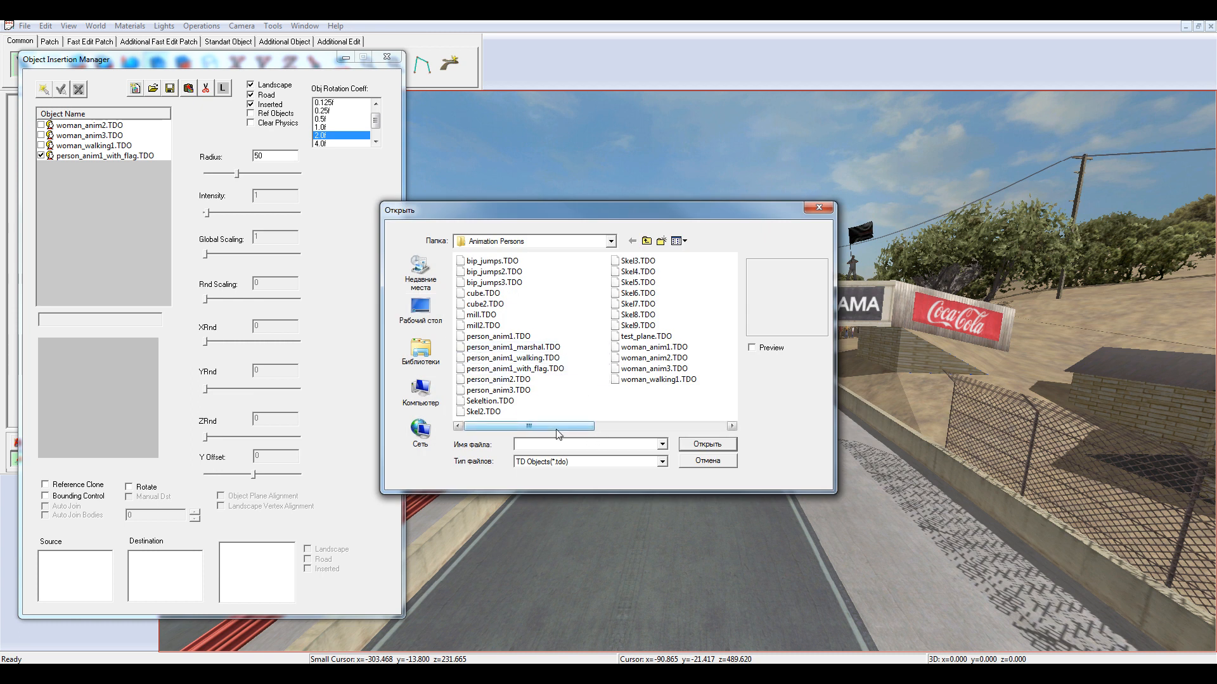
Load person_anim1_marshal.TDO from the Animation Persons folder into the object list and make it the only selected model
double_click(513, 347)
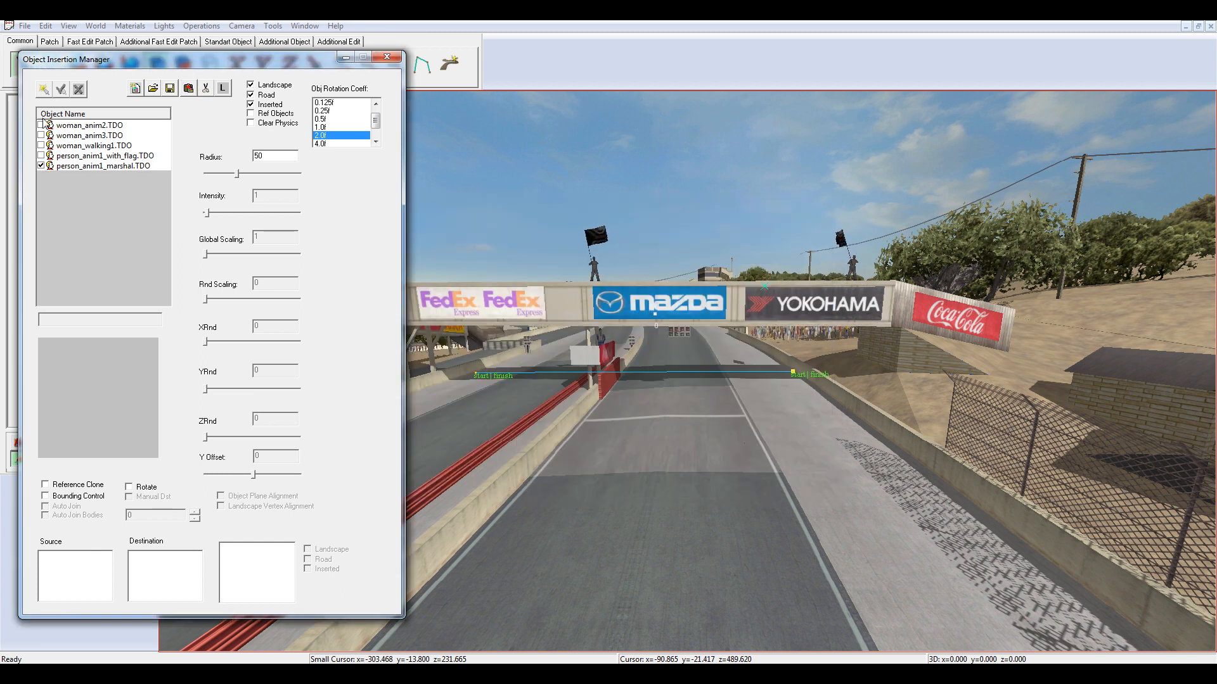
Insert two marshals beside the red barrier between the pit lane and the main road, finish the insertion and minimize the Object Insertion Manager
click(43, 89)
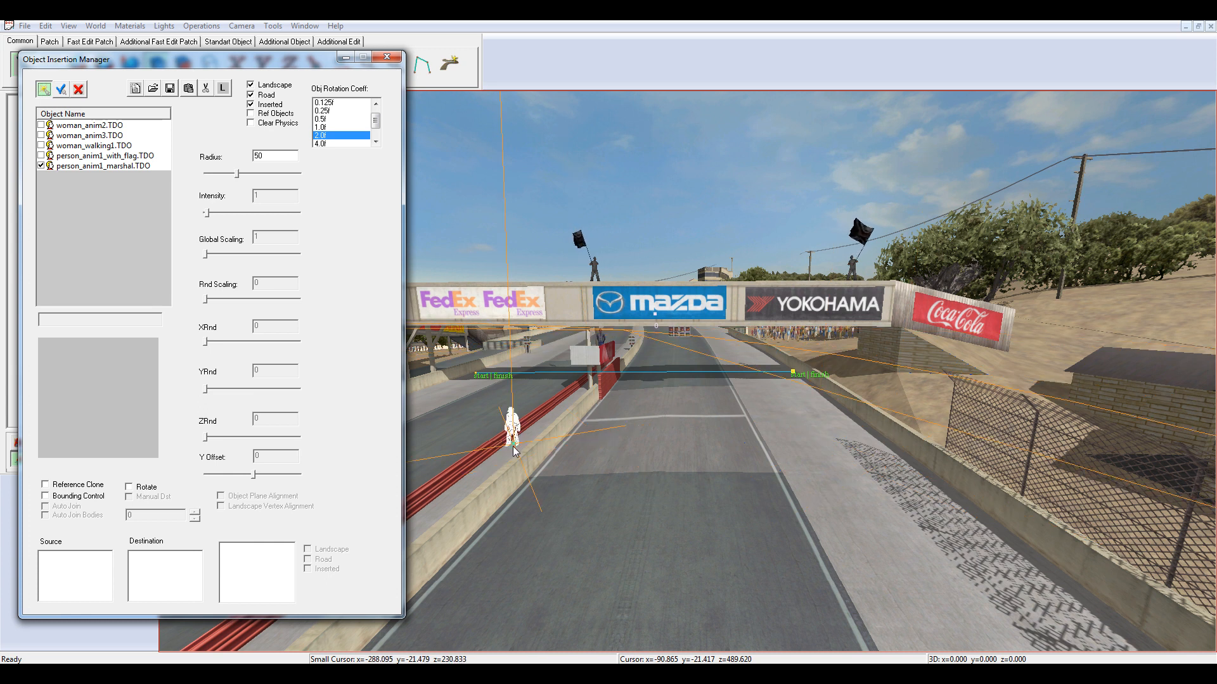
click(513, 449)
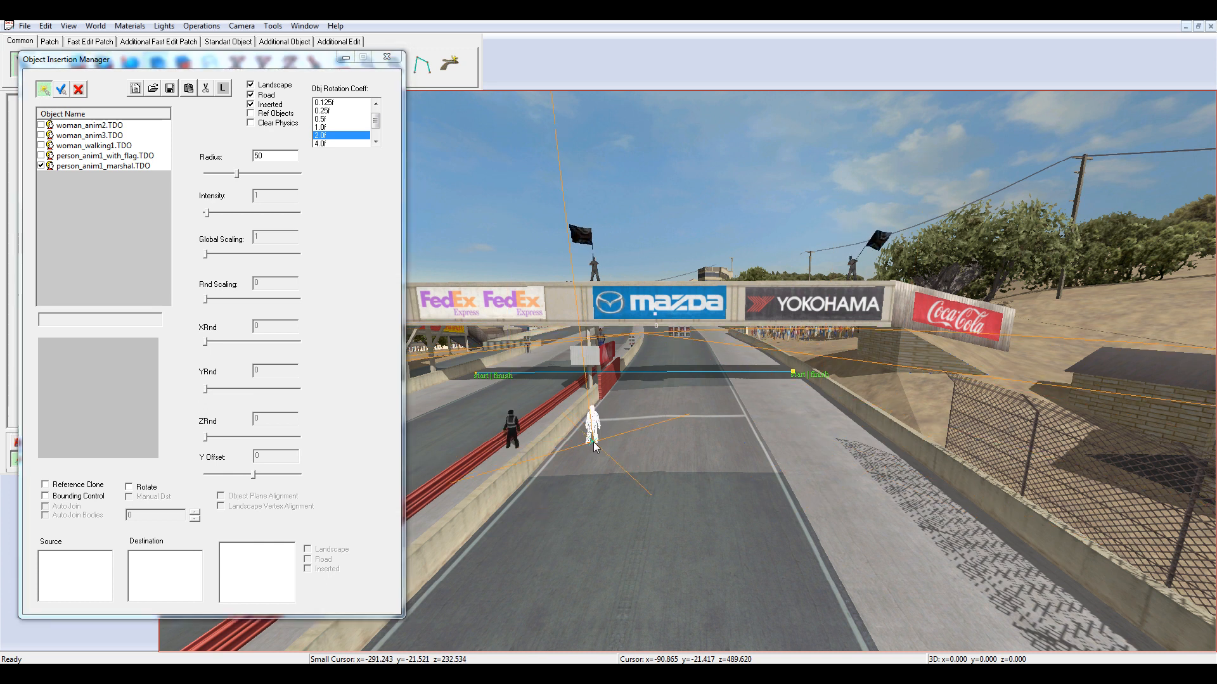
click(556, 421)
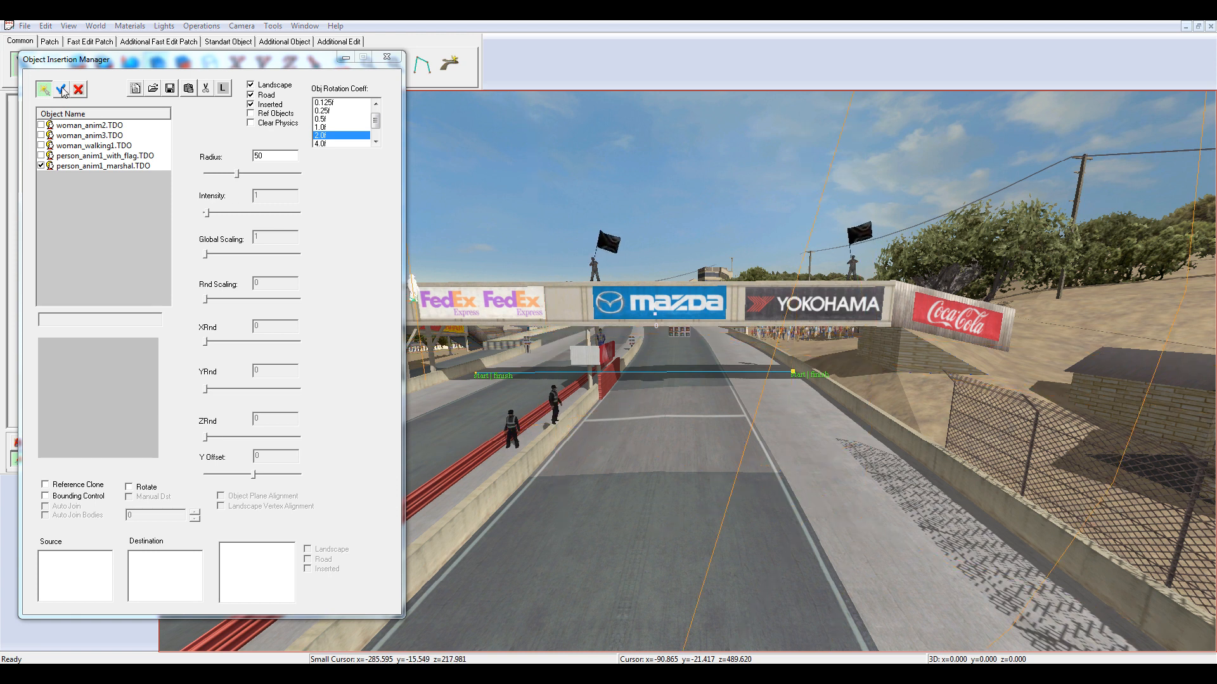
click(306, 79)
click(345, 58)
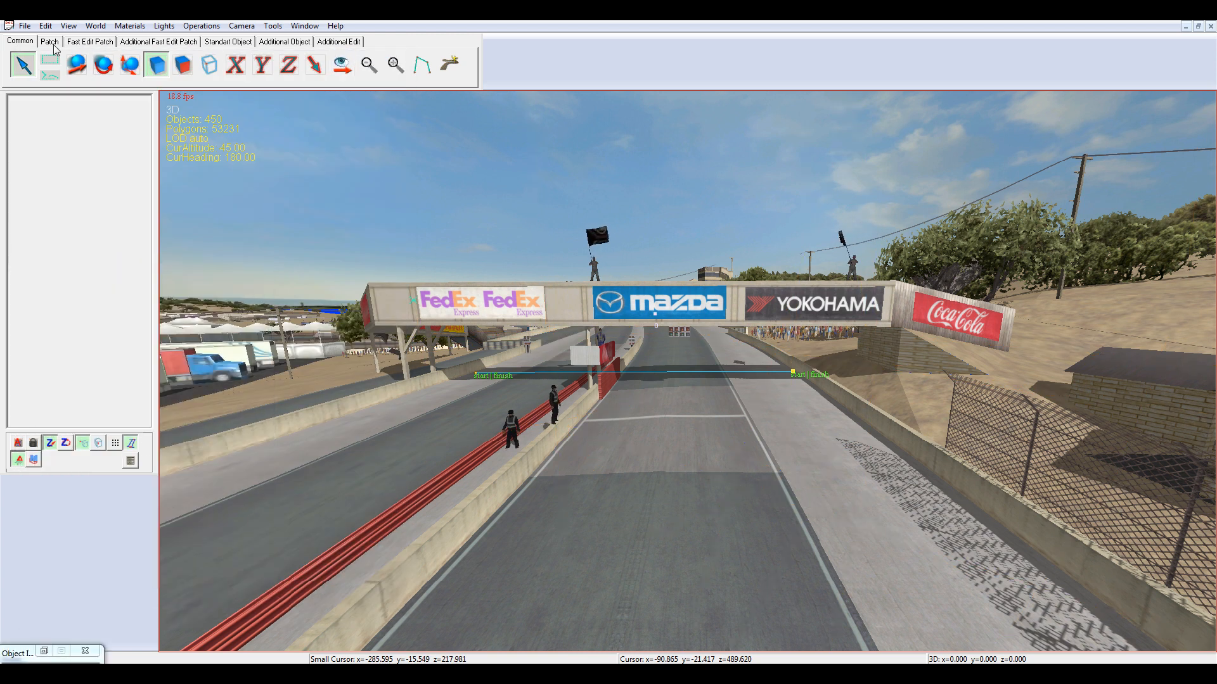
click(25, 26)
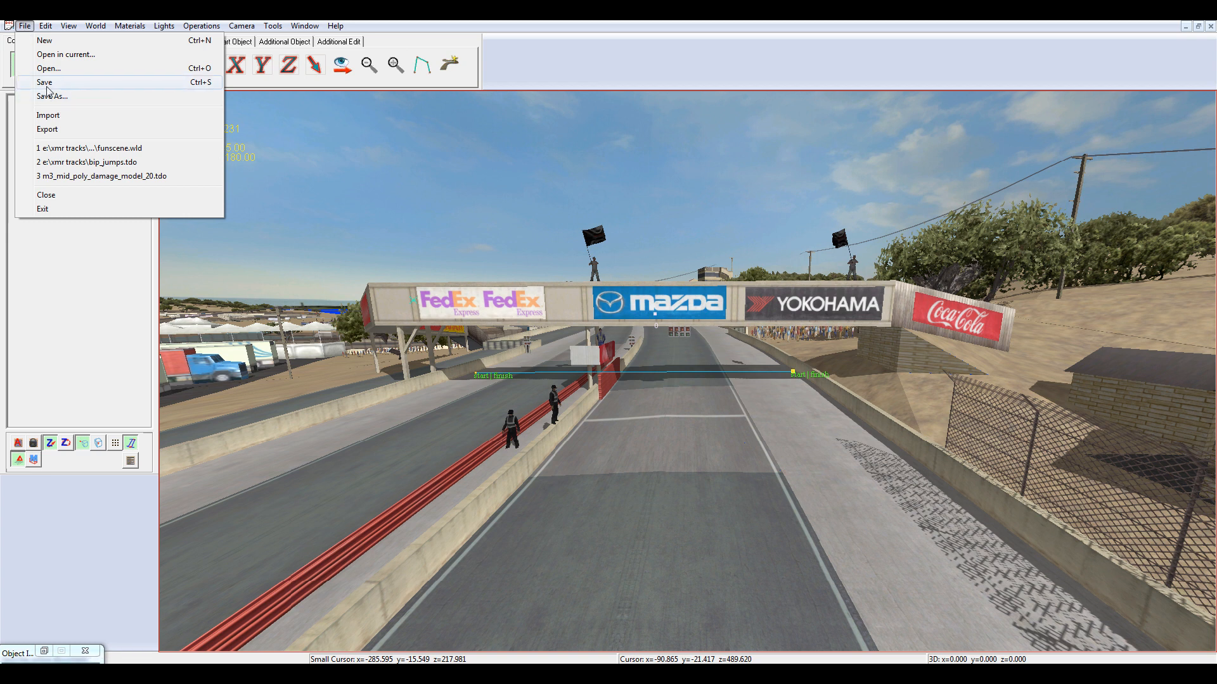
click(640, 493)
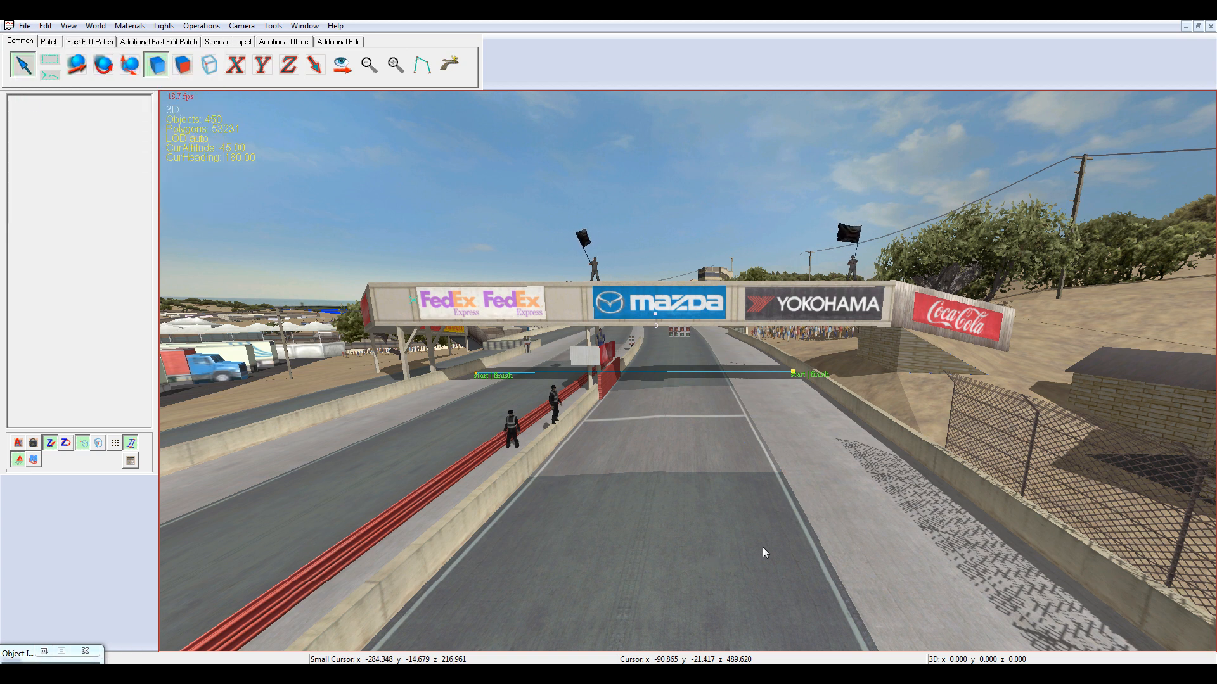
Select all objects sharing the material of the dark main road surface and set their object type to Road
click(22, 63)
click(665, 492)
right_click(665, 492)
mouse_move(708, 390)
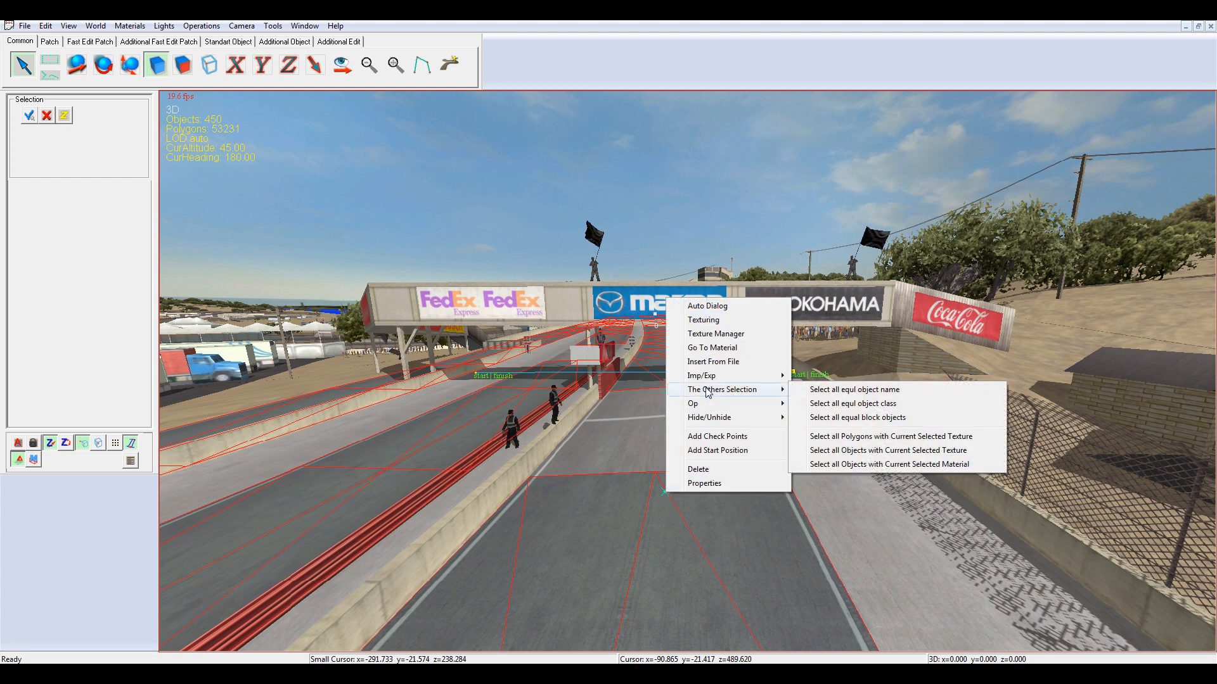
click(887, 464)
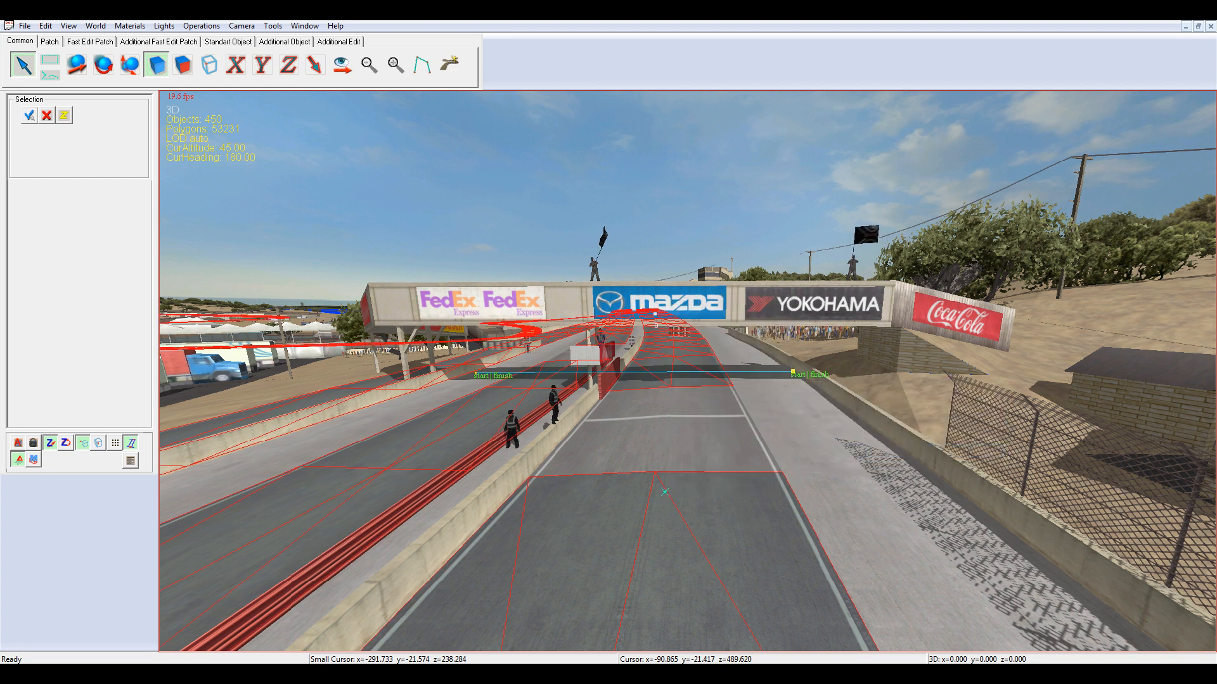
click(193, 26)
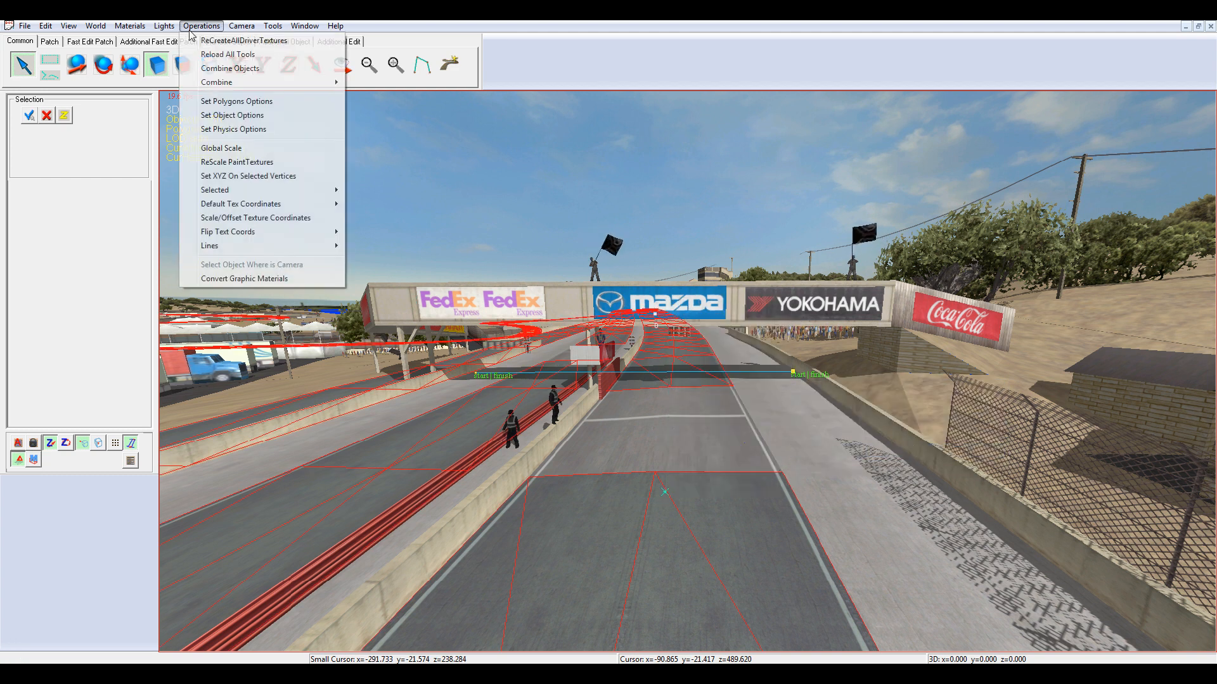
click(233, 118)
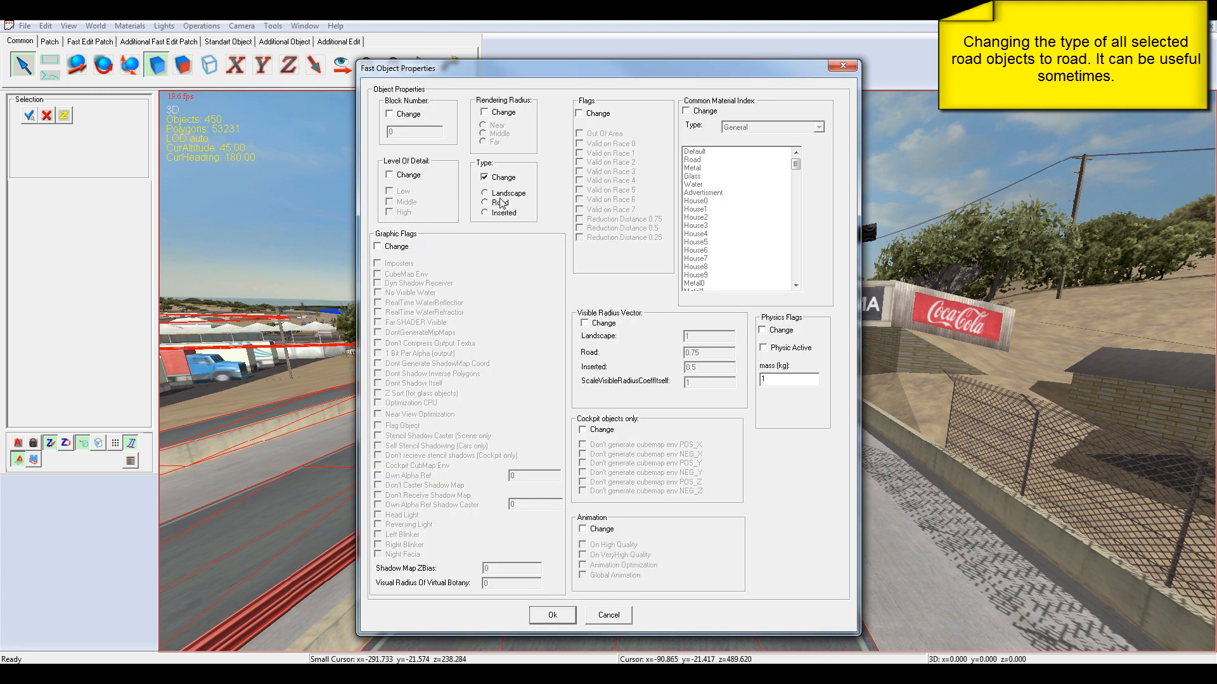
click(553, 614)
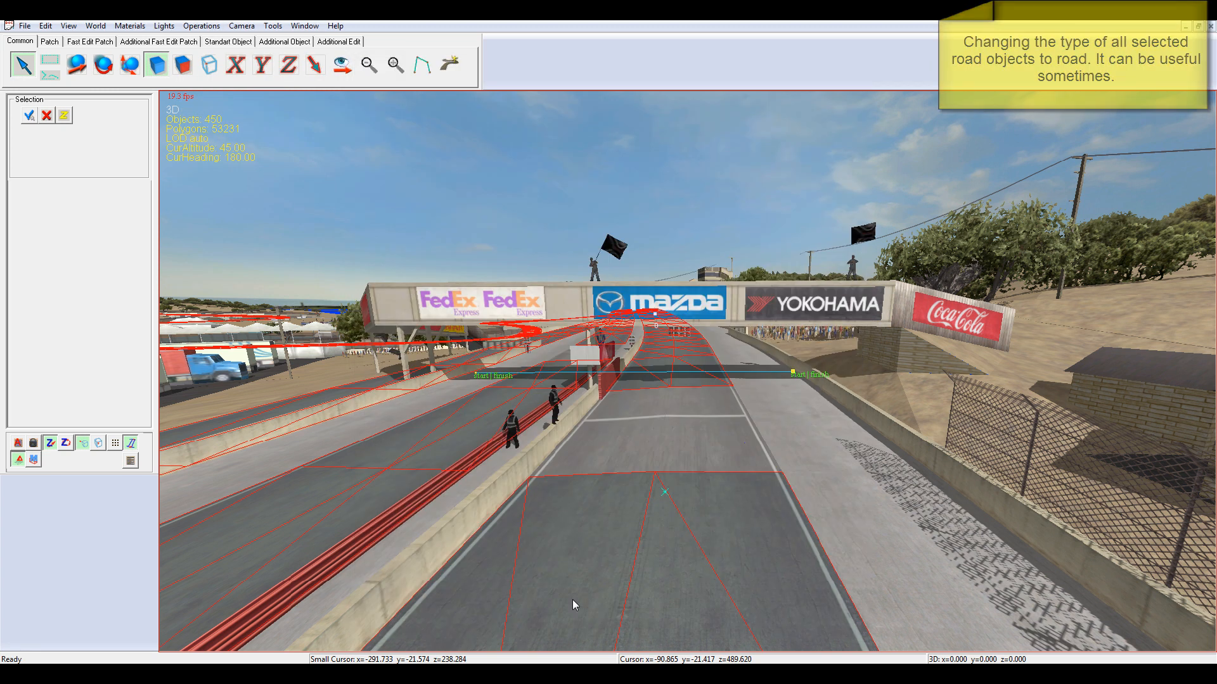
Select all objects sharing the texture of the lighter road section before the start/finish line and set their object type to Road
right_click(687, 428)
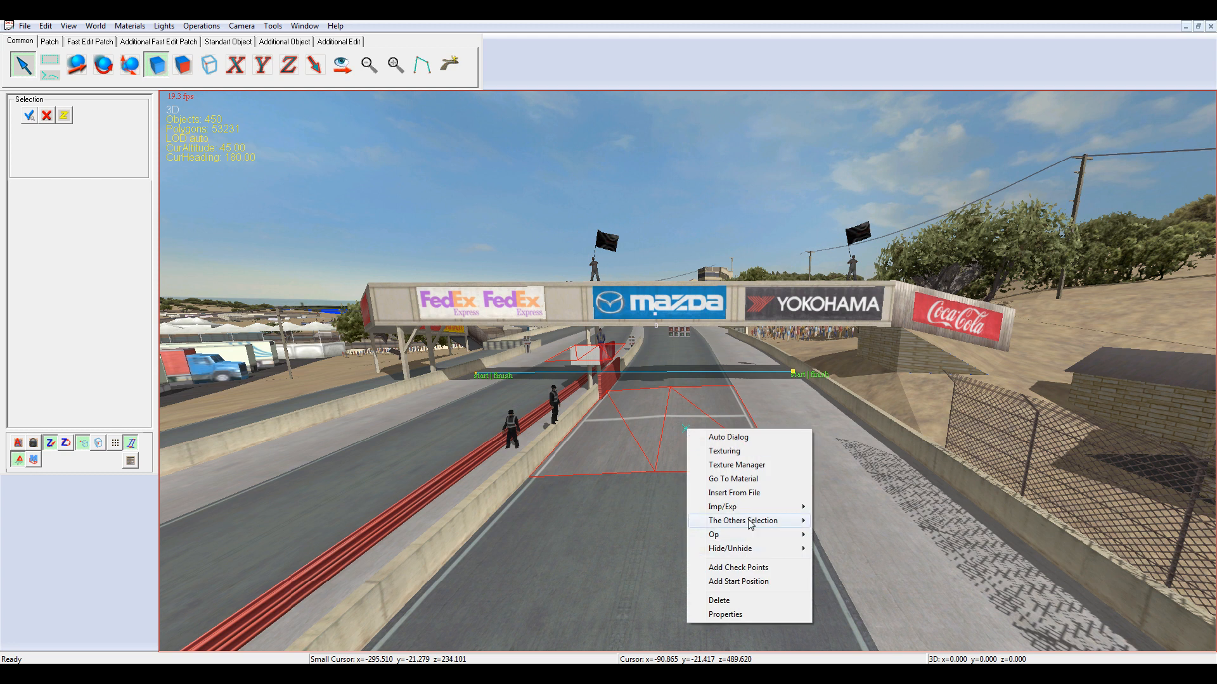
mouse_move(748, 520)
click(870, 580)
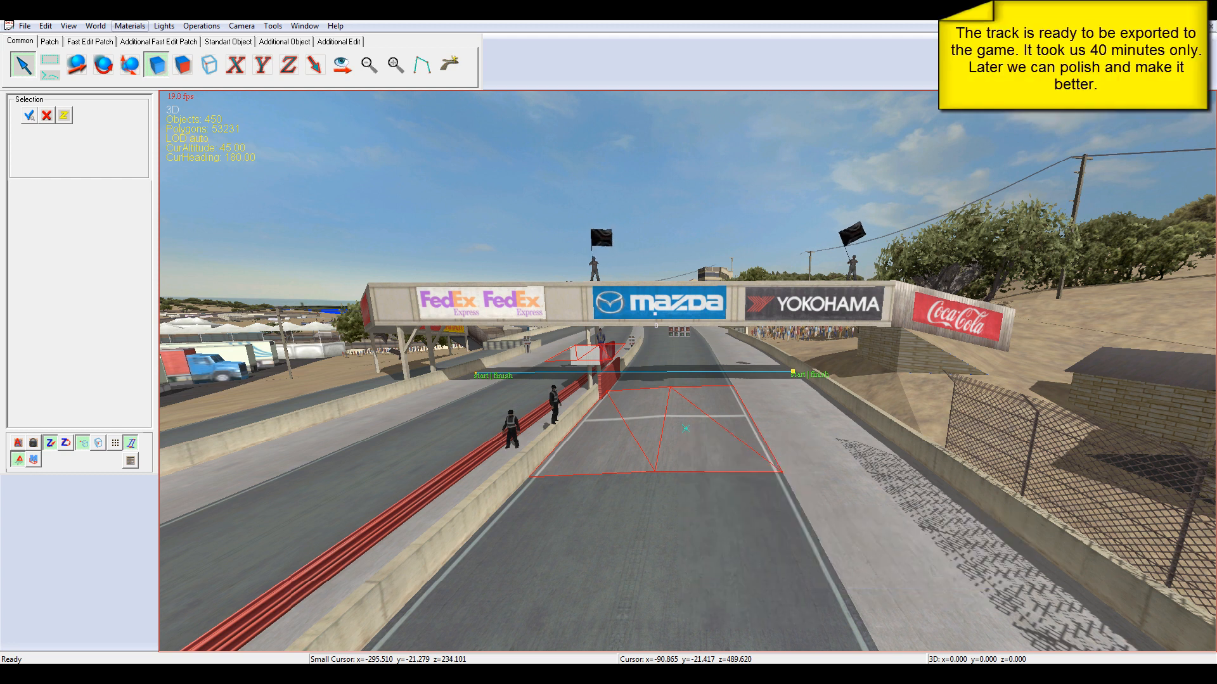
click(202, 26)
click(232, 116)
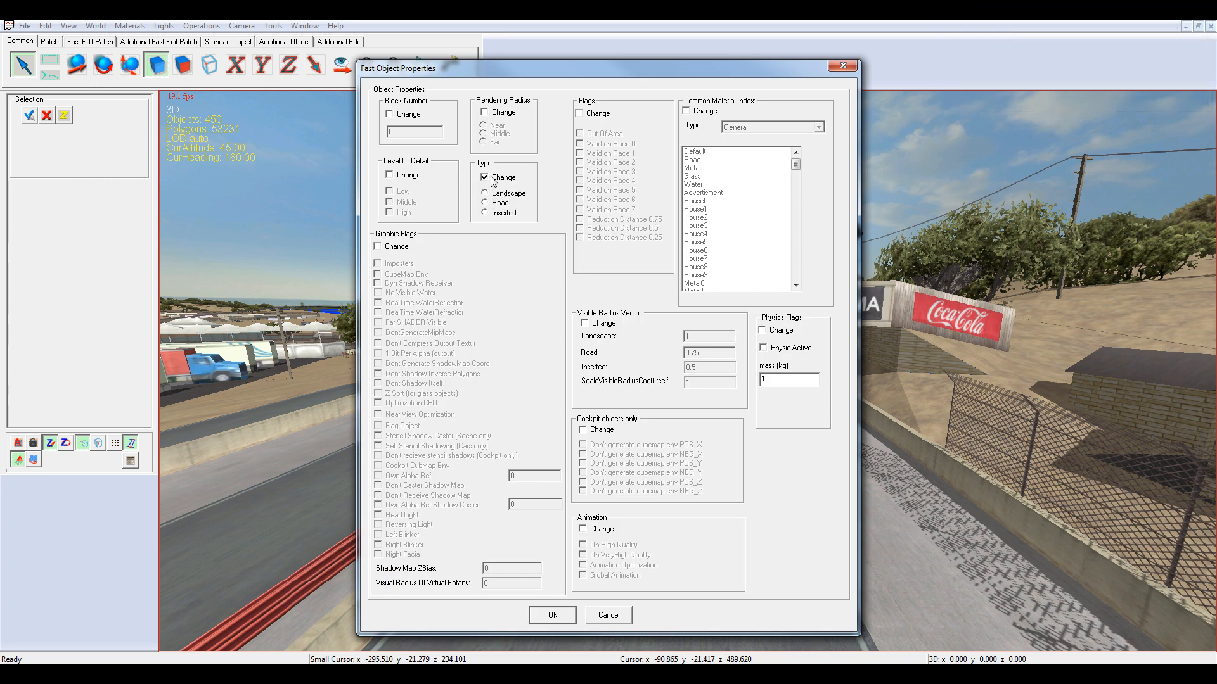
click(497, 203)
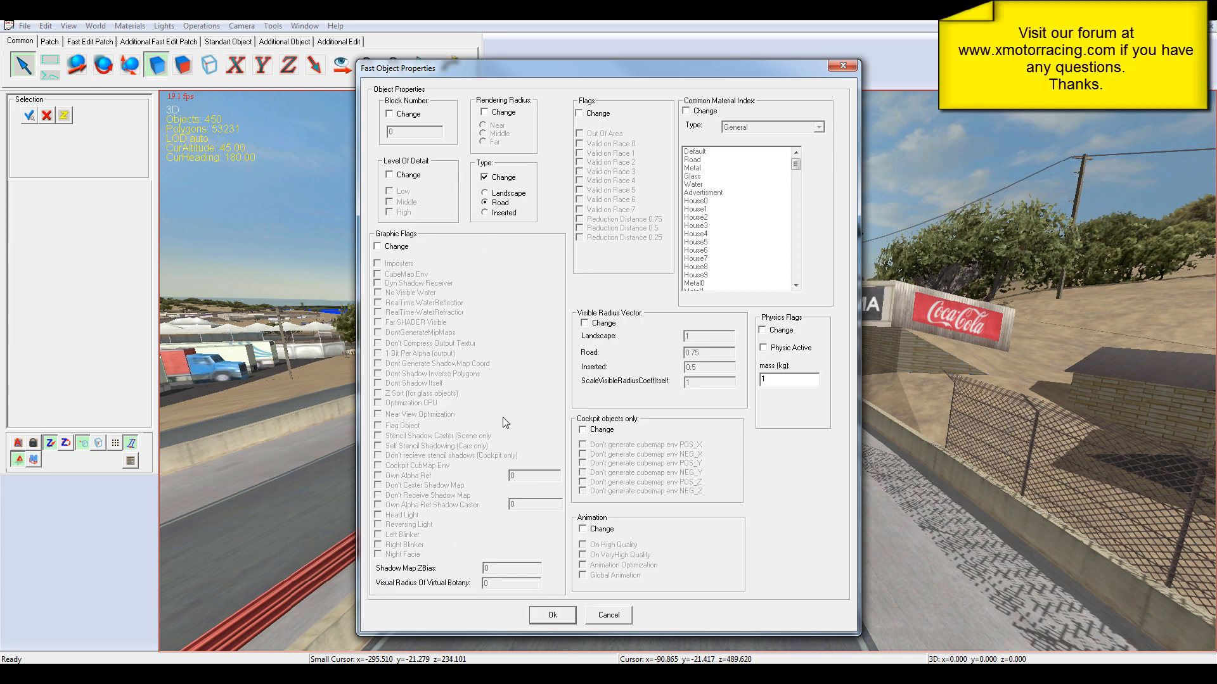
click(552, 616)
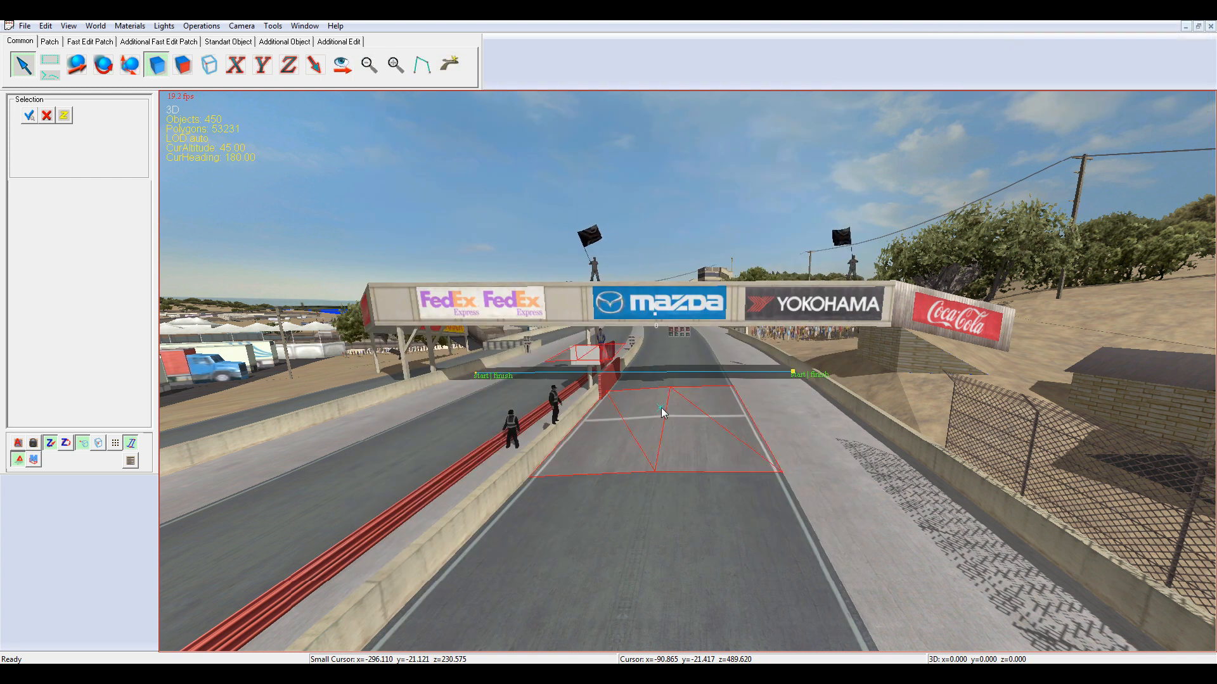
Check the object type in the properties of the lighter road section and close them without changes
right_click(661, 409)
click(705, 594)
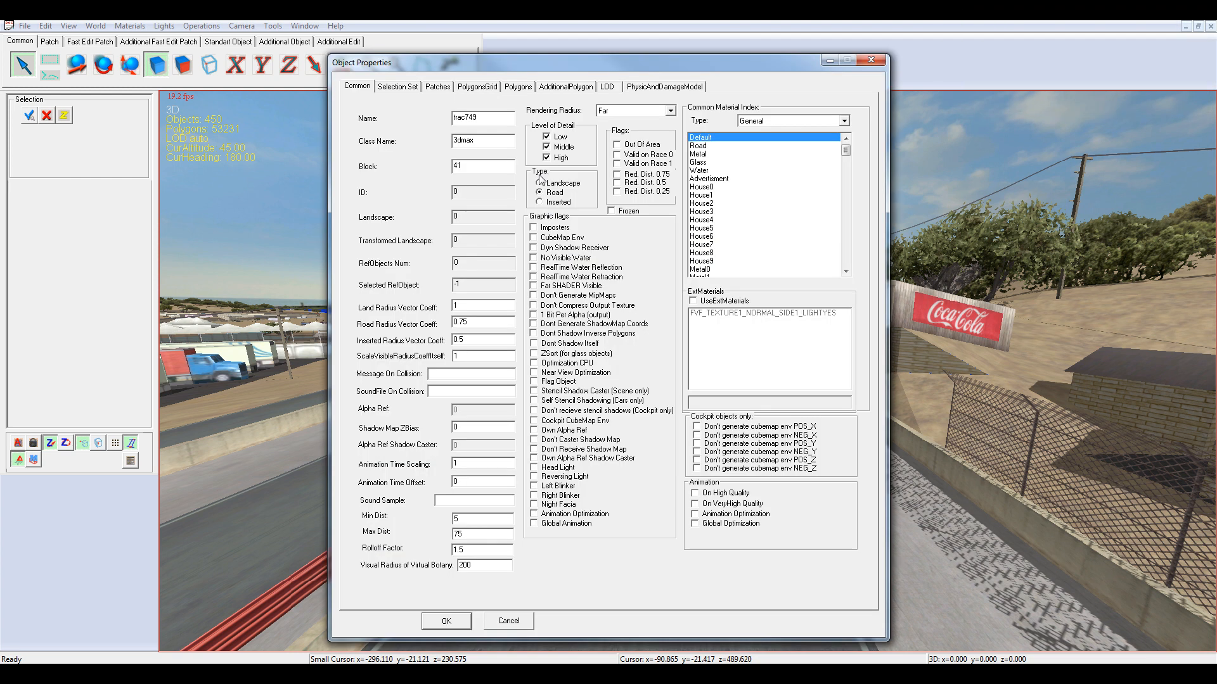
click(516, 623)
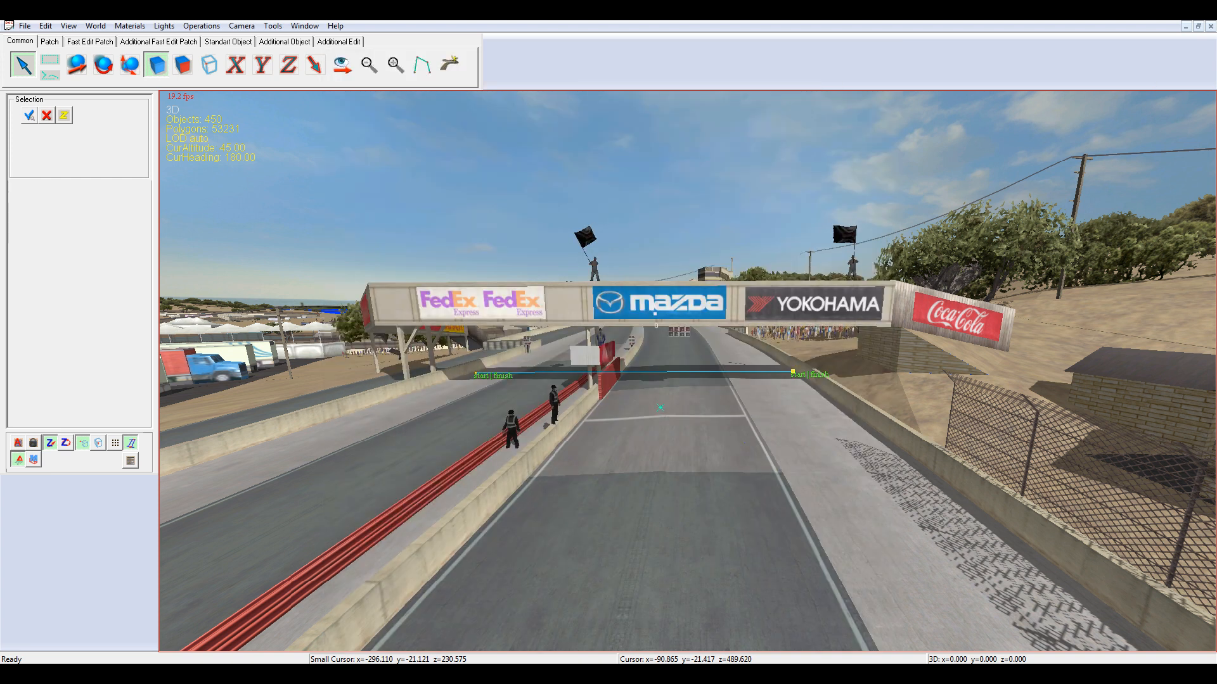